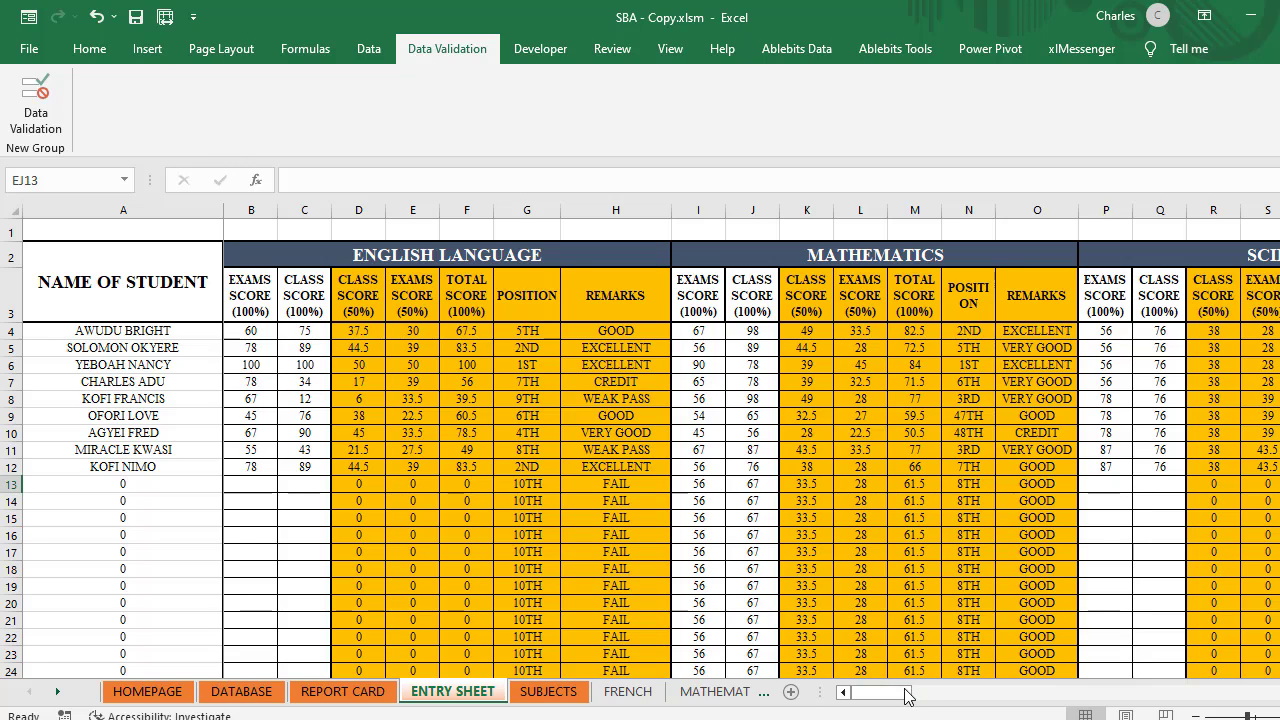
Step: Review the attendance, conduct, attitude, interest, teacher's remarks and next term bill columns at the far end of the ENTRY SHEET
drag(913, 695, 1128, 714)
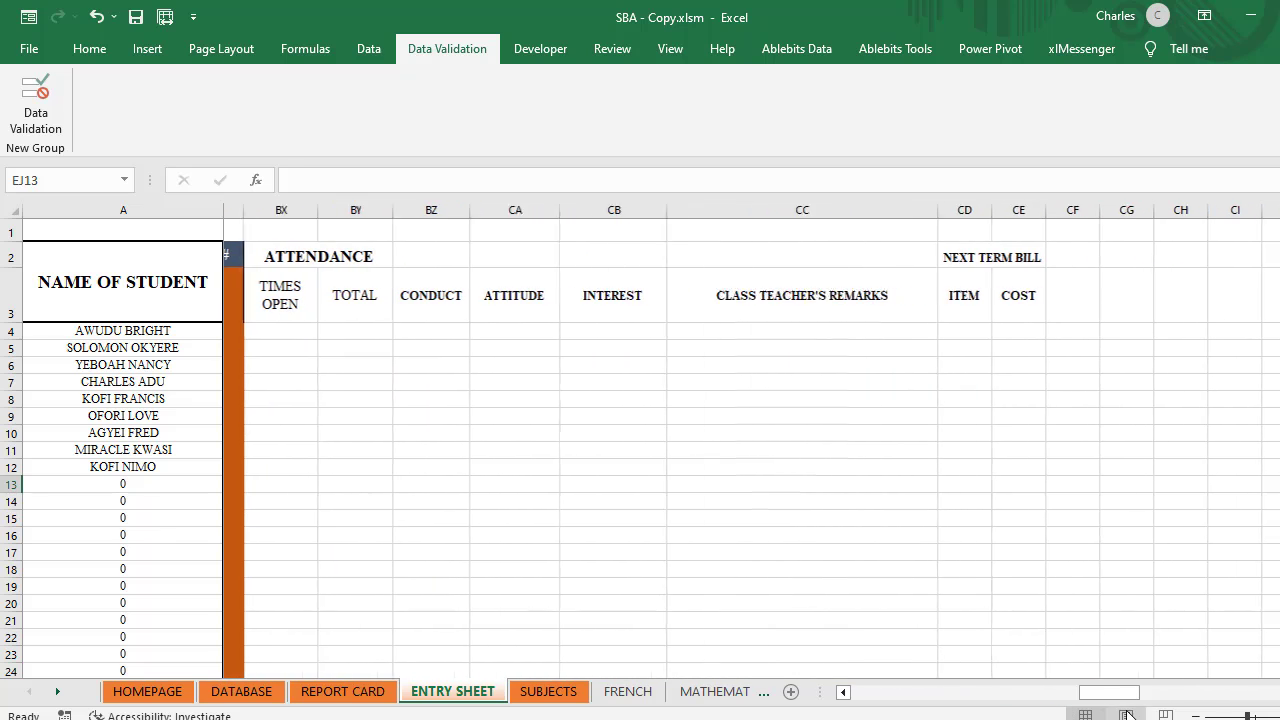
click(303, 259)
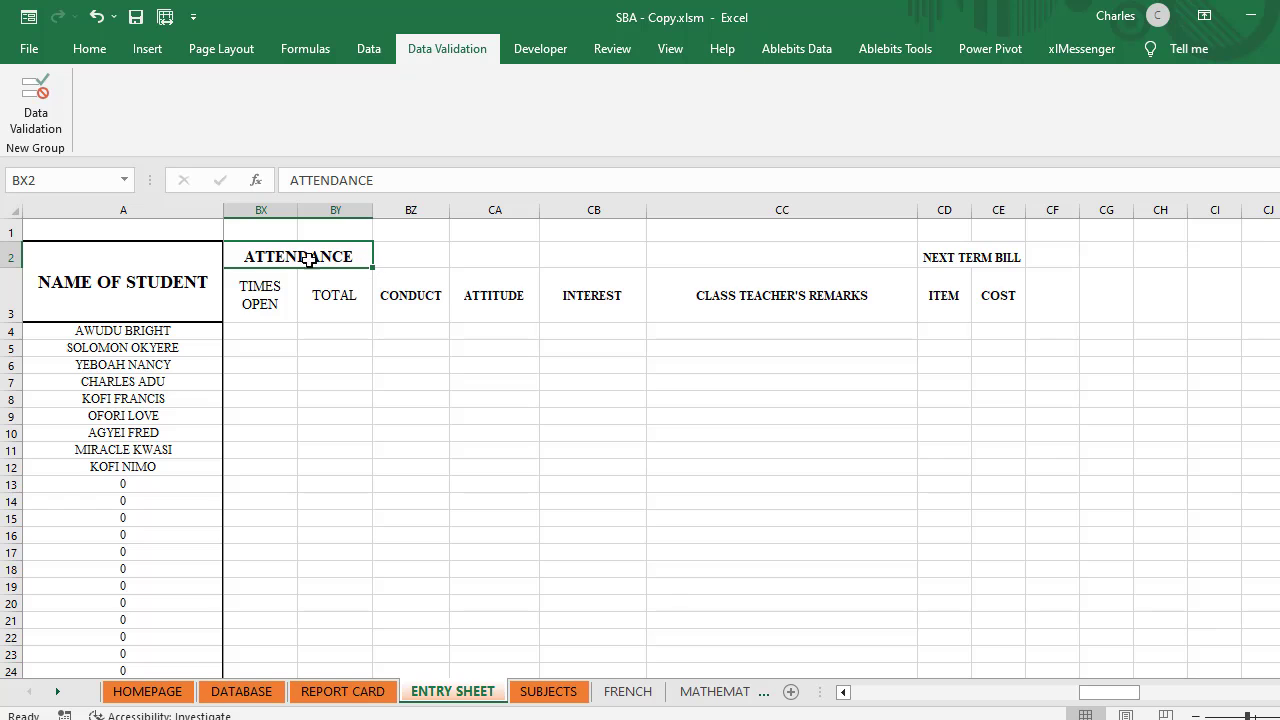
click(91, 46)
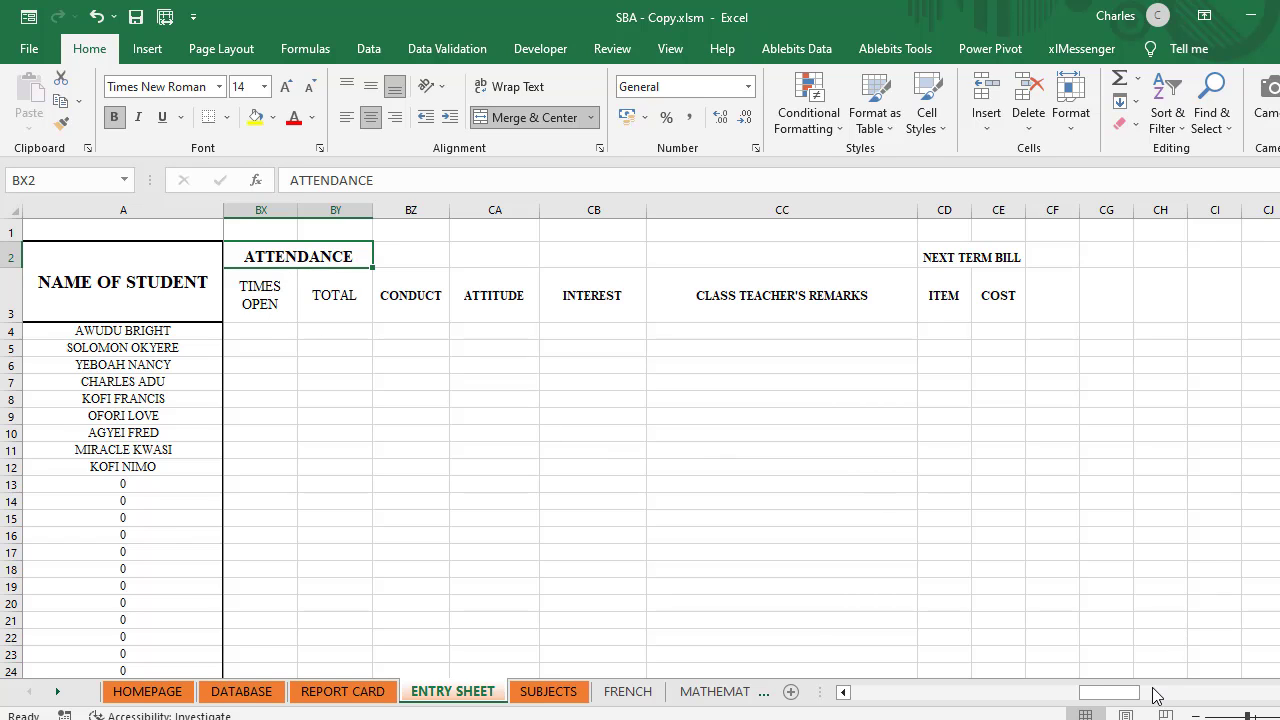
drag(1134, 697, 1122, 696)
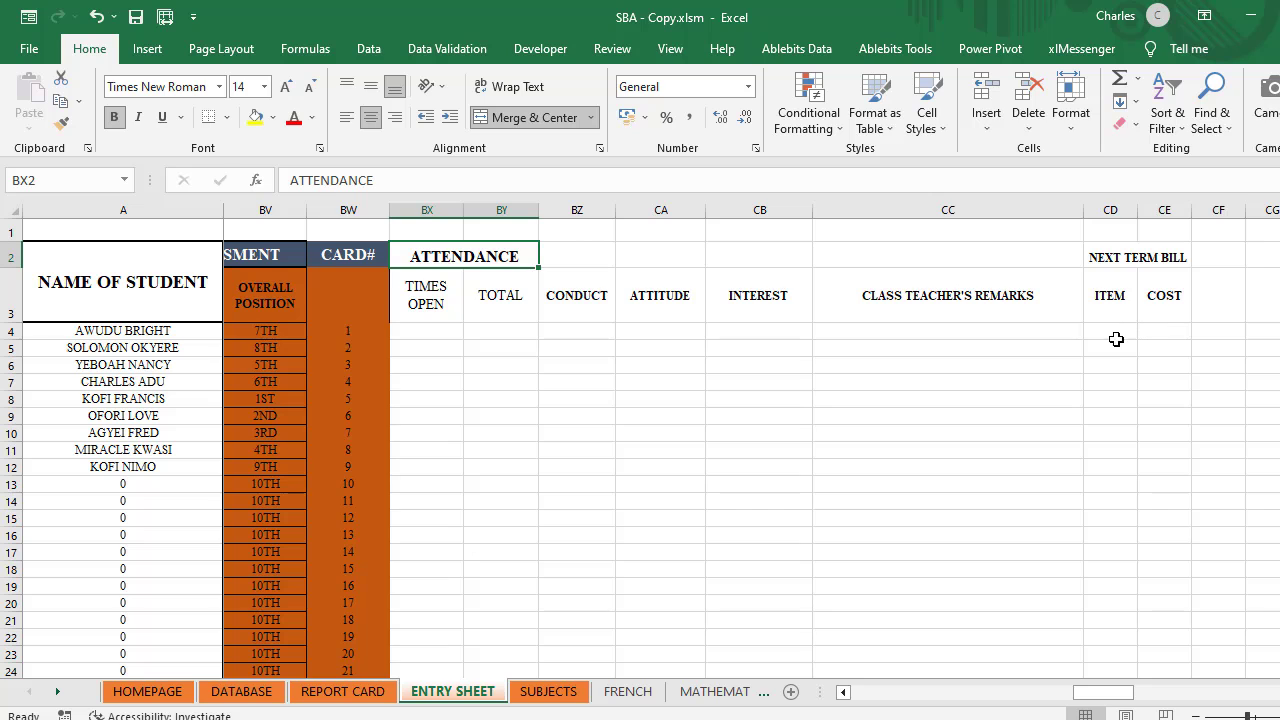
drag(1128, 699, 838, 692)
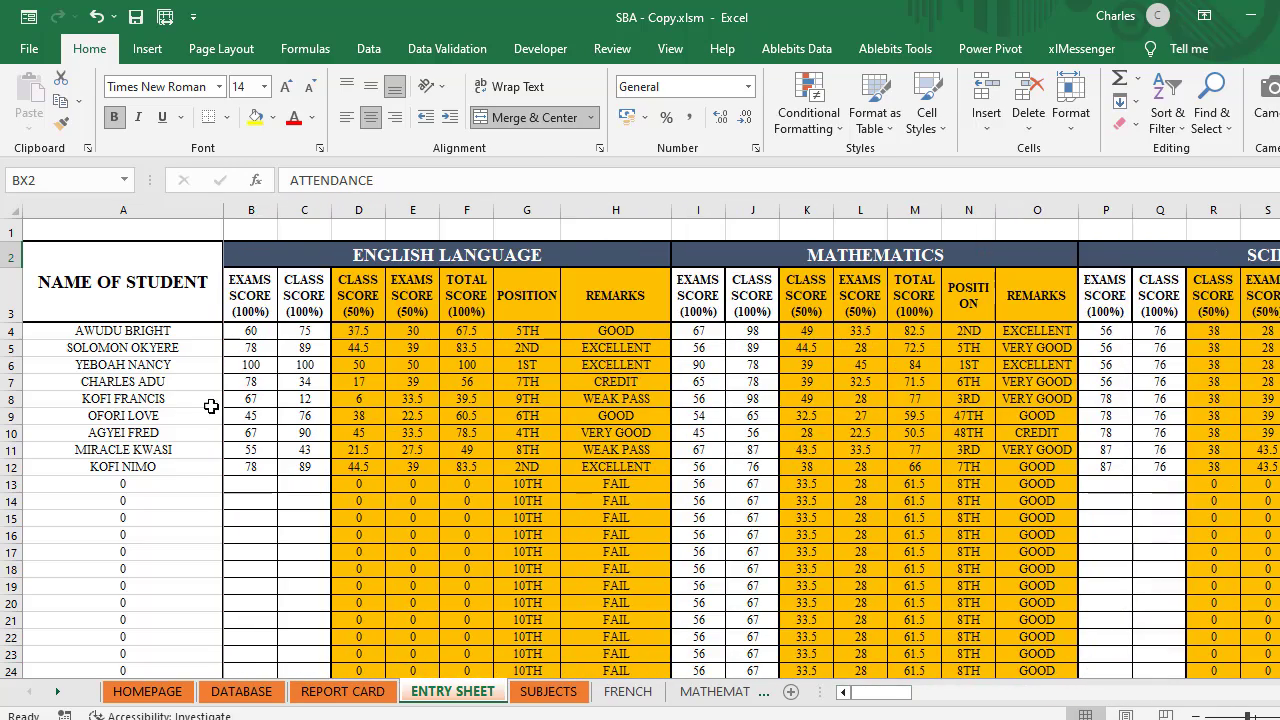
Step: Open the REPORT CARD sheet and review its header labels, from the institute name in B1 to the overall position in F7
click(340, 690)
scroll(360, 482, up, 1)
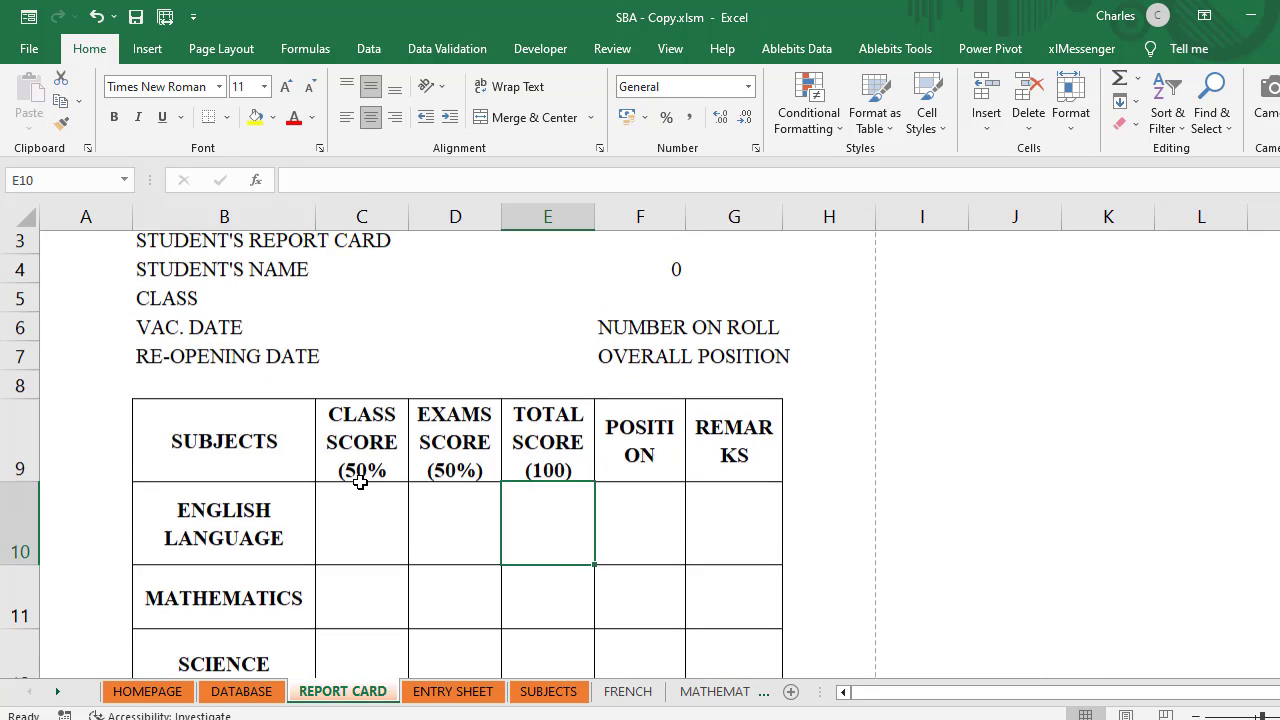
scroll(360, 482, up, 1)
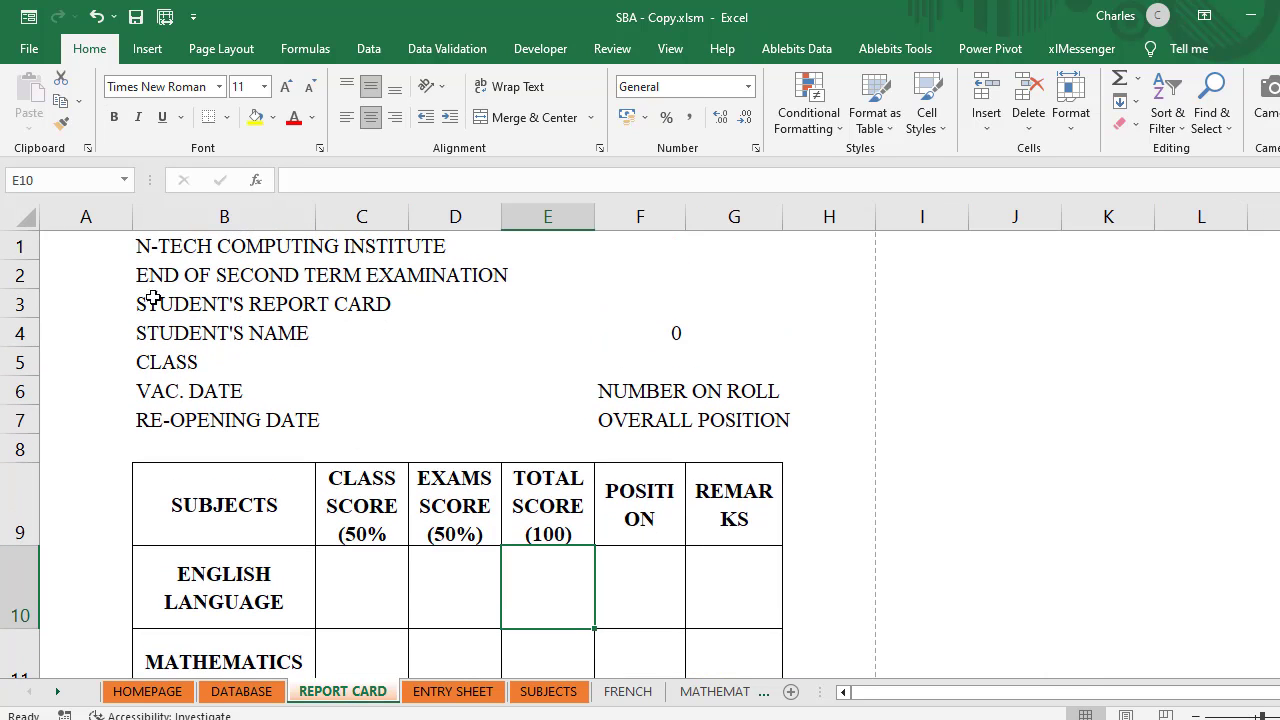
click(151, 247)
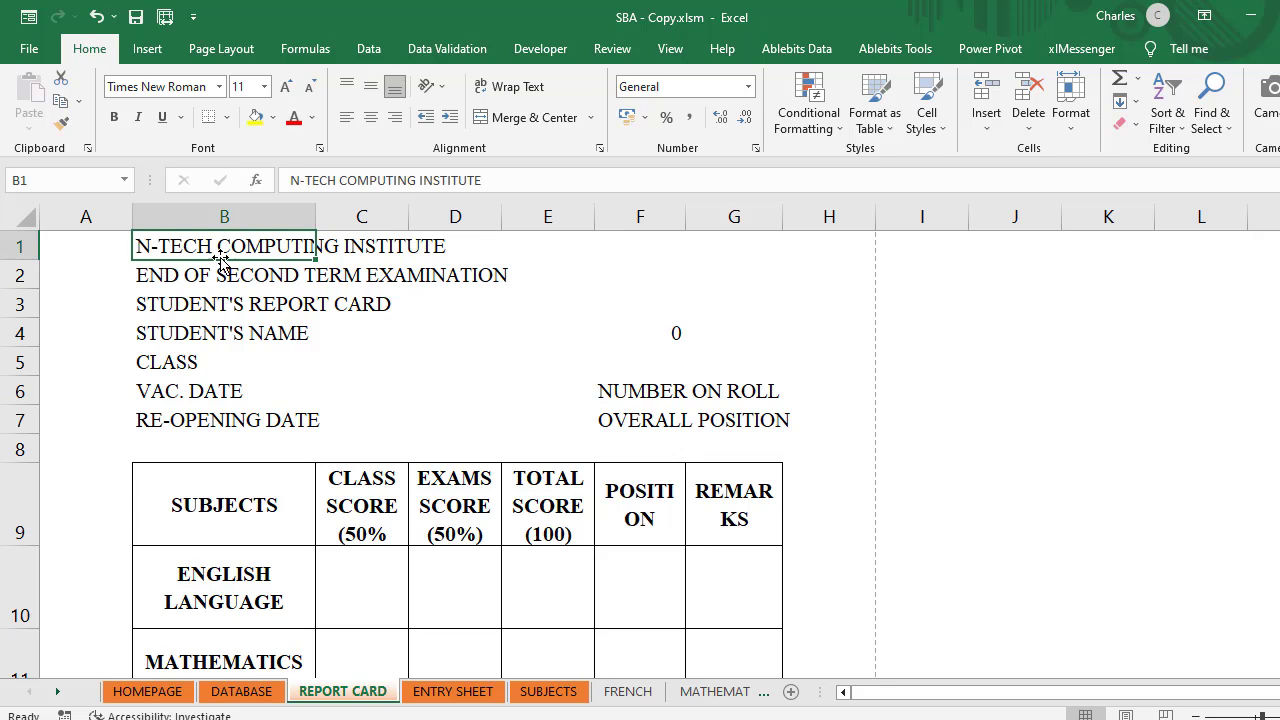
click(165, 276)
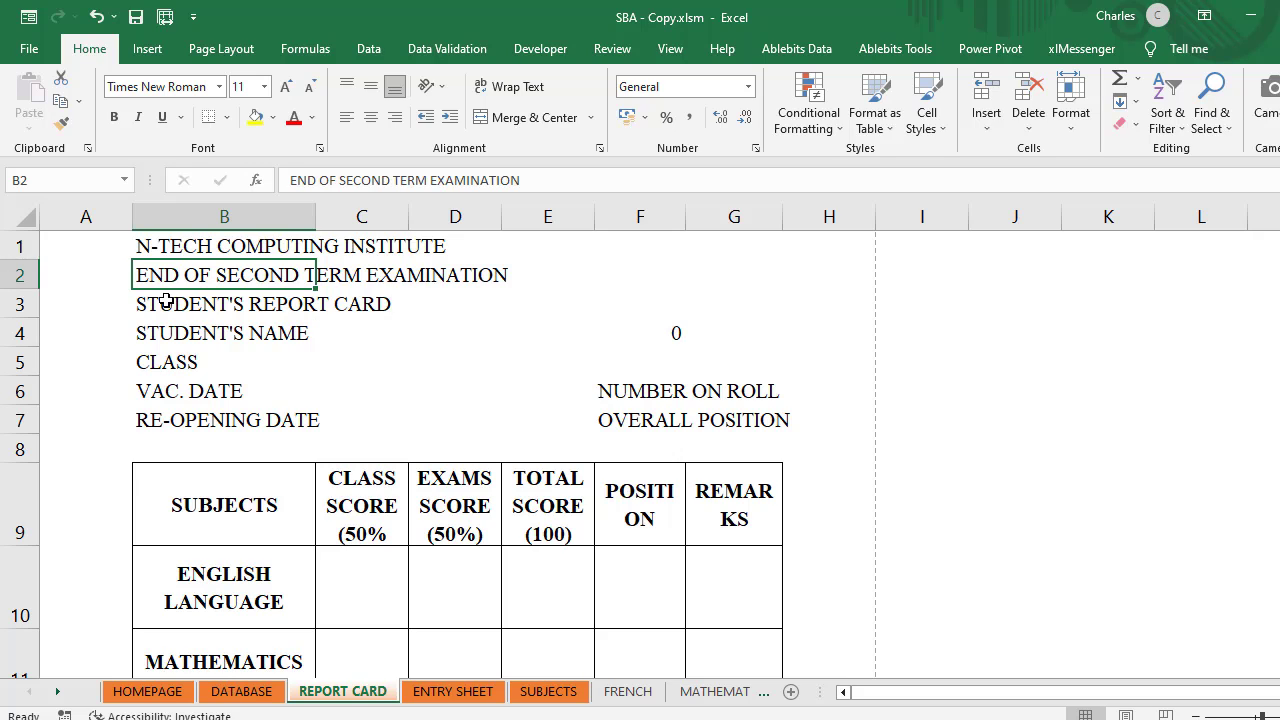
click(155, 306)
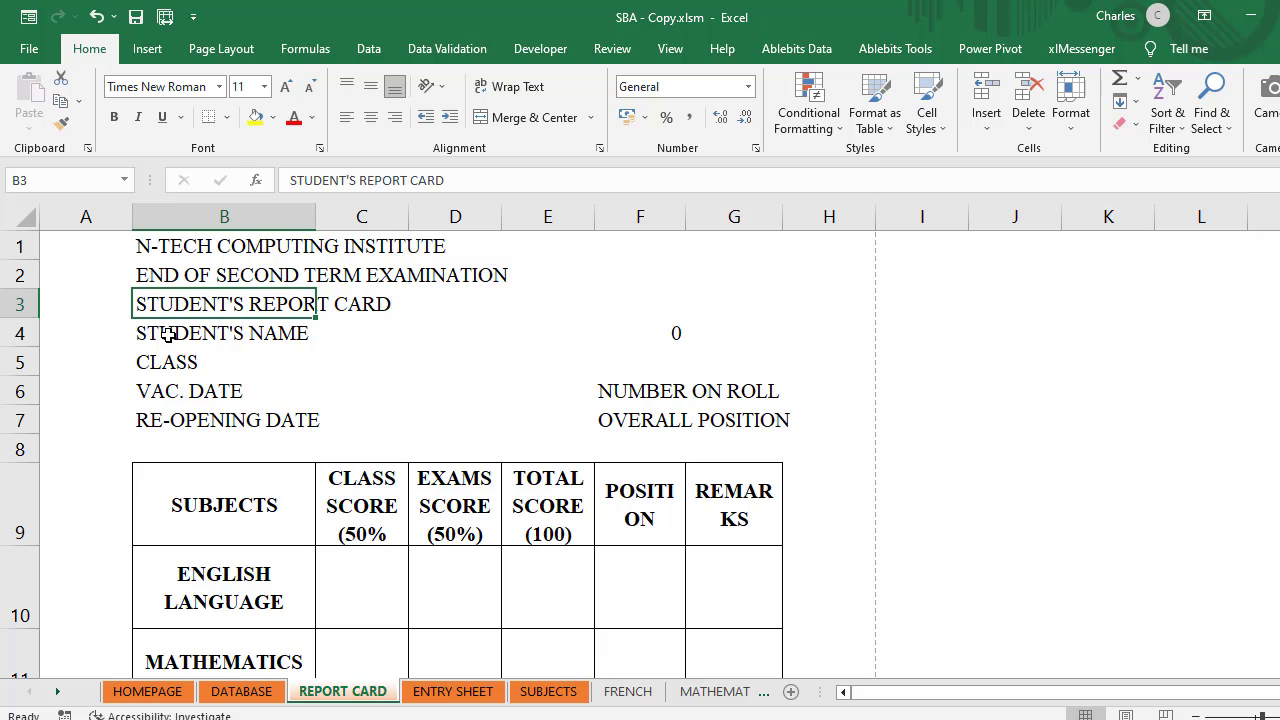
click(169, 335)
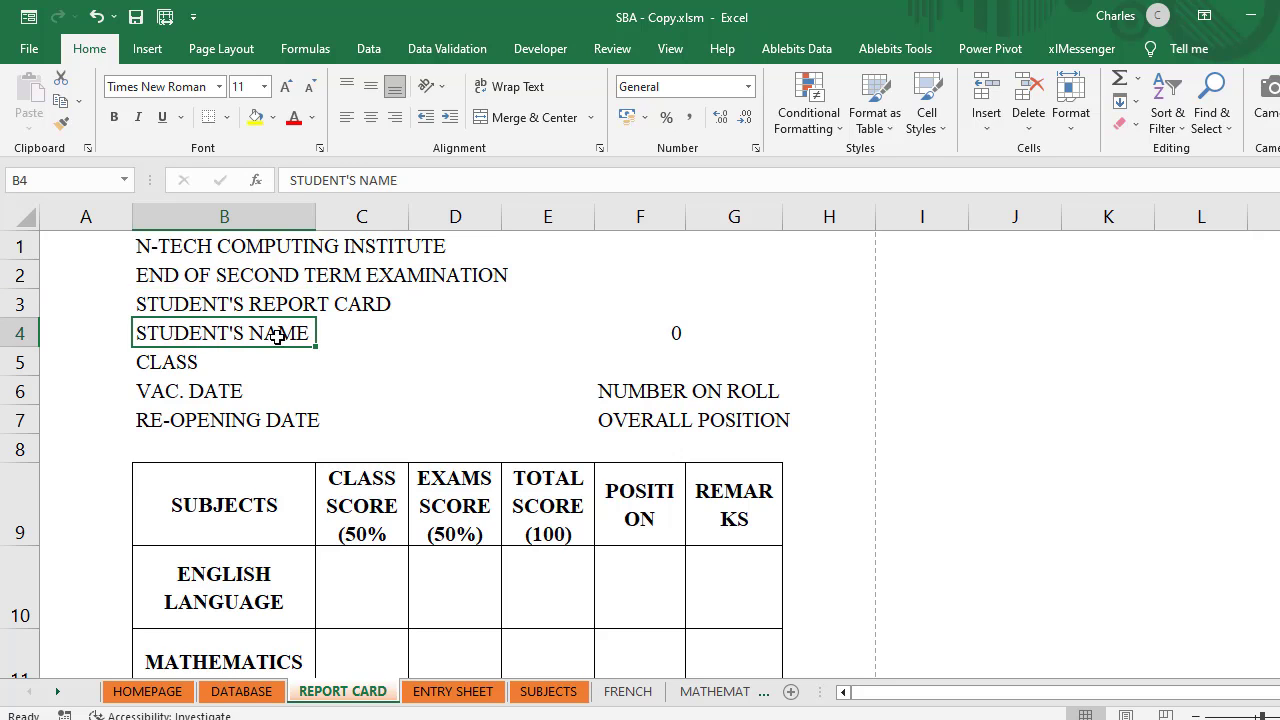
click(162, 365)
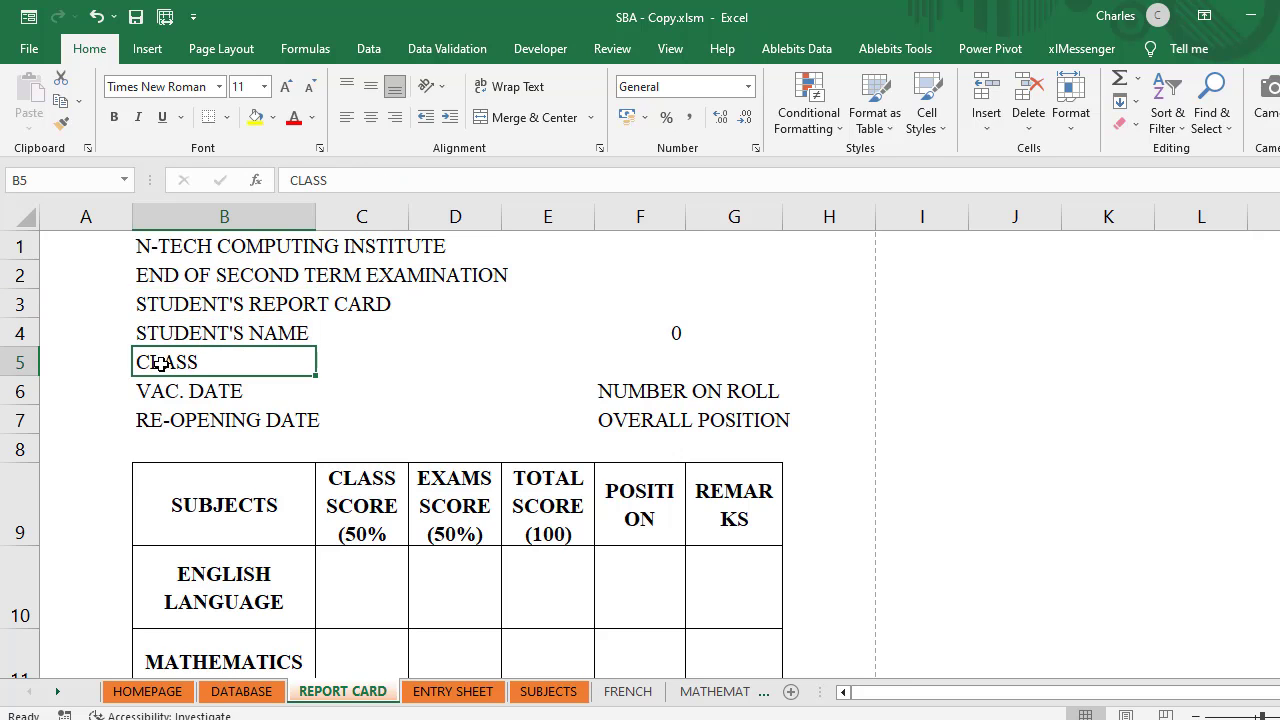
click(163, 392)
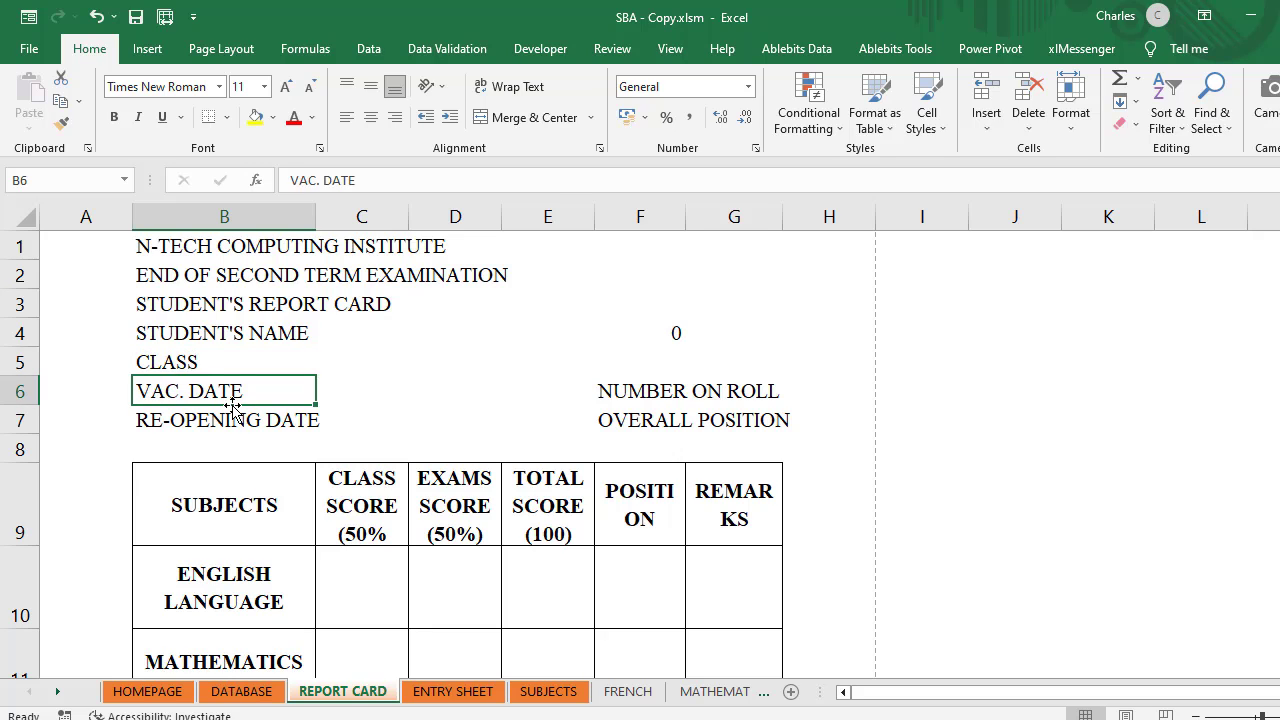
click(169, 419)
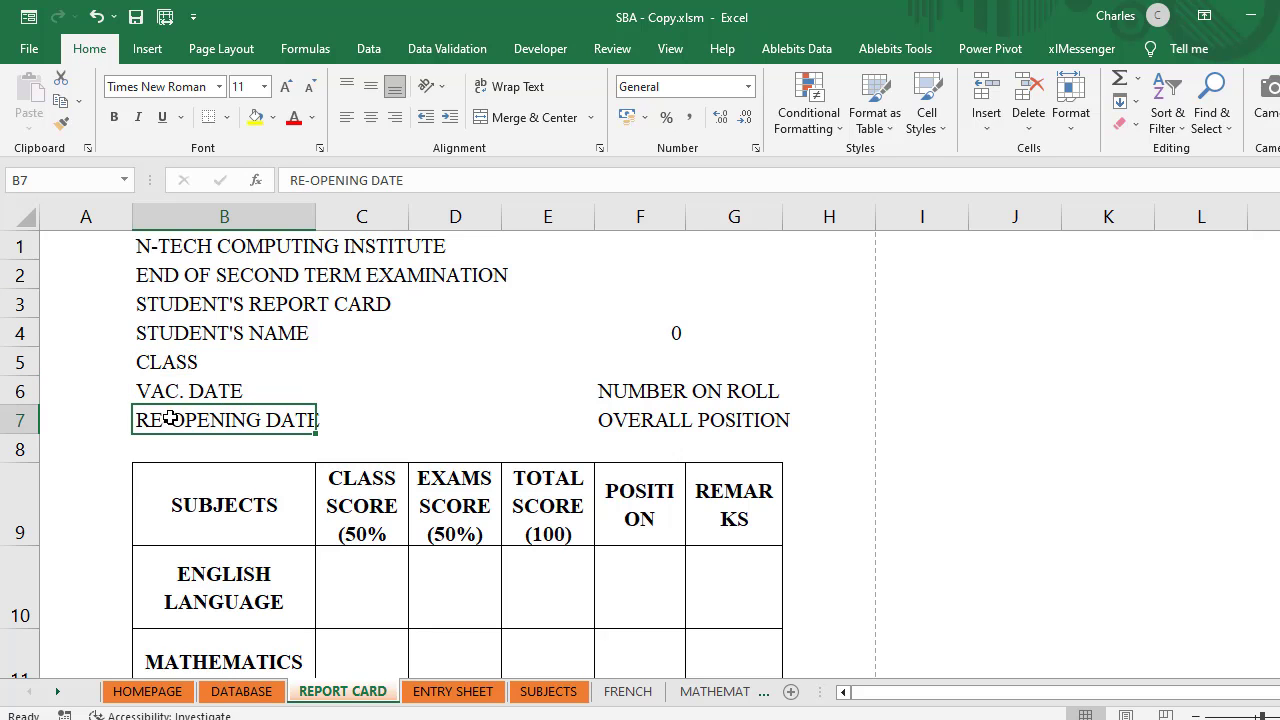
click(633, 394)
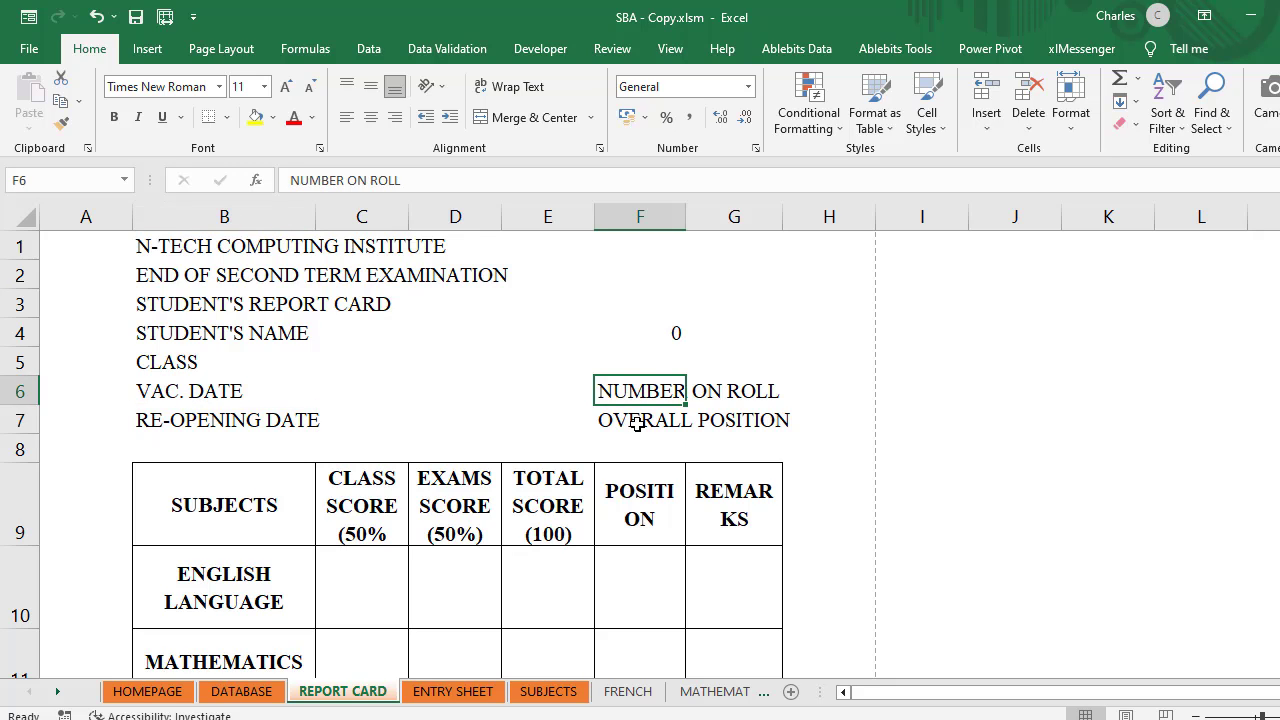
click(636, 424)
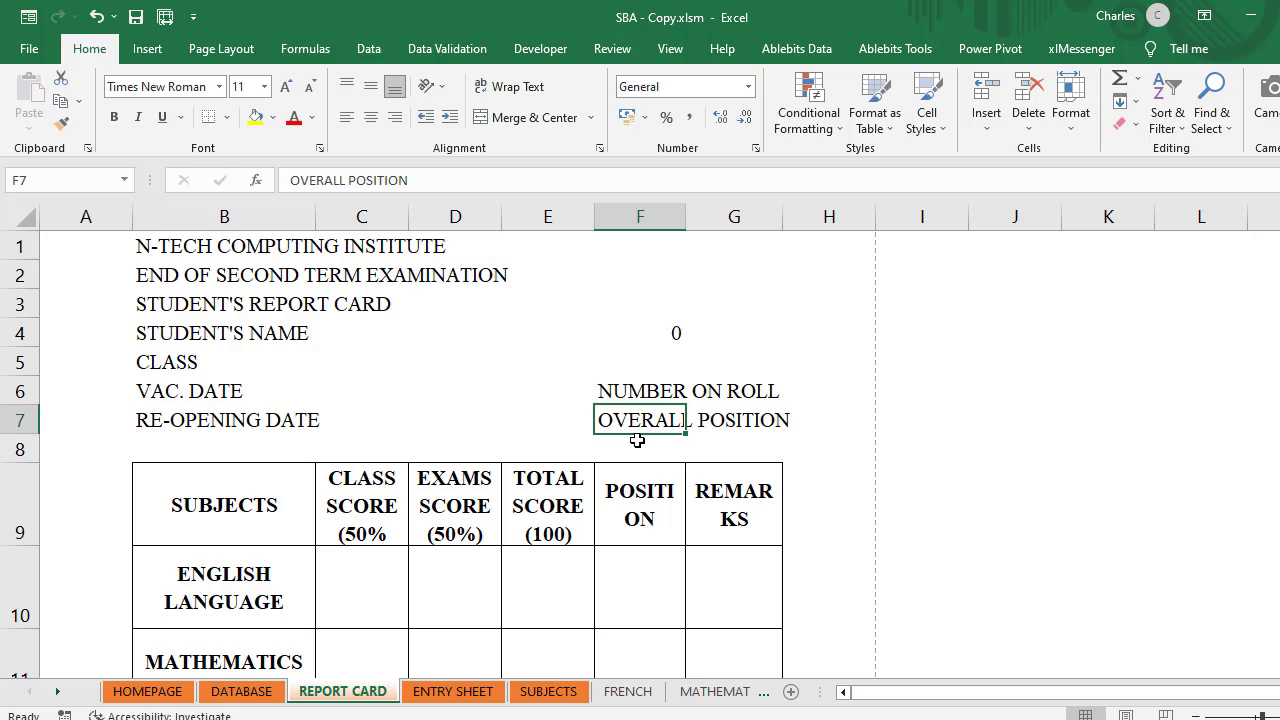
Step: Review the report card's table headings in row 9, from subjects through class, exams and total scores to position and remarks
scroll(309, 523, down, 1)
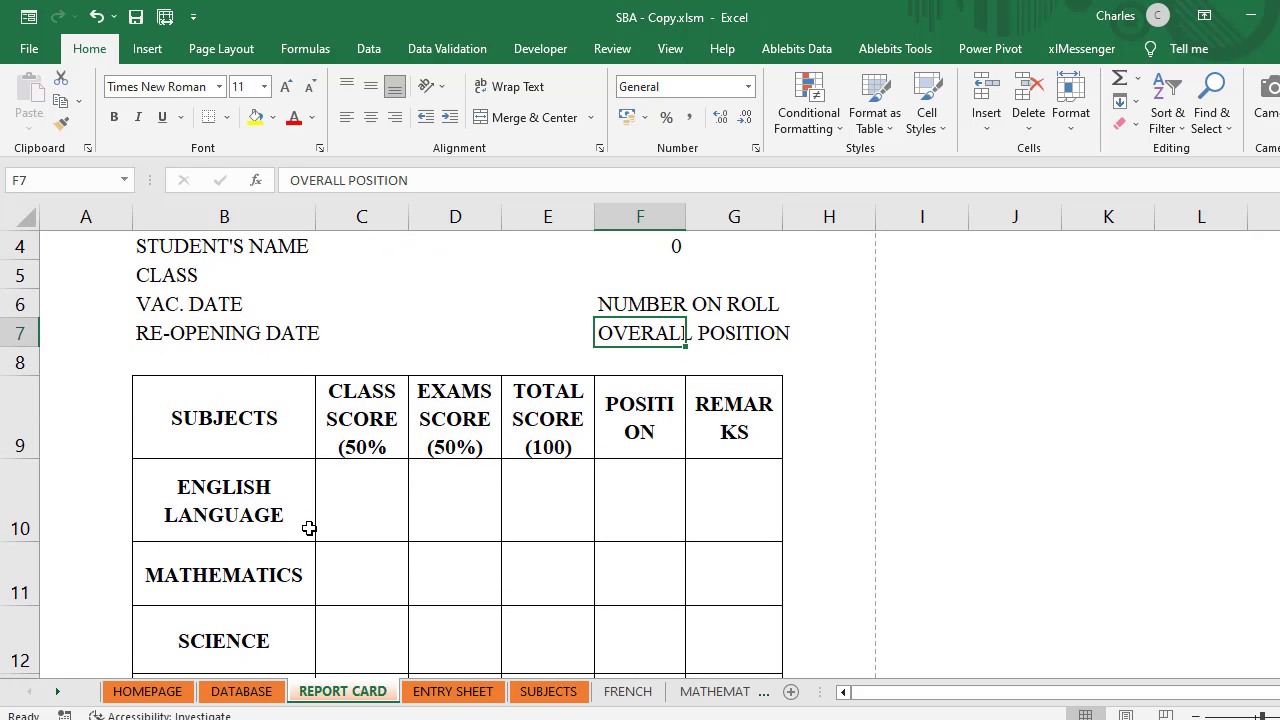
click(250, 447)
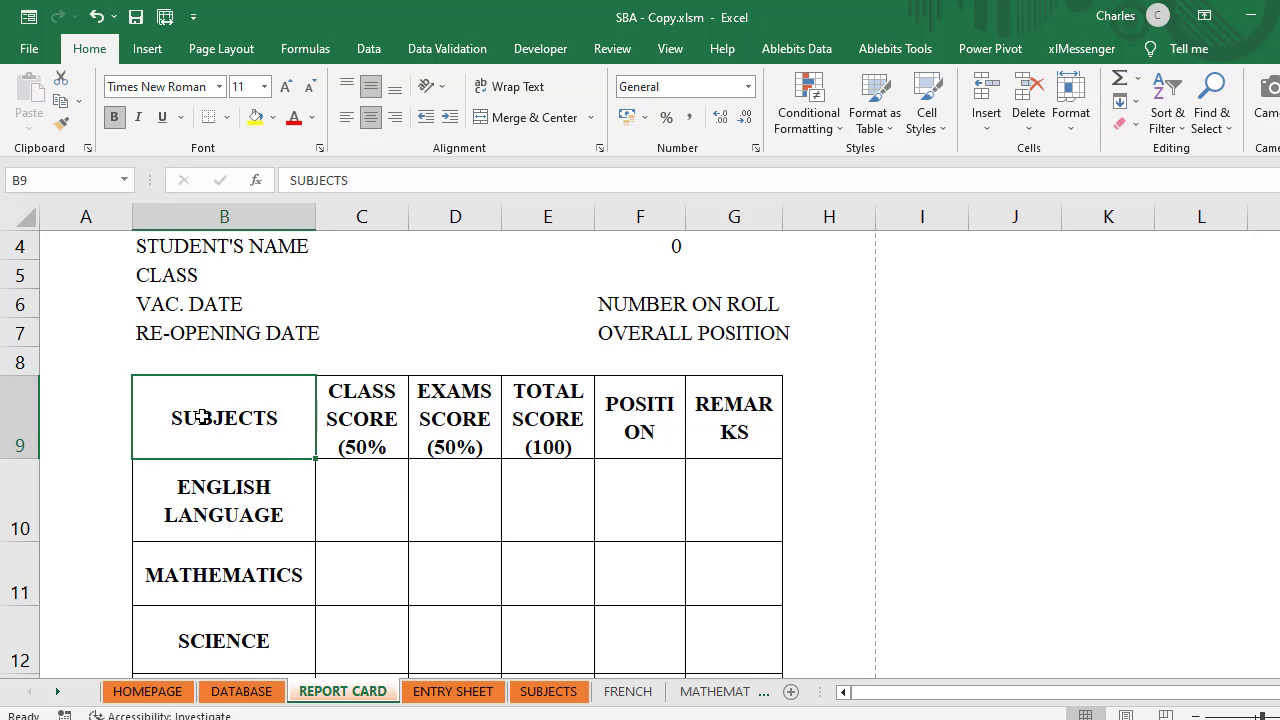
click(364, 422)
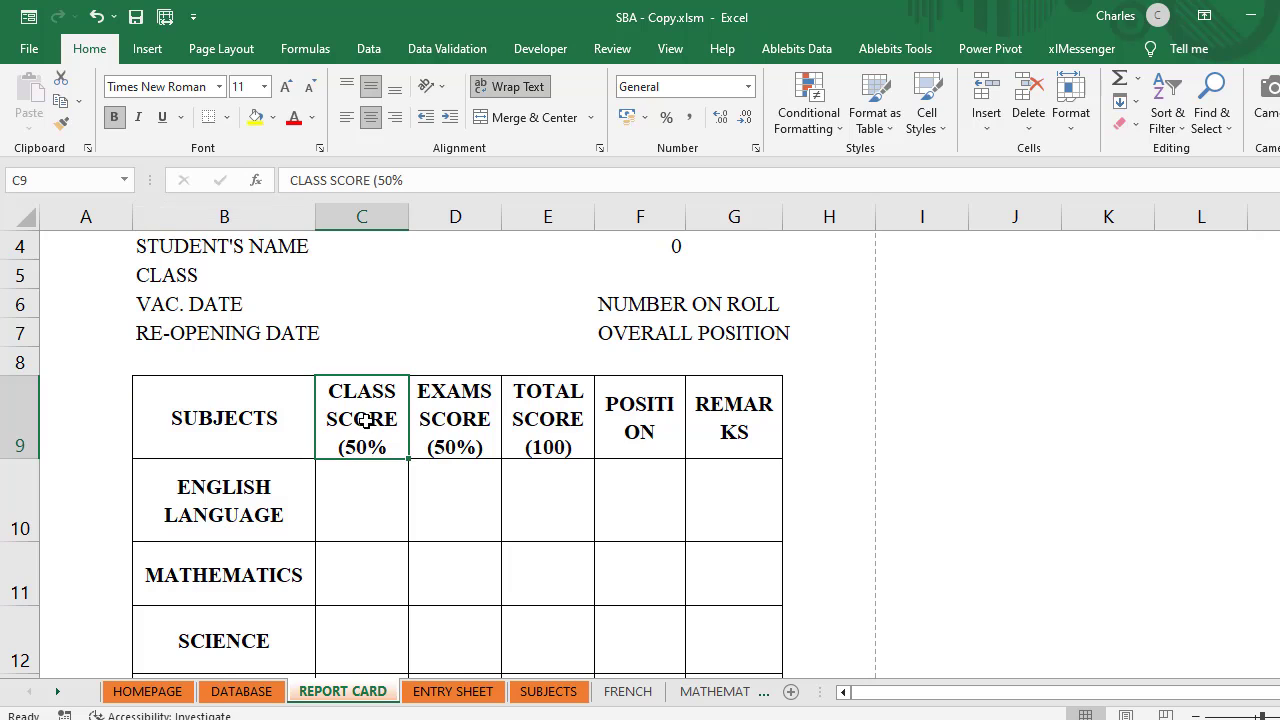
click(481, 421)
click(566, 436)
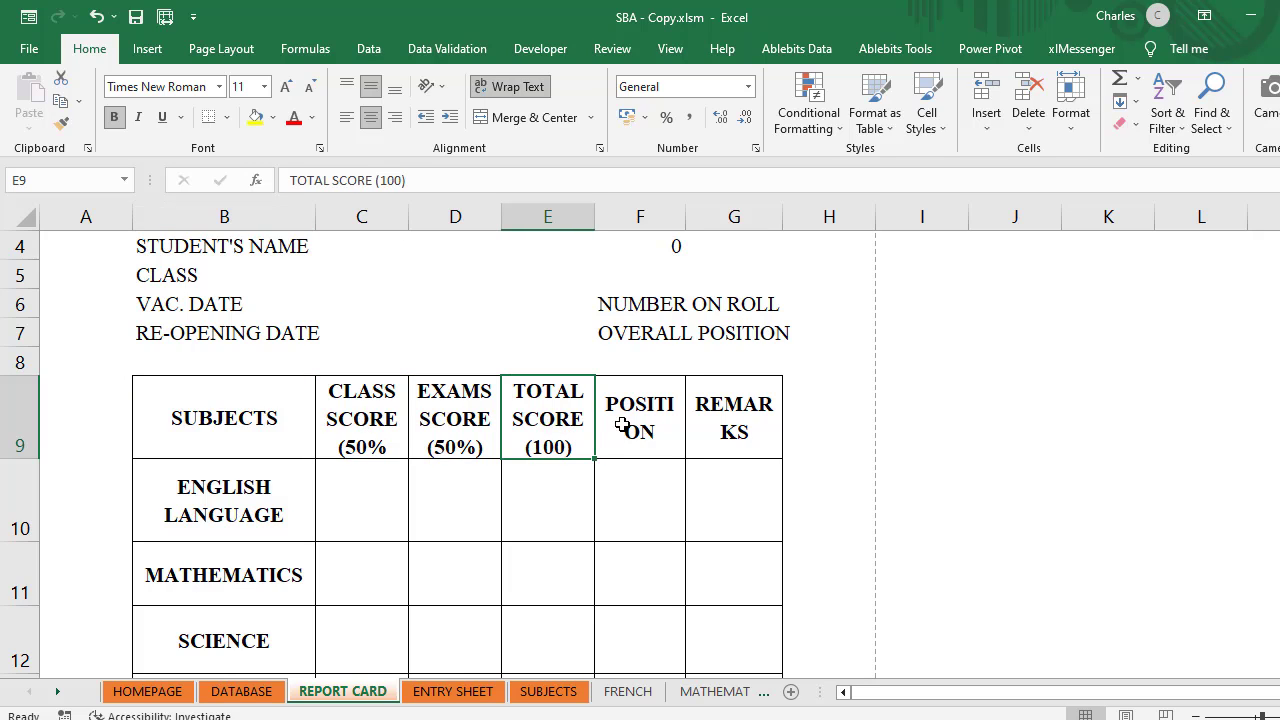
click(655, 427)
click(735, 438)
Step: Replace the linked formula in cell B10 with the plain text ENGLISH LANGUAGE
click(210, 498)
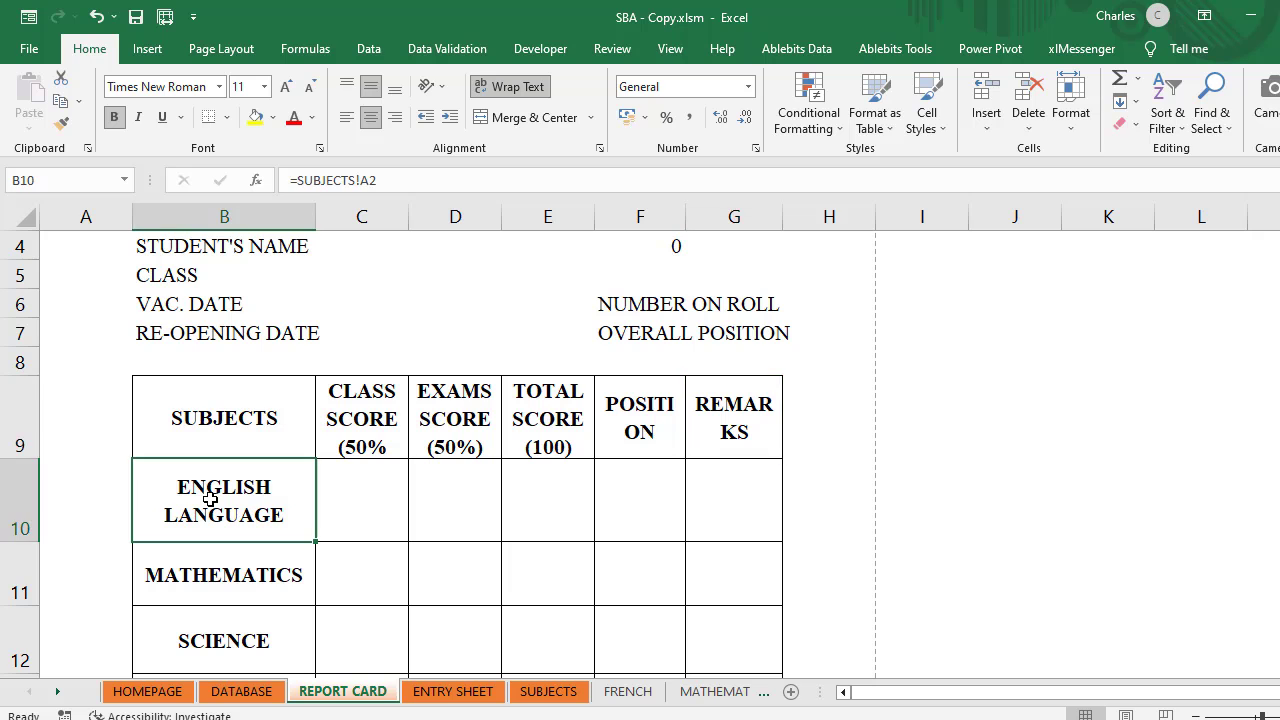
scroll(240, 490, down, 1)
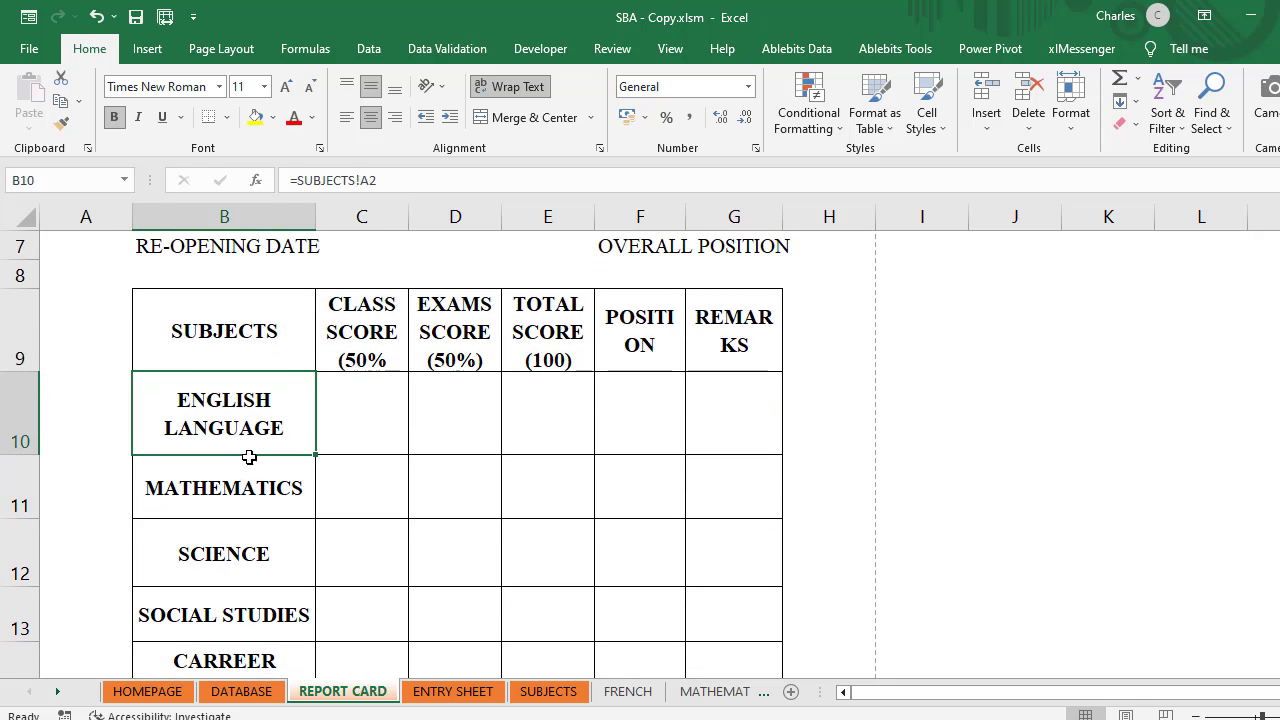
scroll(250, 452, up, 2)
scroll(251, 451, down, 1)
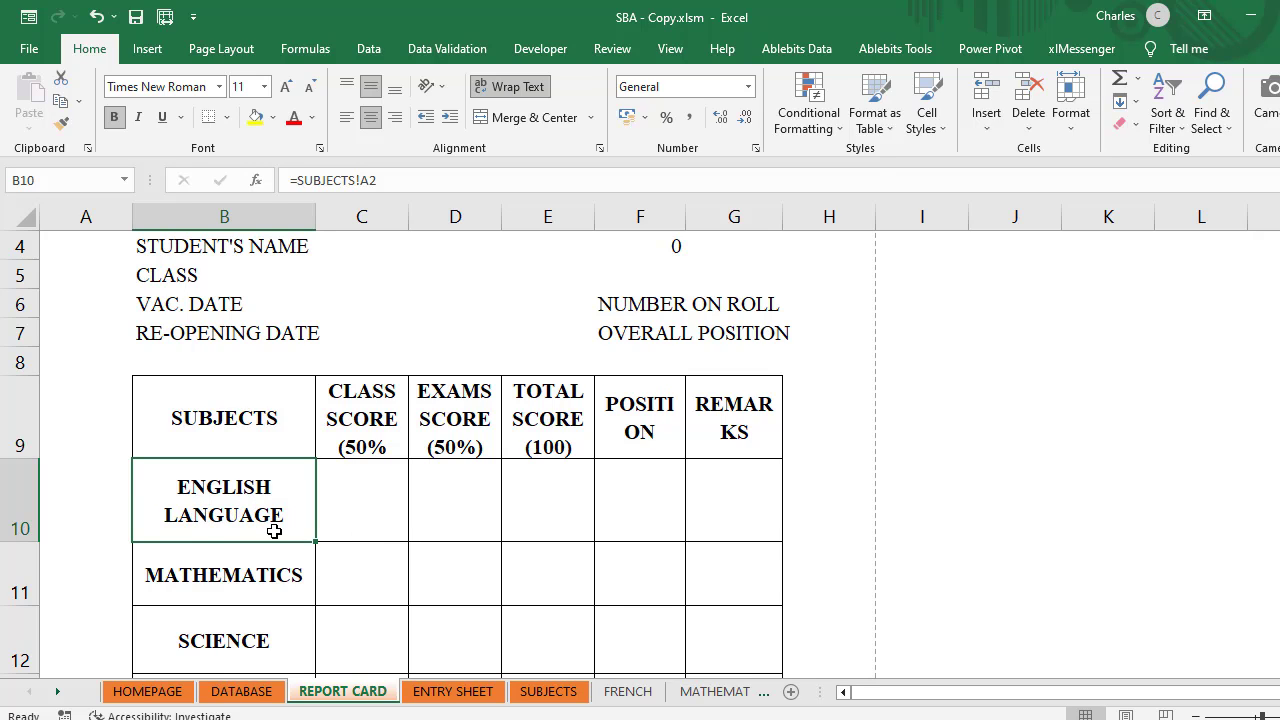
text(EN)
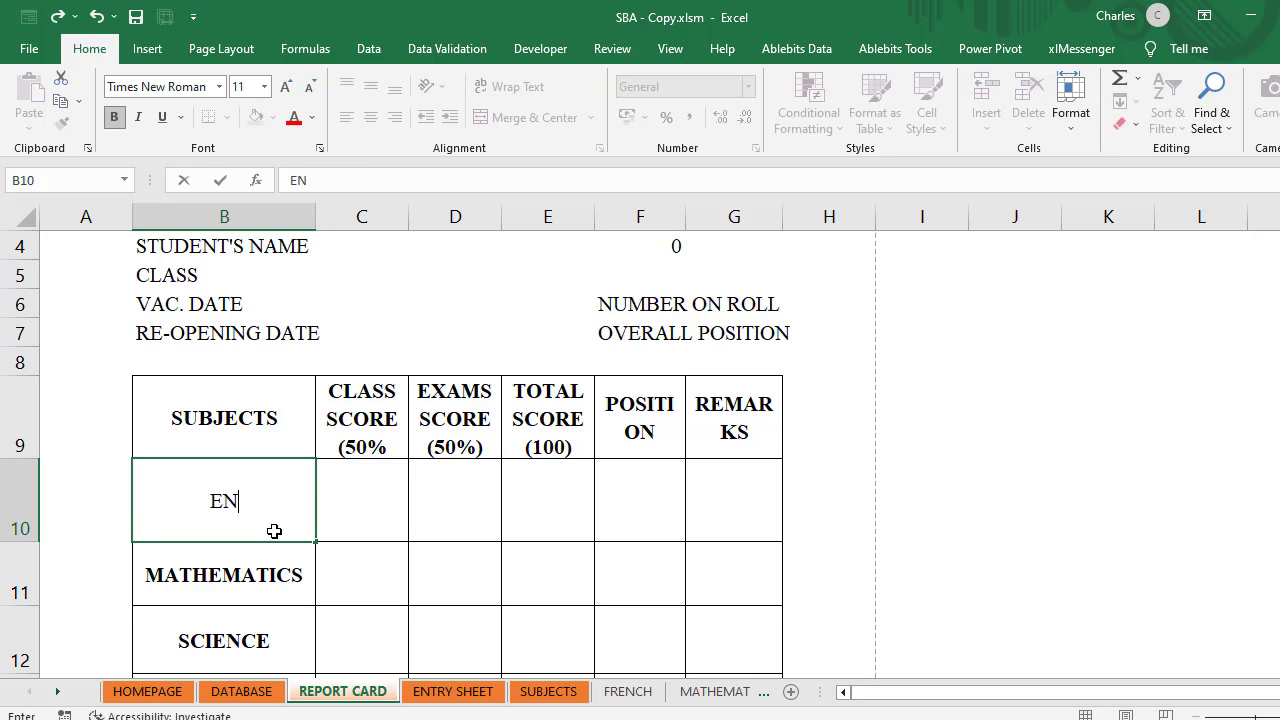
text(GLISH LAN)
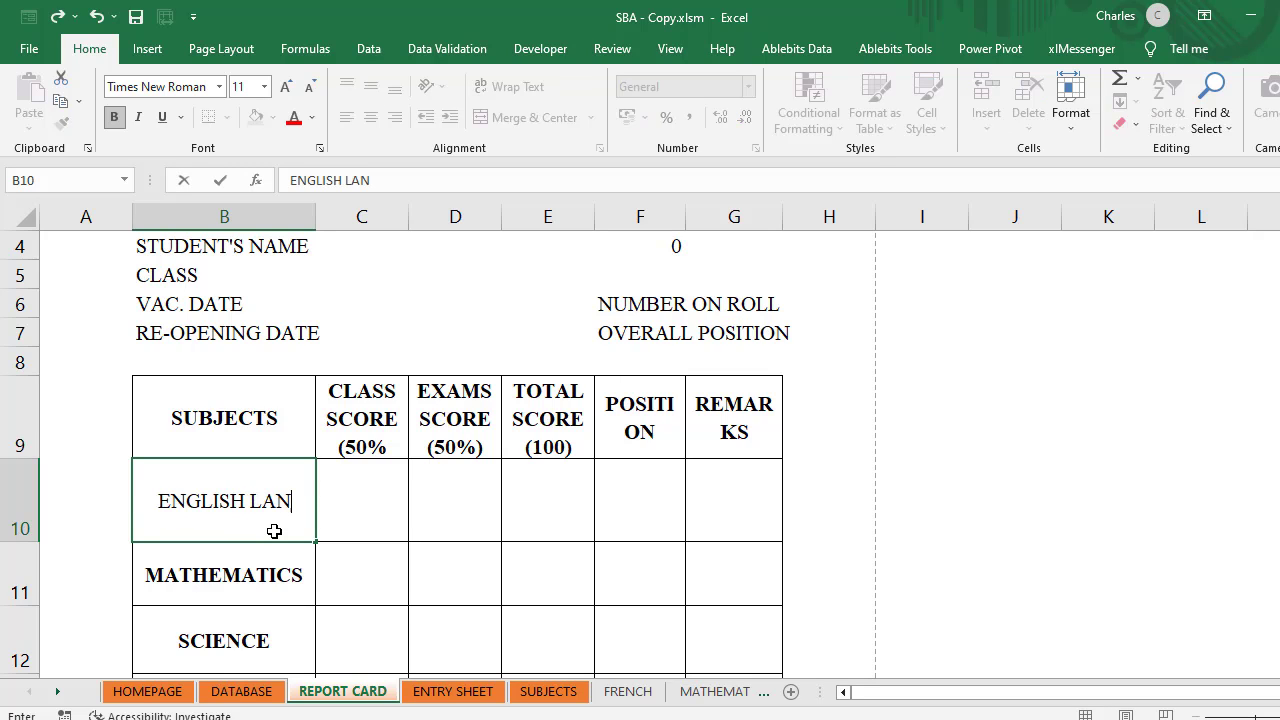
text(GUAGE)
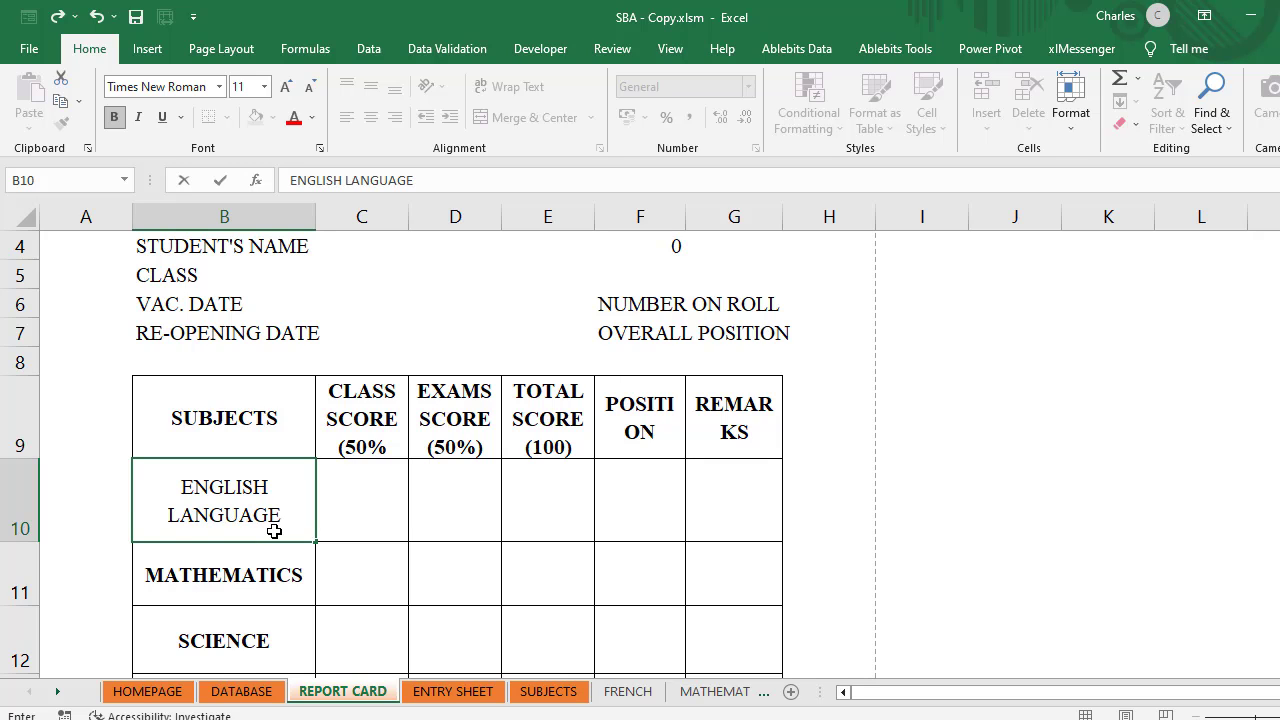
key(Return)
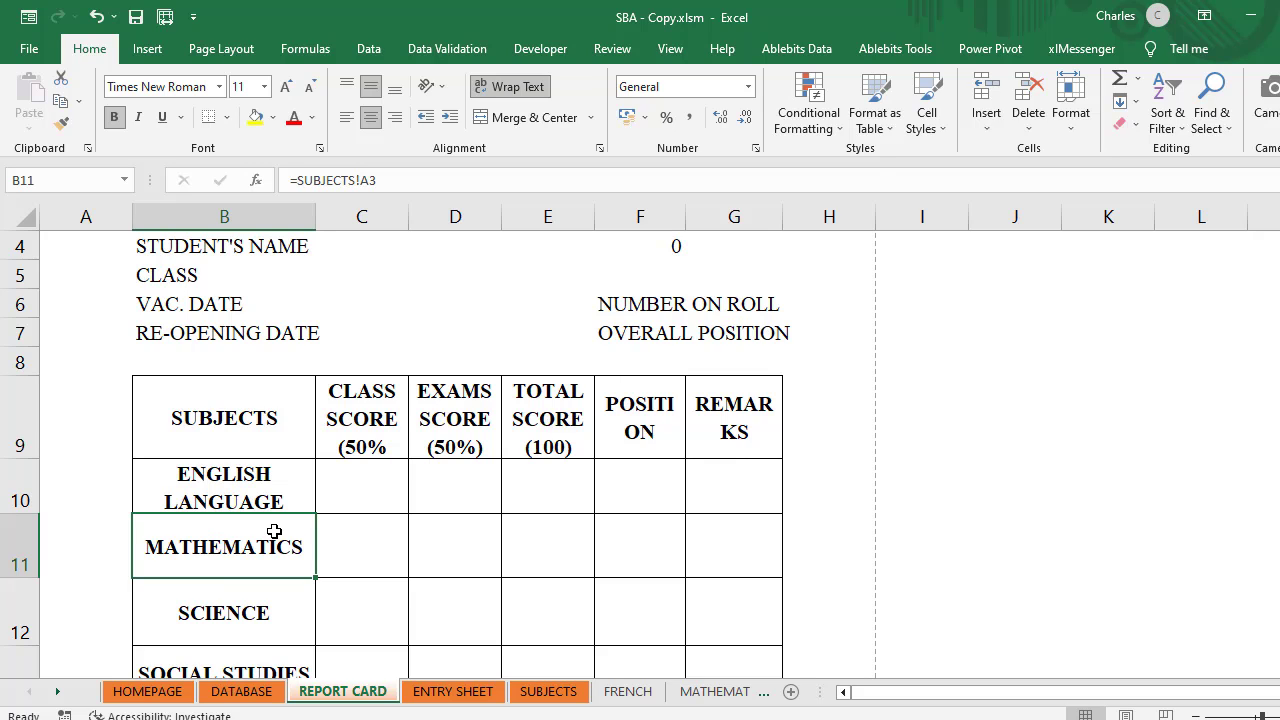
Step: Replace the linked subject formulas with plain text: MATHEMATICS in cell B11 and SCIENCE in cell B12
text(MAT)
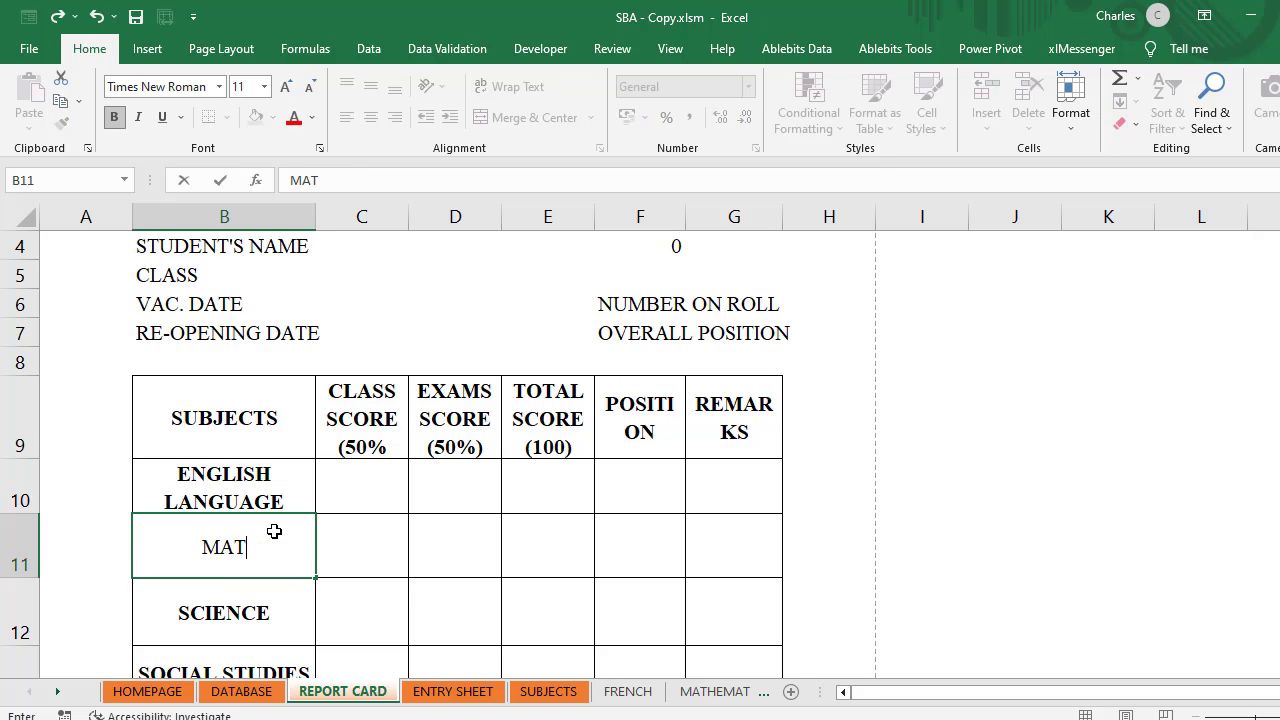
text(HEMATICS)
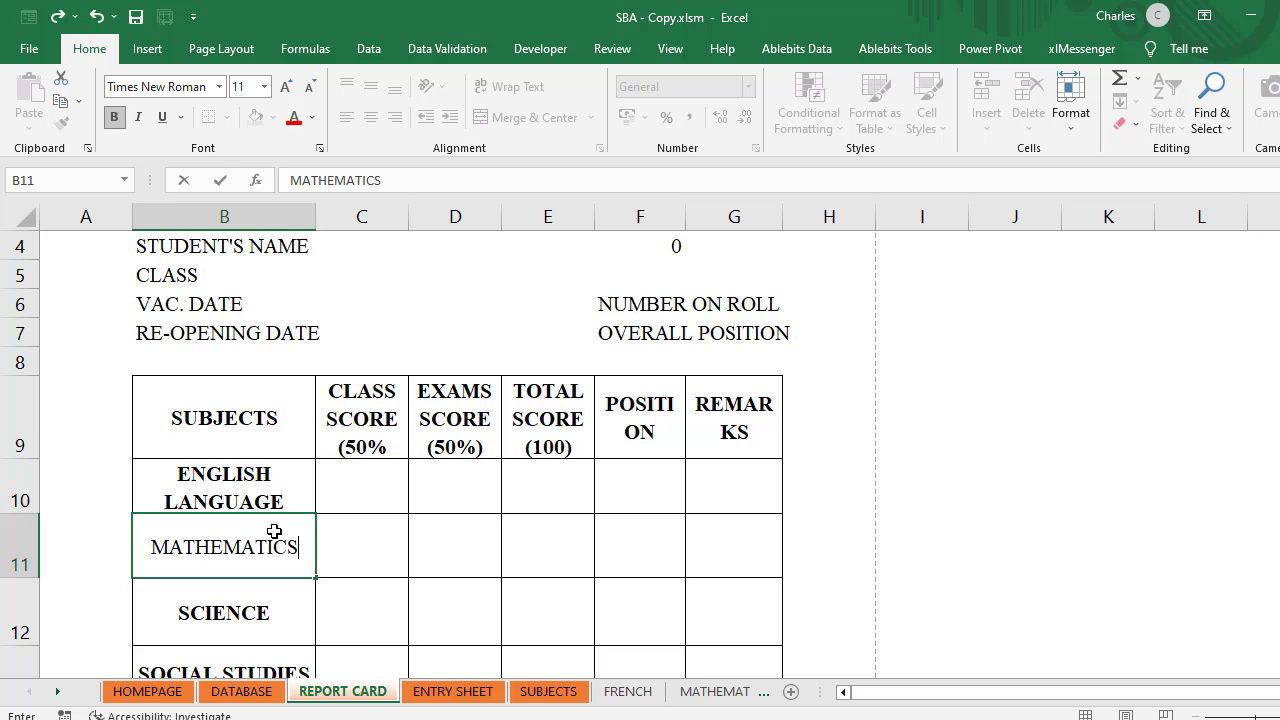
key(Return)
text(SCIENCE)
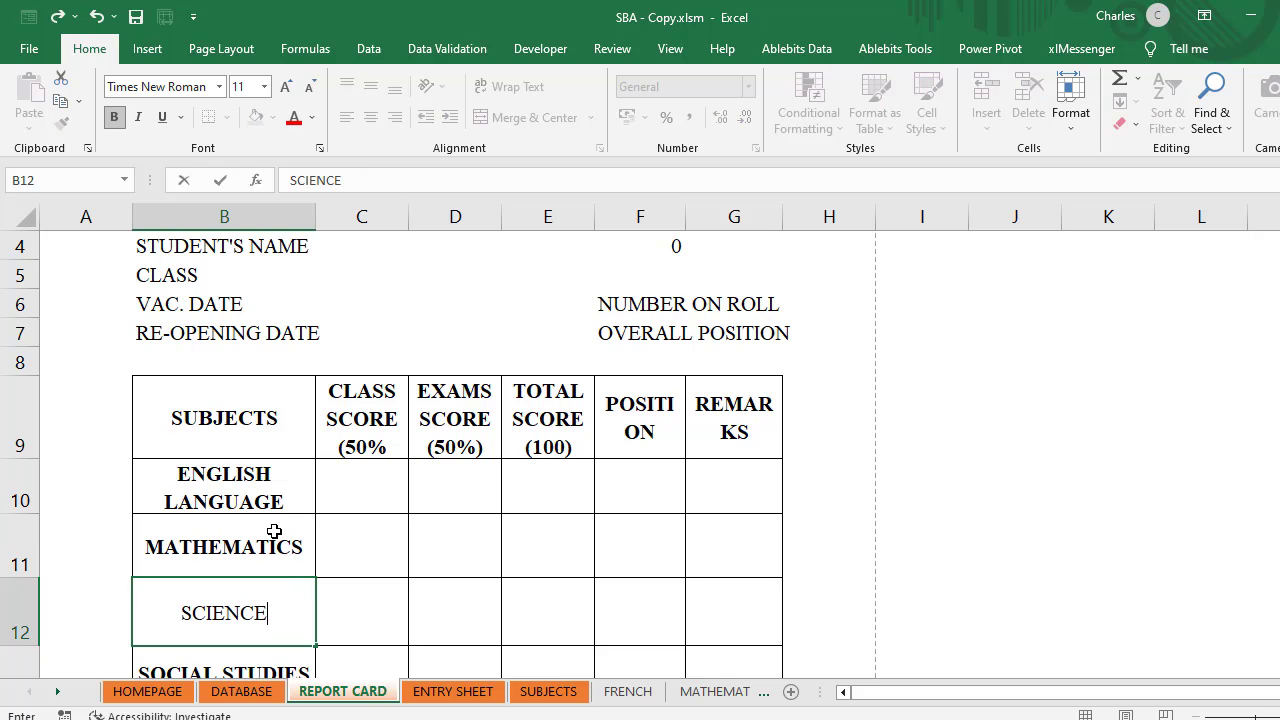
key(Return)
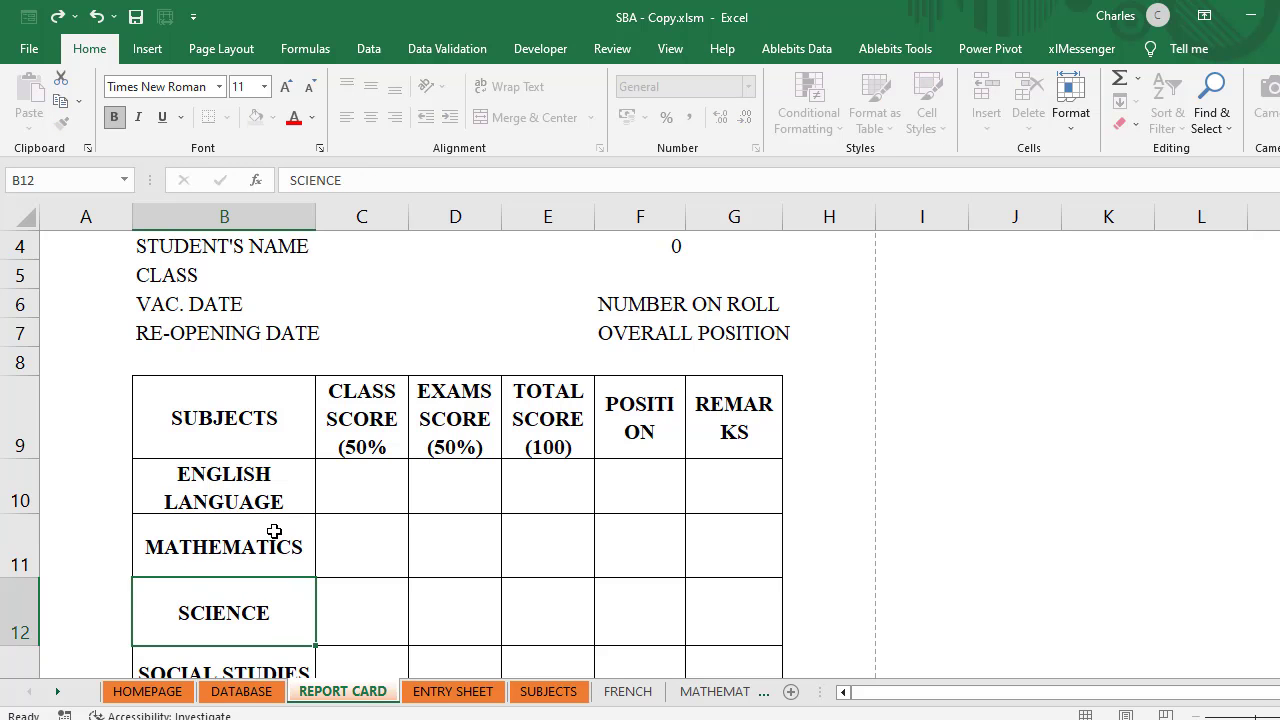
Step: Replace the linked formula in cell B13 with the plain text SOCIAL STUDIES
scroll(233, 578, down, 2)
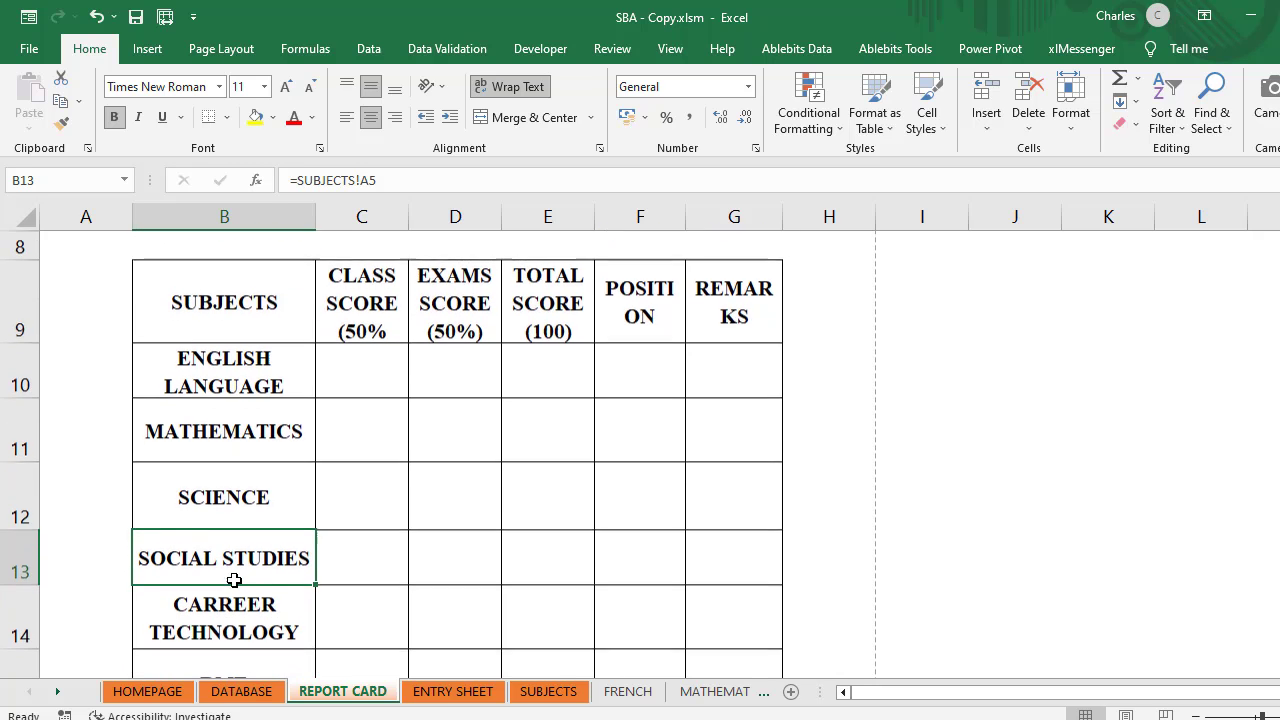
text(SOCK)
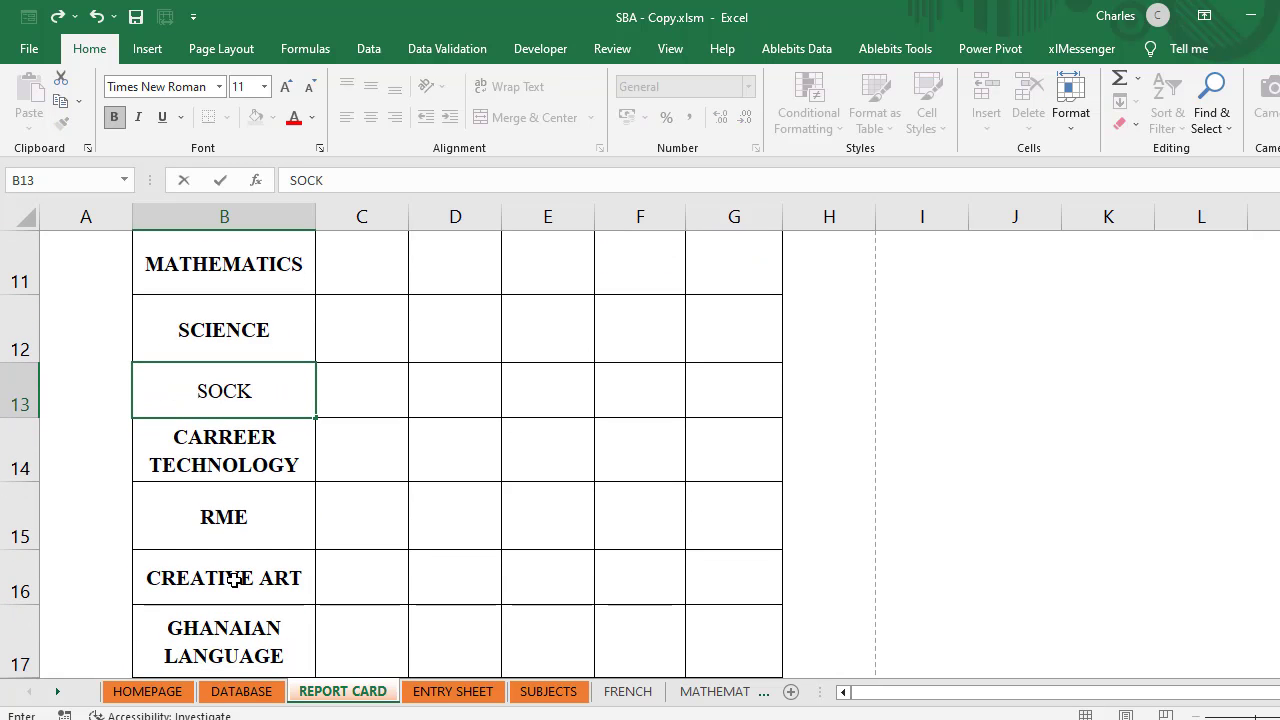
key(BackSpace)
text(IAL STU)
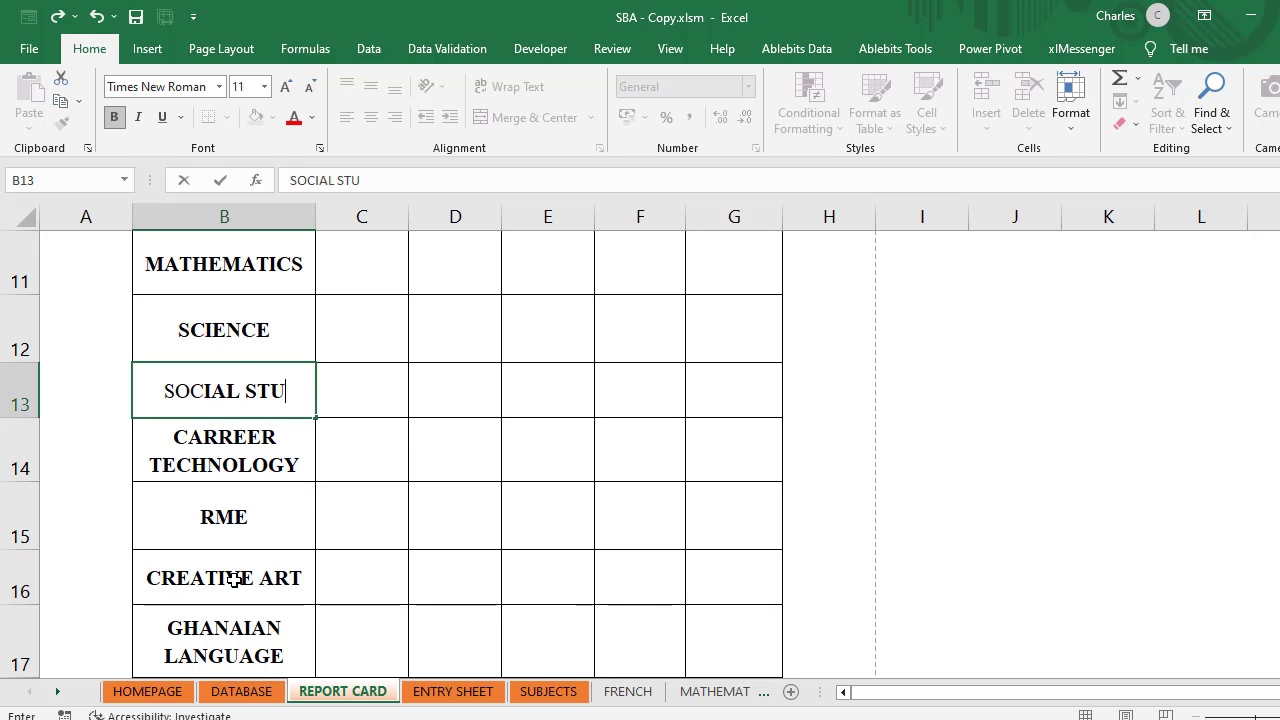
text(DIES)
key(Return)
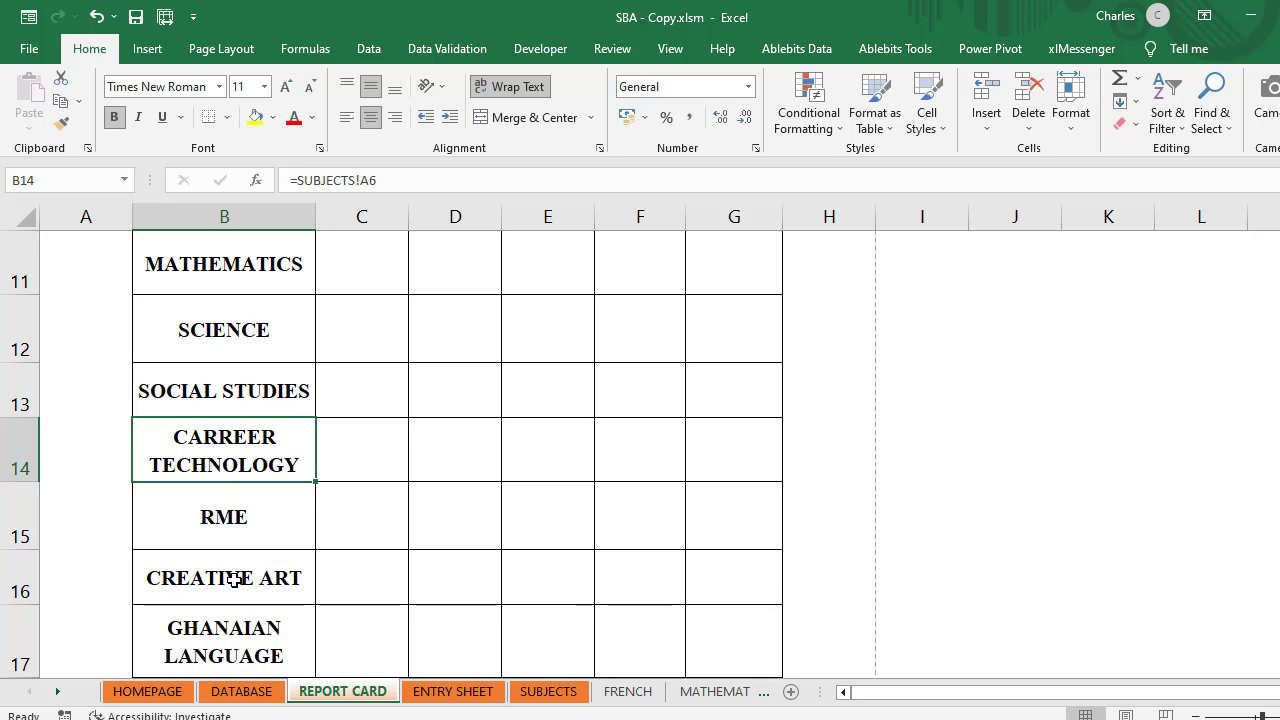
Step: Replace the linked formula in cell B14 with the plain text CAREER TECHNOLOGY
text(CAREER)
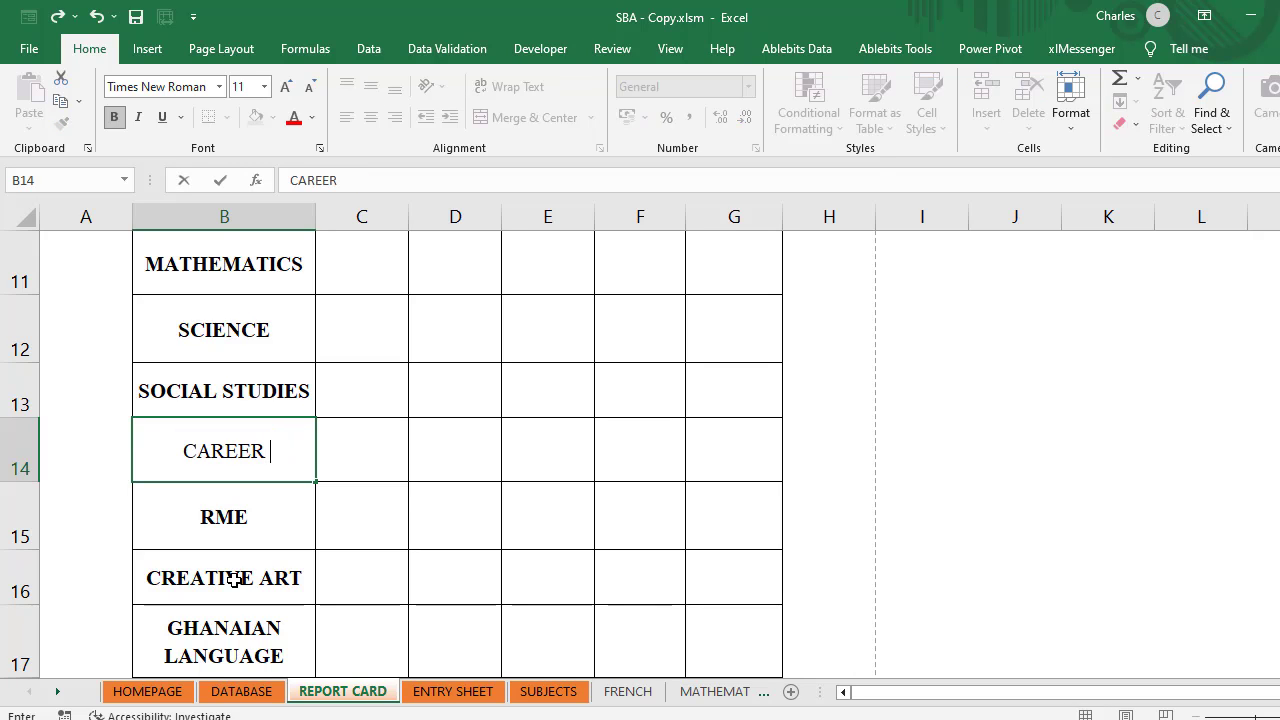
text( TECH)
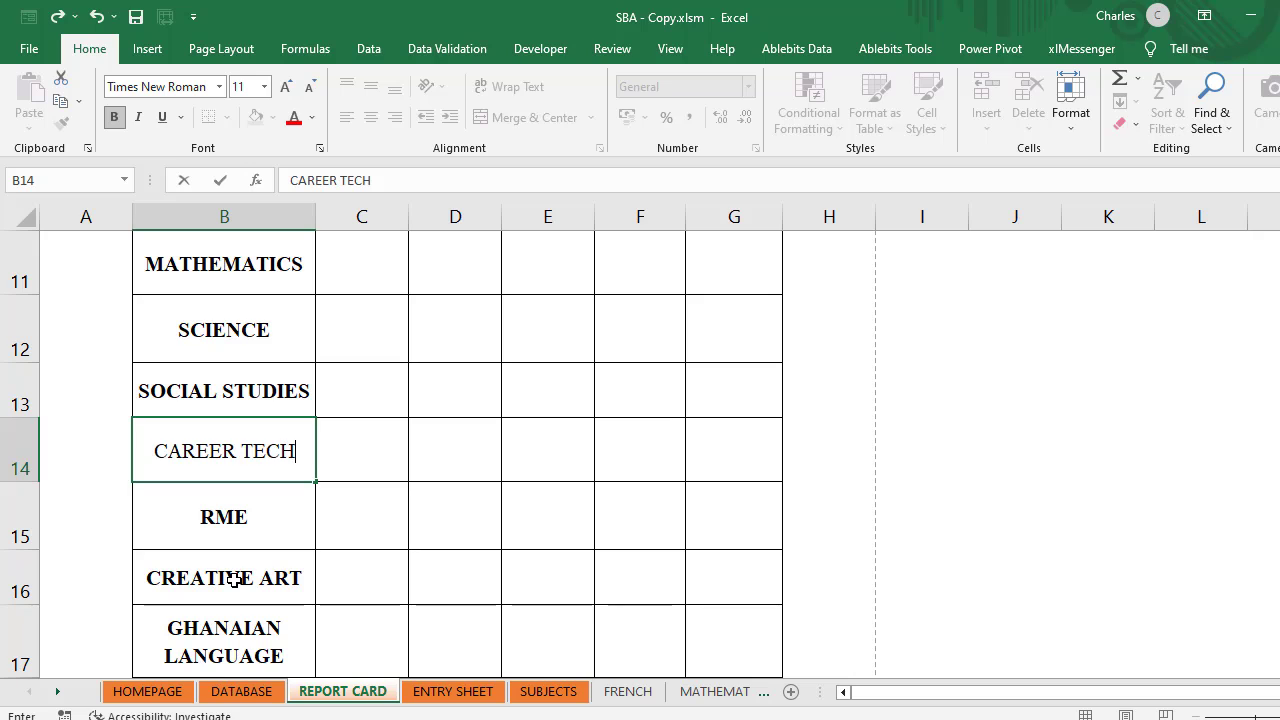
text(NOLLO)
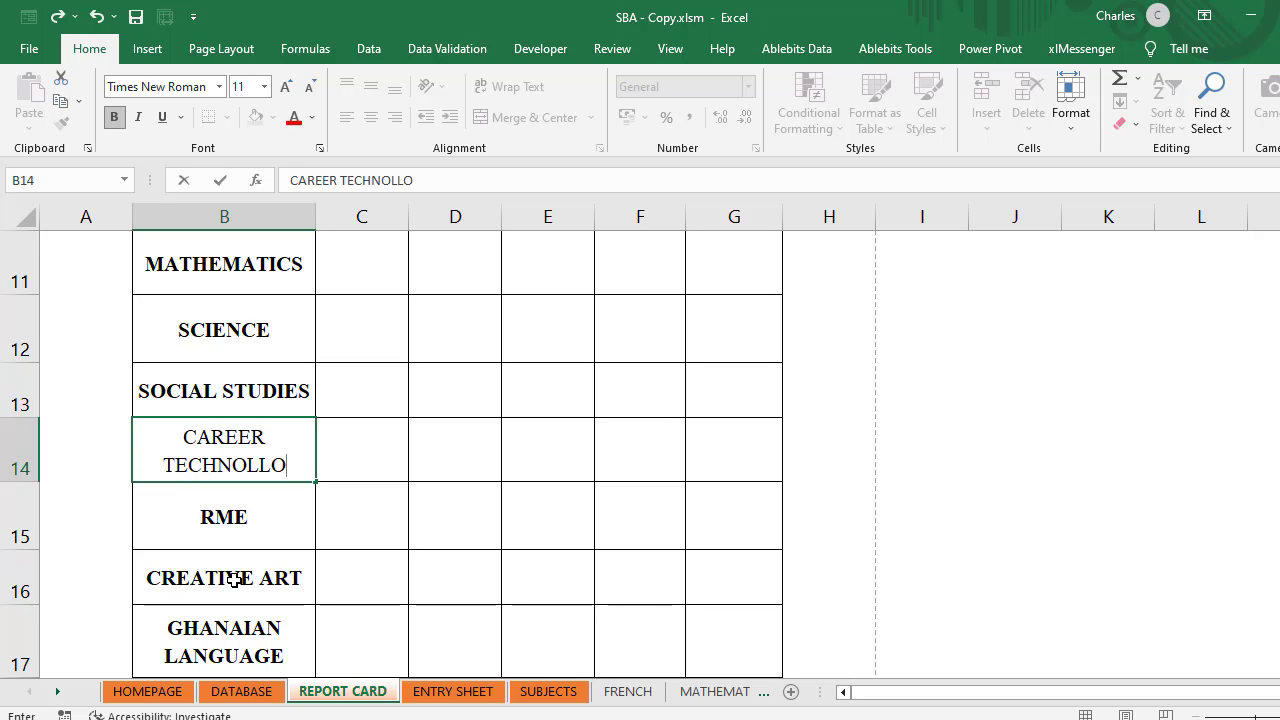
key(BackSpace)
key(BackSpace)
text(OGY)
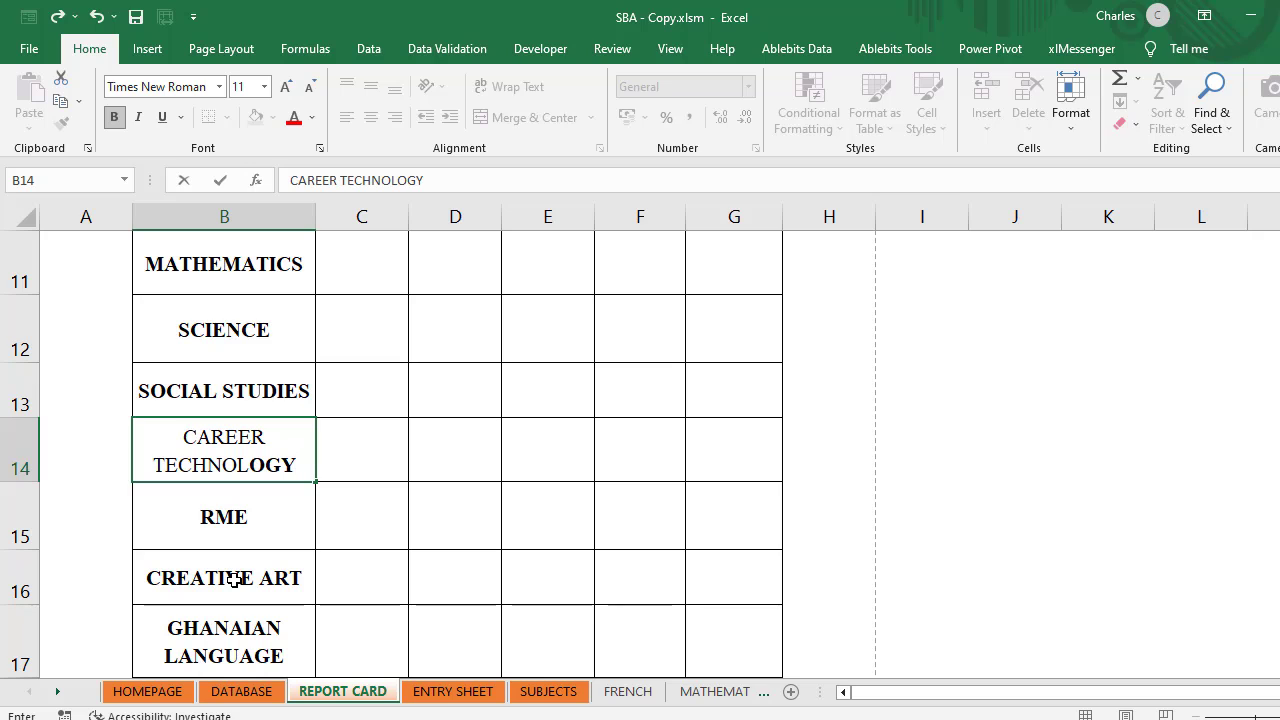
key(ctrl+Return)
key(Down)
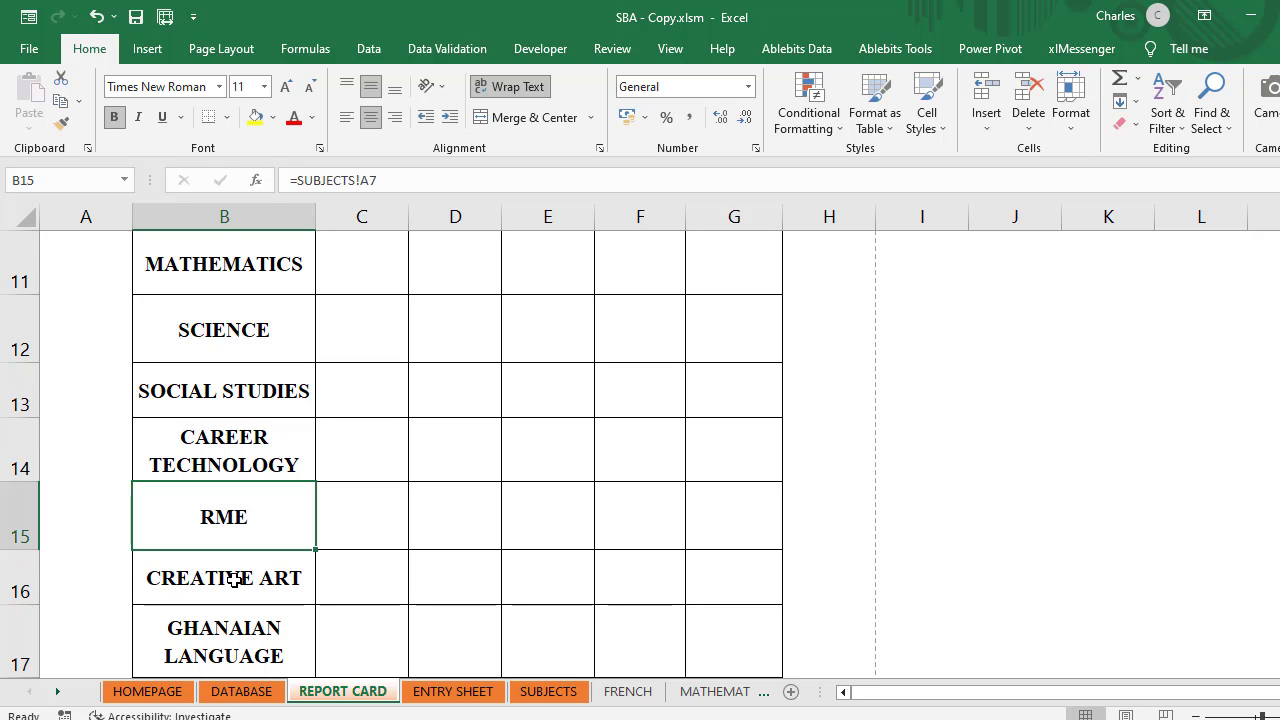
Step: Replace the linked subject formulas with plain text: RME in cell B15 and CREATIVE ART in cell B16
text(RE)
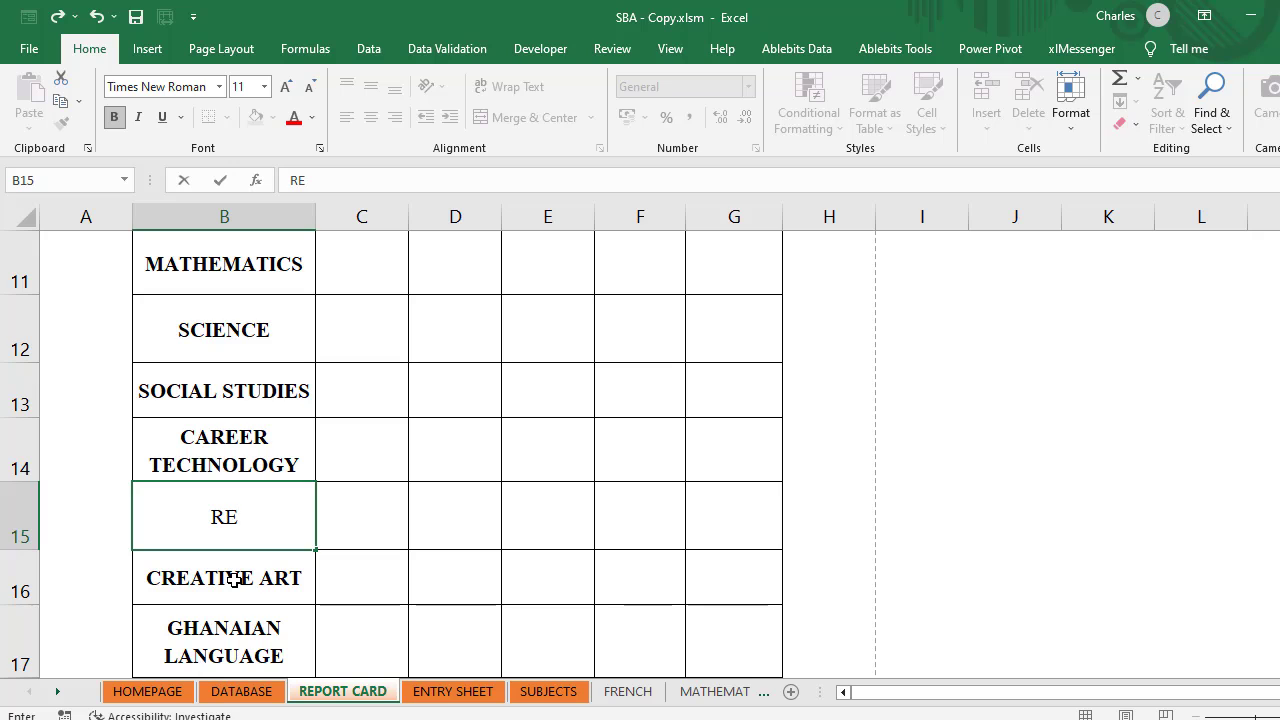
key(BackSpace)
text(ME)
key(Return)
text(CRA)
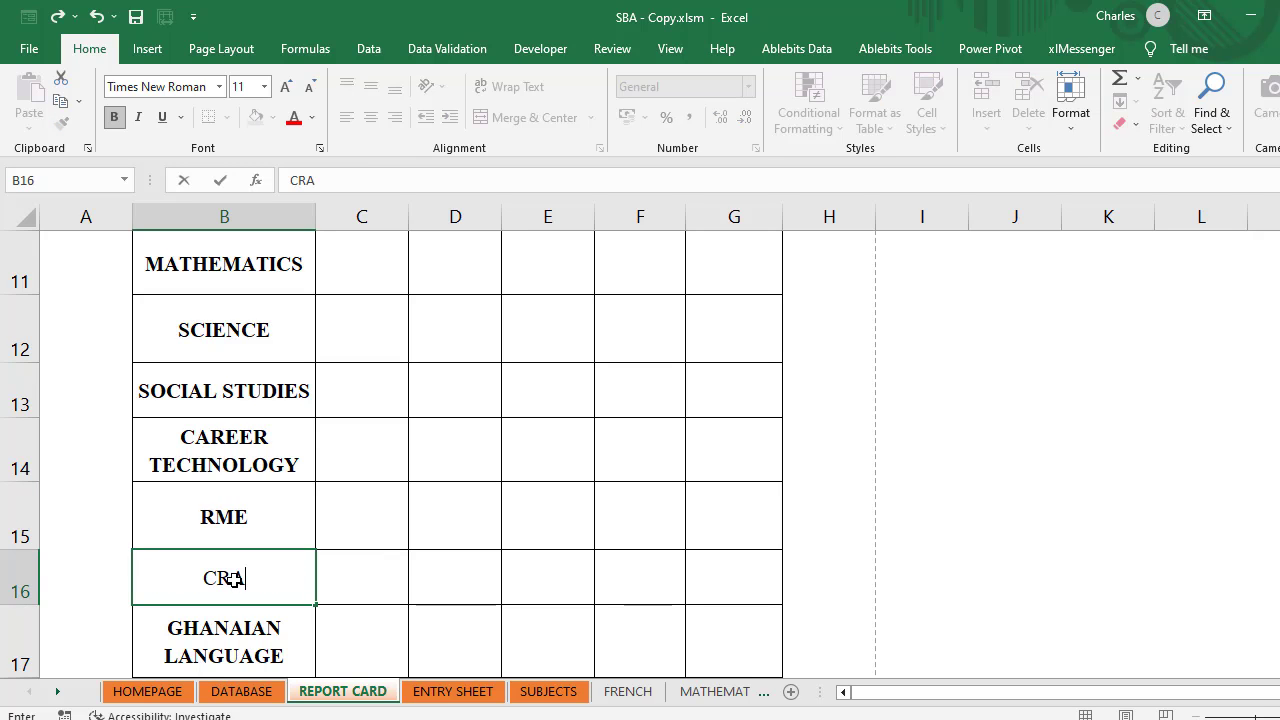
key(BackSpace)
text(EATIVE )
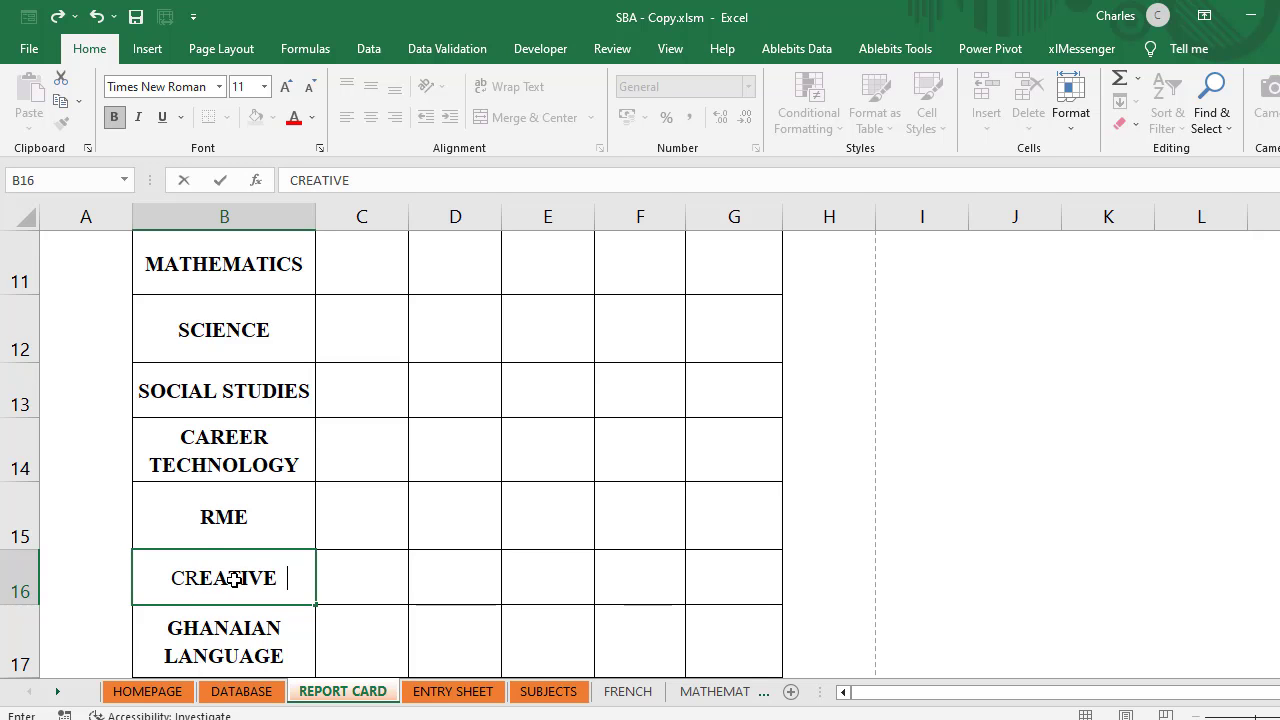
text(ART)
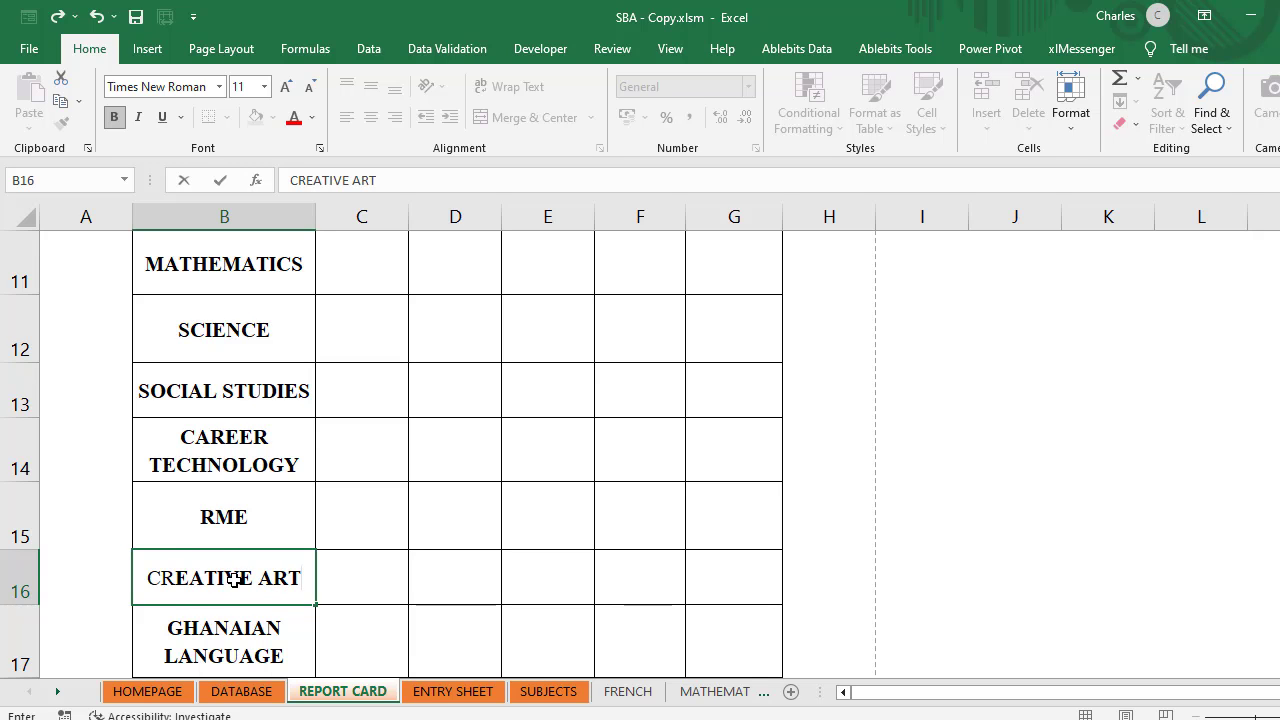
key(Return)
Step: Replace the content of cell B17 with the plain text GHANAIAN LANGUAGE
text(GHAN)
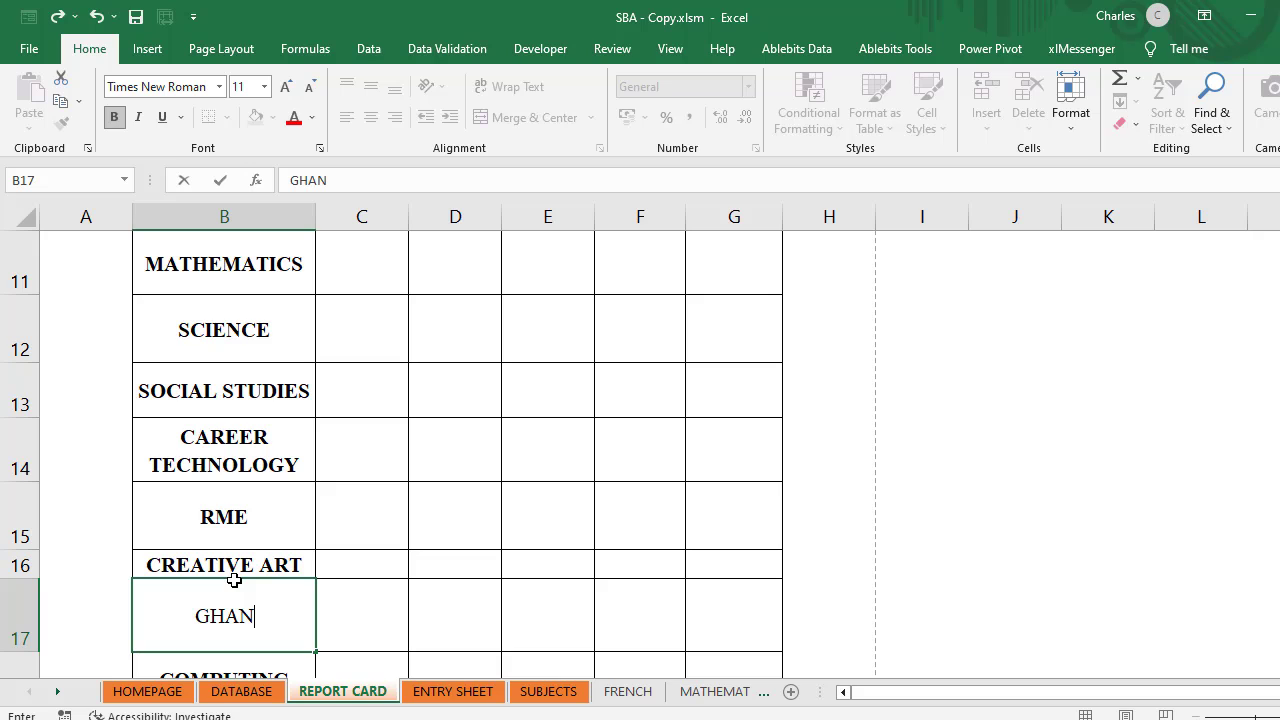
text(AINAN)
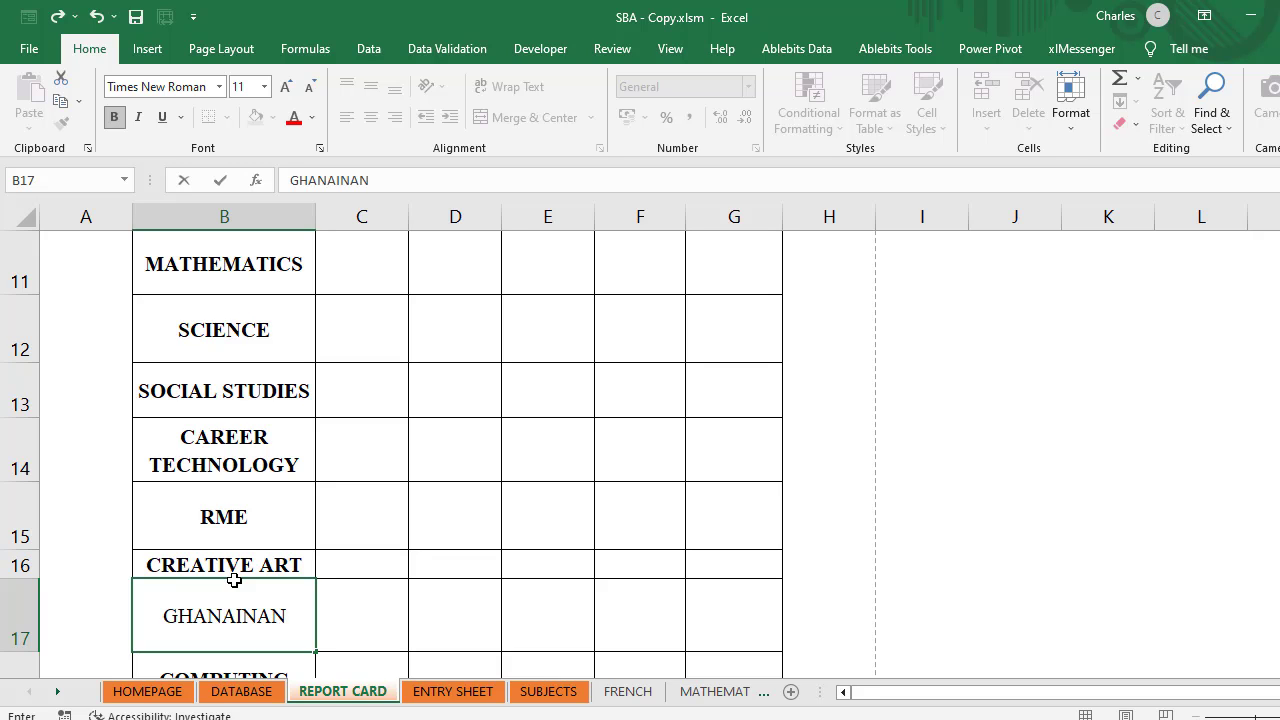
key(BackSpace)
key(BackSpace)
key(BackSpace)
text(AN LANGU)
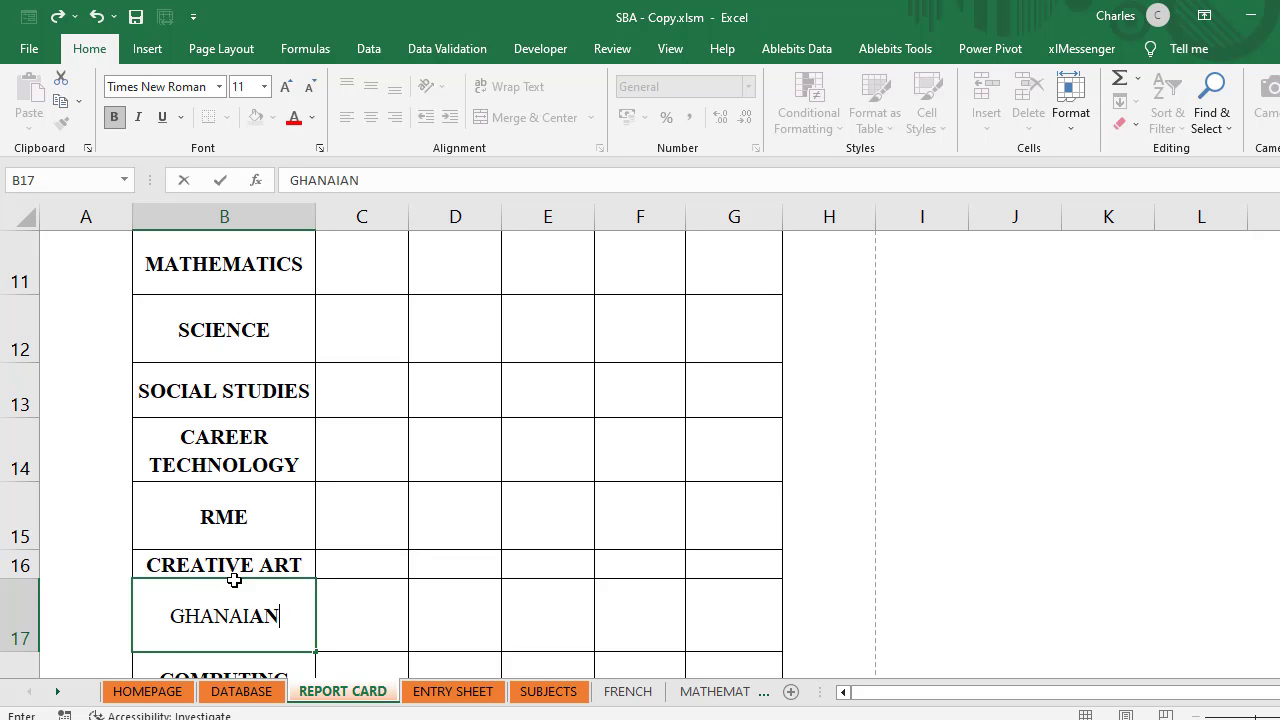
text(AT)
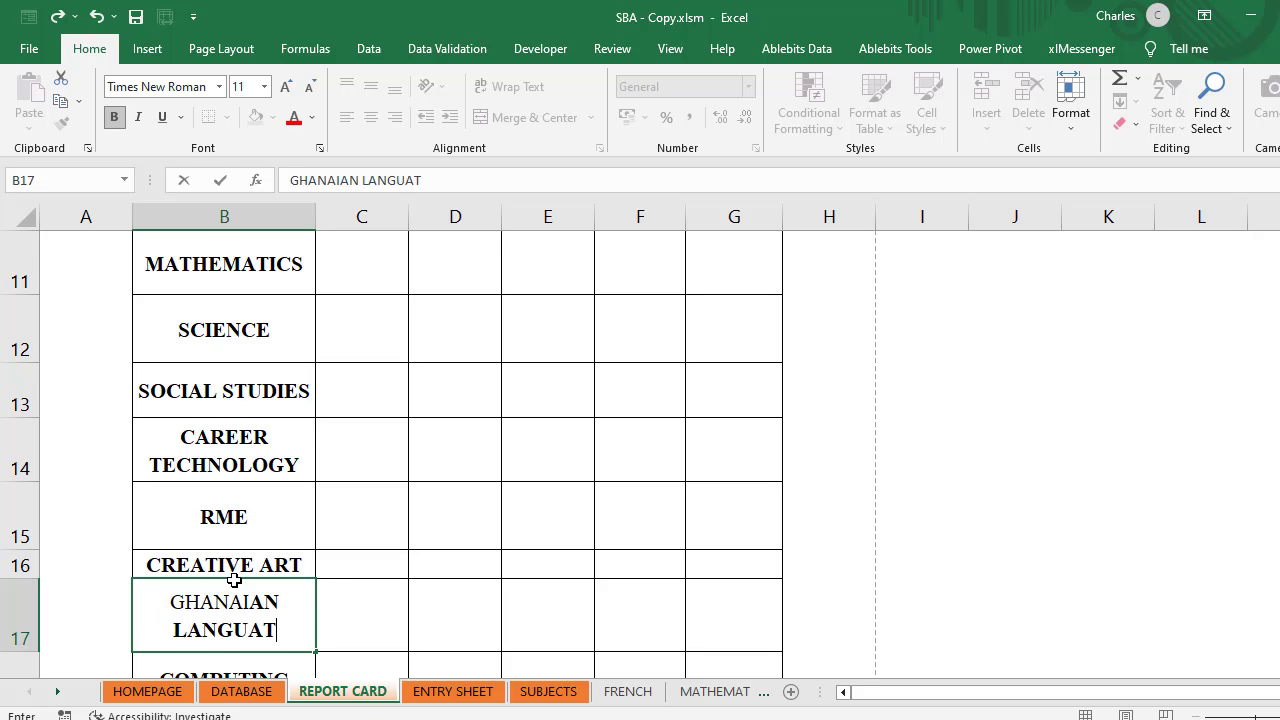
key(BackSpace)
text(GE)
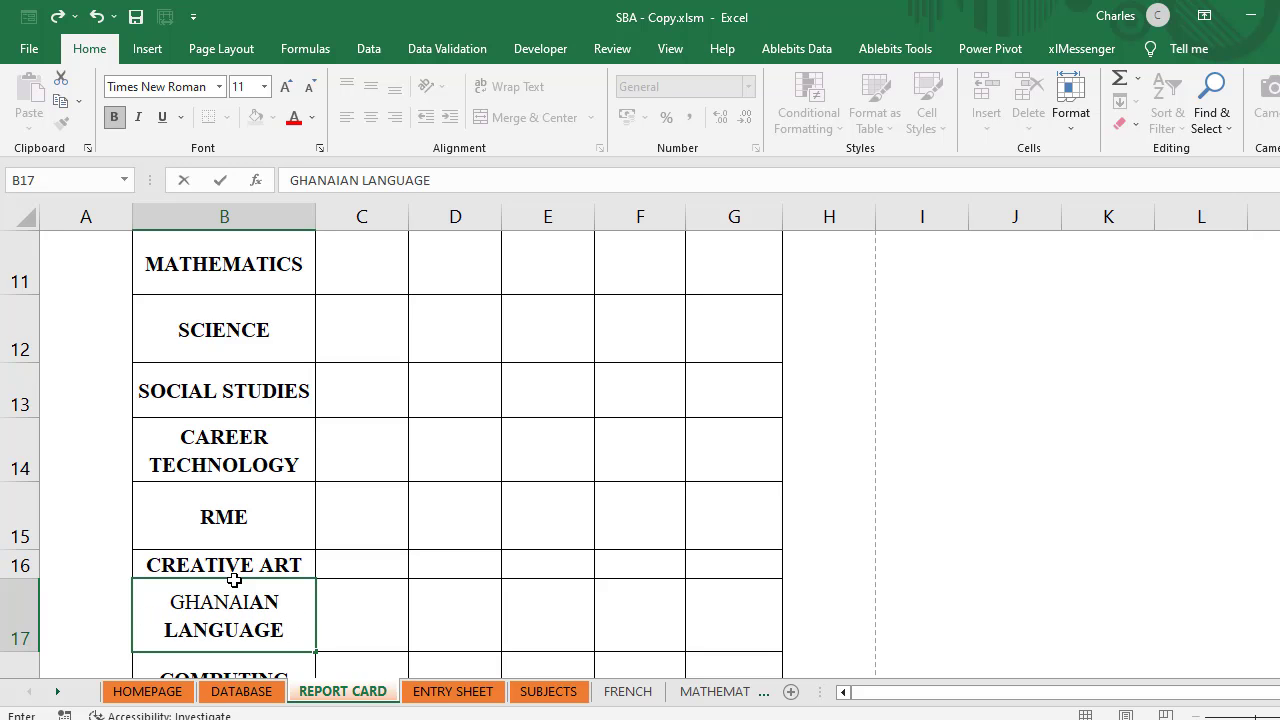
key(Return)
Step: Enter the last two subjects as plain text: COMPUTING in cell B18 and FRENCH in cell B19
text(COMPUTING)
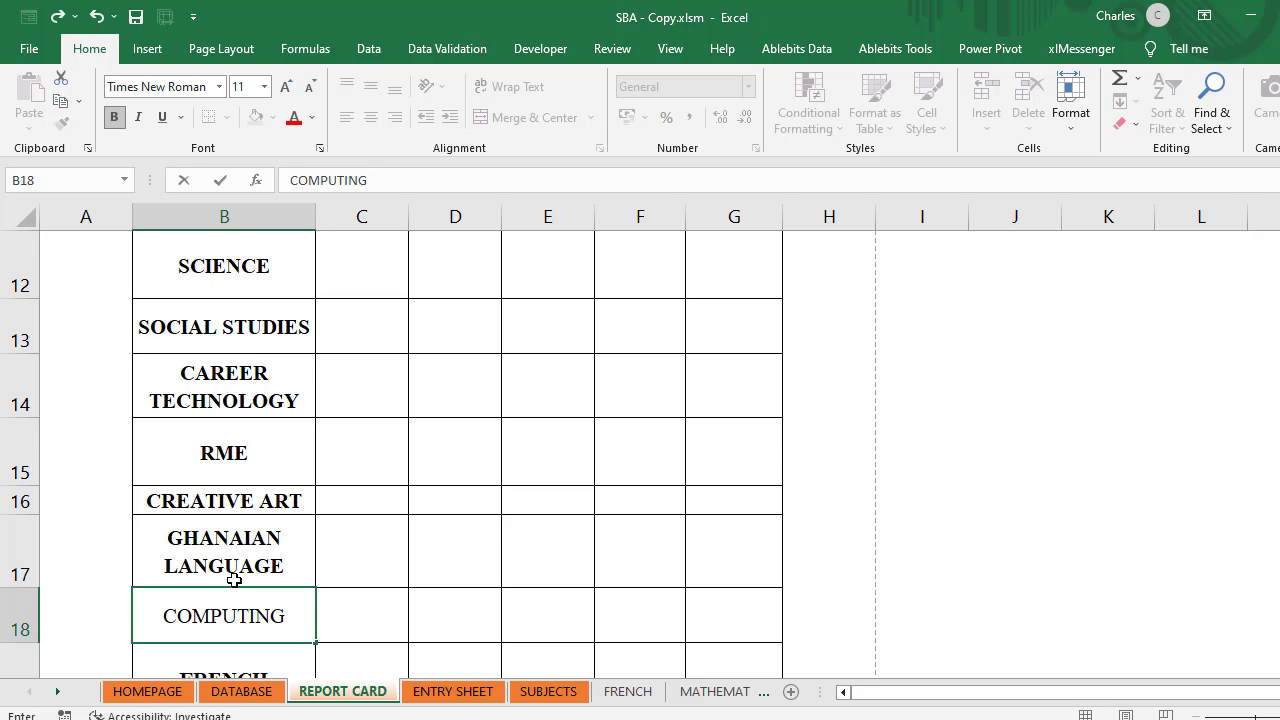
key(Return)
text(FRENC)
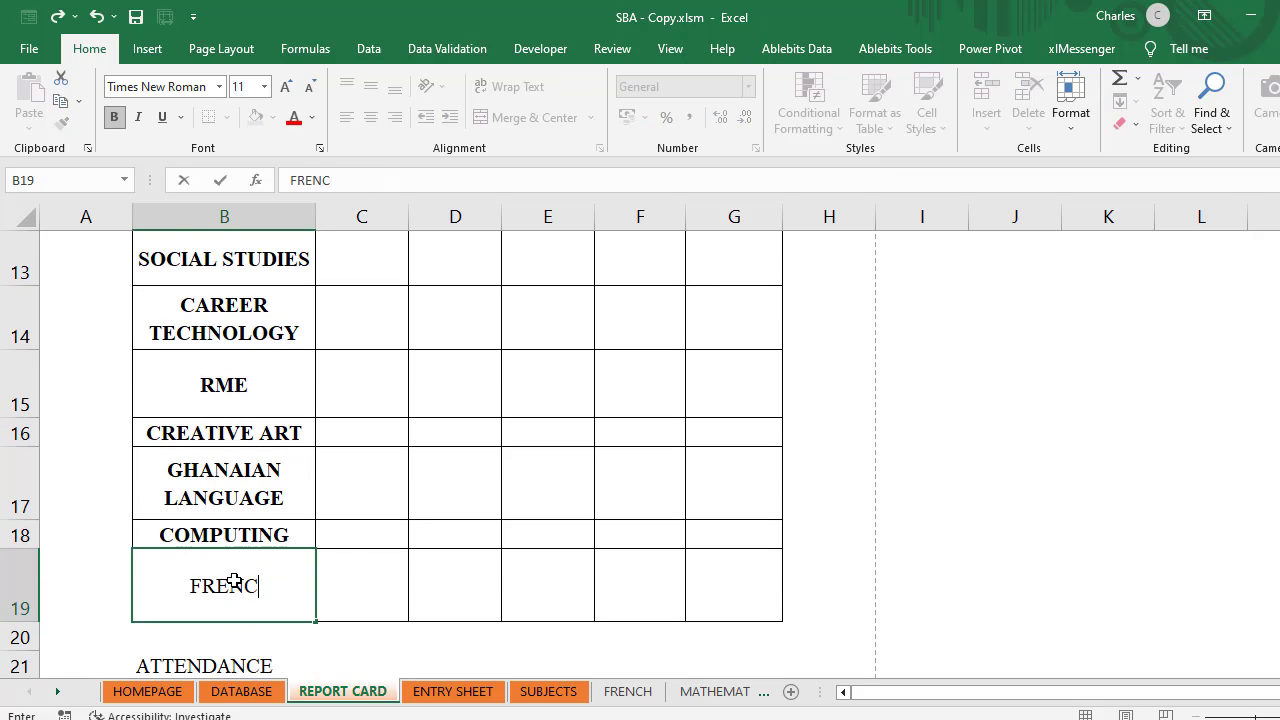
text(H)
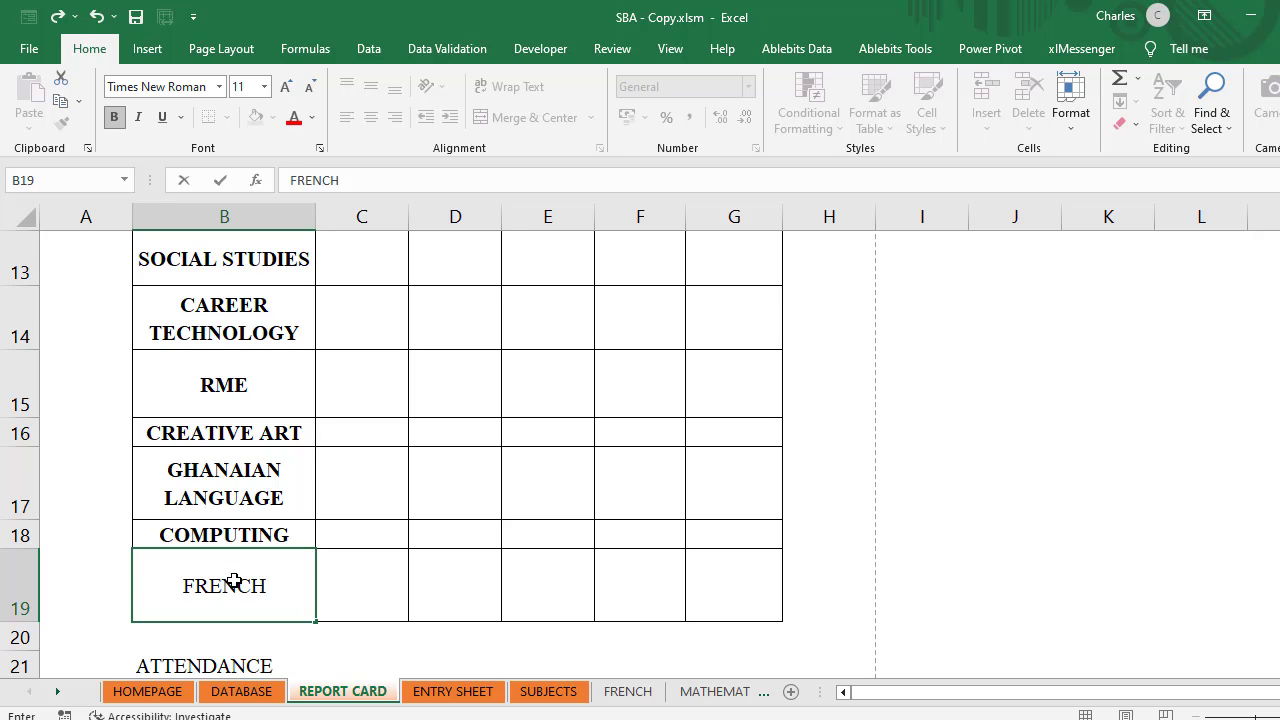
Step: Change the spelling of the subject in cell B14 to CARREER TECHNOLOGY
click(215, 322)
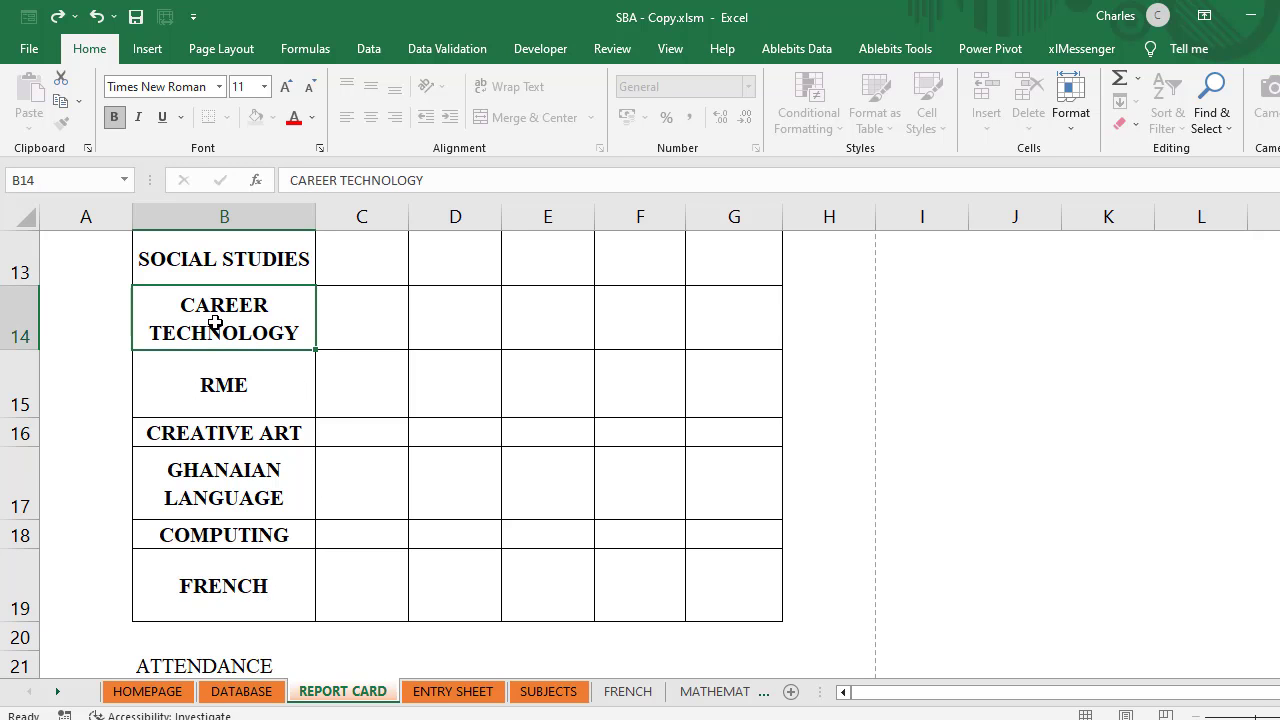
double_click(215, 322)
click(298, 180)
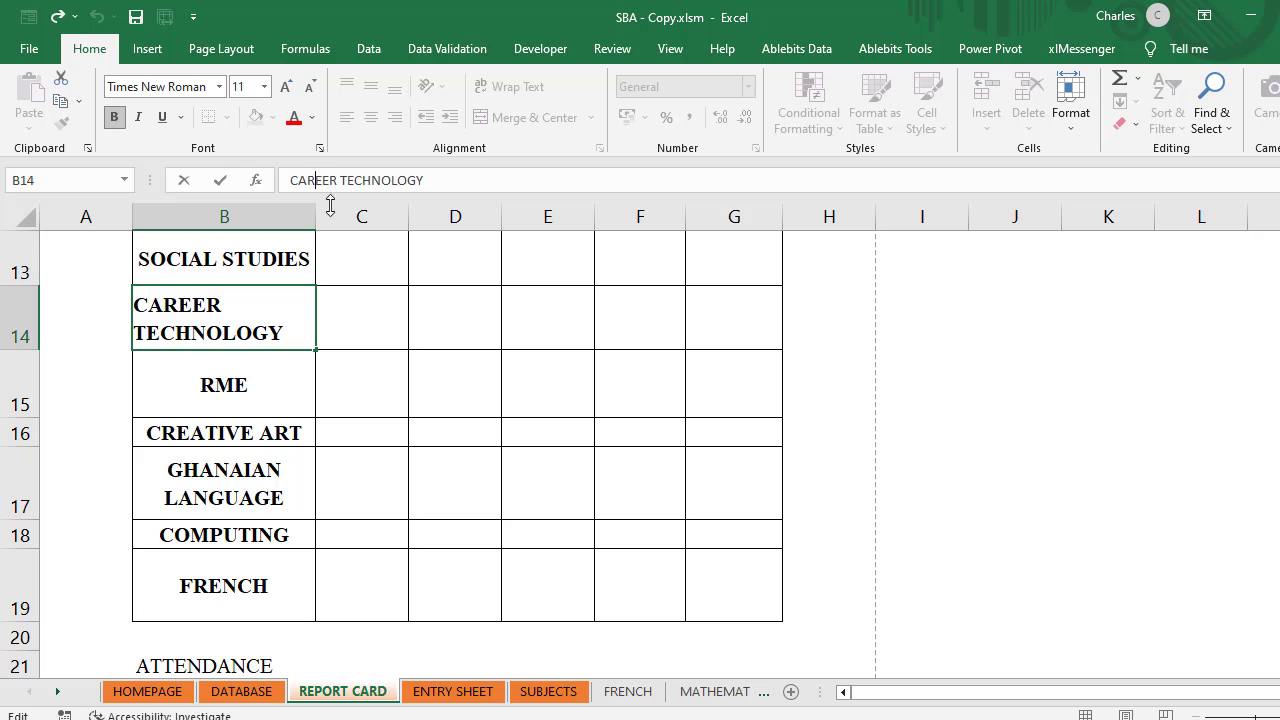
text(R)
key(Return)
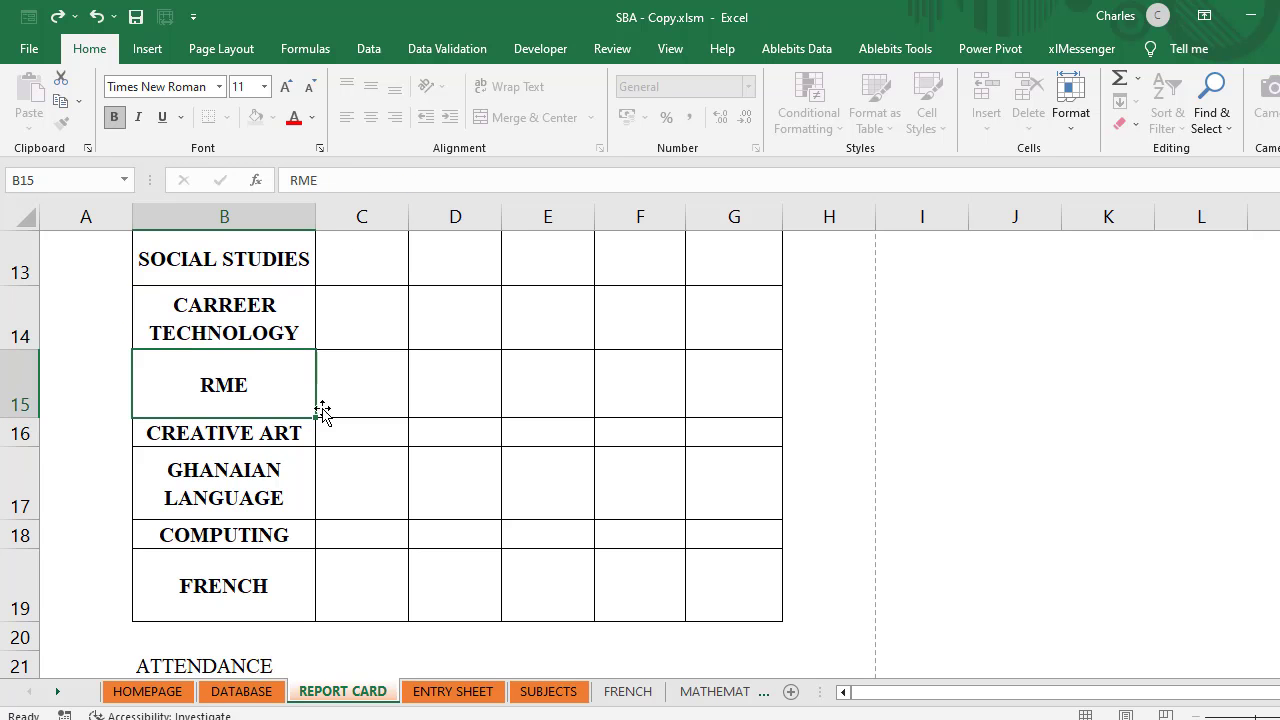
Step: Review the labels below the score table, from attendance and conduct through remarks and bills to the headteacher's signature line
scroll(323, 395, down, 2)
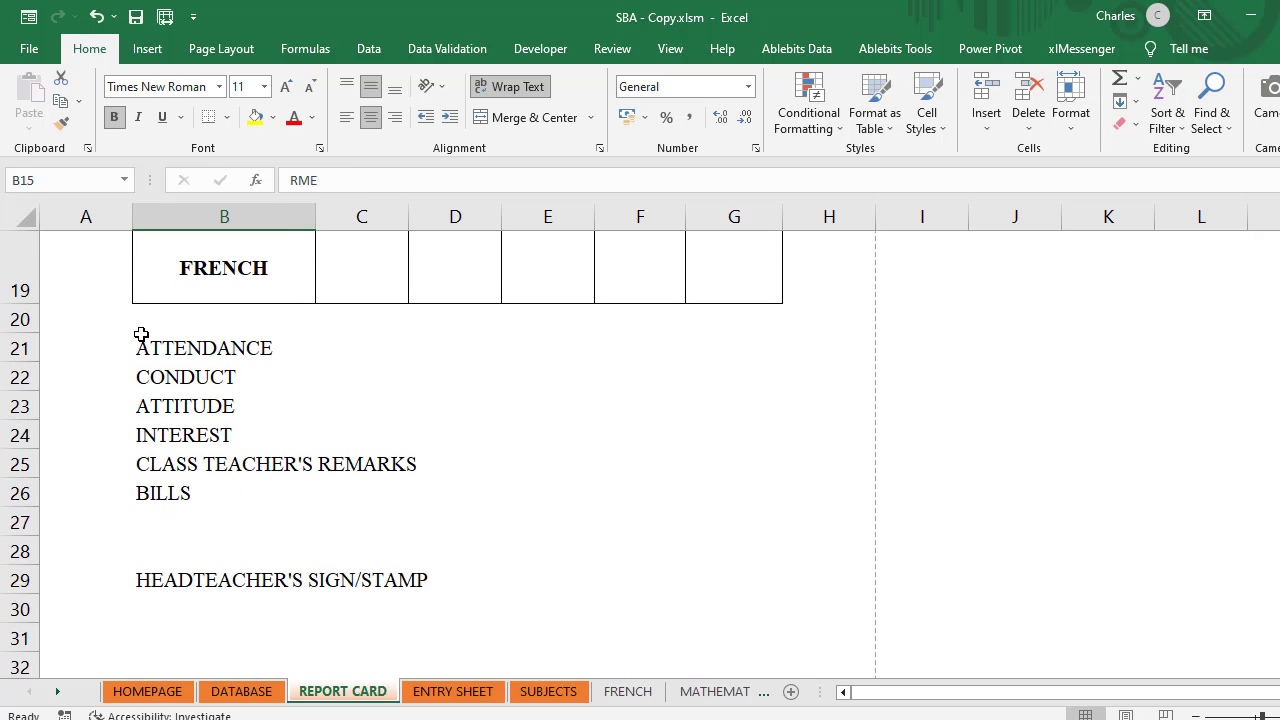
click(182, 321)
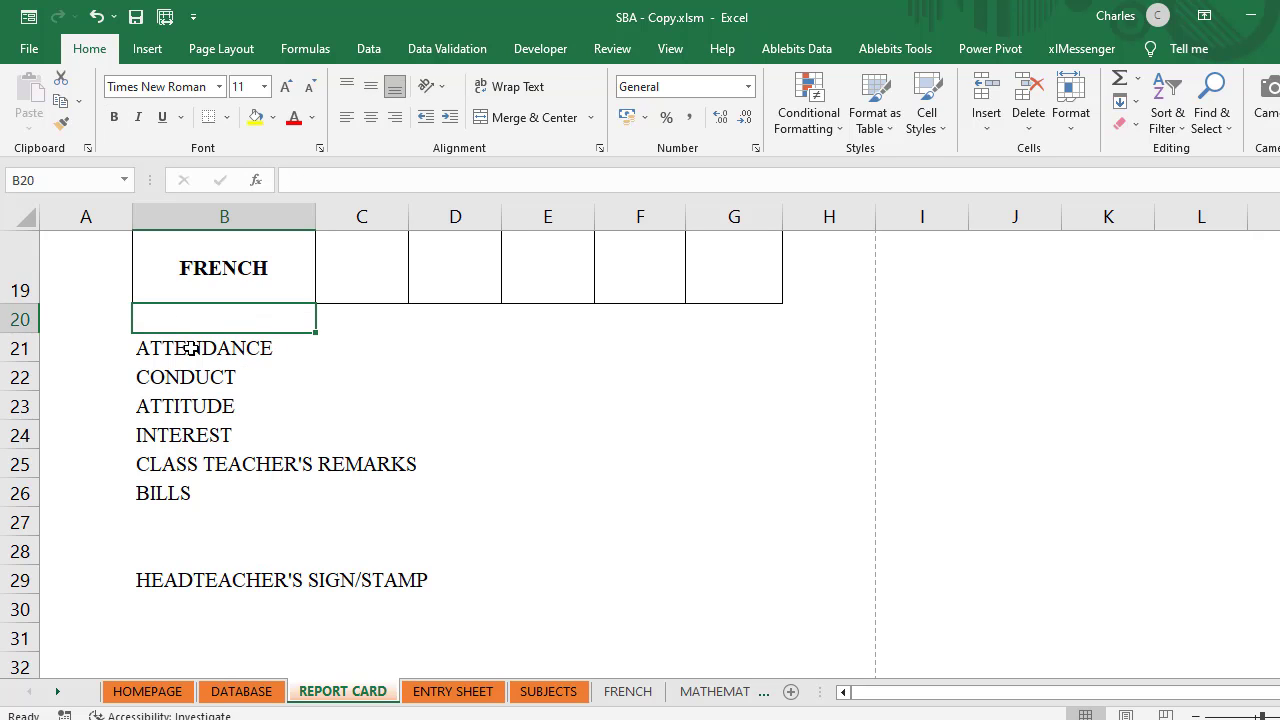
click(206, 348)
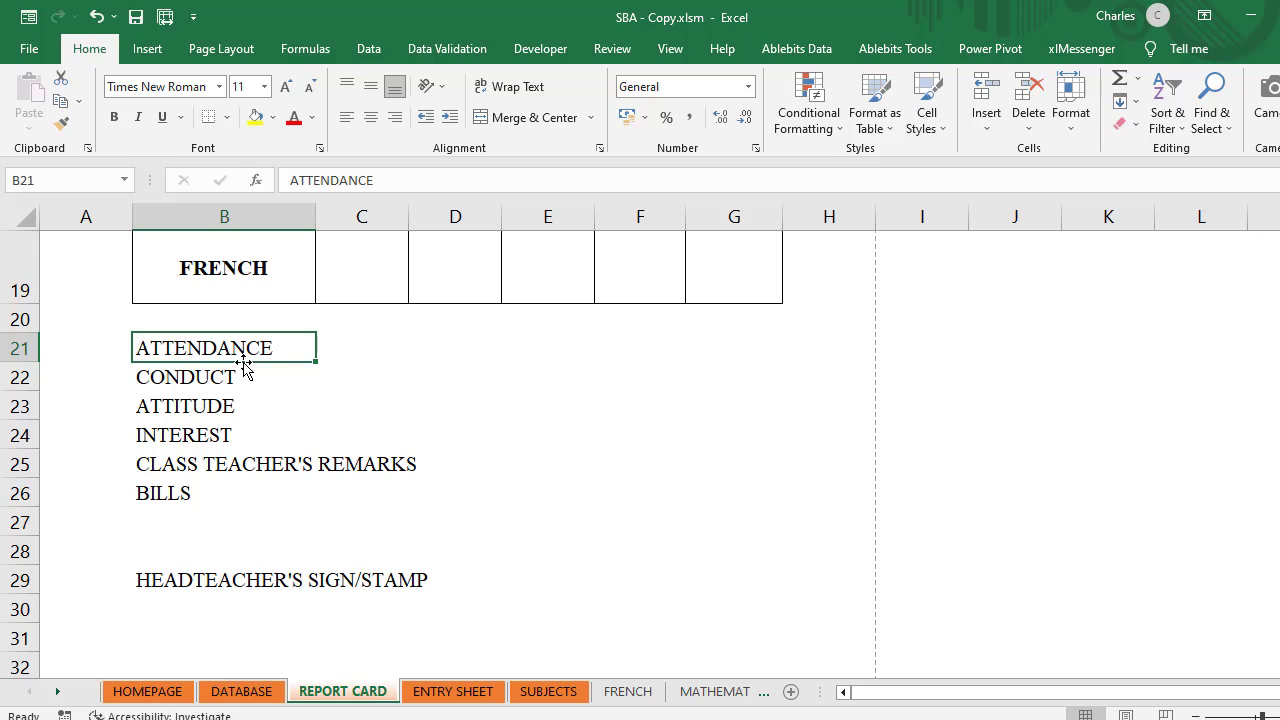
click(200, 377)
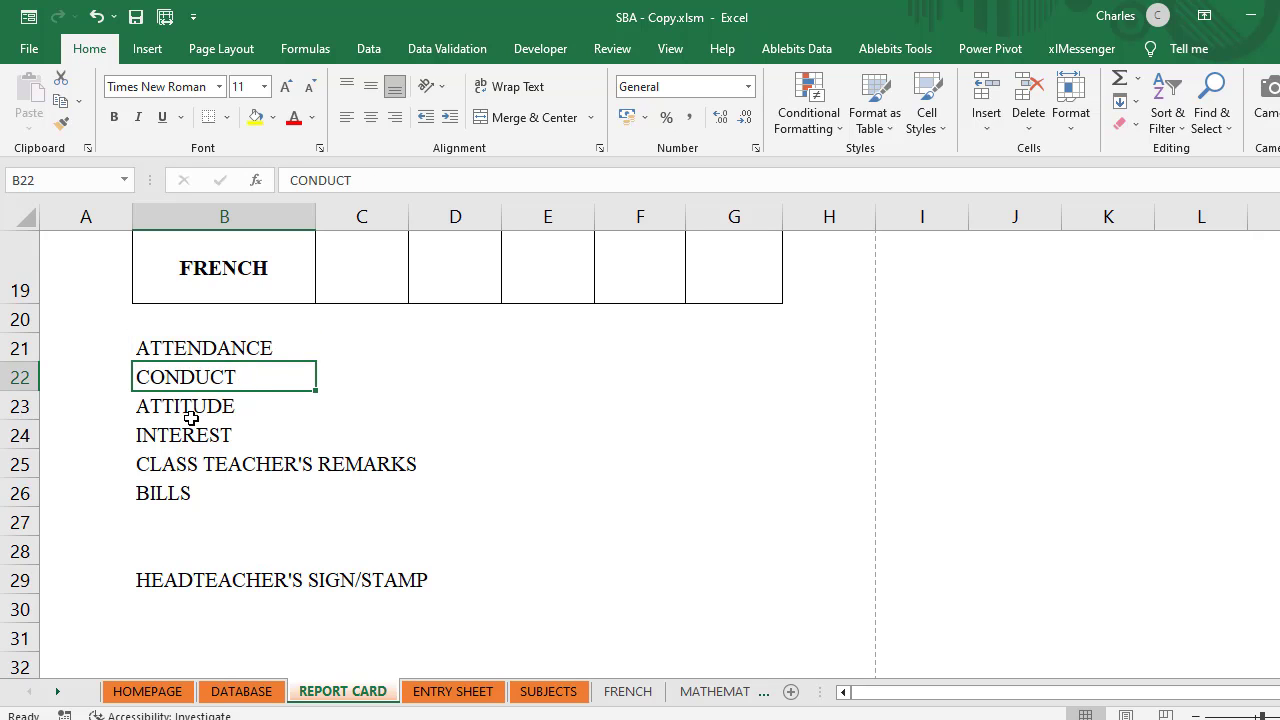
click(191, 407)
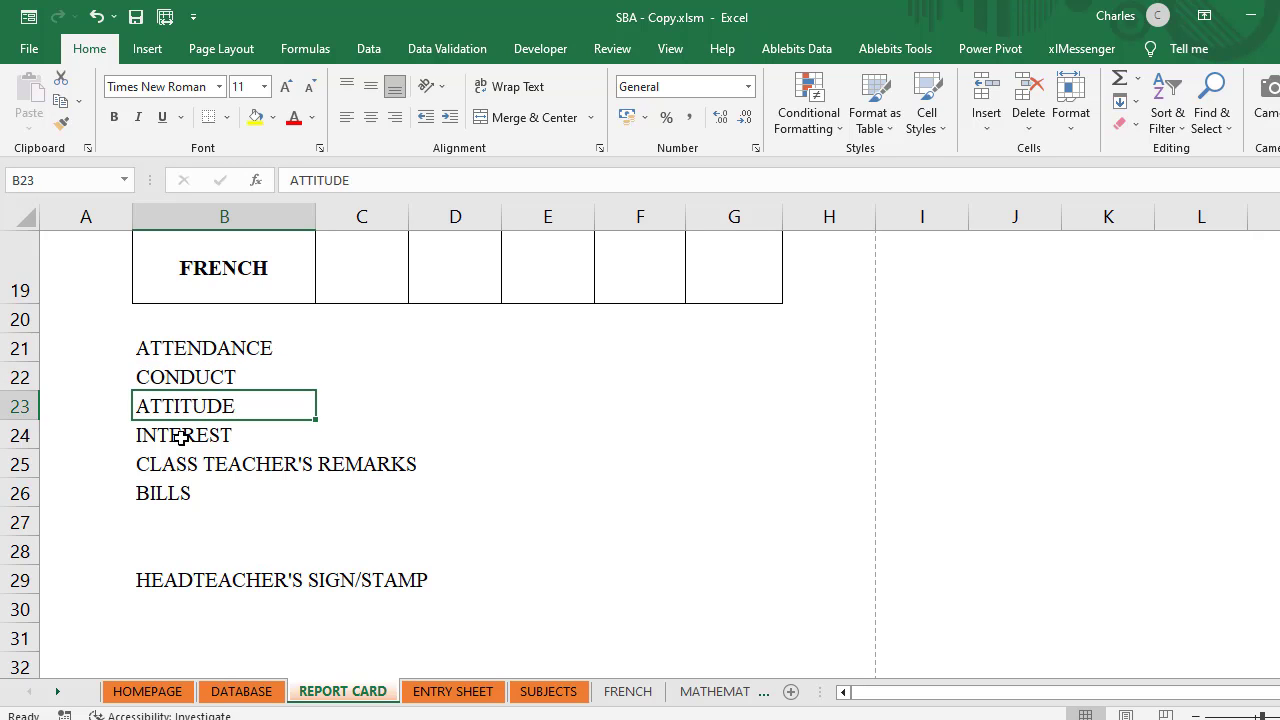
click(181, 437)
click(232, 455)
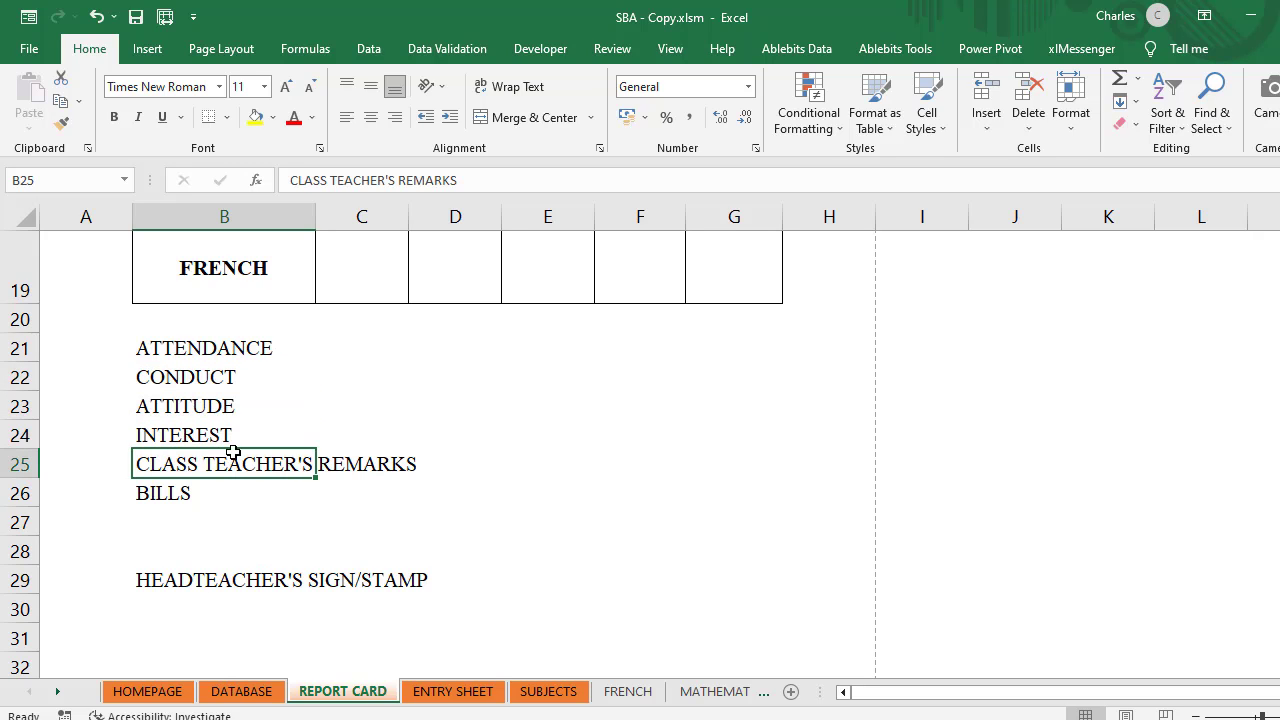
click(174, 492)
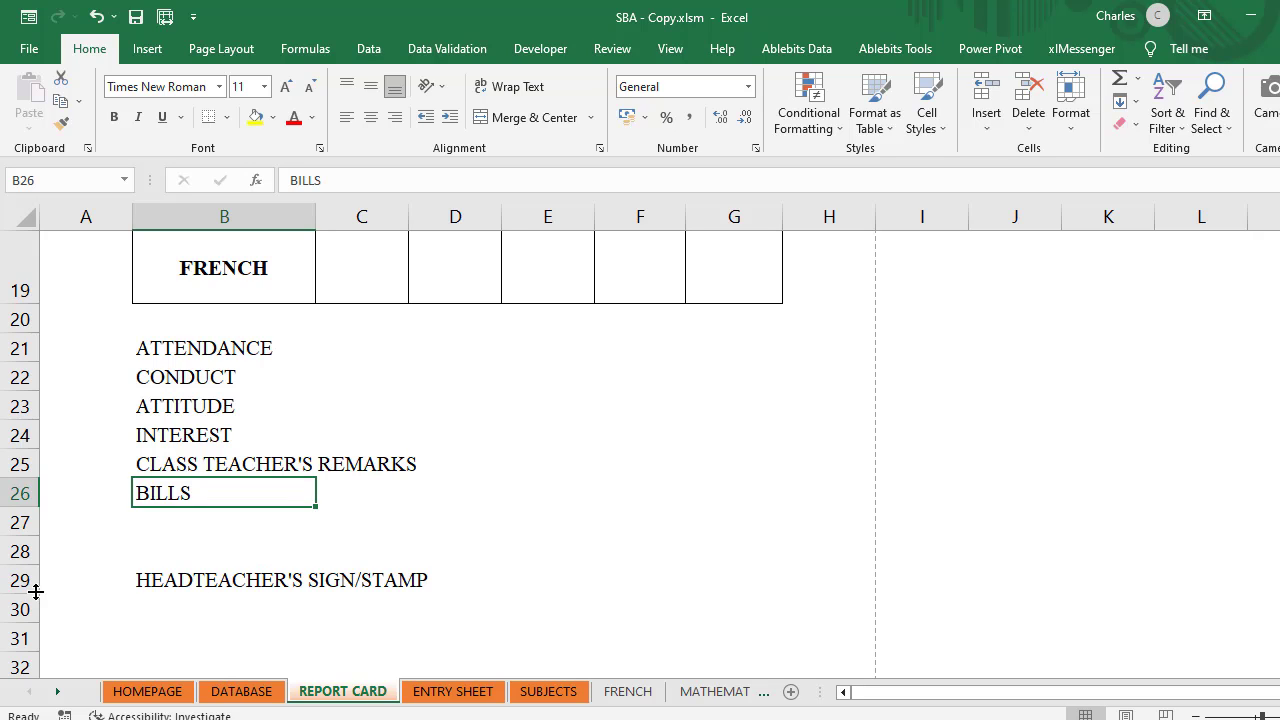
click(205, 584)
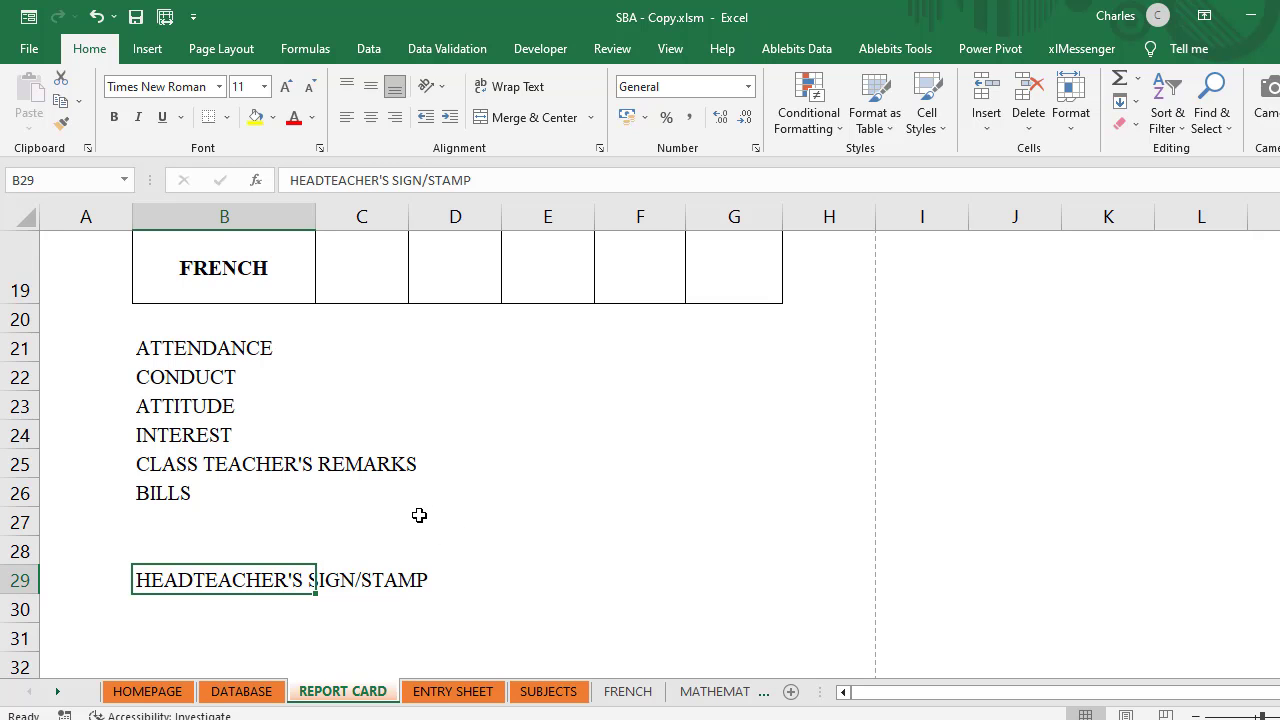
Step: Remove all borders from the score table in cells B9:G19
scroll(463, 430, up, 6)
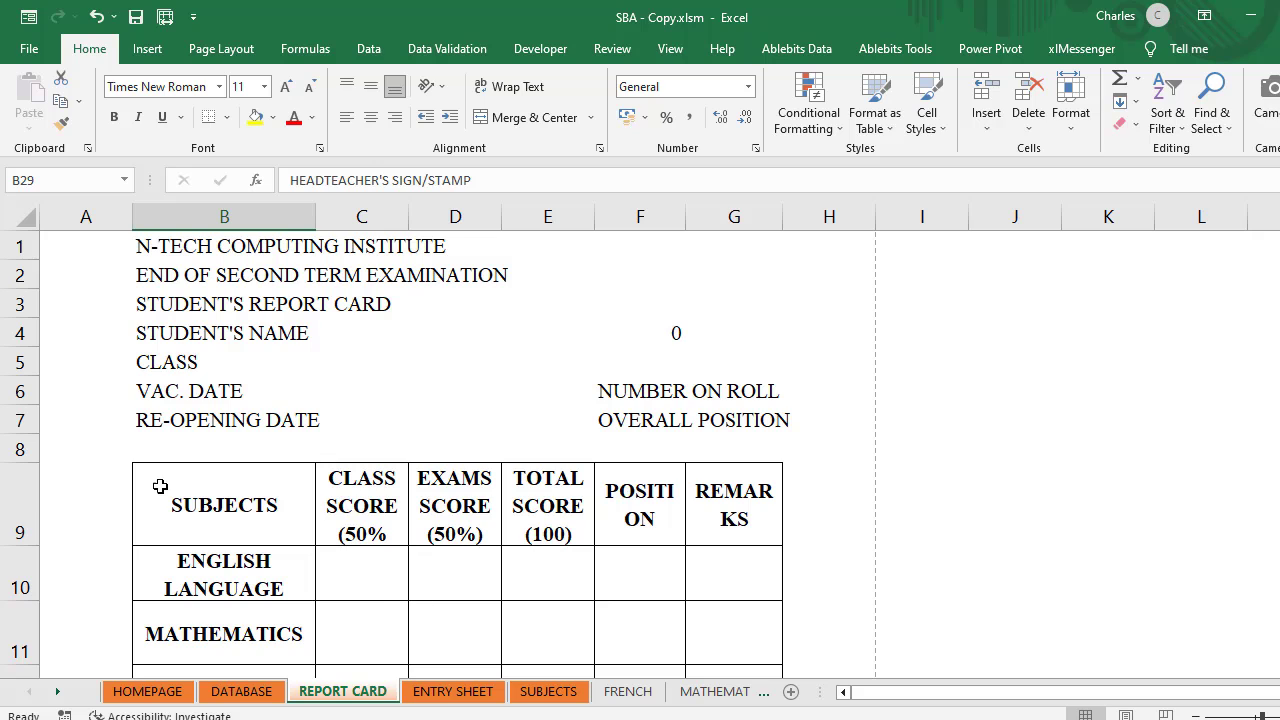
drag(160, 486, 780, 621)
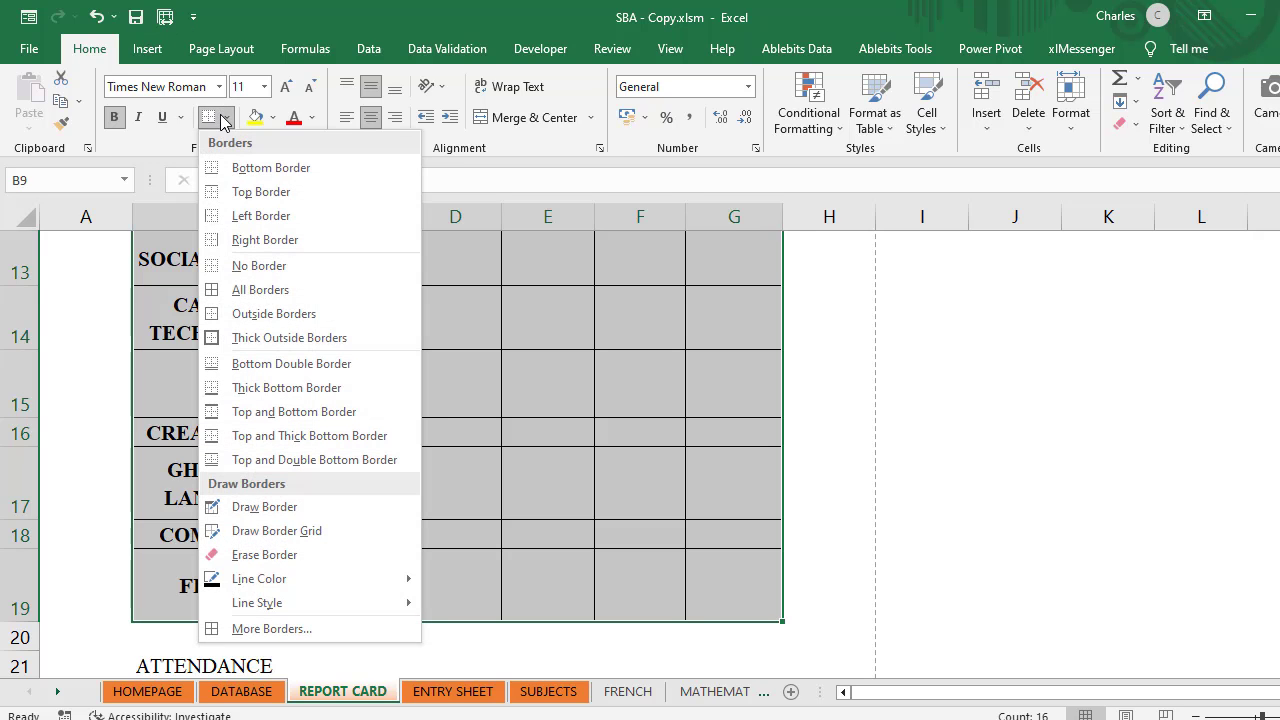
click(226, 117)
click(236, 266)
scroll(294, 320, up, 4)
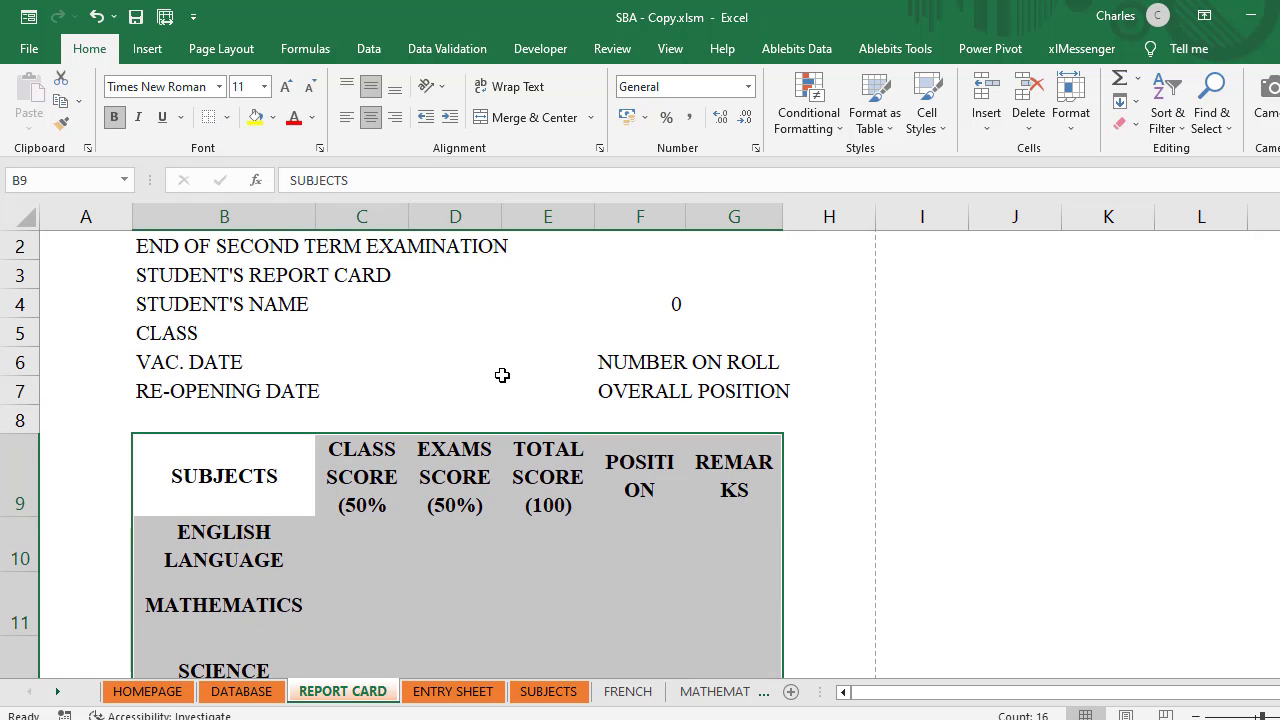
click(505, 365)
Step: Look over the whole report card layout, from the school heading through the subject table to the signature line
scroll(514, 440, down, 1)
scroll(518, 437, down, 6)
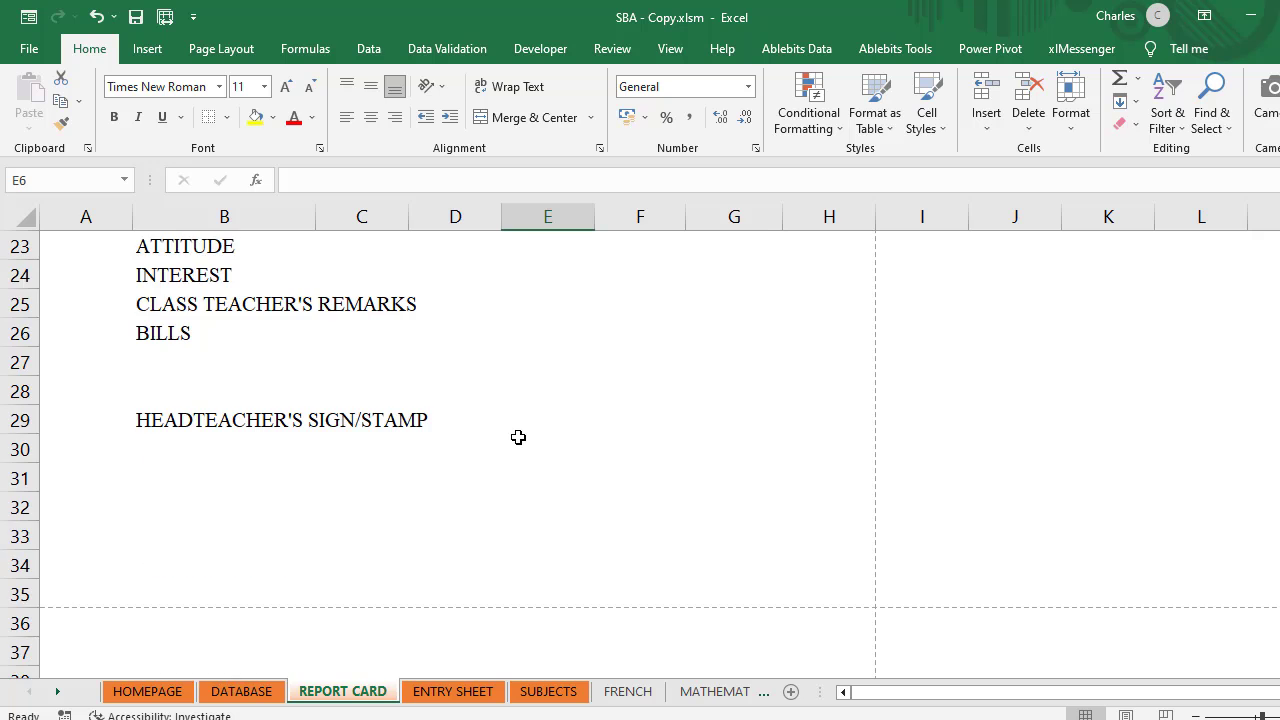
scroll(518, 437, up, 5)
ctrl+scroll(523, 429, down, 3)
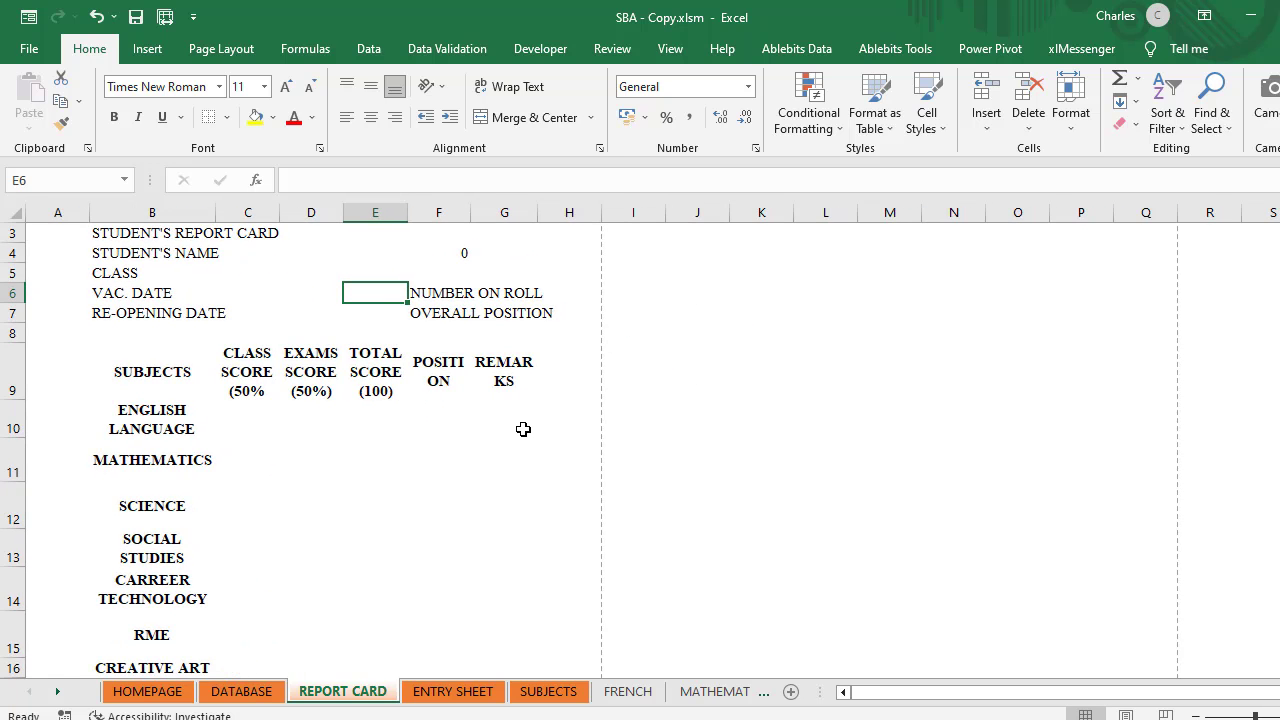
ctrl+scroll(523, 429, down, 2)
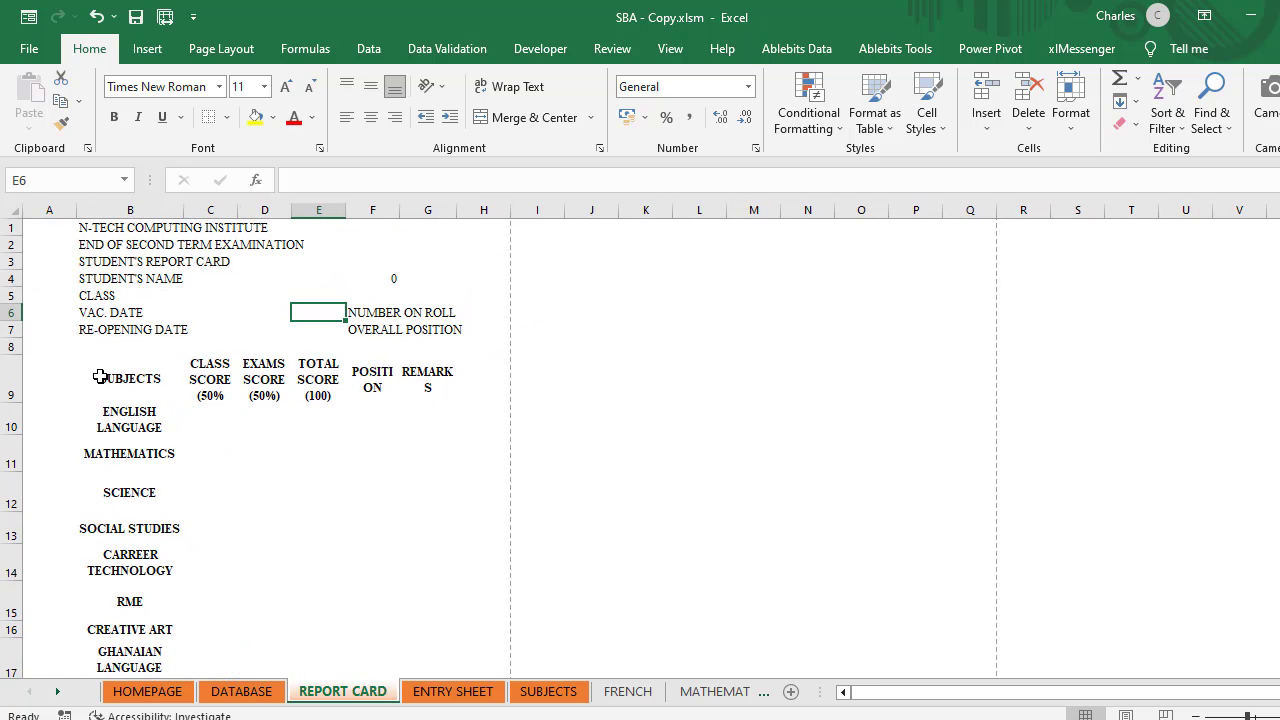
drag(100, 376, 450, 604)
click(354, 574)
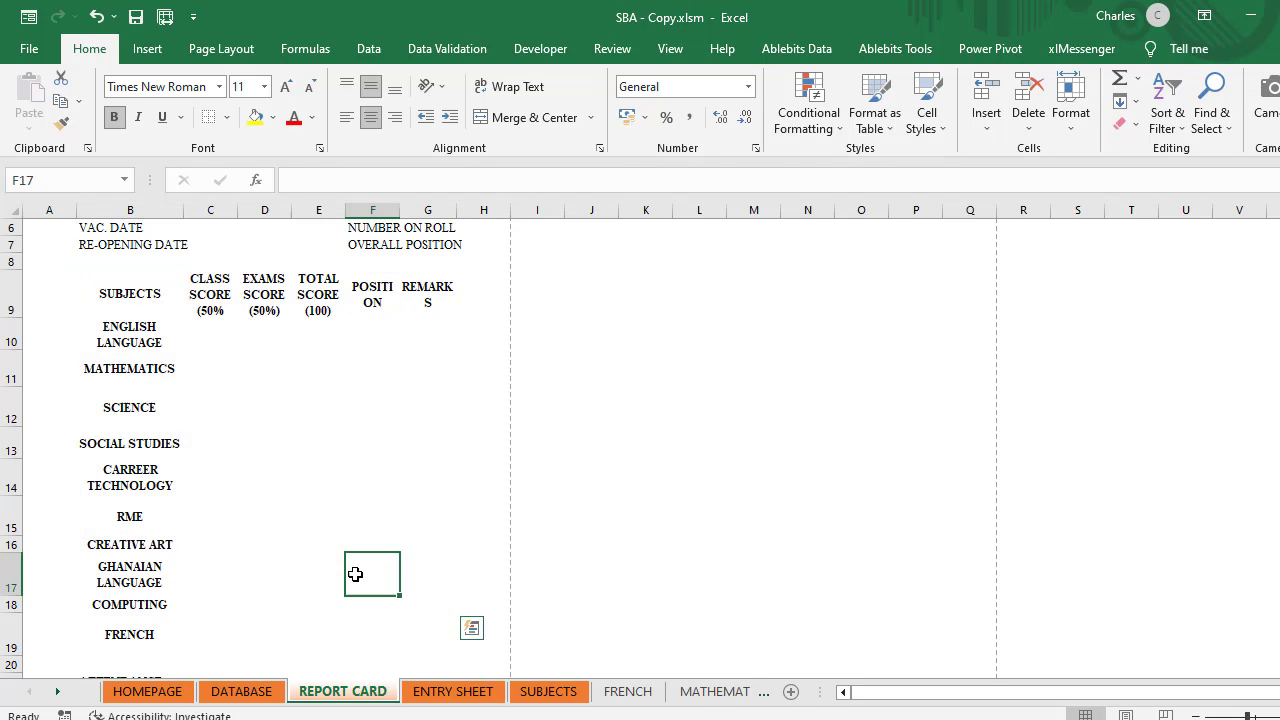
Step: Apply all borders to the score table in cells B9:G19
click(108, 293)
drag(146, 337, 418, 619)
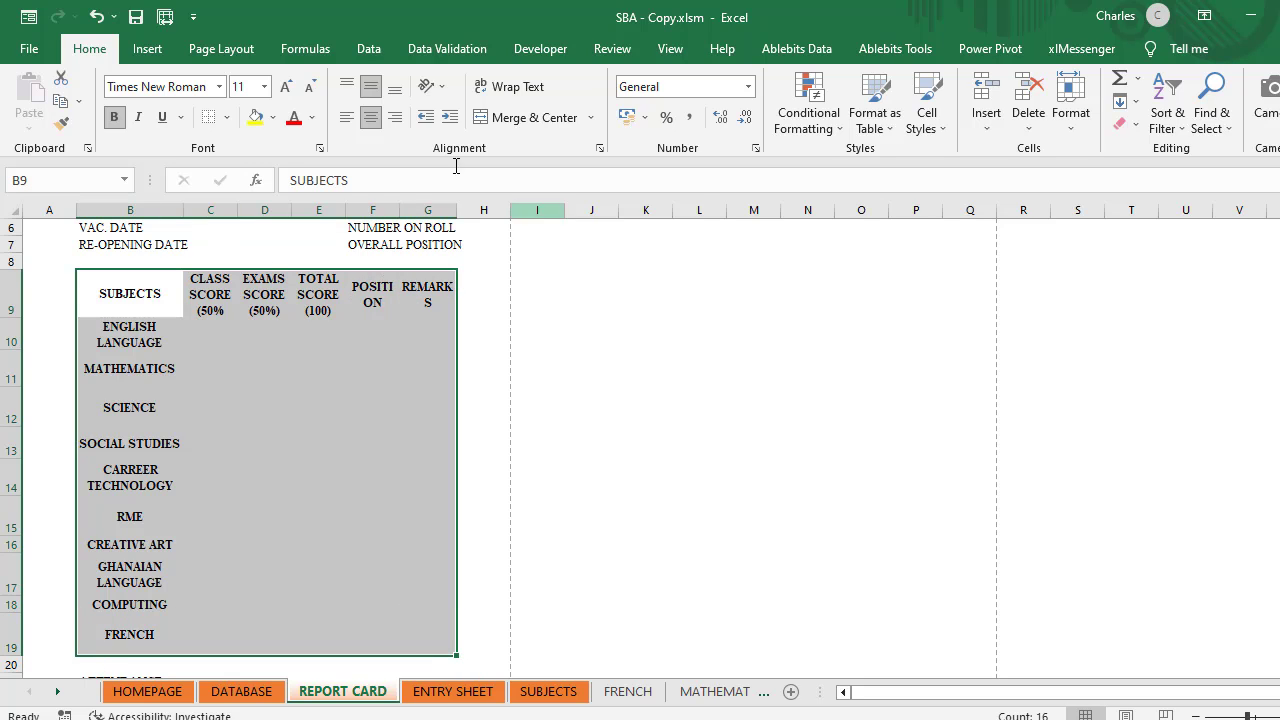
click(227, 117)
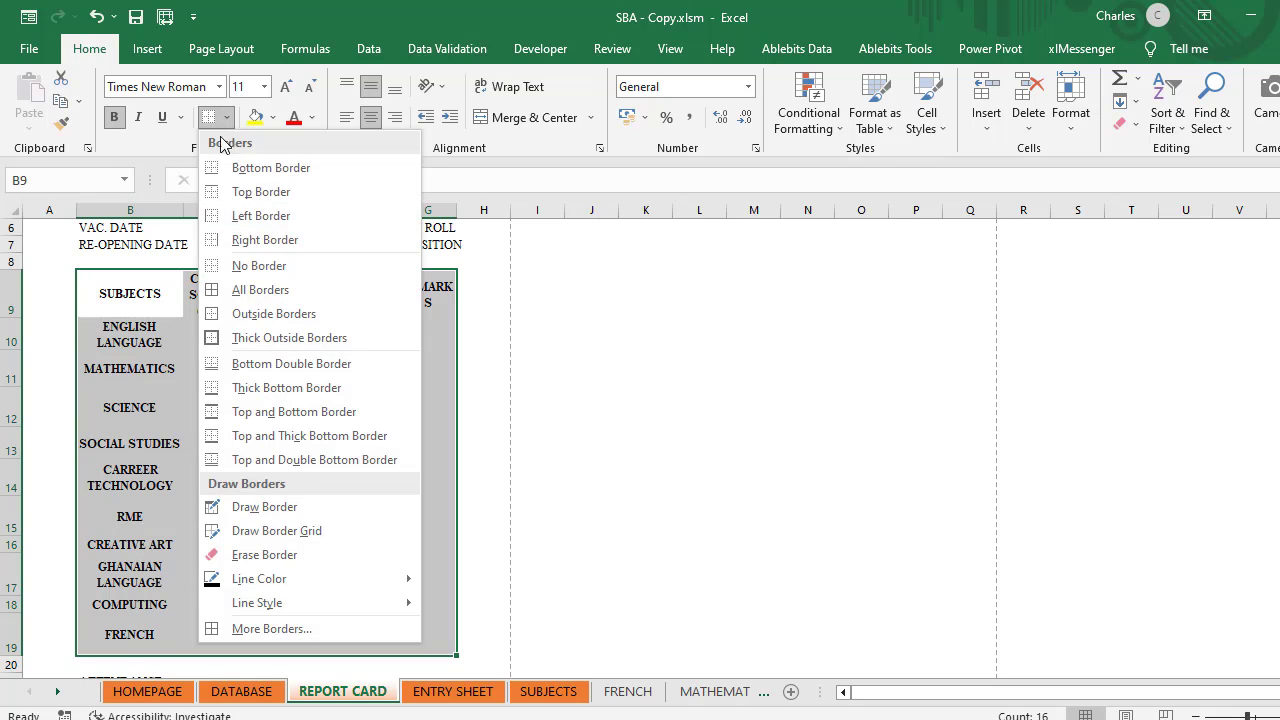
click(261, 291)
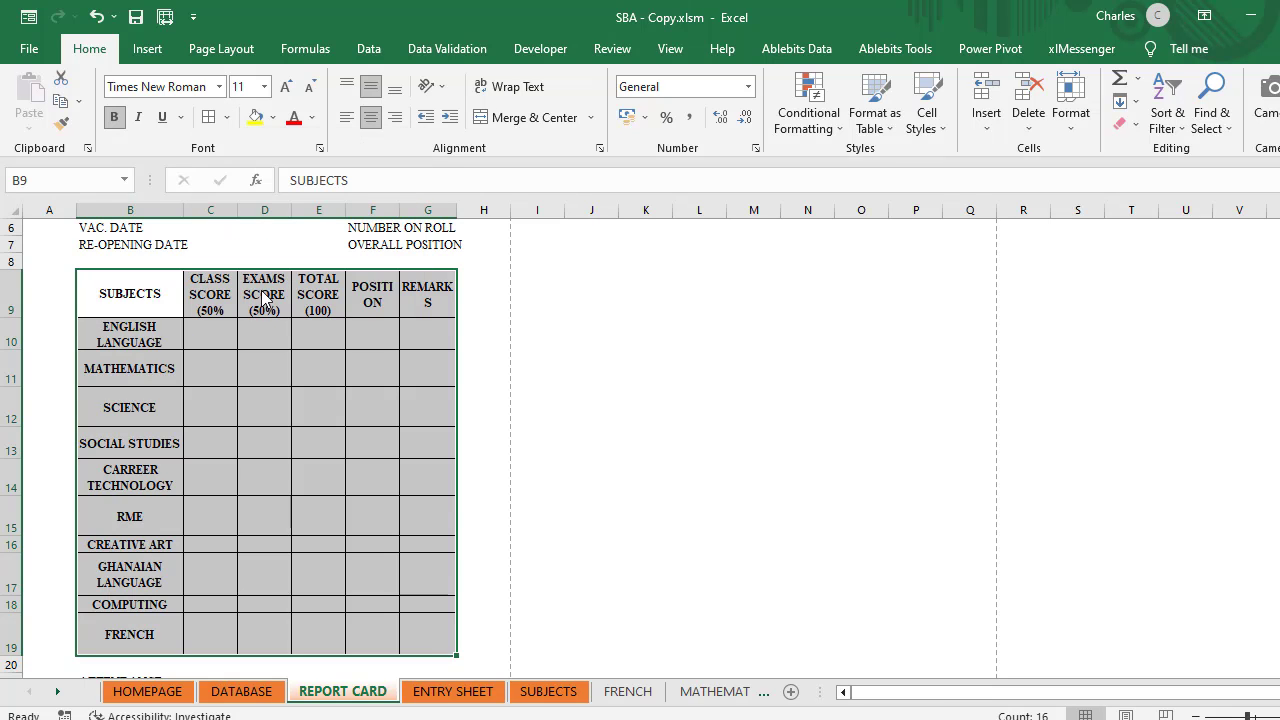
click(358, 372)
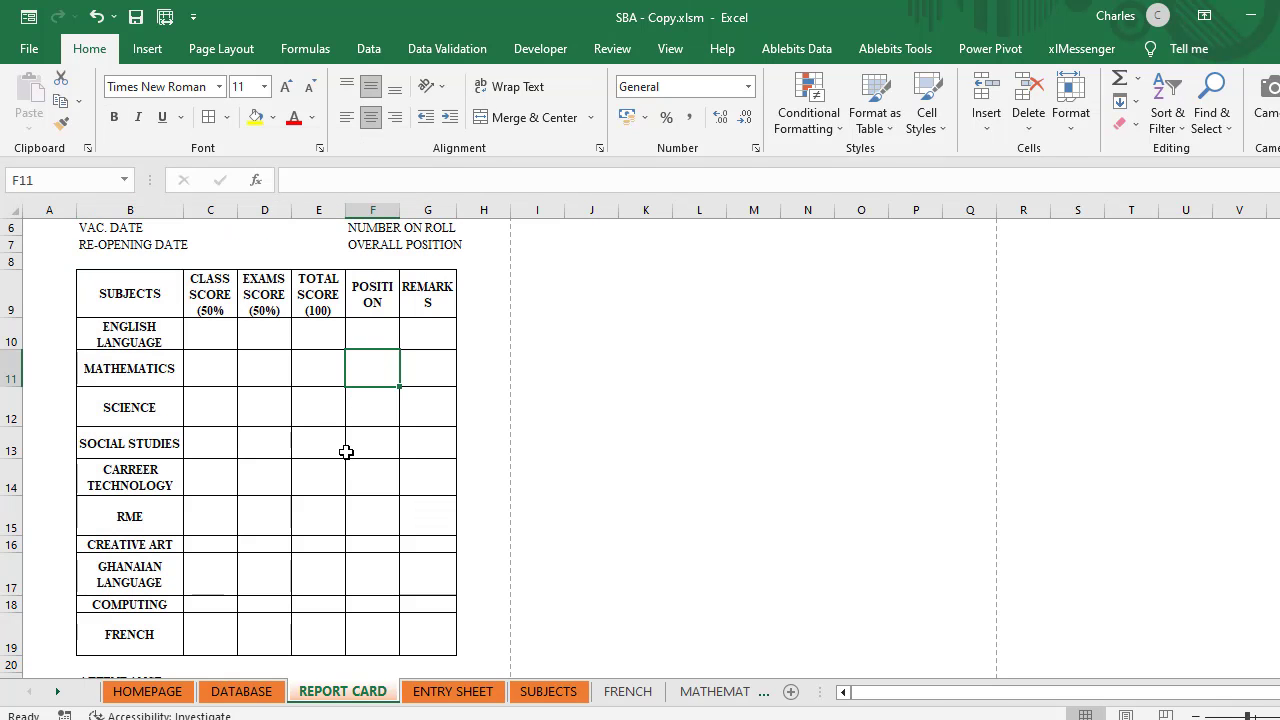
Step: Increase the heights of the COMPUTING row and the CREATIVE ART row to roughly match the other subject rows
ctrl+scroll(406, 486, up, 3)
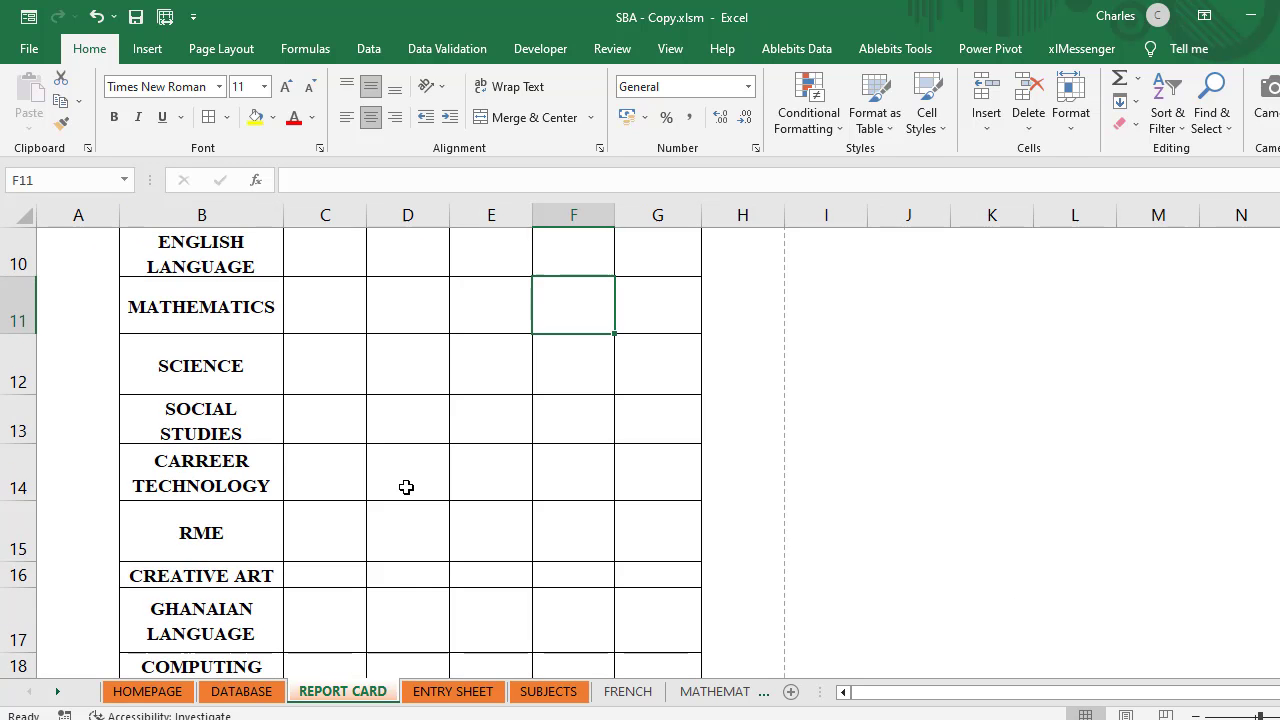
scroll(406, 486, down, 3)
scroll(202, 373, up, 2)
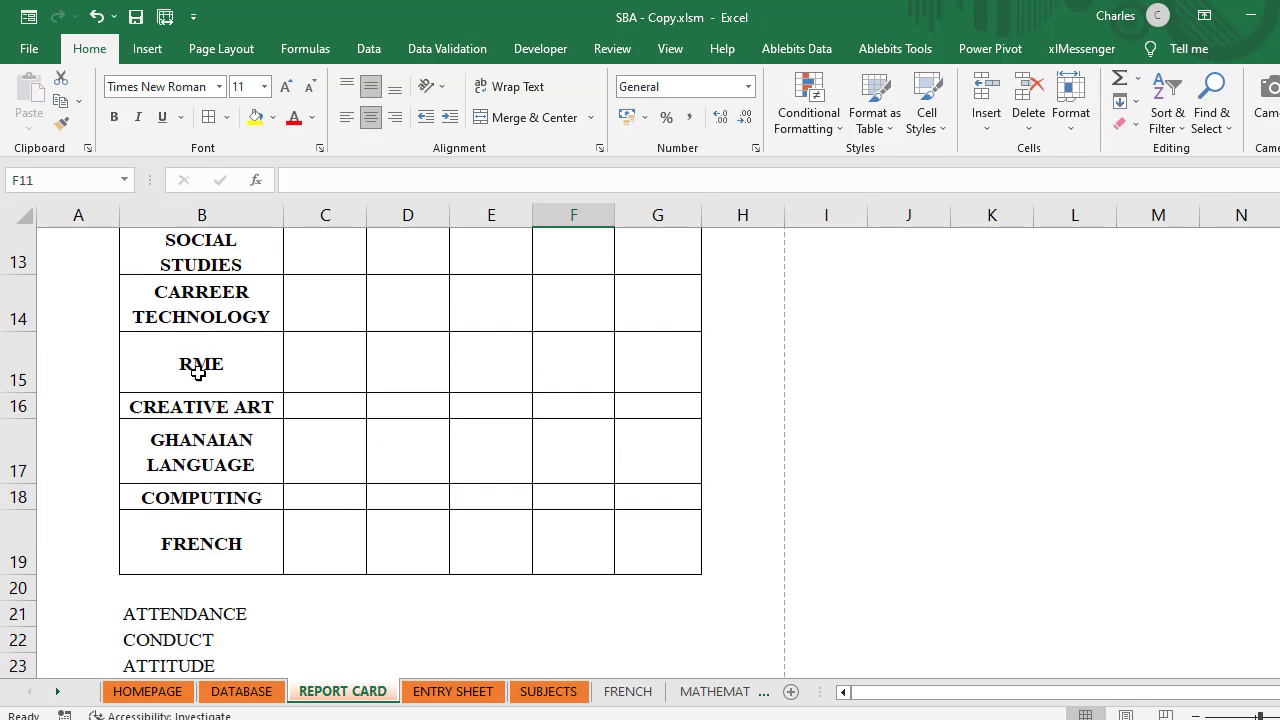
drag(14, 511, 15, 542)
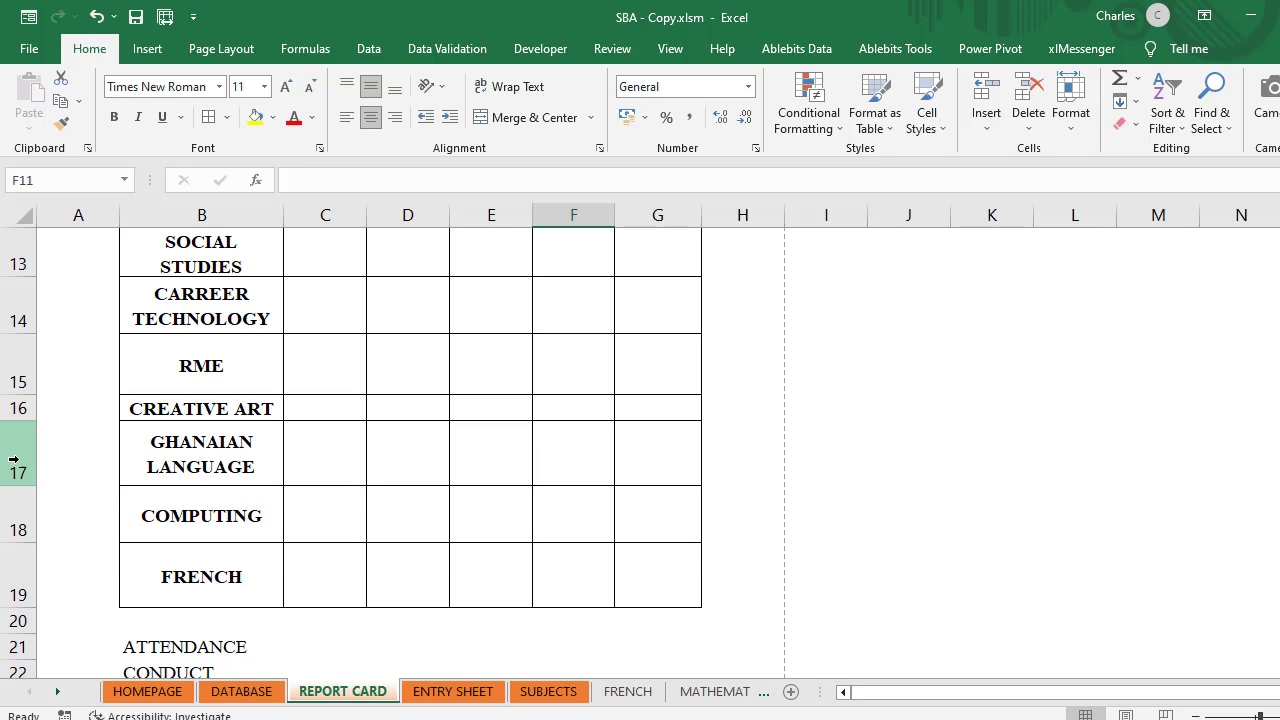
drag(26, 420, 28, 460)
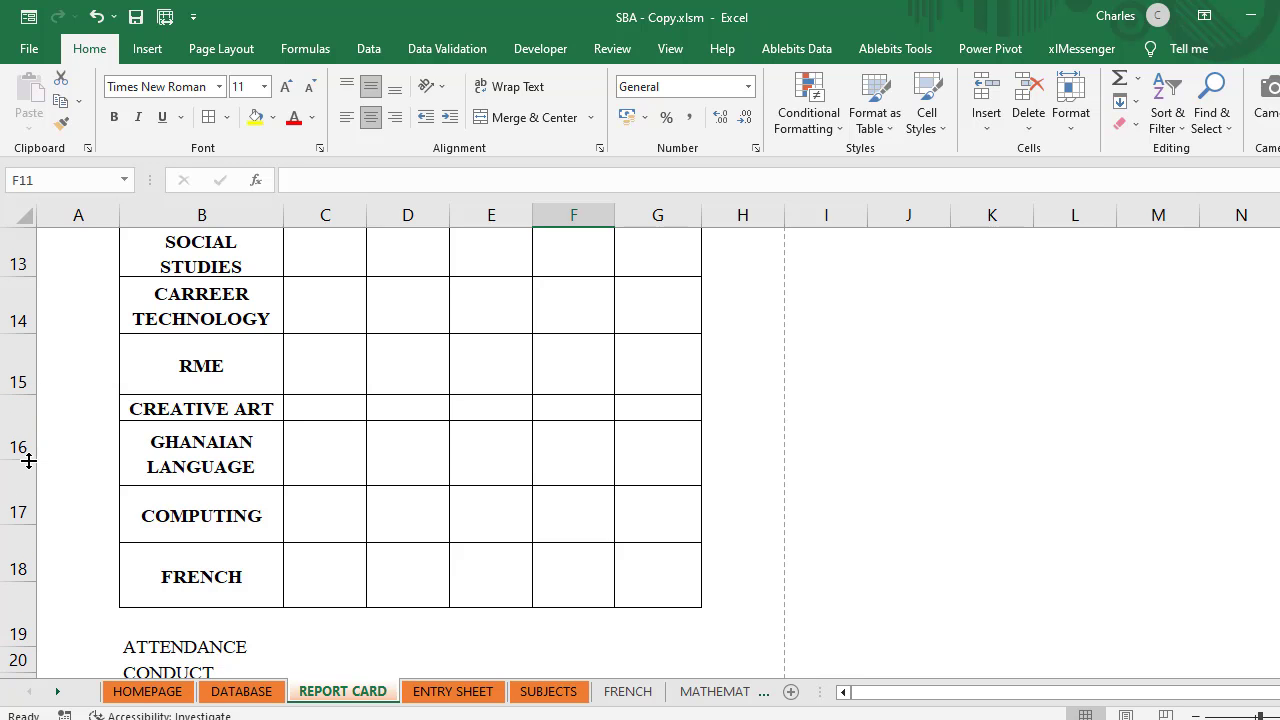
Step: Slightly reduce the heights of the SCIENCE row and the MATHEMATICS row in the score table
scroll(110, 346, up, 2)
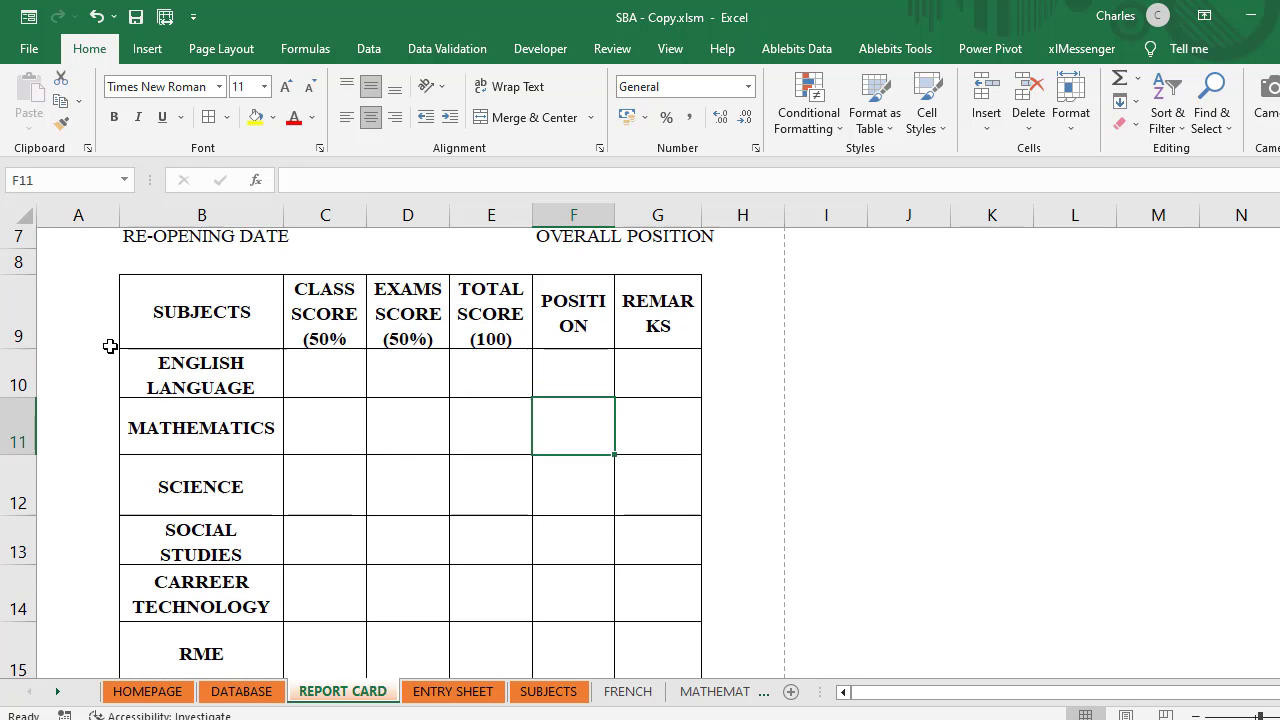
scroll(106, 353, down, 1)
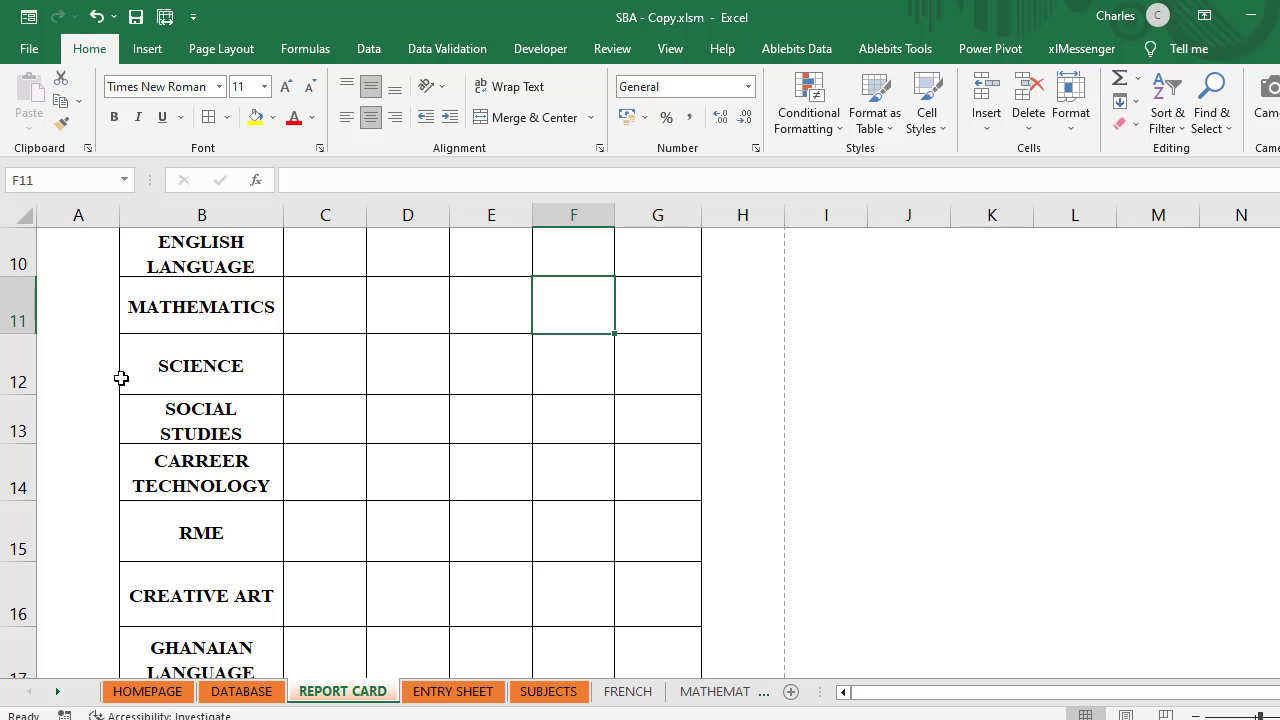
drag(18, 396, 18, 390)
scroll(229, 383, up, 1)
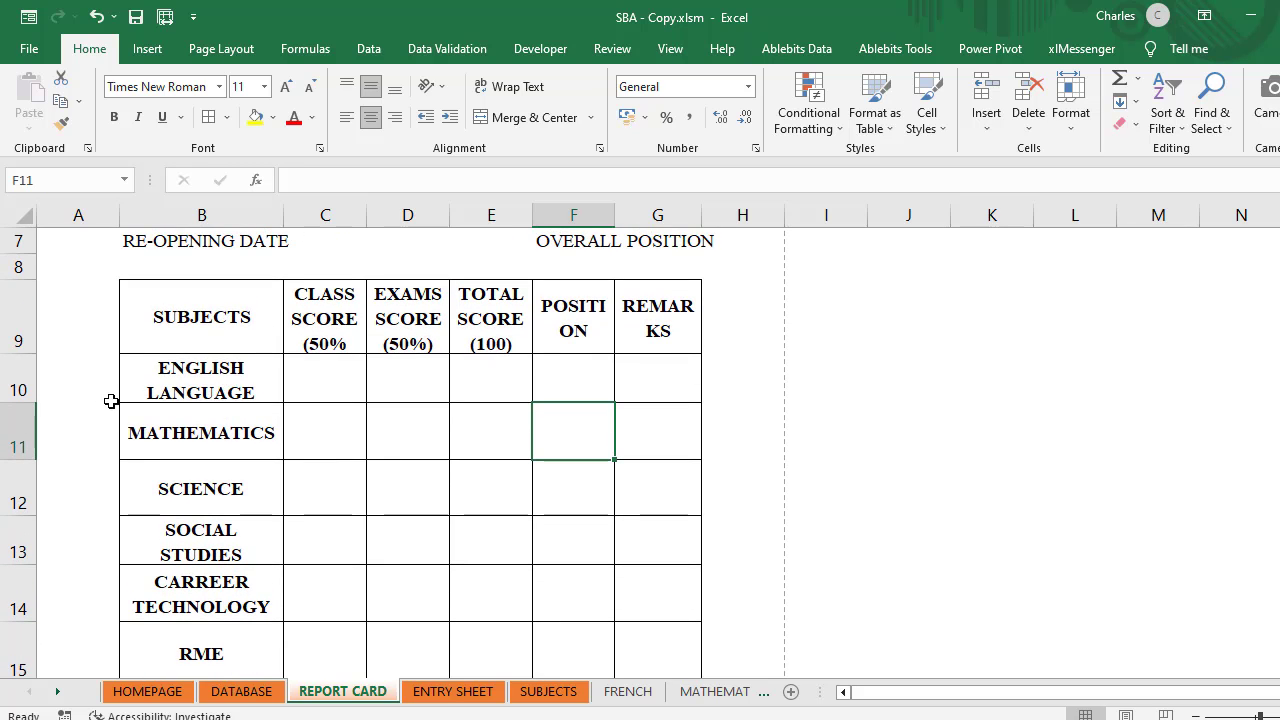
drag(26, 461, 23, 451)
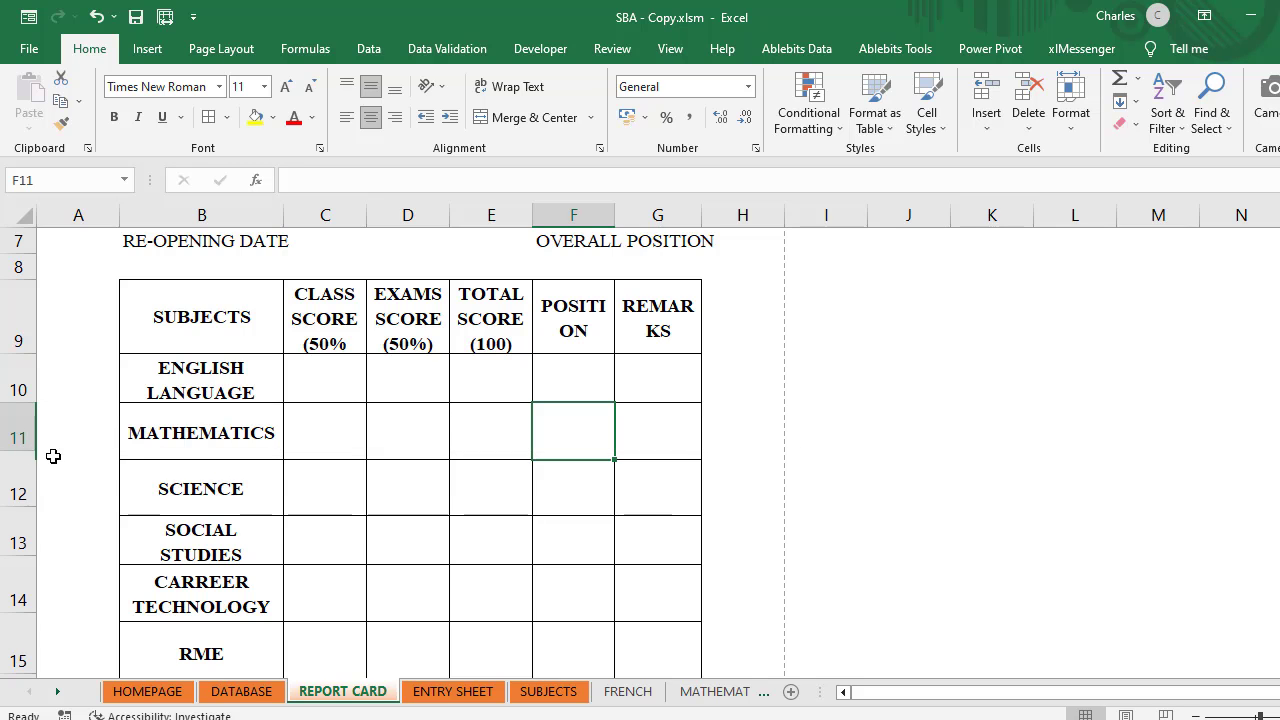
Step: Slightly reduce the heights of the COMPUTING row and the FRENCH row, and check the report card up to its heading
scroll(151, 440, down, 1)
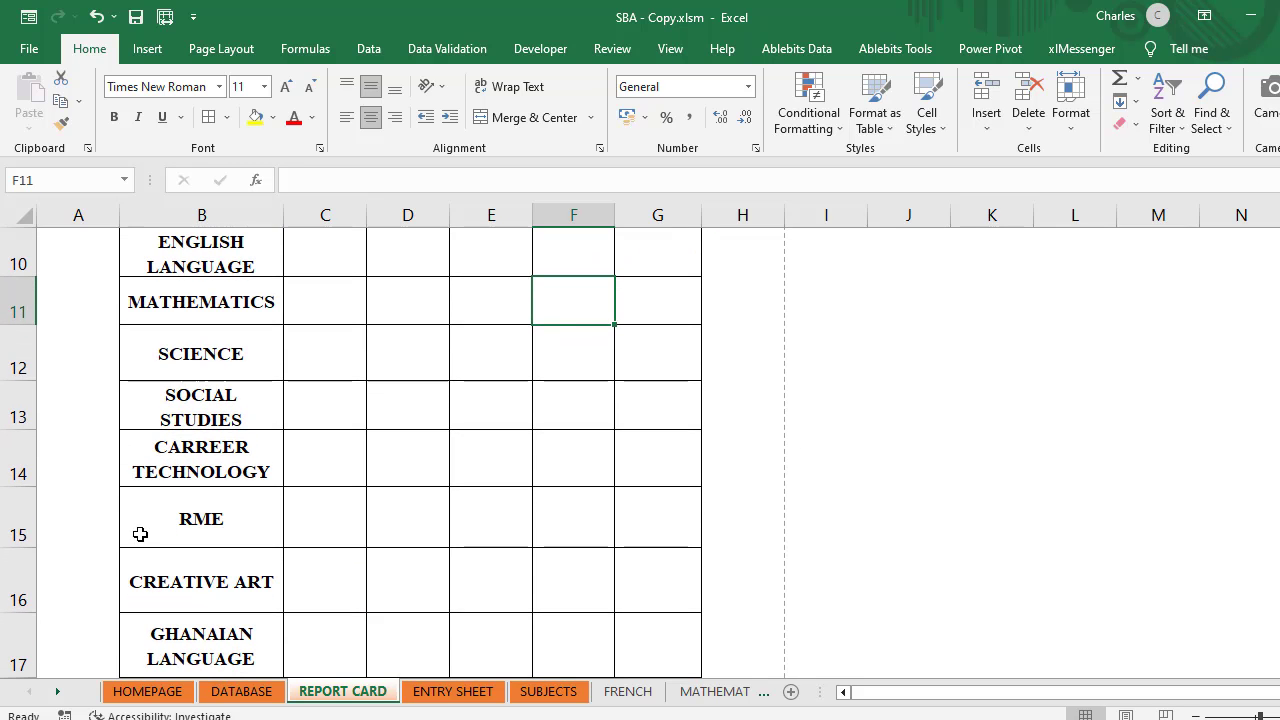
scroll(130, 527, down, 1)
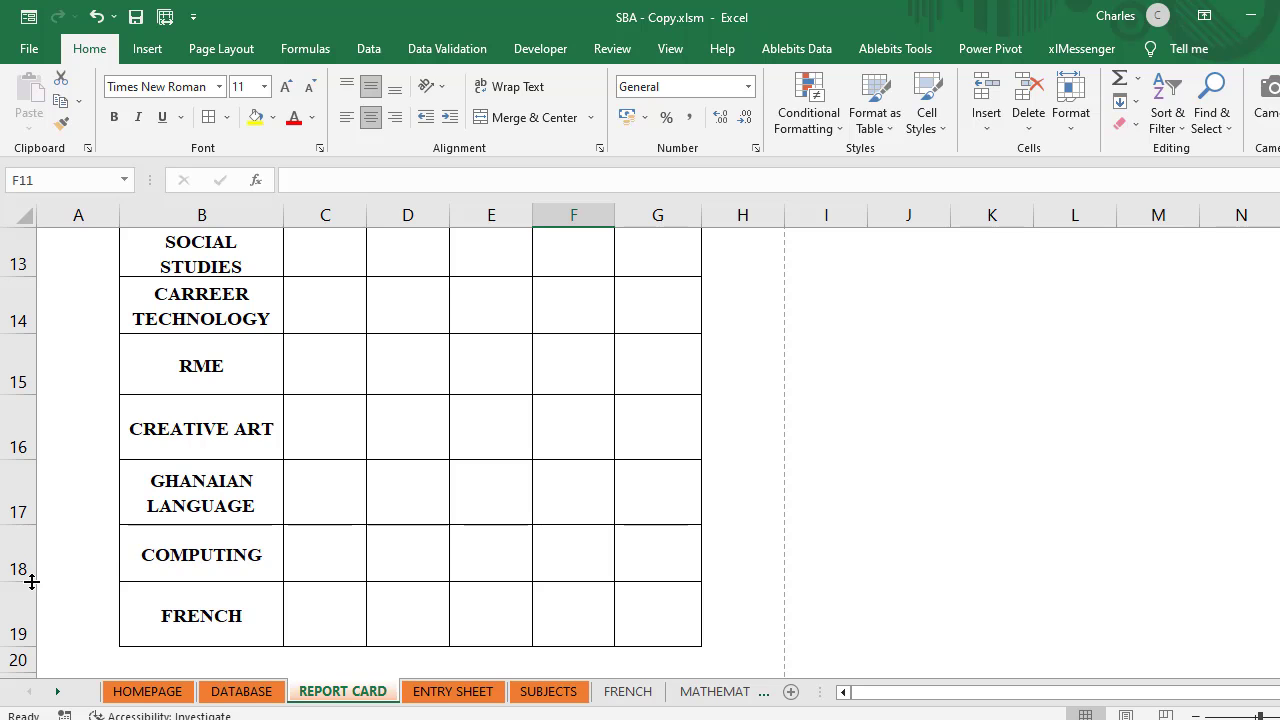
drag(24, 579, 24, 575)
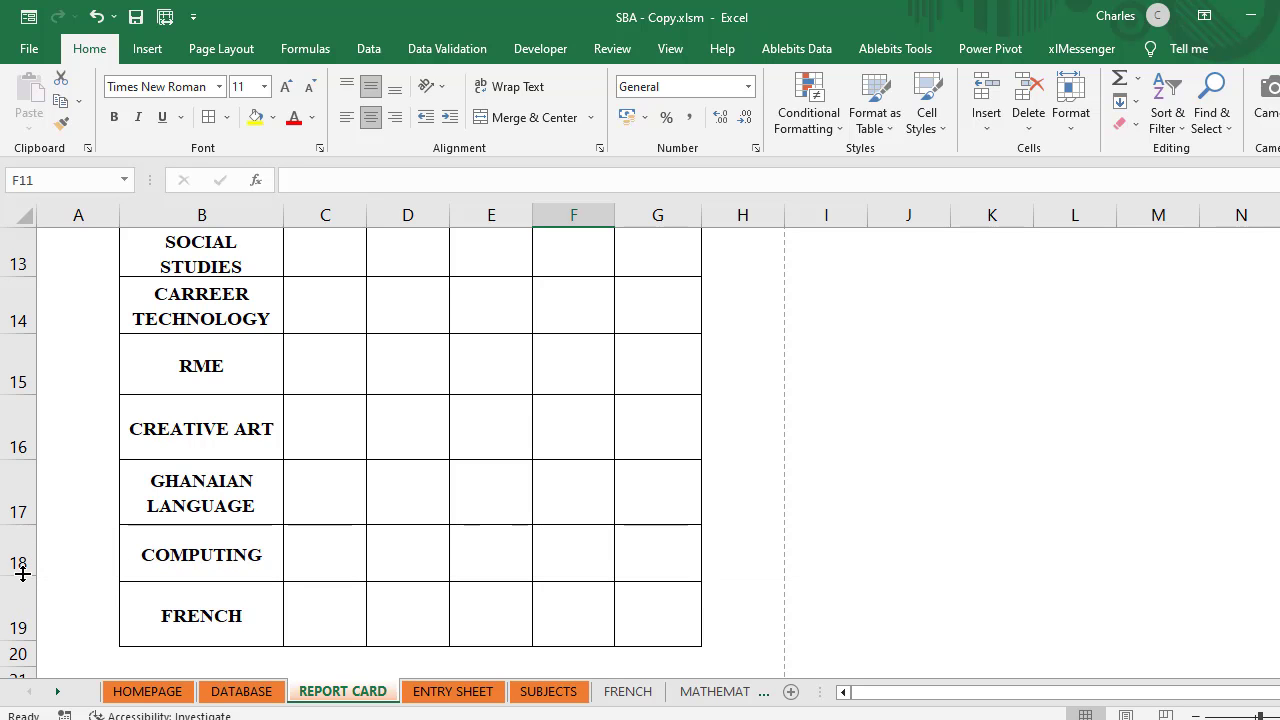
scroll(84, 552, down, 2)
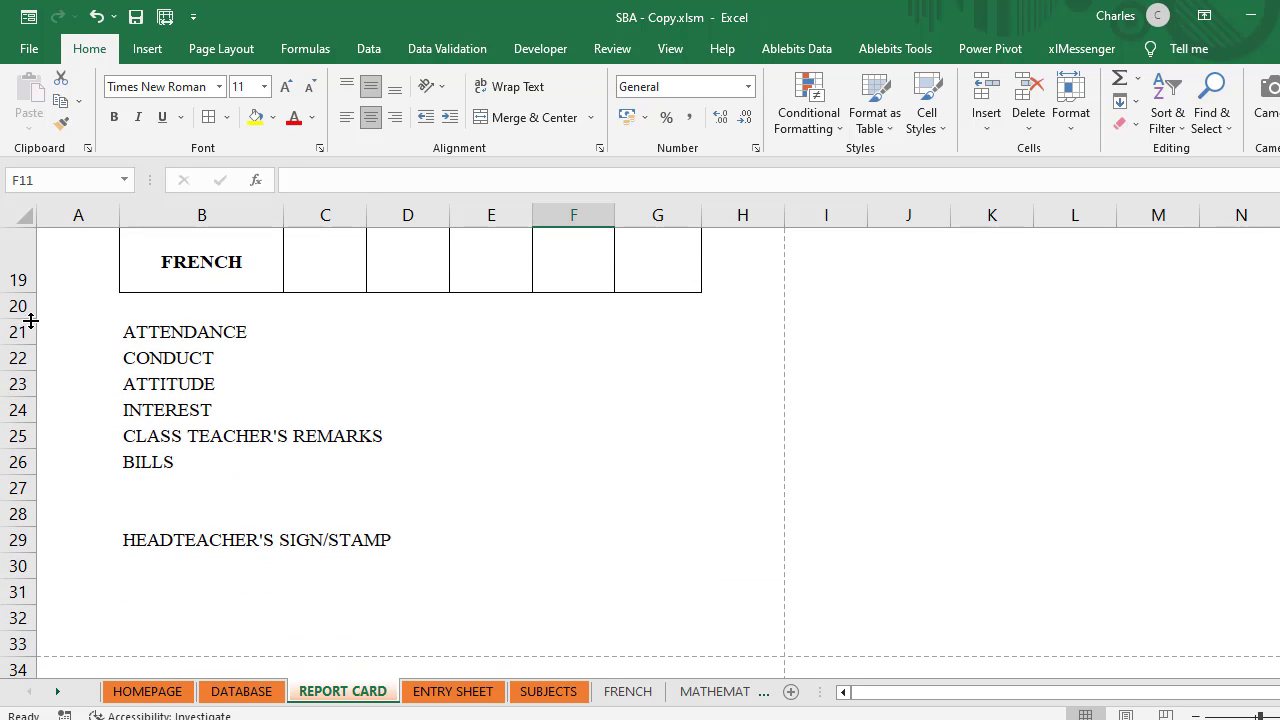
drag(24, 292, 24, 288)
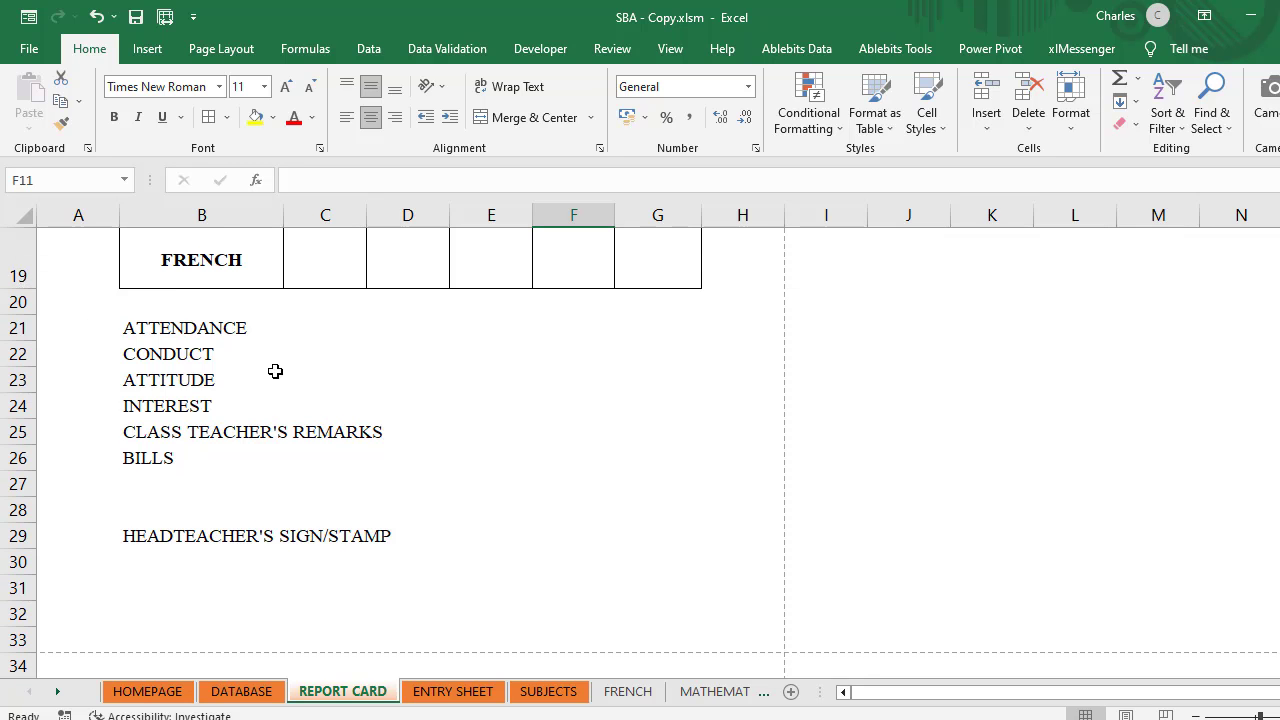
scroll(300, 376, up, 6)
scroll(337, 382, down, 3)
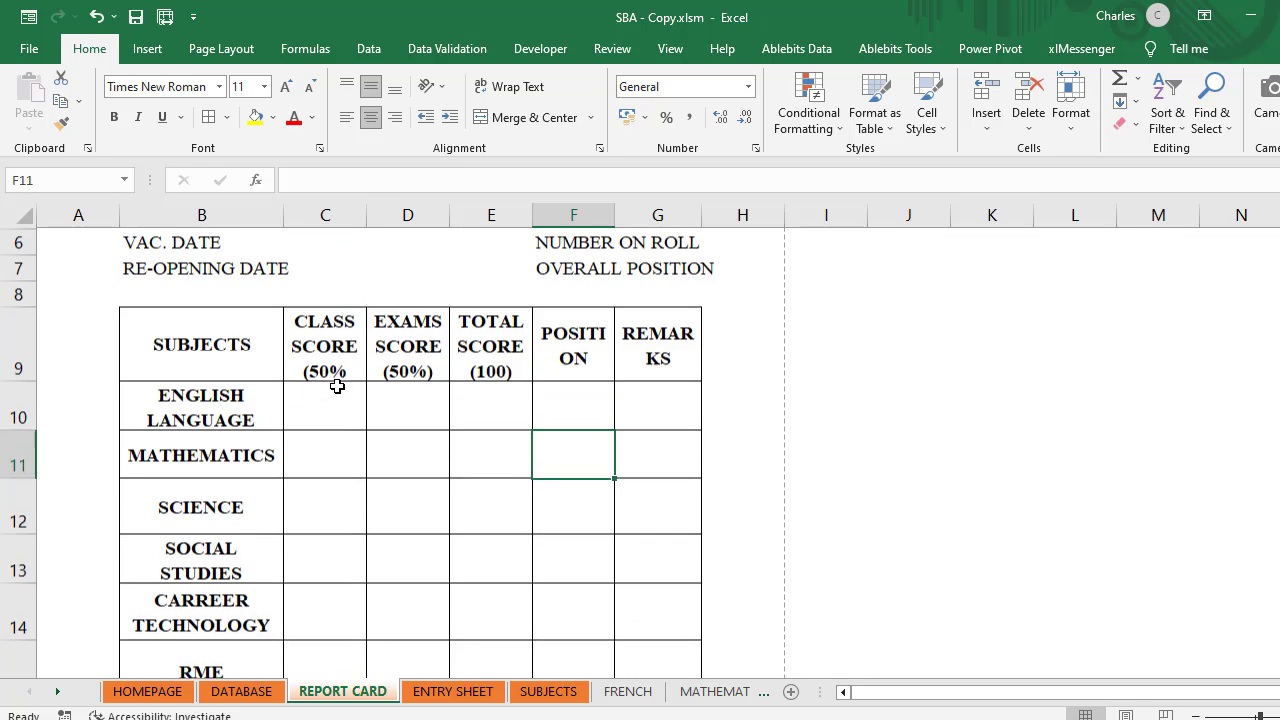
scroll(361, 388, up, 3)
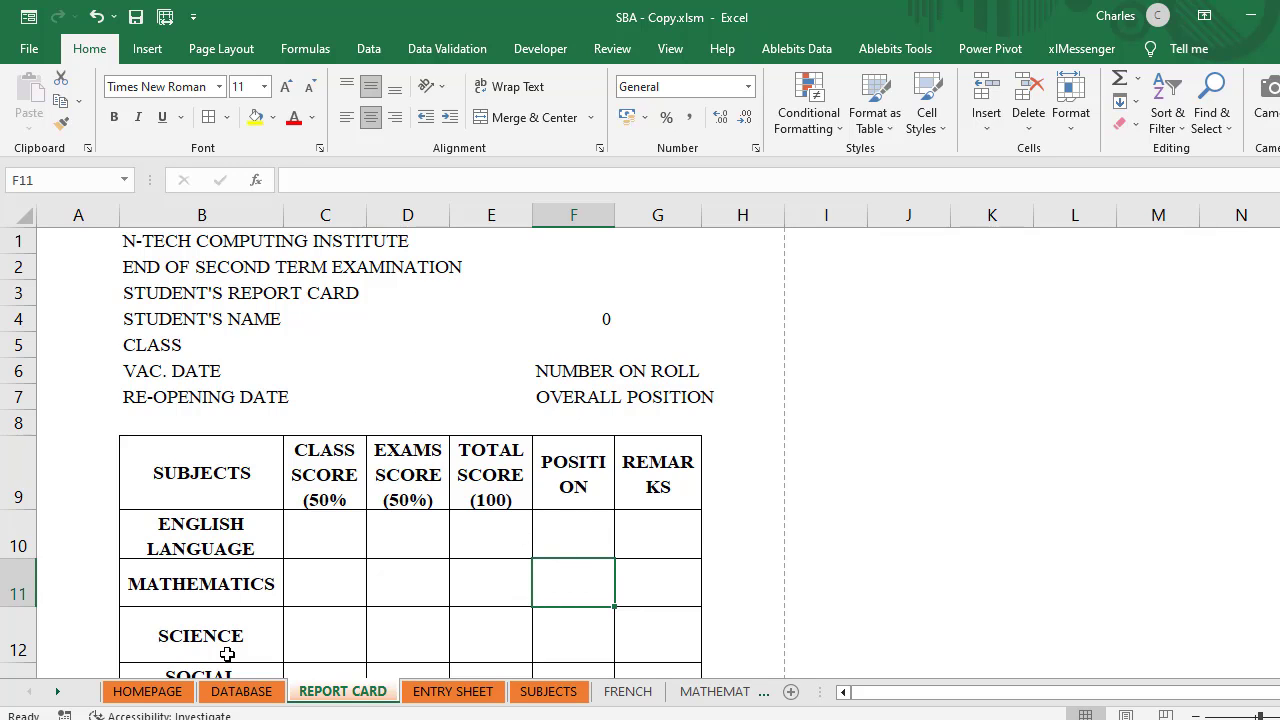
Step: On the ENTRY SHEET, name the whole table range REPORT, from NAME OF STUDENT in A2 across all columns down to row 52
click(447, 693)
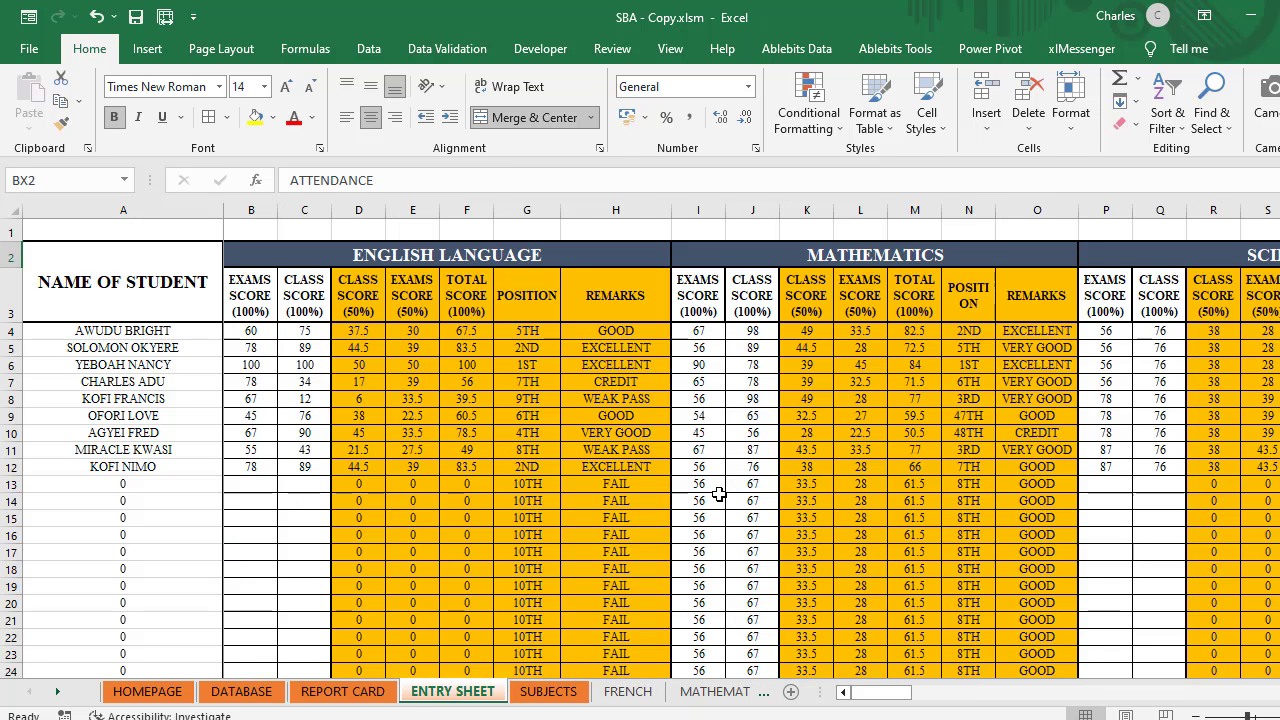
mouse_move(903, 700)
mouse_down()
mouse_move(960, 708)
mouse_move(912, 706)
mouse_up()
click(62, 272)
drag(62, 287, 127, 303)
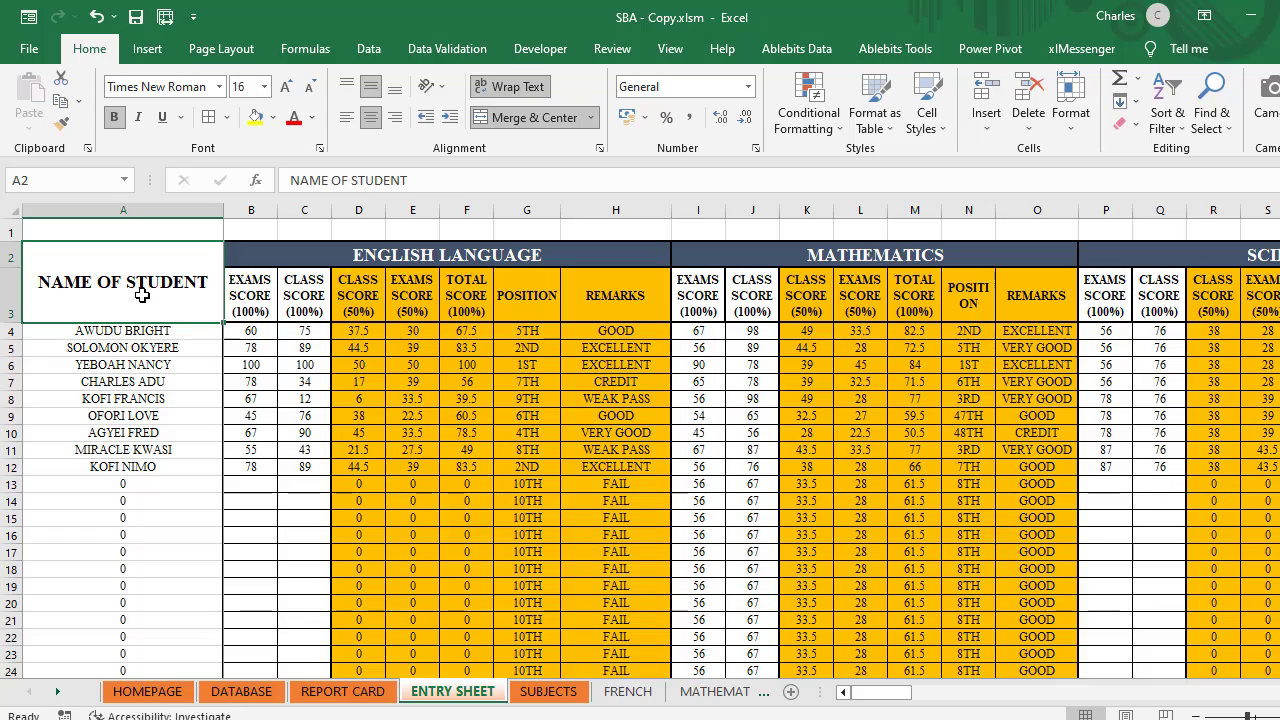
drag(212, 294, 1272, 550)
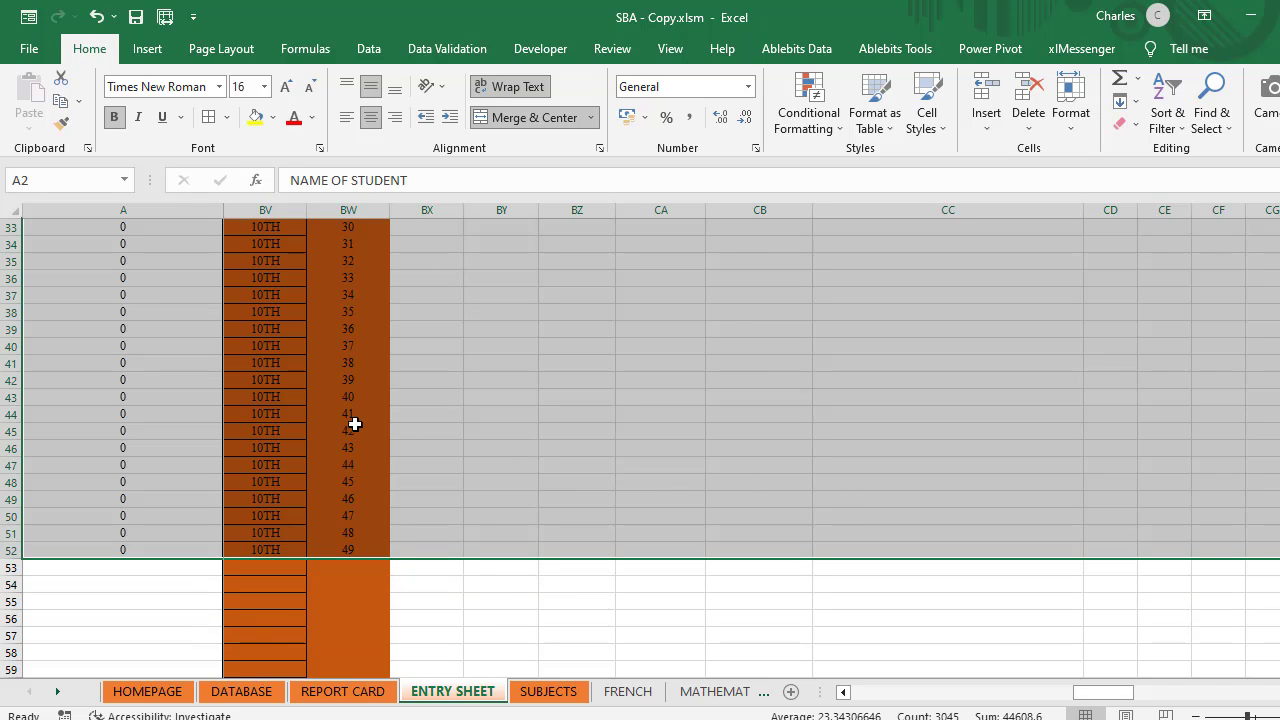
click(35, 182)
text(REPORT)
key(Return)
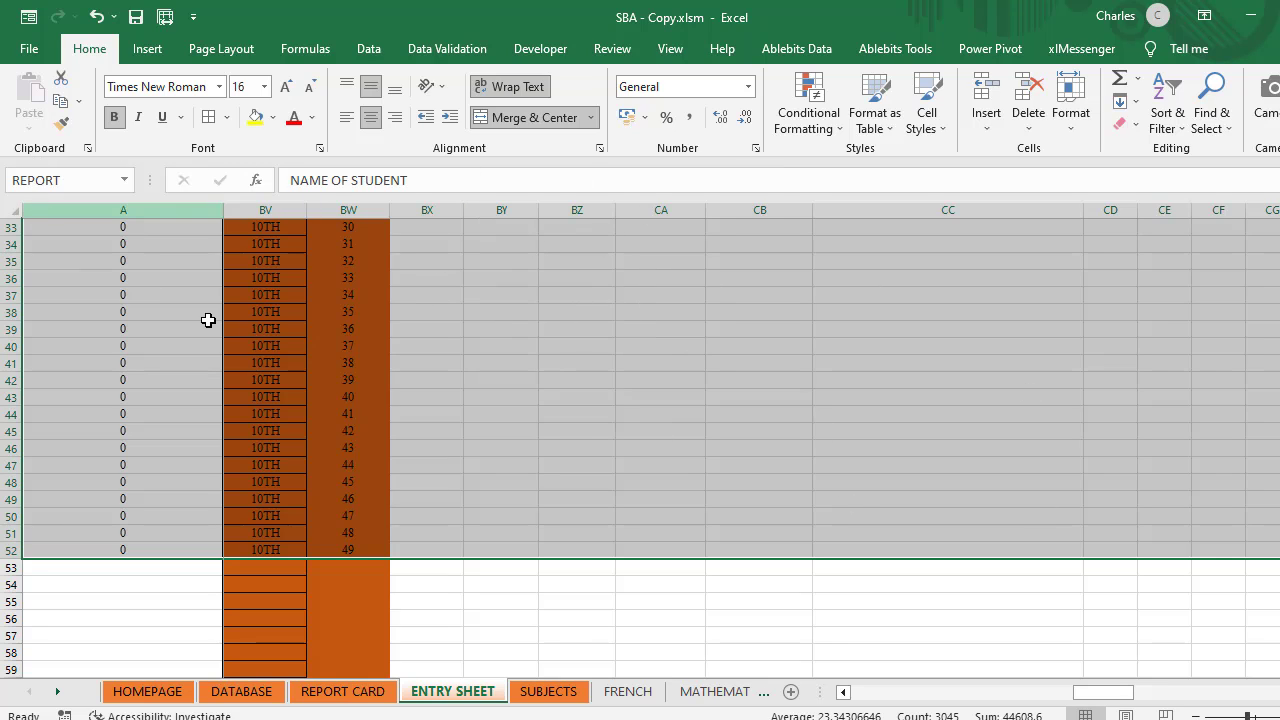
Step: Examine the entry sheet from the attendance and bill headings back to English Language, including column number 4, student row 8 and cell D4
click(553, 430)
scroll(504, 360, up, 7)
scroll(500, 345, up, 4)
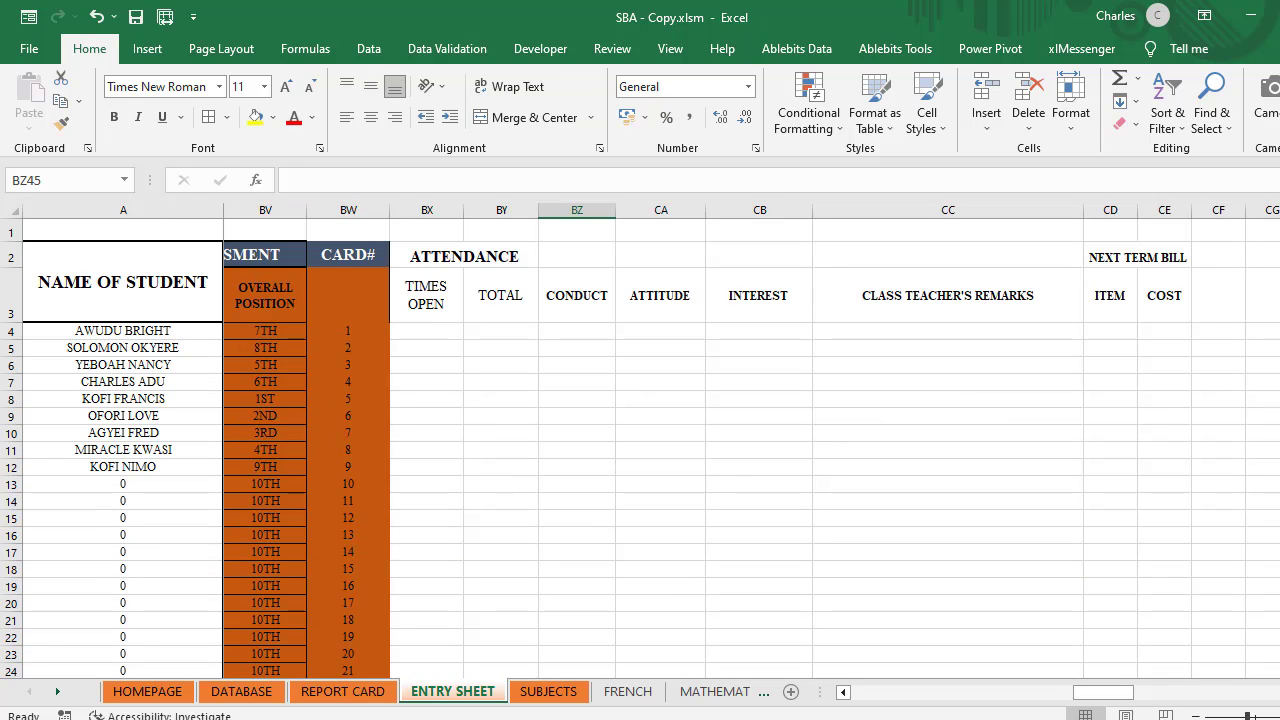
drag(1082, 693, 852, 693)
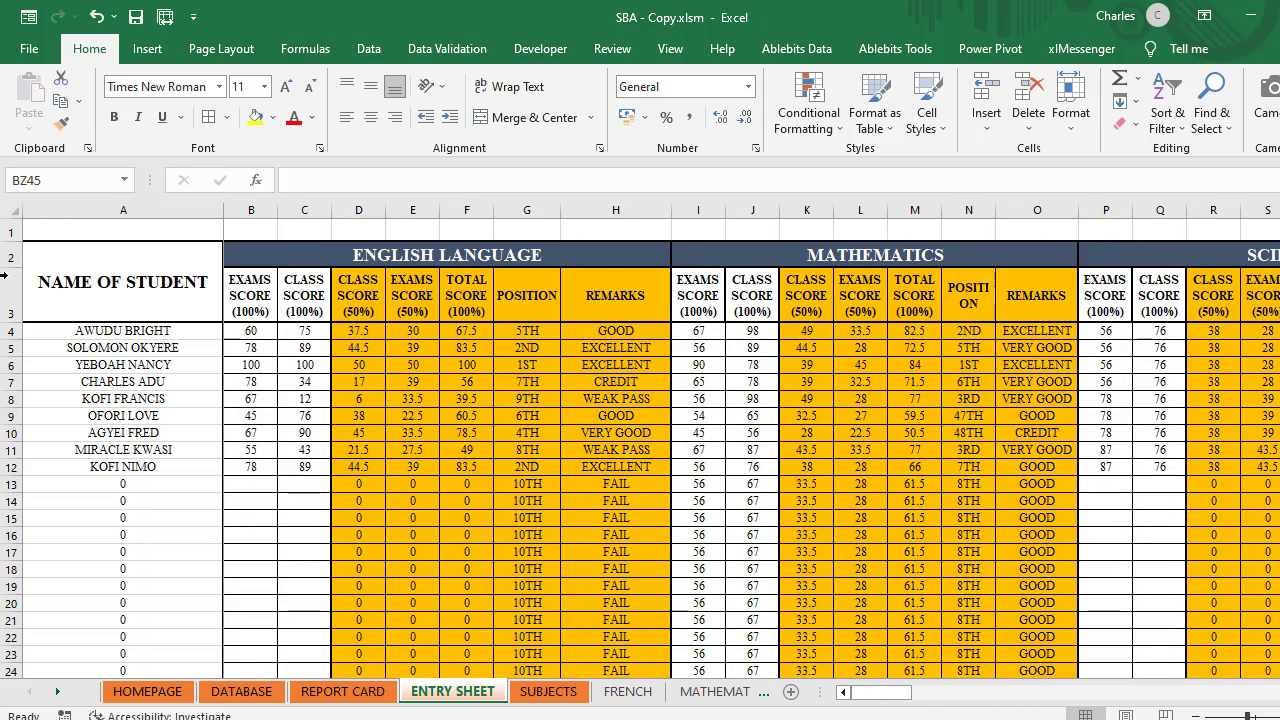
click(340, 691)
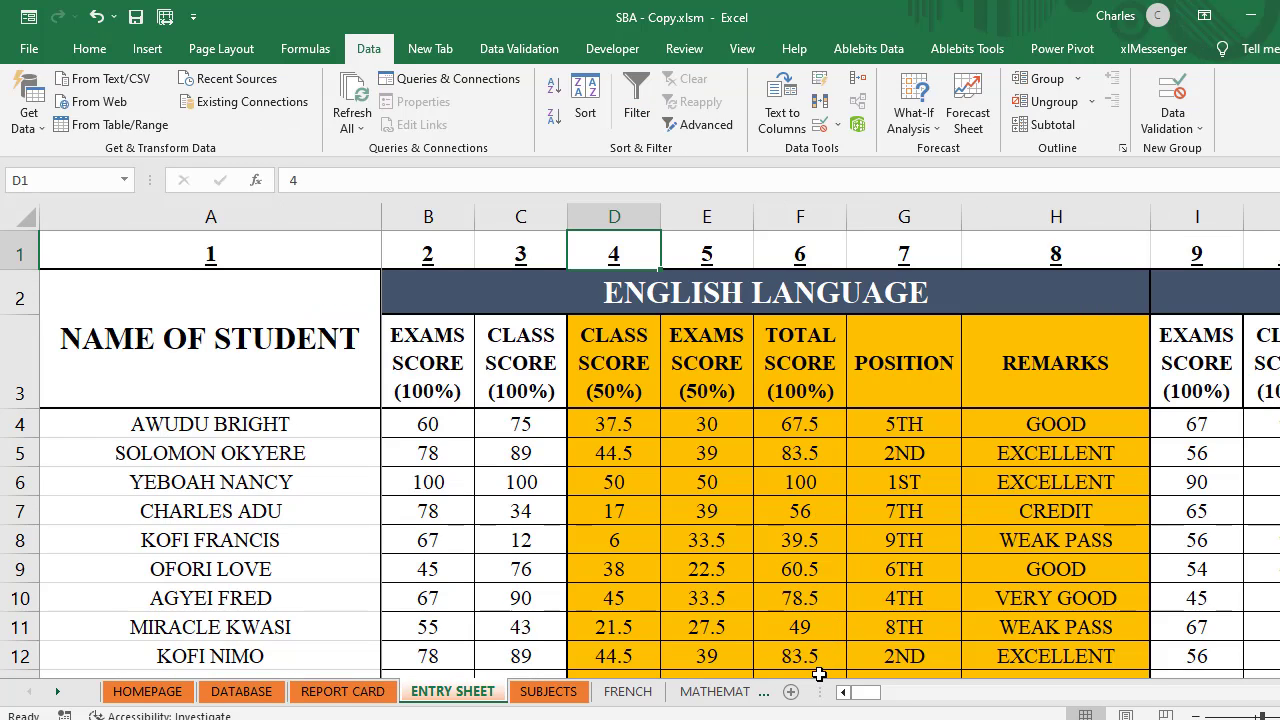
click(612, 265)
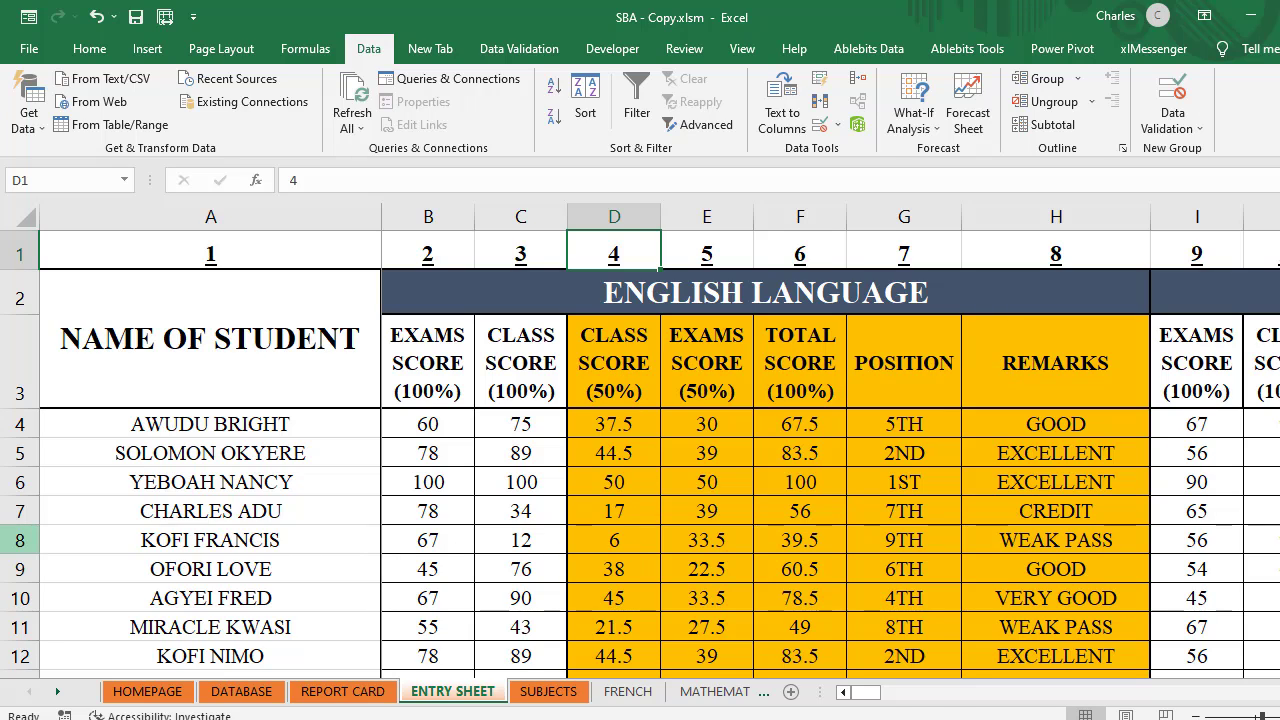
click(20, 540)
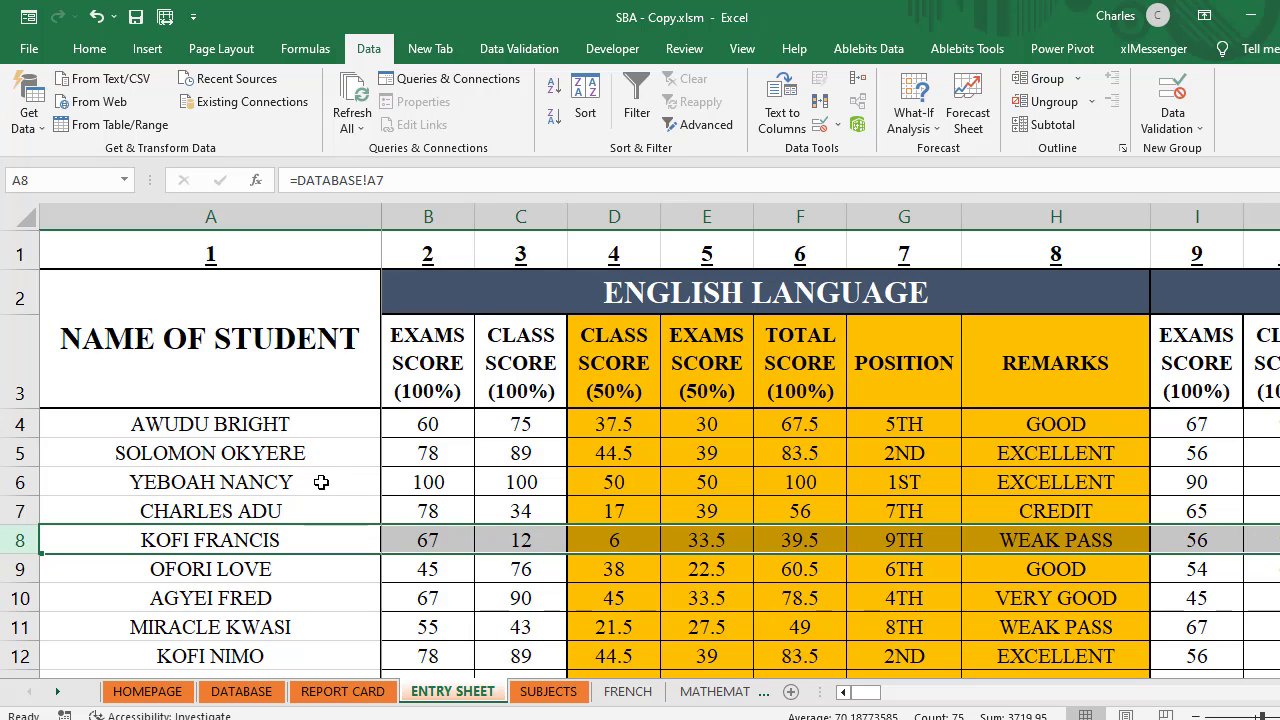
click(622, 422)
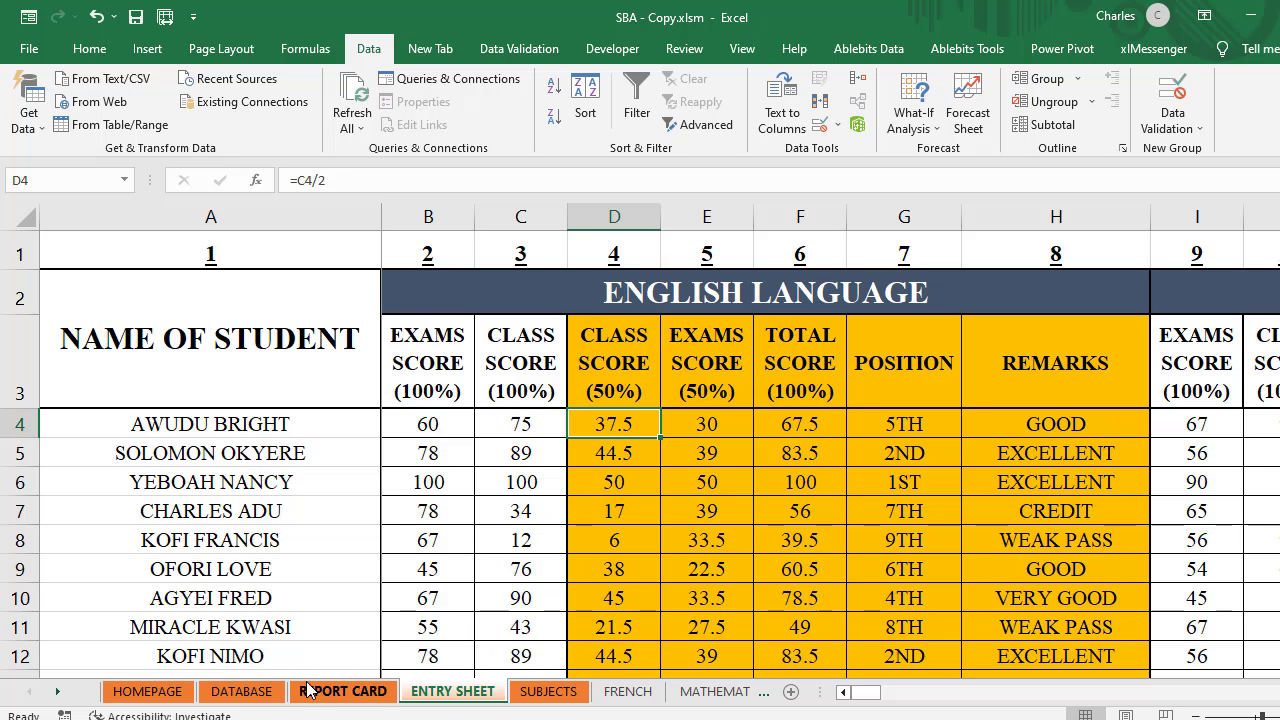
Step: On the REPORT CARD sheet, choose the first student in the name list in C4
click(341, 691)
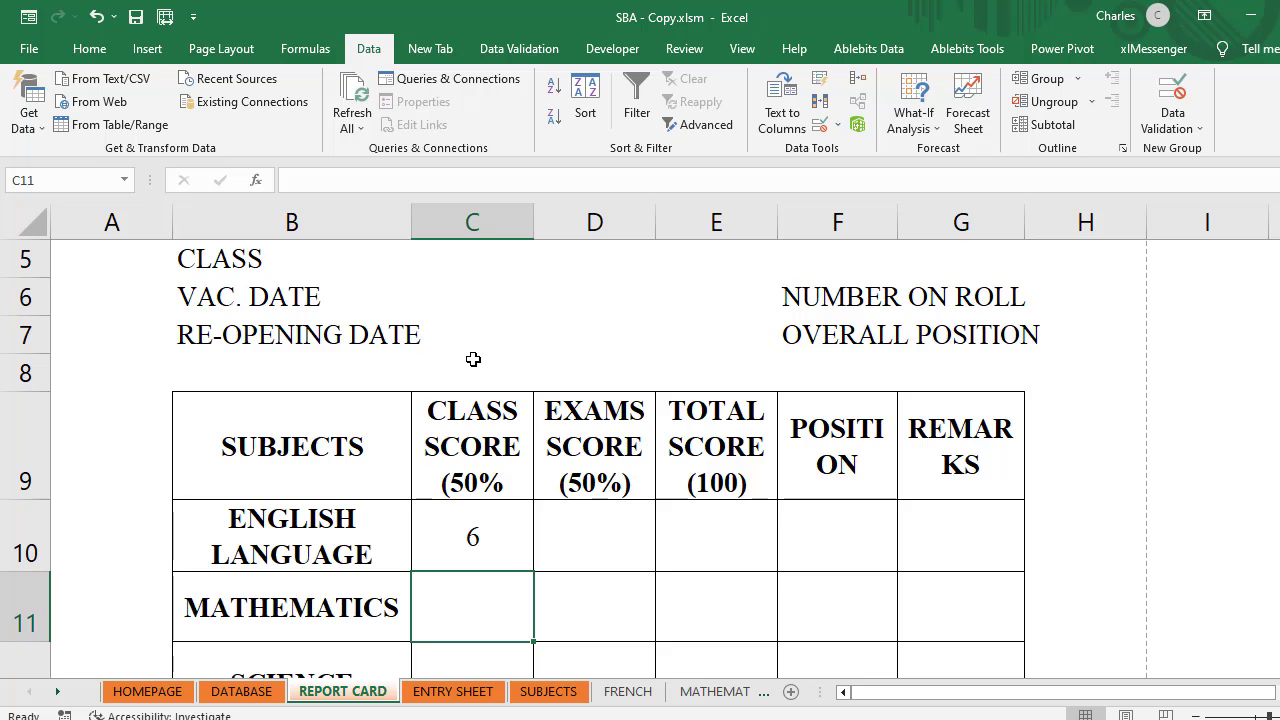
scroll(473, 359, up, 1)
scroll(473, 359, up, 1)
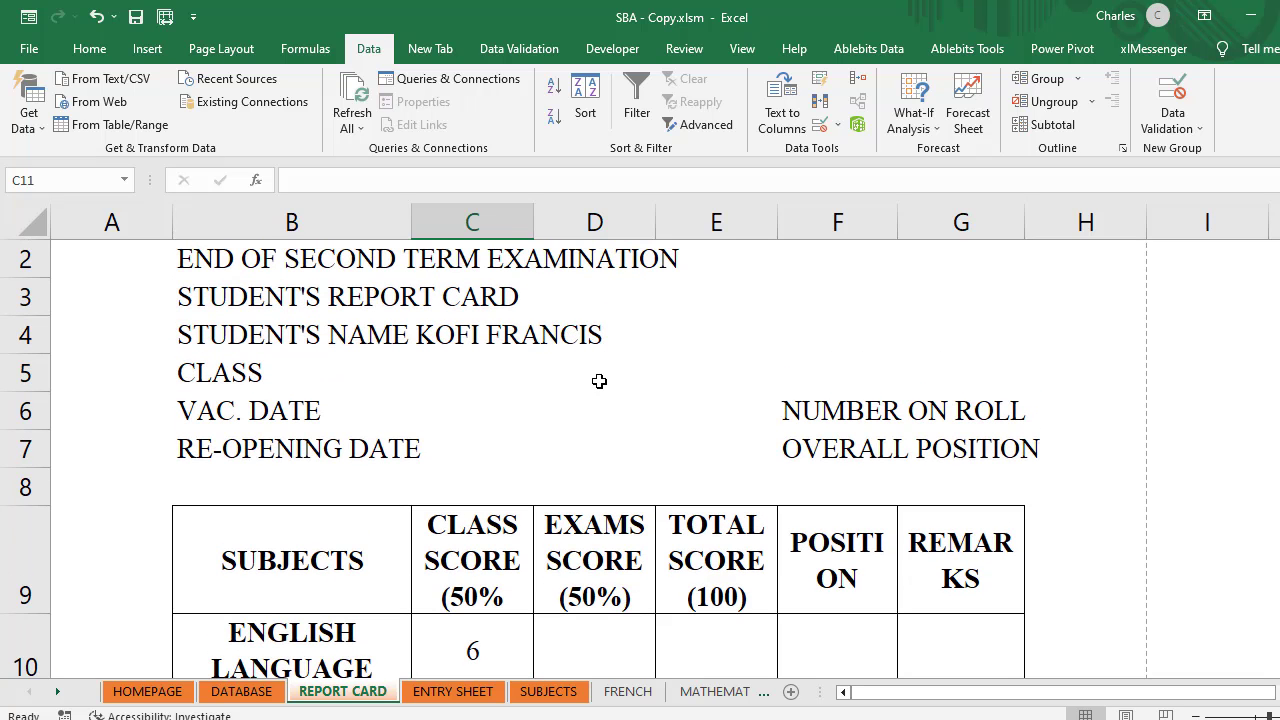
ctrl+scroll(591, 358, down, 1)
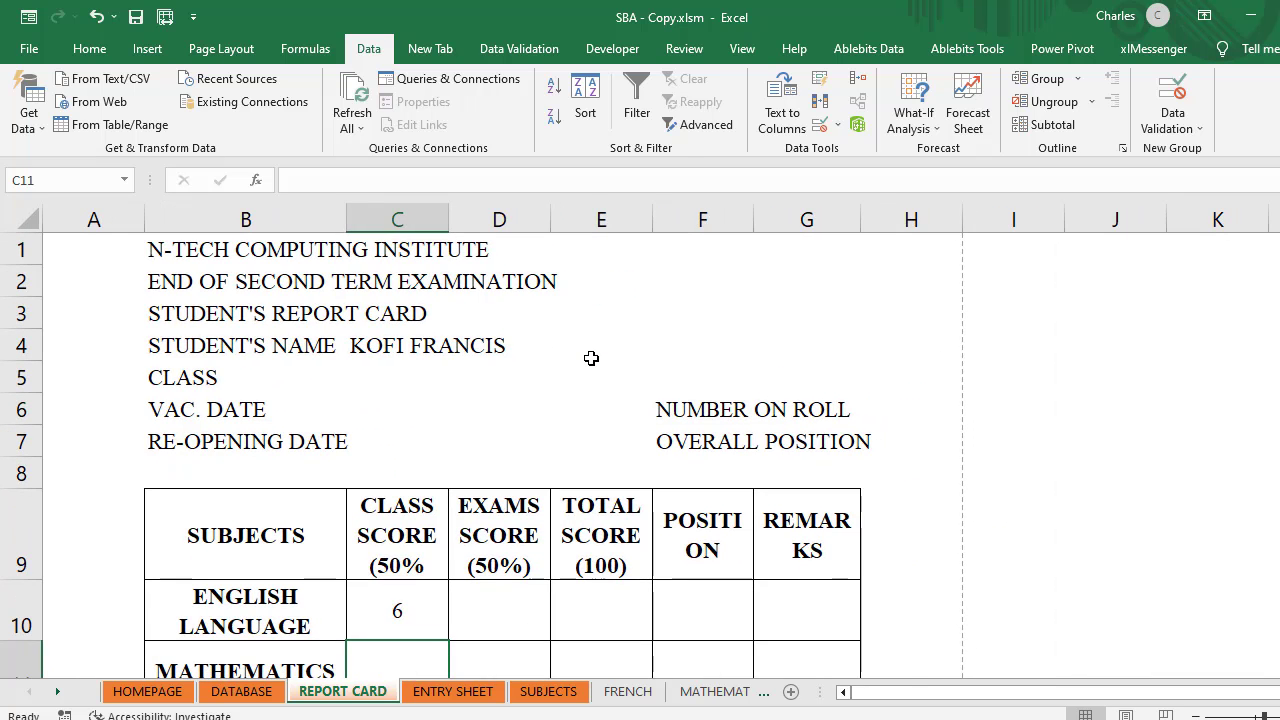
click(443, 352)
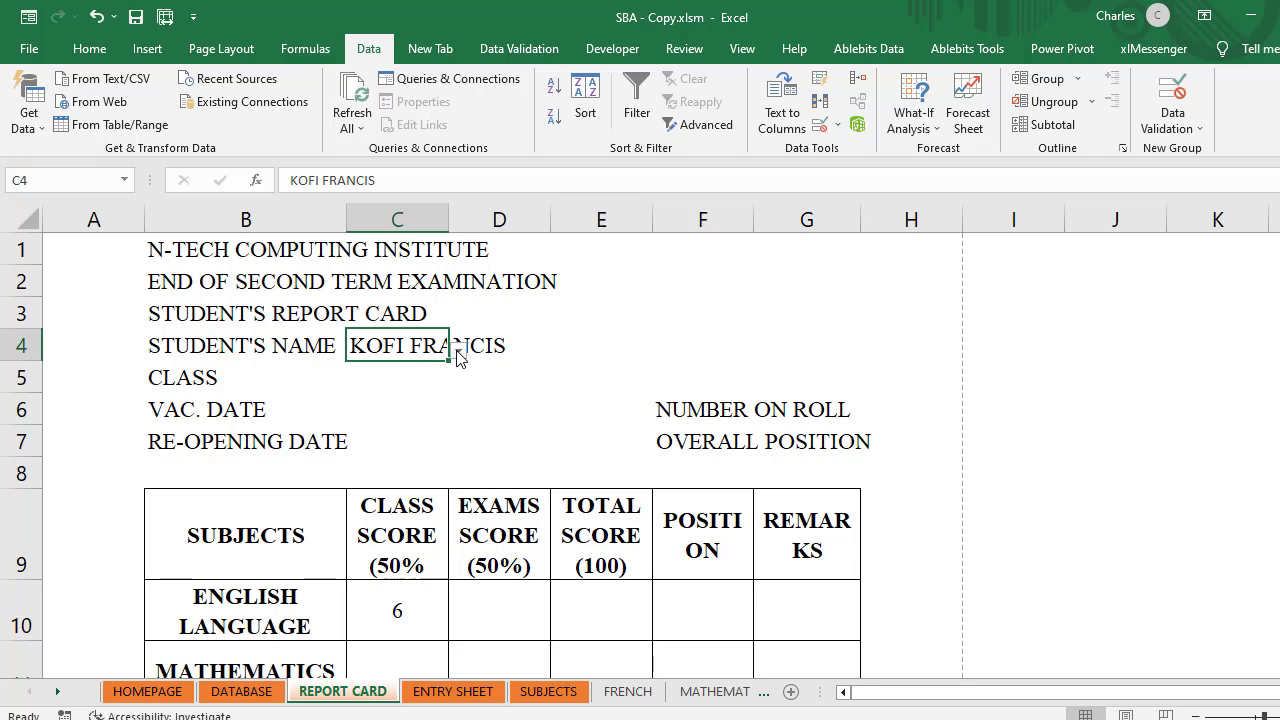
click(459, 355)
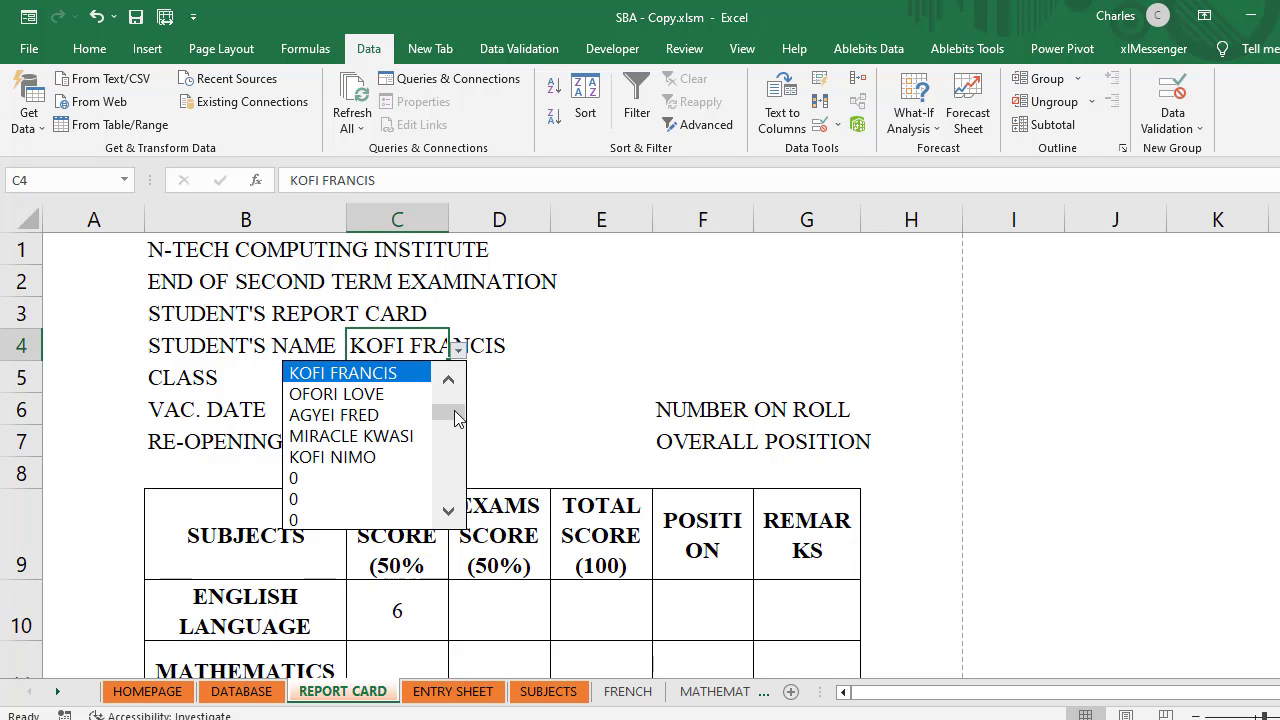
drag(452, 411, 449, 372)
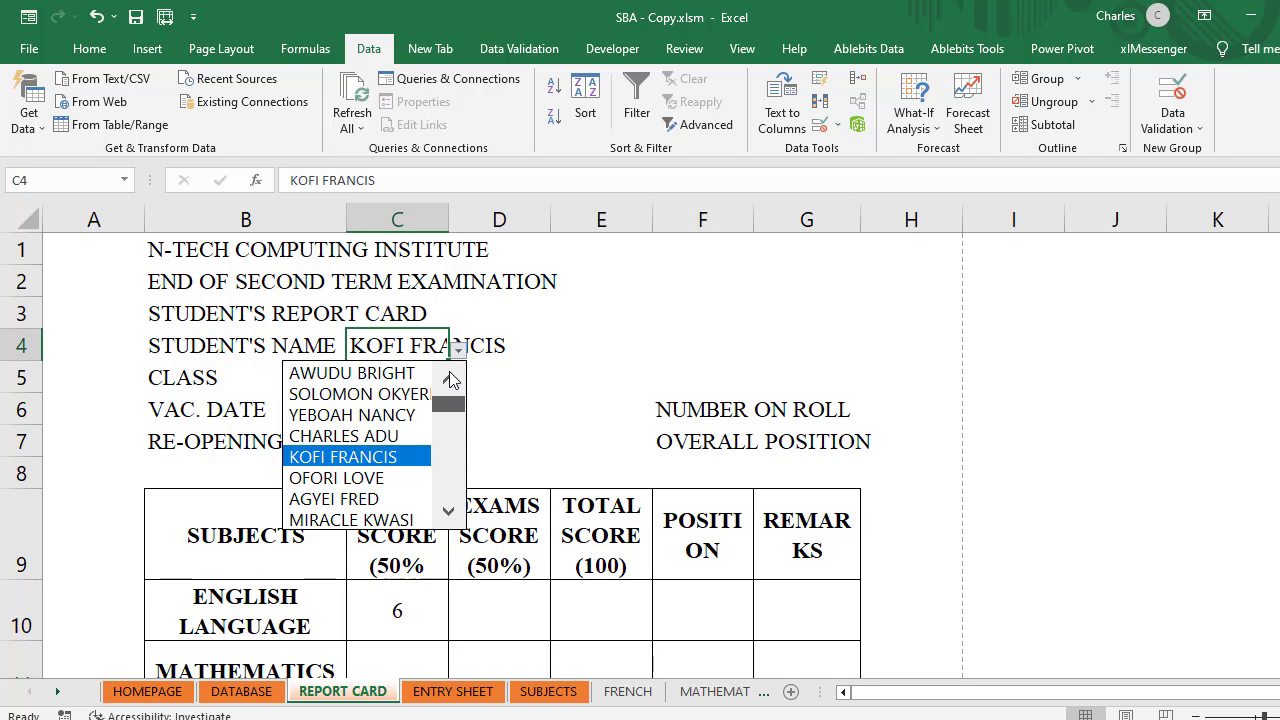
click(382, 375)
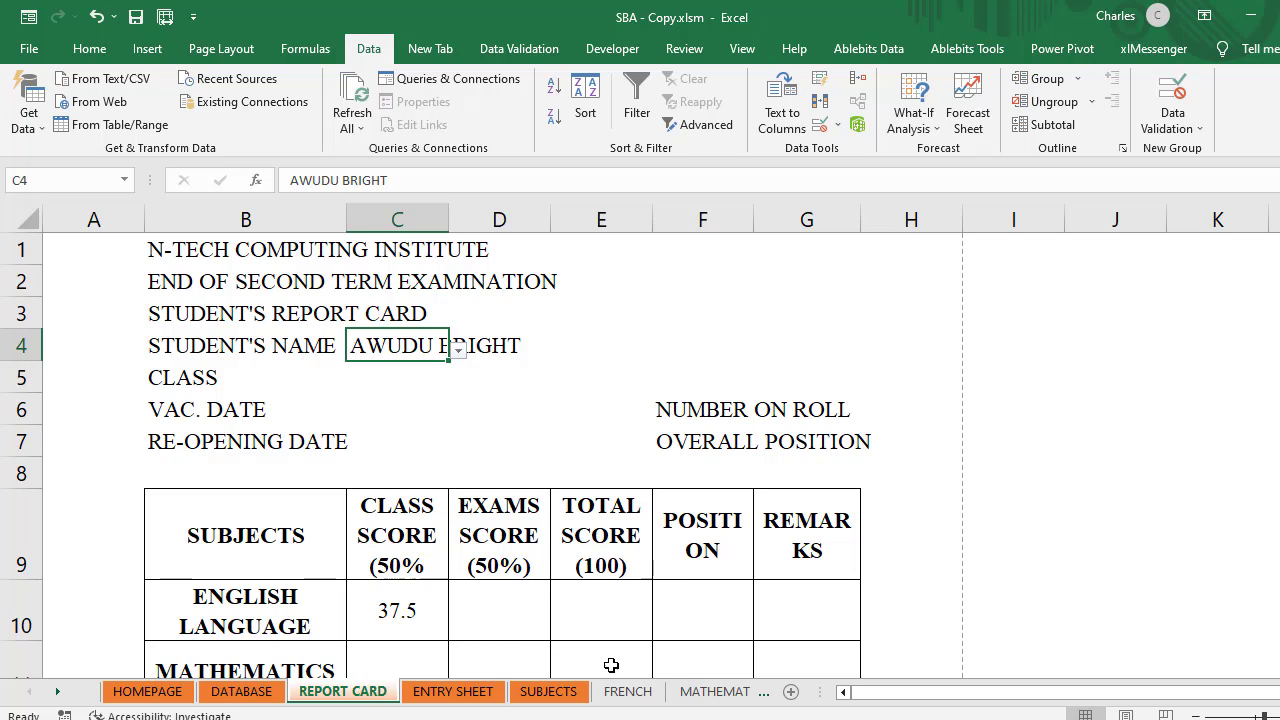
click(487, 612)
click(616, 620)
click(718, 618)
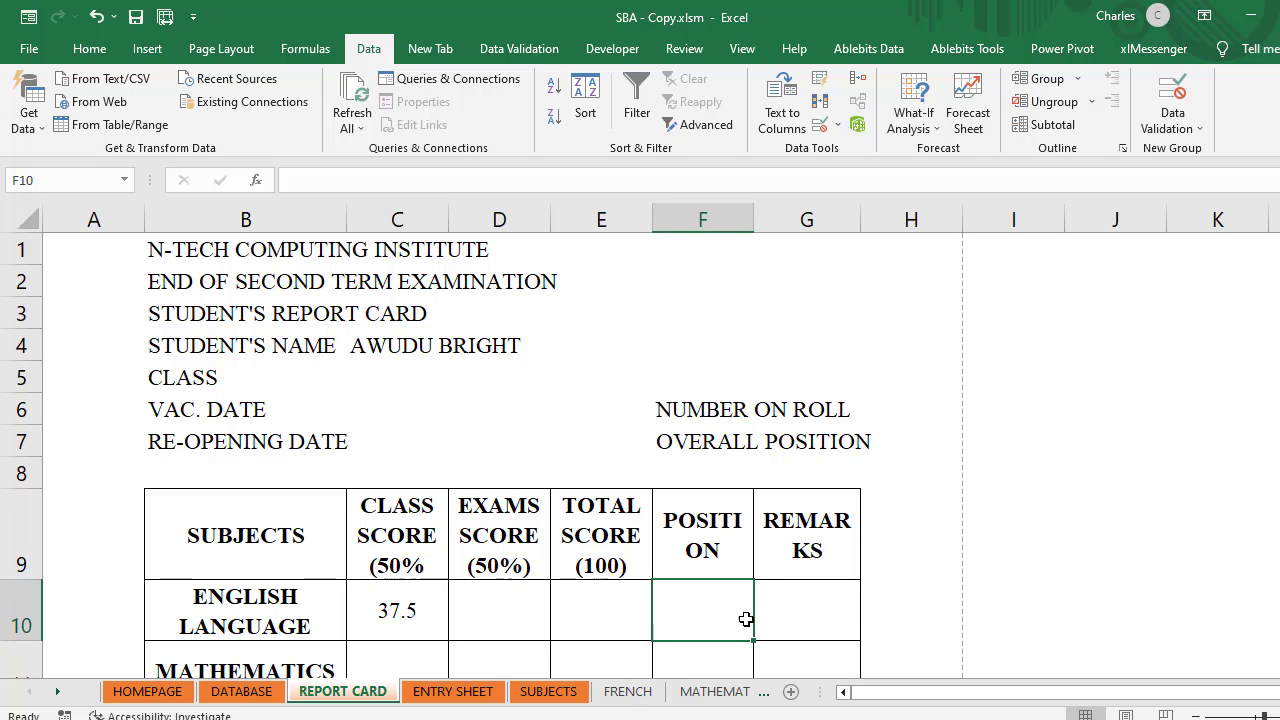
click(830, 620)
click(410, 601)
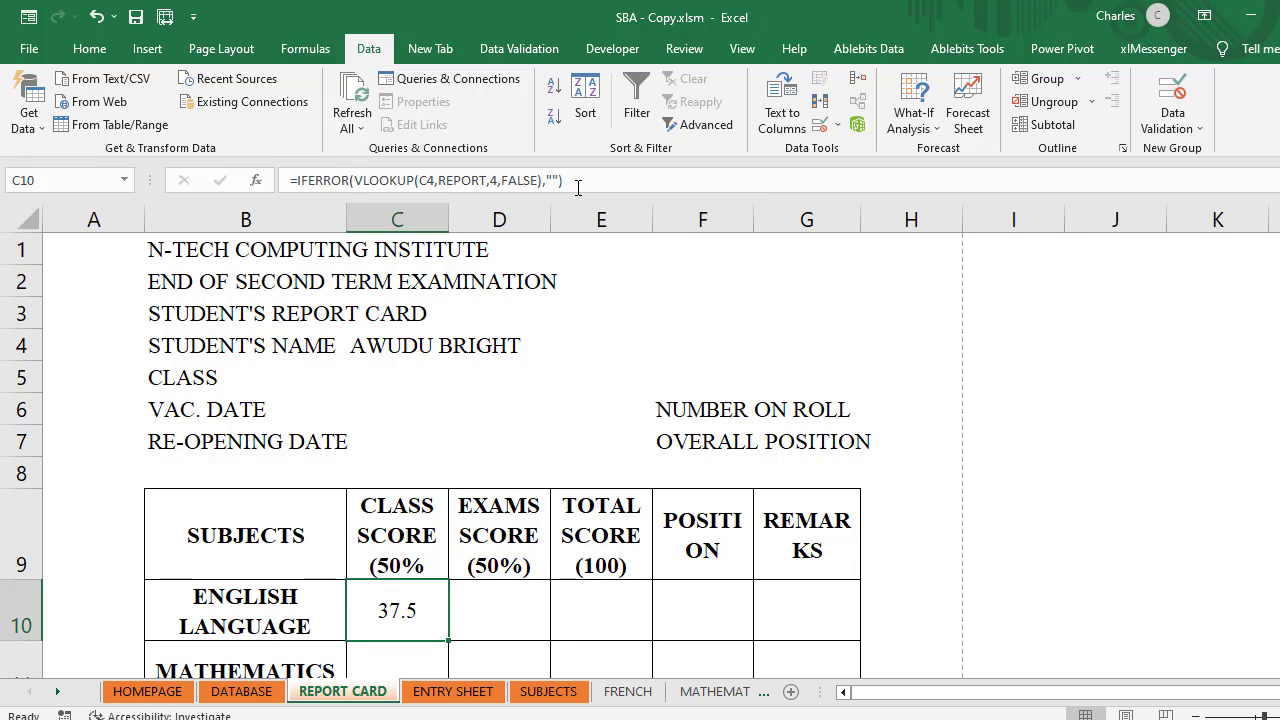
drag(563, 181, 257, 190)
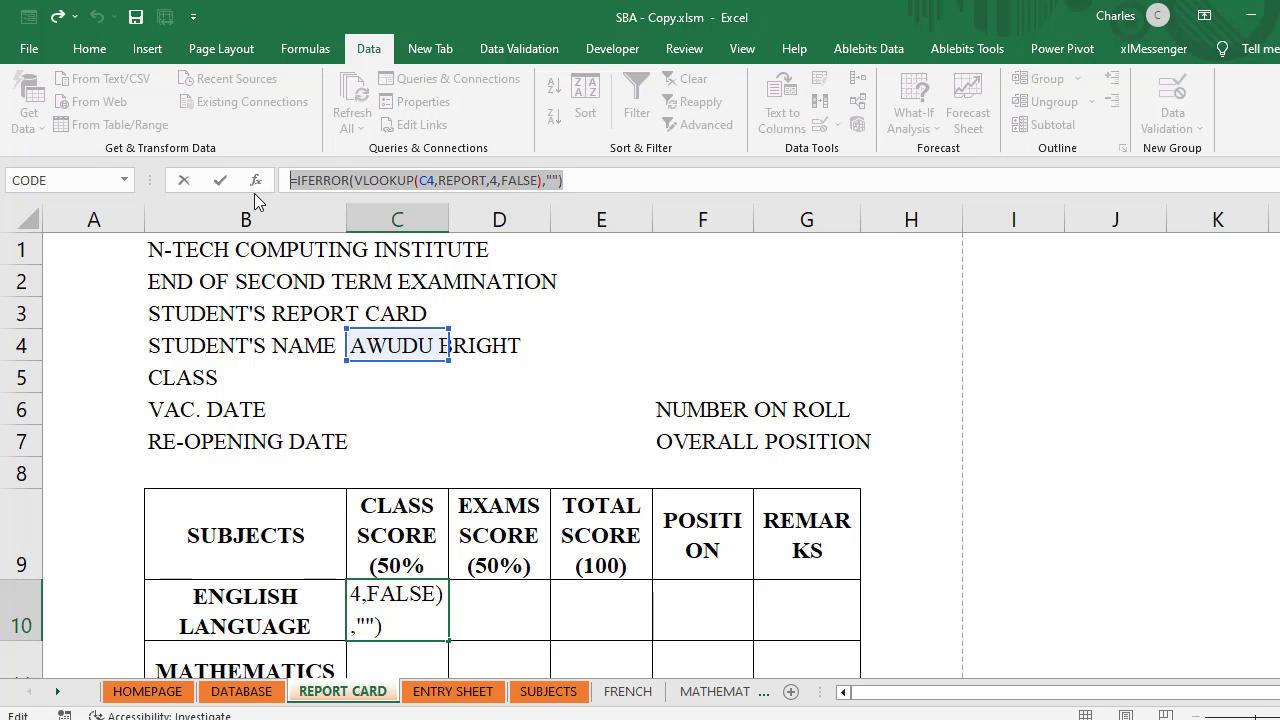
text(=)
click(487, 605)
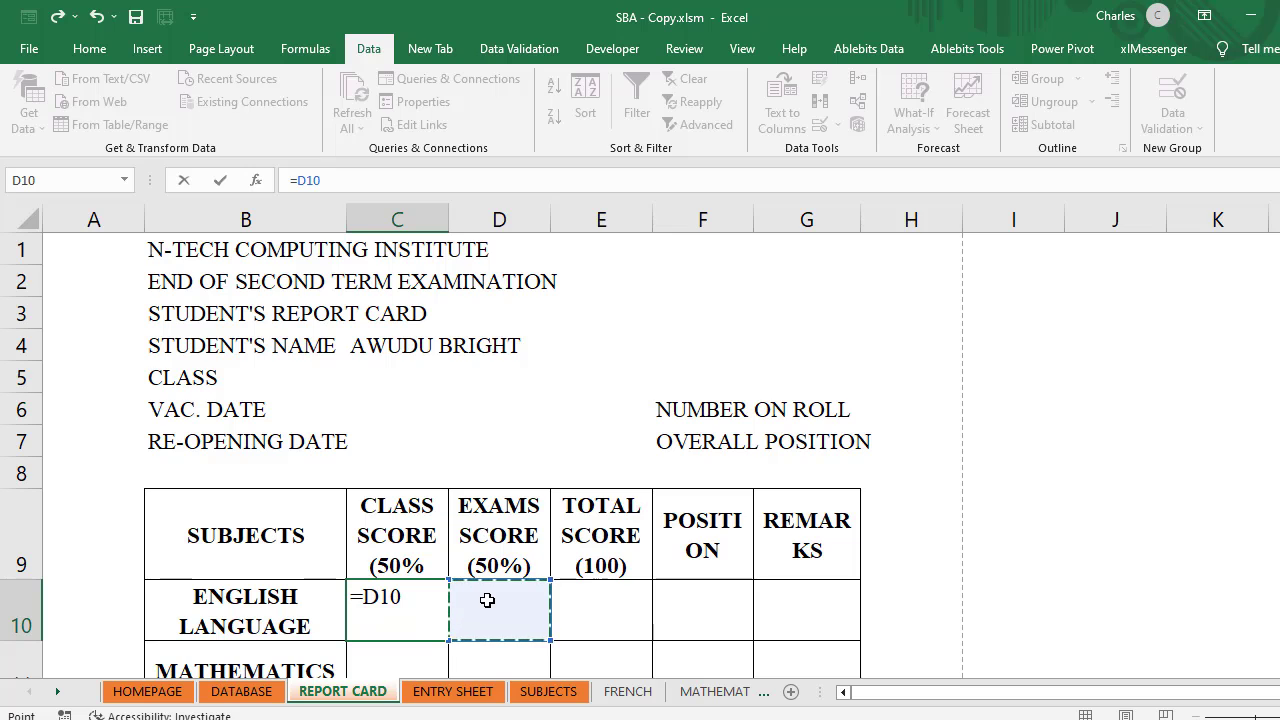
key(Escape)
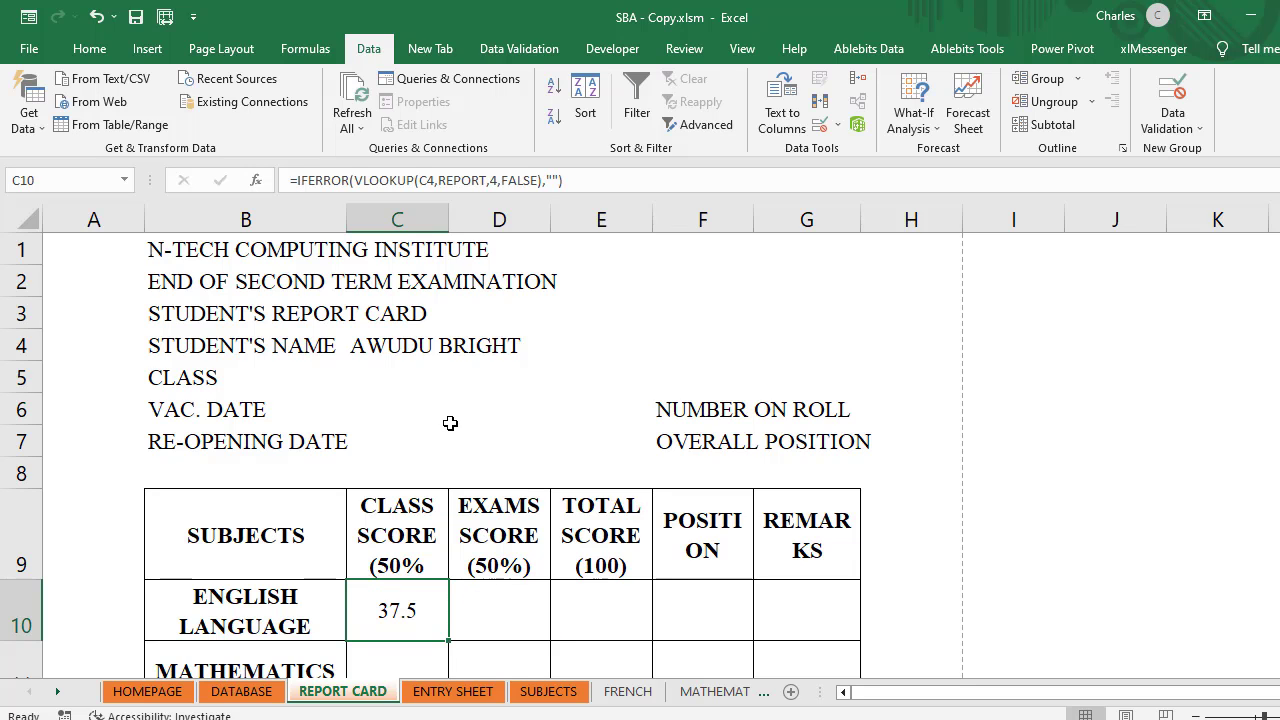
Step: Copy the text of C10's class score lookup formula unchanged into D10, E10, F10 and G10 of the English Language row
drag(590, 183, 270, 198)
key(ctrl+c)
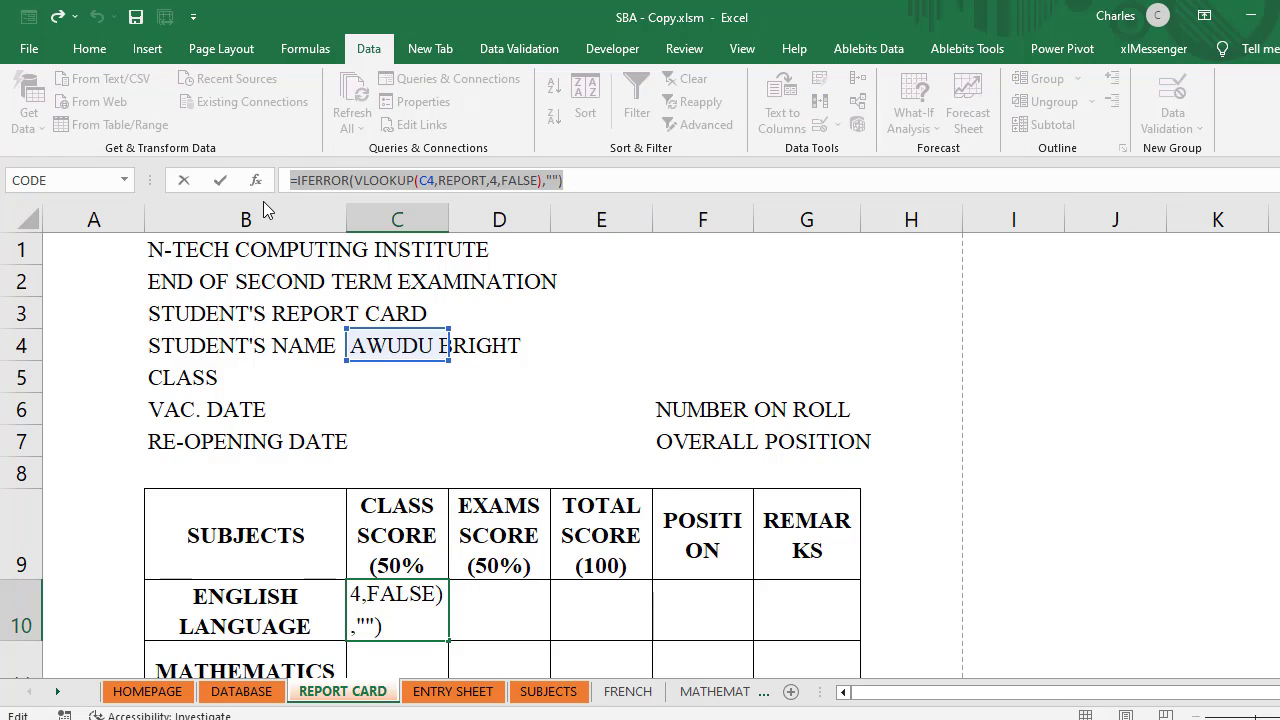
key(Return)
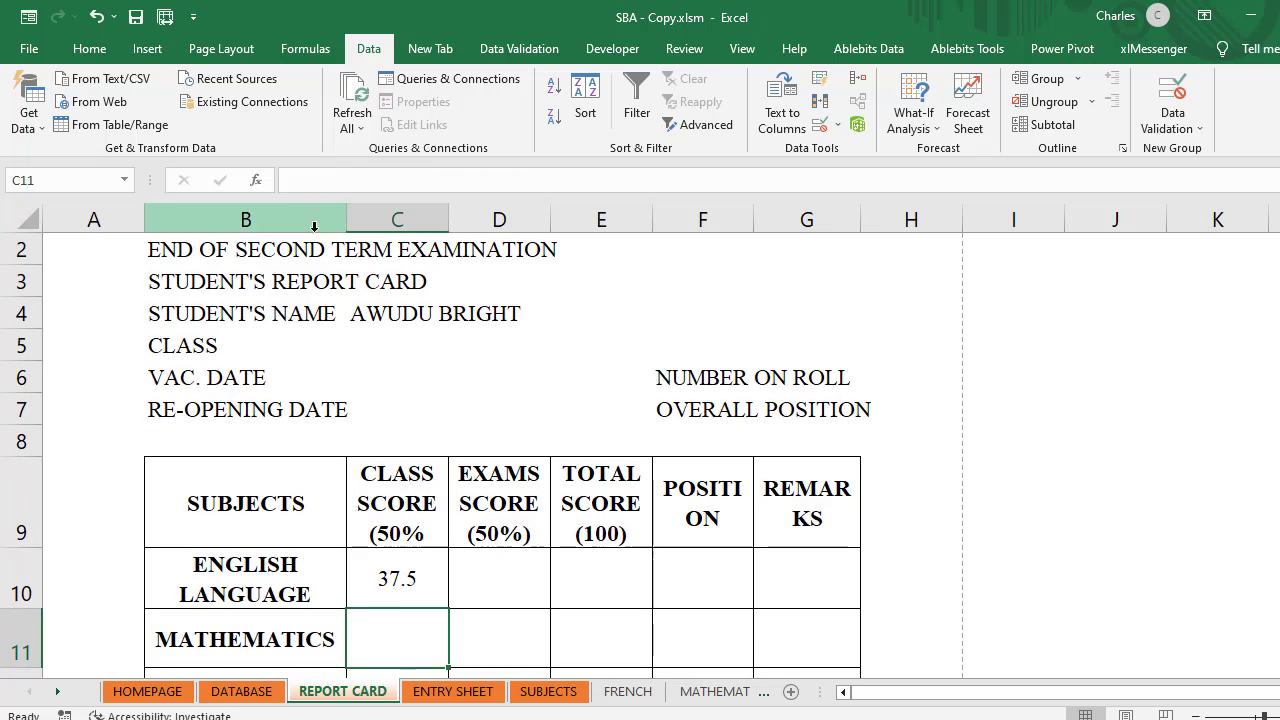
click(490, 587)
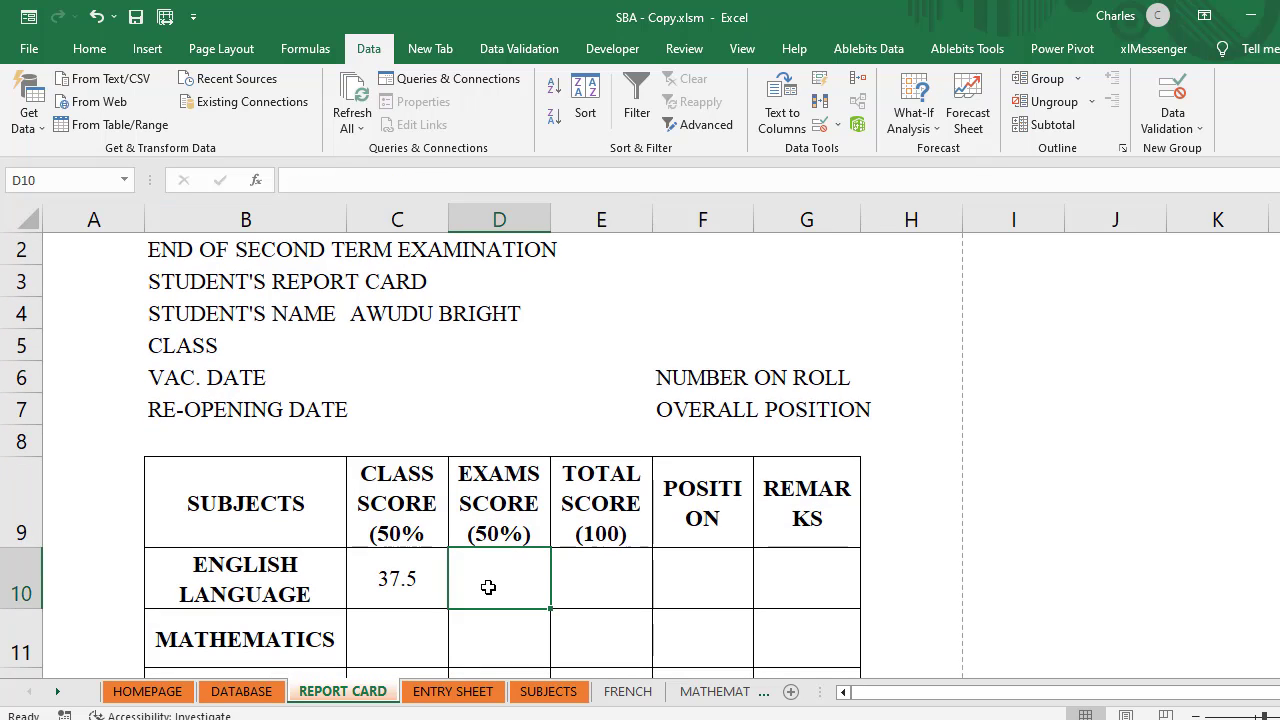
key(ctrl+v)
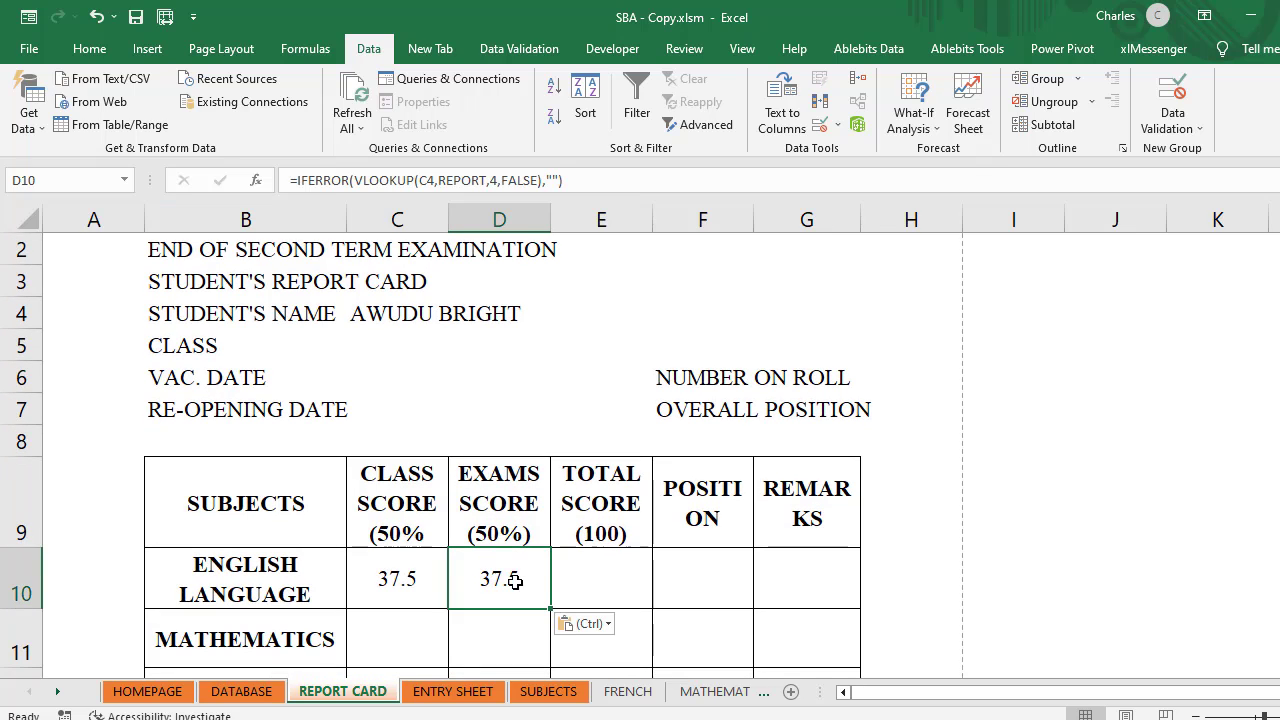
click(600, 578)
key(ctrl+v)
click(702, 570)
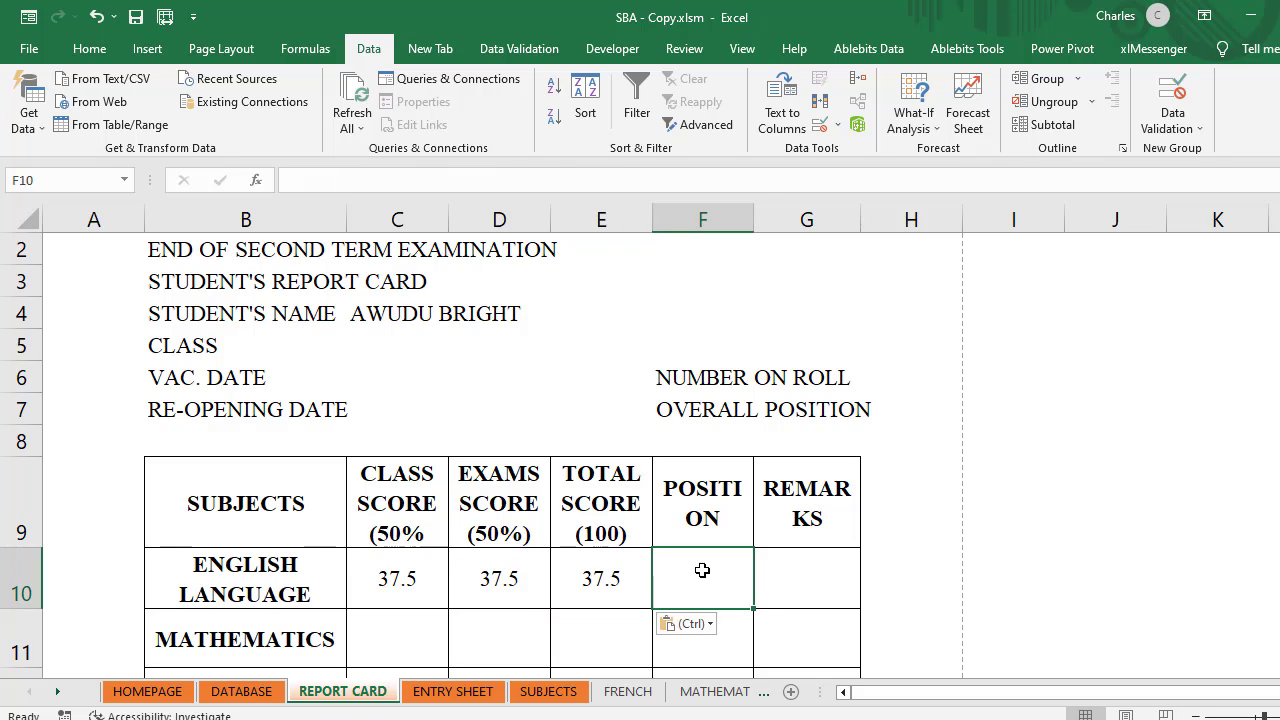
key(ctrl+v)
click(808, 580)
key(ctrl+v)
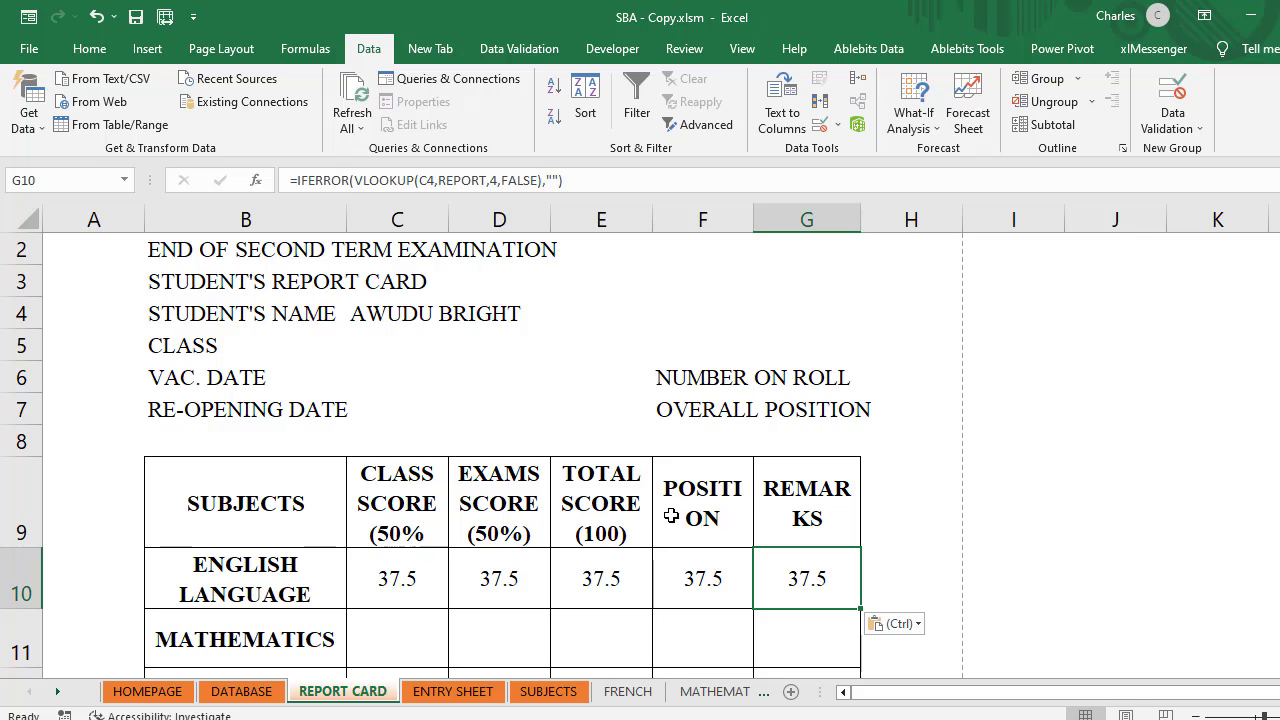
scroll(639, 518, down, 2)
scroll(639, 518, down, 2)
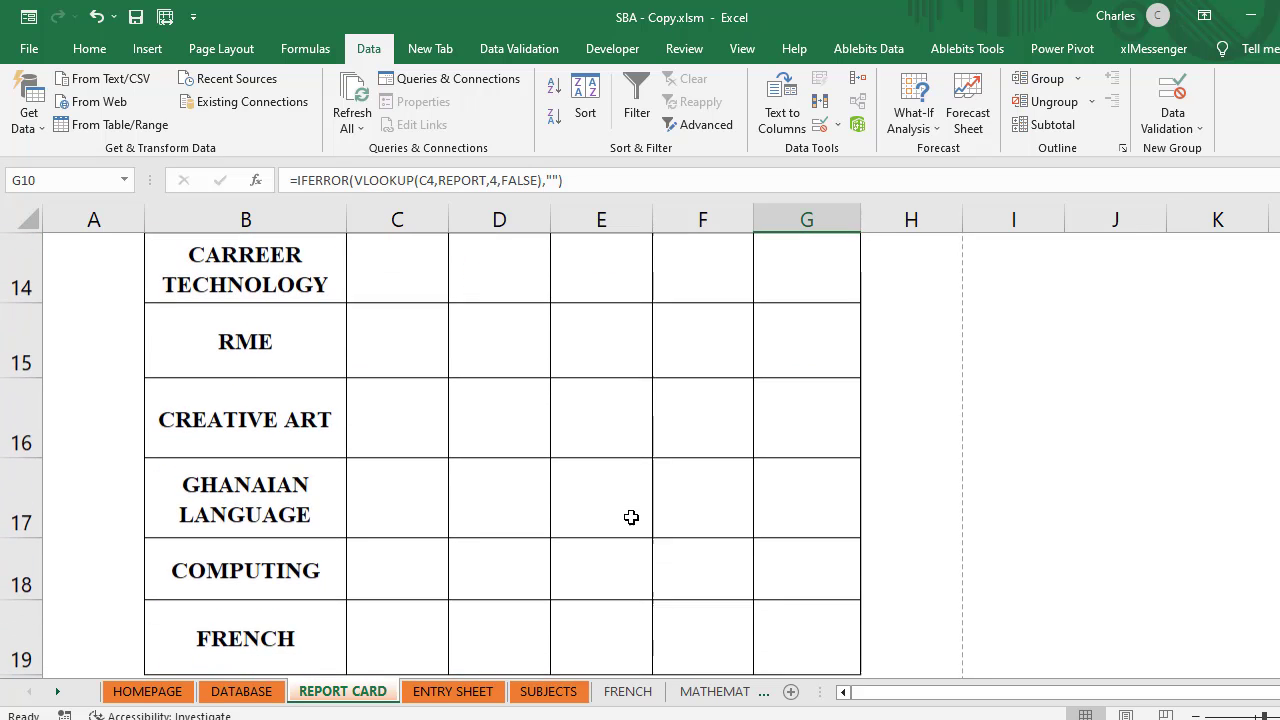
scroll(631, 517, up, 3)
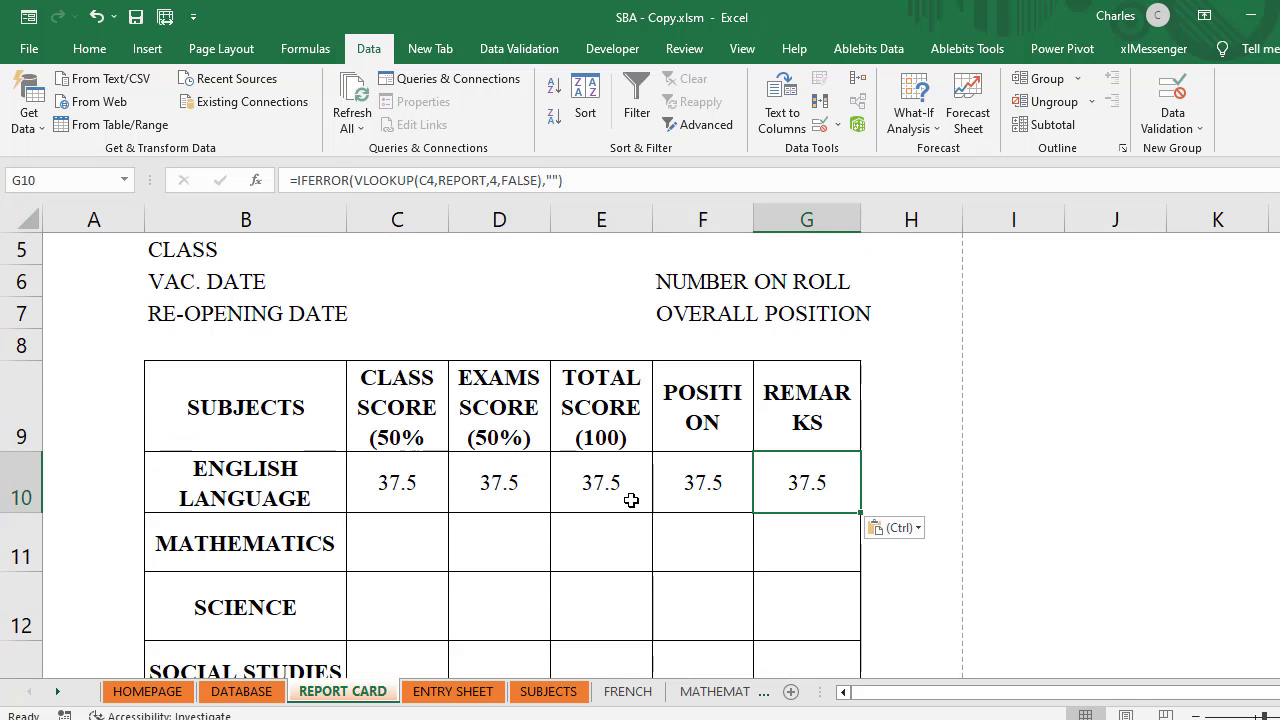
click(377, 545)
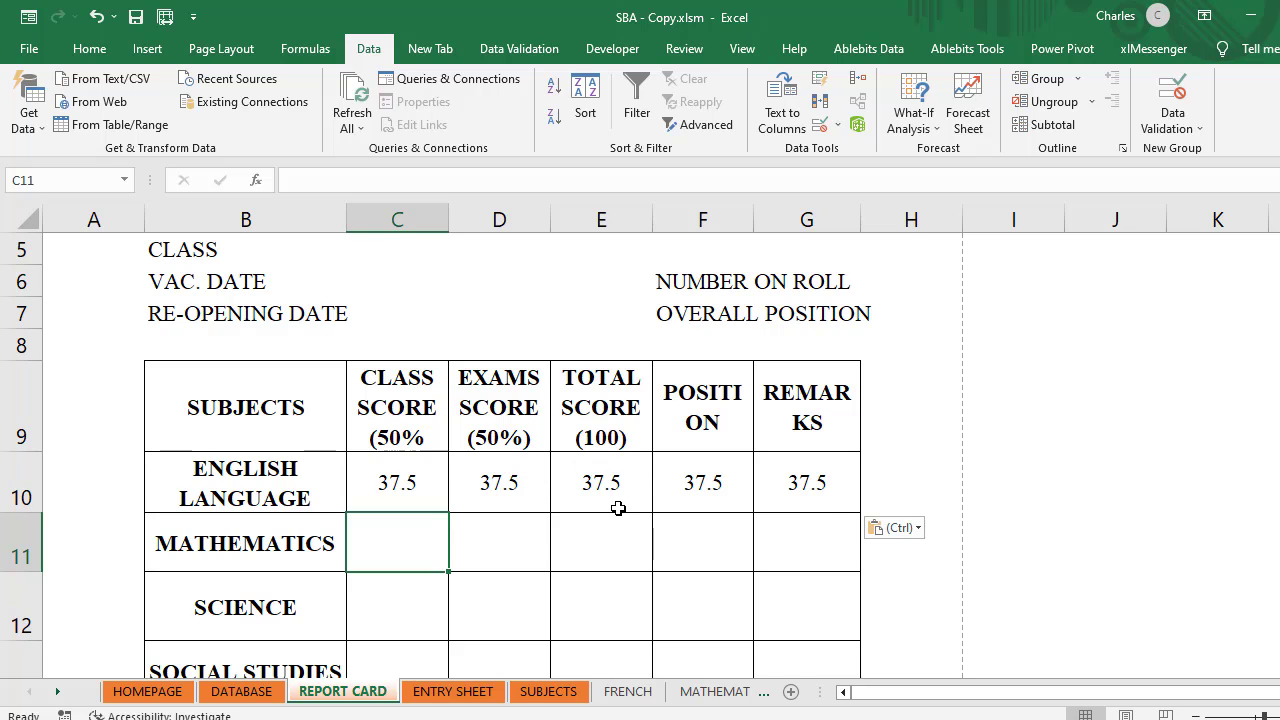
scroll(543, 404, up, 2)
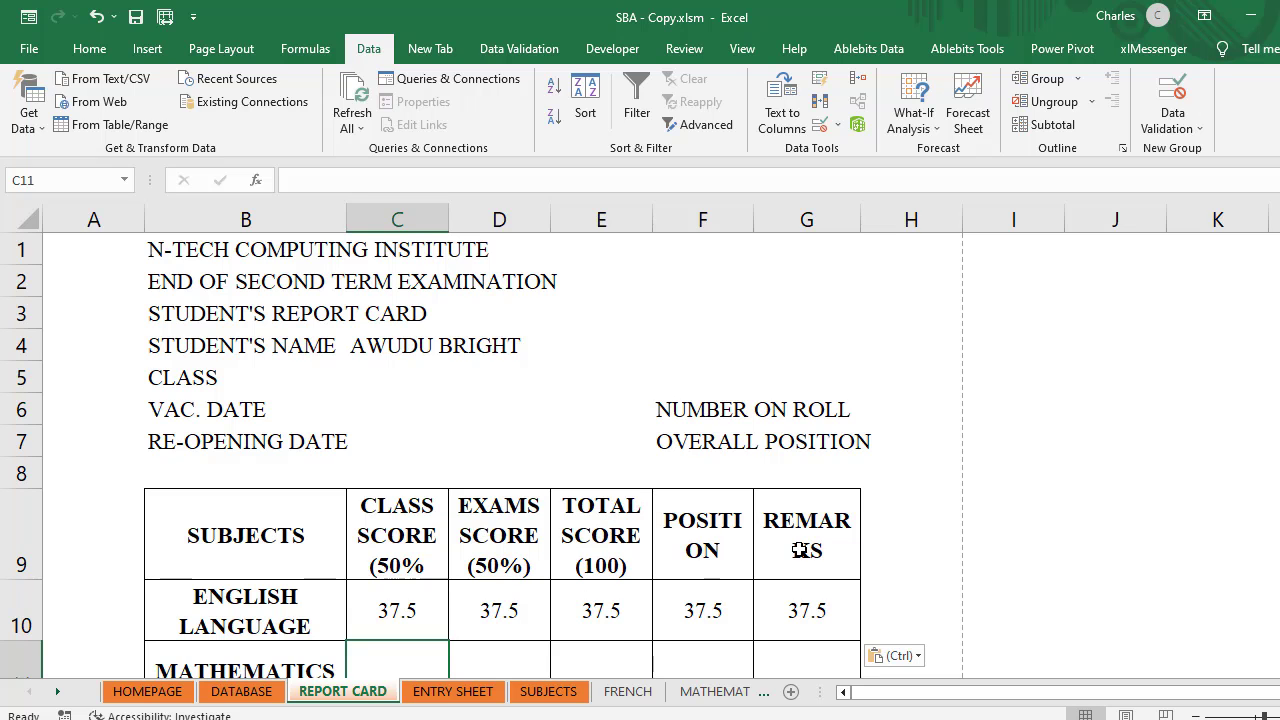
Step: Check the column numbers on the ENTRY SHEET and set the VLOOKUP column index in the report card's exams score cell D10 to 5
click(450, 691)
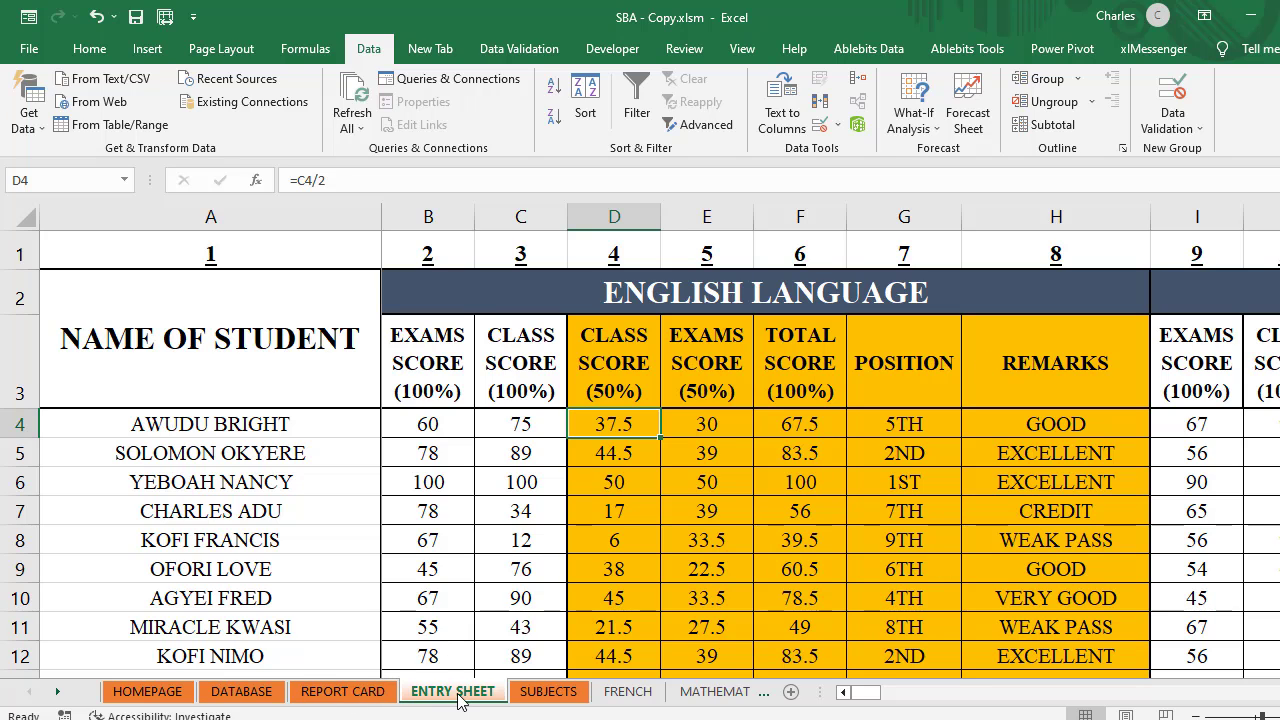
click(330, 692)
click(497, 614)
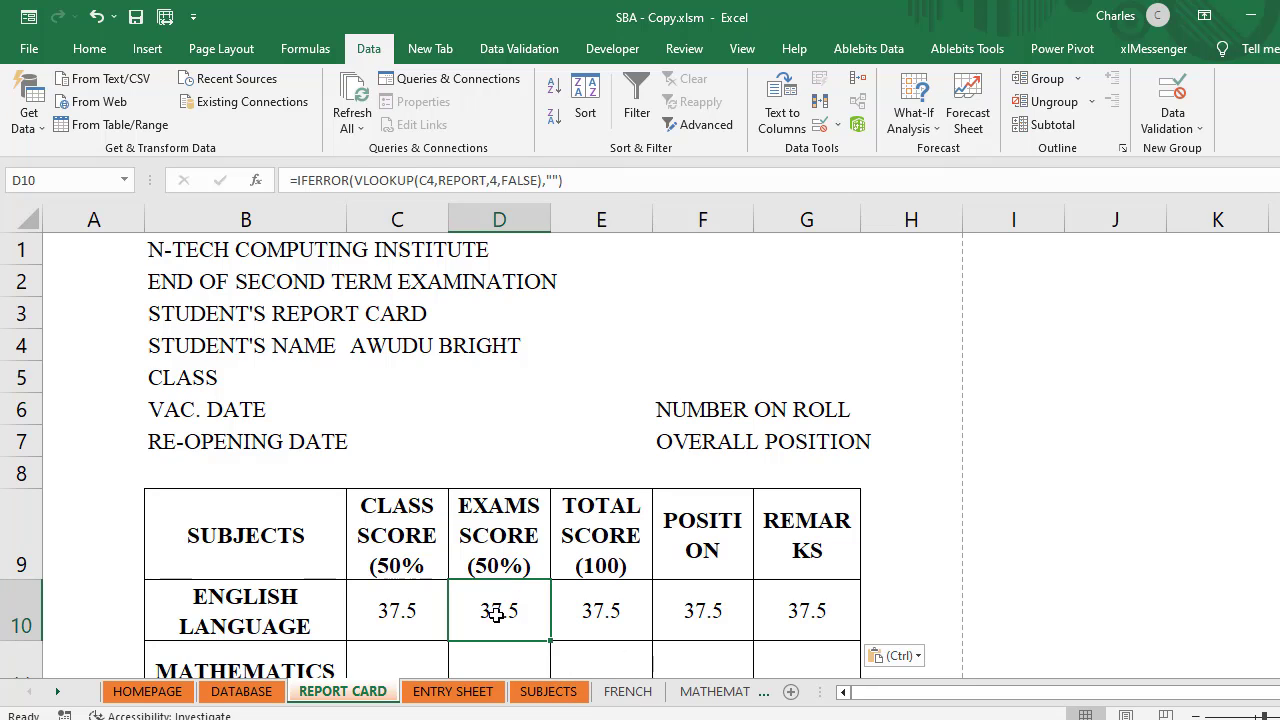
double_click(497, 614)
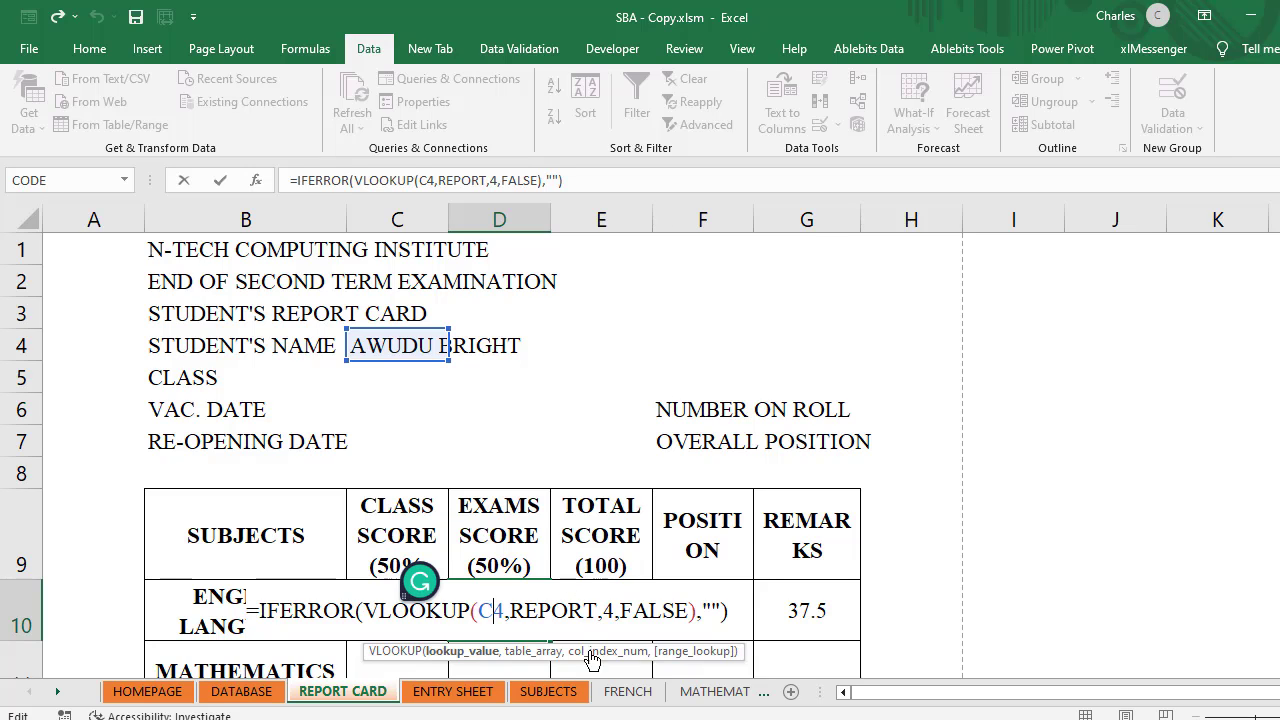
click(615, 610)
key(BackSpace)
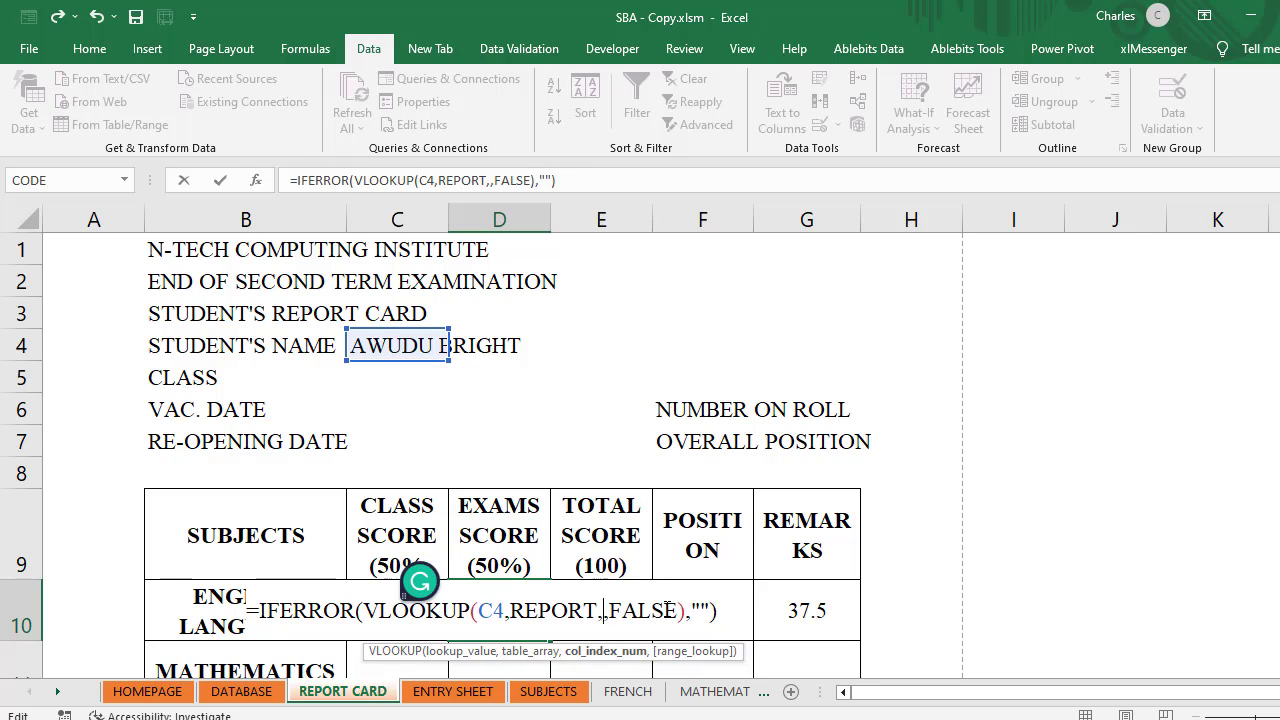
text(5)
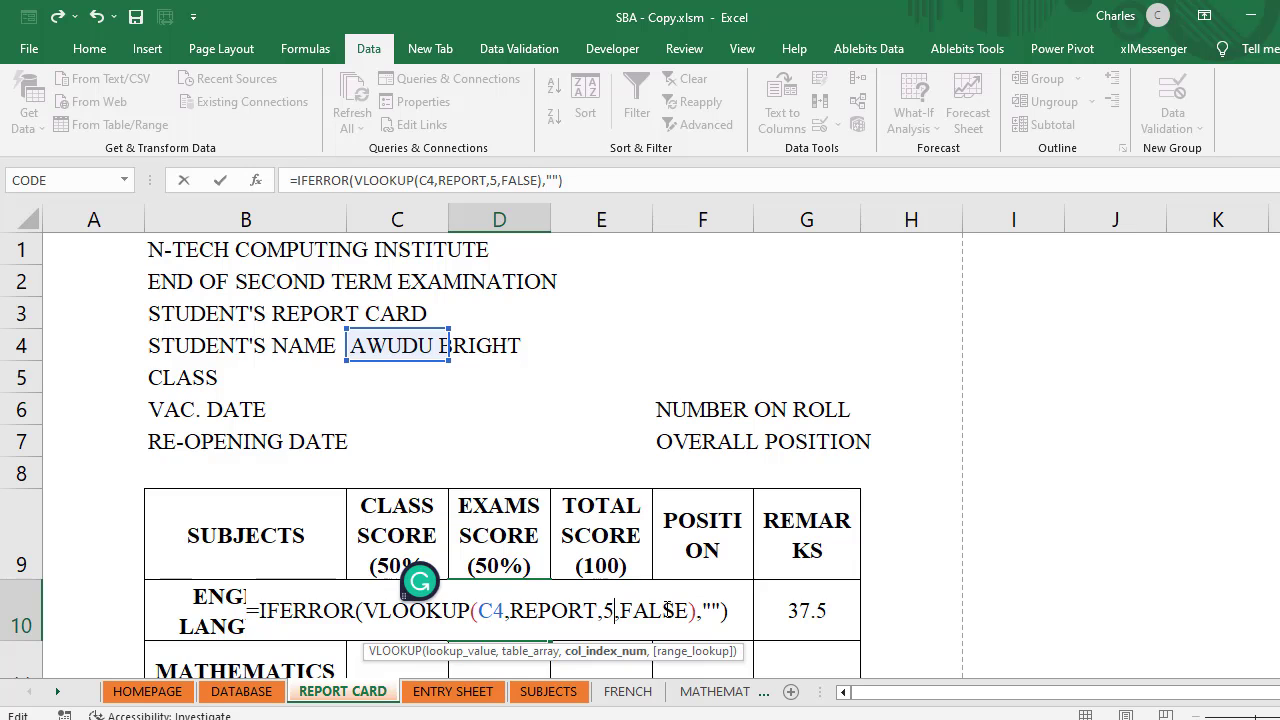
key(Tab)
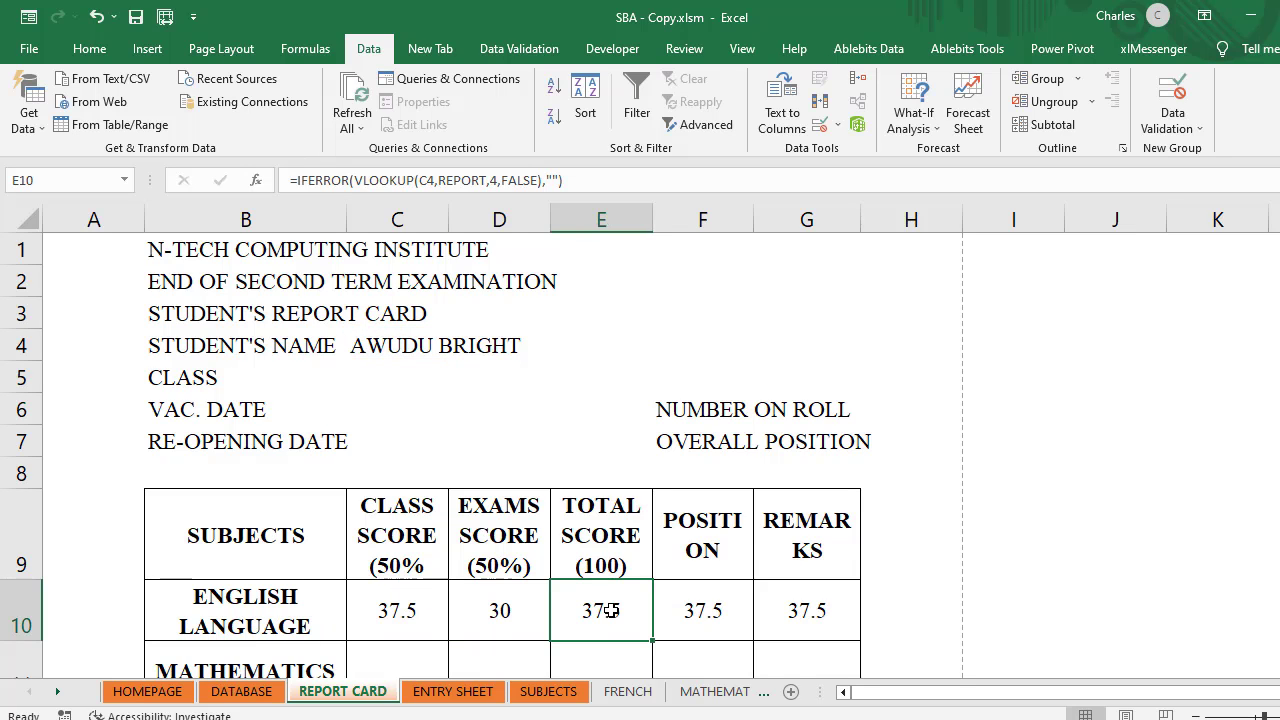
Step: Set the VLOOKUP column index in the English Language total score cell E10 to 6
double_click(611, 610)
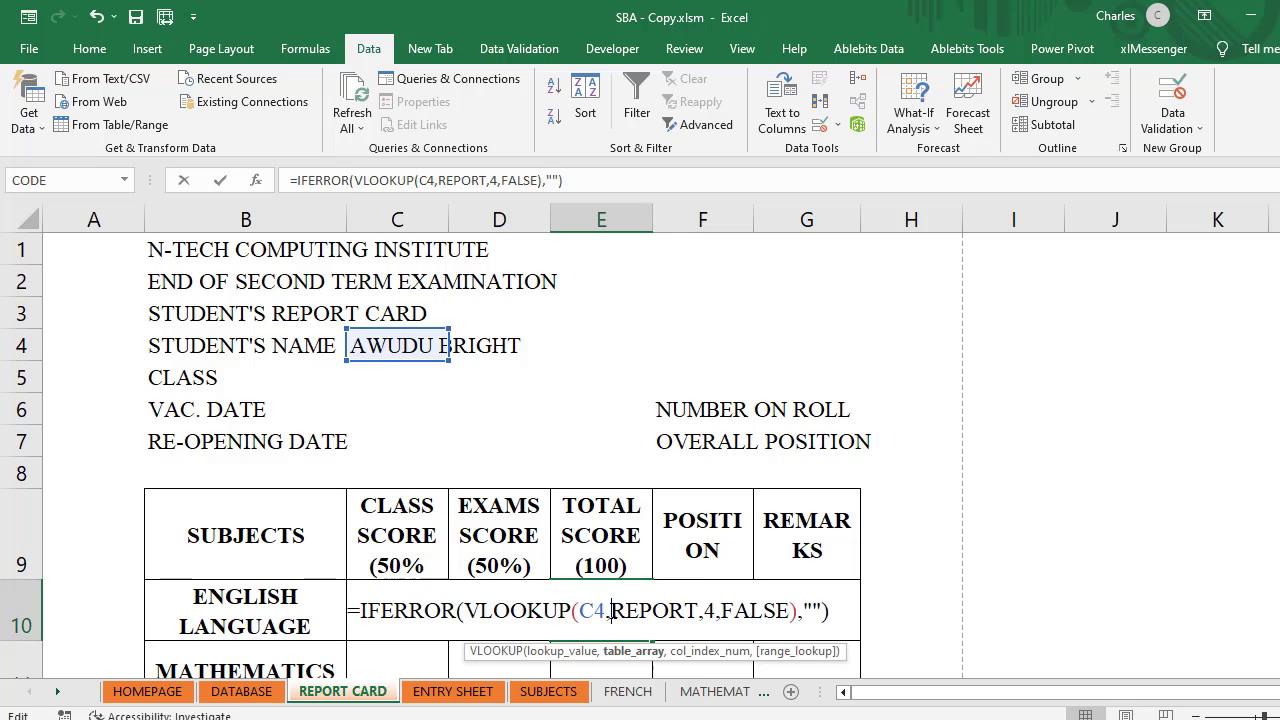
click(718, 612)
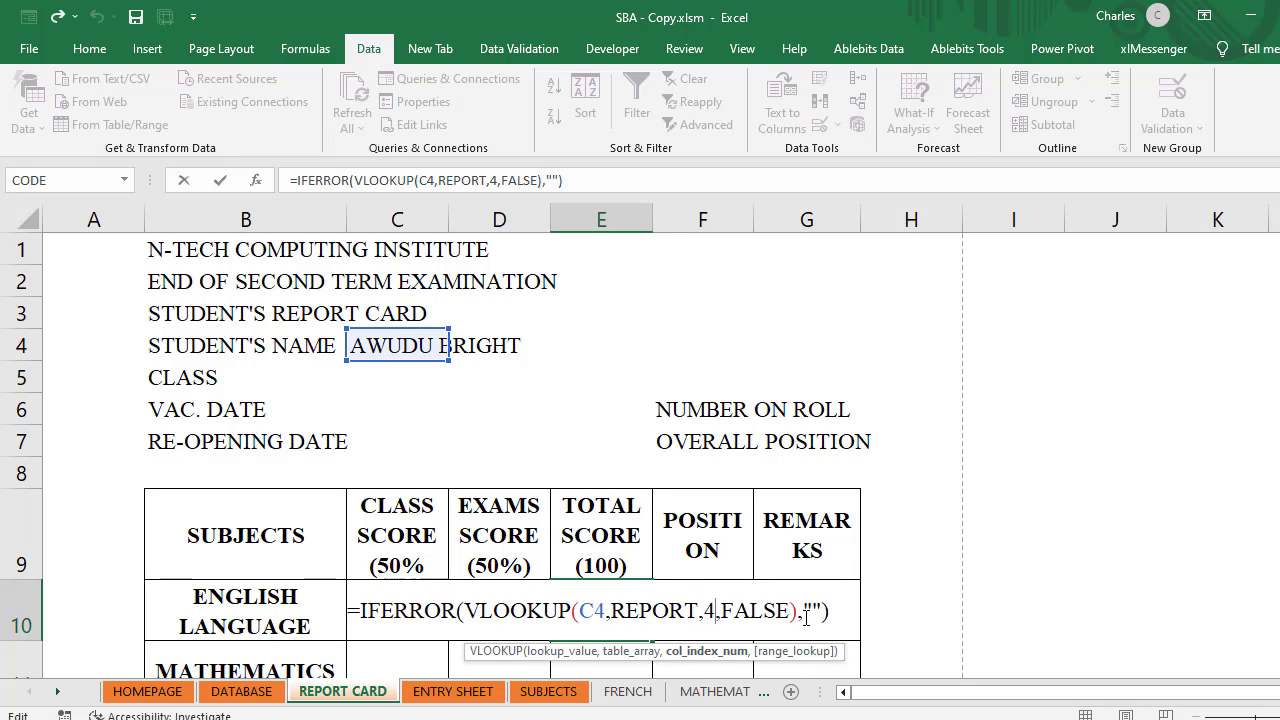
key(BackSpace)
text(6)
key(Return)
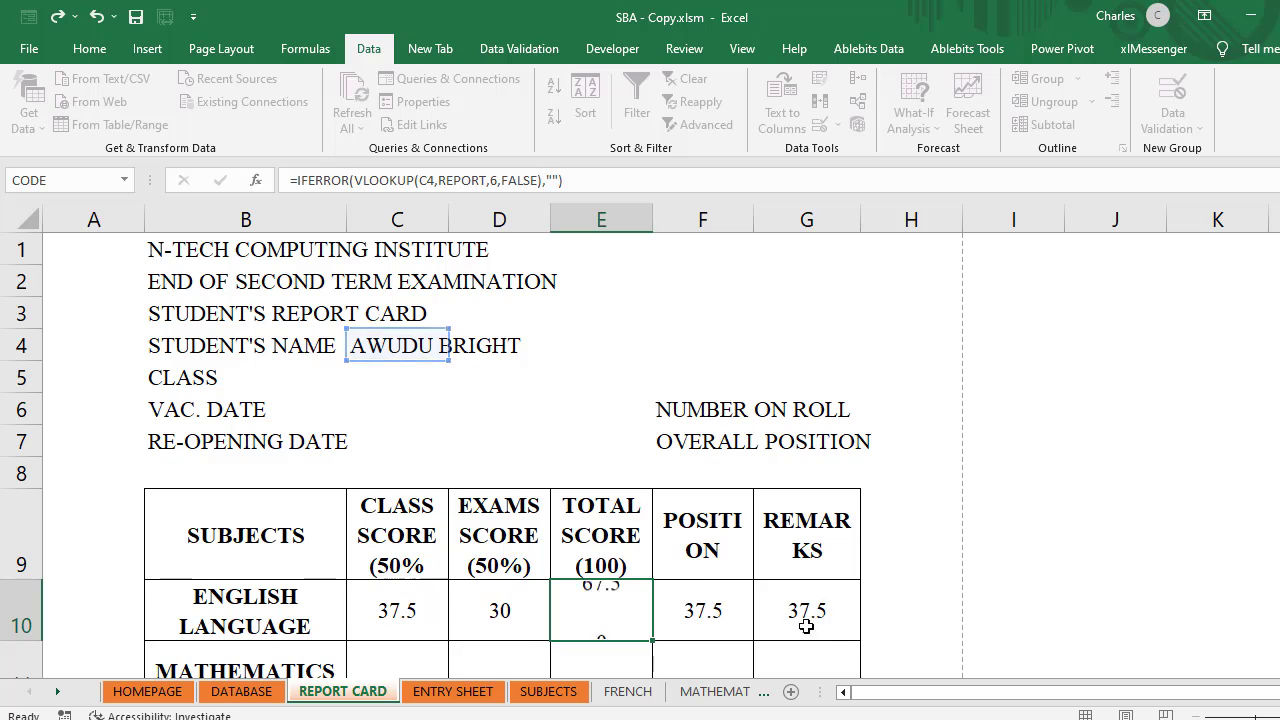
Step: Set the VLOOKUP column index in the English Language position cell F10 to 7
double_click(702, 617)
click(817, 618)
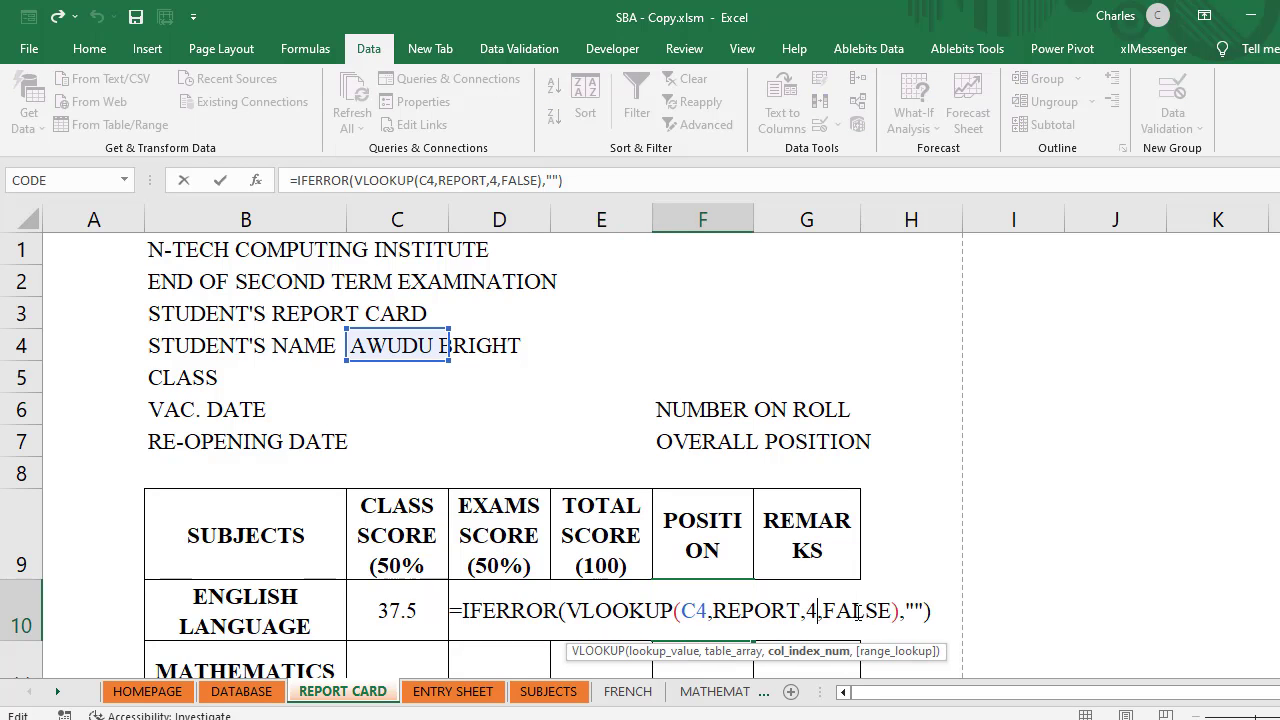
key(BackSpace)
text(7)
key(Return)
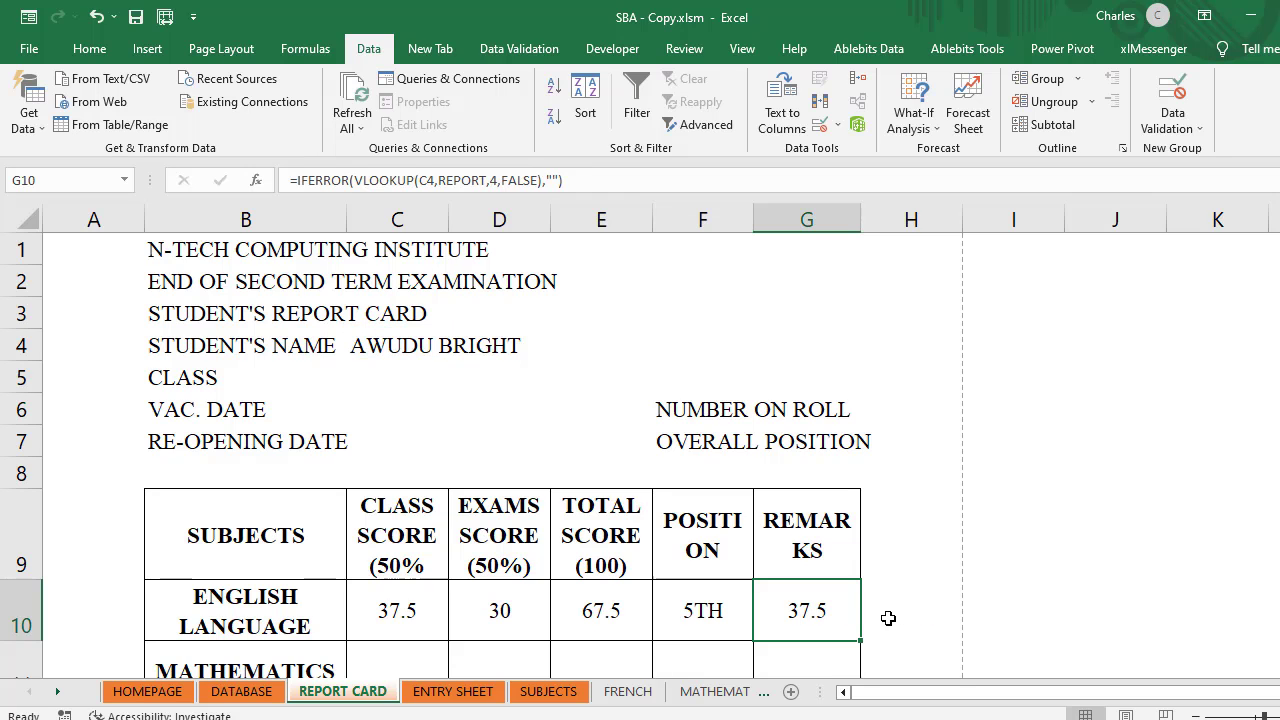
Step: Set the VLOOKUP column index in the English Language remarks cell G10 to 8
double_click(817, 613)
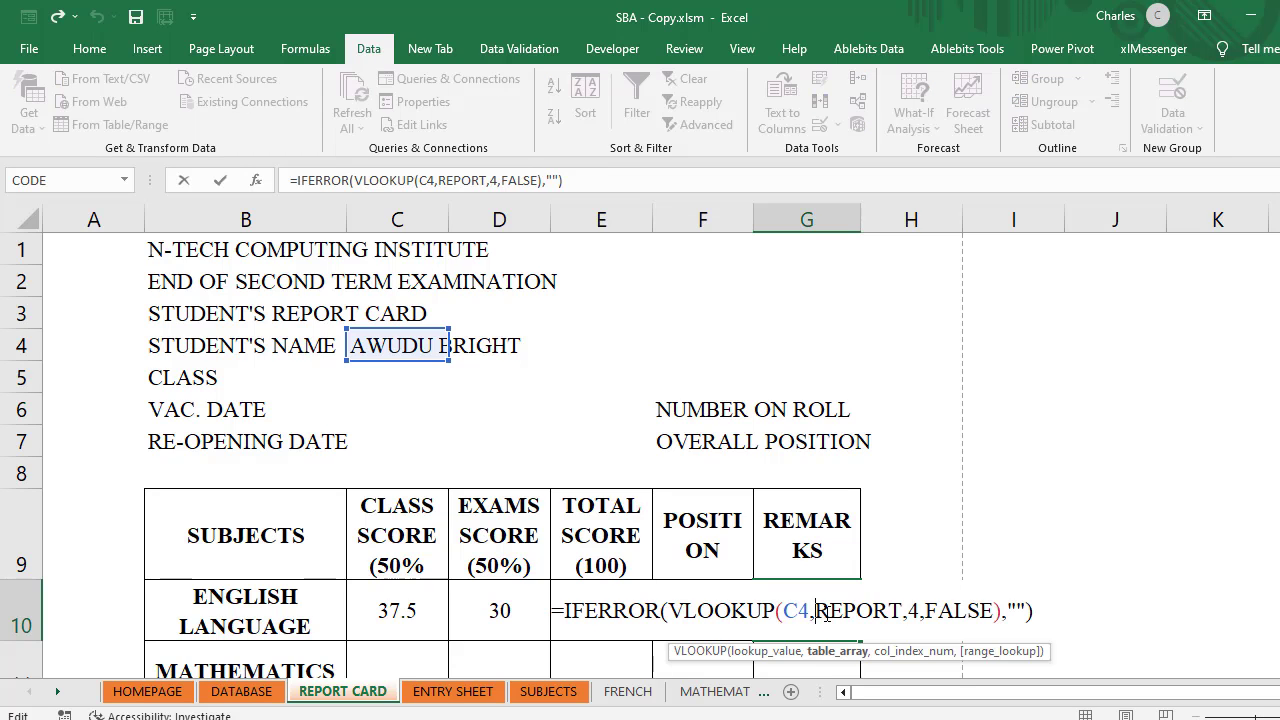
click(921, 612)
key(BackSpace)
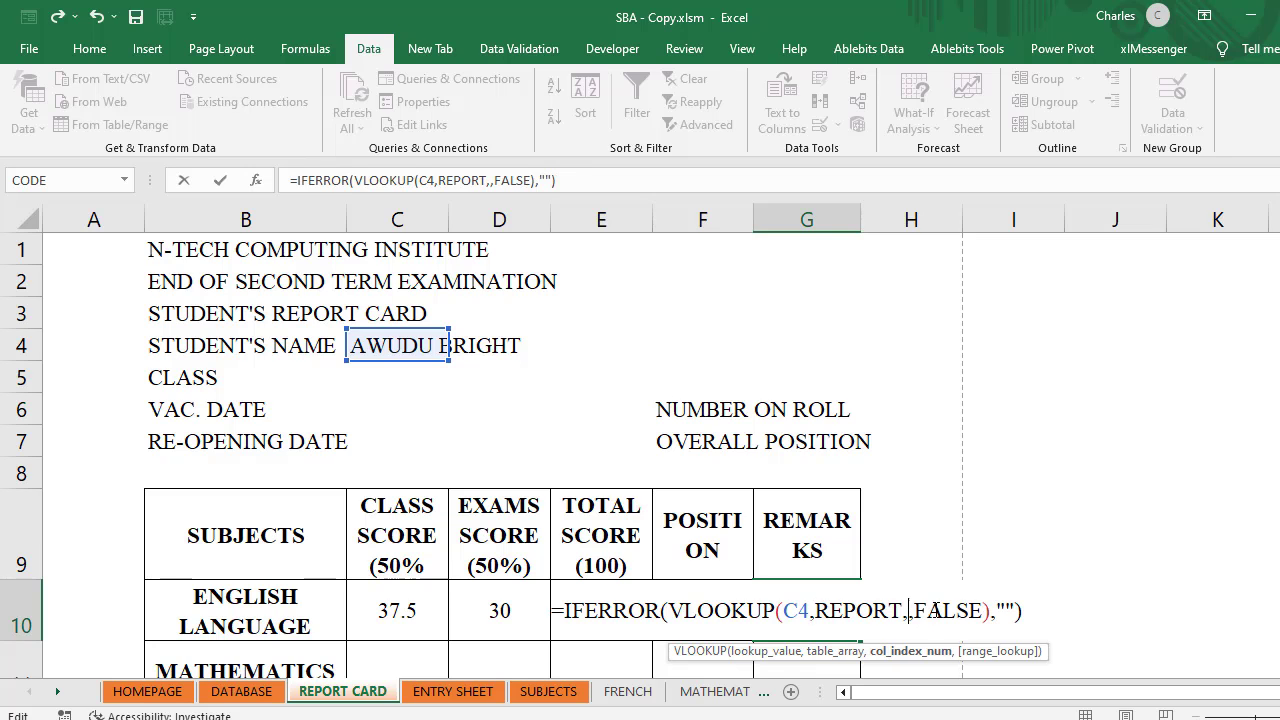
text(8)
key(Return)
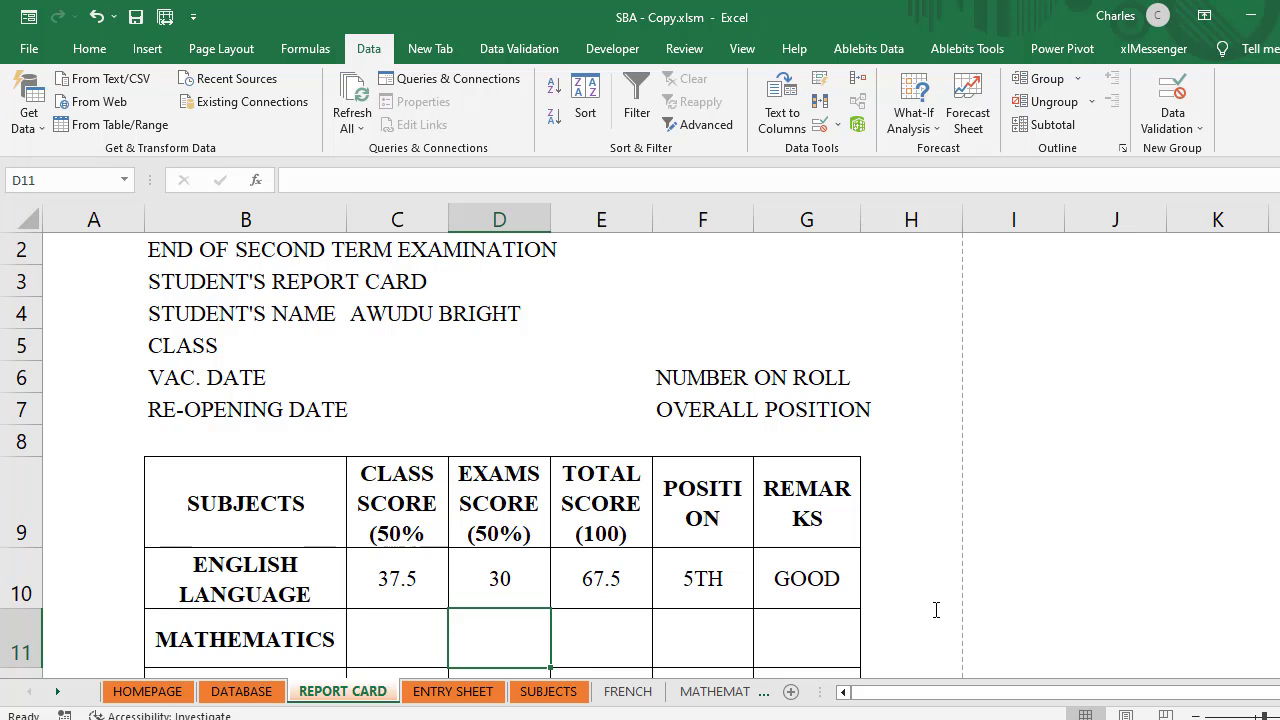
Step: Test the English Language lookups by choosing the next two students in the C4 name list, and widen the REMARKS column to fit EXCELLENT
click(460, 316)
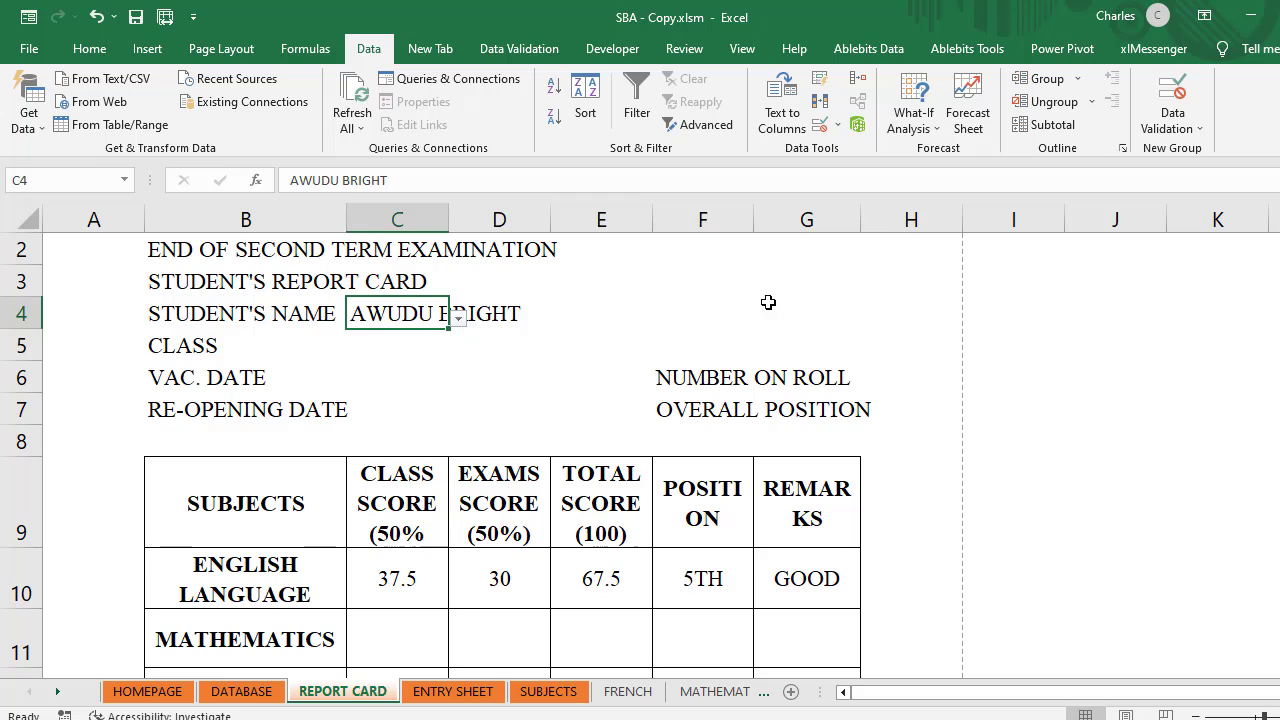
click(458, 318)
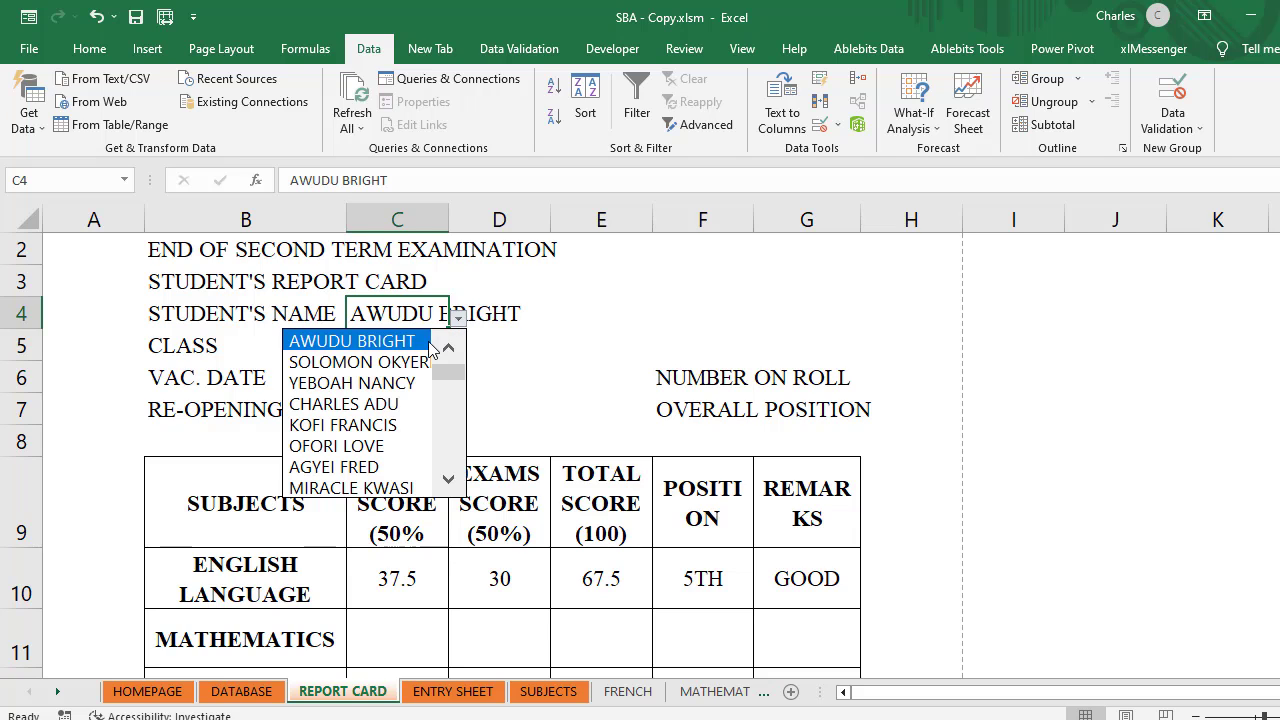
click(415, 362)
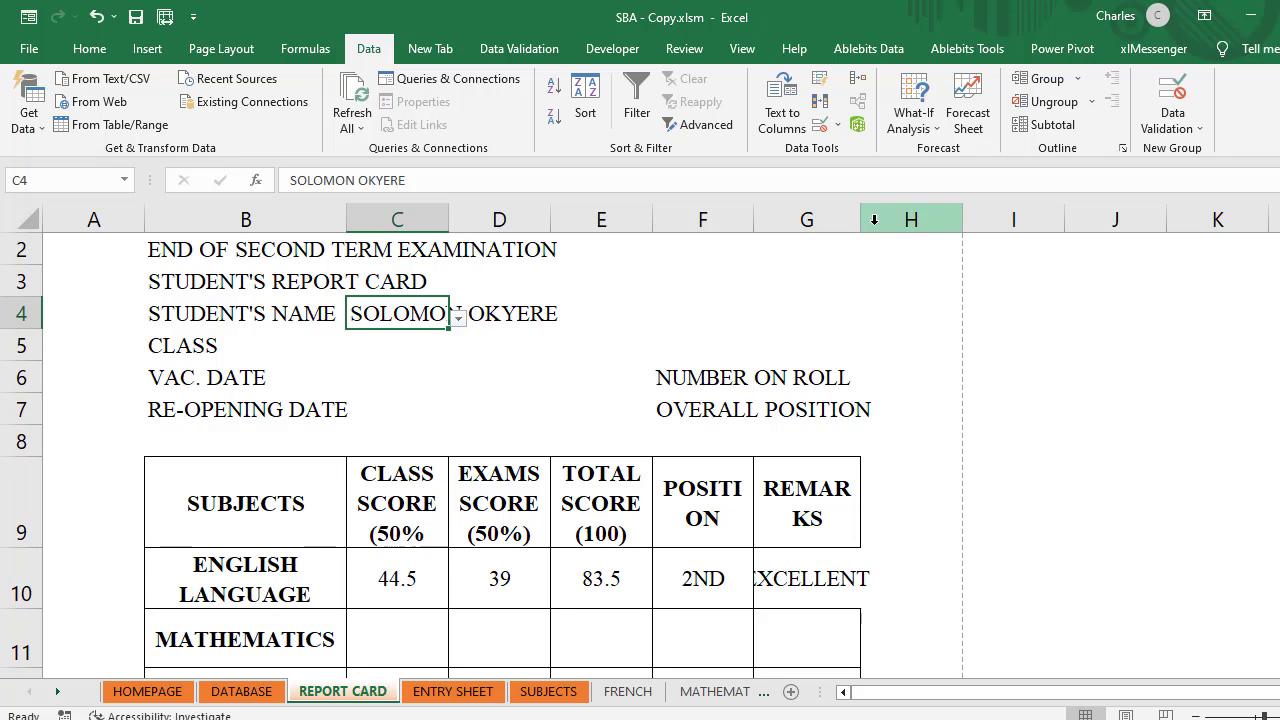
drag(862, 219, 890, 234)
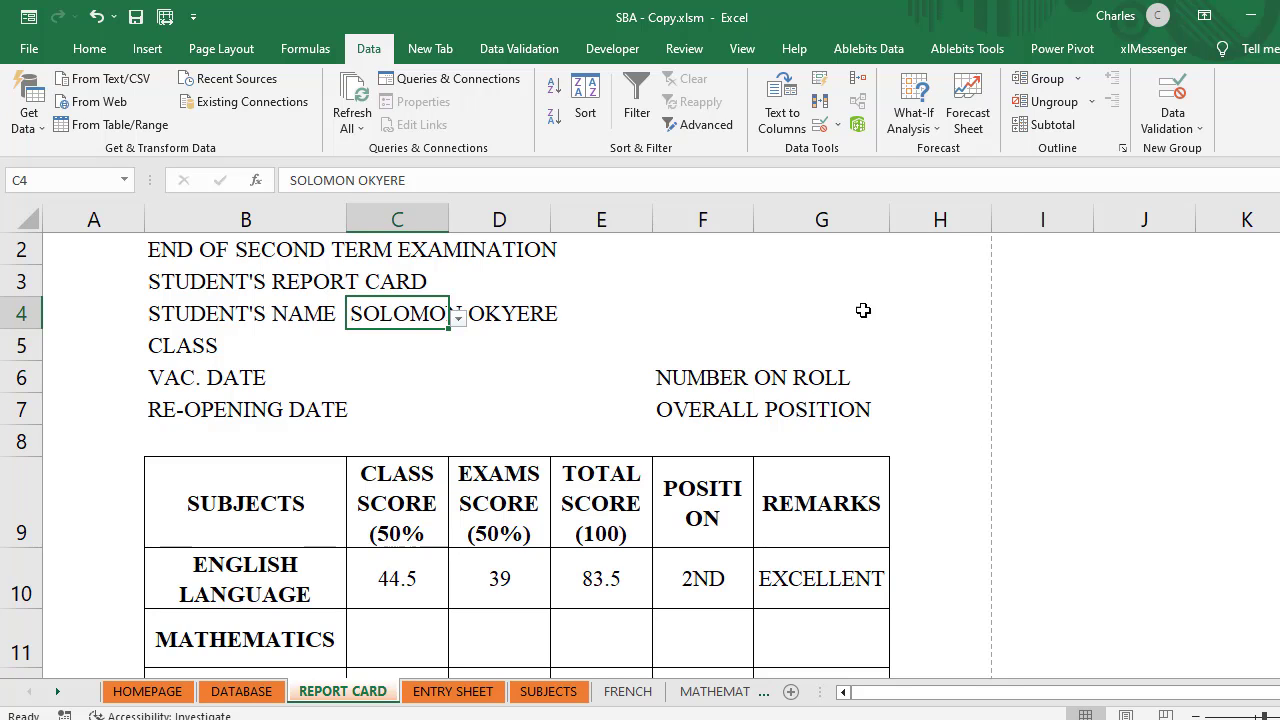
click(459, 318)
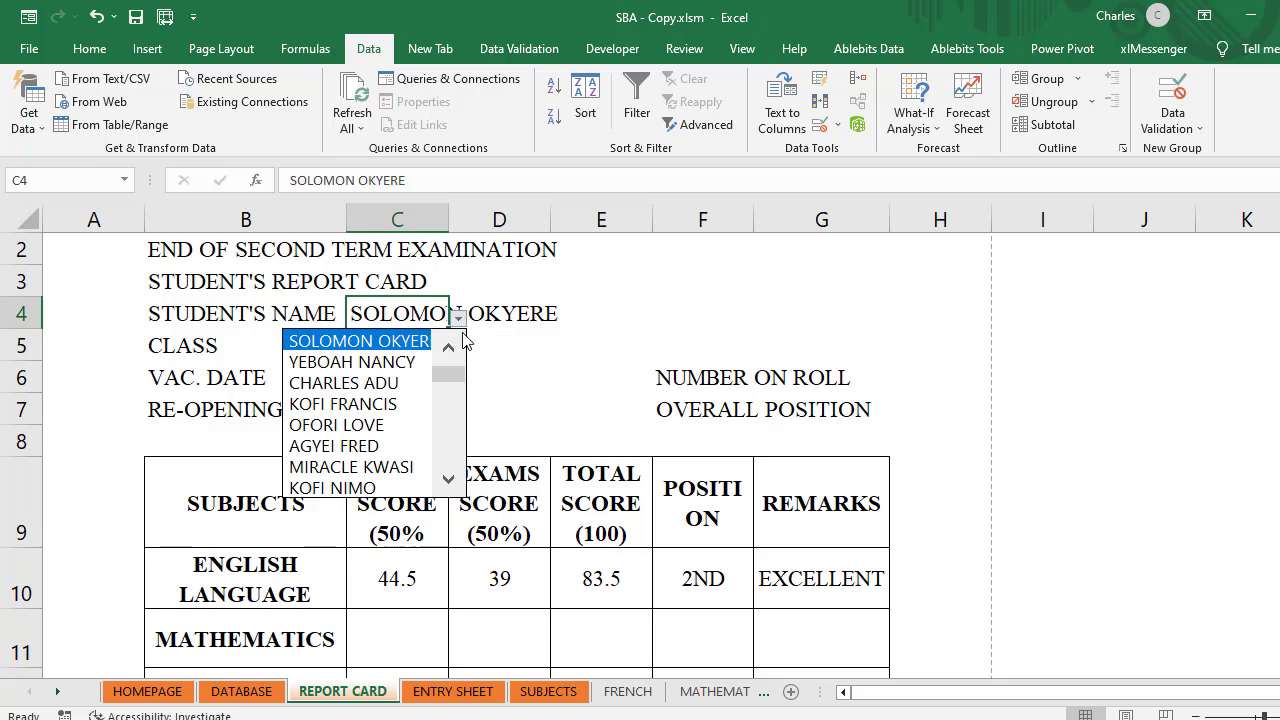
click(352, 362)
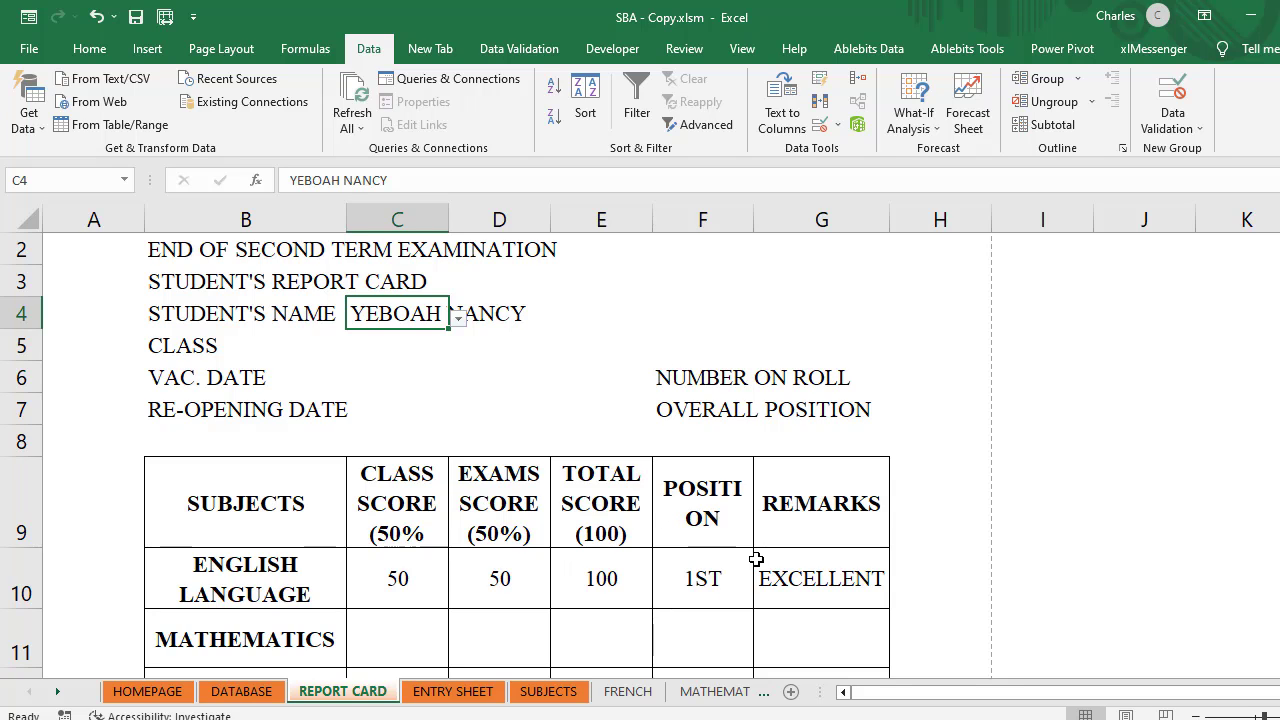
Step: Paste the formula =IFERROR(VLOOKUP(C4,REPORT,4,FALSE),"") into class score cells C11 to C15, from Mathematics to RME
scroll(450, 585, down, 1)
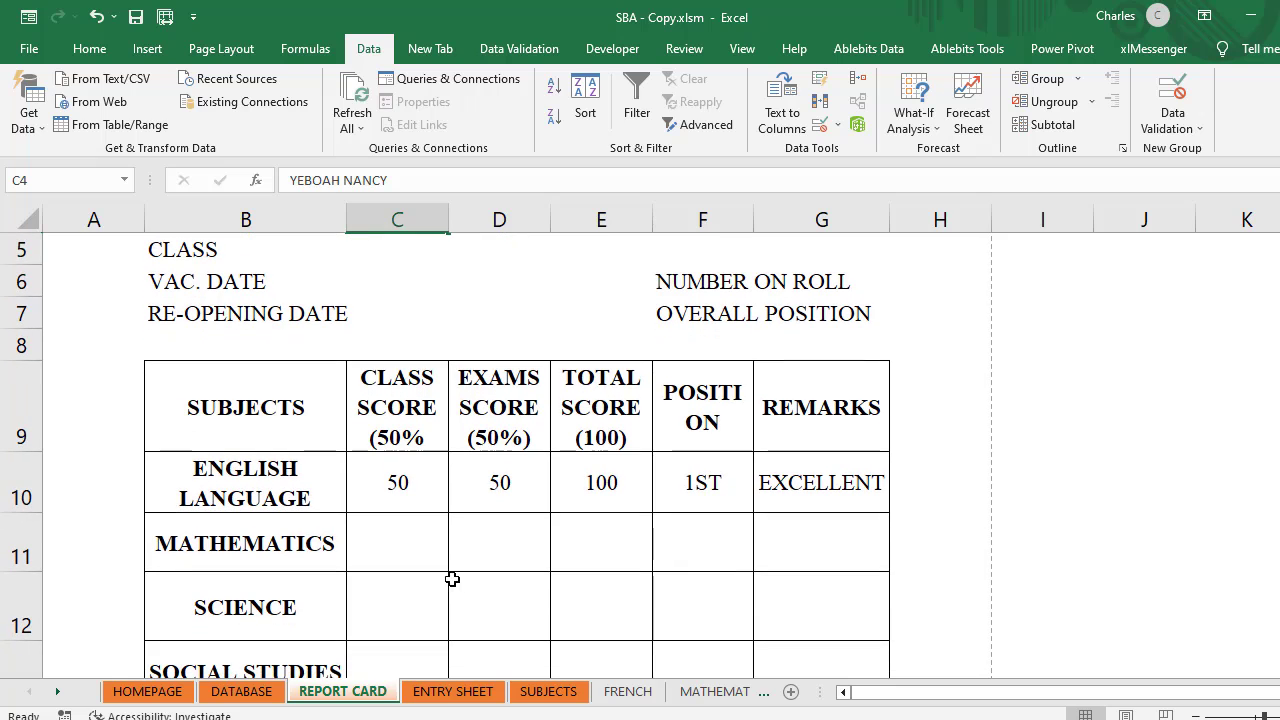
click(388, 540)
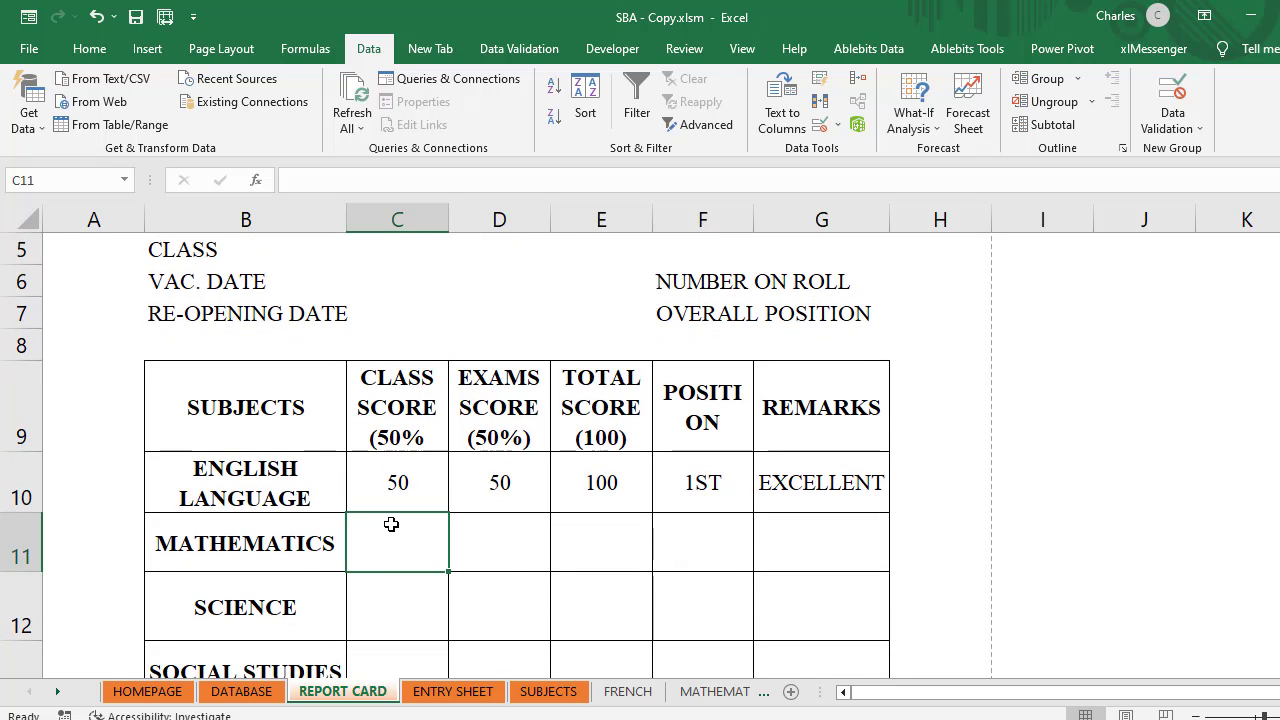
text(50)
key(Down)
text(50)
key(Down)
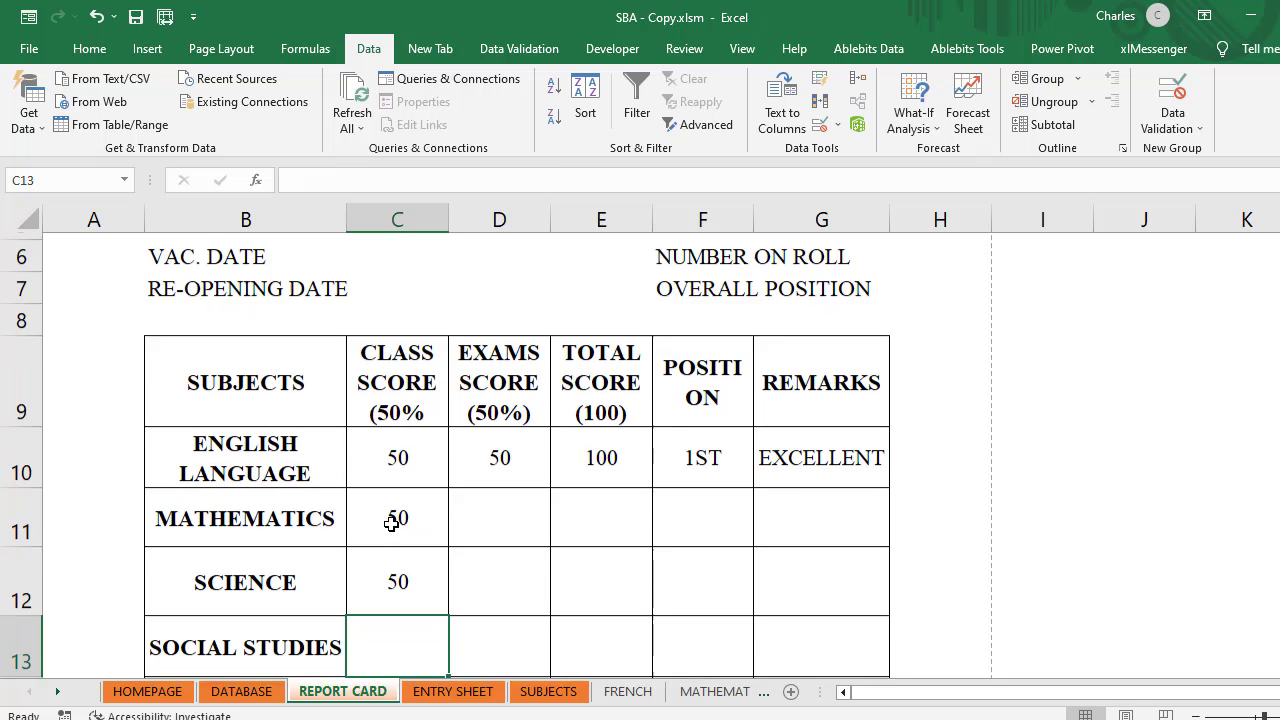
key(ctrl+v)
key(Down)
key(ctrl+v)
key(Down)
key(ctrl+v)
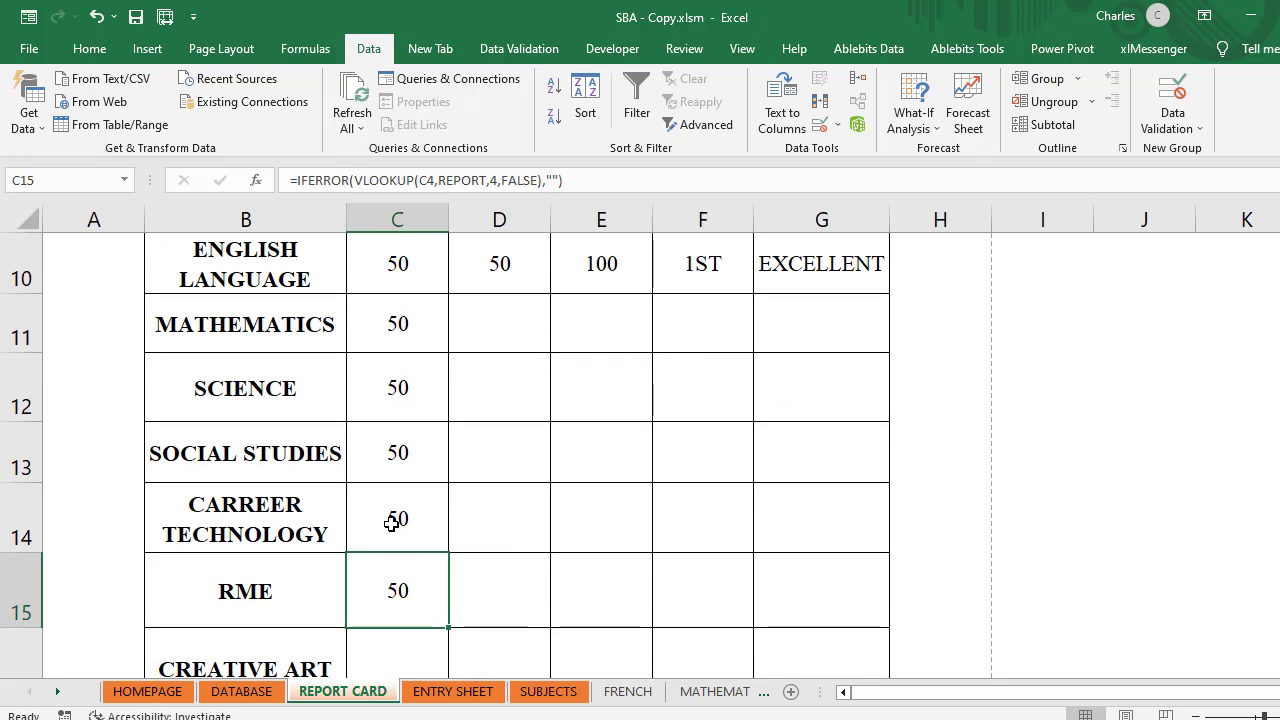
key(ctrl+Down)
text(50)
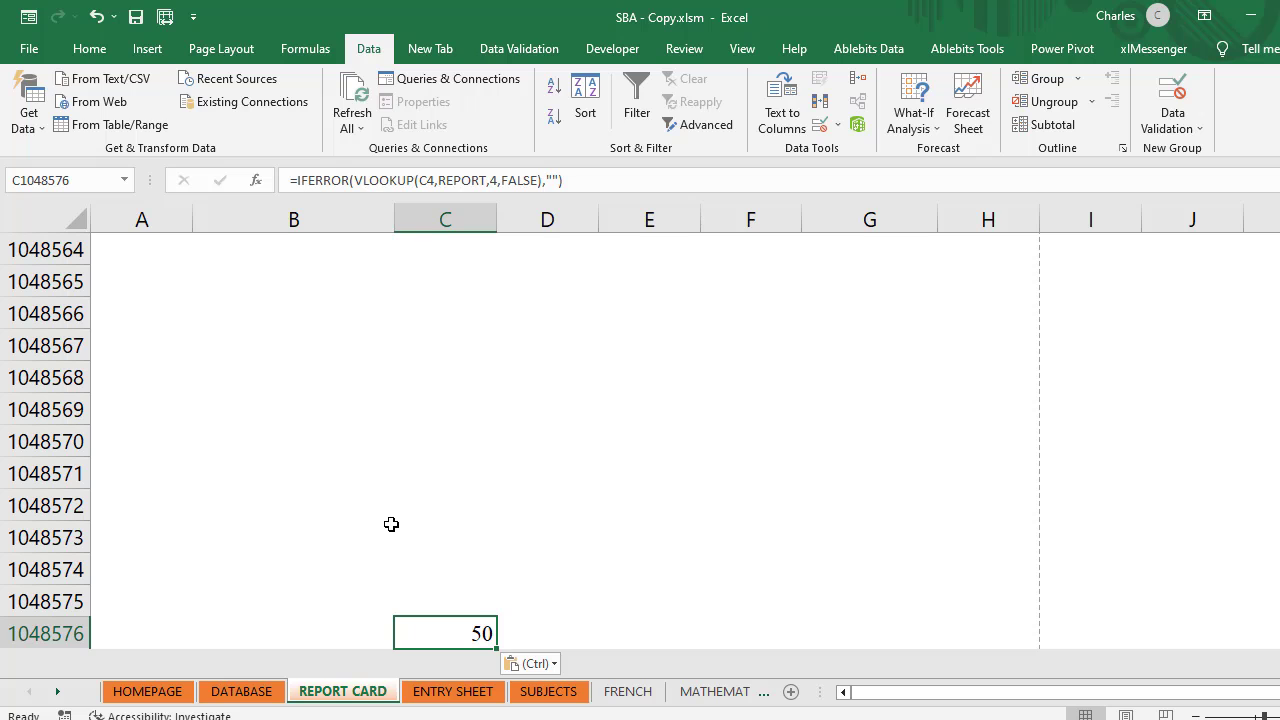
key(ctrl+z)
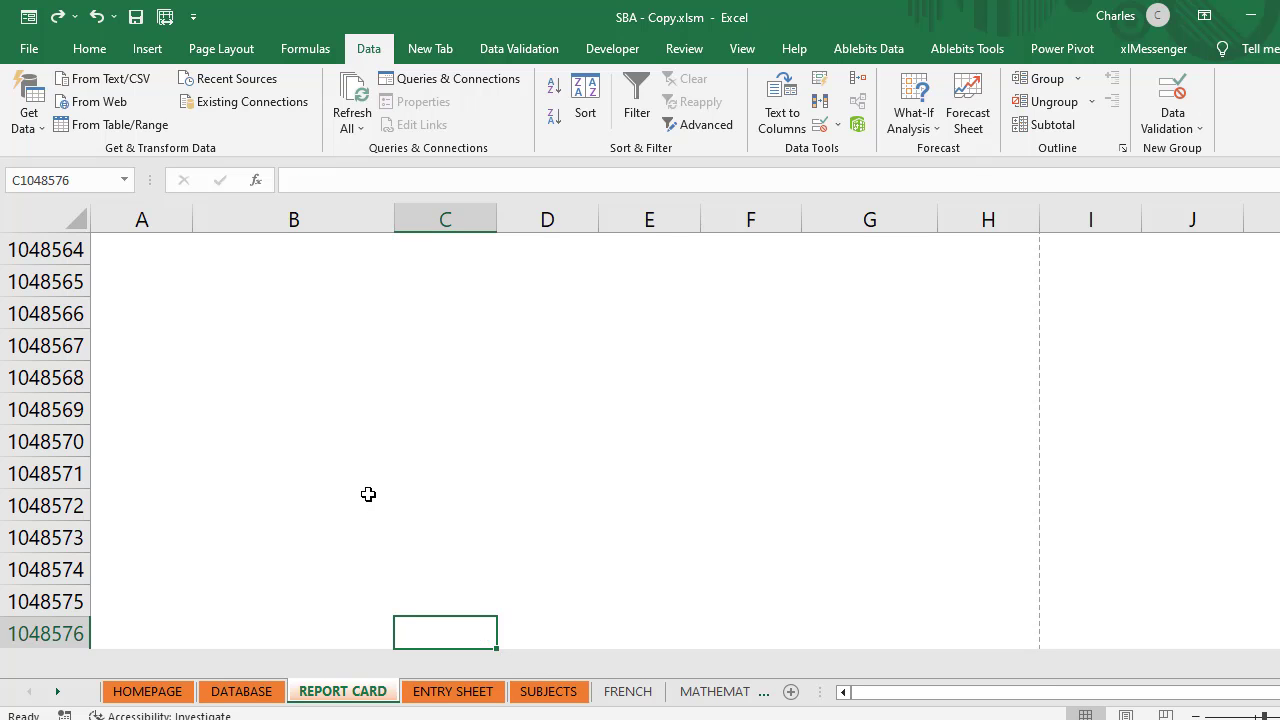
scroll(462, 268, up, 20)
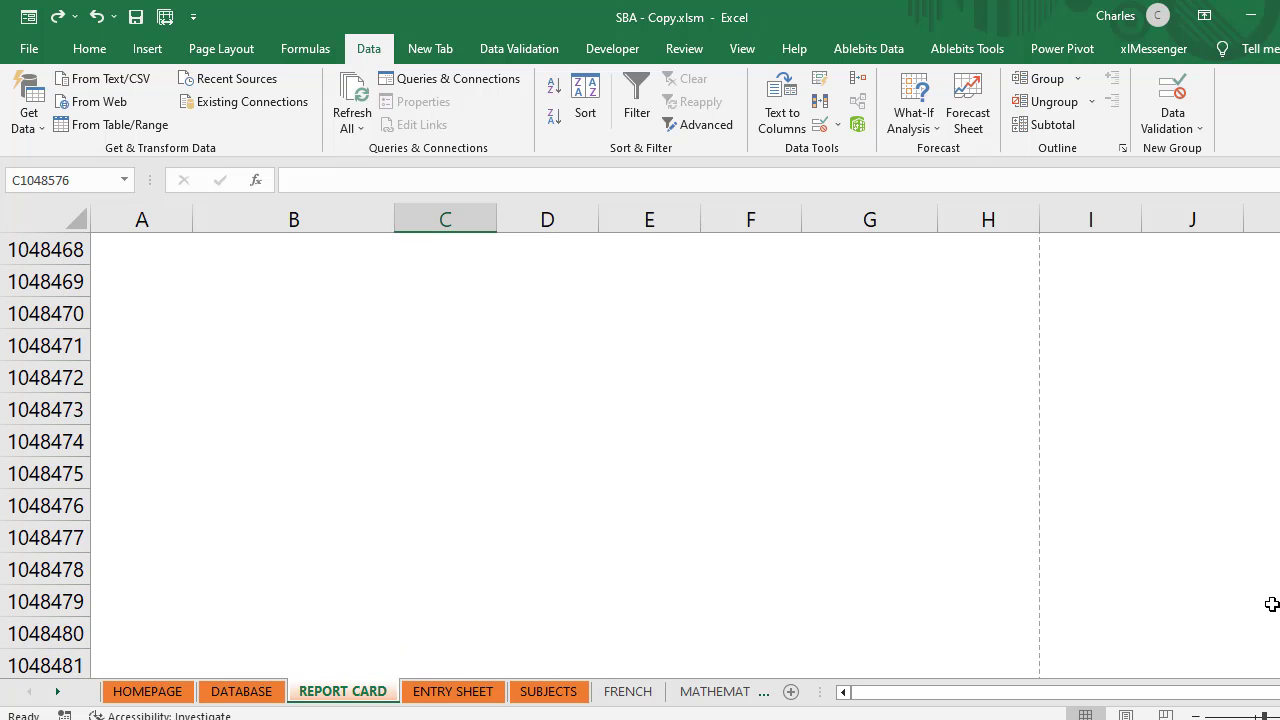
drag(1279, 652, 1279, 245)
scroll(325, 582, down, 6)
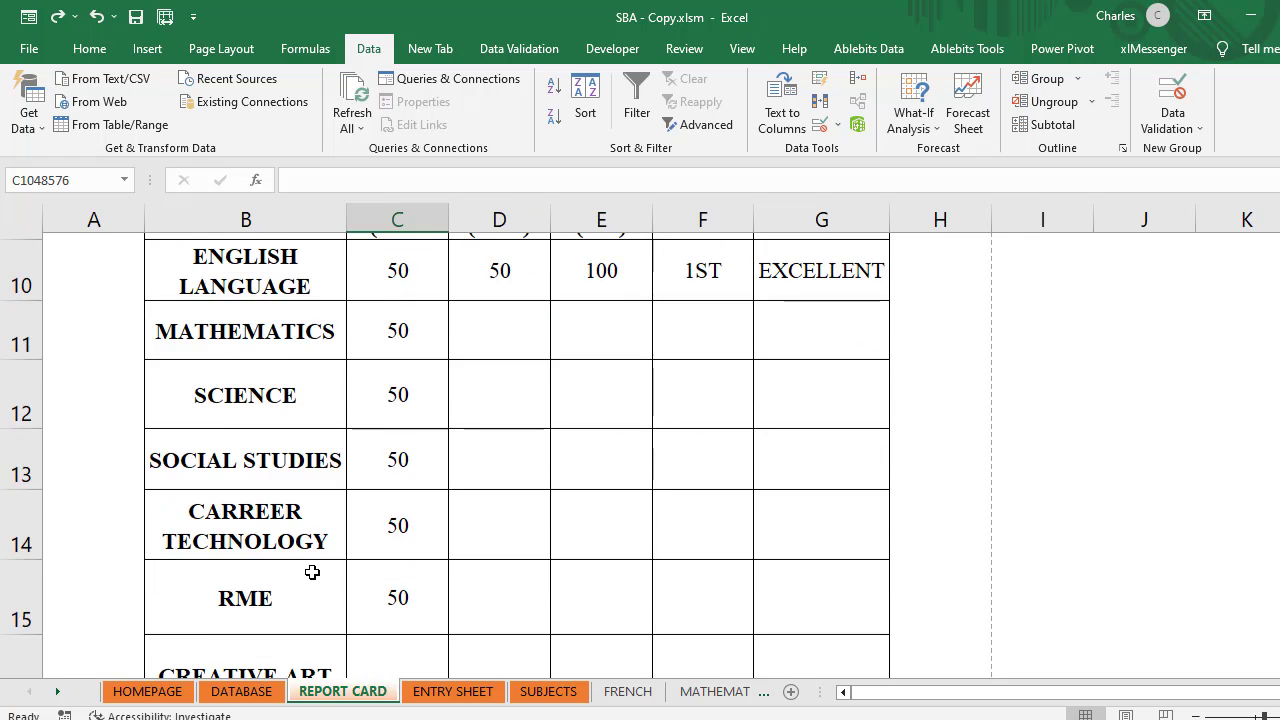
scroll(327, 516, up, 1)
scroll(327, 516, up, 2)
Step: Paste the same class score lookup formula into C16, C17 and C18 for Creative Art, Ghanaian Language and Computing
click(395, 485)
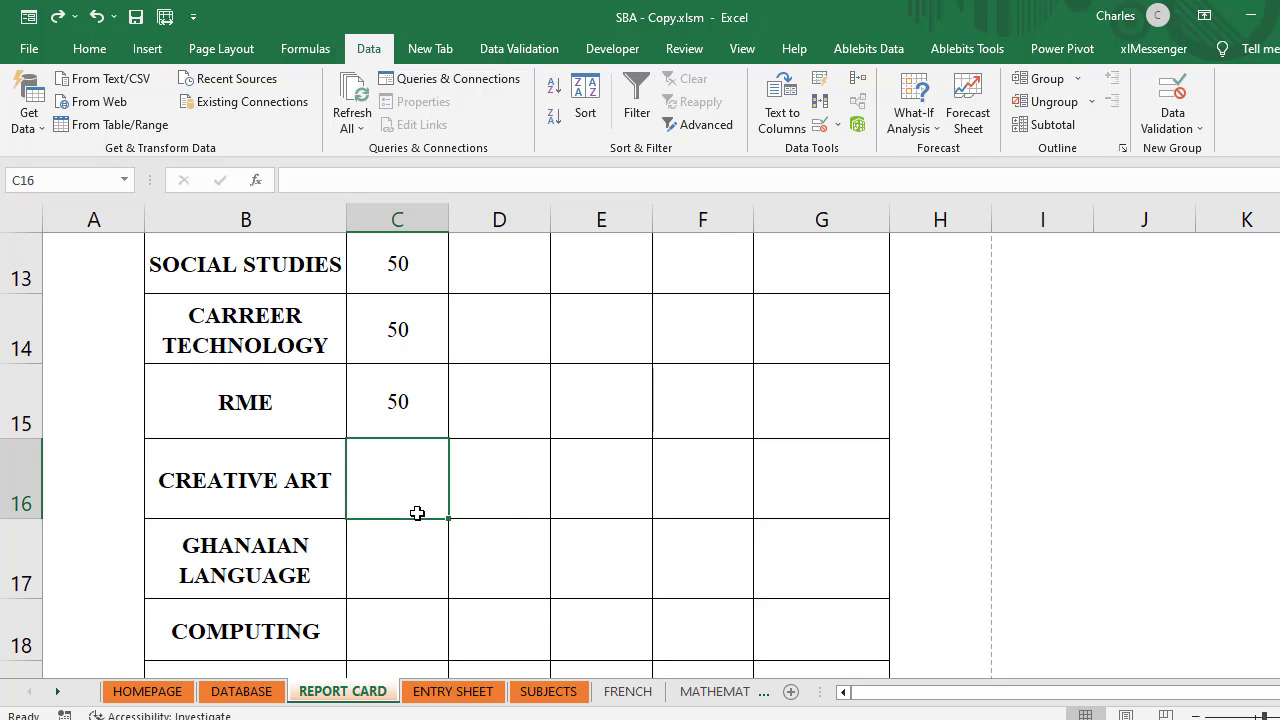
text(=IFERROR(VLOOKUP(C4,REPORT,4,FALSE),""))
key(ctrl)
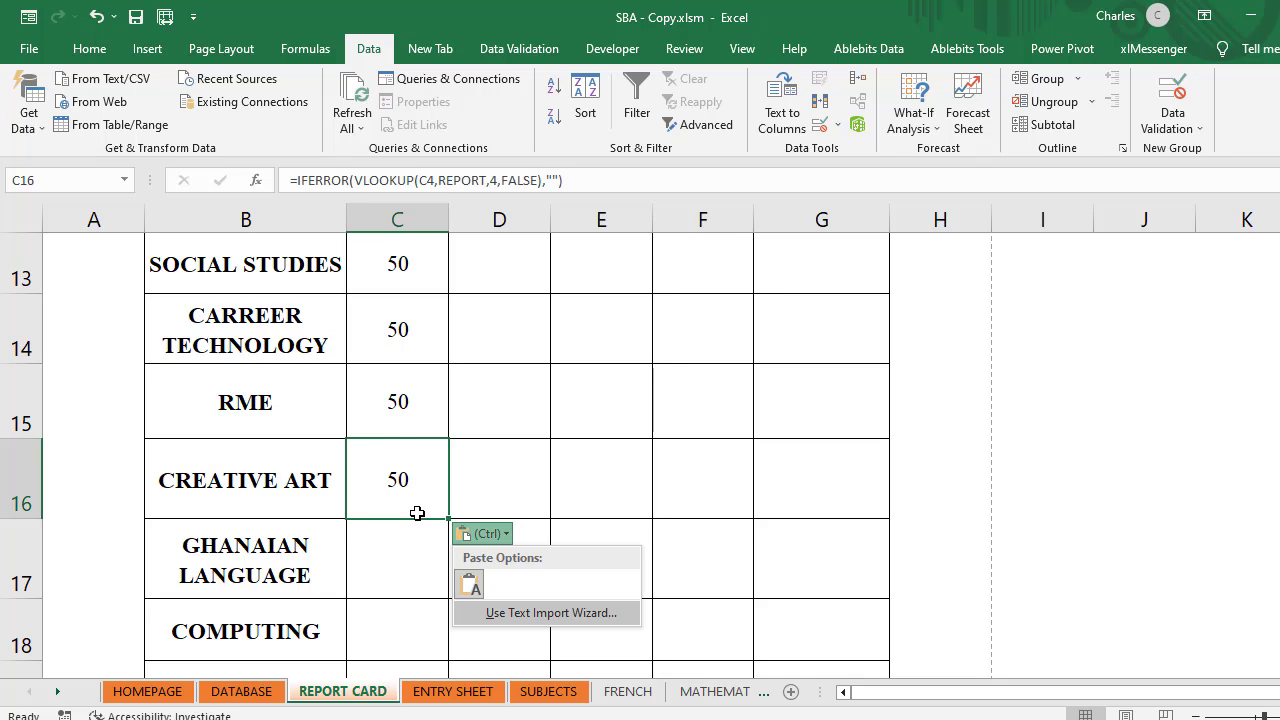
key(Escape)
key(Down)
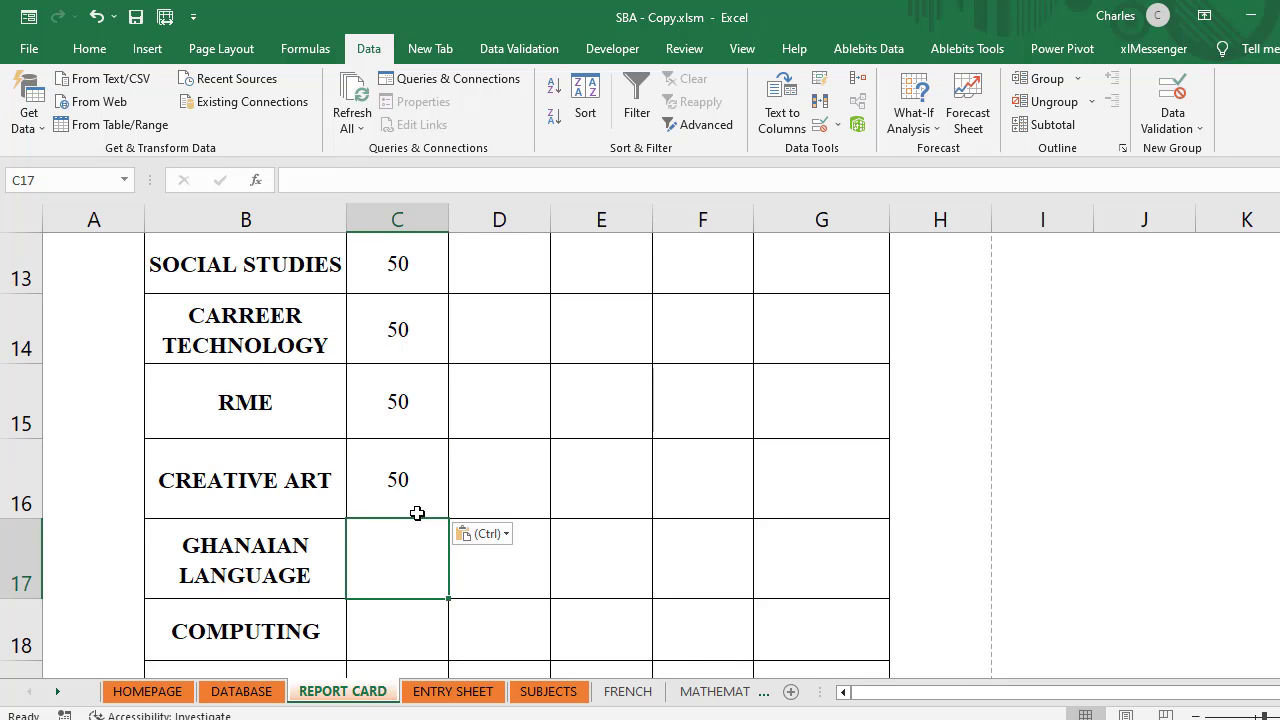
key(ctrl+v)
key(Down)
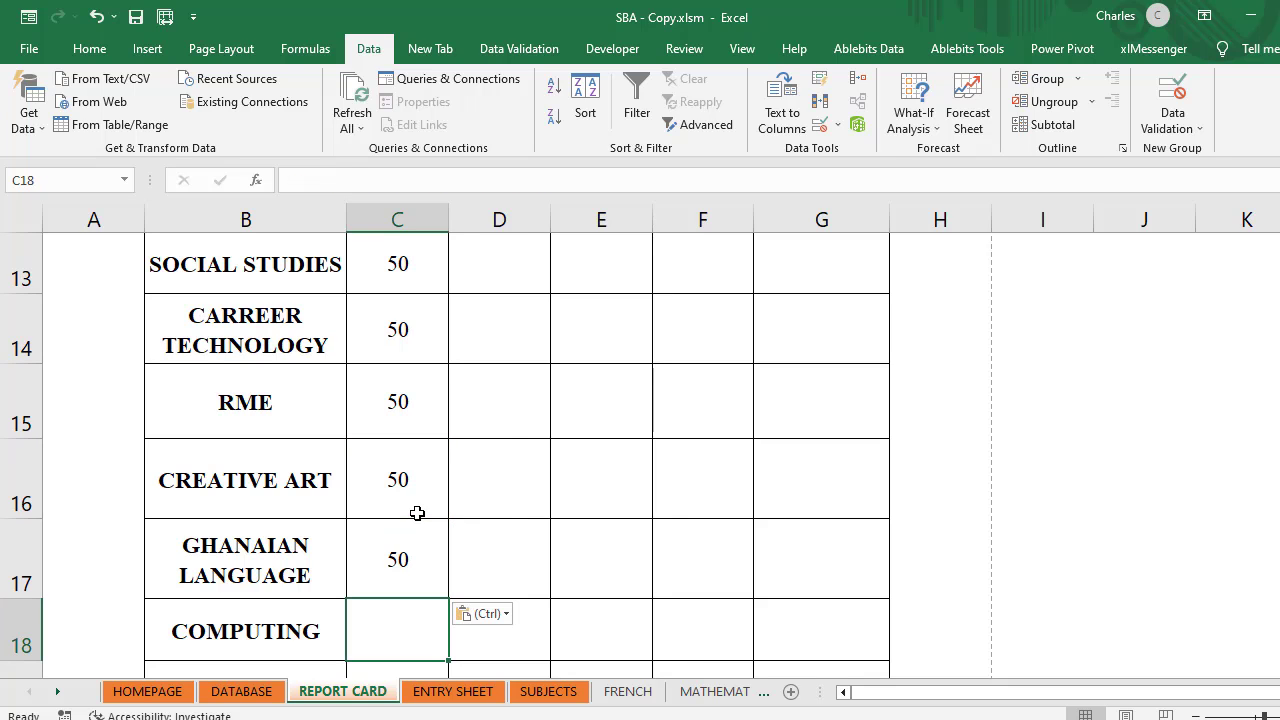
key(ctrl+v)
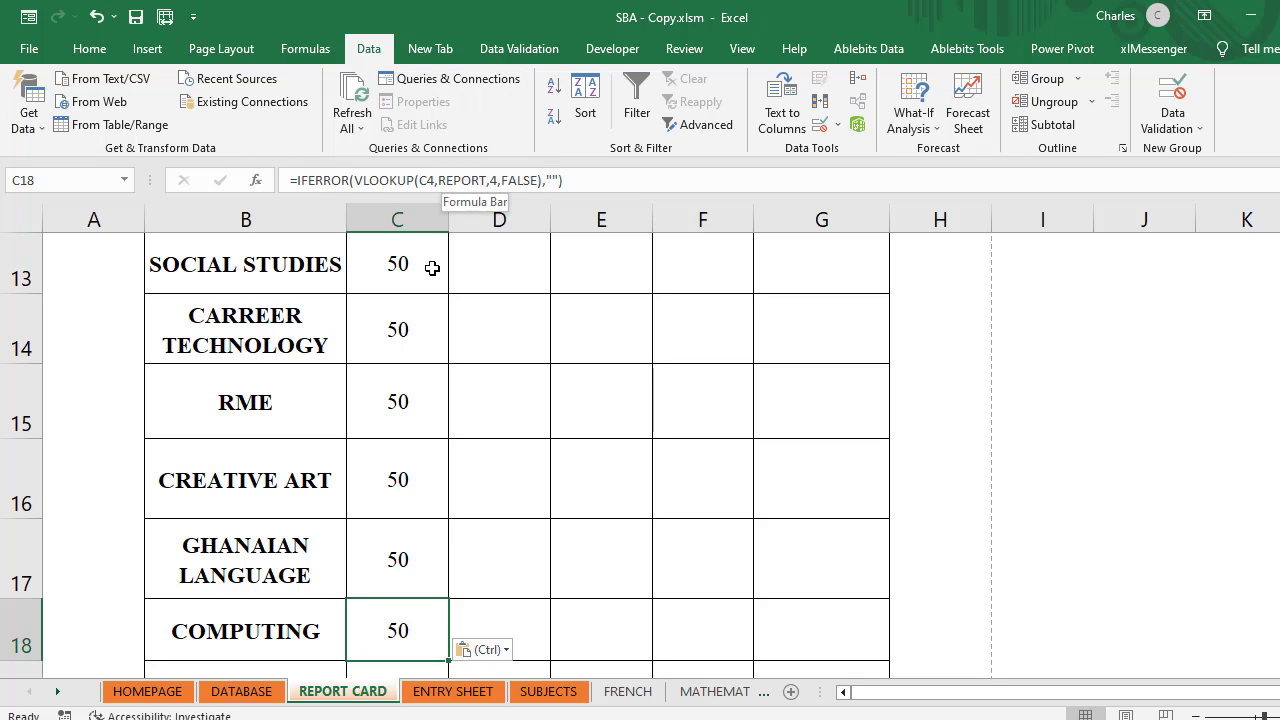
Step: Paste the column-4 REPORT lookup formula unchanged into exams score cells D11 to D18, from Mathematics to Computing
scroll(468, 330, up, 2)
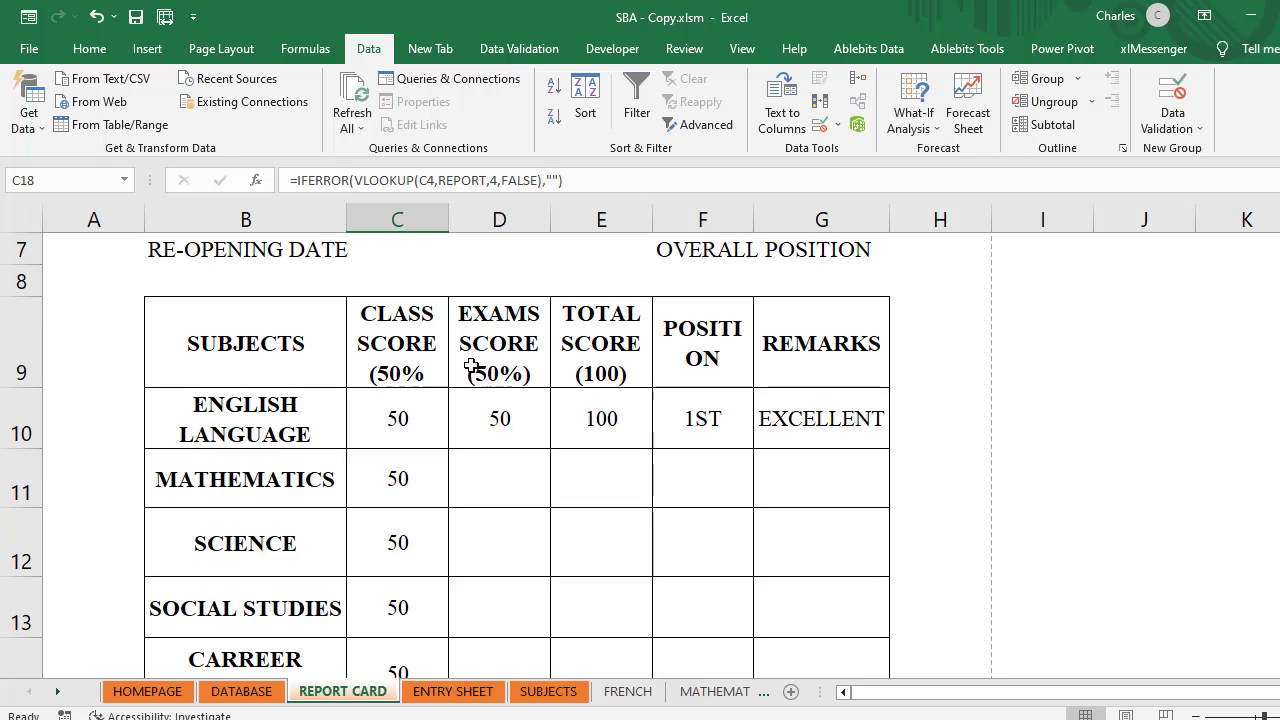
click(500, 480)
key(ctrl+v)
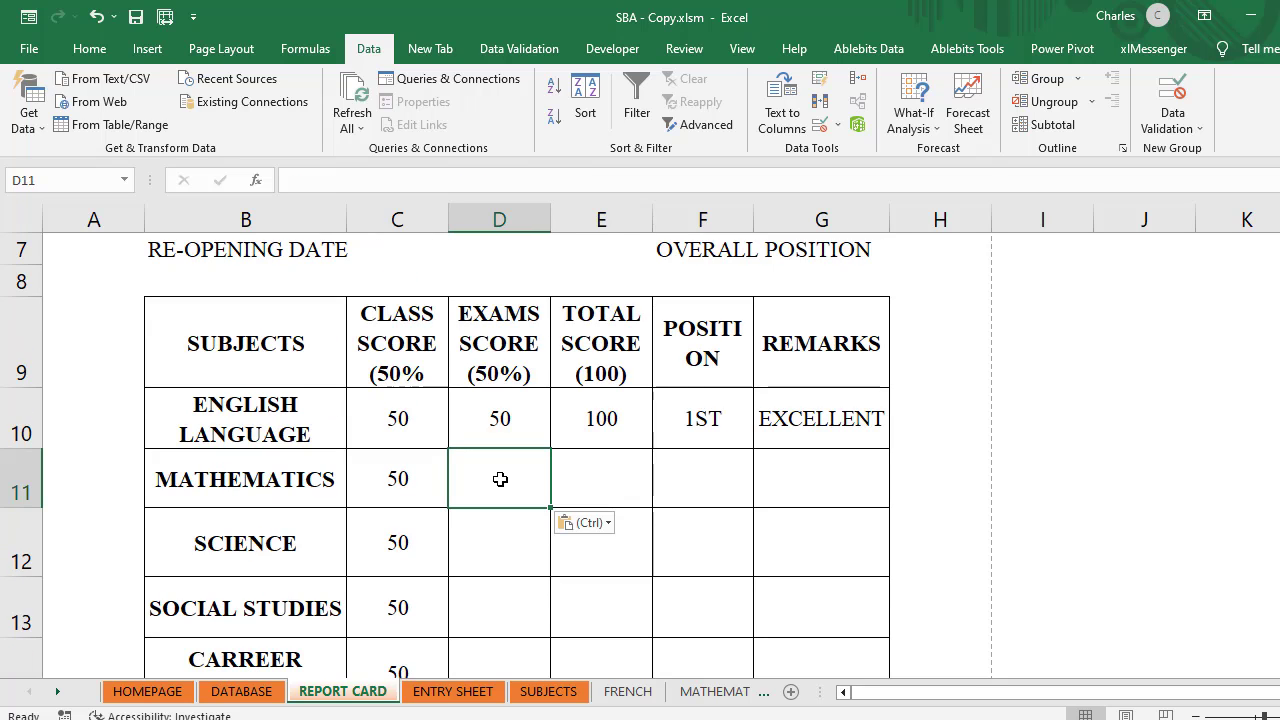
key(Down)
key(ctrl+v)
key(Down)
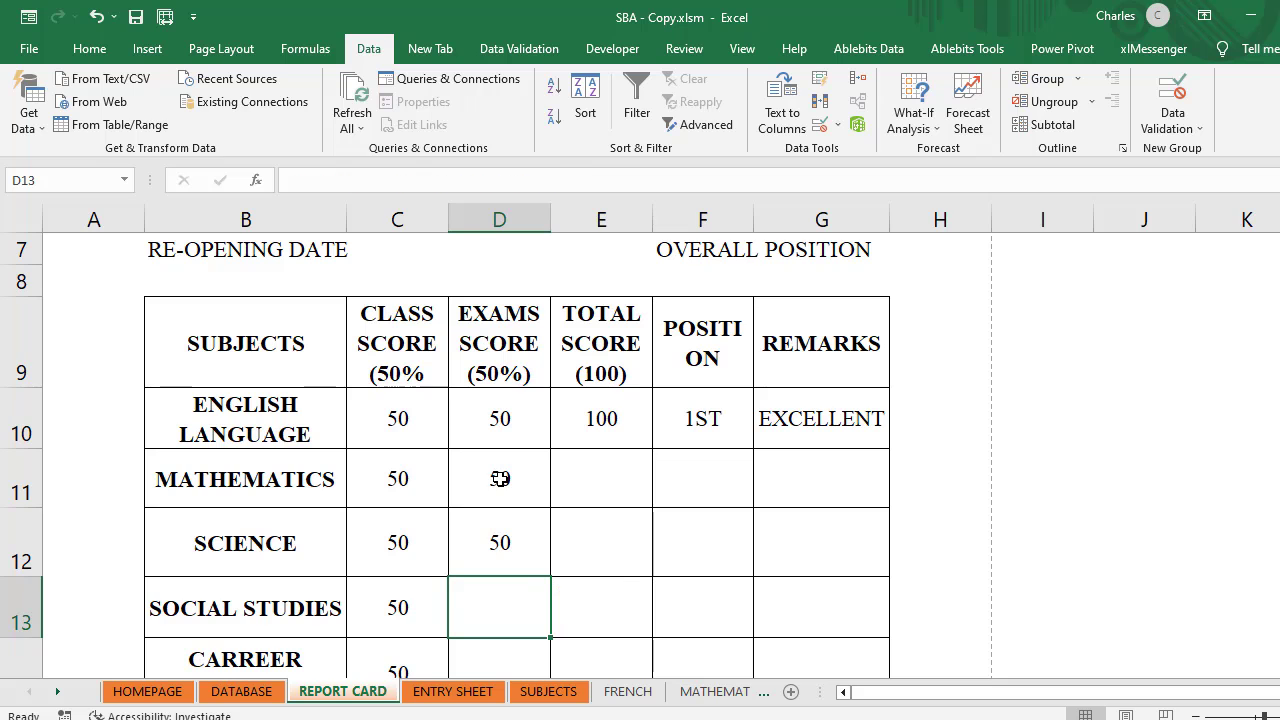
key(ctrl+v)
key(Down)
key(ctrl+v)
key(Down)
key(ctrl+v)
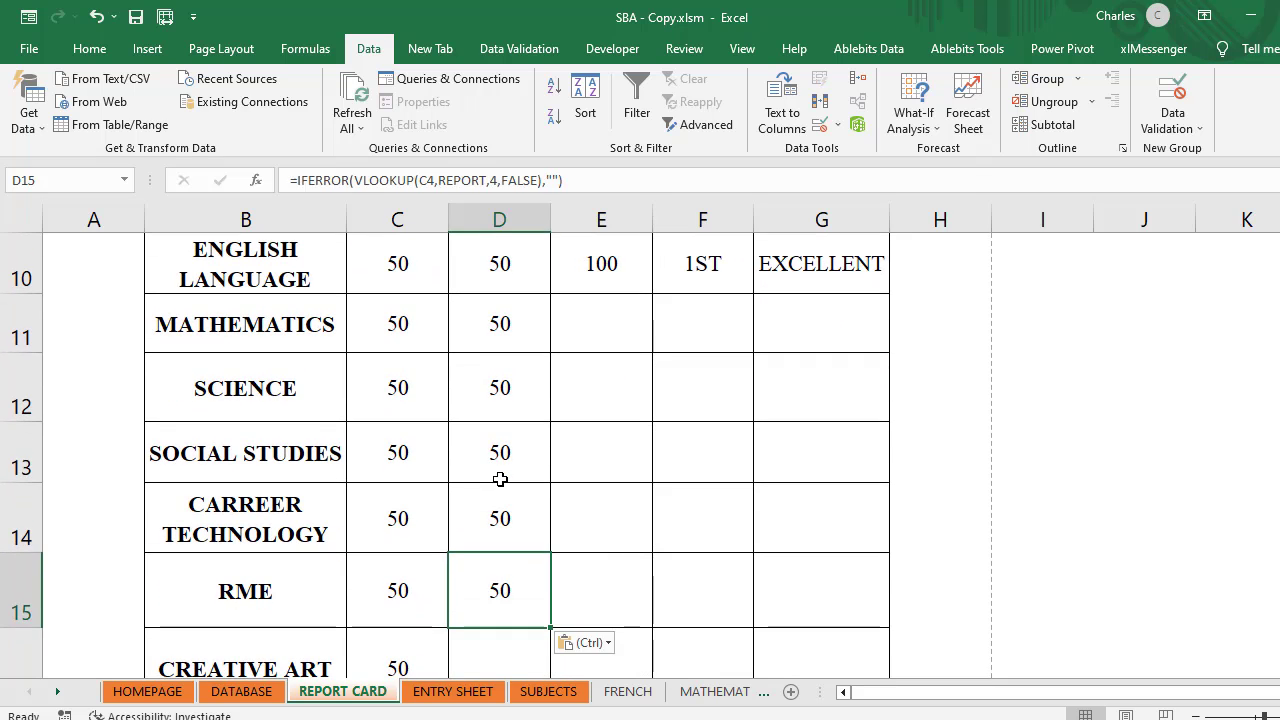
key(Down)
key(ctrl+v)
key(Down)
key(ctrl+v)
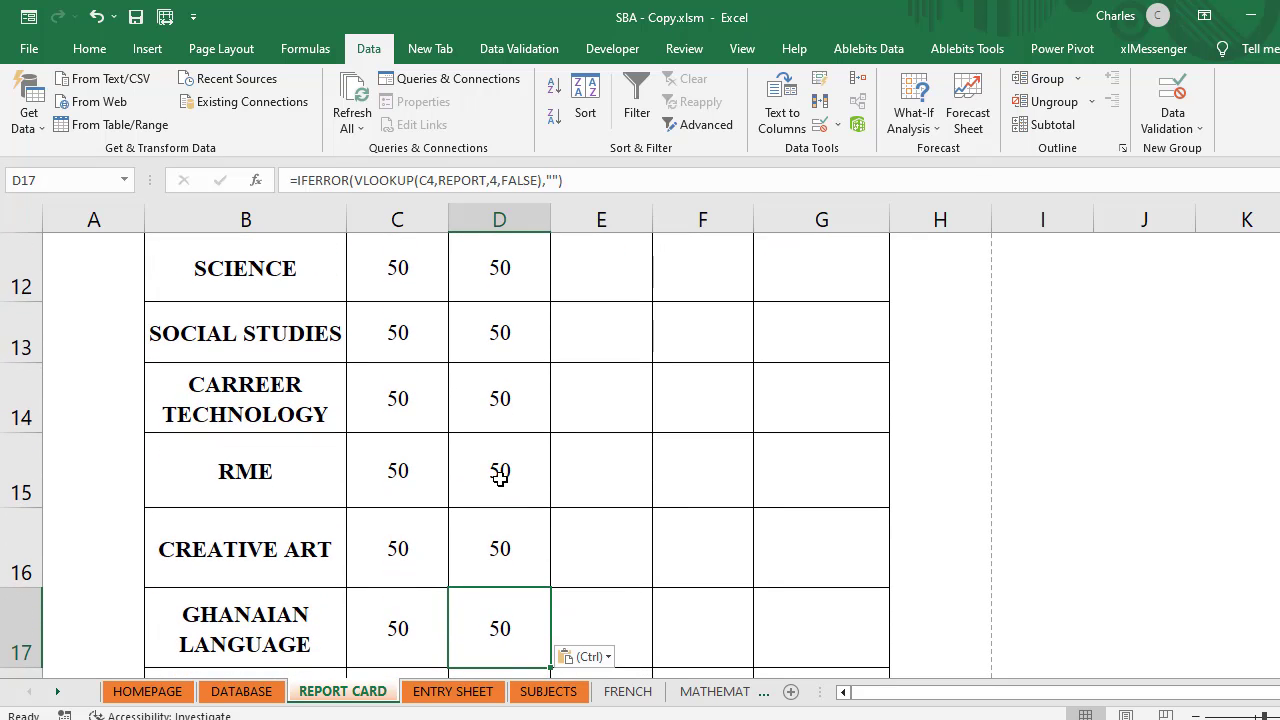
key(Down)
key(ctrl+v)
Step: Paste the column-4 REPORT lookup formula unchanged into total score cells E11 to E18, covering Mathematics to Computing
key(Right)
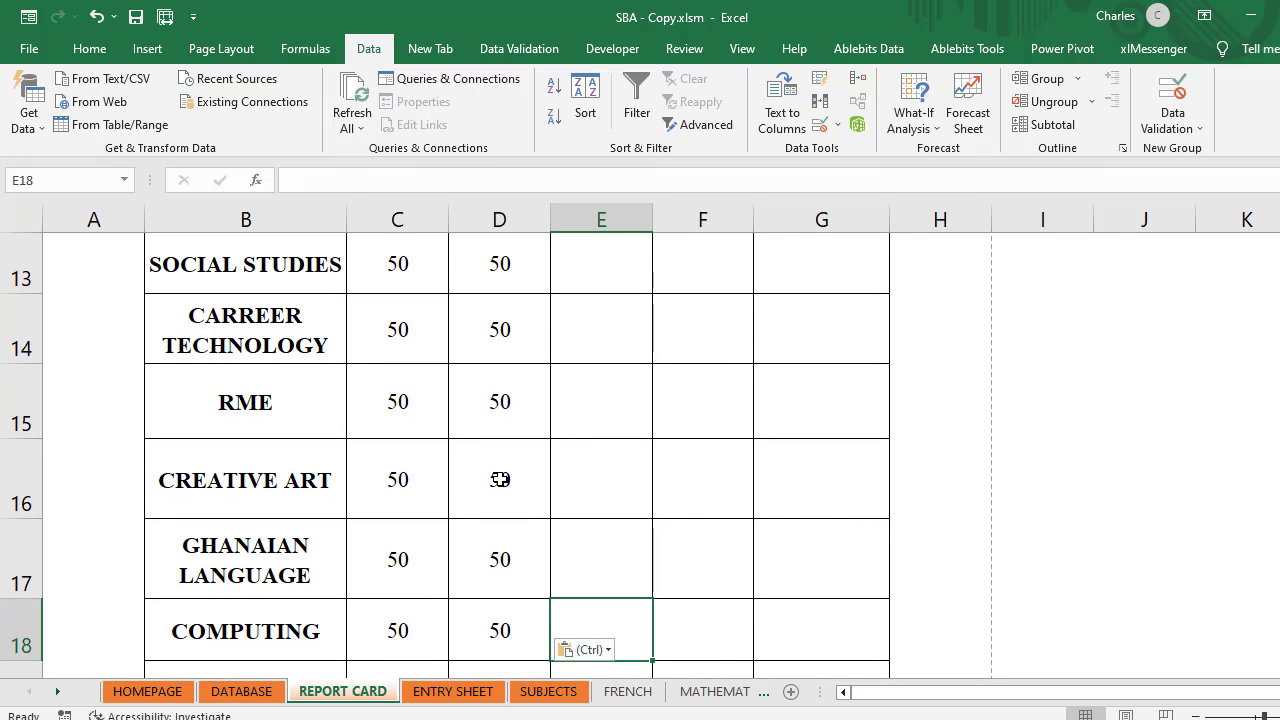
key(ctrl+v)
key(Up)
key(ctrl+v)
key(Up)
key(ctrl+v)
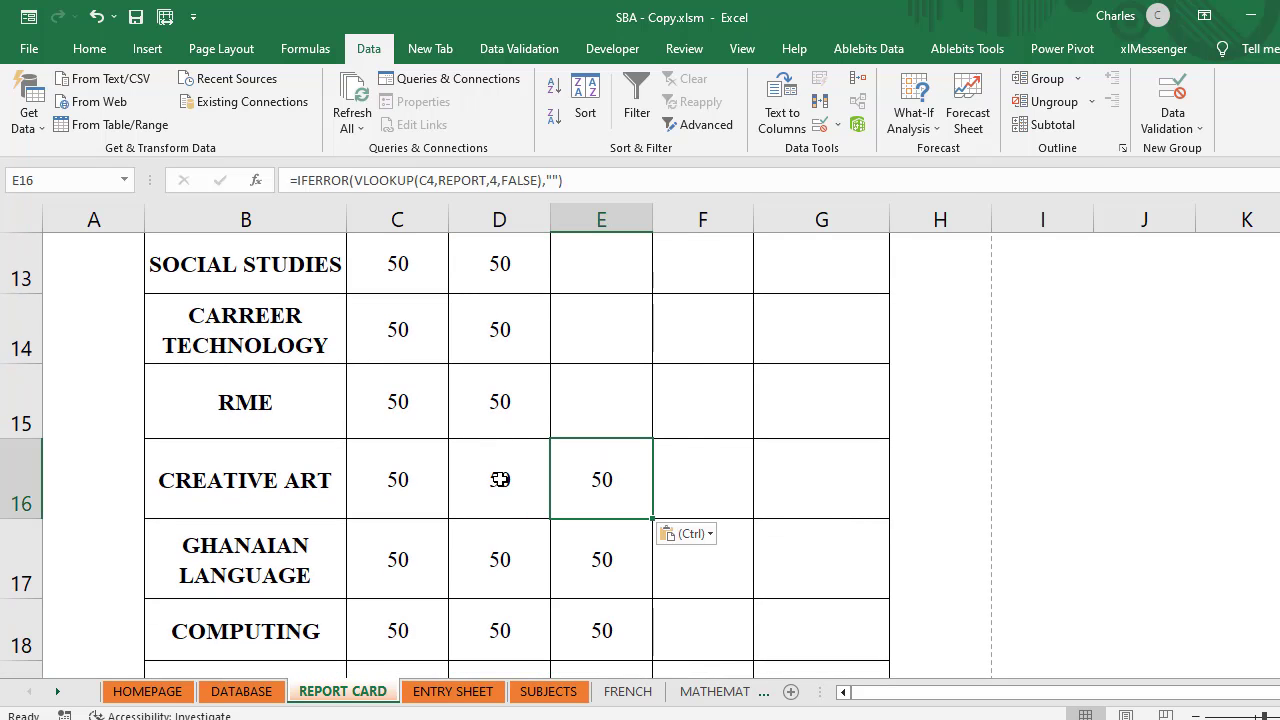
key(Up)
key(ctrl+v)
key(Up)
key(ctrl+v)
key(Up)
key(Up)
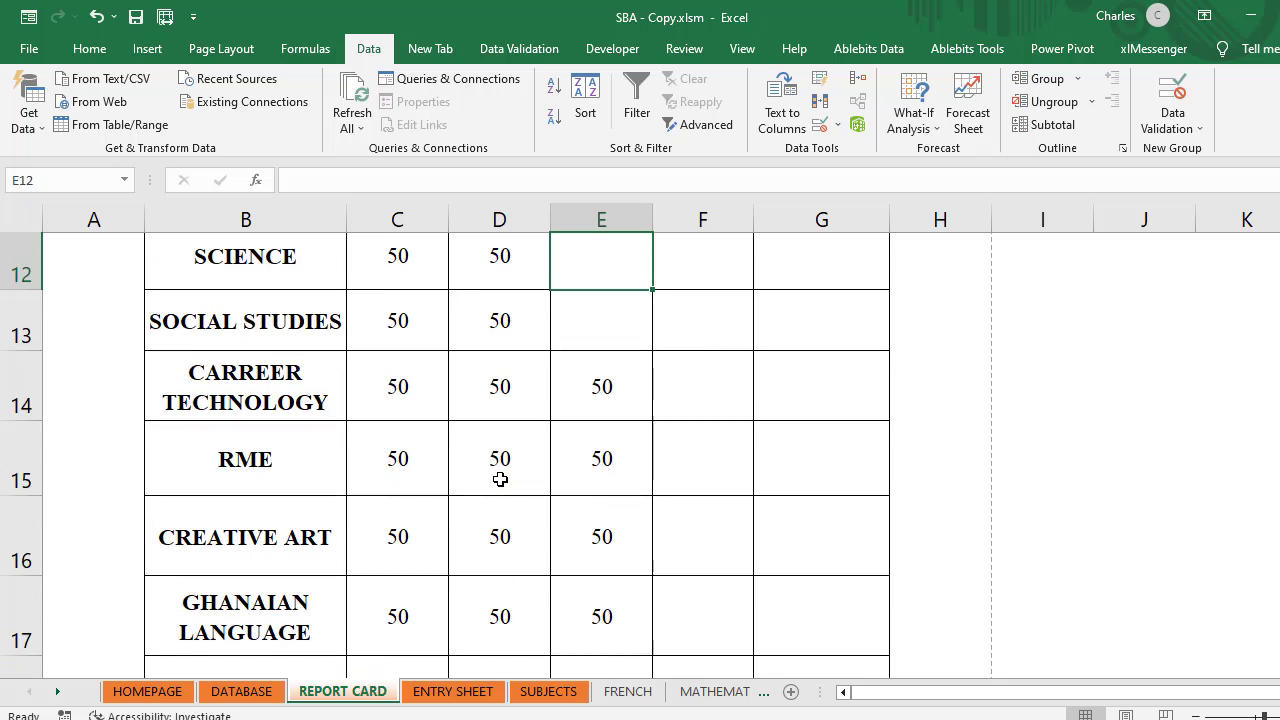
key(Down)
key(ctrl+v)
key(Up)
key(ctrl+v)
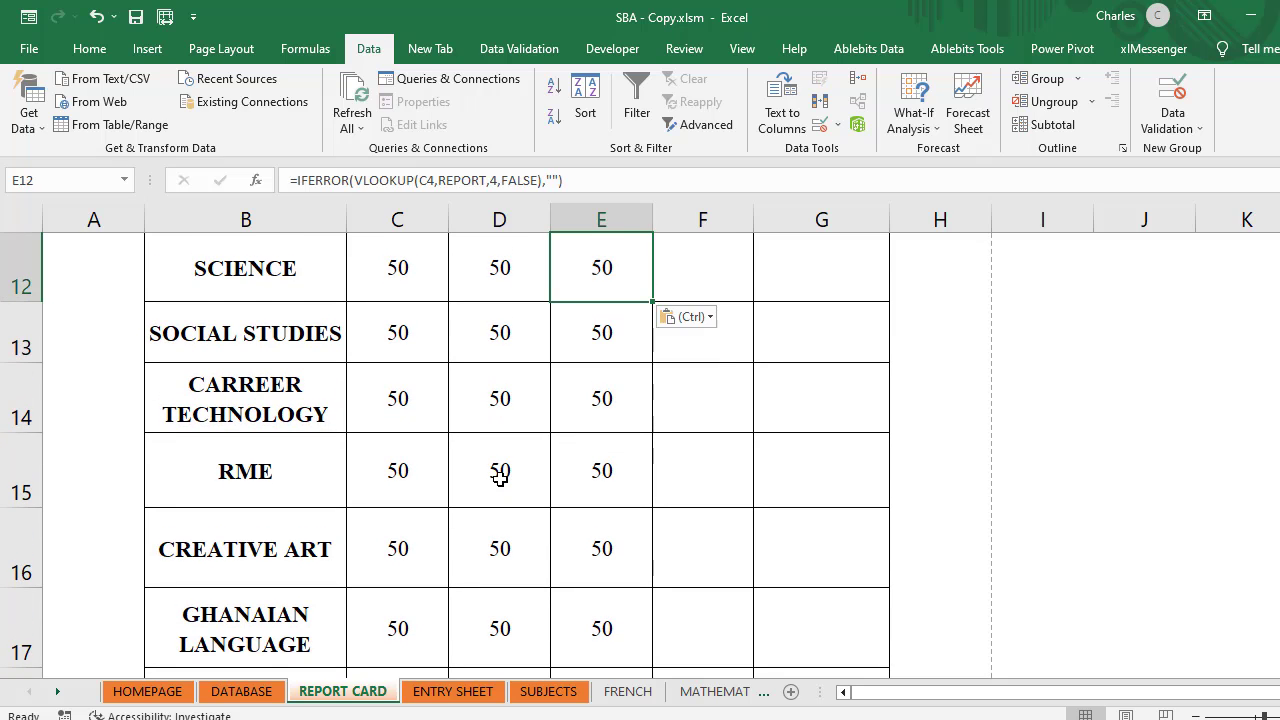
key(Up)
key(Up)
key(Down)
key(ctrl+v)
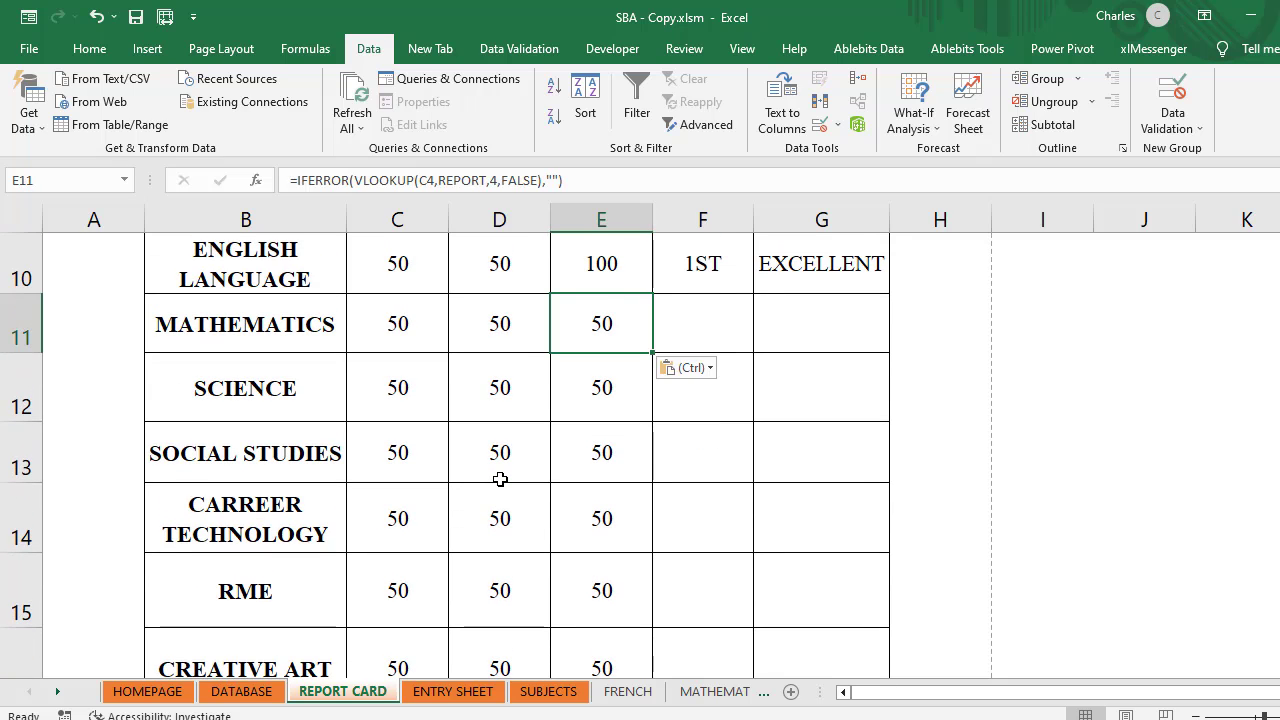
Step: Paste the column-4 REPORT lookup formula unchanged into position and remarks cells F11 to G14, from Mathematics to Career Technology
key(Right)
key(ctrl+v)
key(Right)
key(ctrl+v)
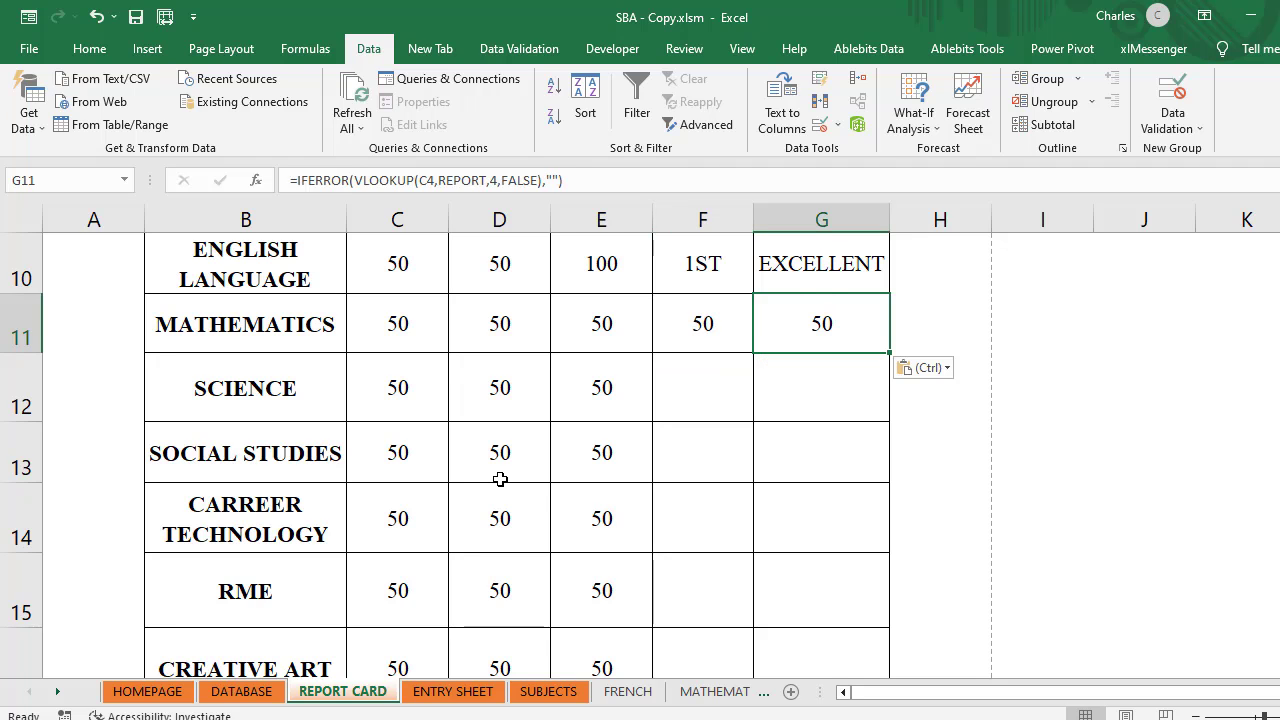
key(Down)
key(ctrl+v)
key(Left)
key(ctrl+v)
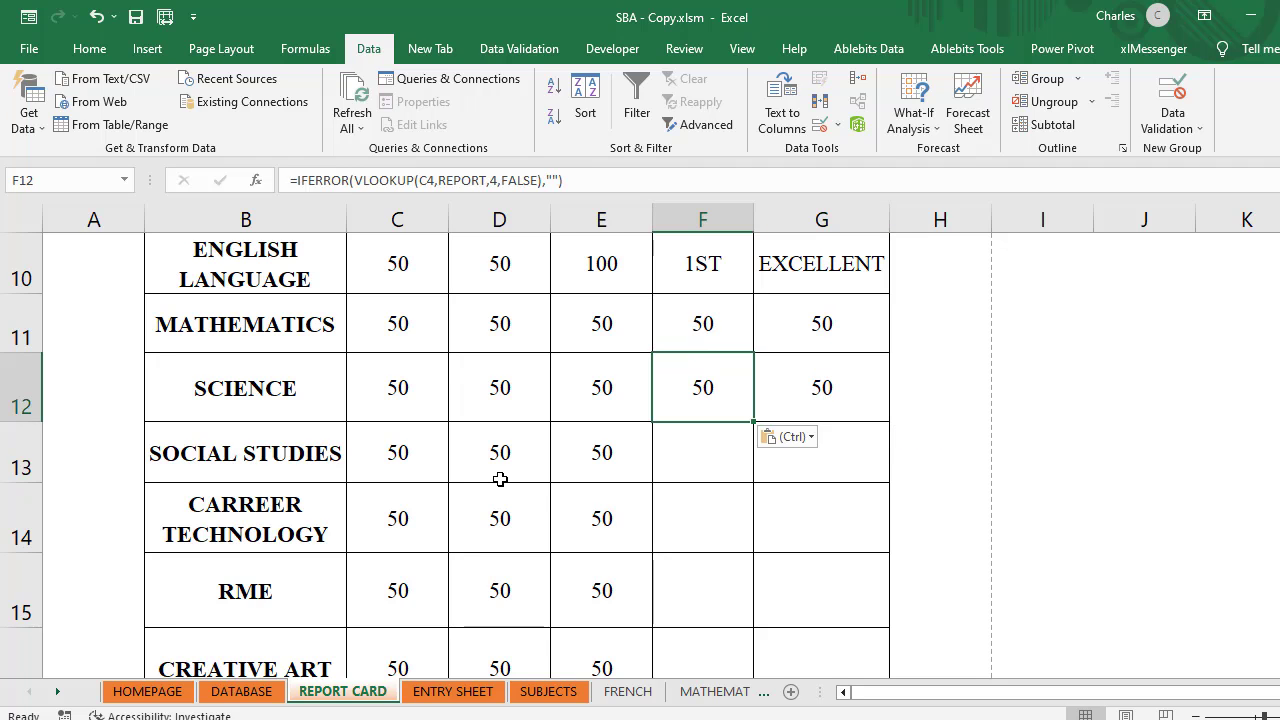
key(Down)
key(ctrl+v)
key(Right)
key(ctrl+v)
key(Down)
key(ctrl+v)
key(Left)
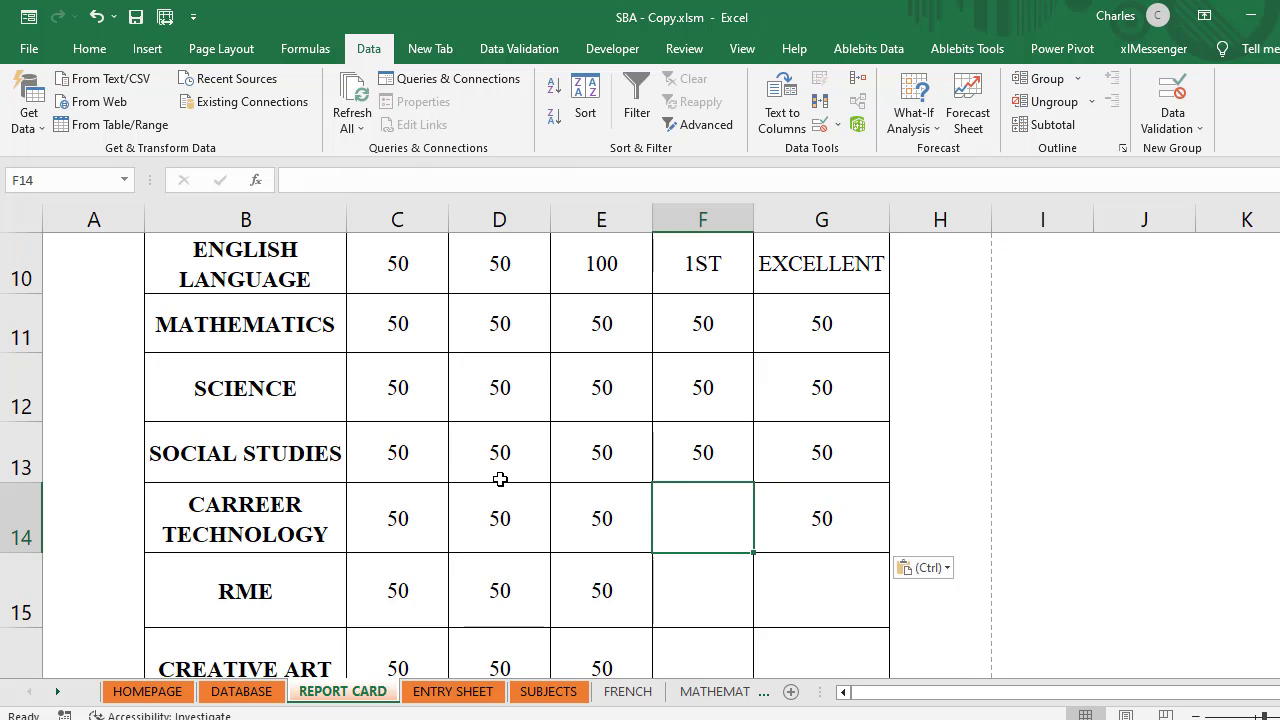
key(ctrl+v)
Step: Paste the same column-4 REPORT lookup formula into position and remarks cells F15 to G18, from RME to Computing
key(Down)
key(ctrl+v)
key(Right)
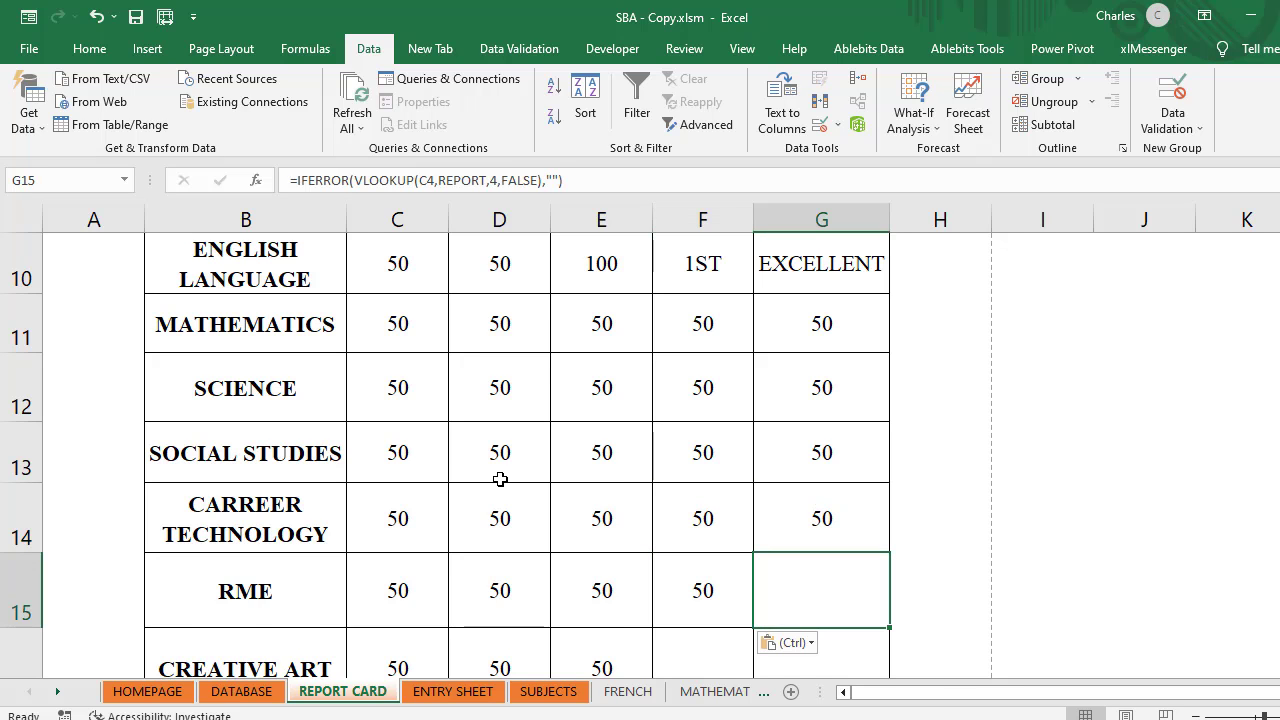
key(ctrl+v)
key(Down)
key(ctrl+v)
key(Left)
key(ctrl+v)
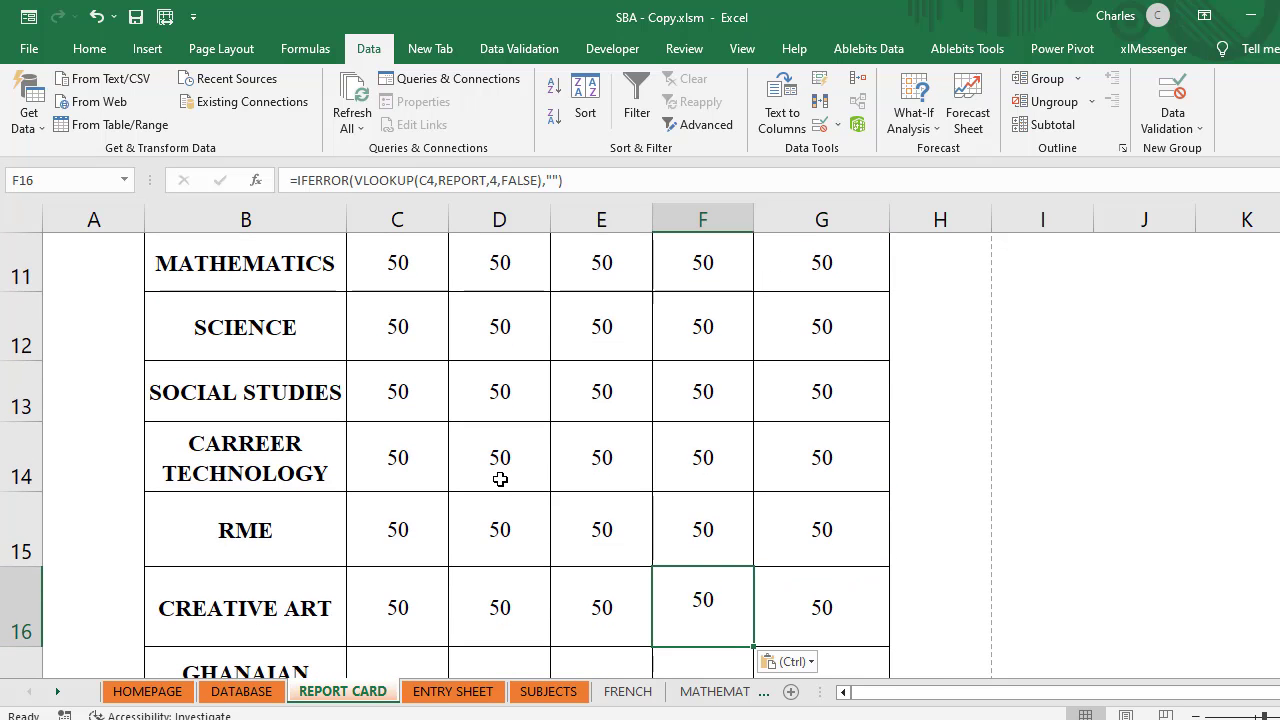
key(Down)
key(ctrl+v)
key(Right)
key(ctrl+v)
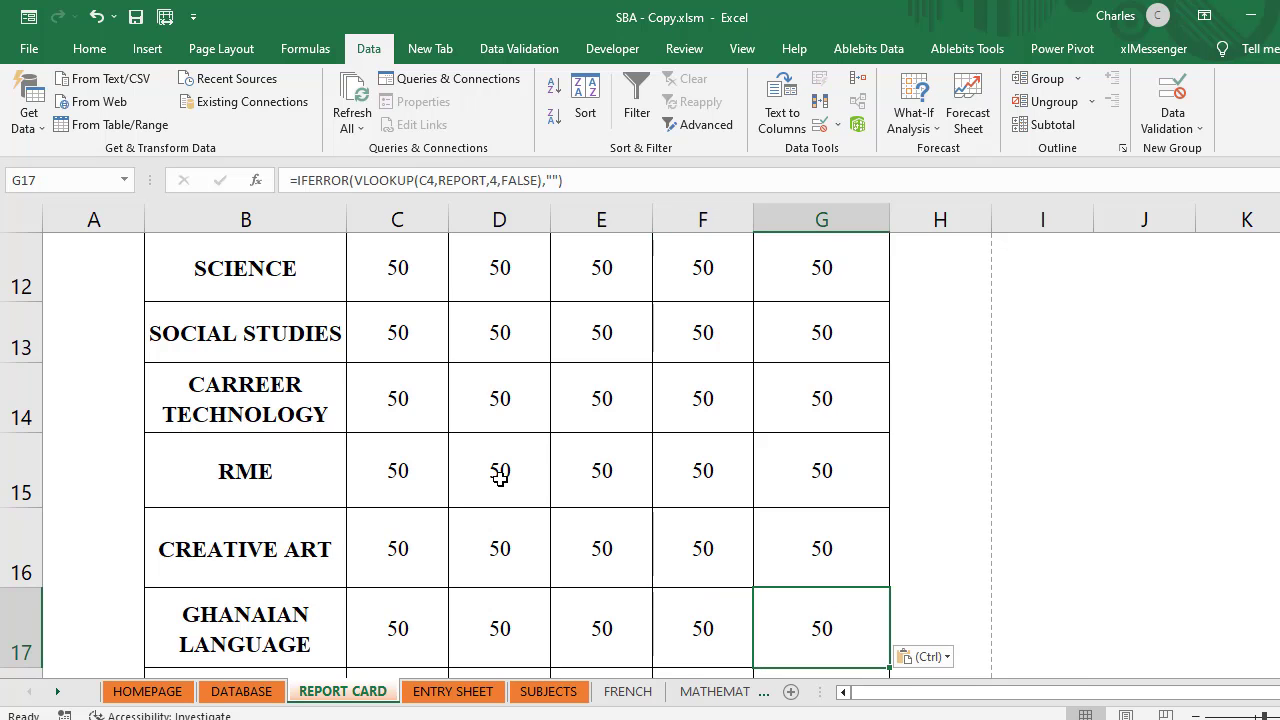
key(Down)
key(ctrl+v)
key(Left)
key(ctrl+v)
Step: Fill the French row, C19 to G19, with the unchanged column-4 REPORT lookup formula
key(Down)
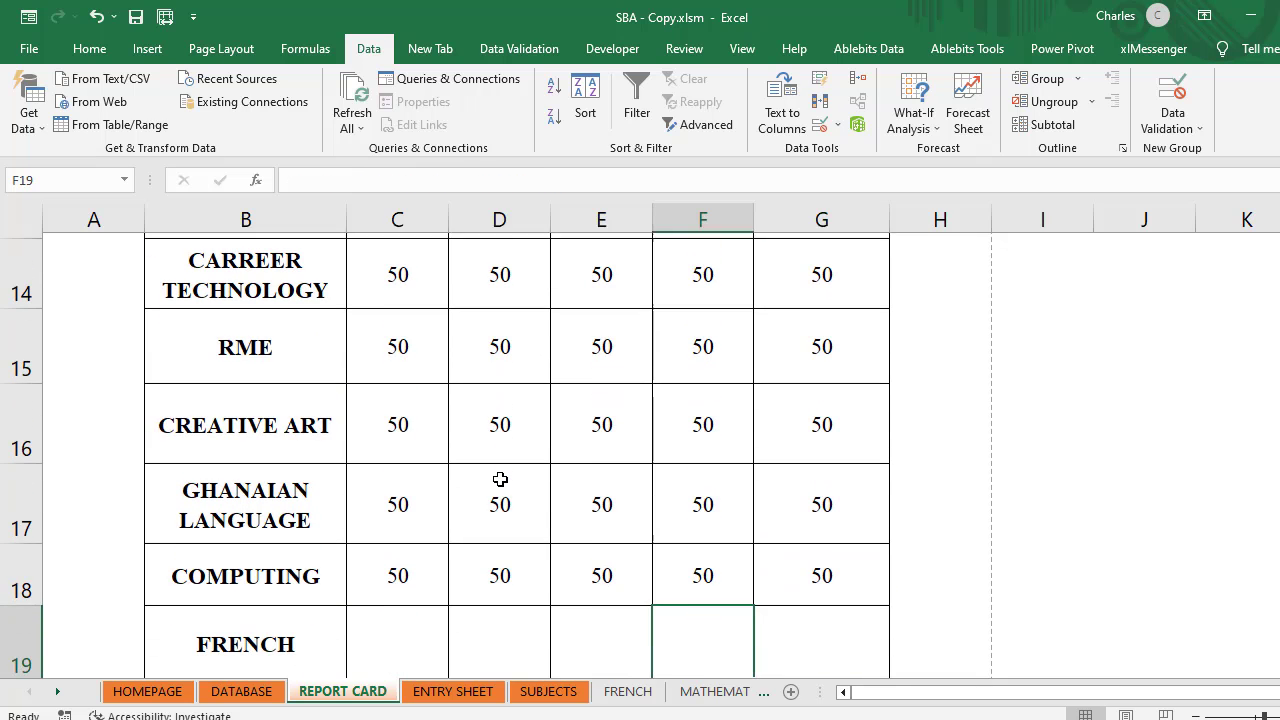
key(ctrl+v)
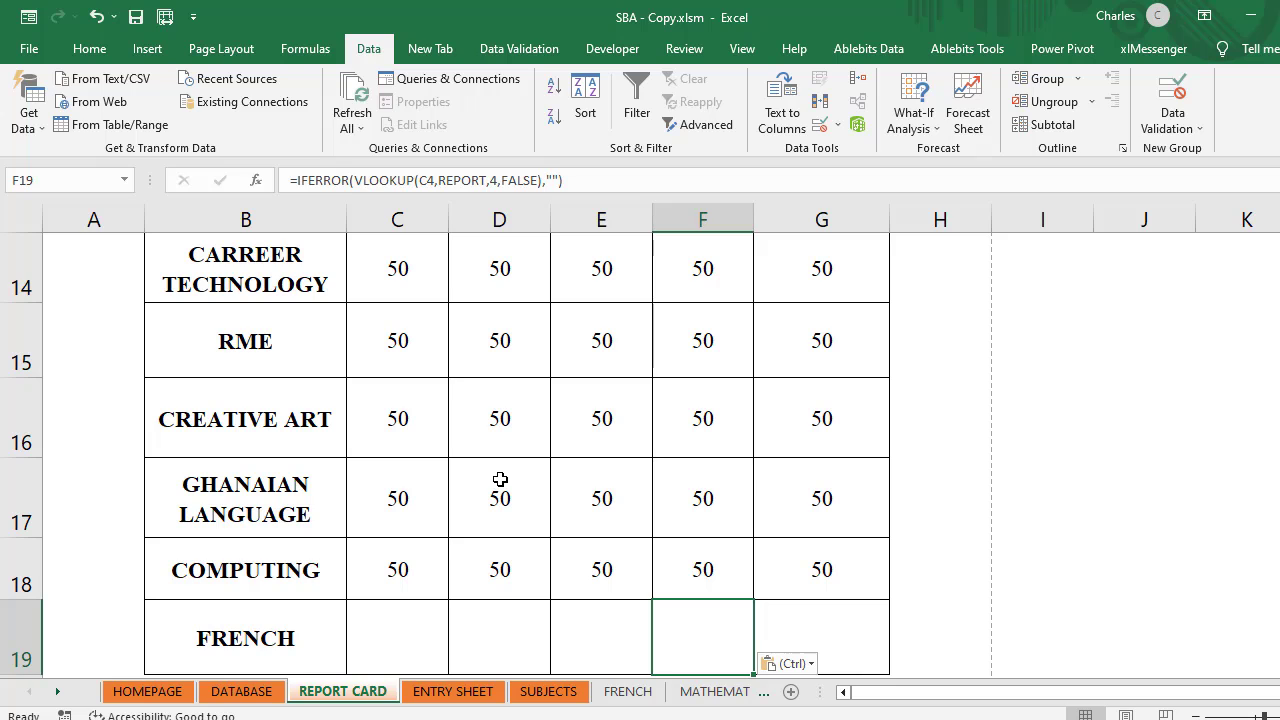
key(Right)
key(ctrl+v)
key(Left)
key(Left)
key(Left)
key(Left)
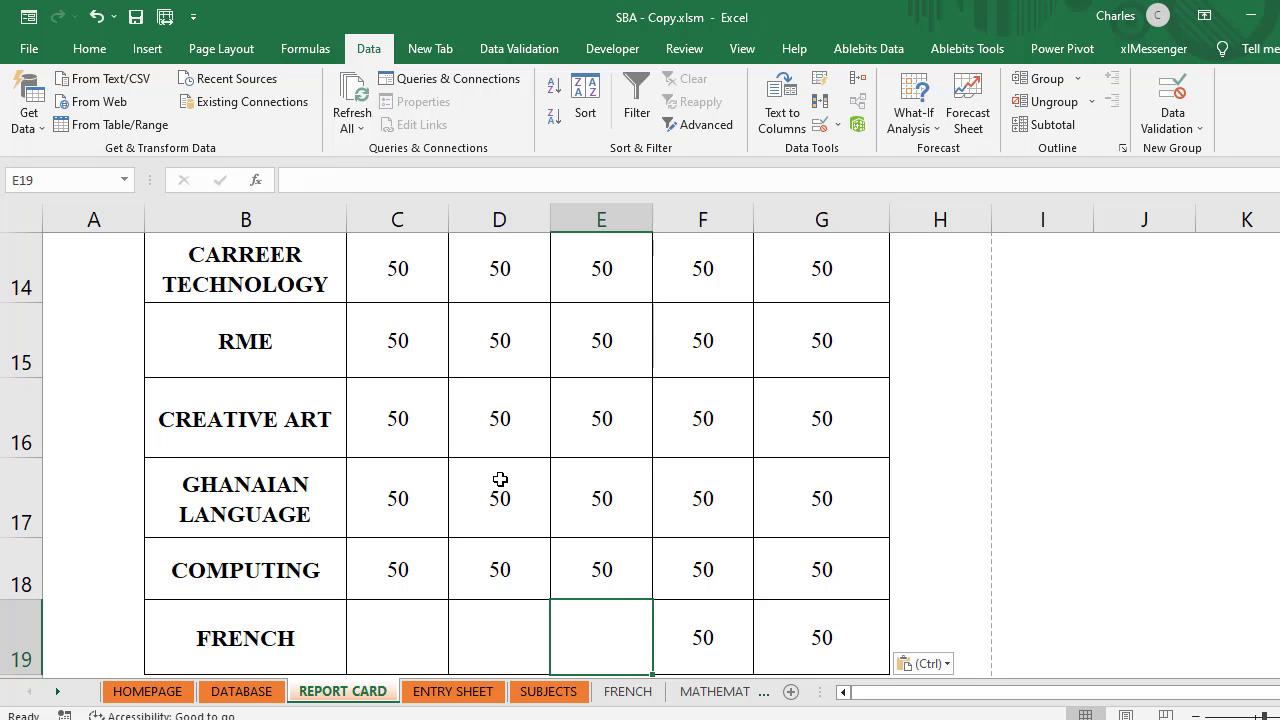
key(ctrl+v)
key(Right)
key(ctrl+v)
key(Right)
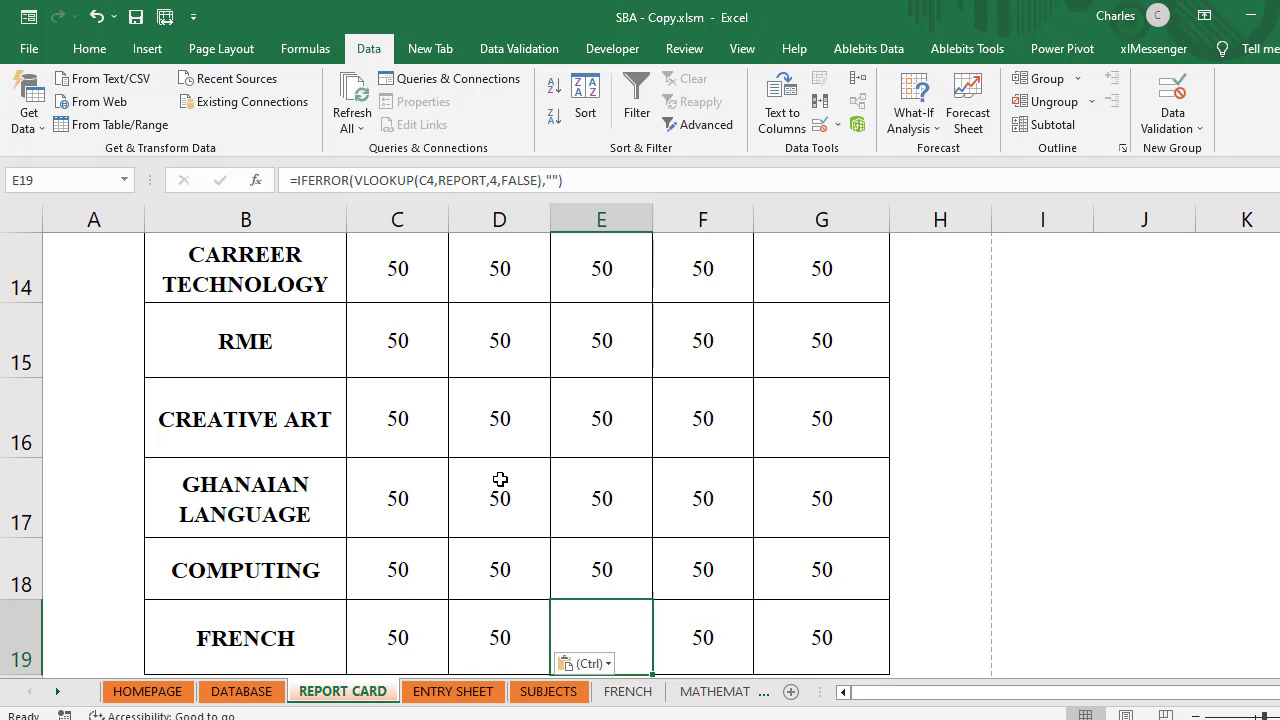
key(ctrl+v)
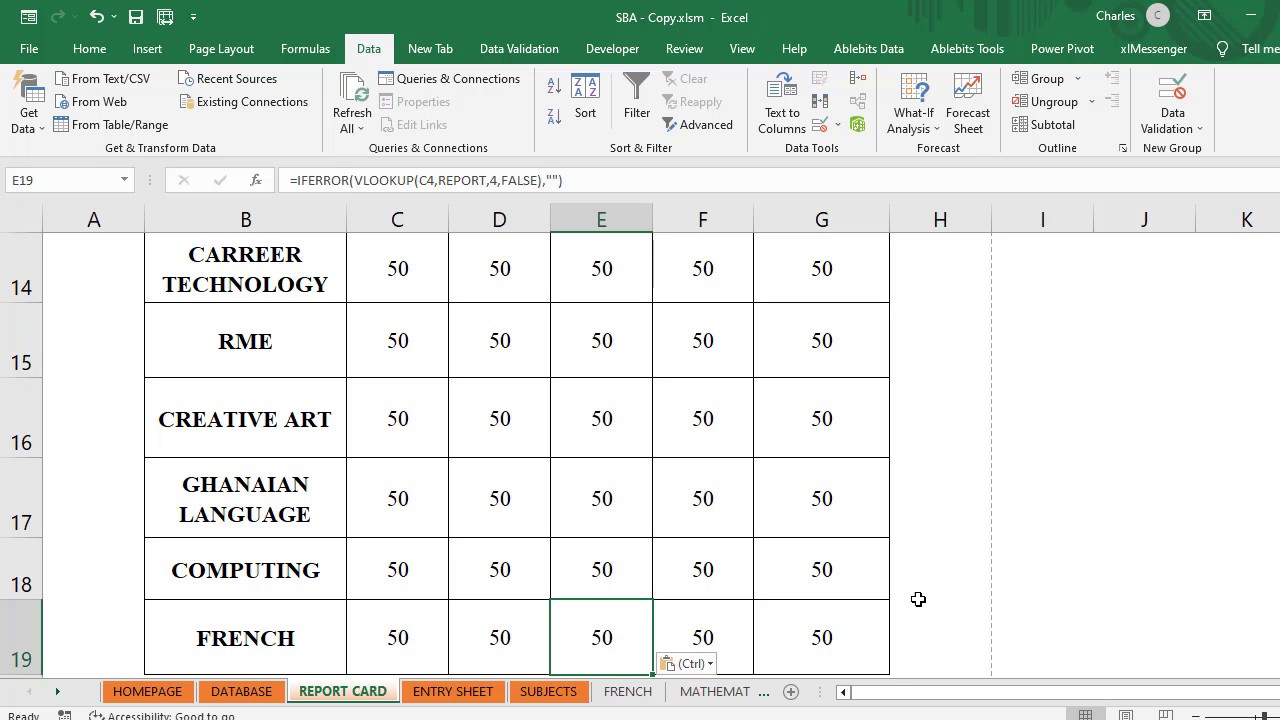
Step: Check the Mathematics column numbers on the entry sheet and set the class score lookup in C11 to column 11
scroll(503, 526, up, 3)
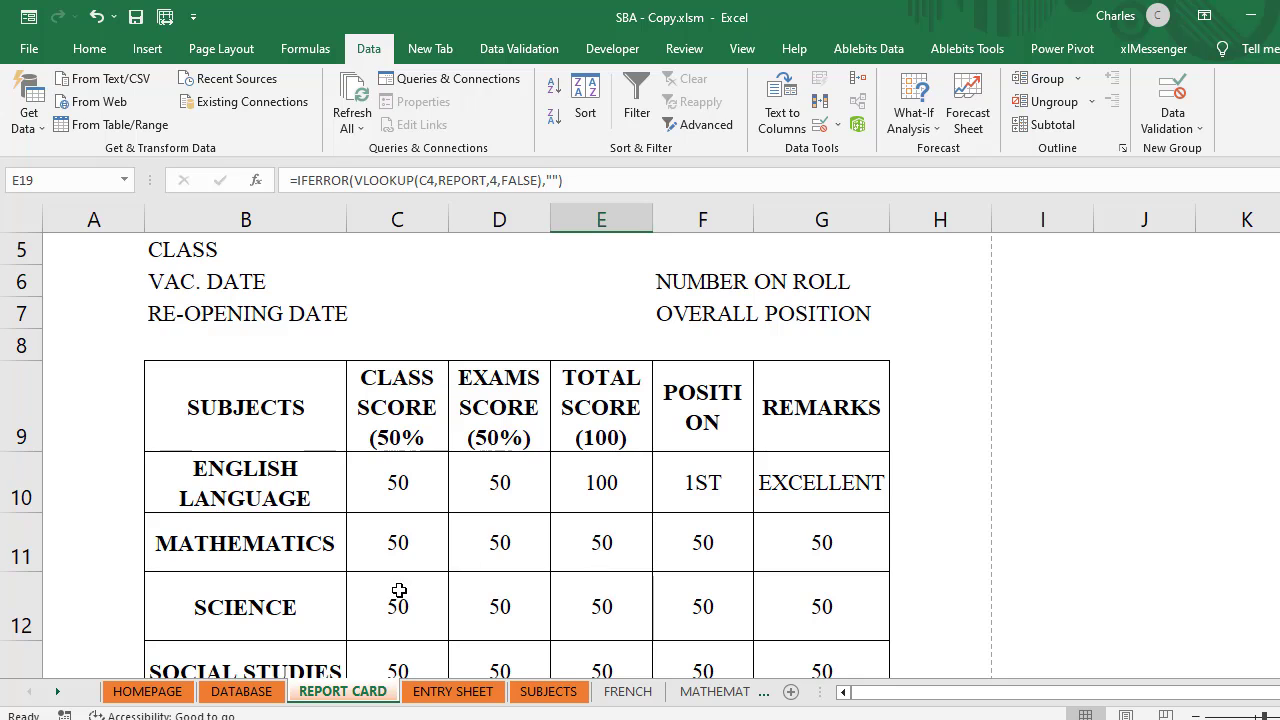
click(407, 544)
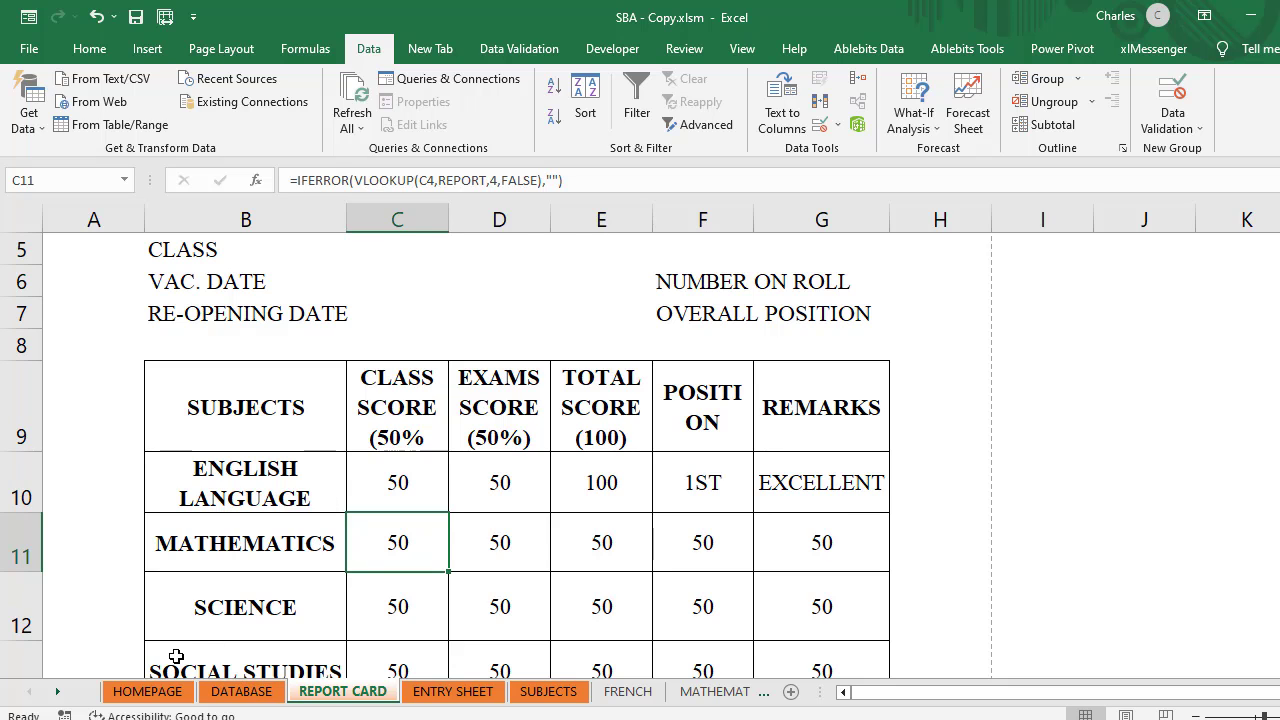
click(436, 694)
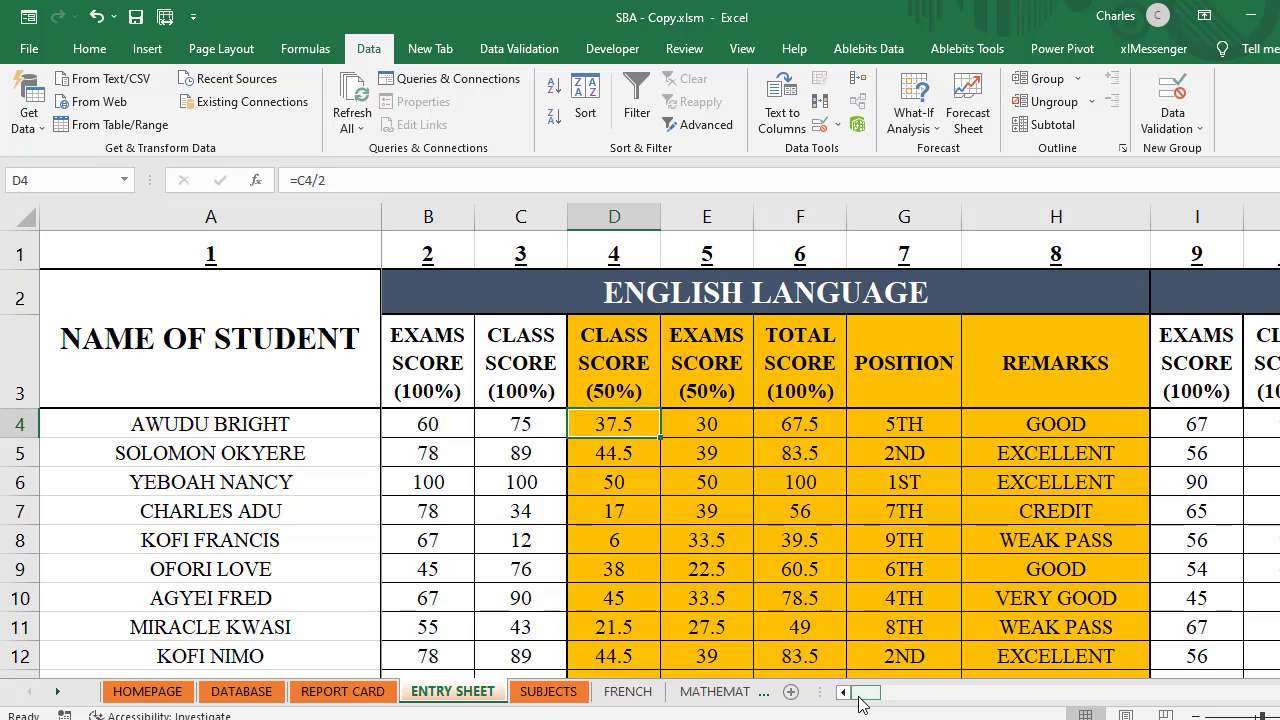
drag(858, 703, 889, 712)
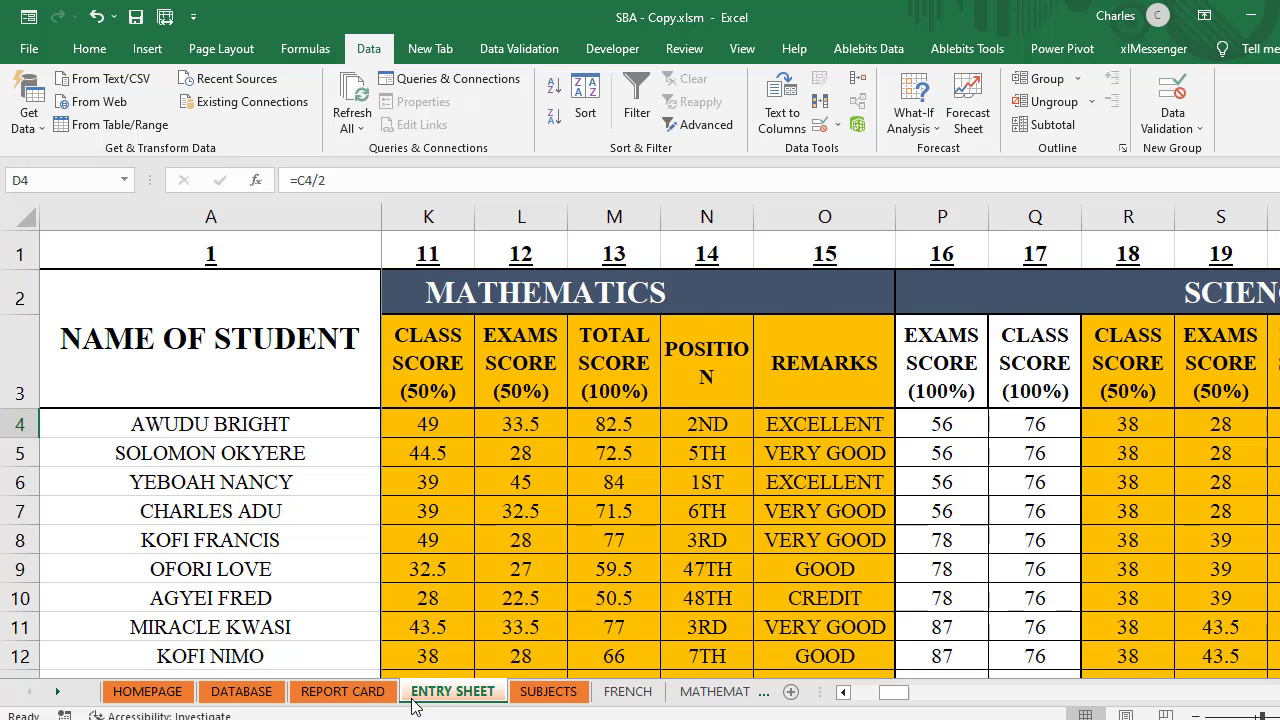
click(324, 700)
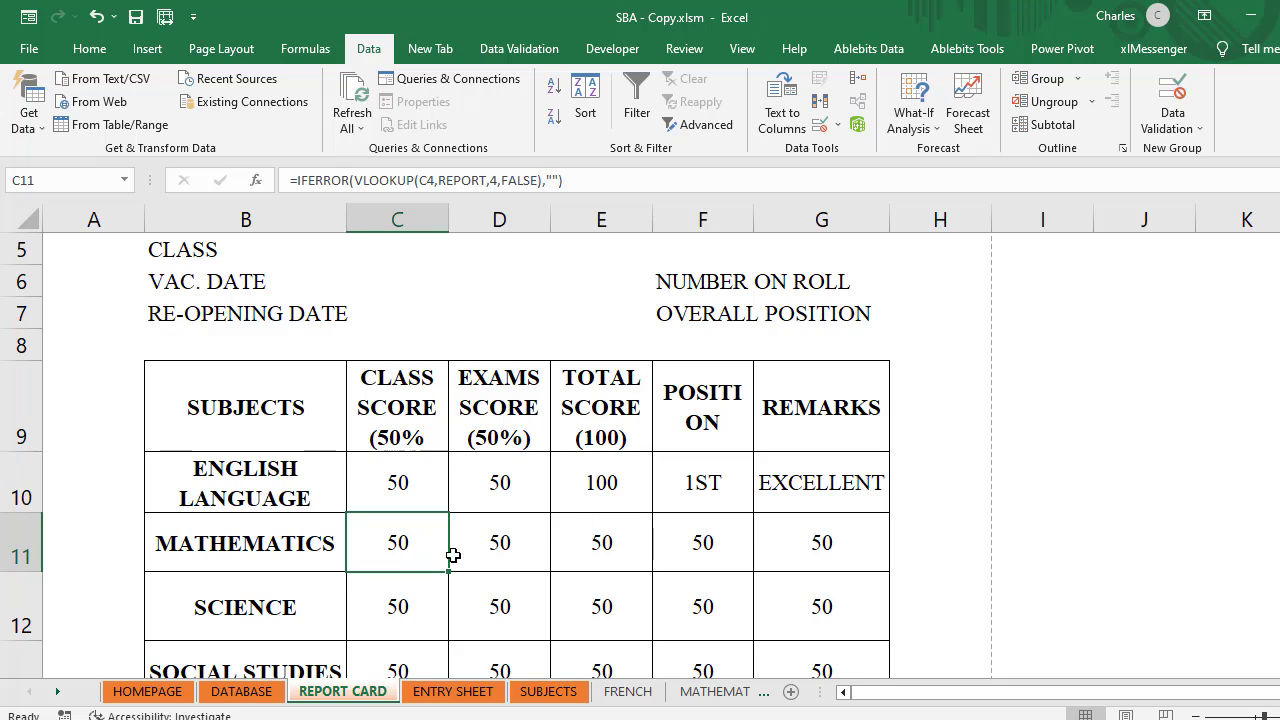
double_click(407, 545)
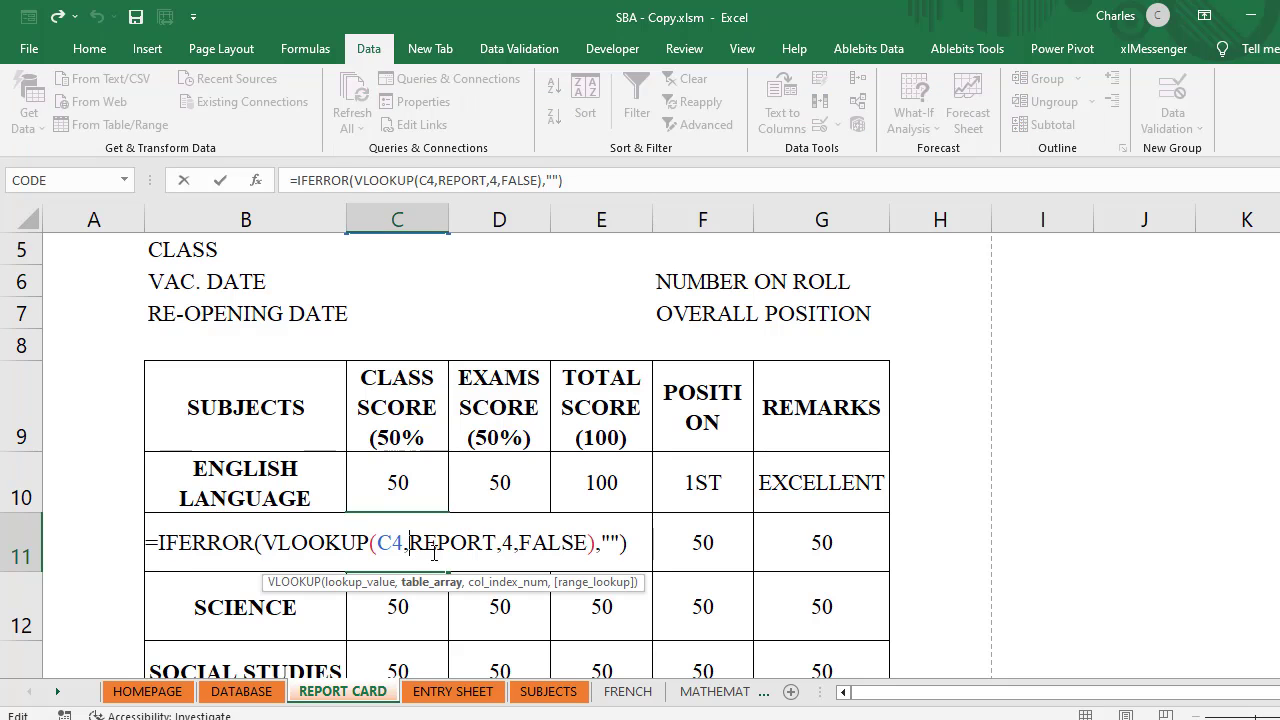
click(505, 543)
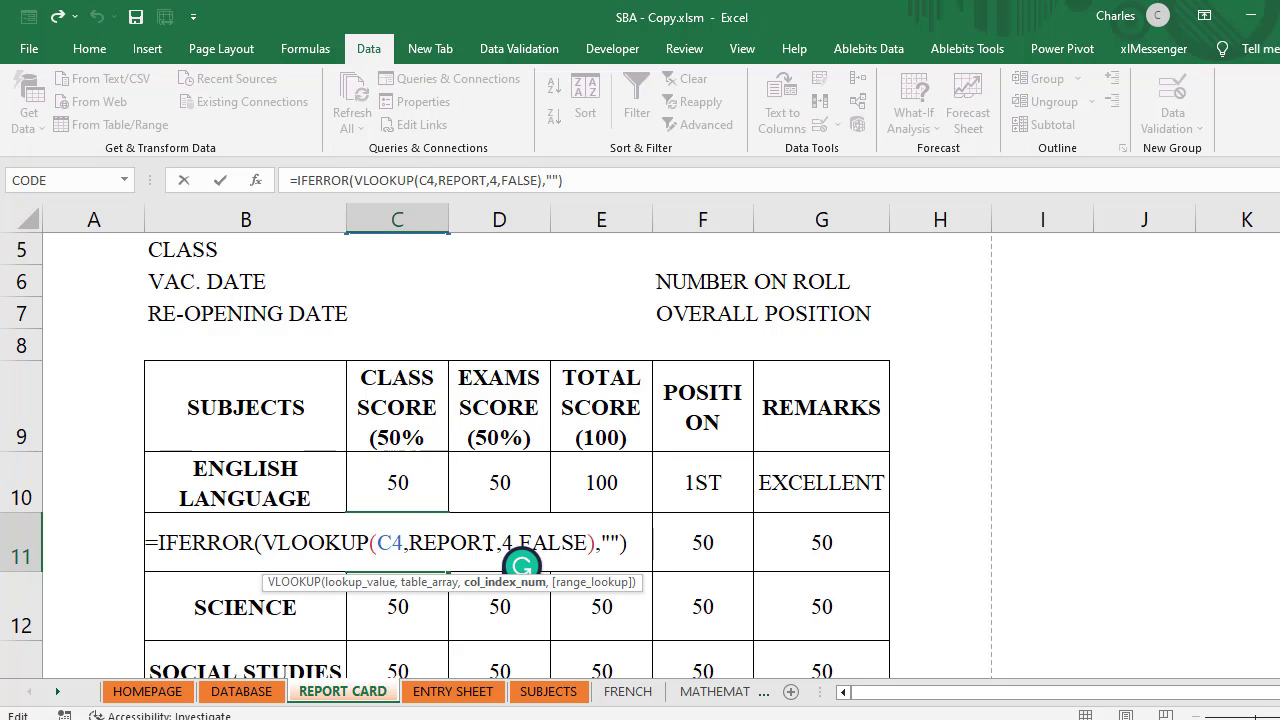
key(Delete)
text(11)
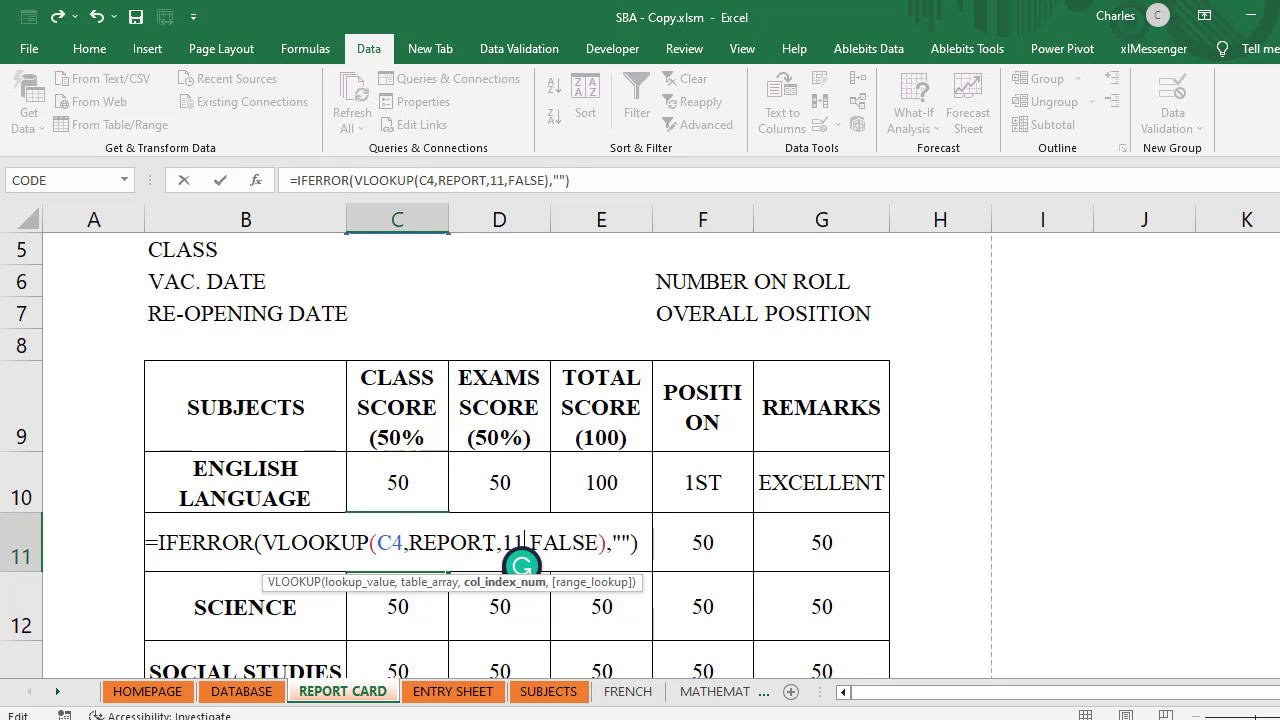
Step: Change the column index in the Mathematics exams score lookup, cell D11, to 12
click(490, 543)
double_click(488, 542)
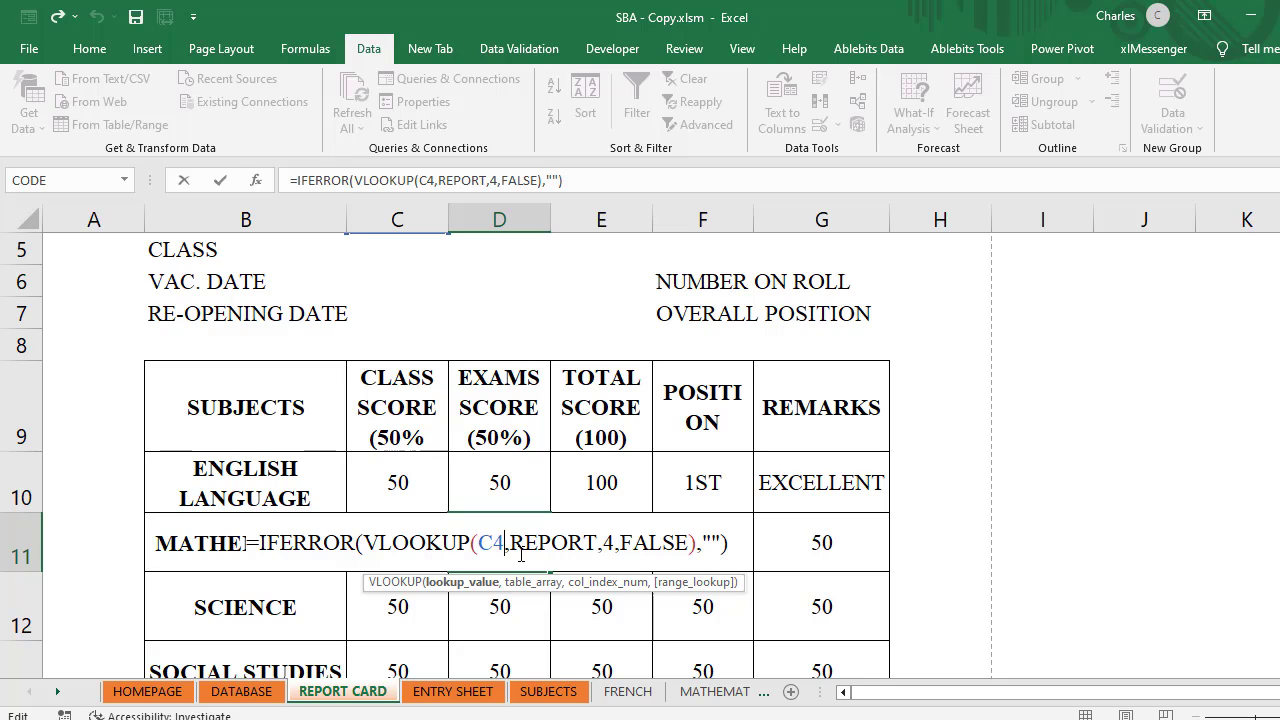
key(Right)
key(Right)
key(Right)
key(Right)
key(Right)
key(Right)
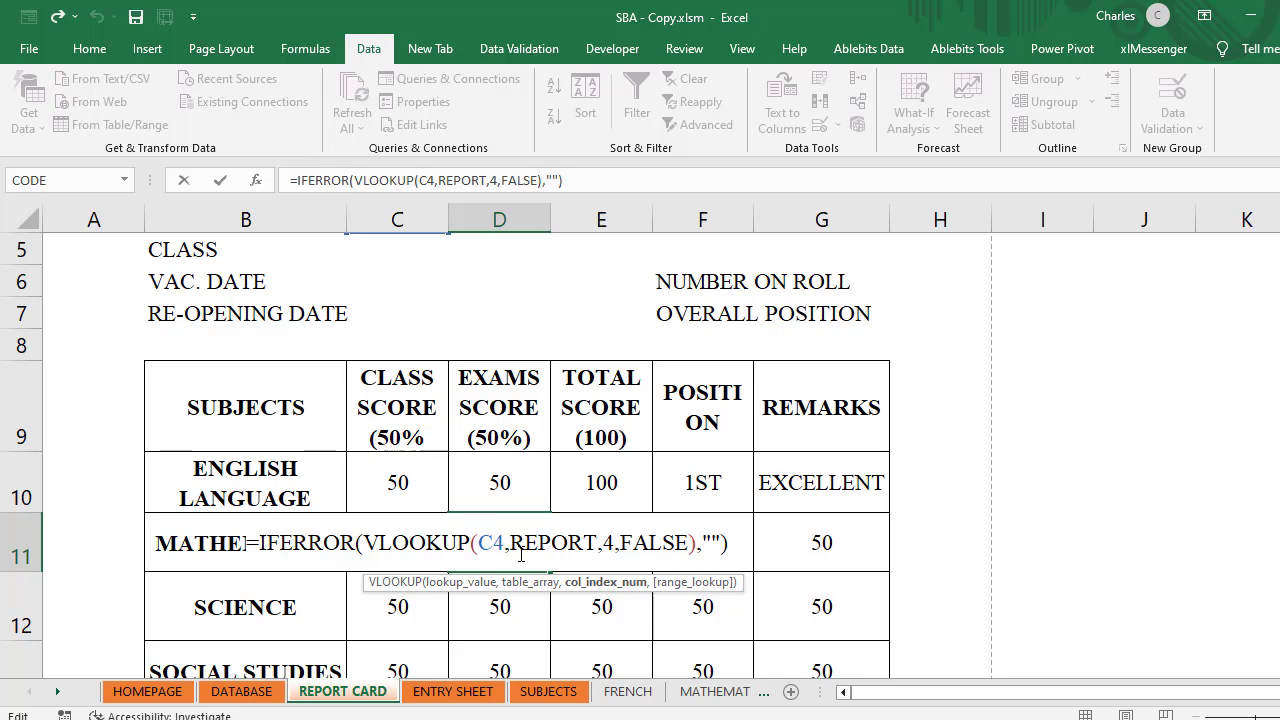
key(BackSpace)
text(12)
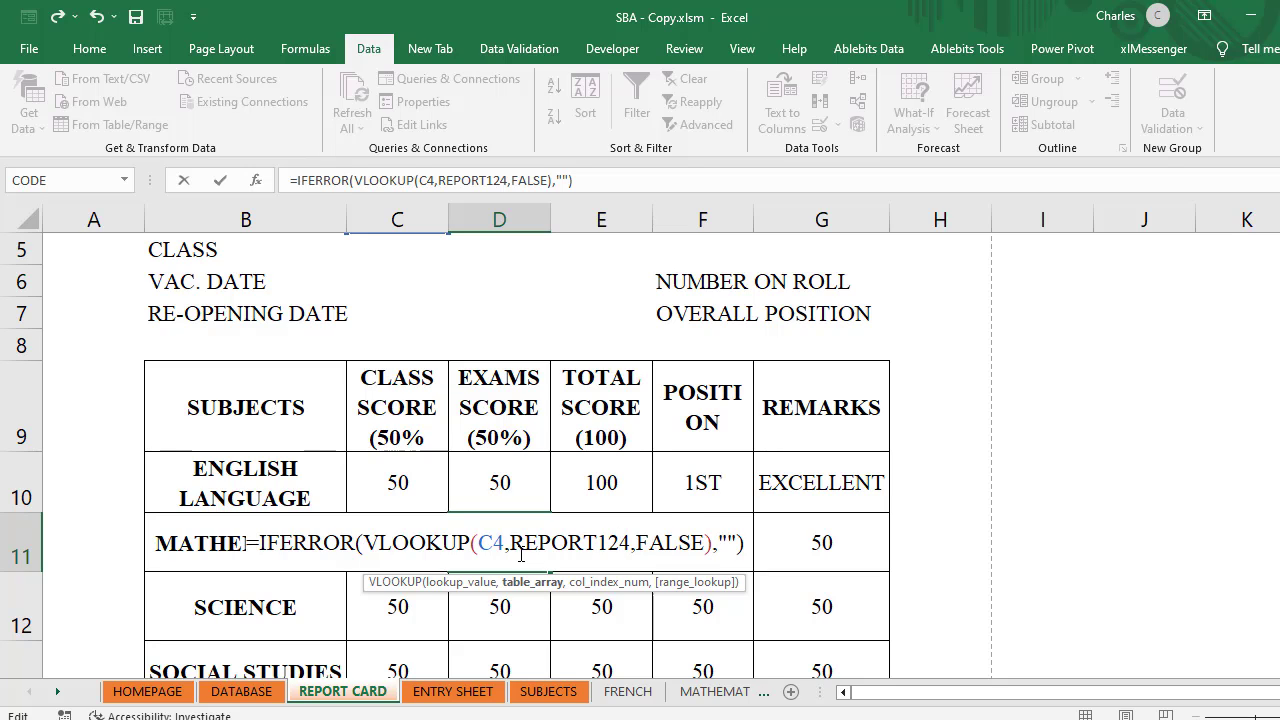
key(BackSpace)
key(BackSpace)
text(,)
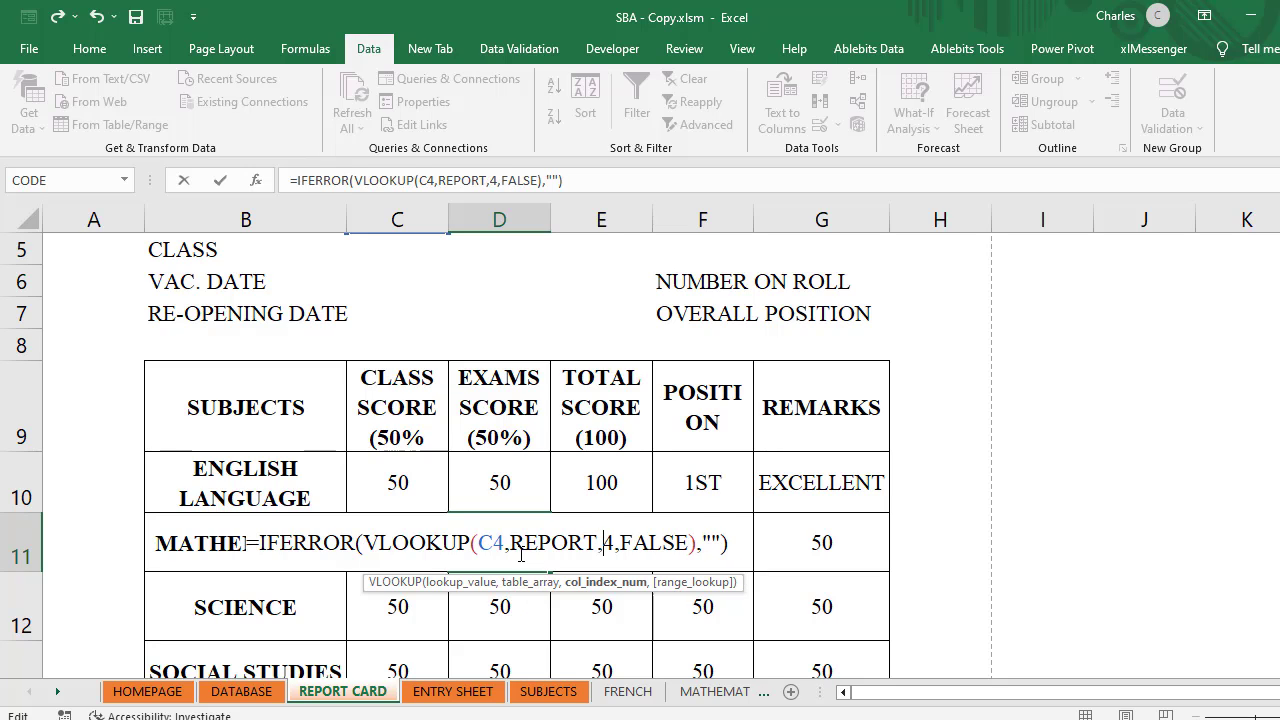
key(Delete)
text(12)
key(Tab)
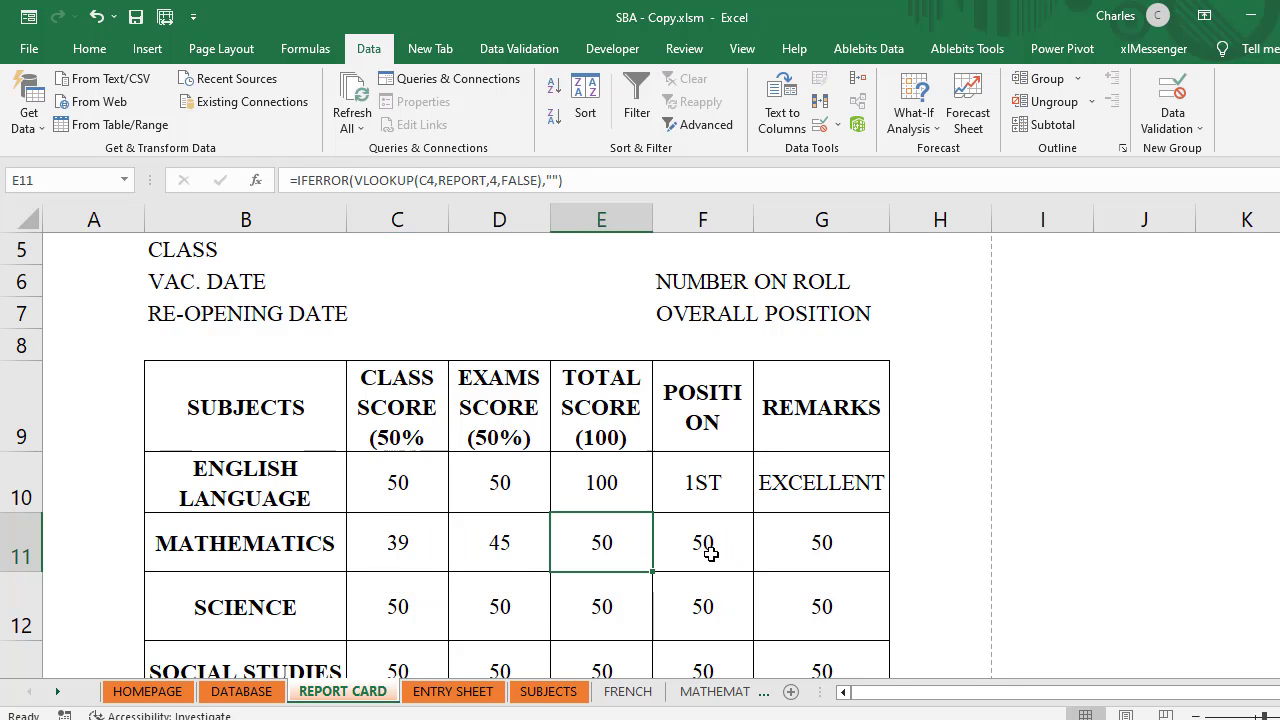
Step: Change the column index in the Mathematics total score lookup, cell E11, to 13
double_click(636, 548)
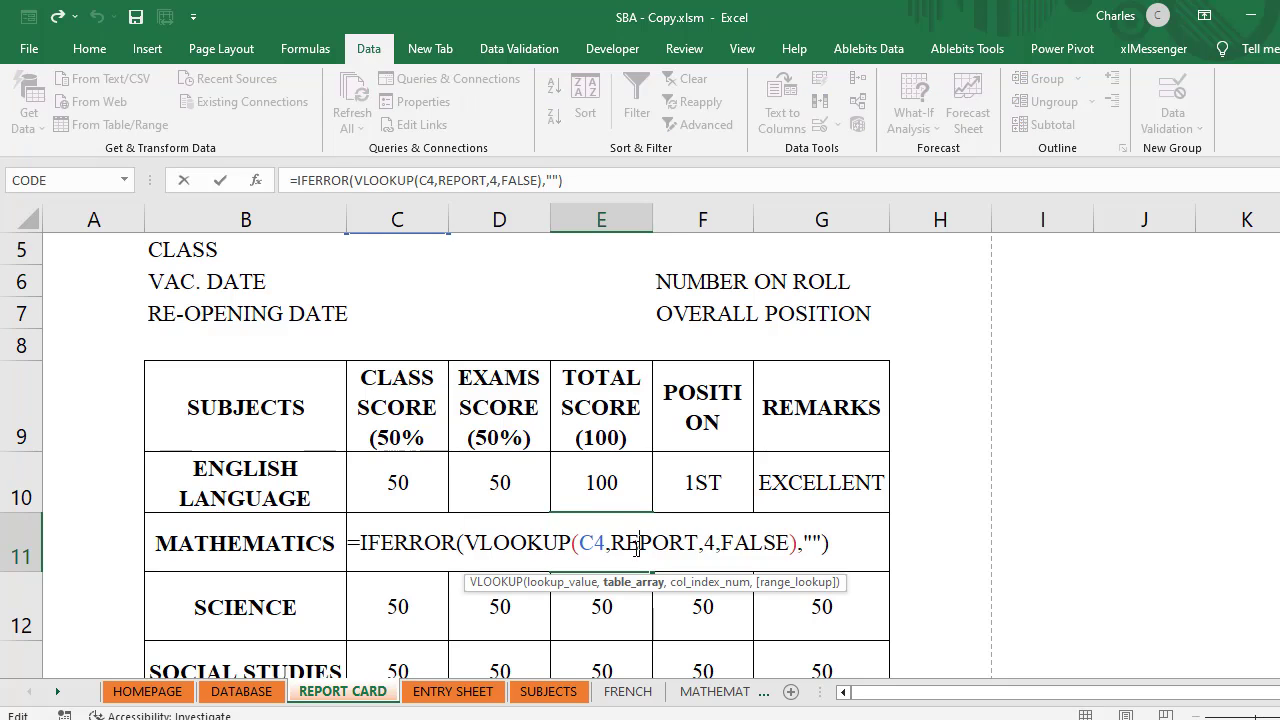
click(716, 545)
key(BackSpace)
text(13)
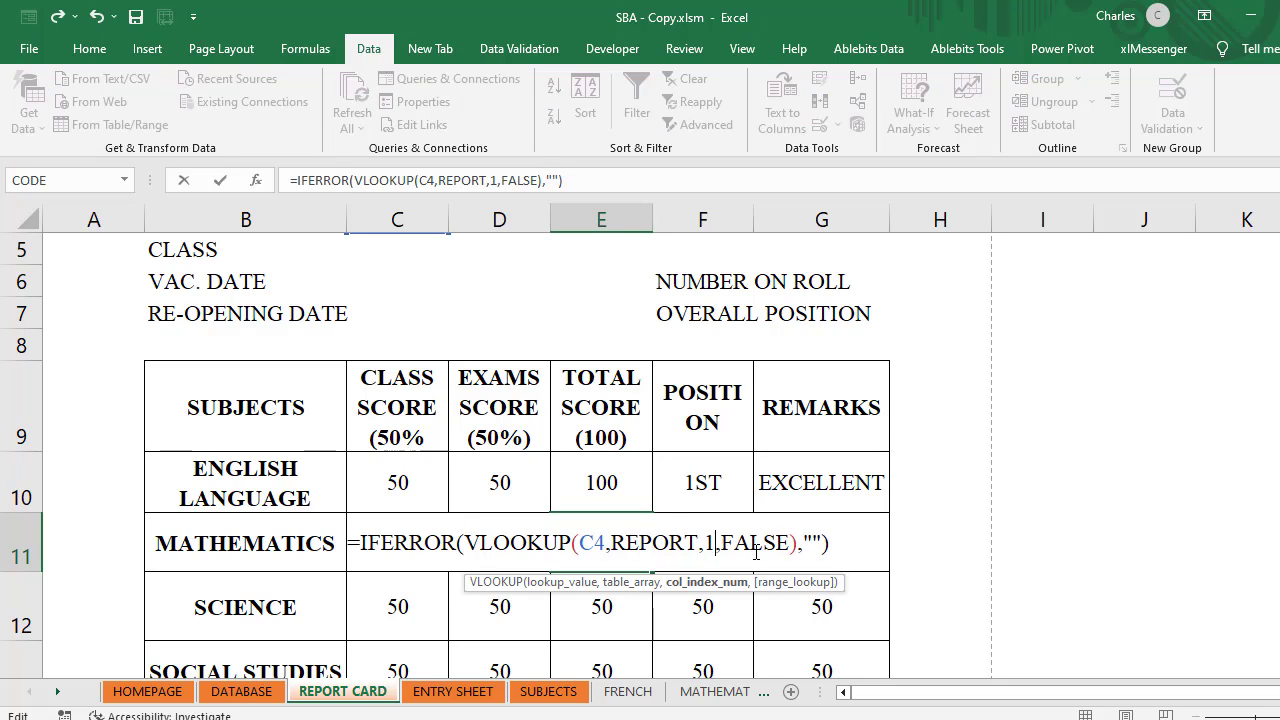
key(Tab)
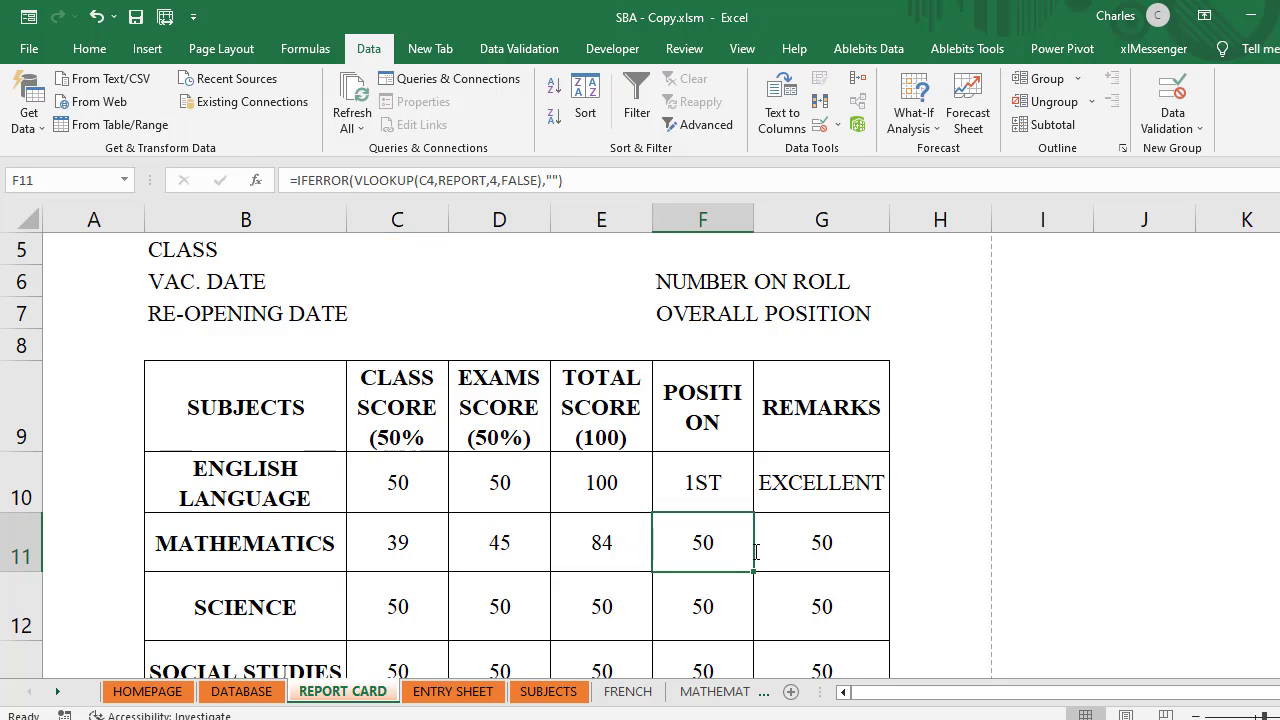
Step: Change the column index in the Mathematics position lookup, cell F11, to 14
double_click(703, 543)
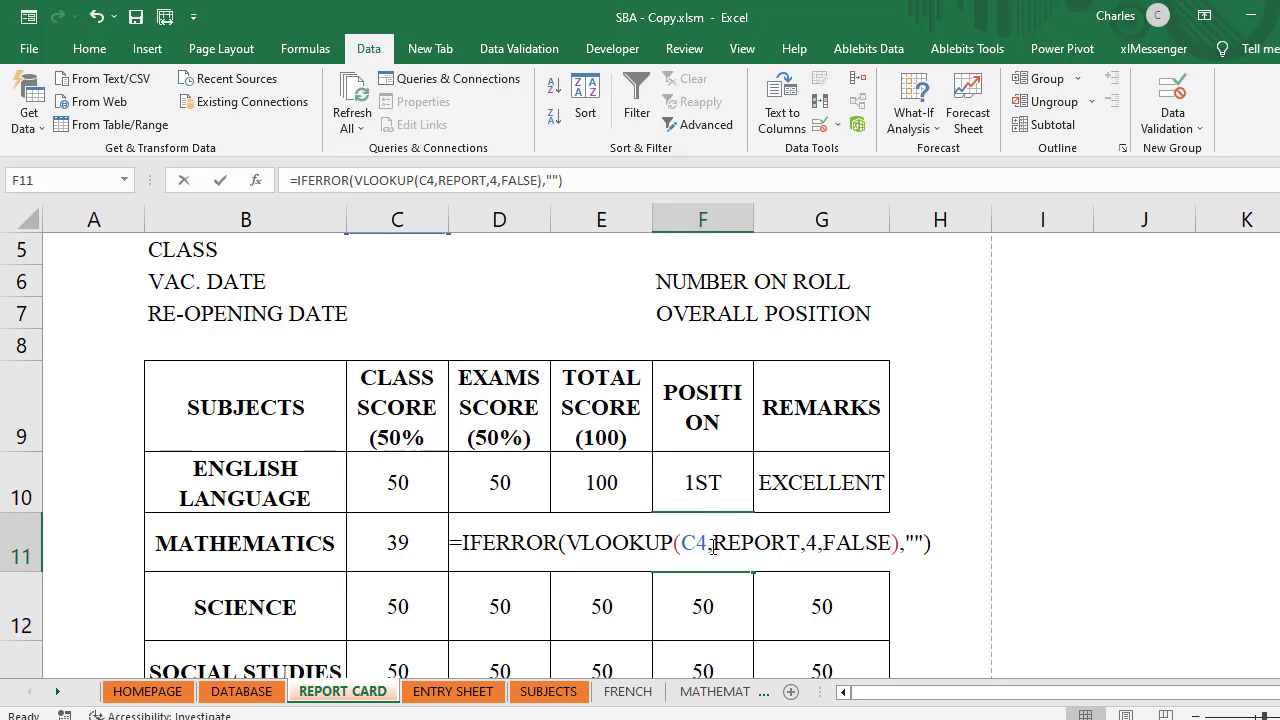
click(809, 543)
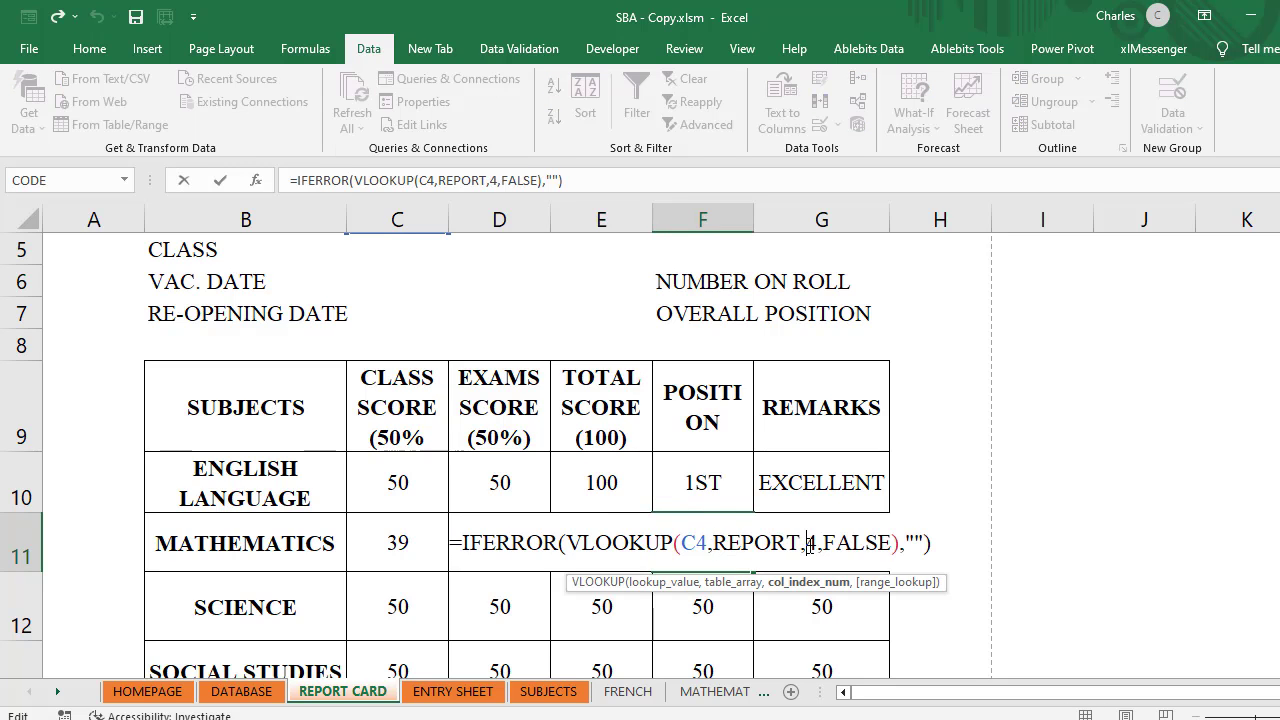
text(1)
key(Tab)
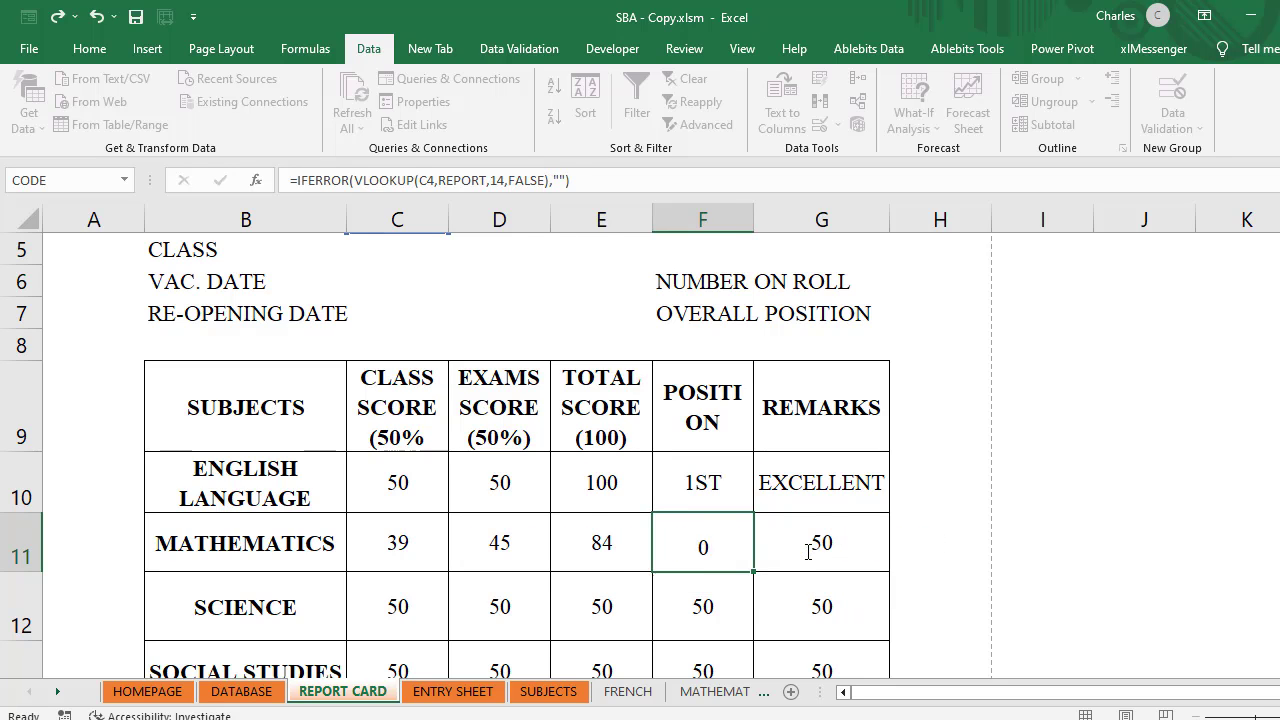
Step: Change the column index in the Mathematics remarks lookup, cell G11, to 15
double_click(818, 557)
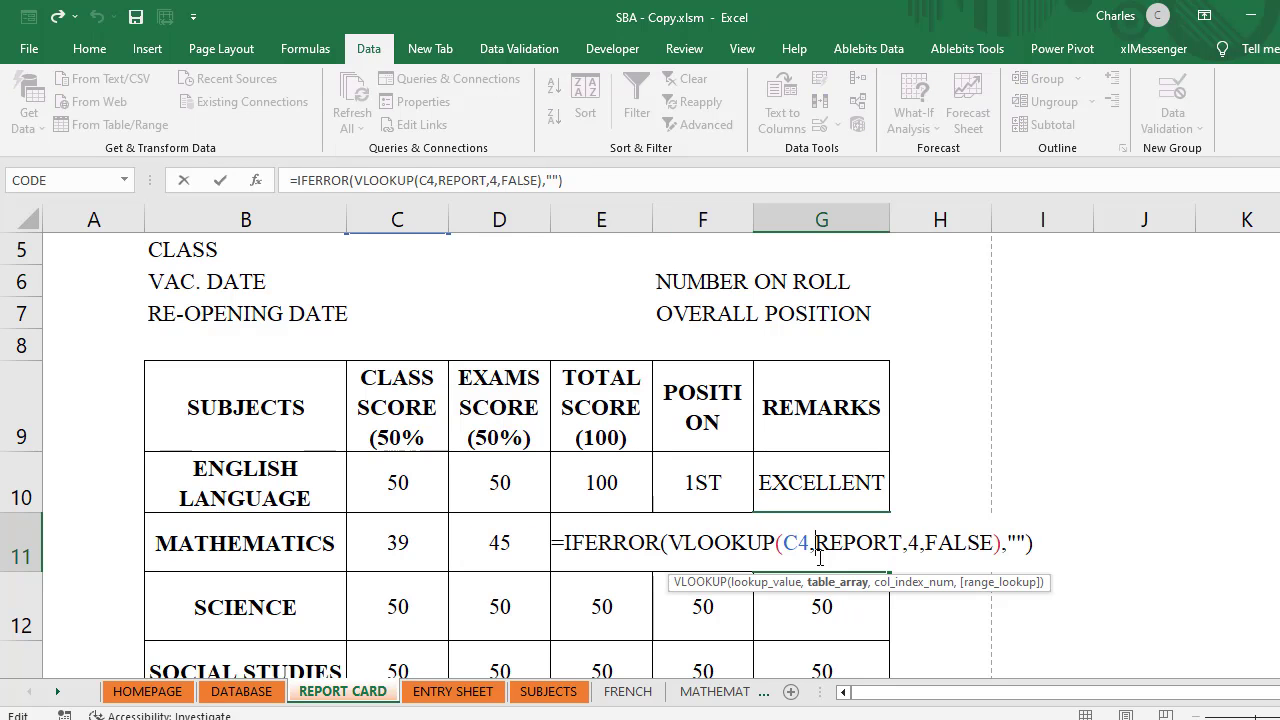
click(909, 543)
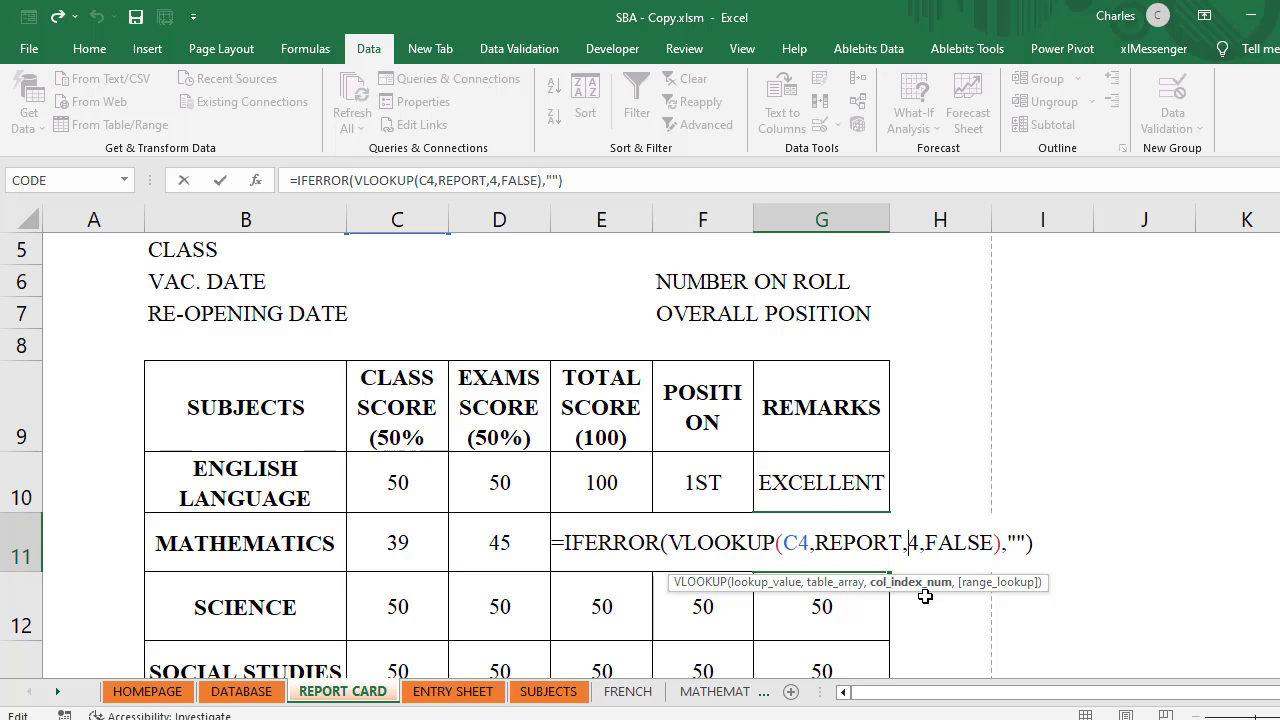
key(Delete)
text(15)
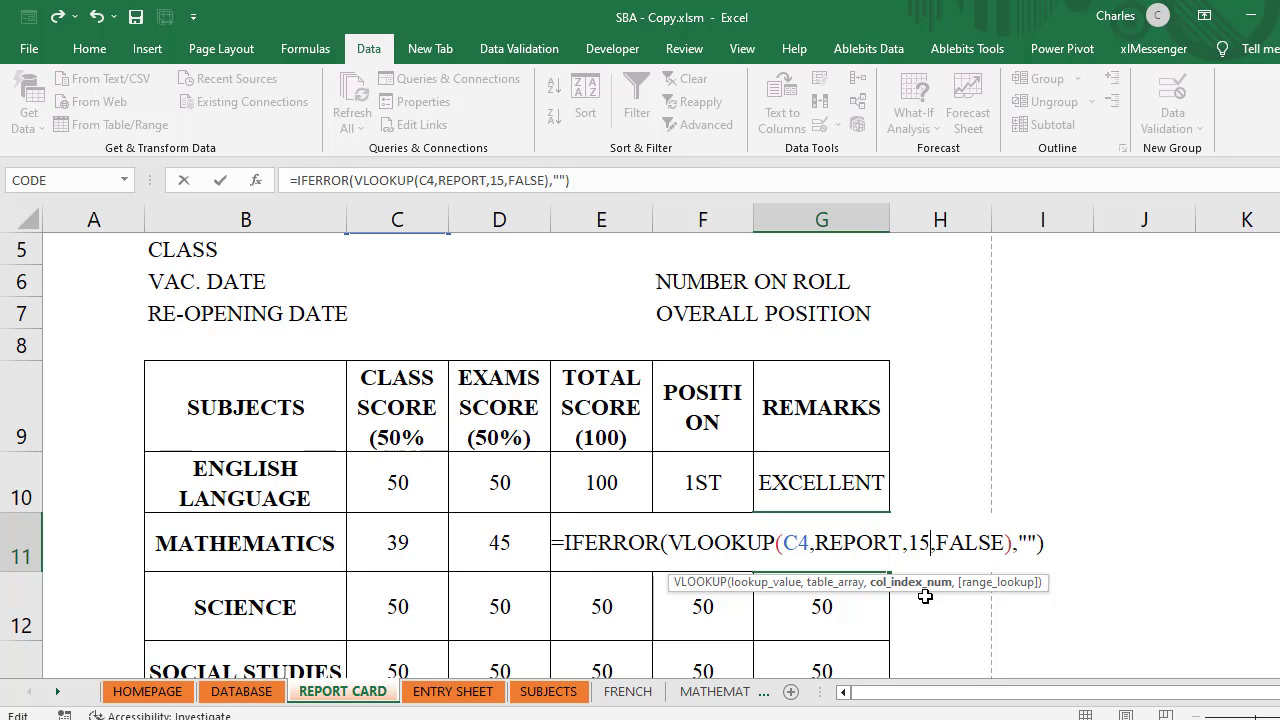
key(Return)
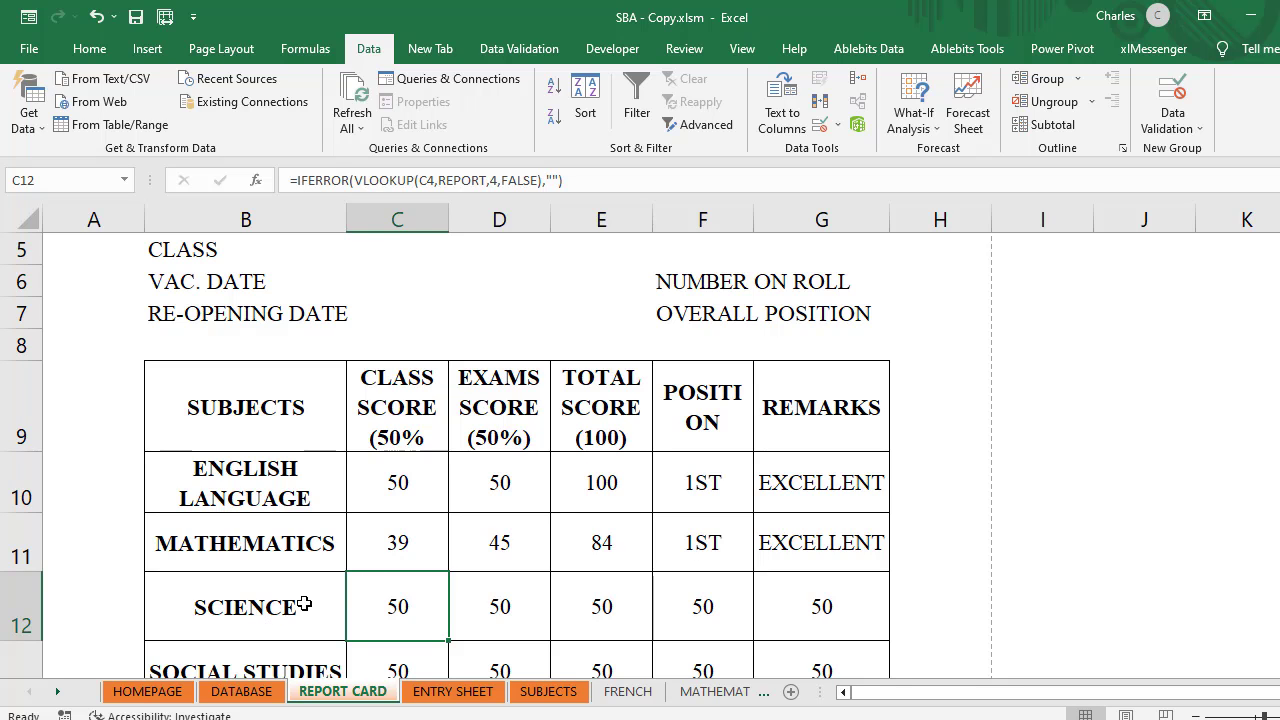
Step: Check the Science column numbers on the entry sheet and change the column index in the Science class score lookup, cell C12, to 18
click(455, 703)
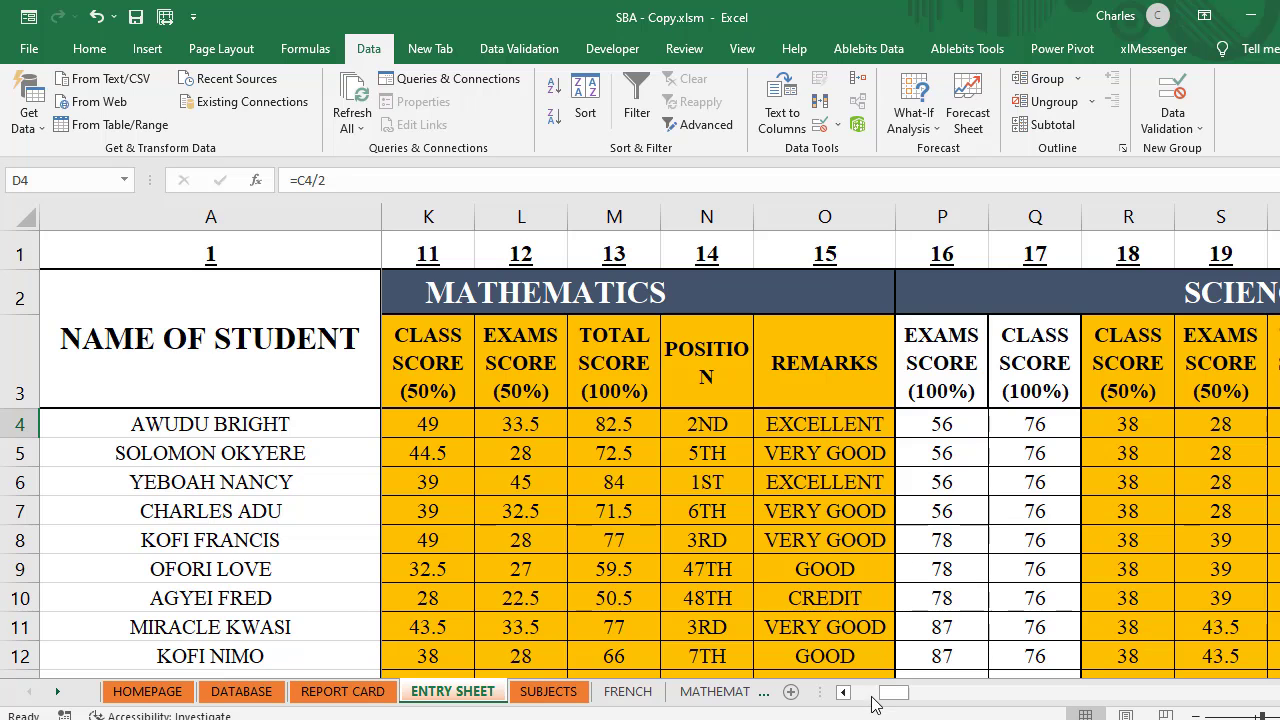
drag(891, 694, 912, 705)
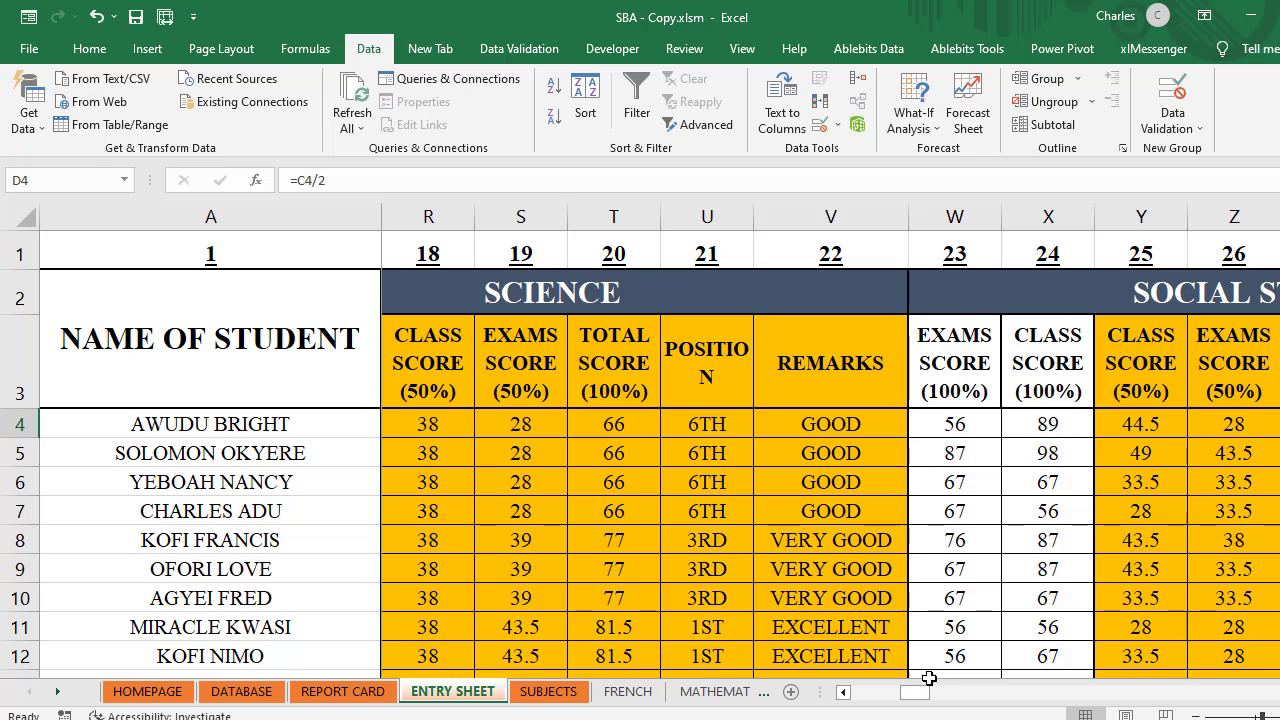
drag(914, 705, 917, 705)
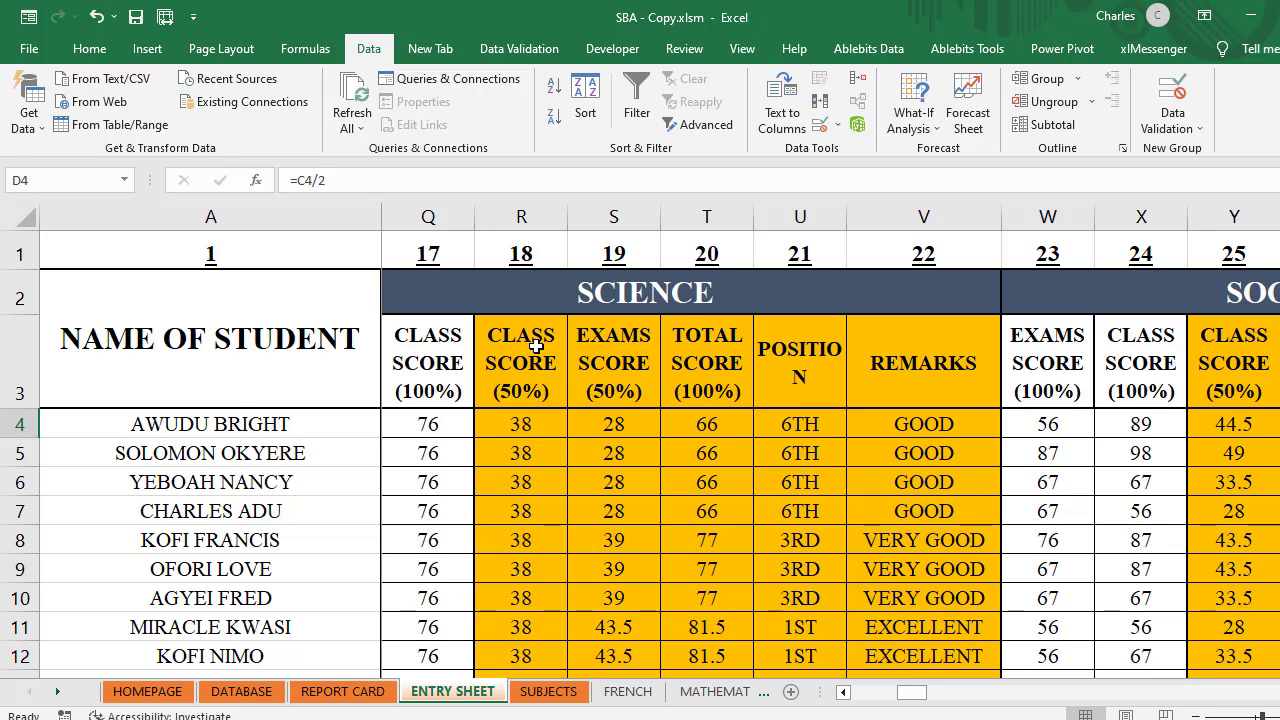
click(520, 214)
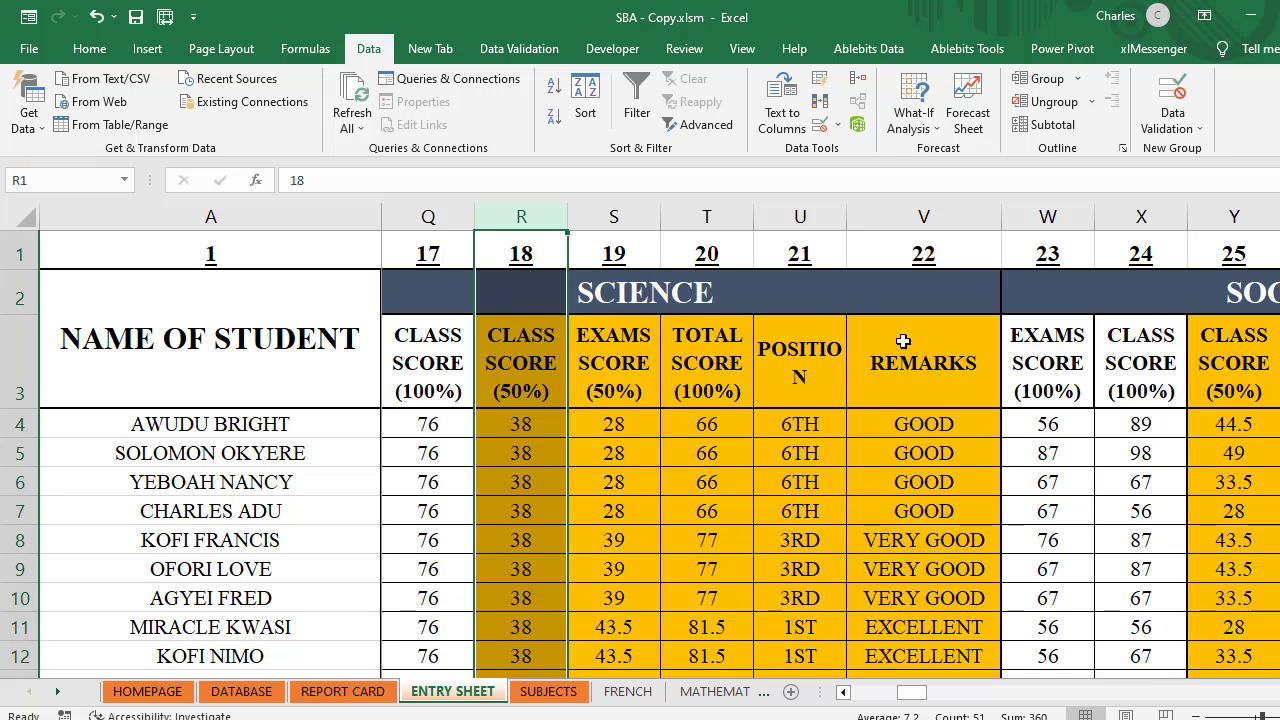
click(780, 660)
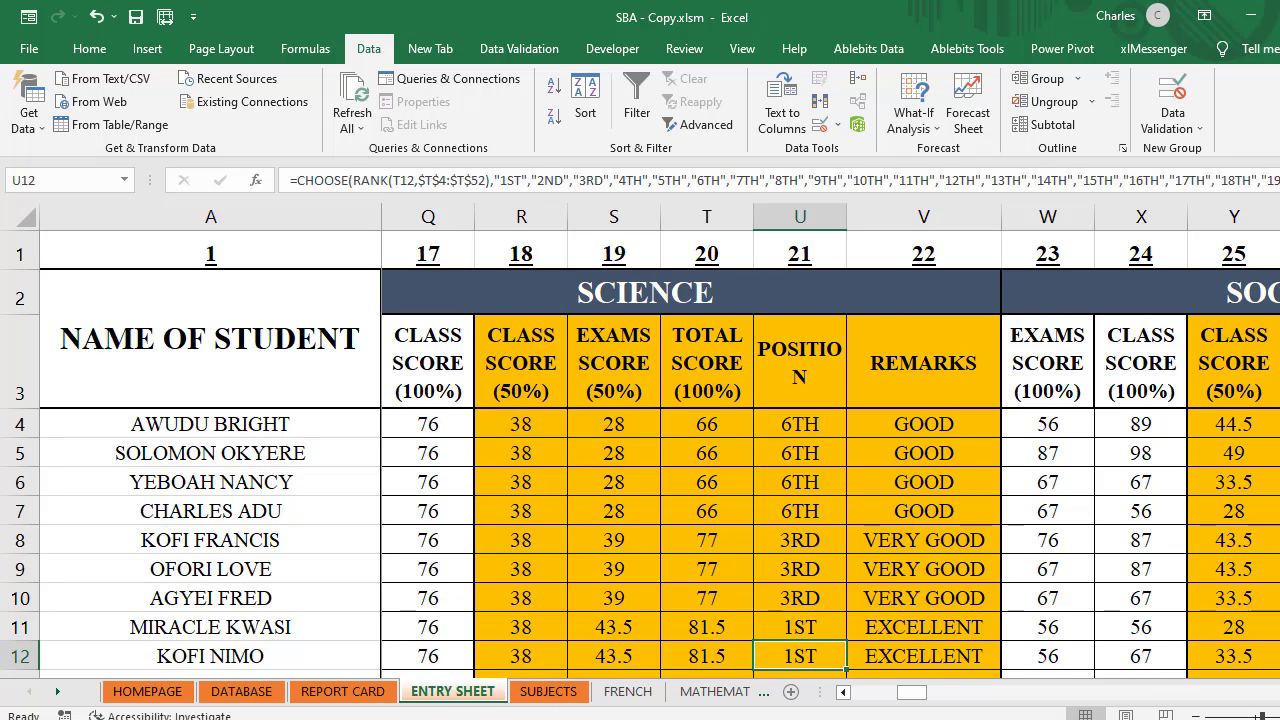
click(342, 691)
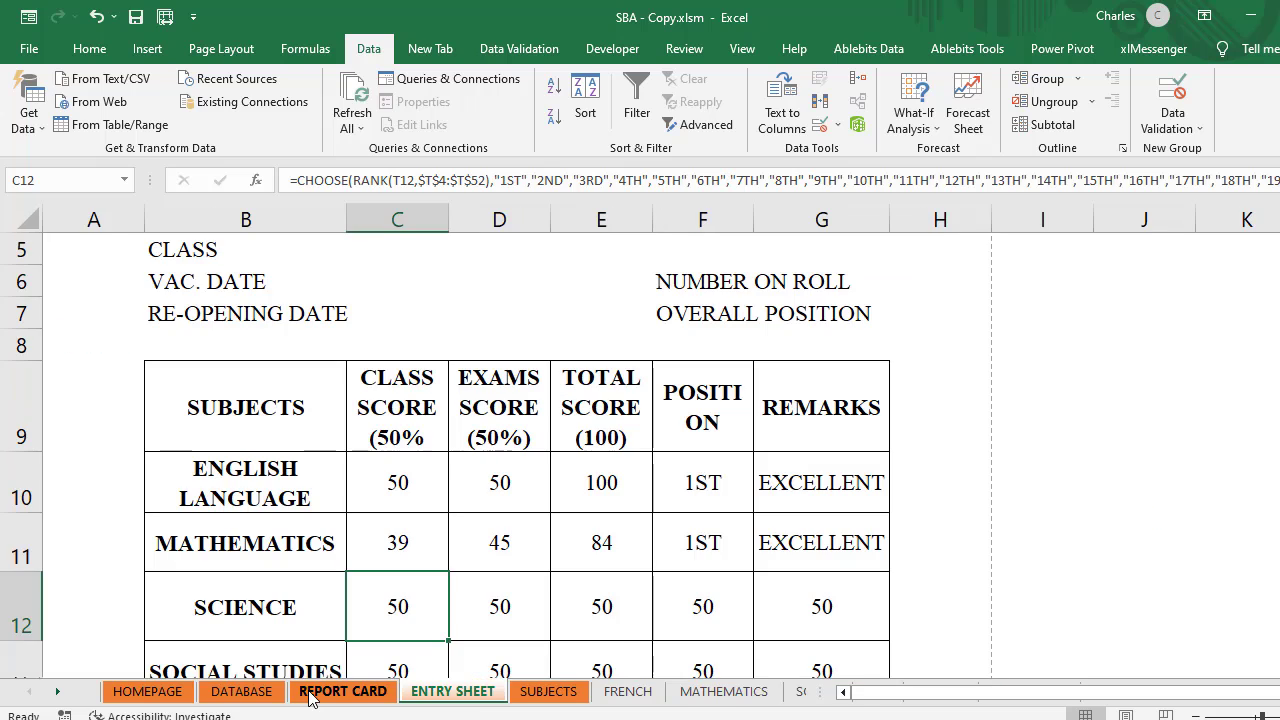
double_click(401, 617)
click(509, 603)
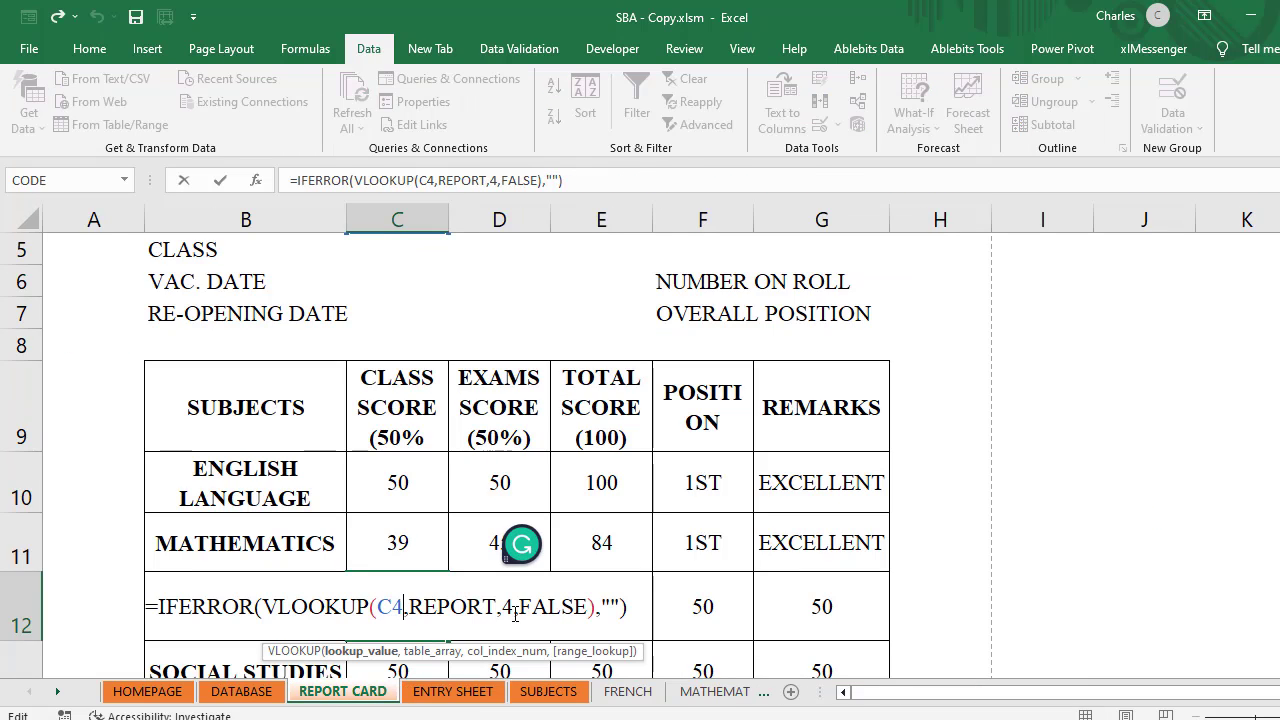
key(BackSpace)
text(1)
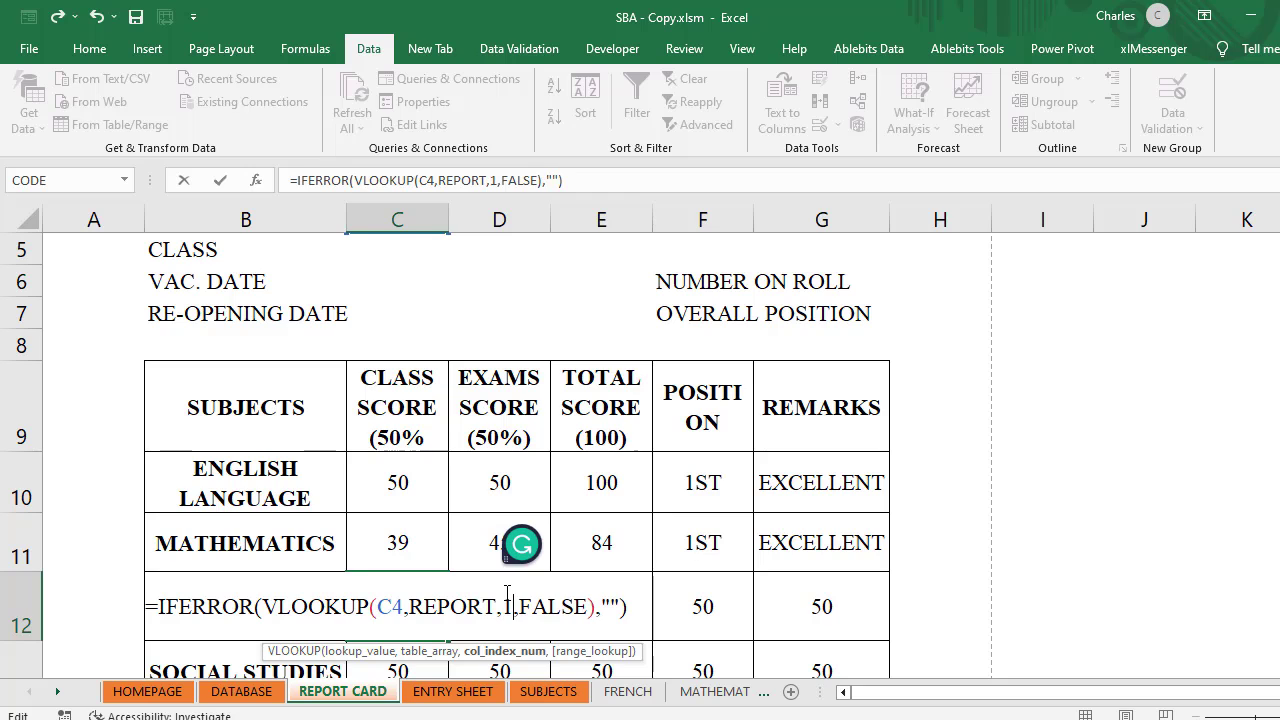
text(8)
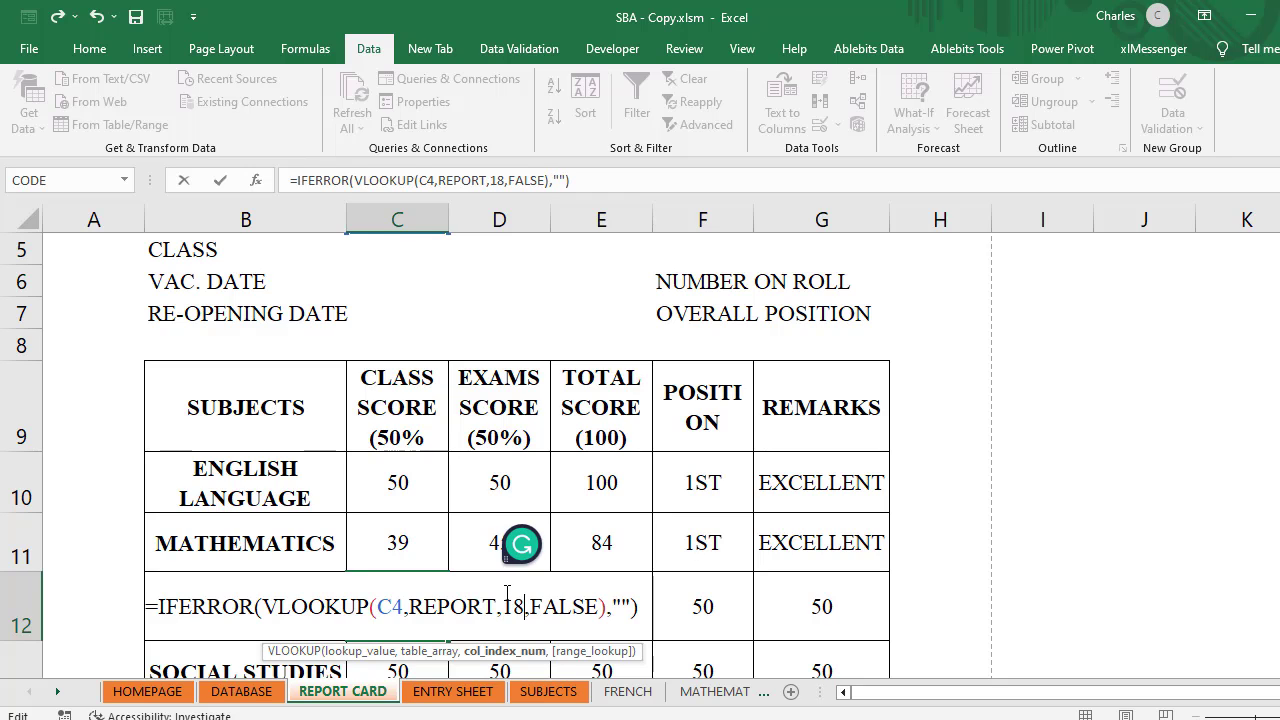
click(507, 596)
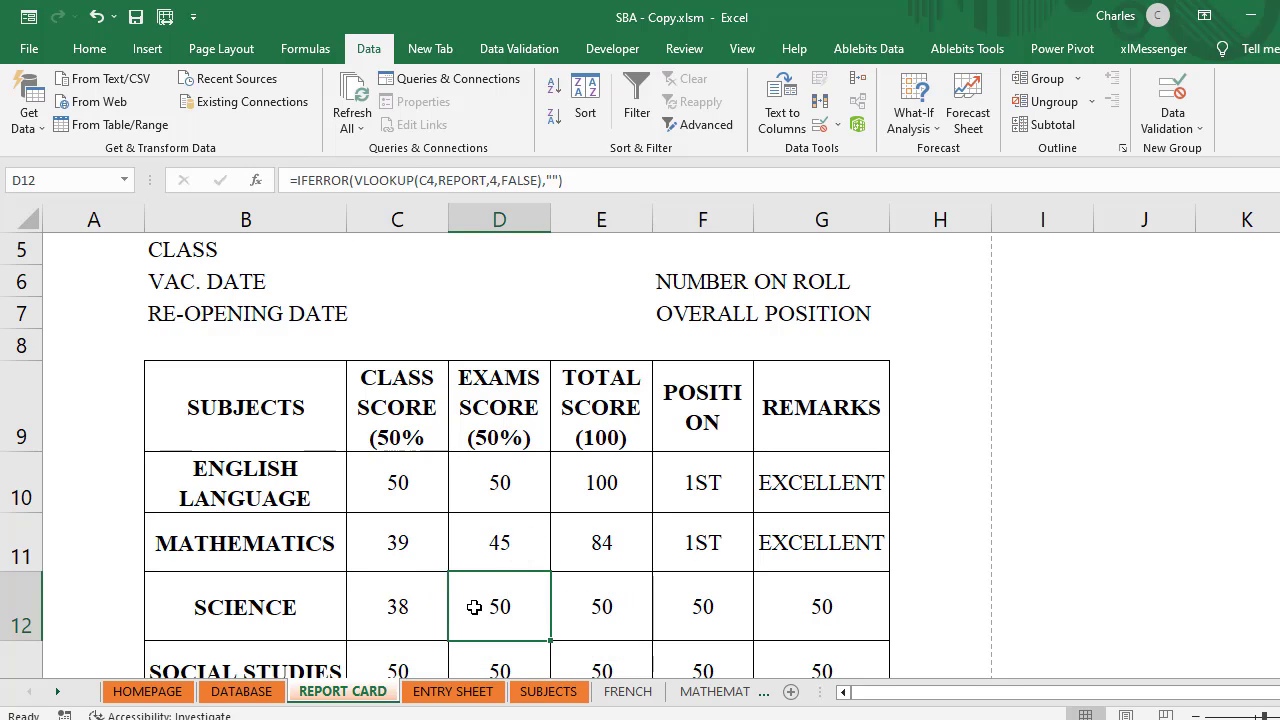
Step: Change the column index in the Science exams score lookup, cell D12, to 19
double_click(513, 604)
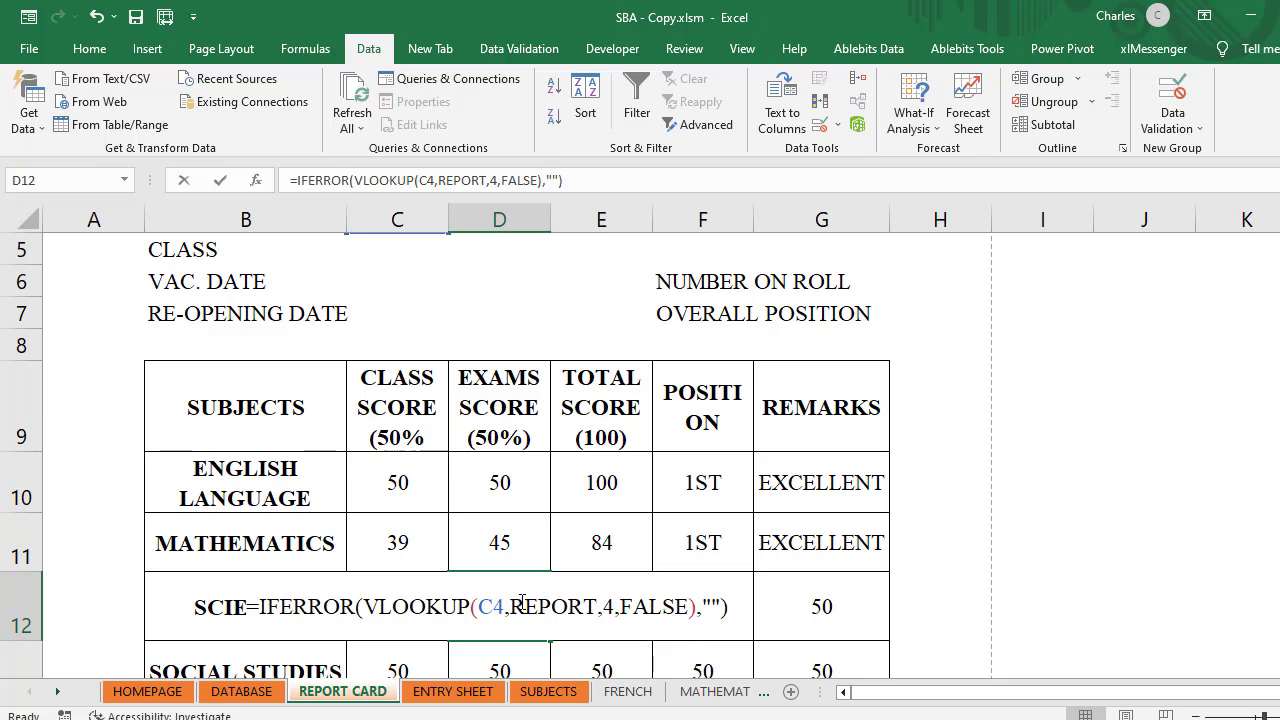
click(615, 606)
key(BackSpace)
text(1)
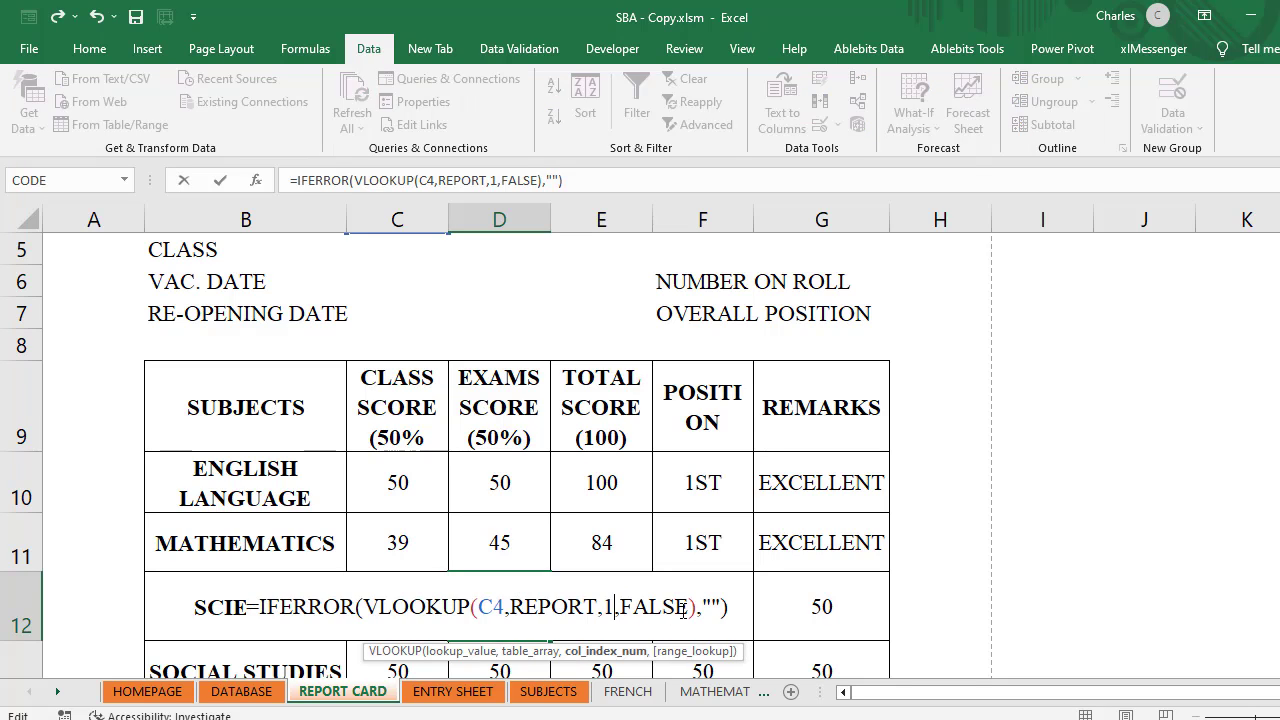
text(9)
key(Tab)
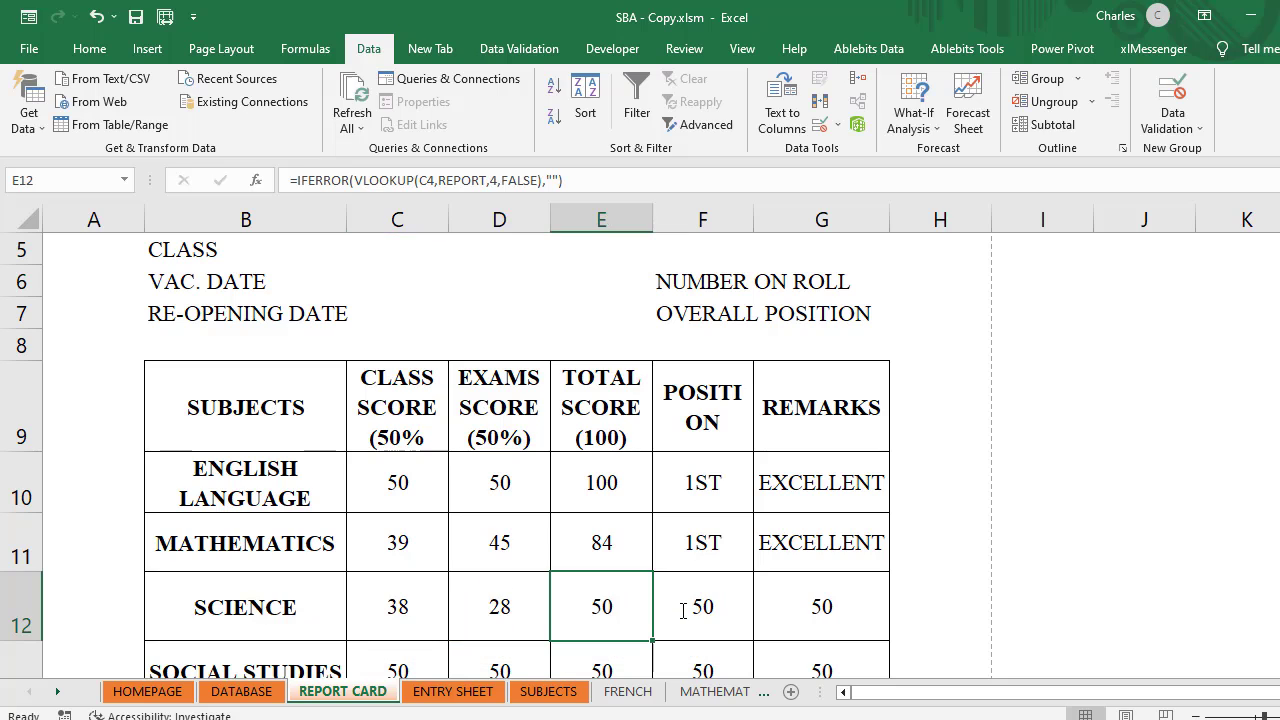
Step: Change the column index in the Science total score lookup, cell E12, to 20
double_click(604, 608)
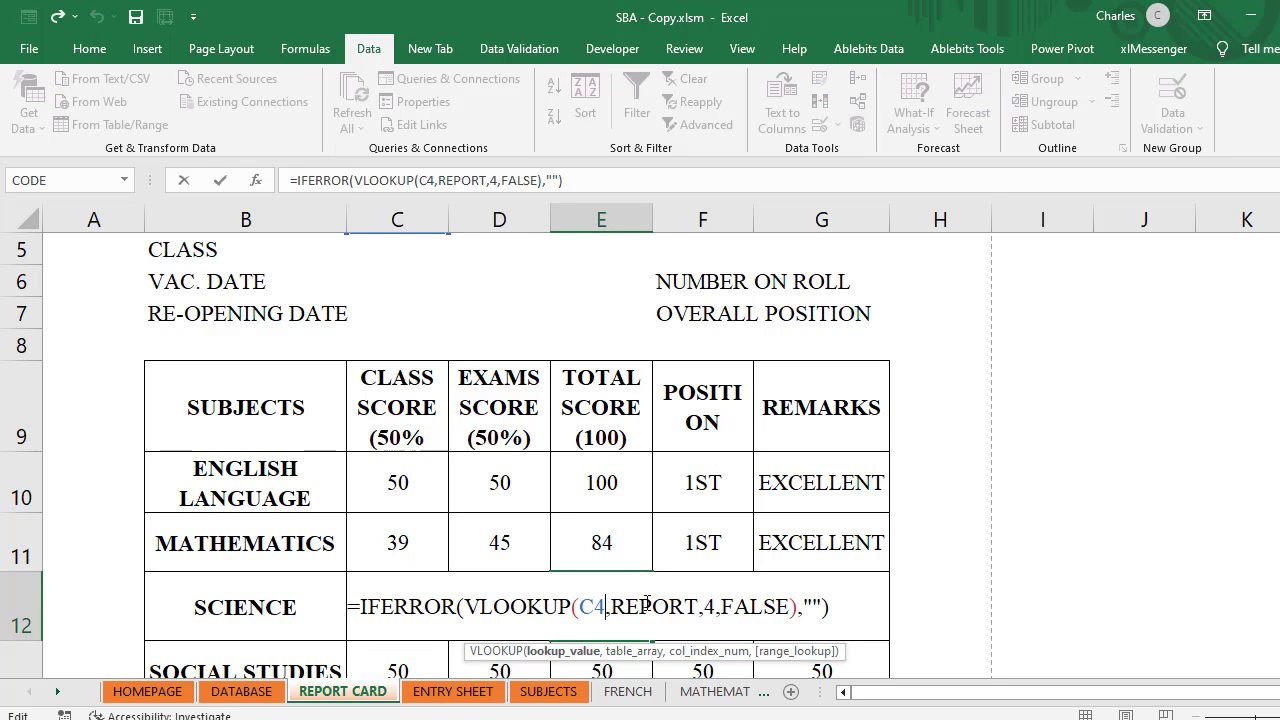
click(716, 608)
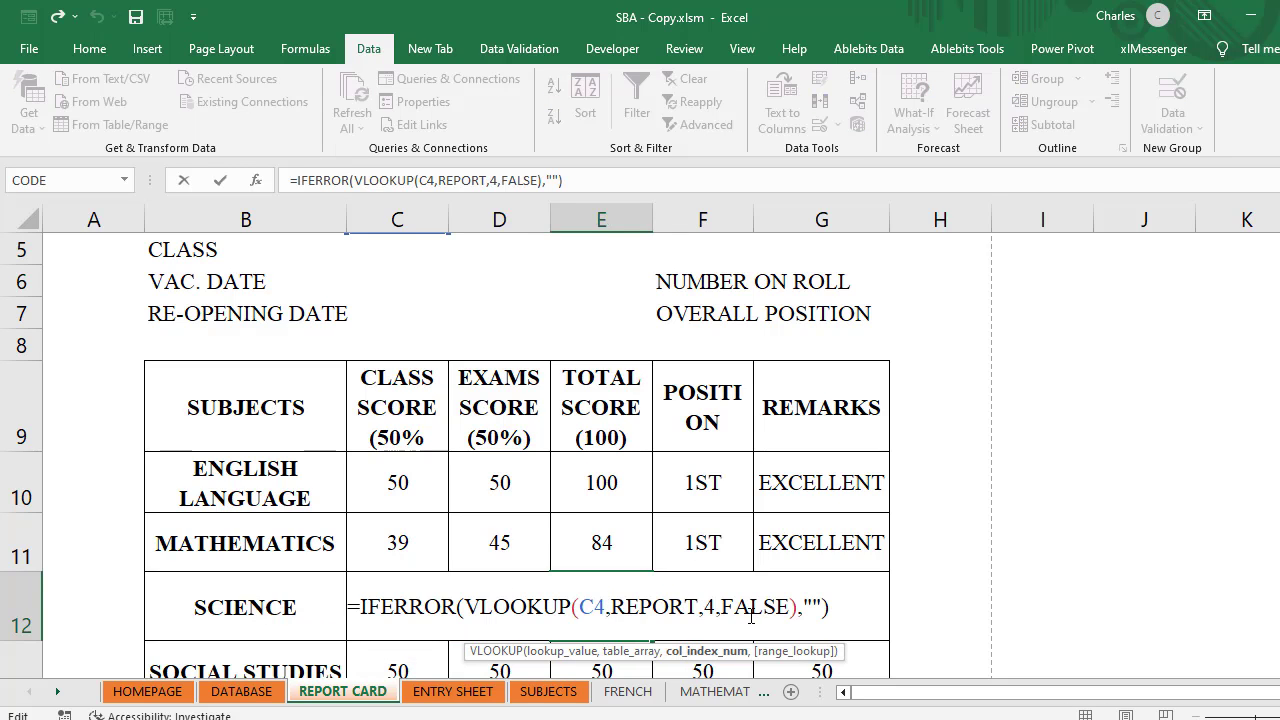
key(BackSpace)
text(20)
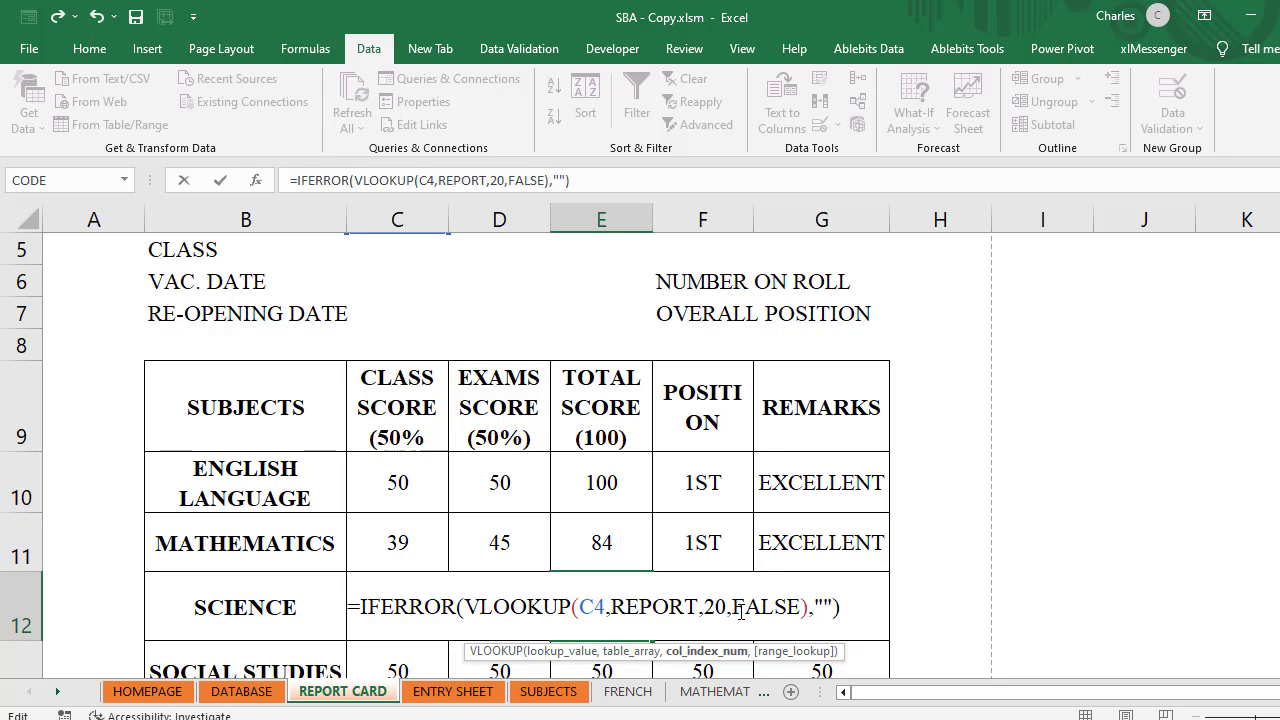
key(Tab)
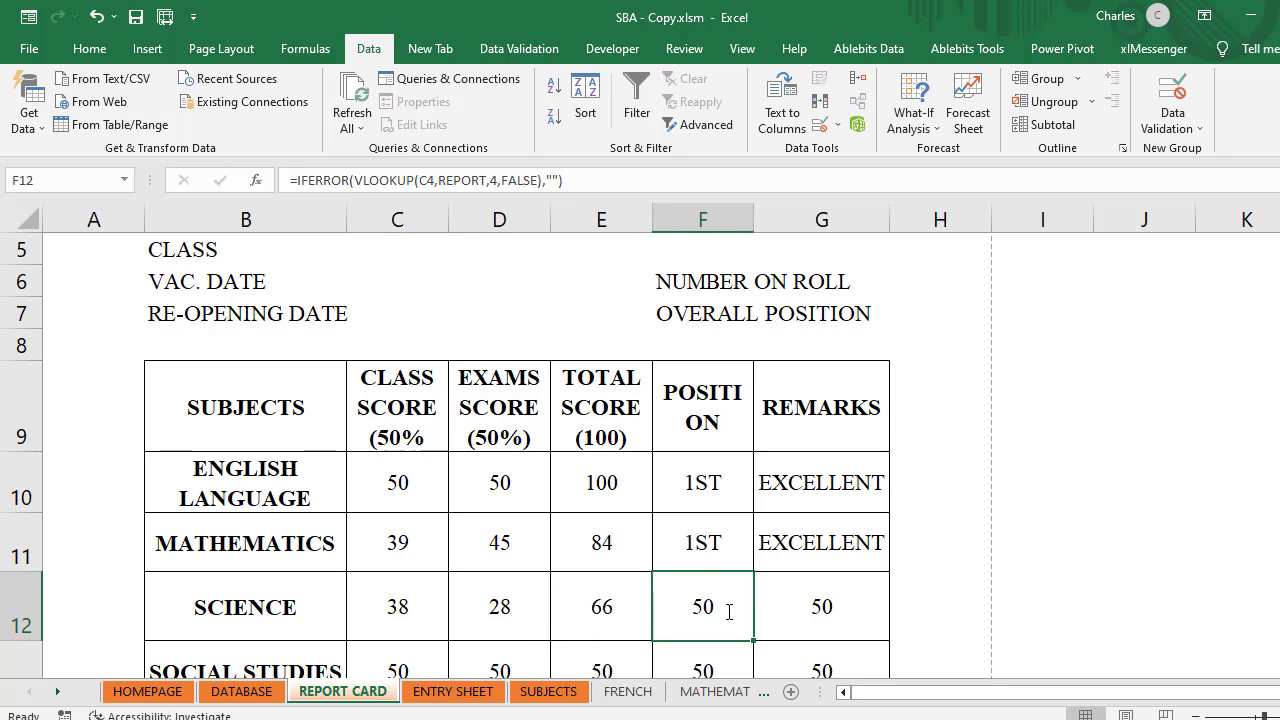
Step: Change the column index in the Science position lookup, cell F12, to 21
double_click(729, 612)
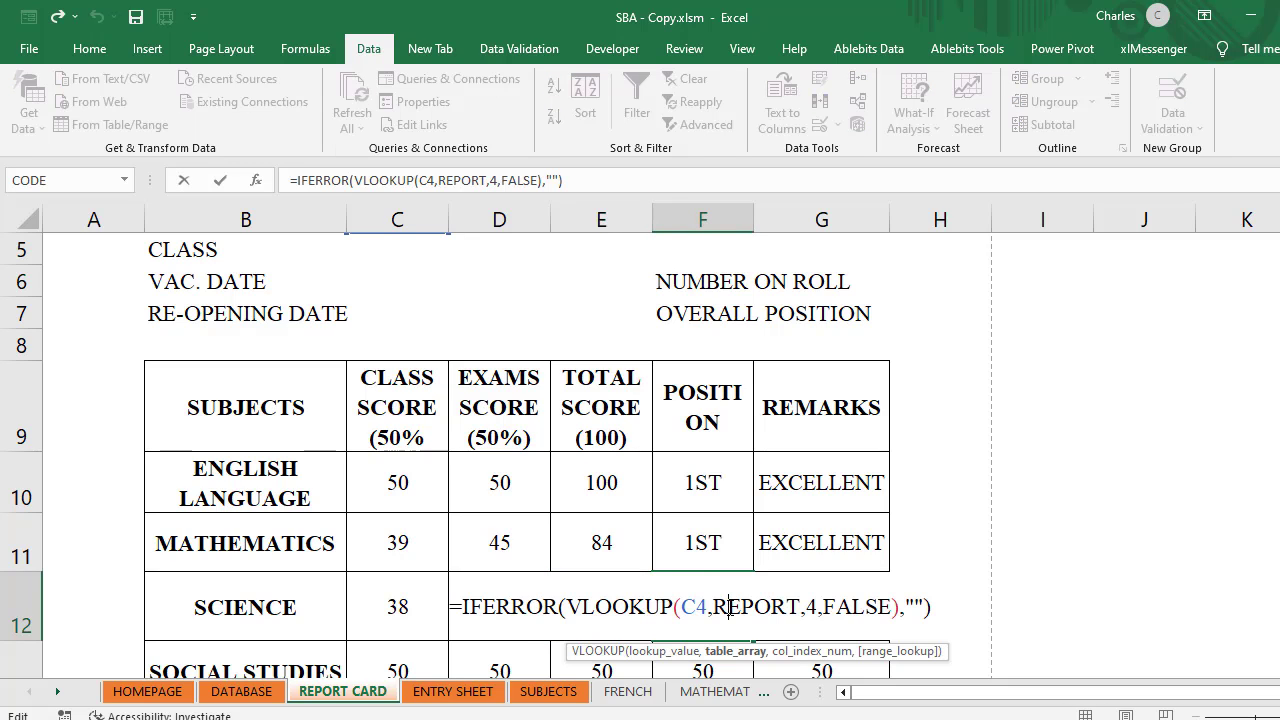
click(818, 607)
key(BackSpace)
text(2)
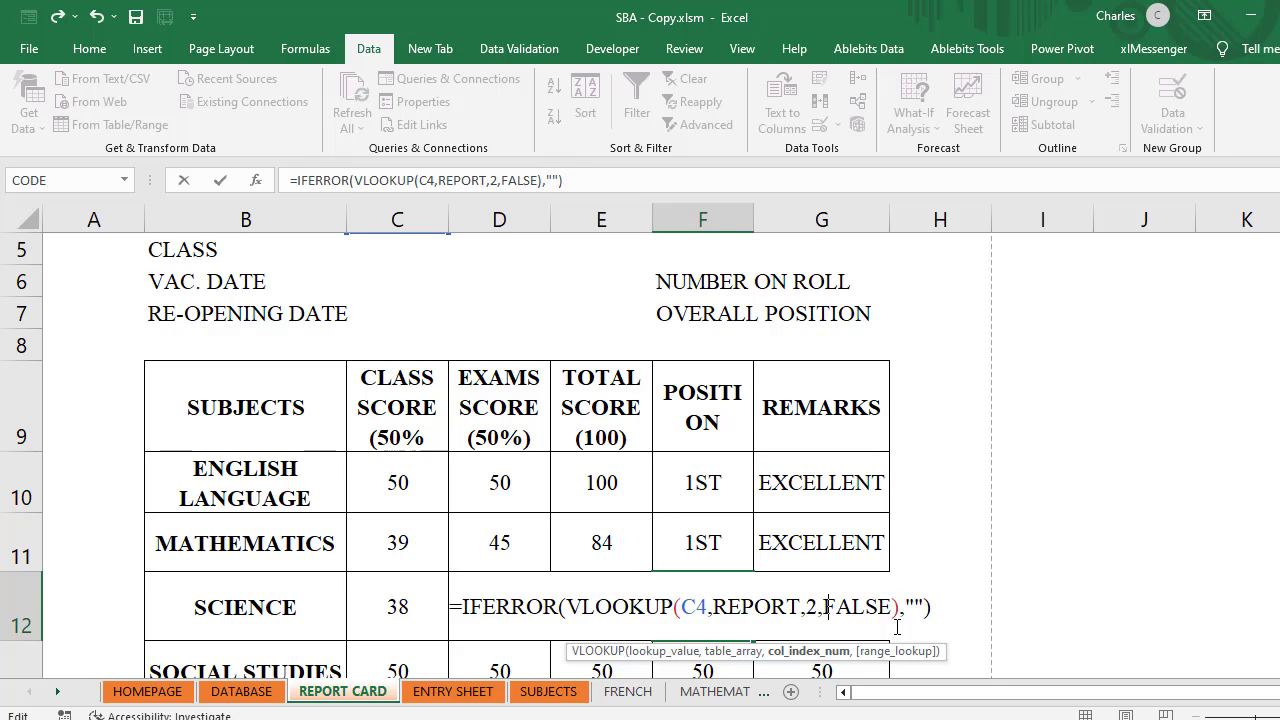
text(1)
key(Tab)
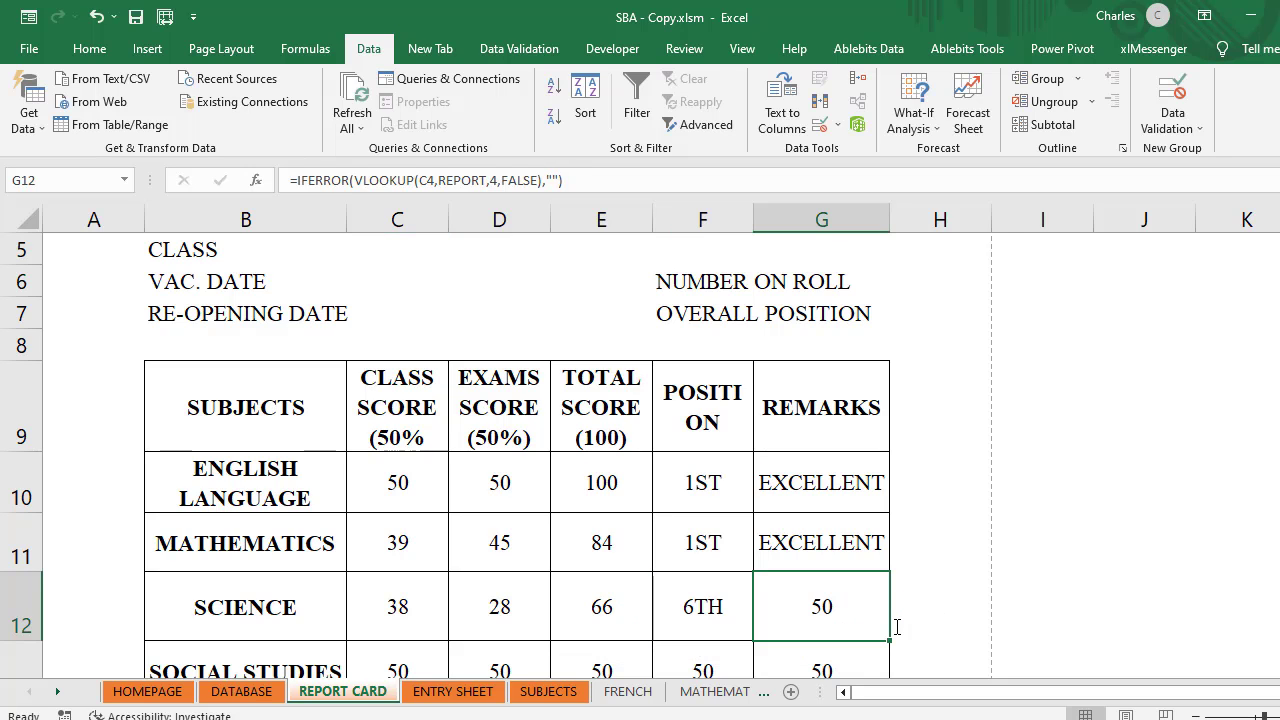
Step: Change the column index in the Science remarks lookup, cell G12, to 22
double_click(826, 604)
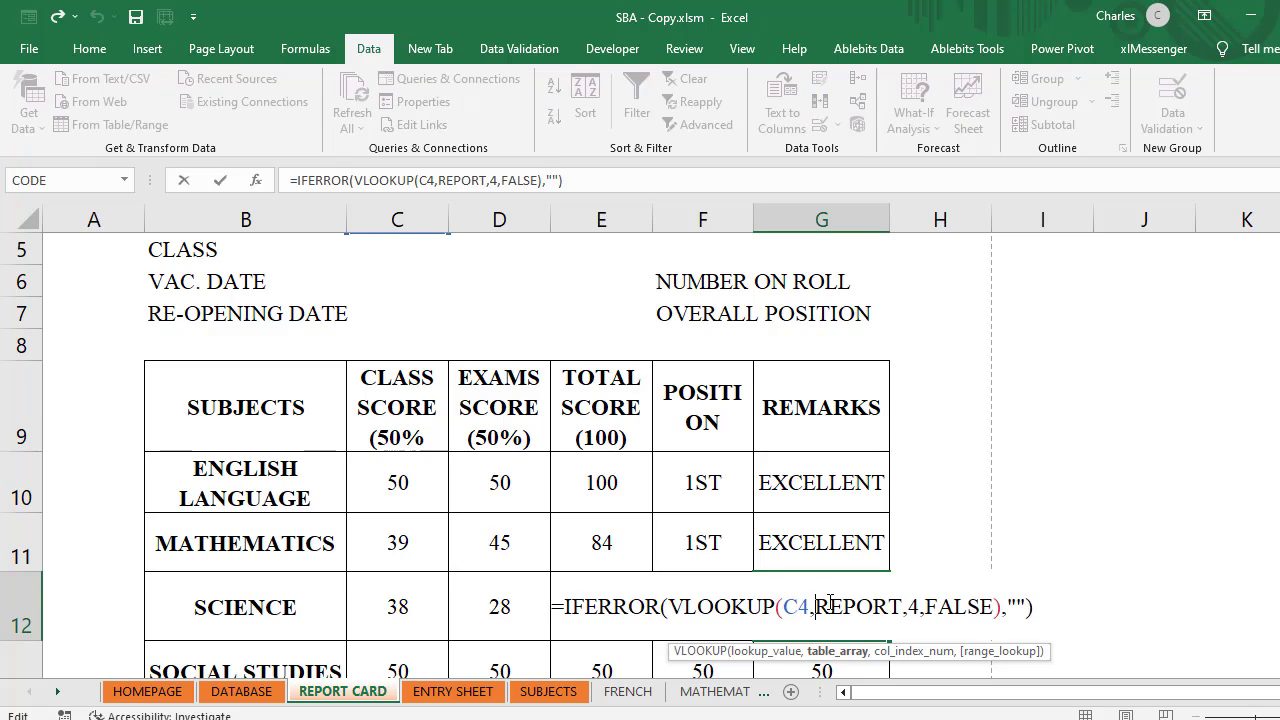
click(920, 609)
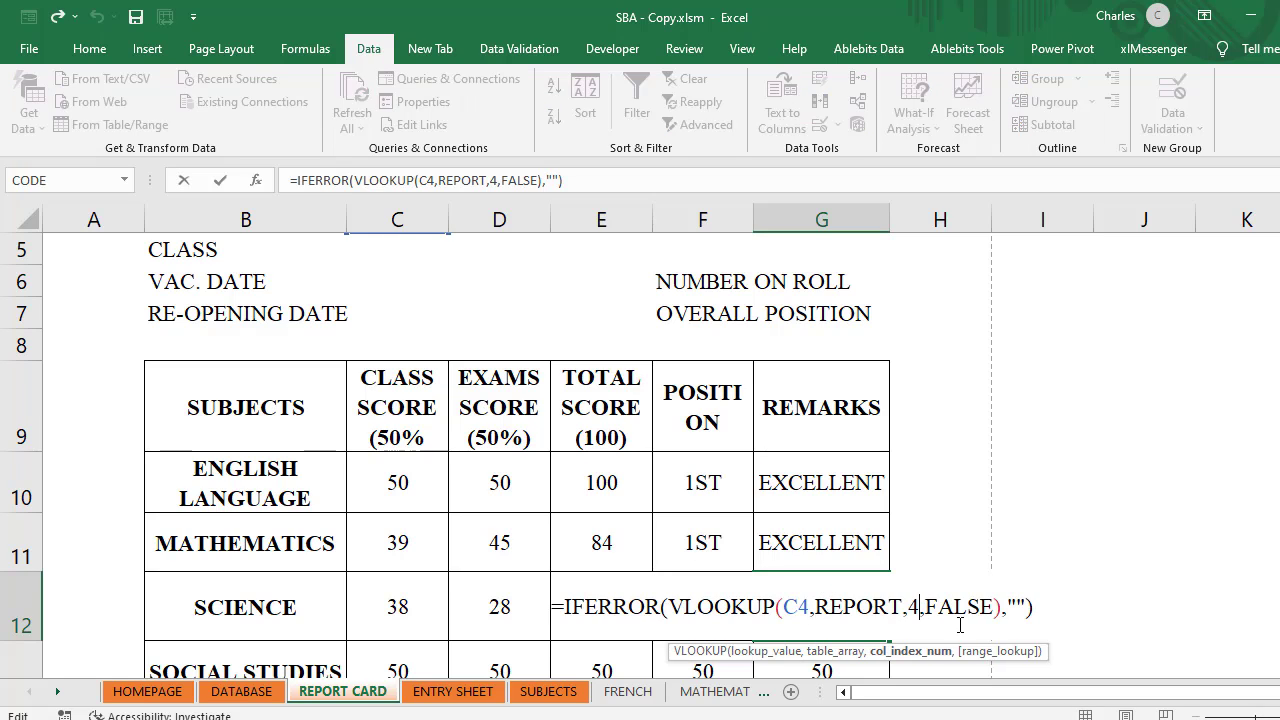
key(BackSpace)
text(22)
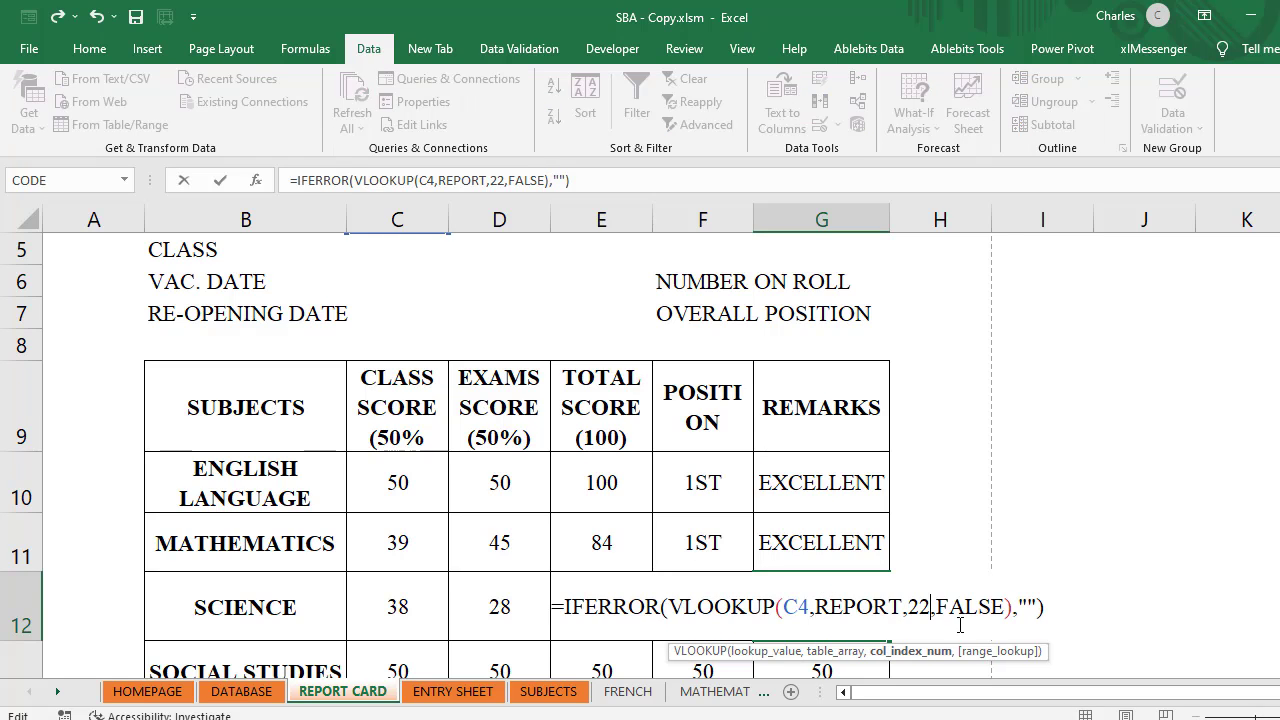
key(Return)
click(925, 609)
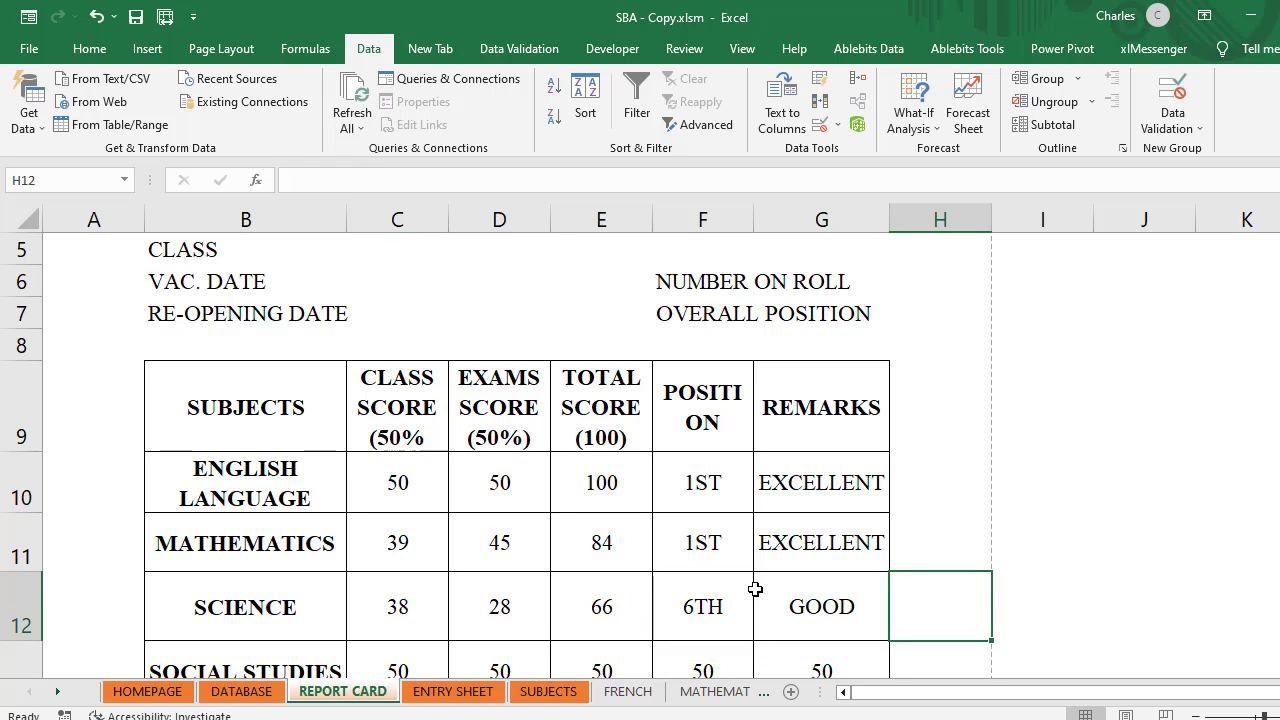
Step: Check the Social Studies column numbers on the entry sheet and change the column index in its class score lookup, cell C13, to 25
scroll(751, 589, down, 2)
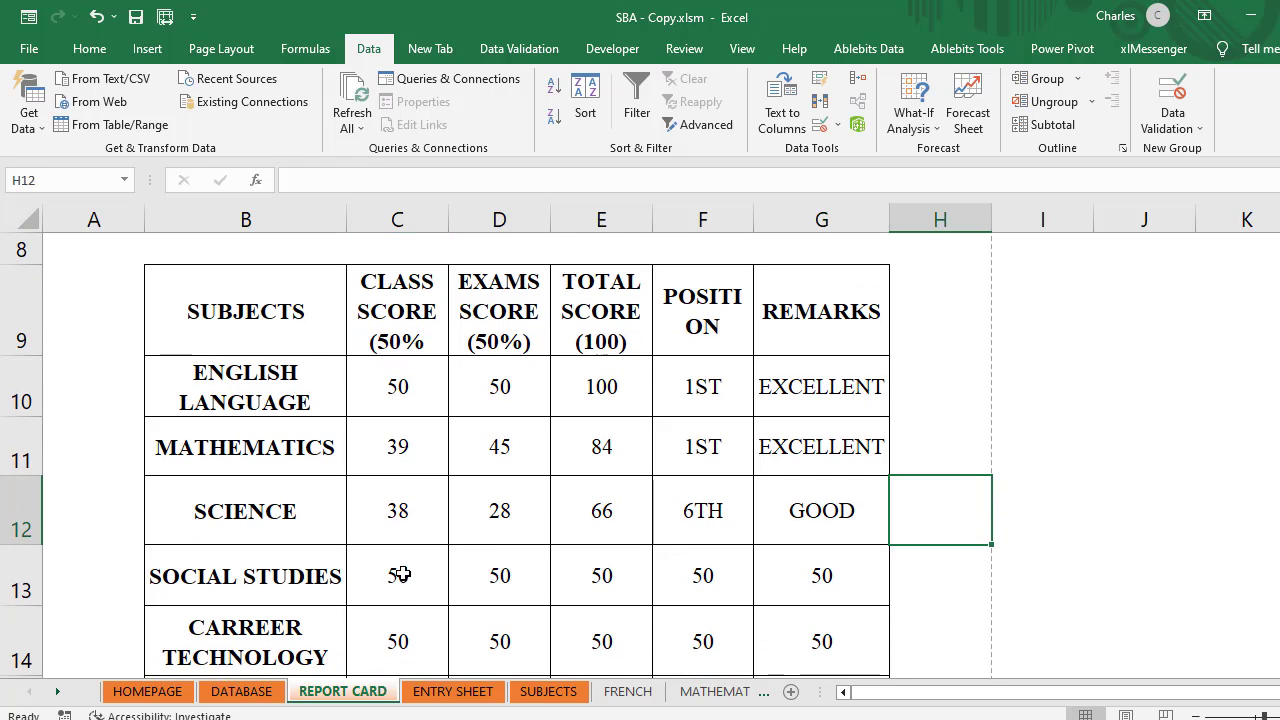
click(400, 582)
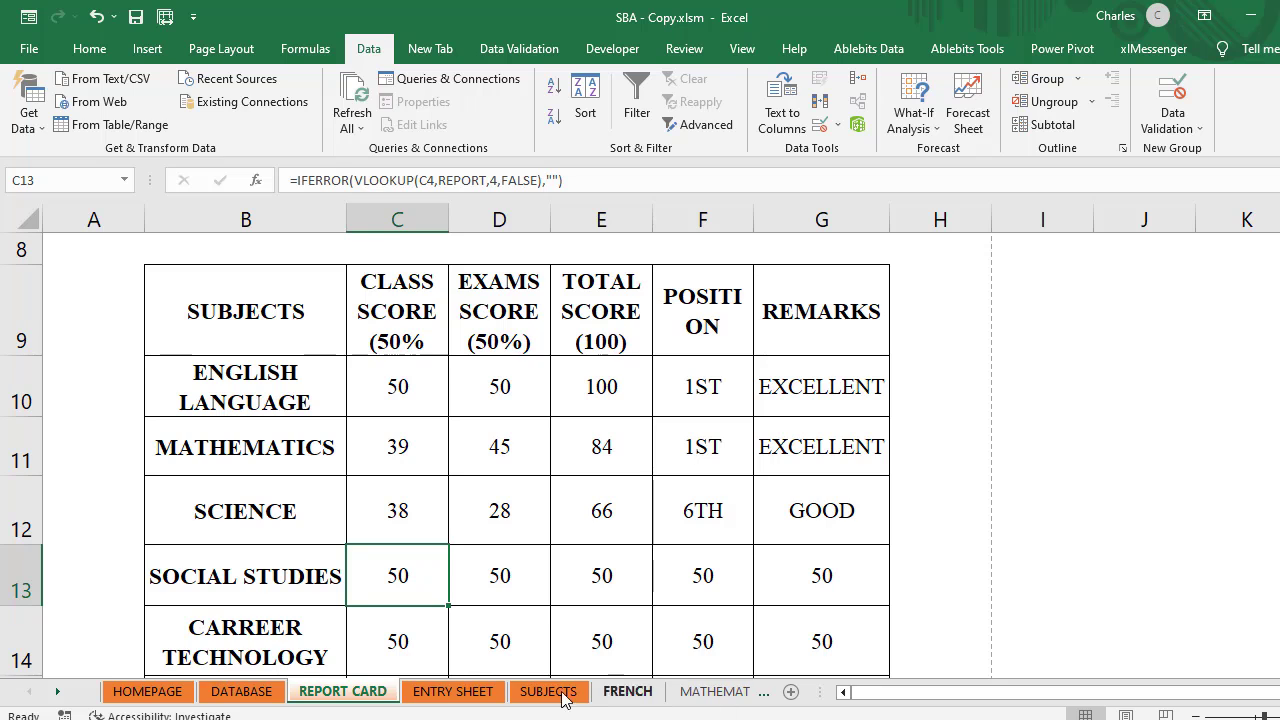
click(455, 692)
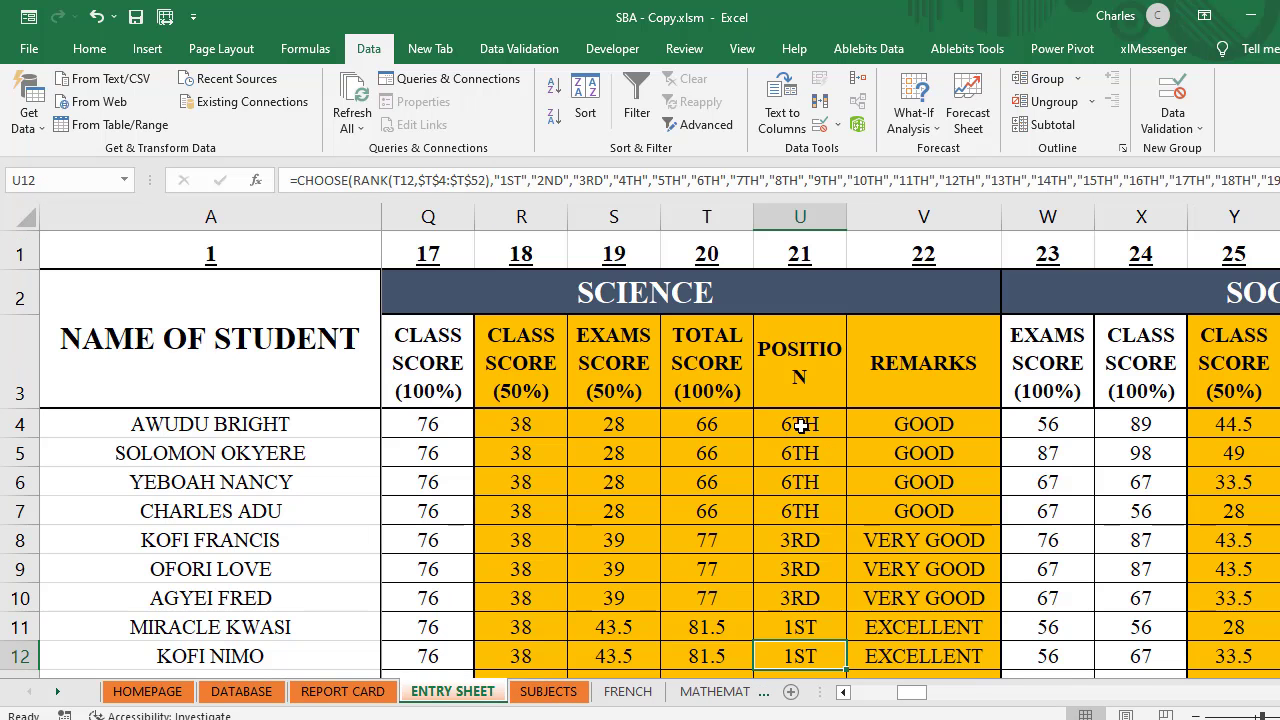
drag(919, 701, 942, 715)
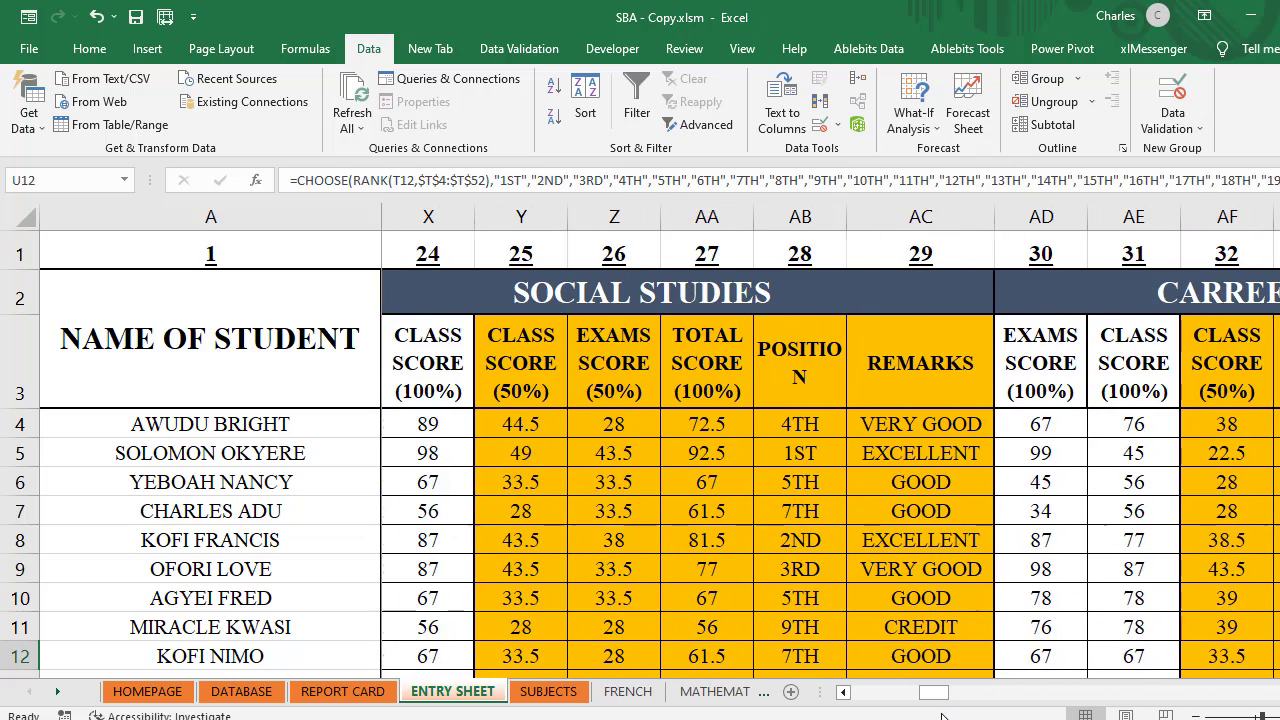
click(545, 225)
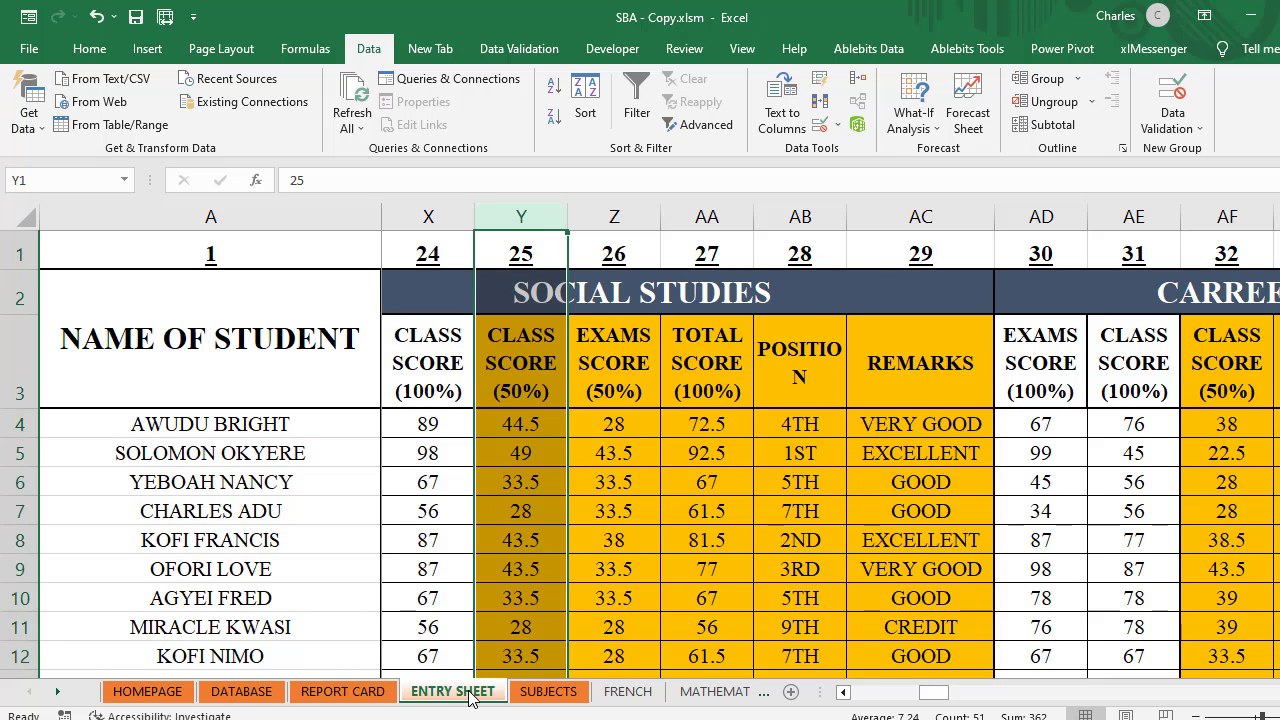
click(332, 691)
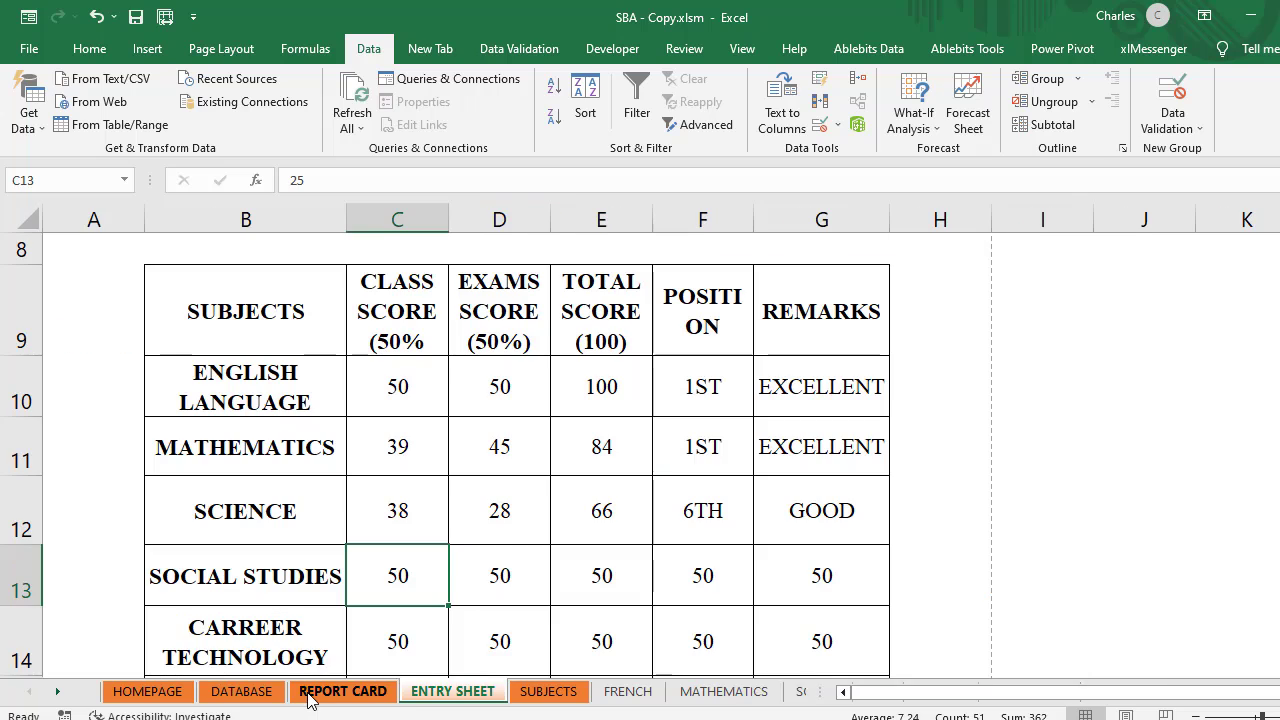
double_click(402, 577)
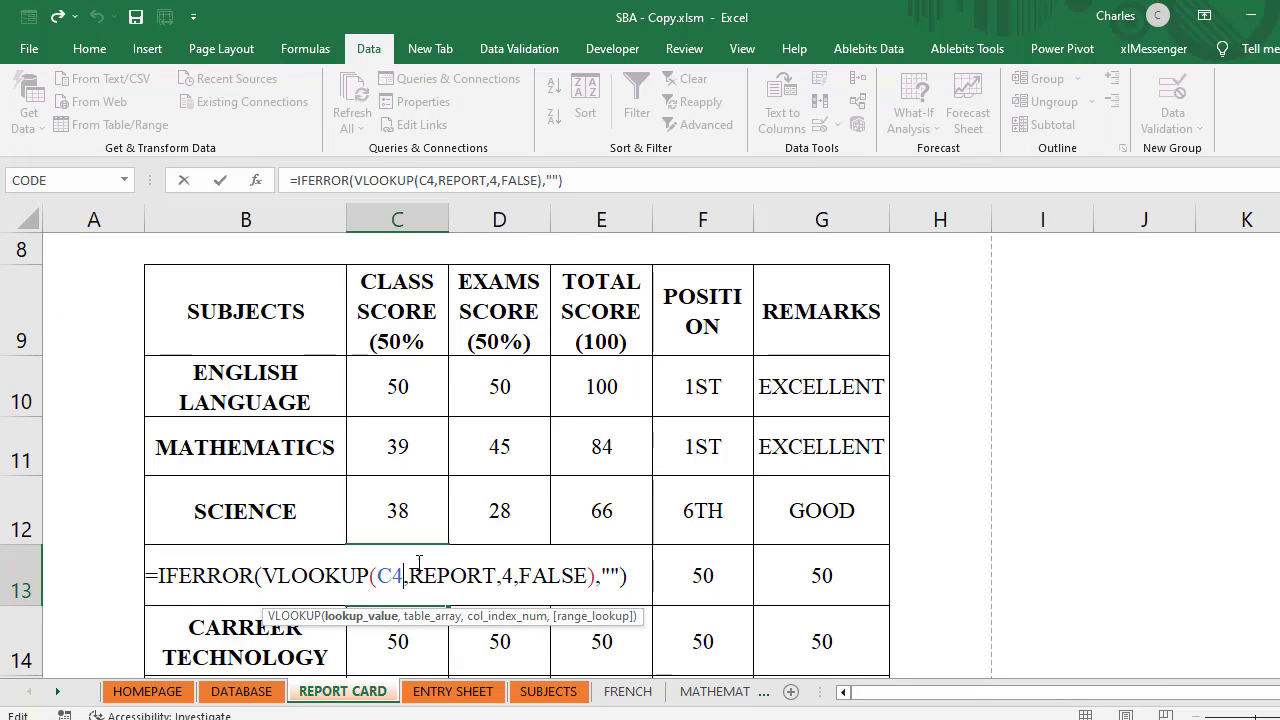
click(513, 580)
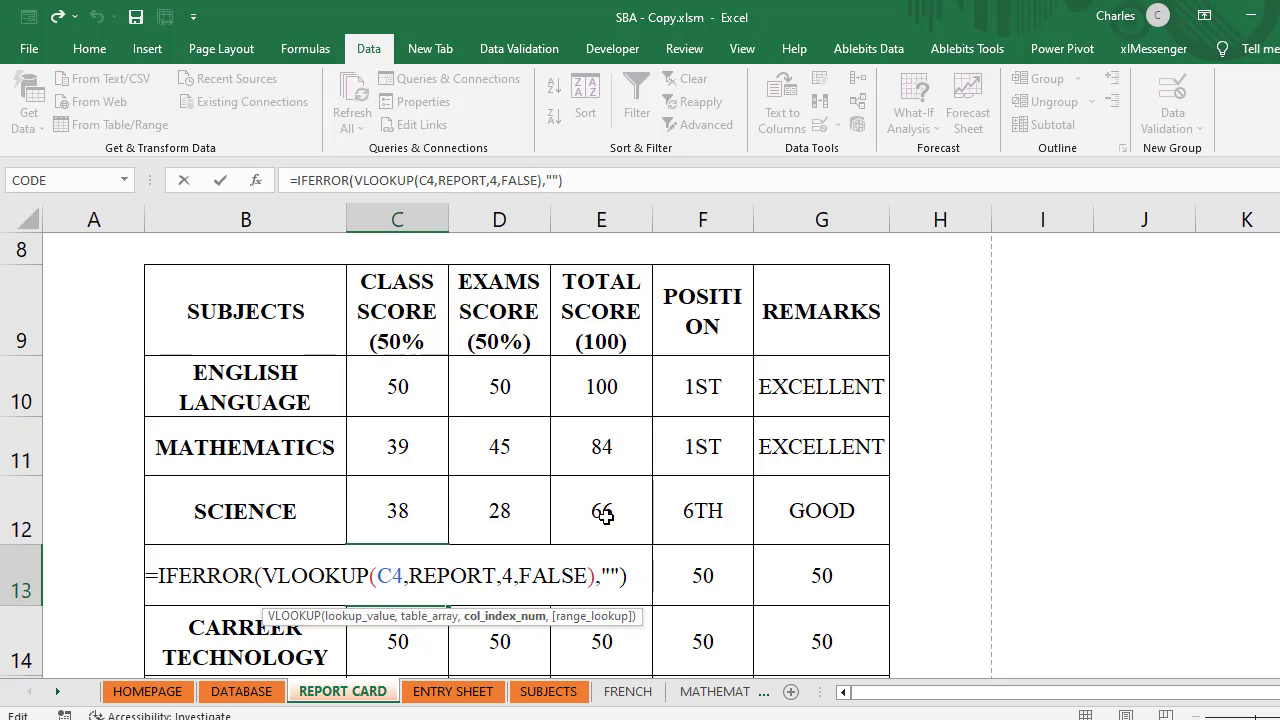
key(BackSpace)
text(25)
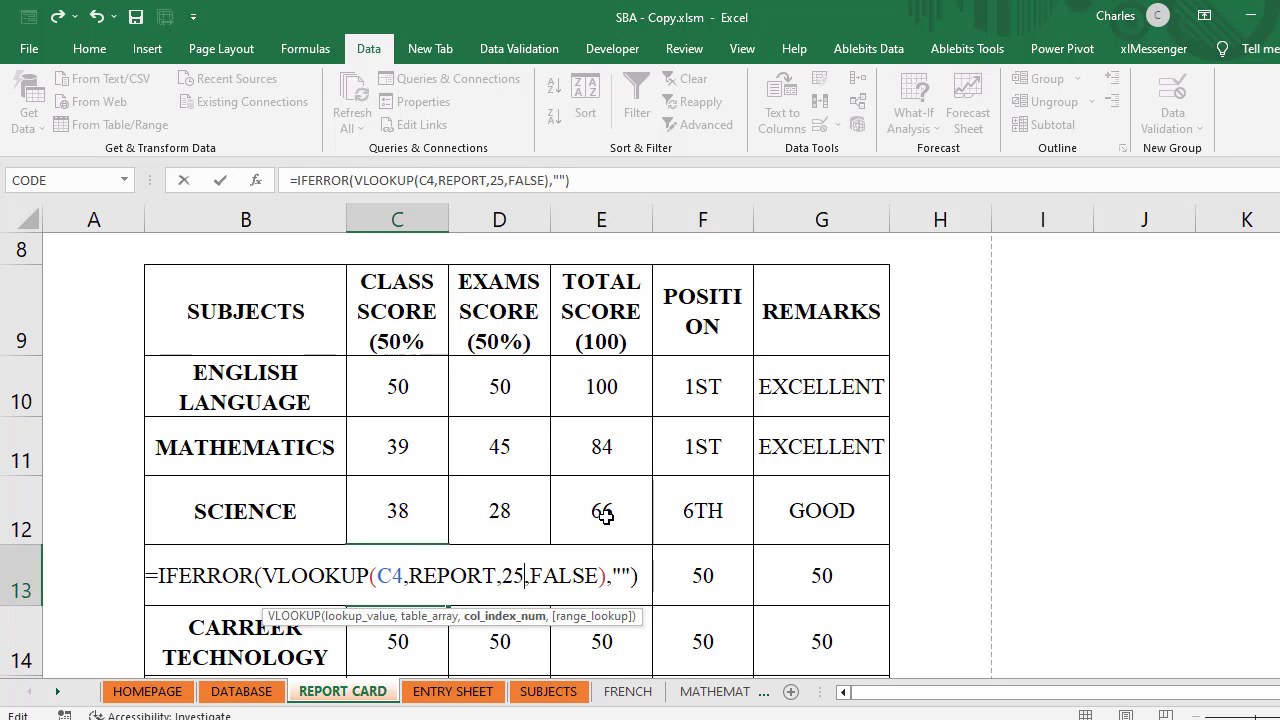
key(Tab)
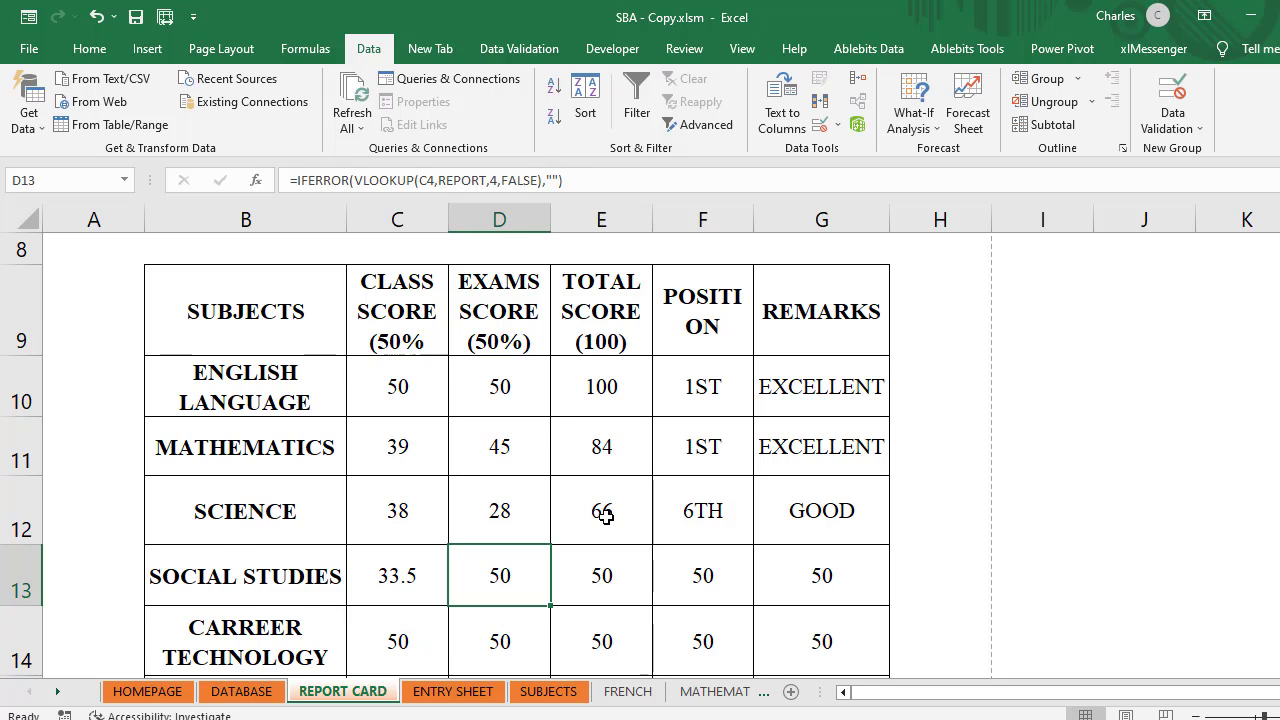
Step: Change the column index in the Social Studies exams score lookup, cell D13, to 26
double_click(503, 573)
click(616, 580)
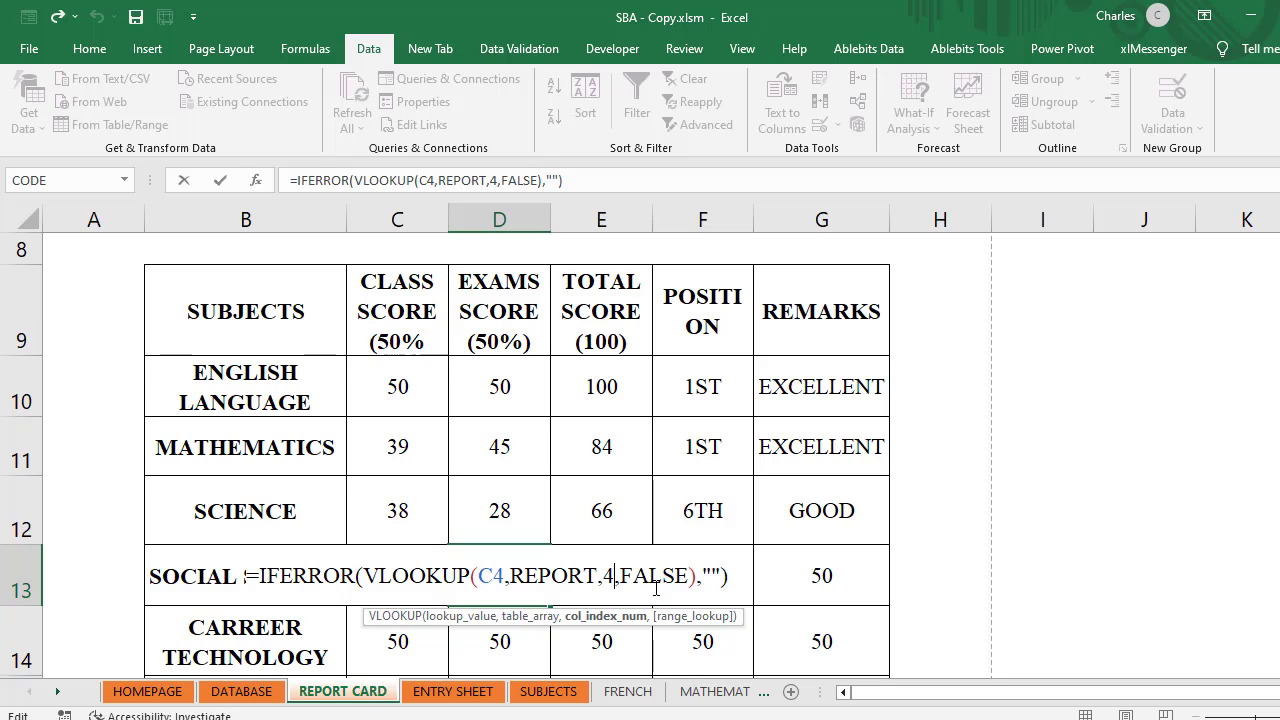
key(BackSpace)
text(26)
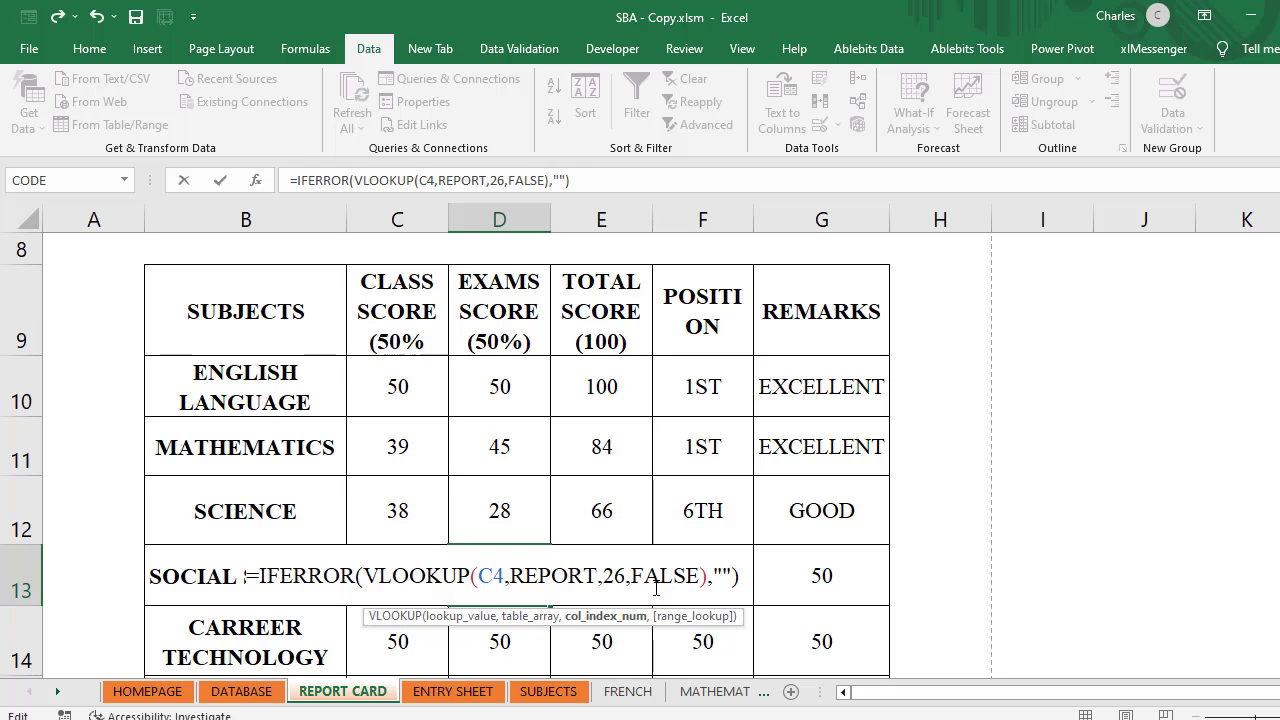
key(Tab)
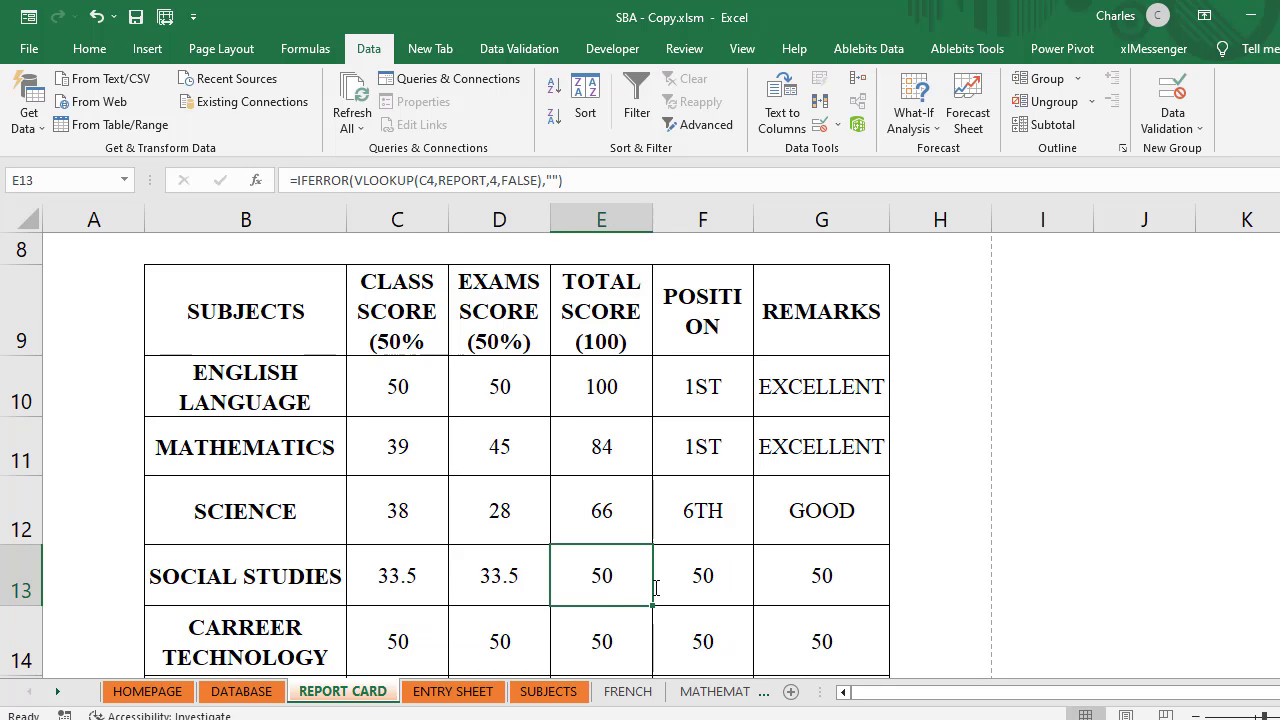
Step: Change the column index in the Social Studies total score lookup, cell E13, to 27
double_click(603, 596)
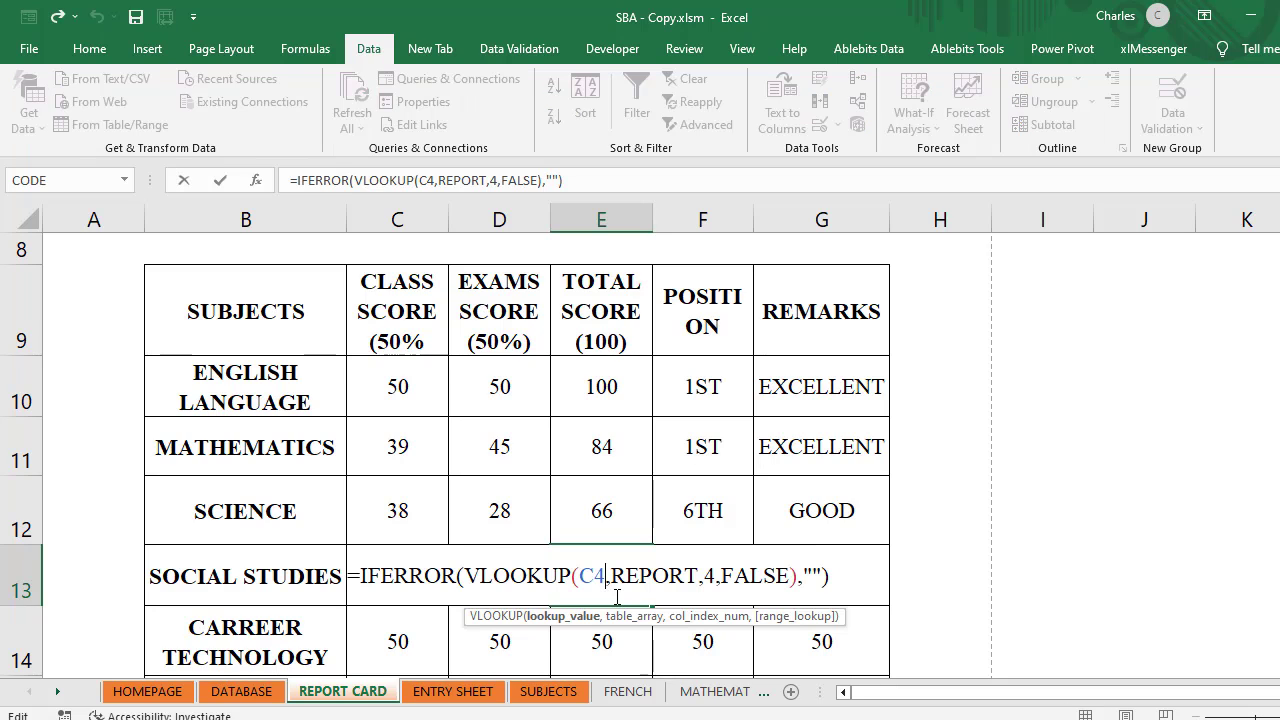
click(712, 585)
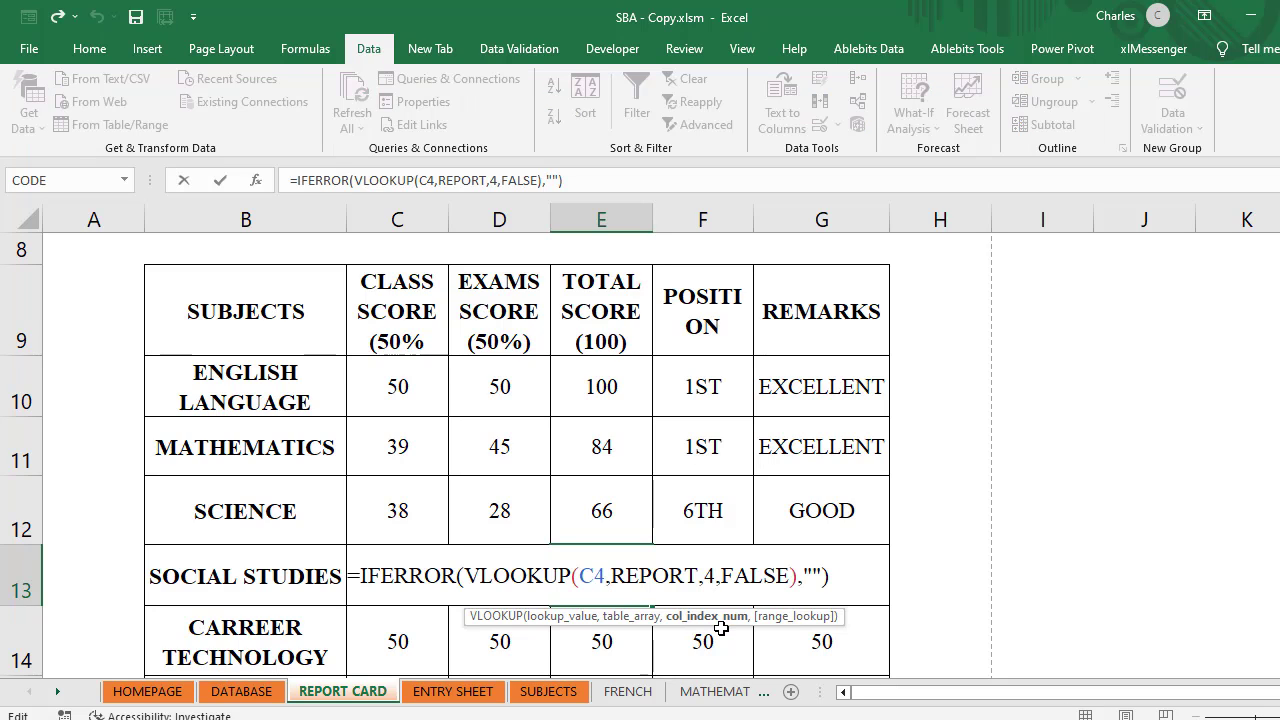
key(BackSpace)
text(27)
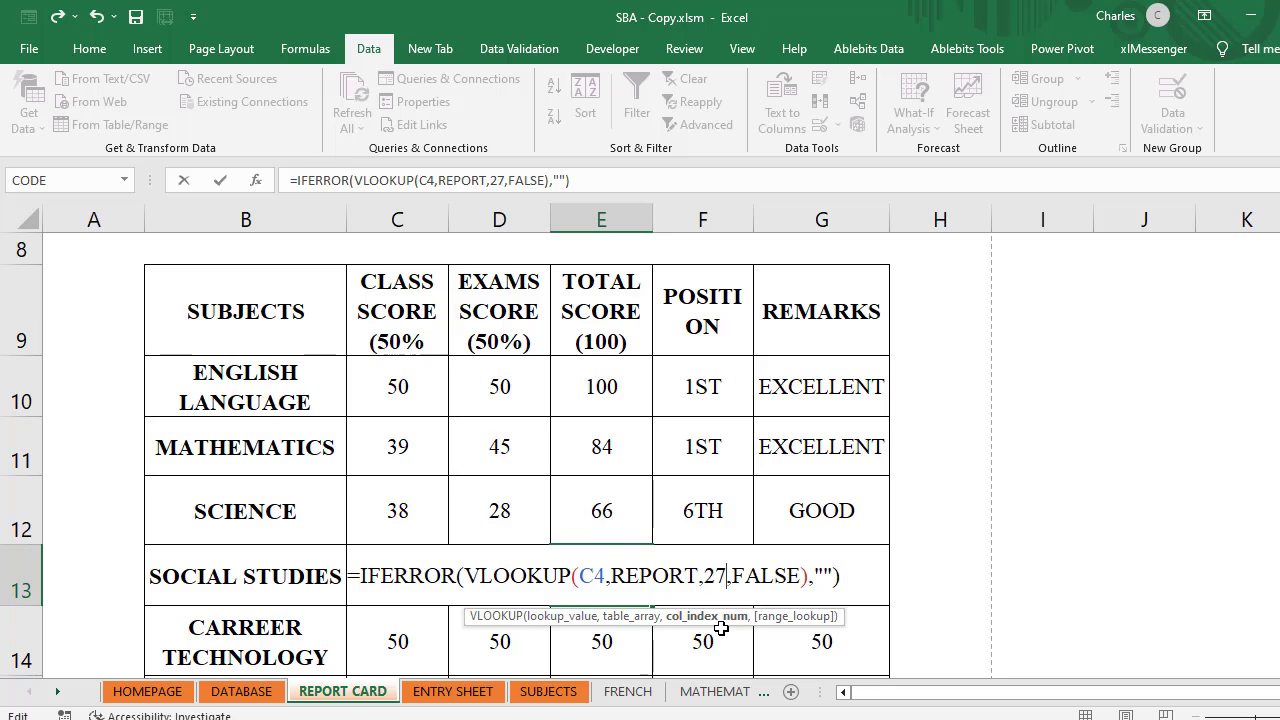
key(Tab)
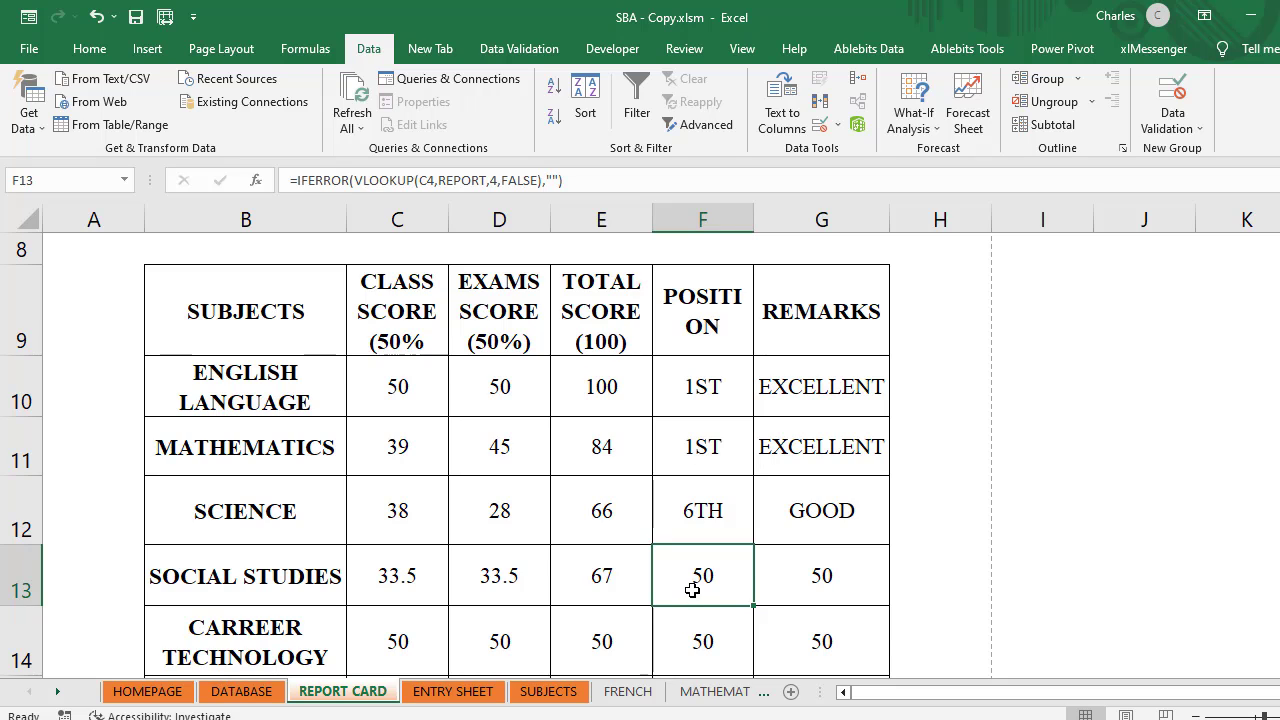
Step: Change the column index in the Social Studies position lookup, cell F13, to 28
double_click(692, 590)
click(816, 576)
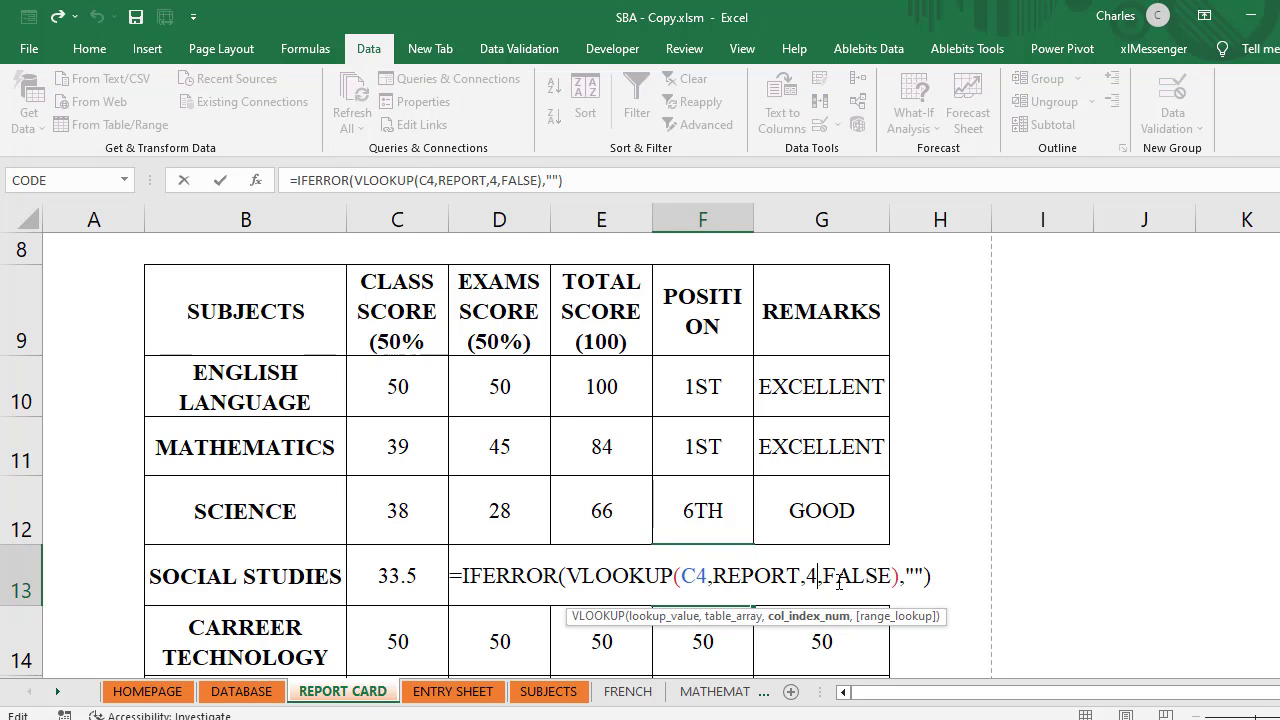
key(BackSpace)
text(28)
click(838, 580)
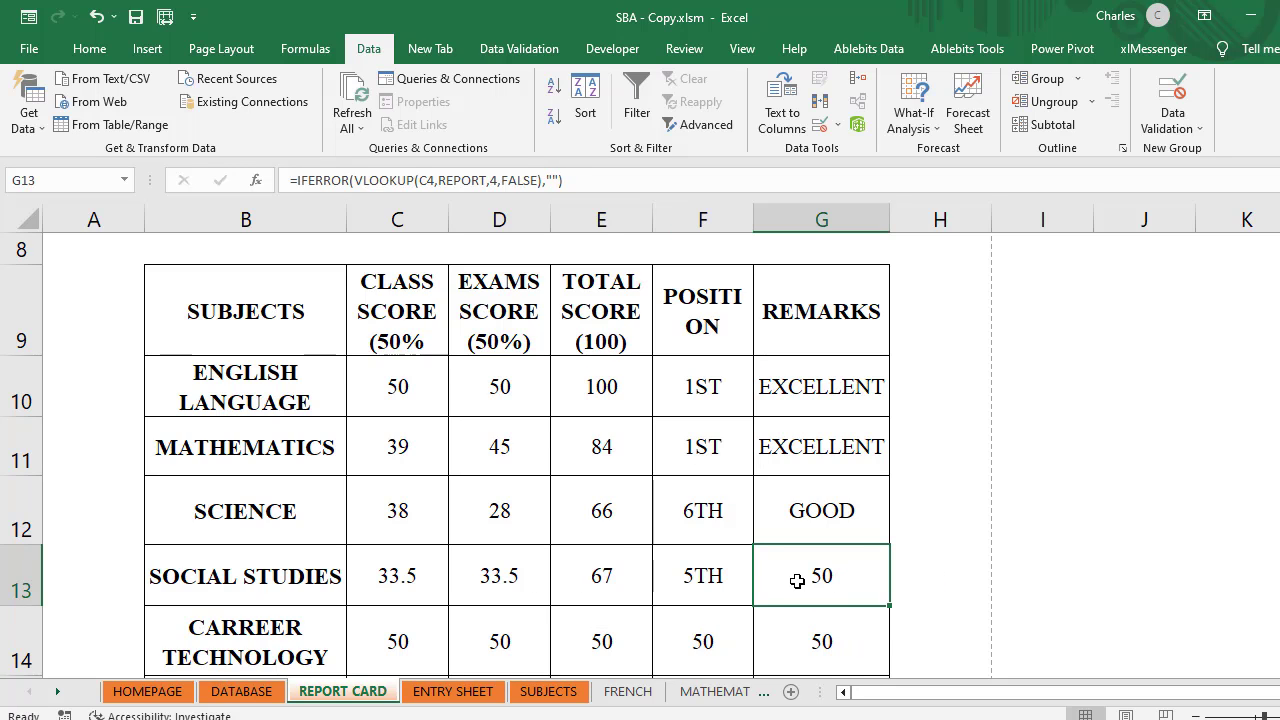
Step: Change the column index in the Social Studies remarks lookup, cell G13, to 29
double_click(797, 581)
click(918, 580)
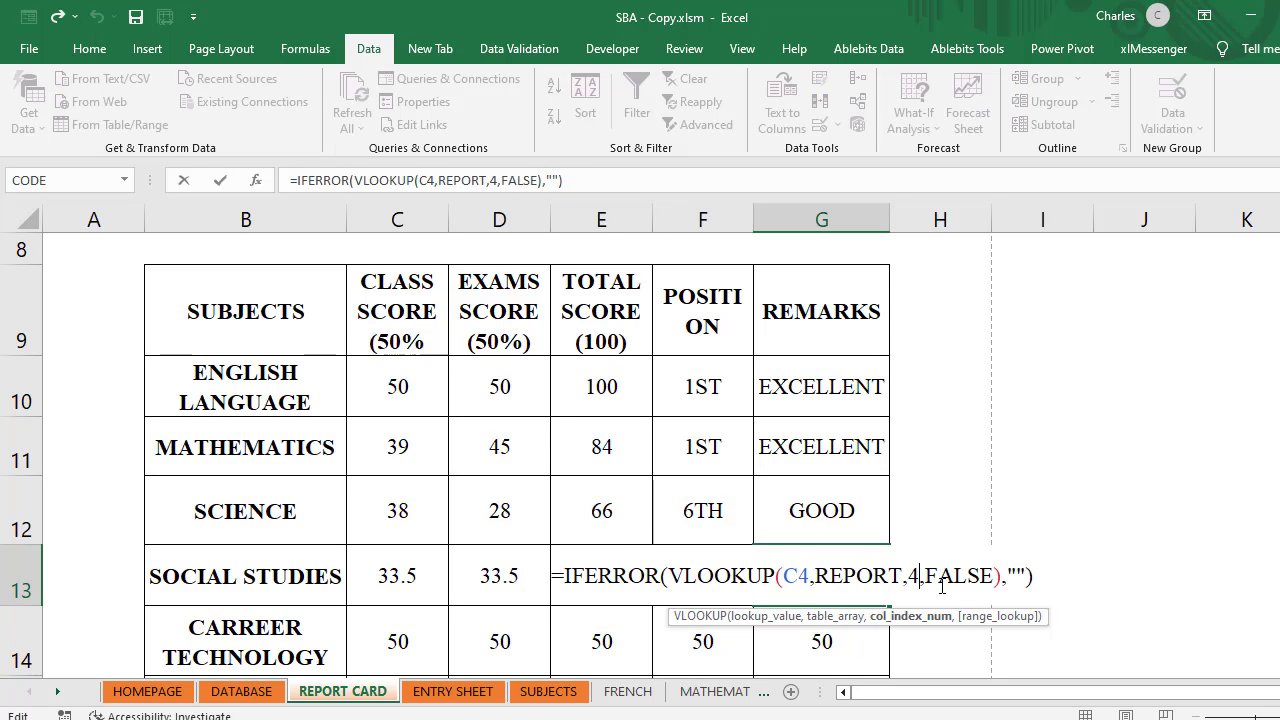
key(BackSpace)
text(29)
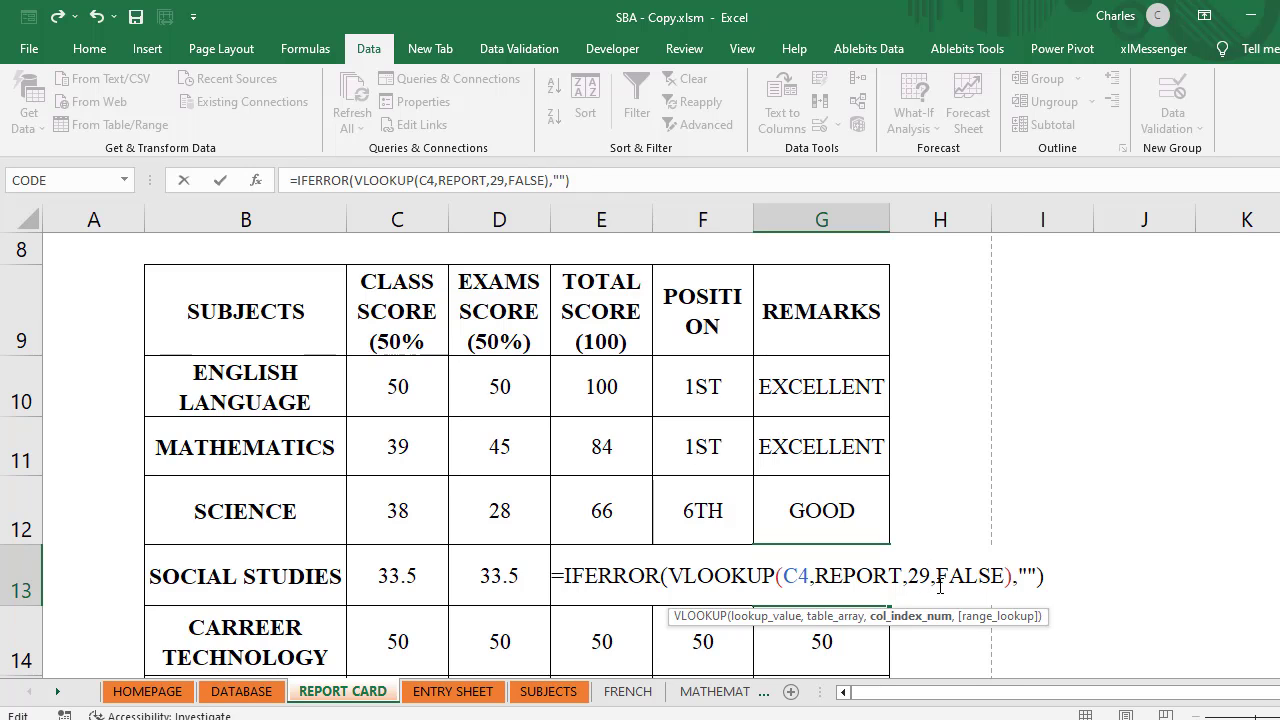
key(Return)
Step: Look up the Carreer Technology column numbers in row 1 of the entry sheet, from class score (50%) through remarks
scroll(826, 530, down, 1)
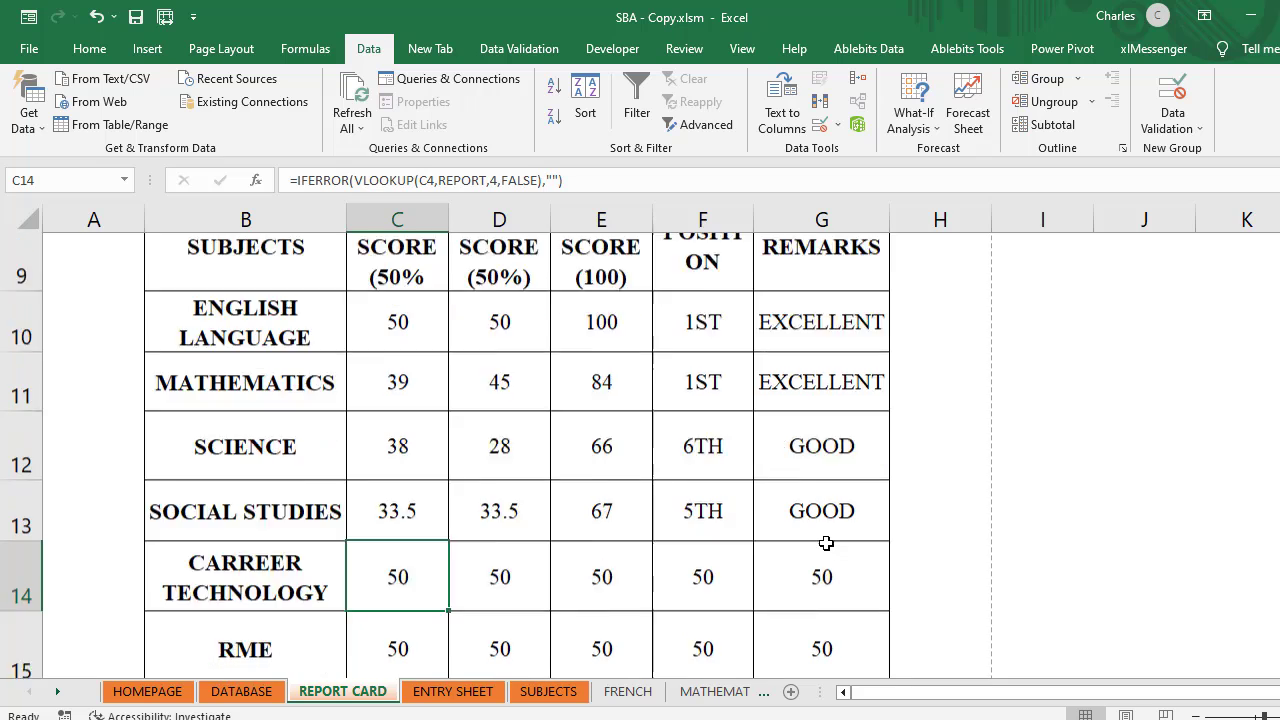
scroll(826, 542, down, 1)
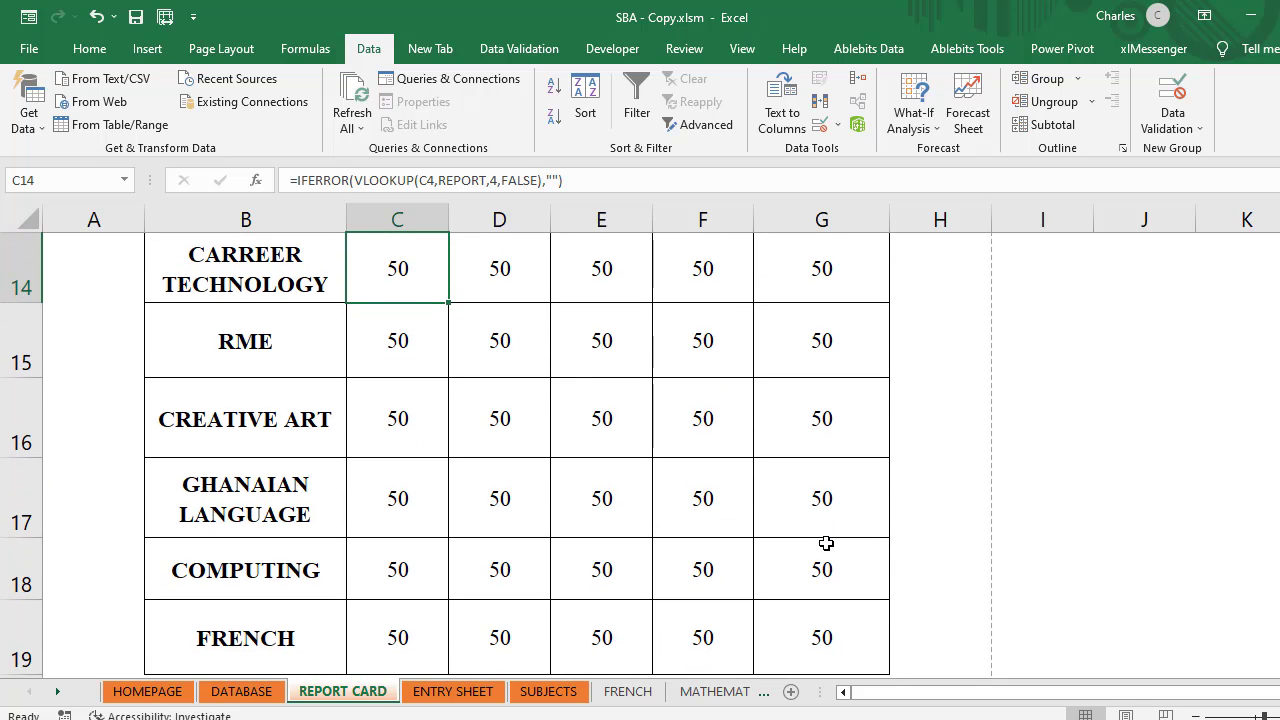
scroll(826, 542, up, 1)
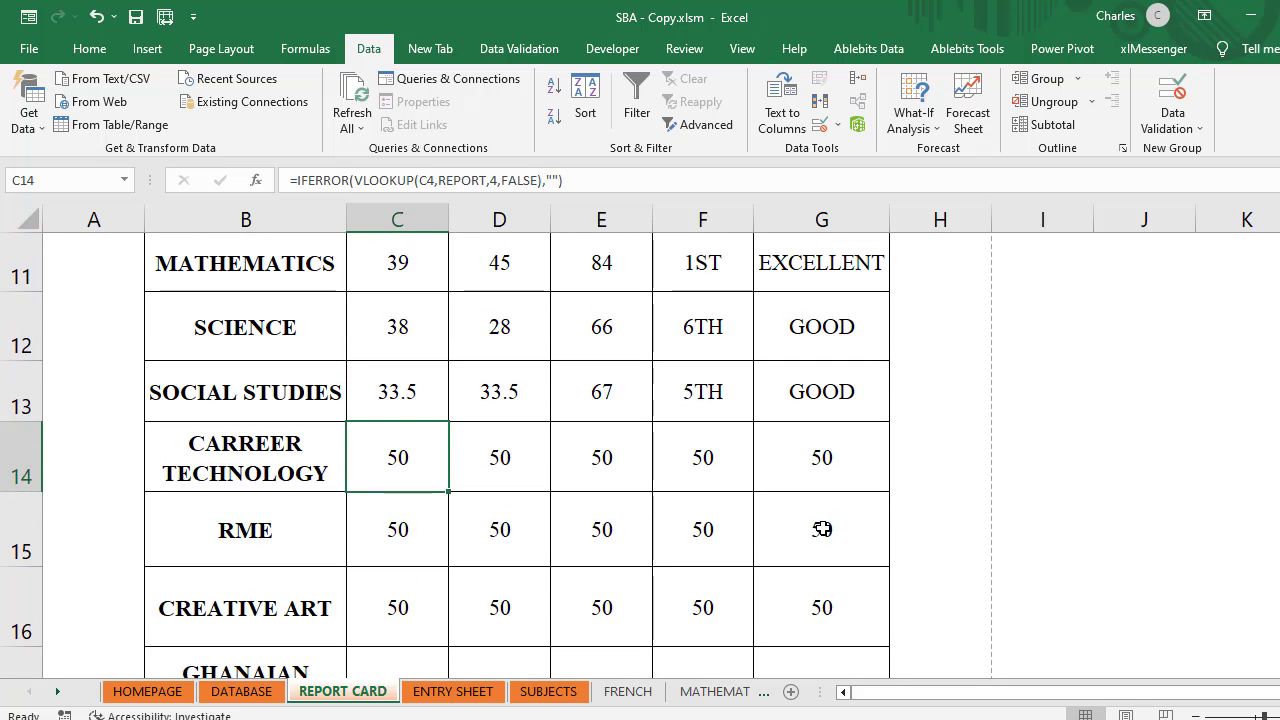
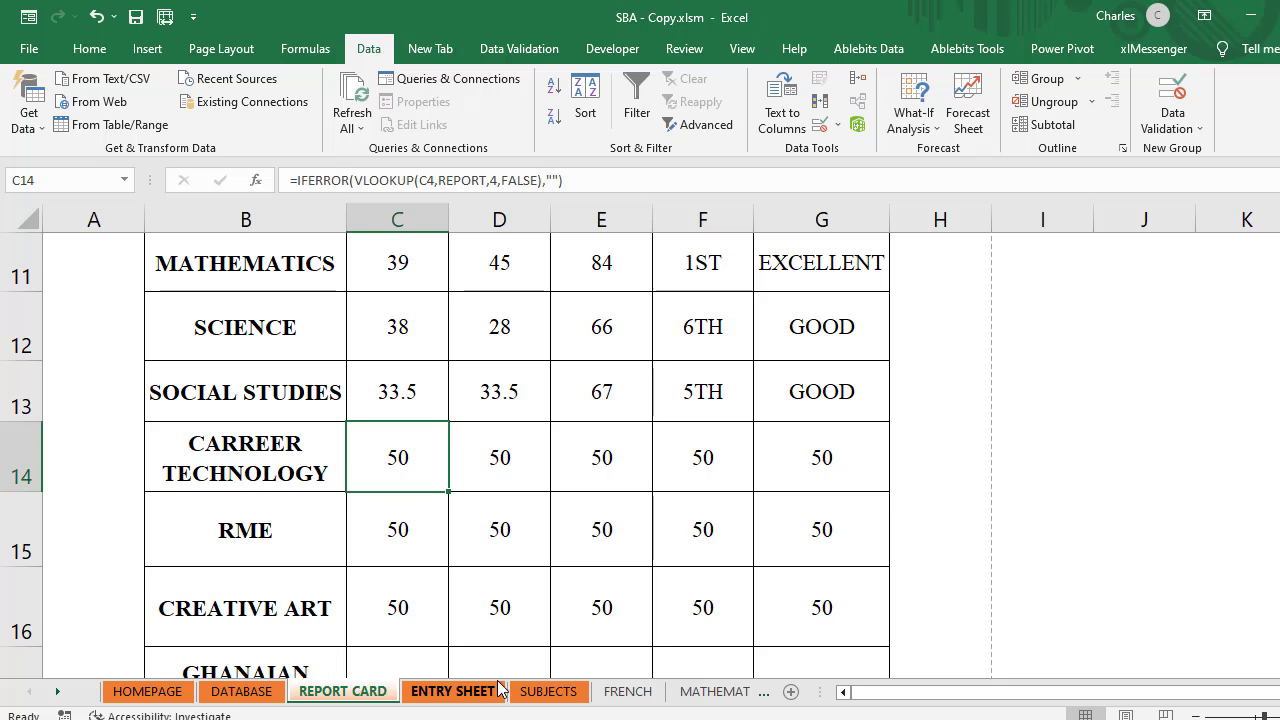
click(453, 693)
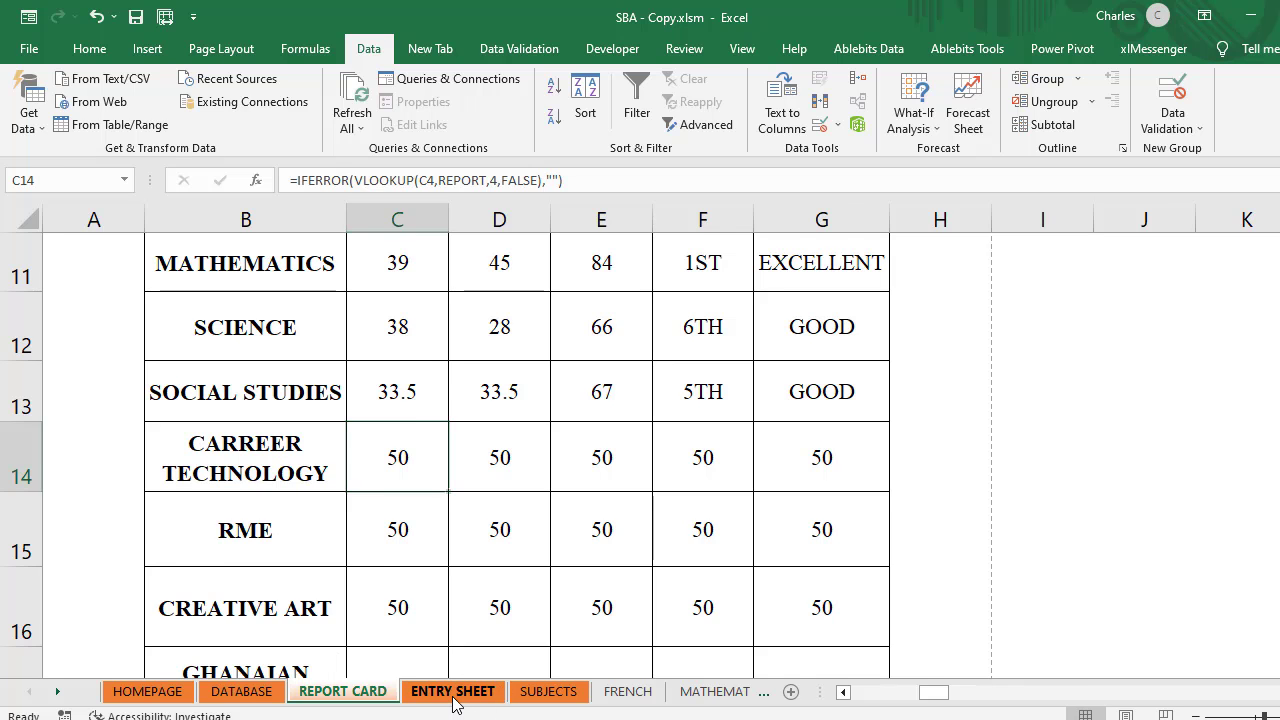
click(826, 450)
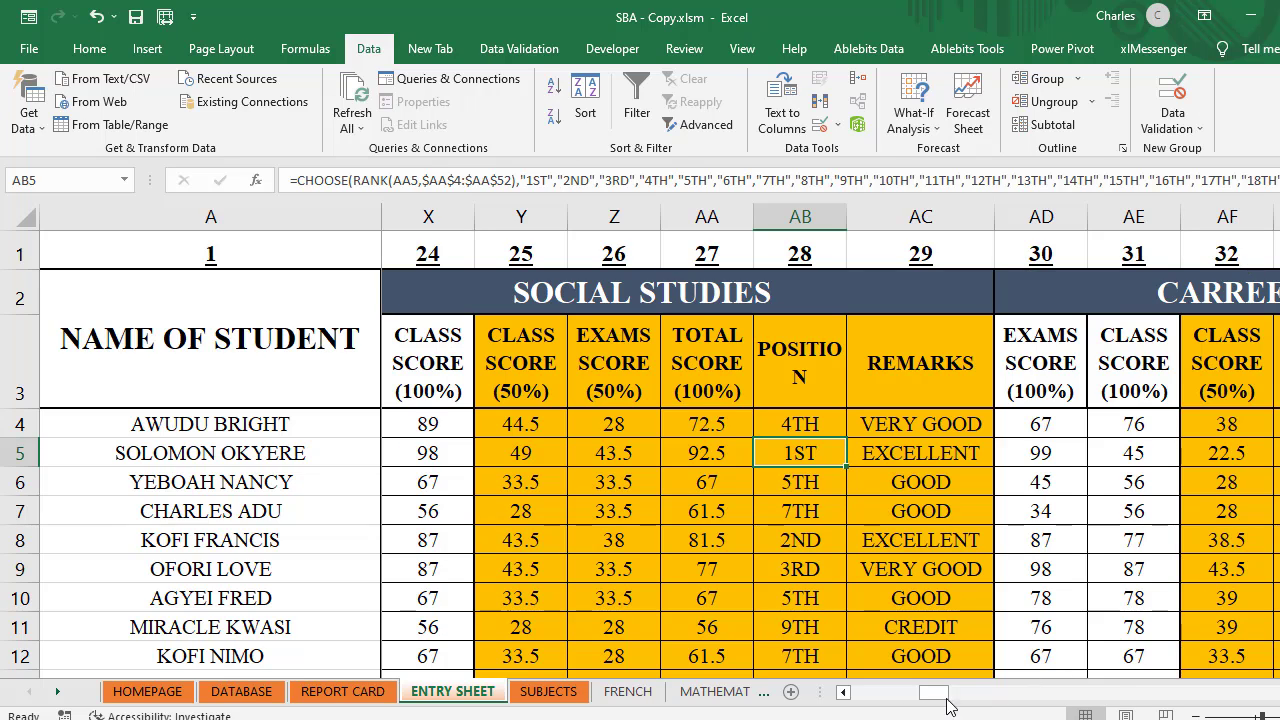
mouse_move(935, 696)
mouse_down()
mouse_move(977, 703)
mouse_move(958, 705)
mouse_up()
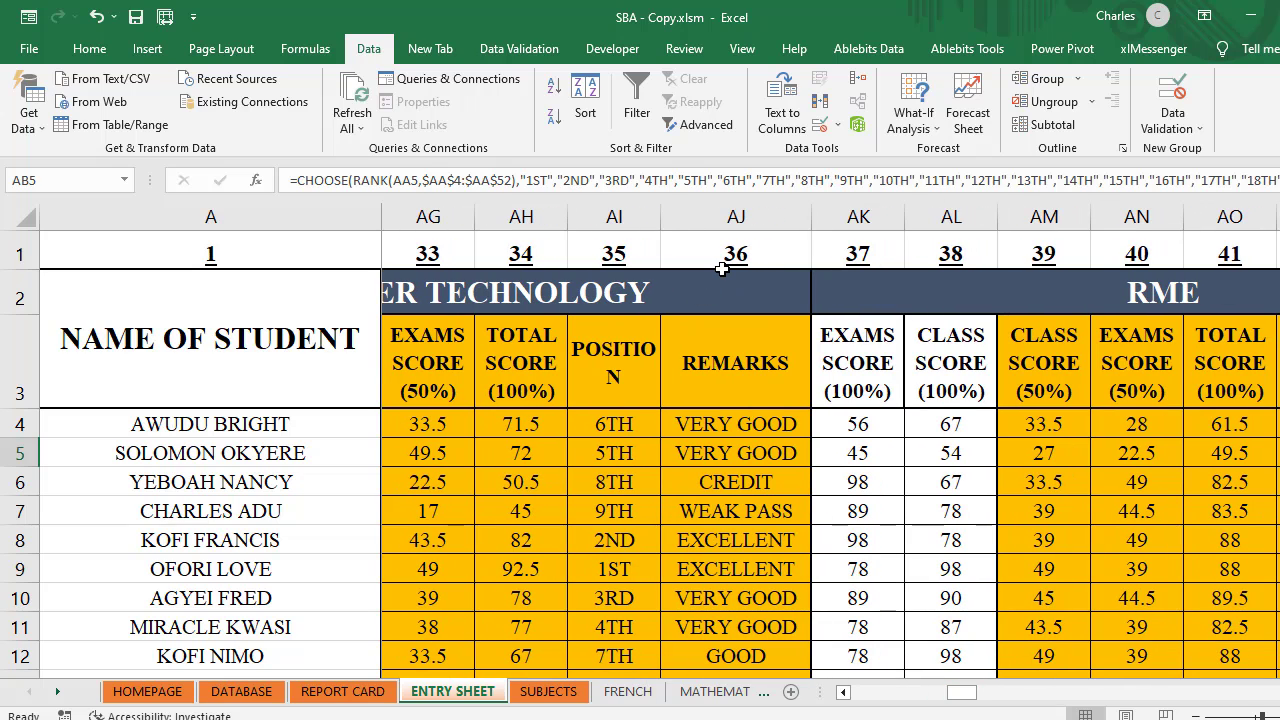
click(857, 355)
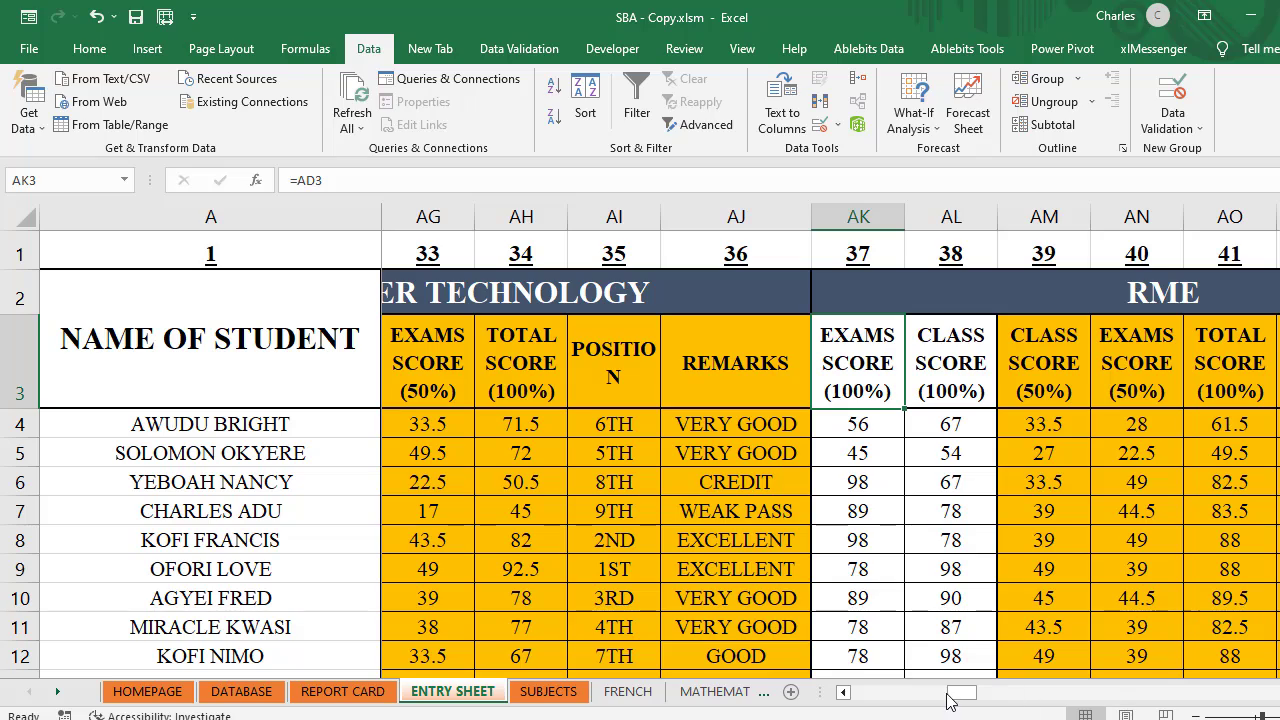
mouse_move(966, 694)
mouse_down()
mouse_move(926, 712)
mouse_move(955, 712)
mouse_up()
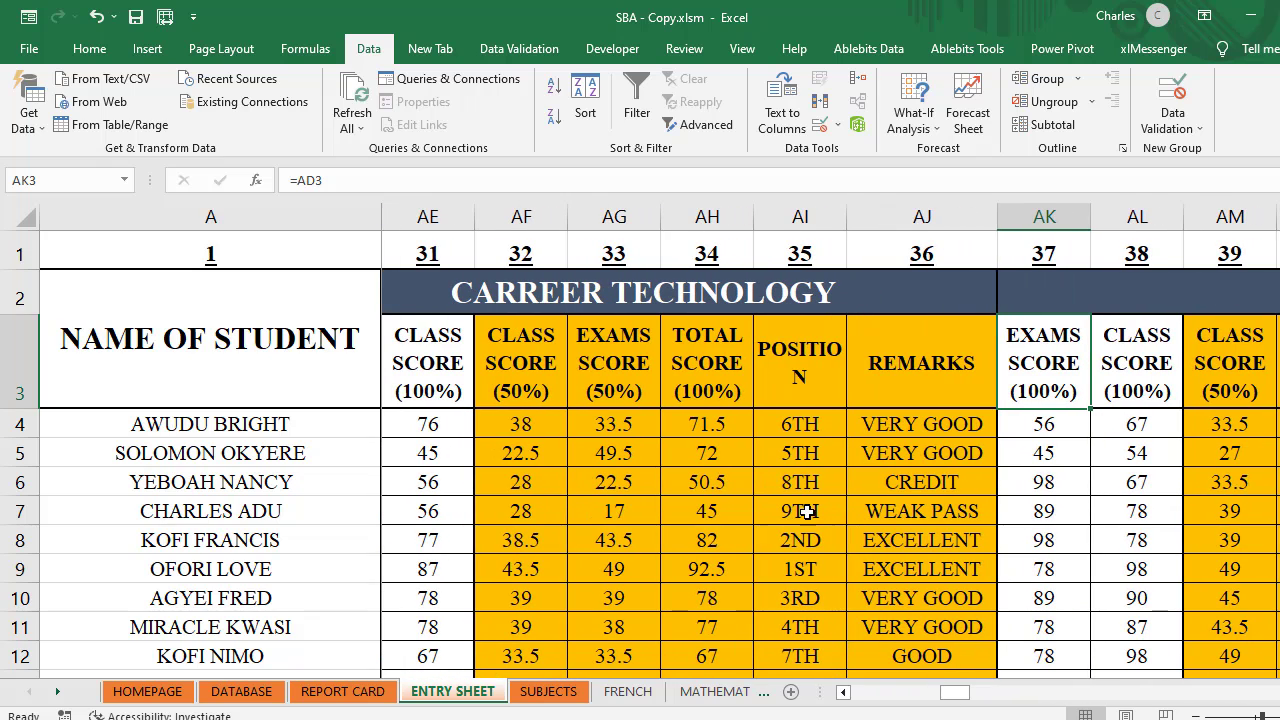
click(535, 205)
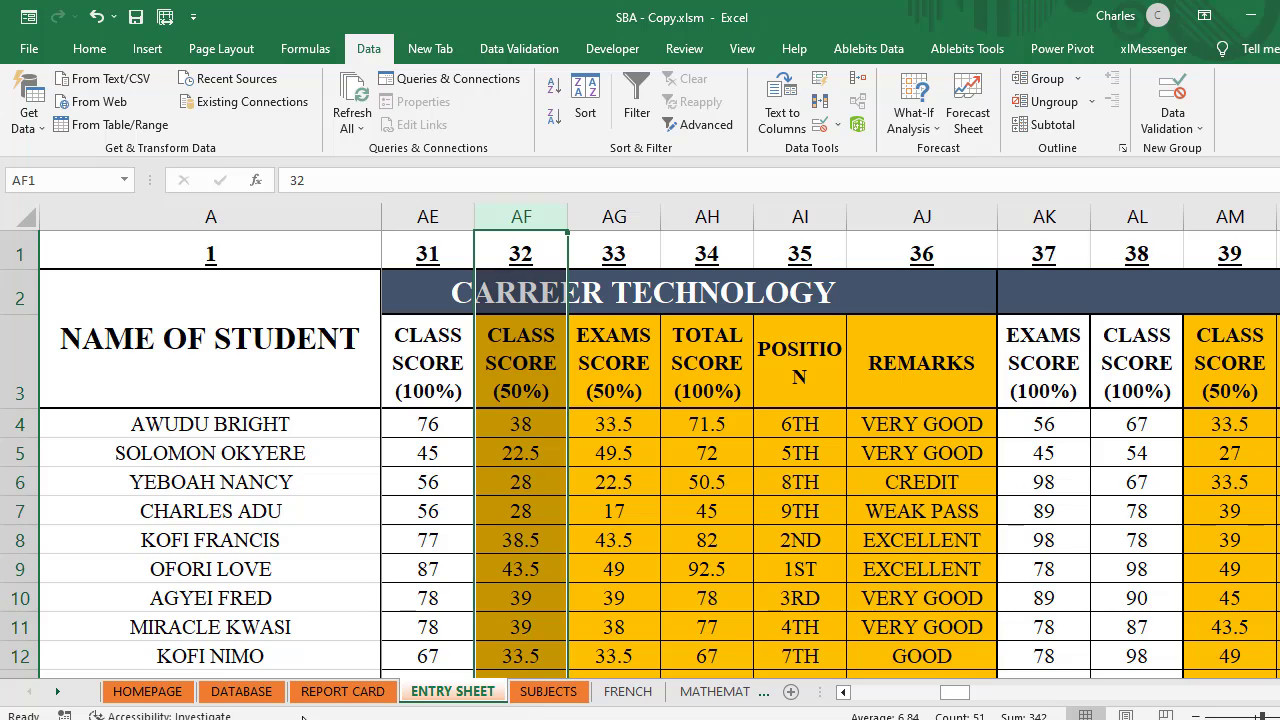
Step: Return to the report card and change the column index in the Carreer Technology class score lookup, cell C14, to 32
click(335, 695)
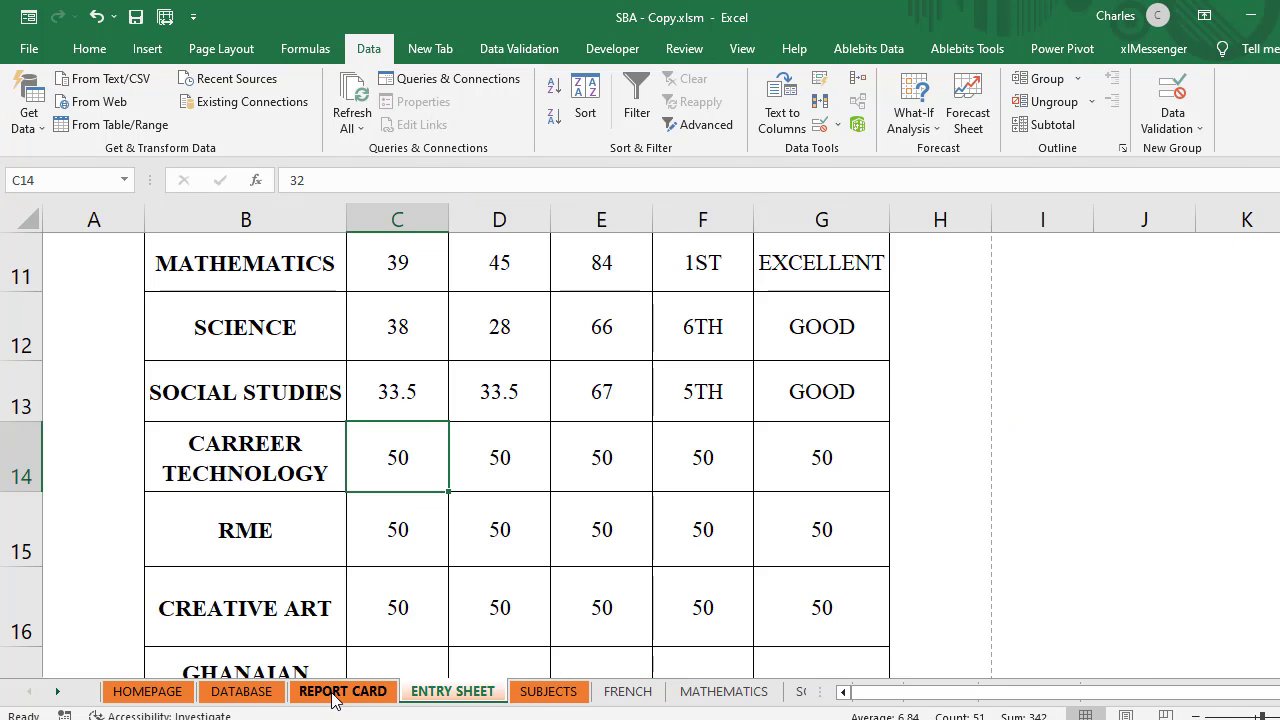
double_click(392, 458)
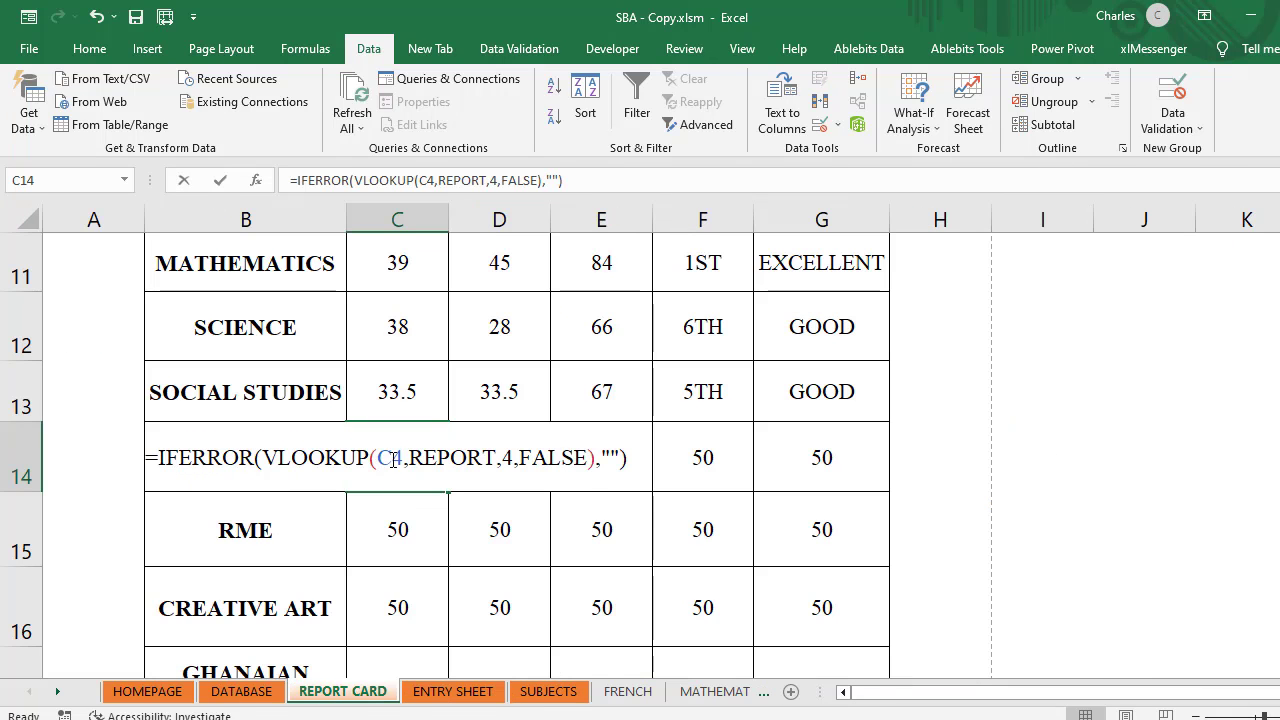
click(511, 460)
key(BackSpace)
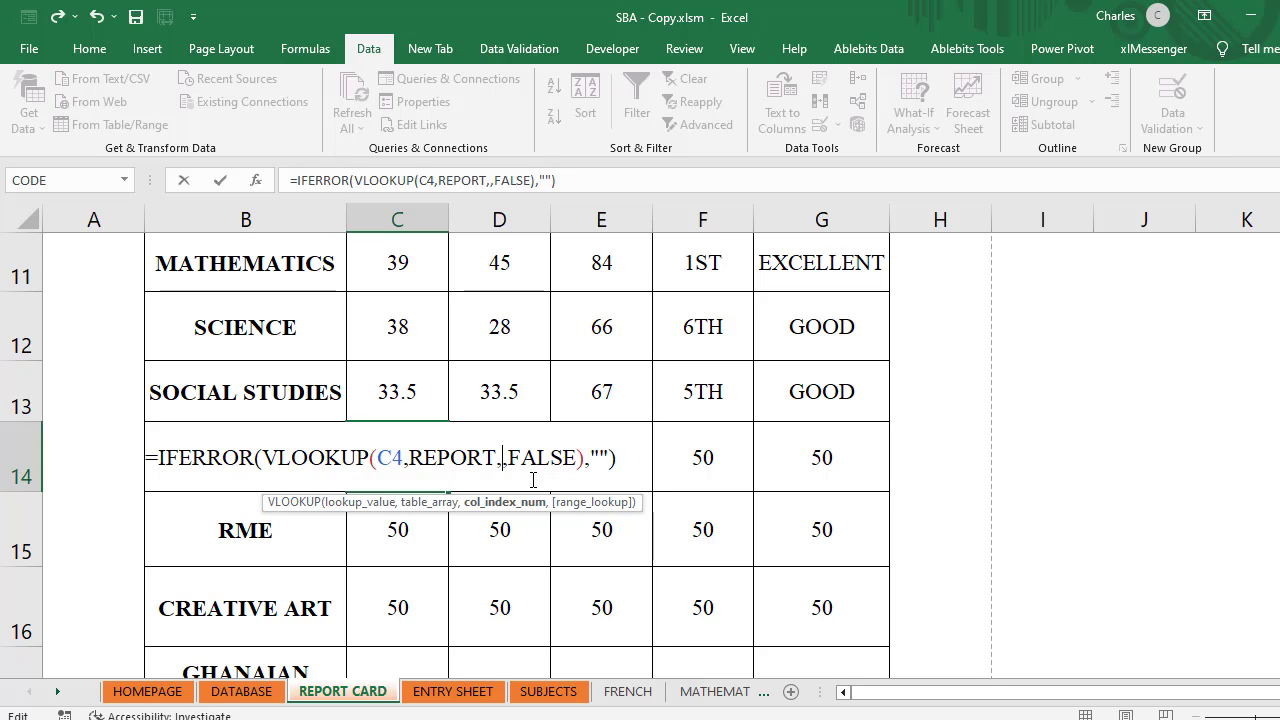
text(32)
key(Return)
click(533, 479)
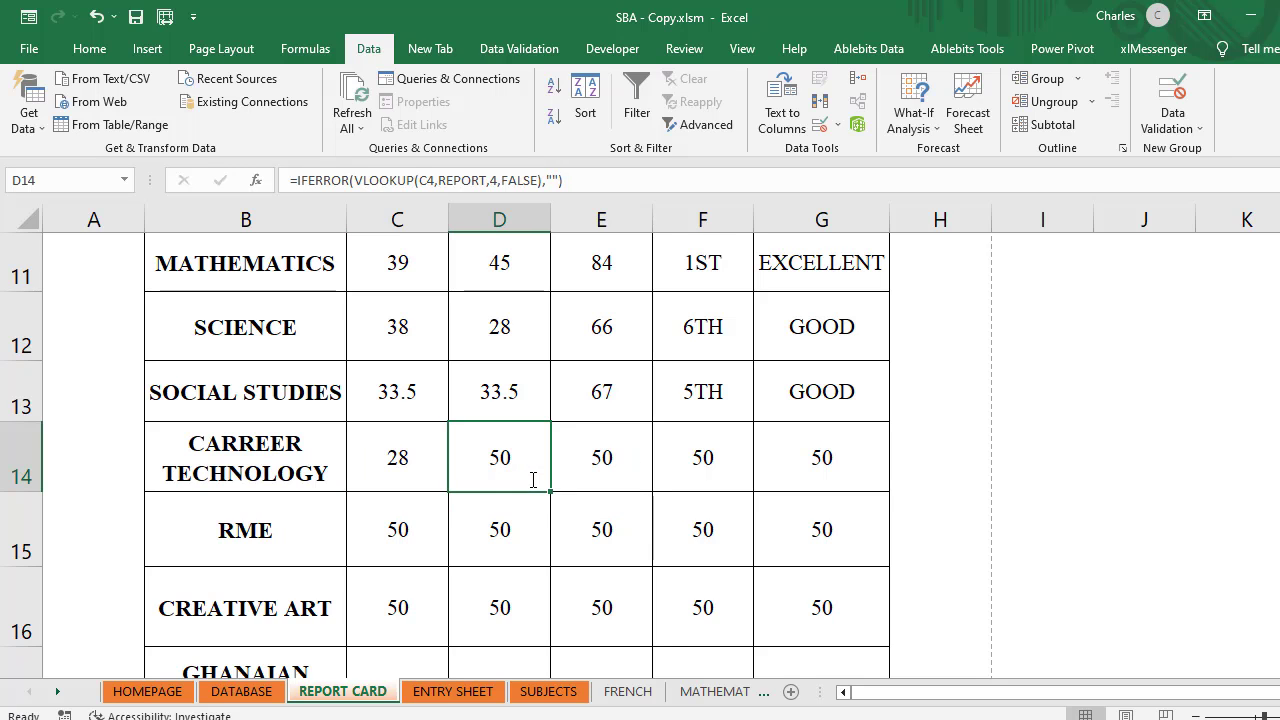
Step: Change the column index in the Carreer Technology exams score lookup, cell D14, to 33
double_click(509, 472)
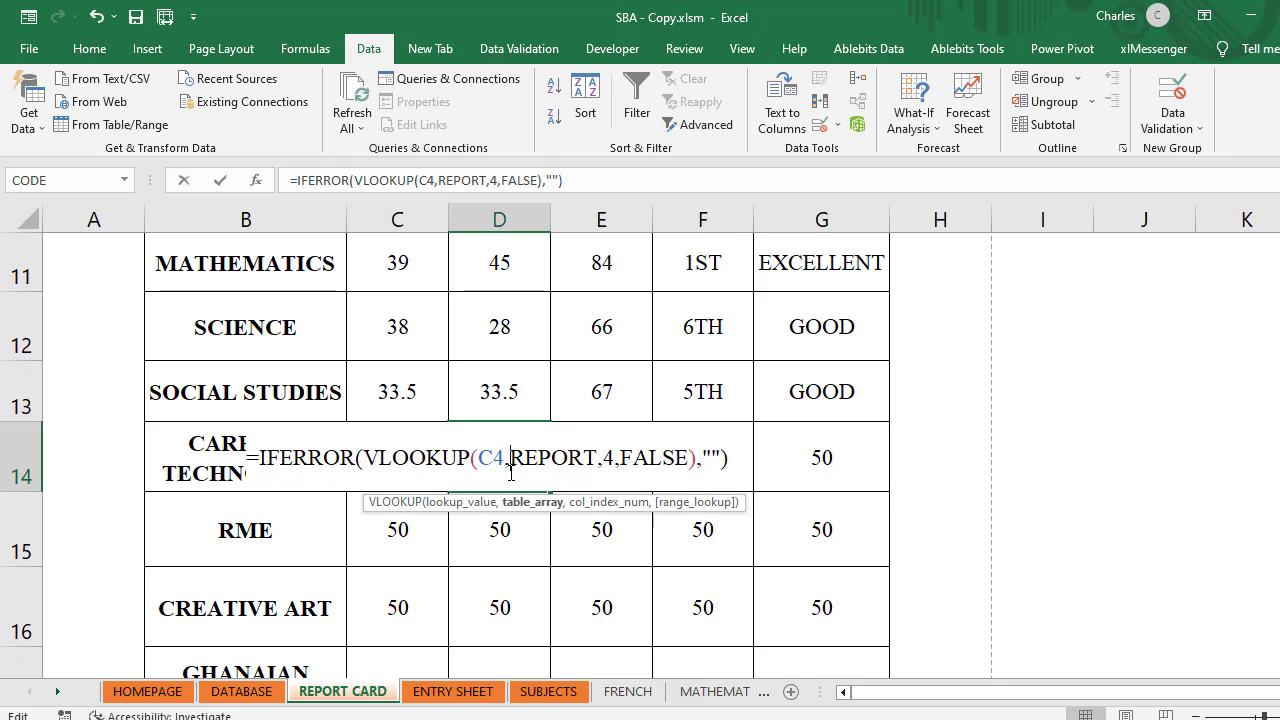
click(613, 459)
key(BackSpace)
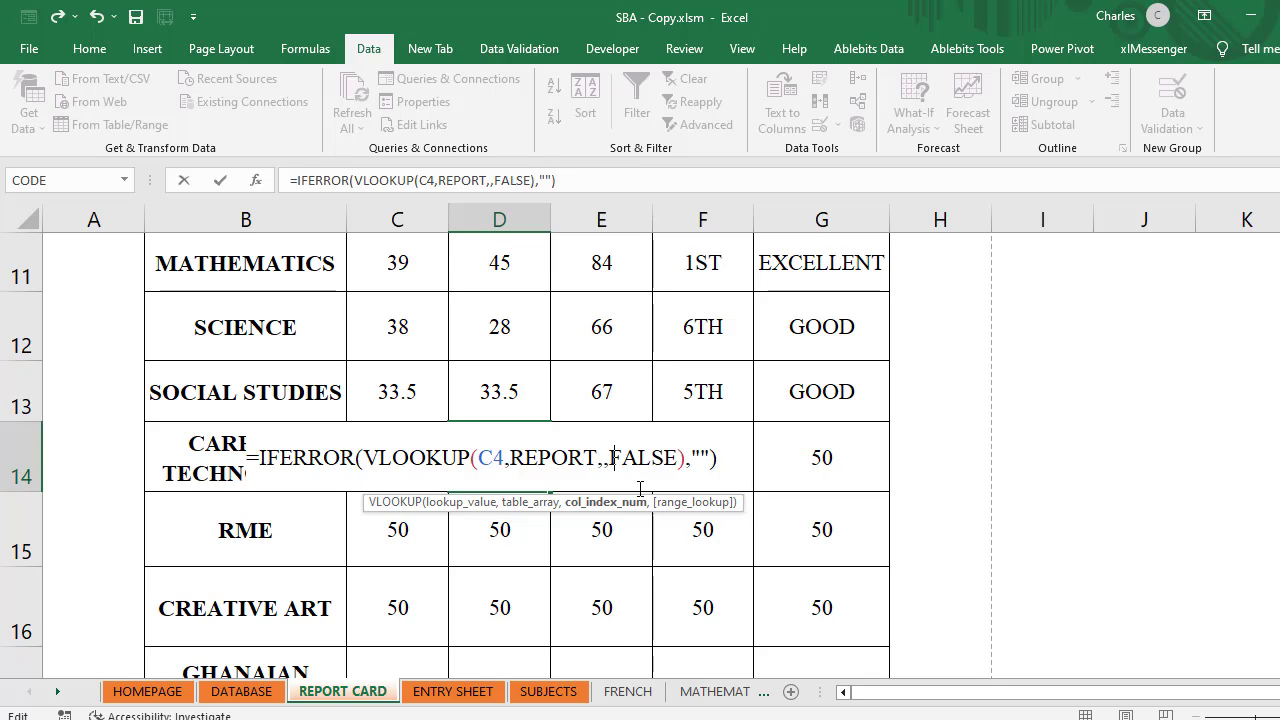
text(33)
click(640, 488)
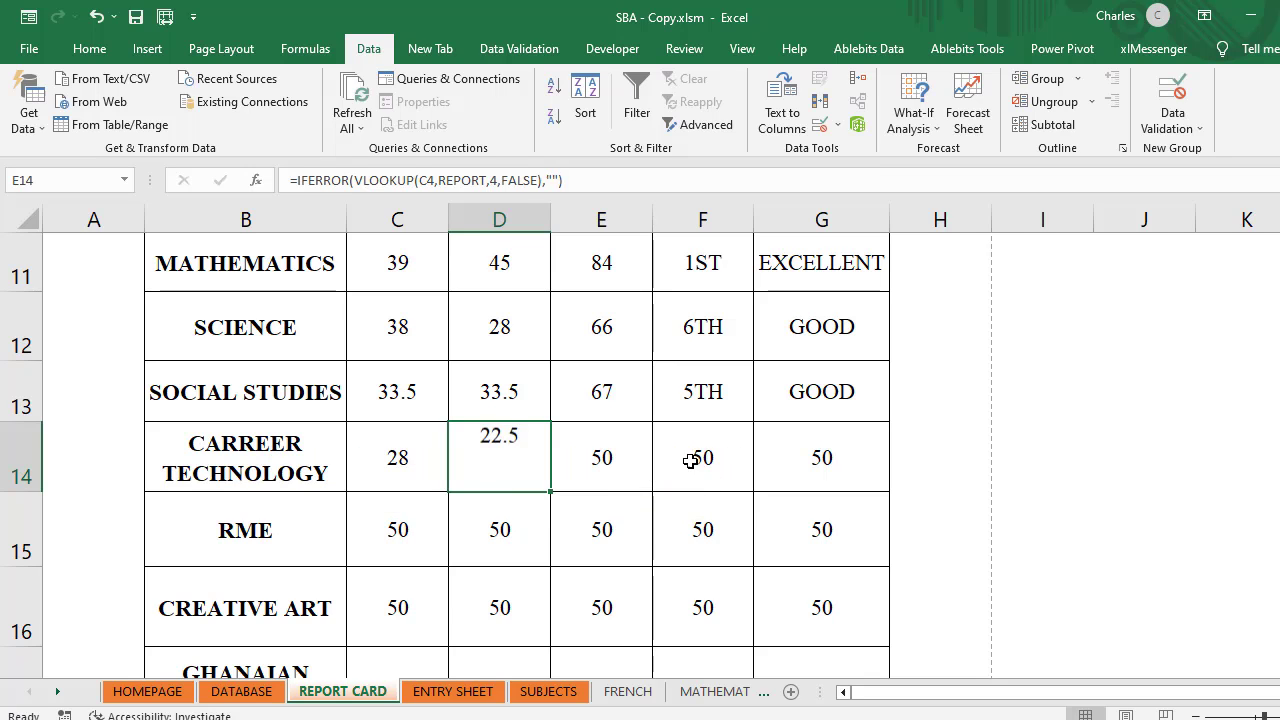
Step: Change the column index in the Carreer Technology total score lookup, cell E14, to 34
double_click(600, 453)
click(706, 457)
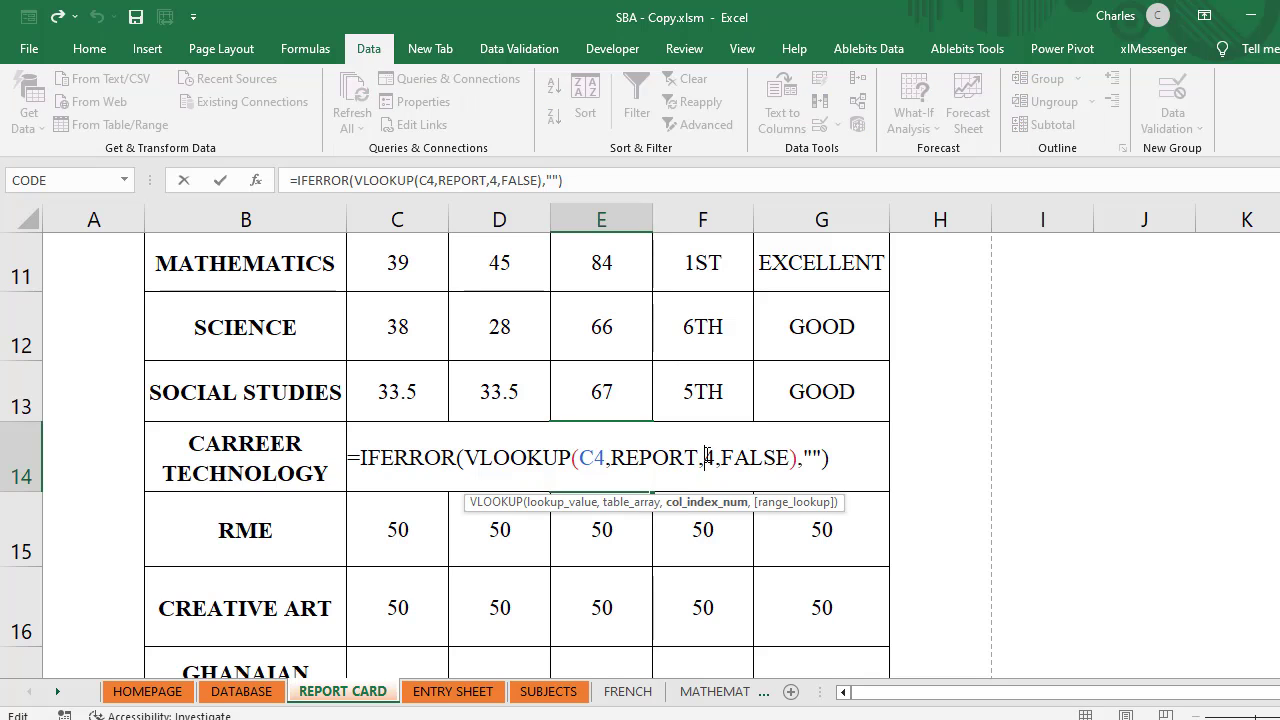
text(3)
click(706, 457)
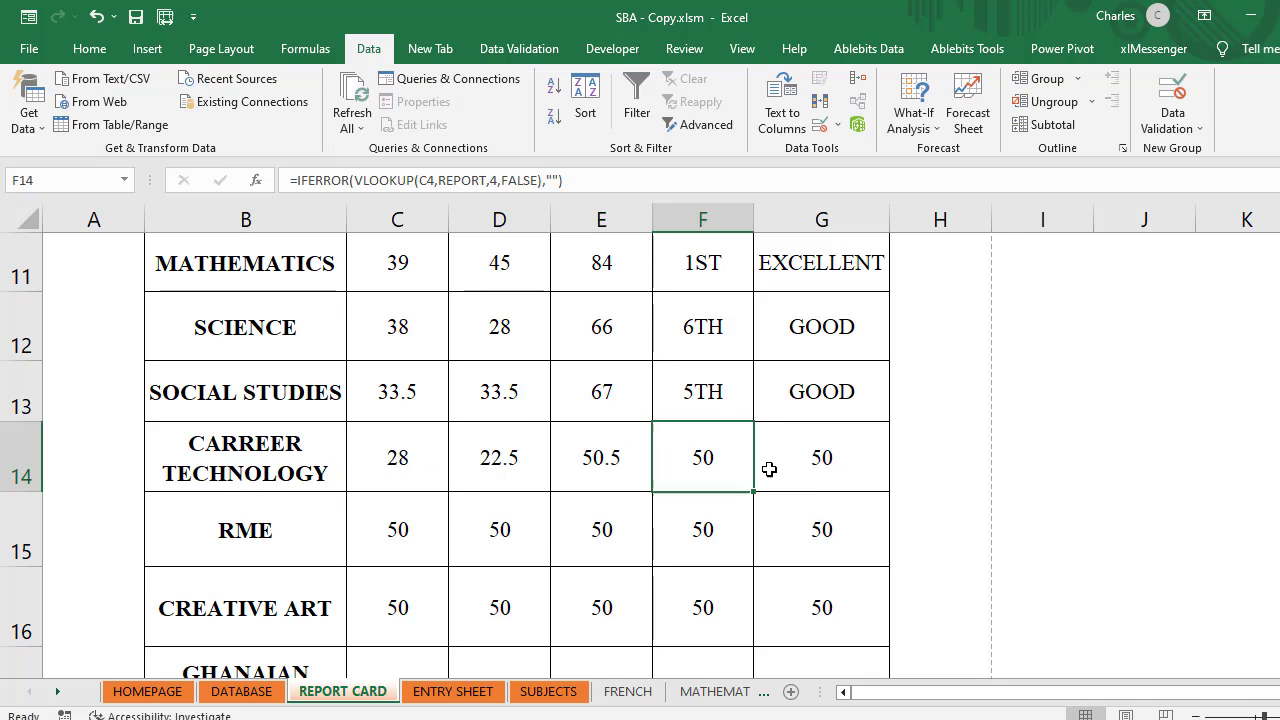
Step: Change the column index in the Carreer Technology position lookup, cell F14, to 35
double_click(709, 462)
click(806, 457)
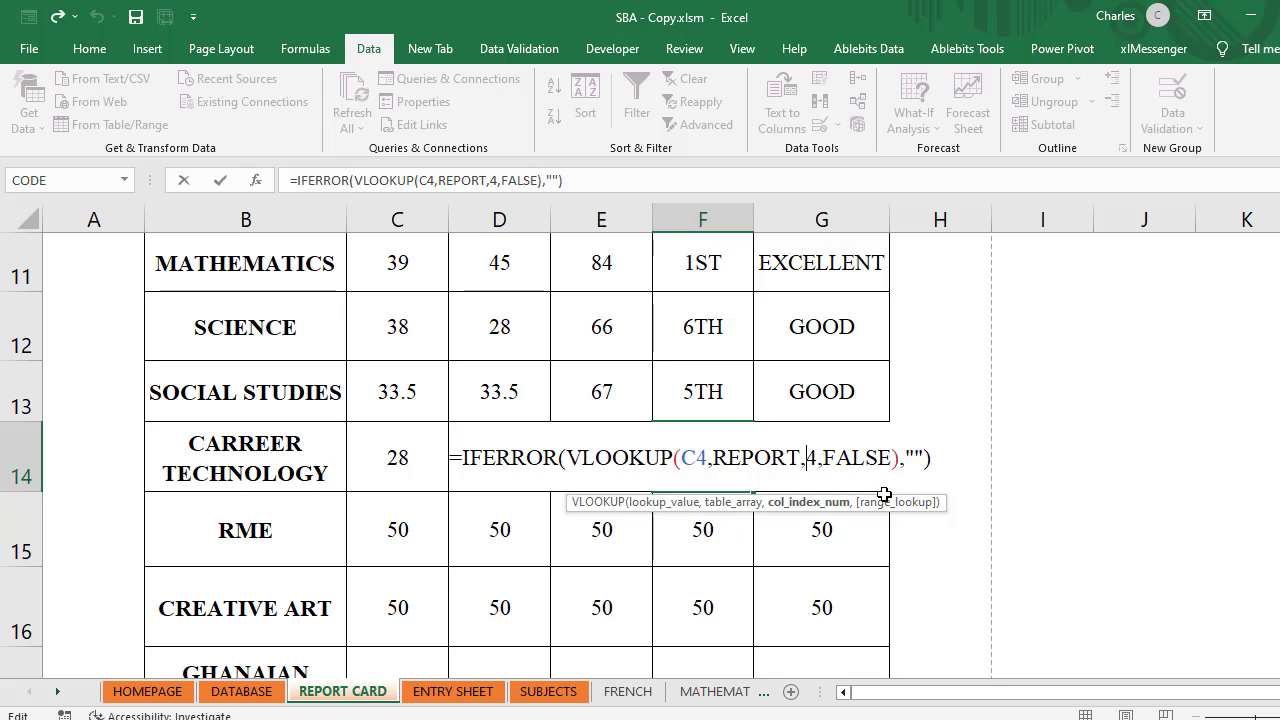
key(Delete)
text(35)
click(846, 488)
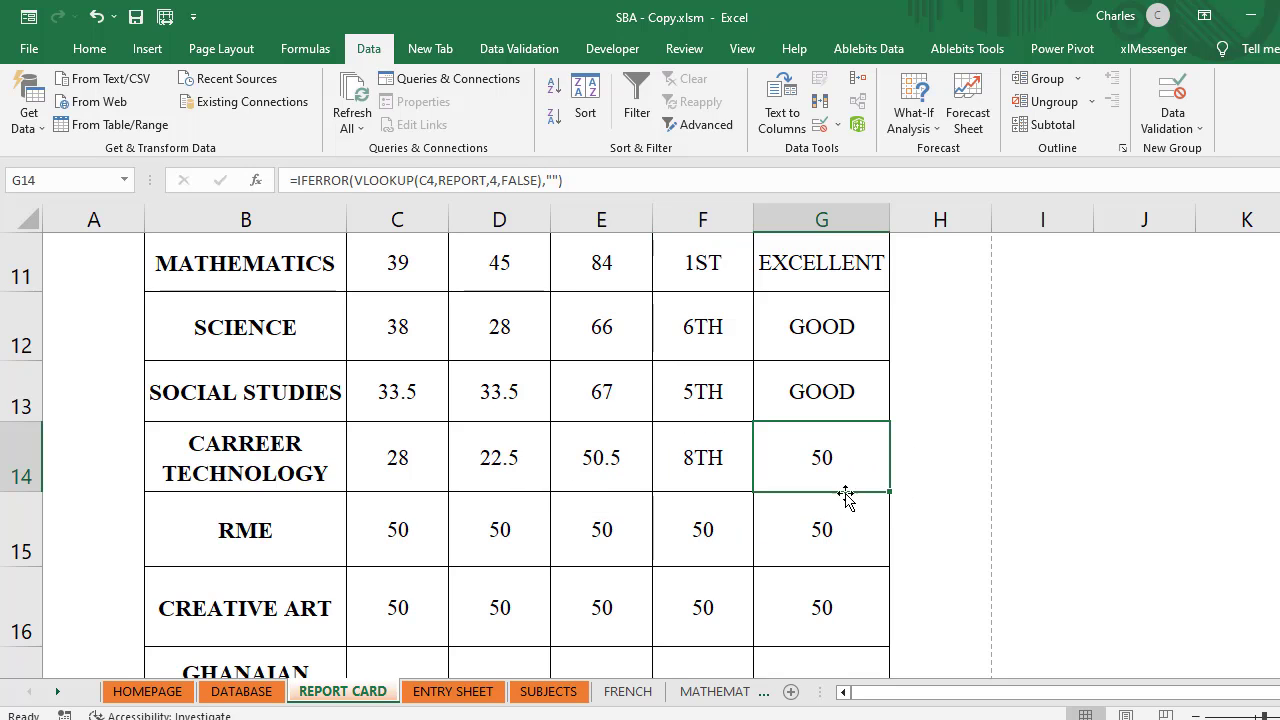
Step: Change the column index in the Carreer Technology remarks lookup, cell G14, to 36
double_click(831, 470)
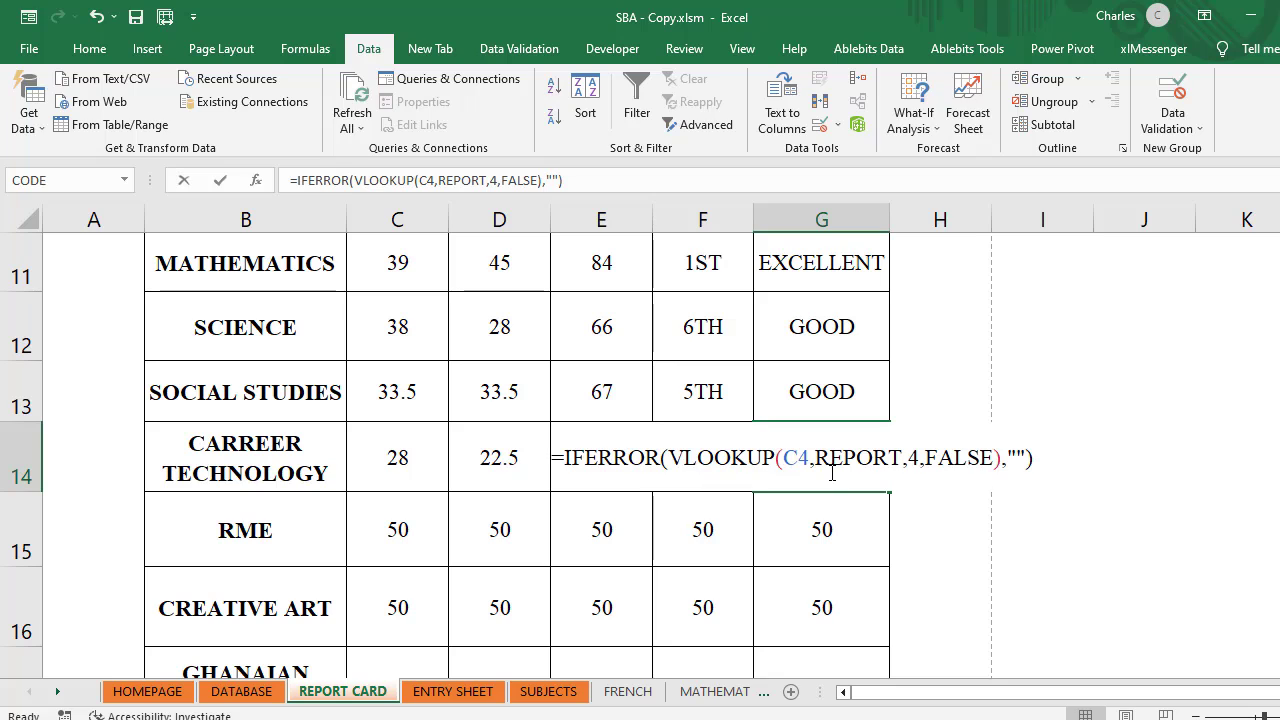
click(917, 462)
key(BackSpace)
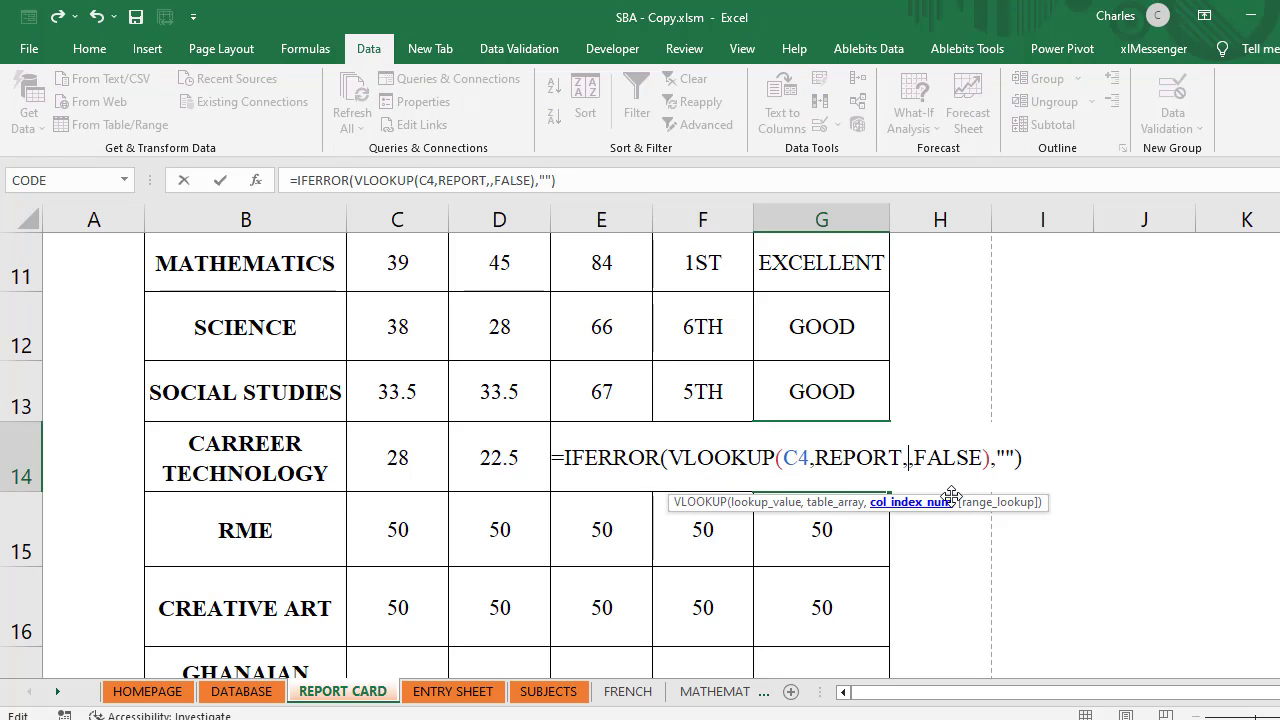
text(3)
text(6)
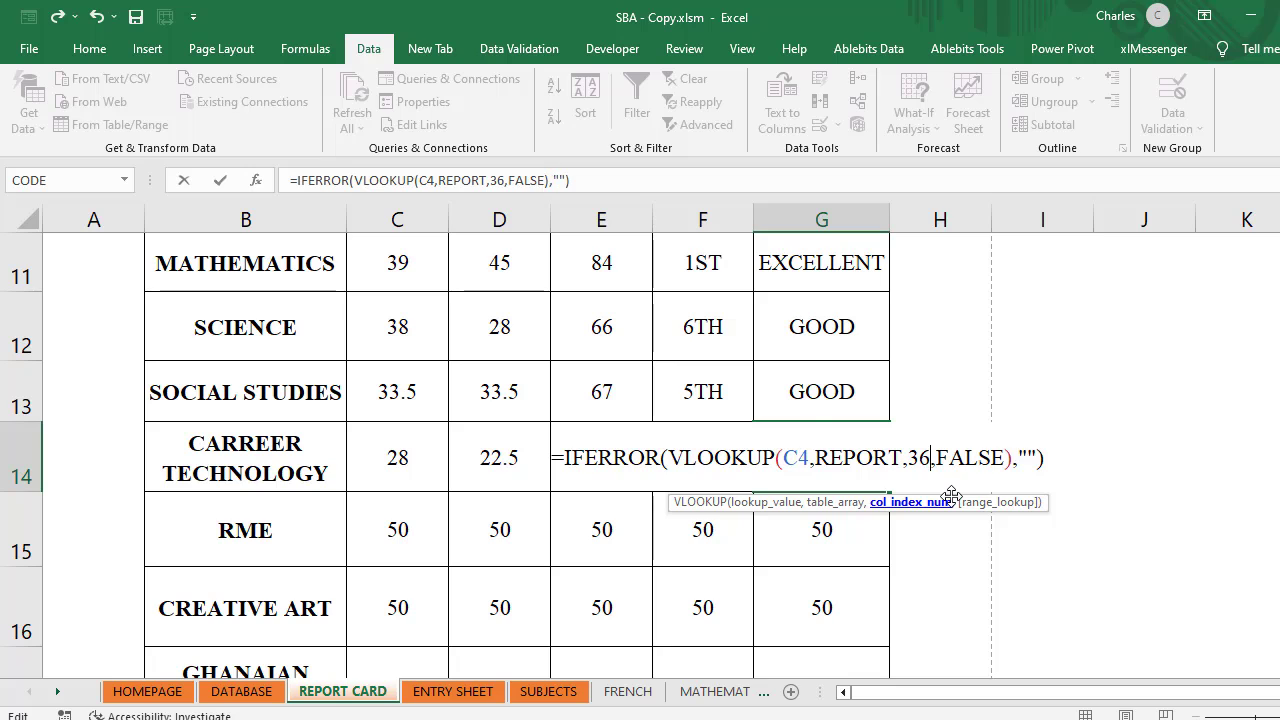
key(Return)
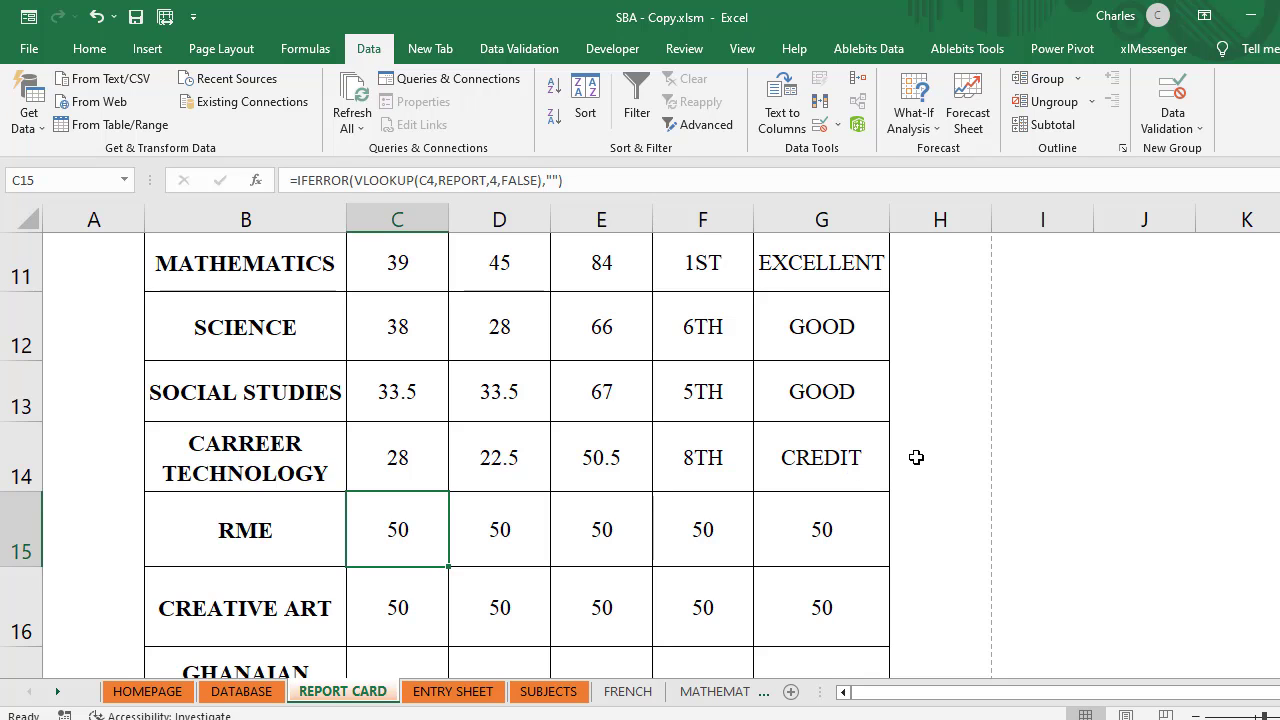
Step: Change the column index in the RME class score lookup, cell C15, to 39
double_click(398, 527)
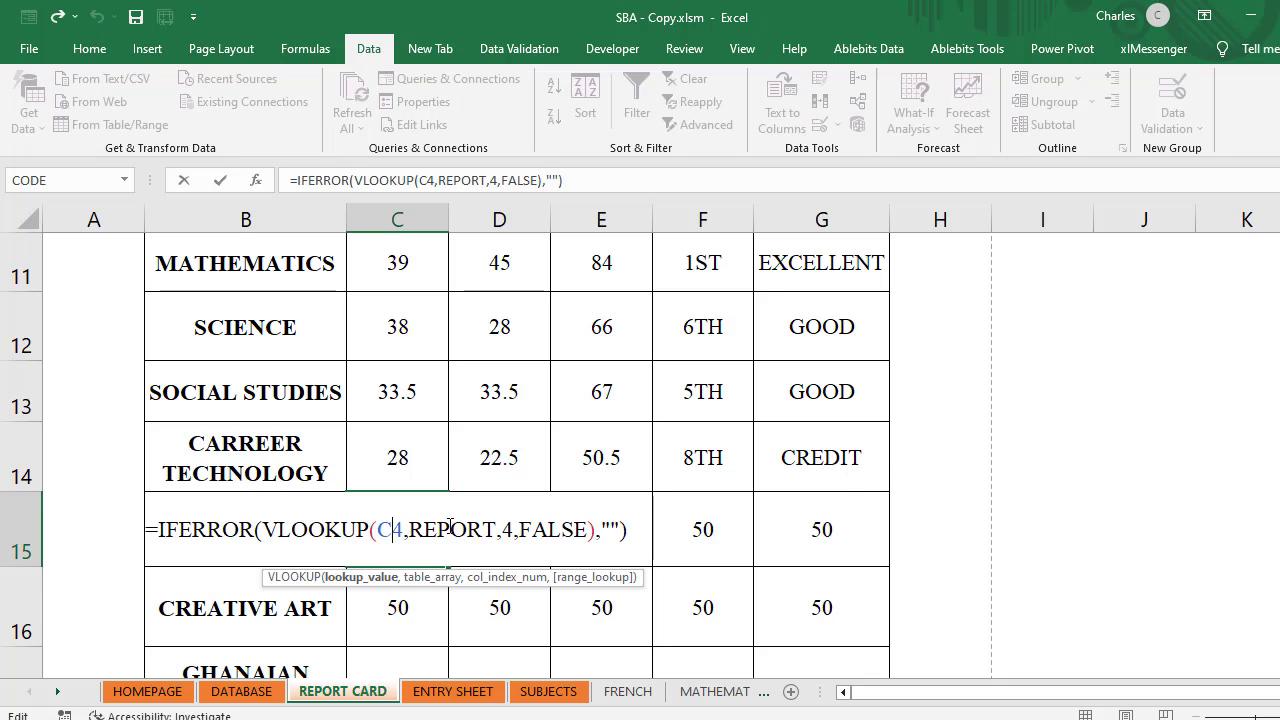
click(513, 529)
key(BackSpace)
text(39)
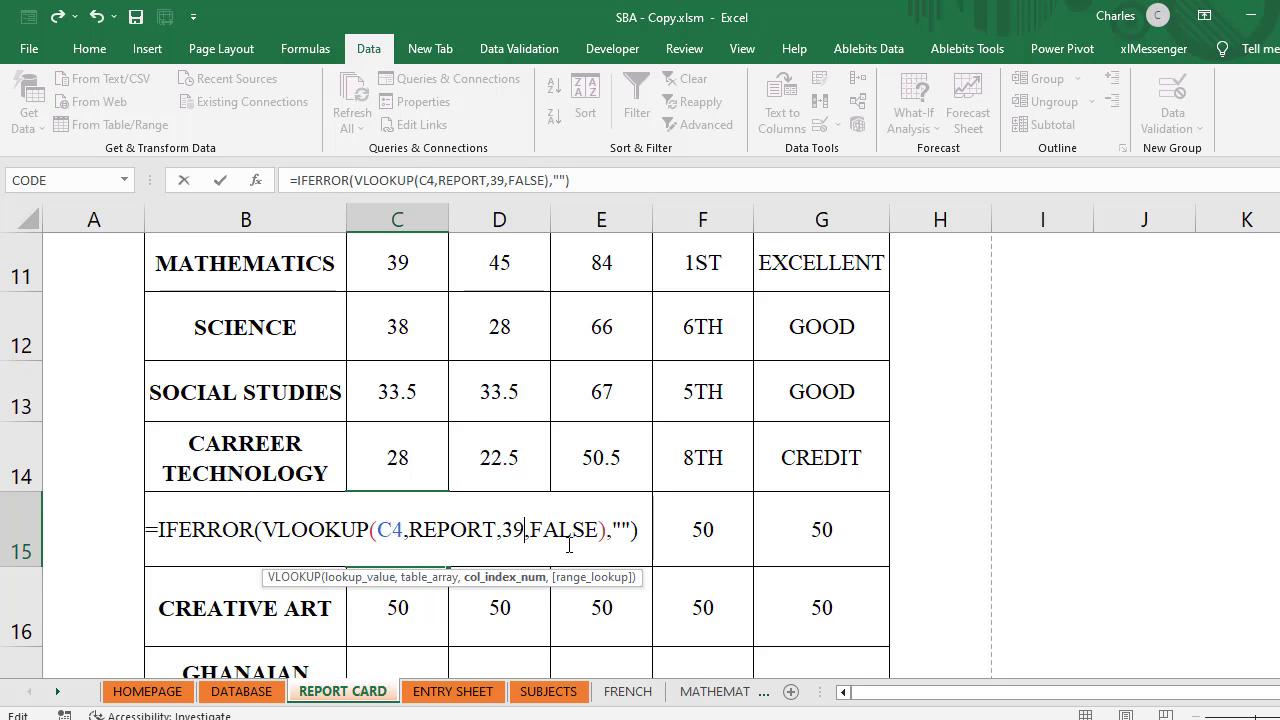
key(Tab)
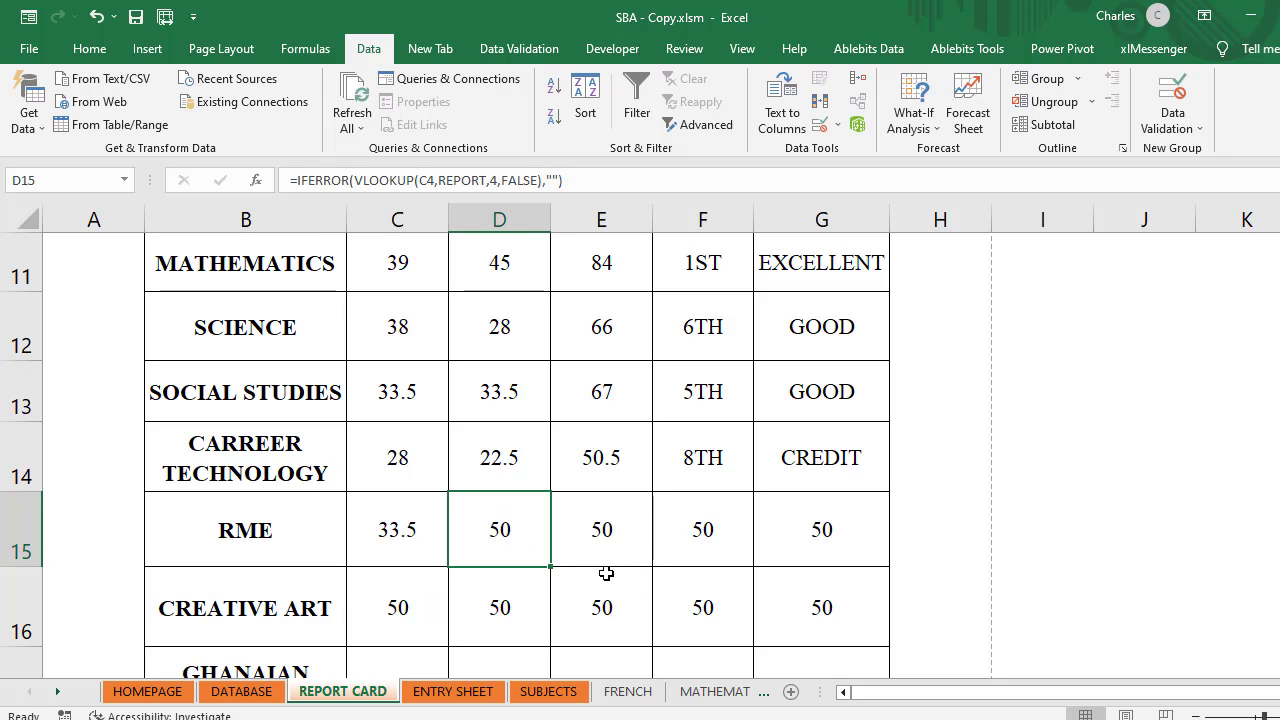
Step: Change the column index in the RME exams score lookup, cell D15, to 40
double_click(510, 529)
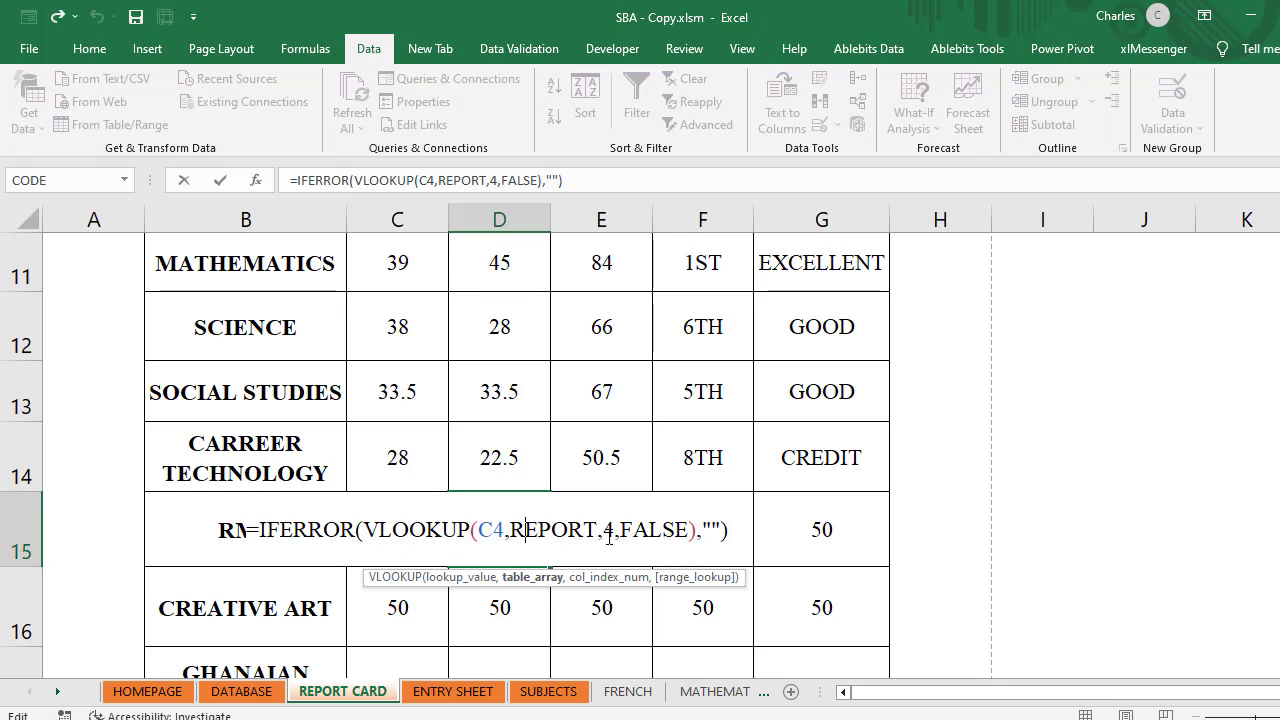
click(617, 530)
text(0)
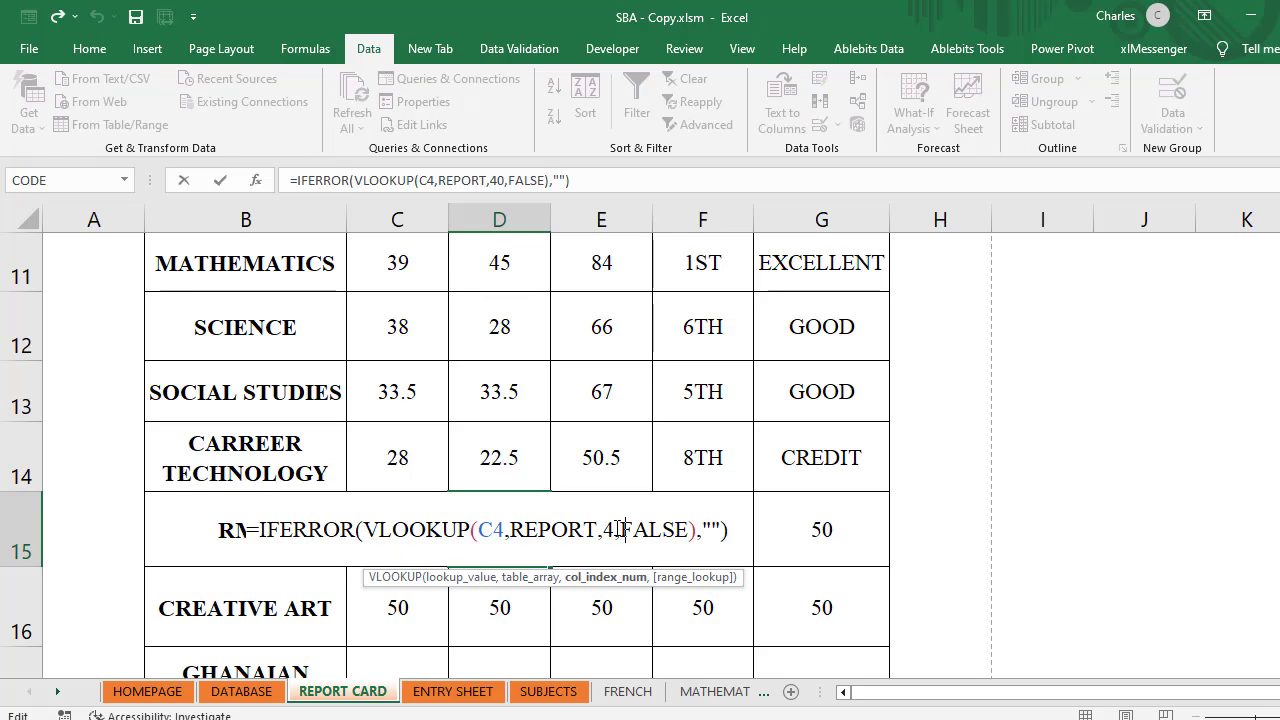
key(Tab)
Step: Change the column index in the RME total score lookup, cell E15, to 41
double_click(594, 540)
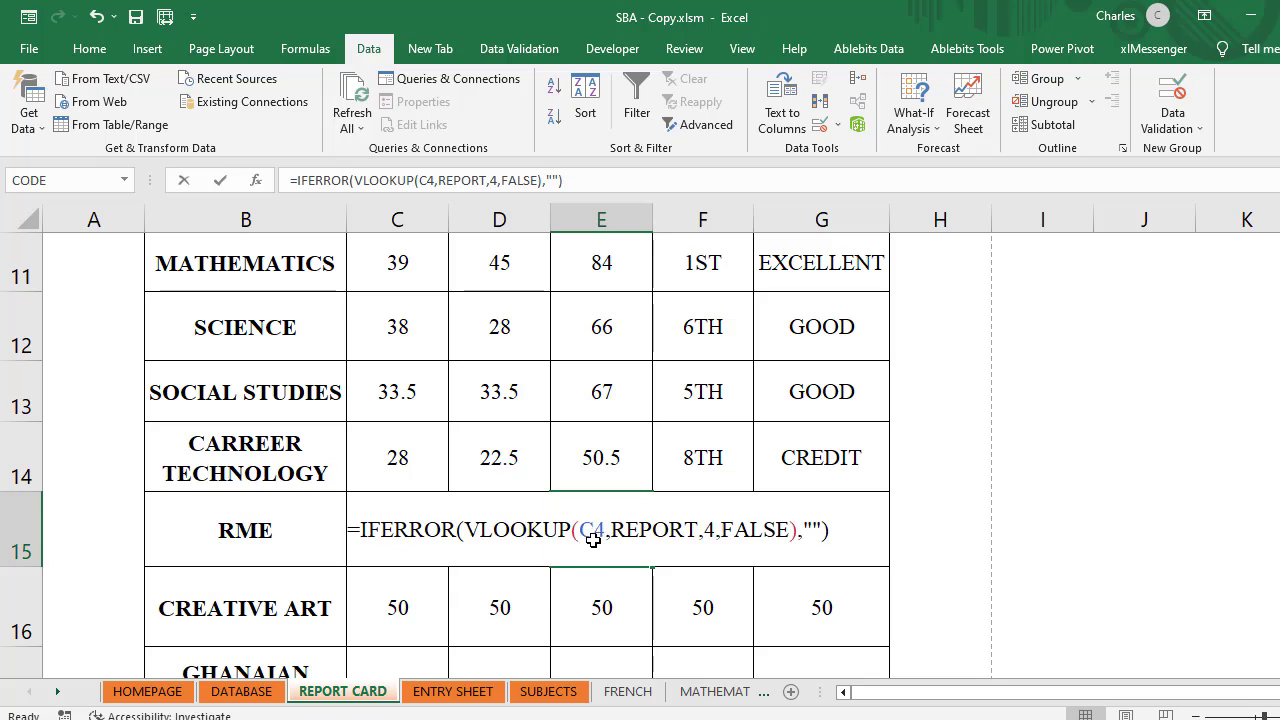
click(716, 531)
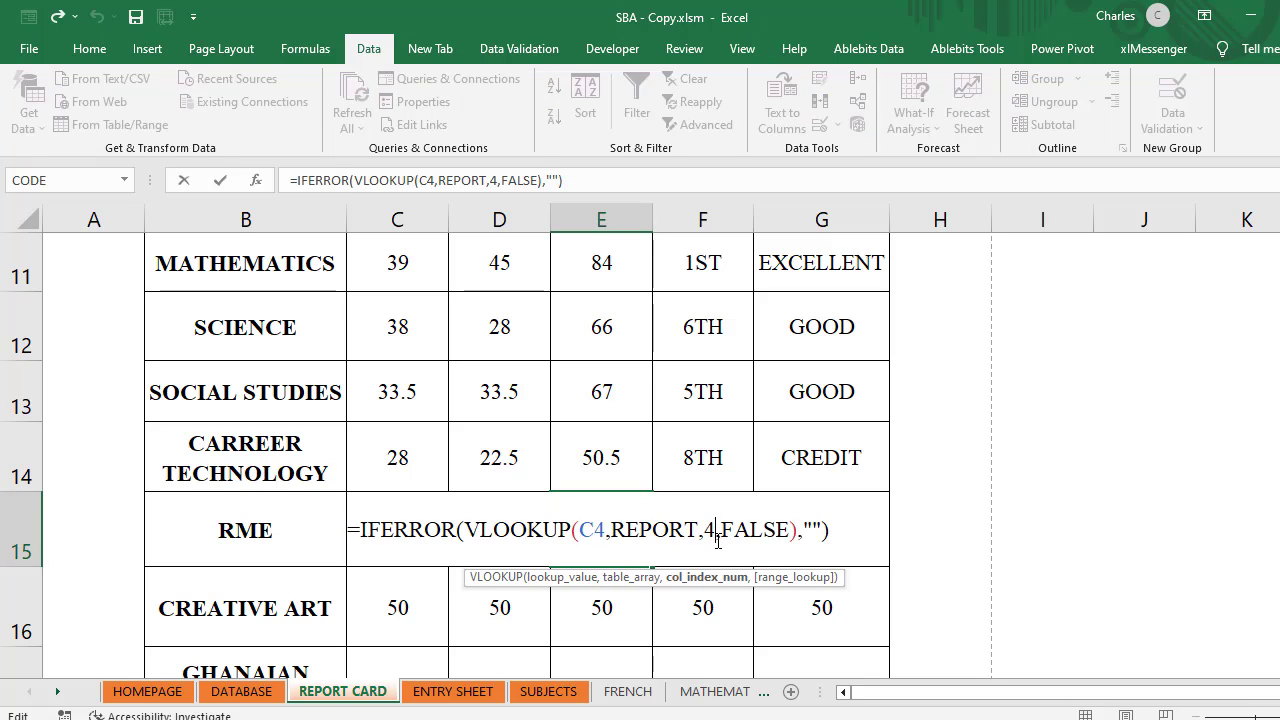
text(1)
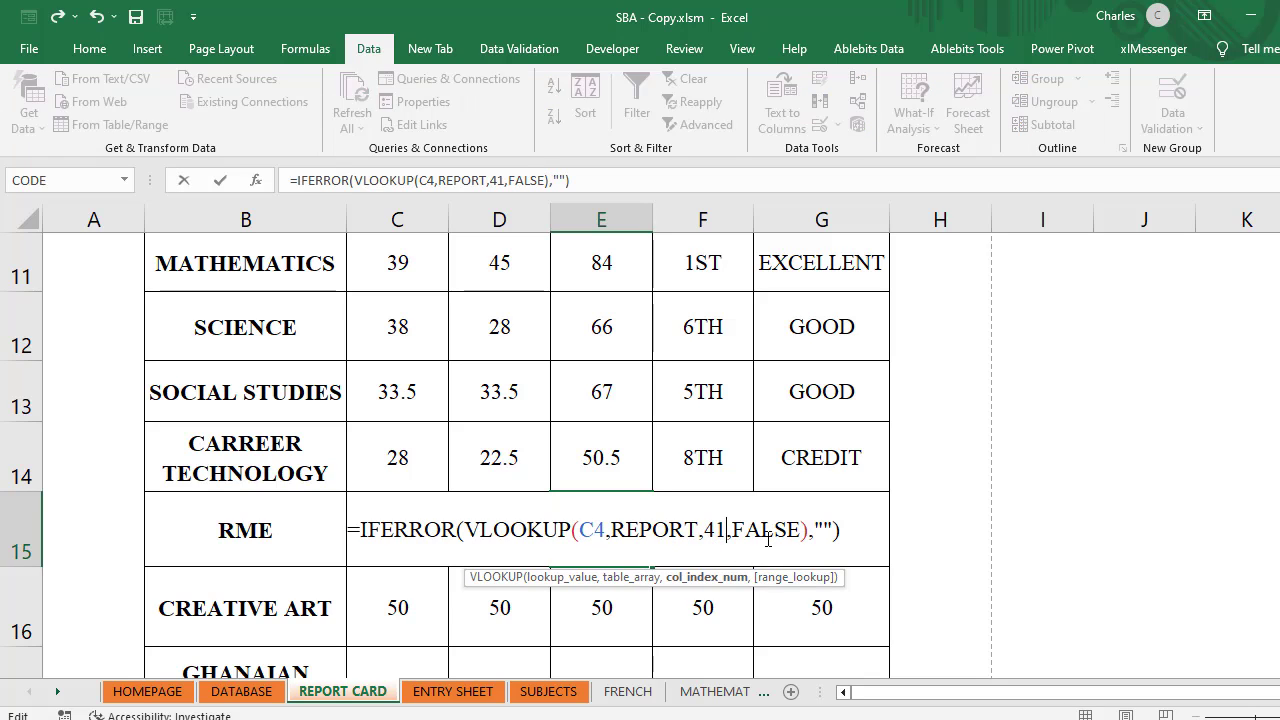
click(711, 541)
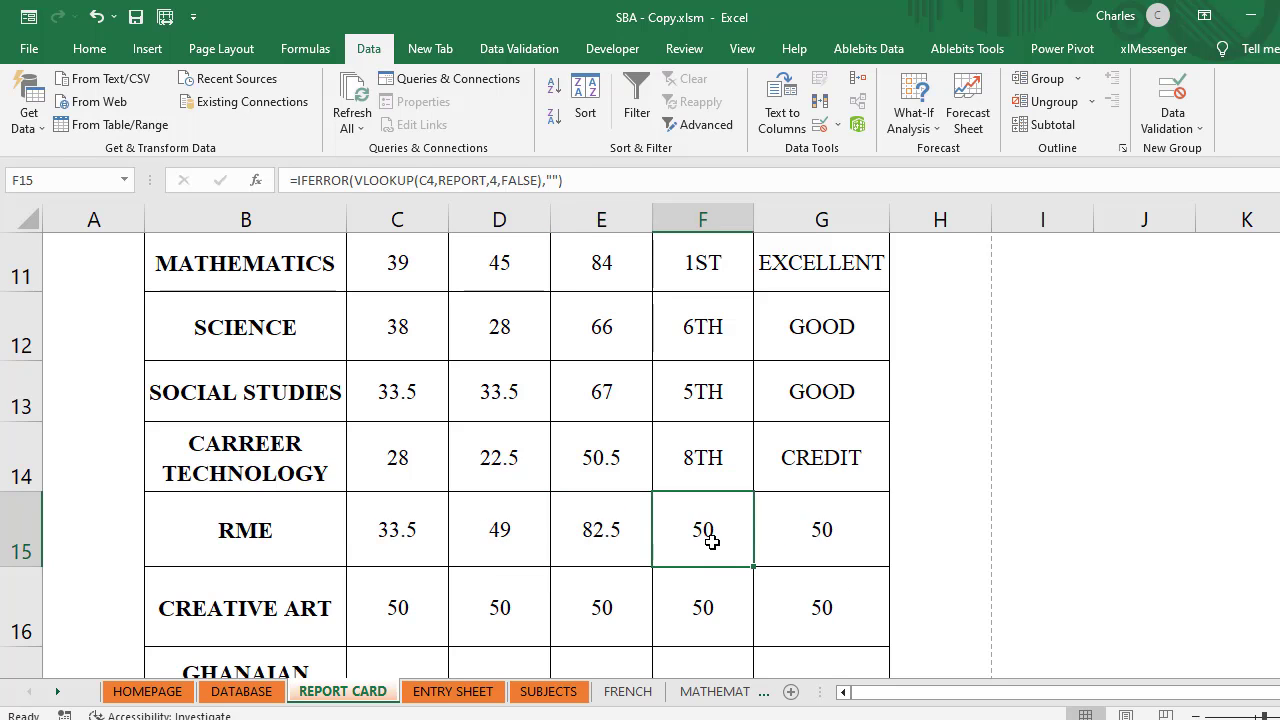
Step: Change the column index in the RME position lookup, cell F15, to 42
double_click(711, 541)
click(818, 529)
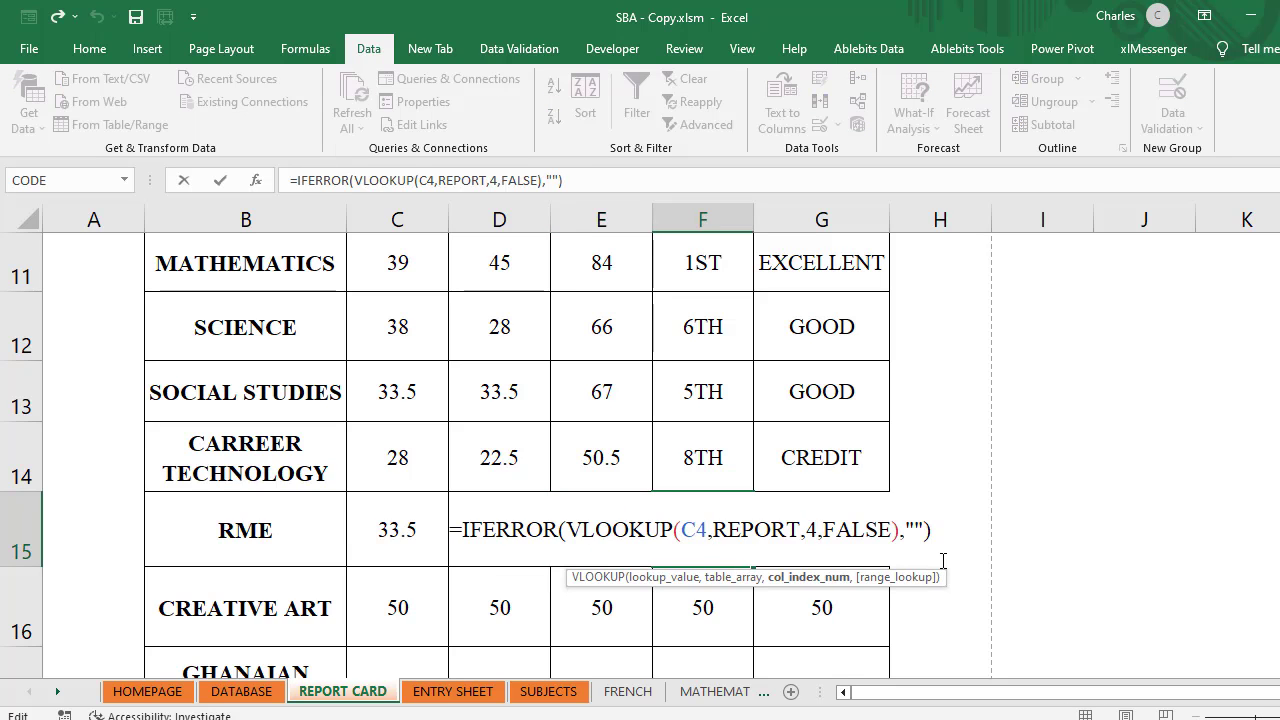
text(2)
key(Tab)
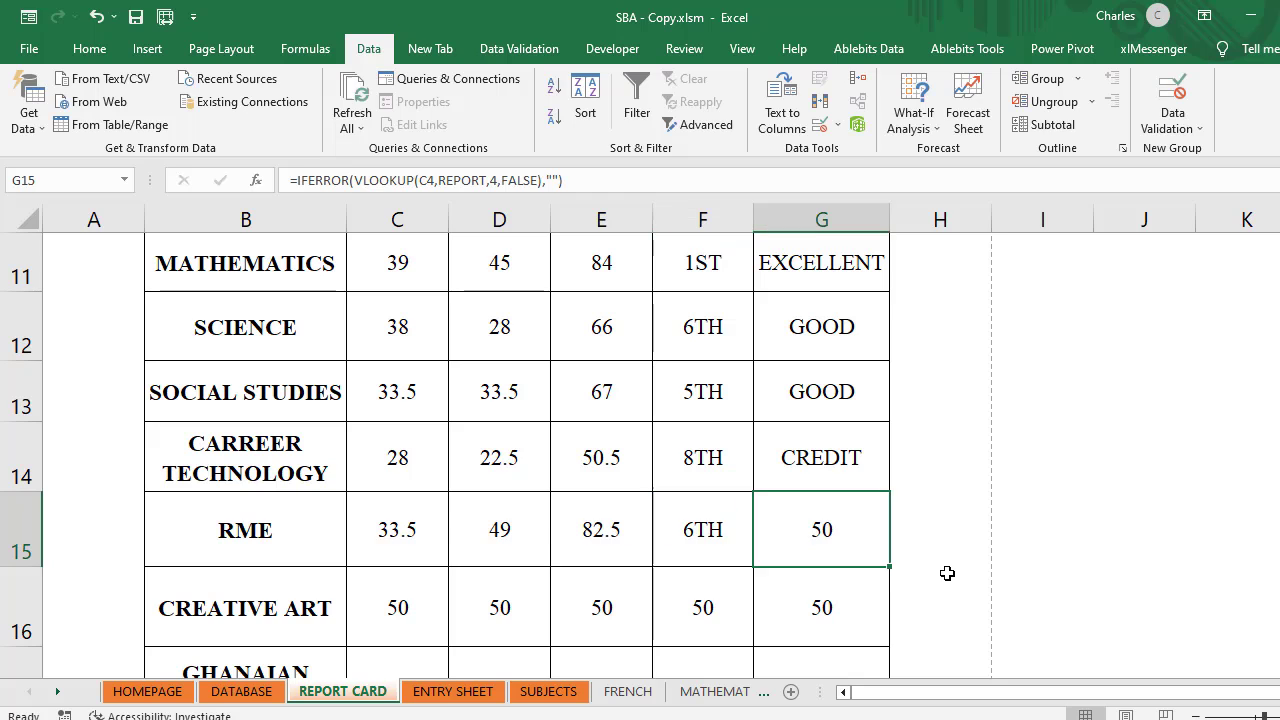
Step: Change the column index in the RME remarks lookup, cell G15, to 43
double_click(820, 541)
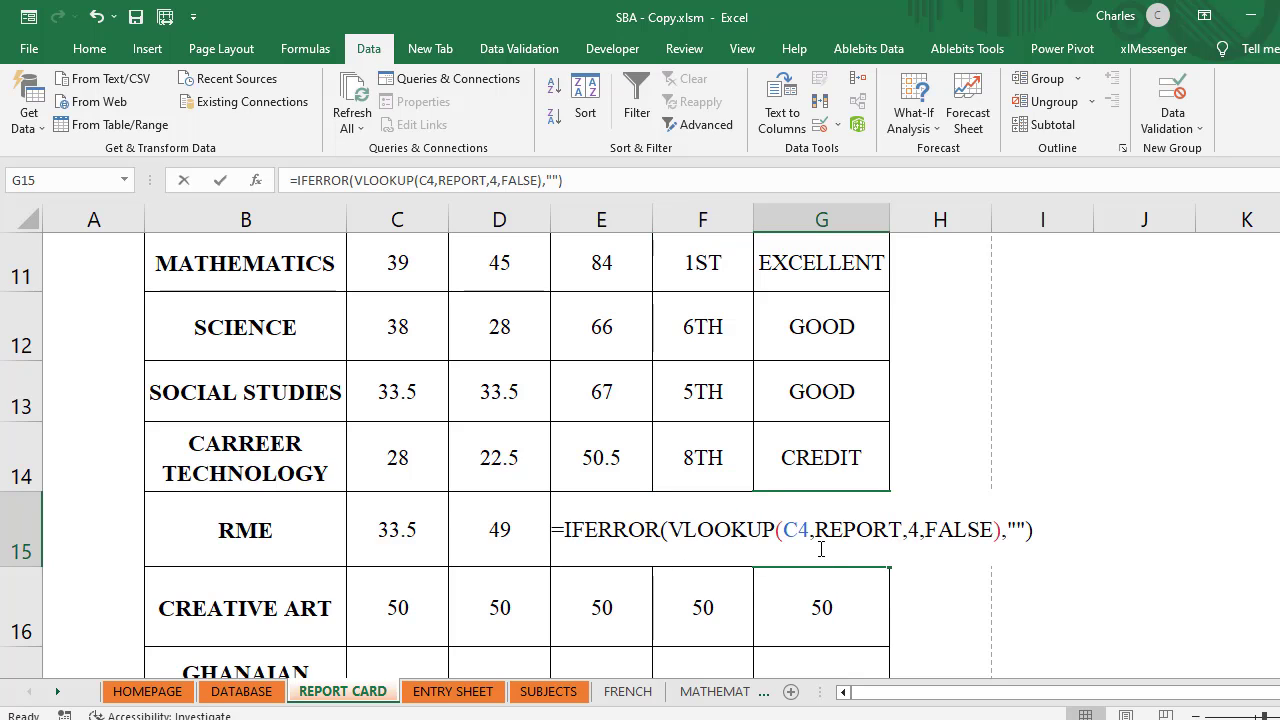
click(918, 533)
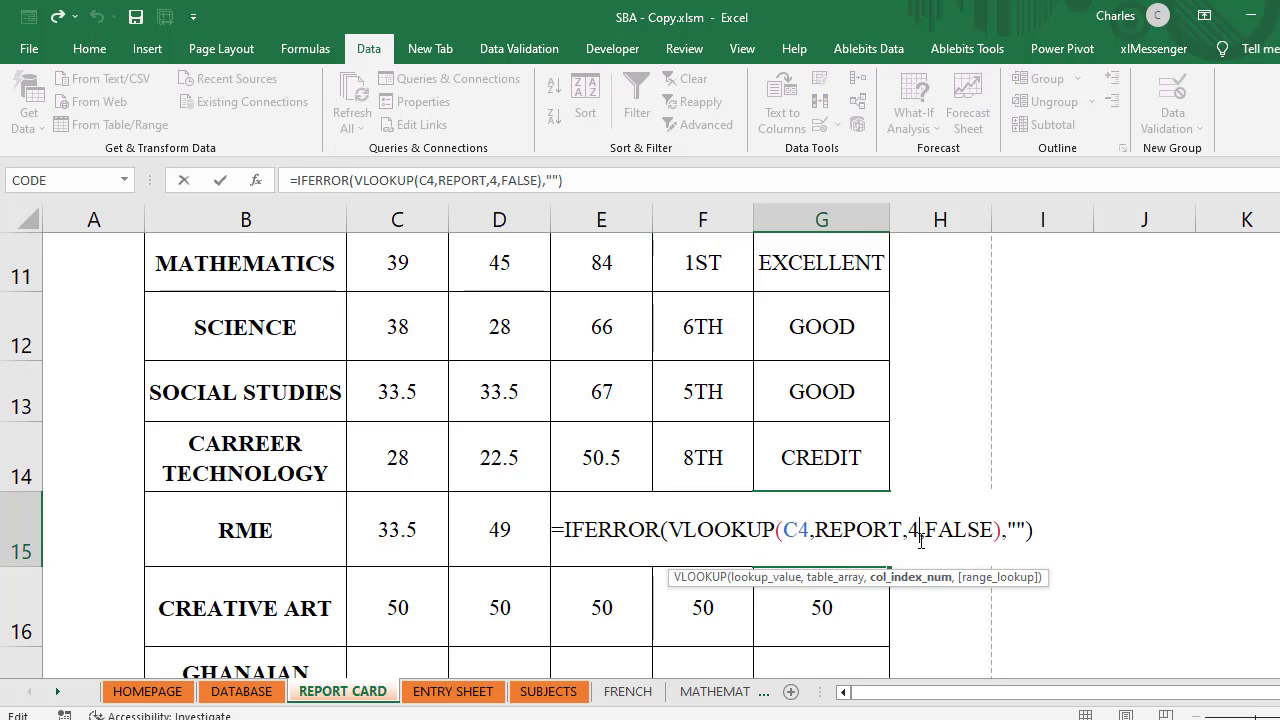
text(3)
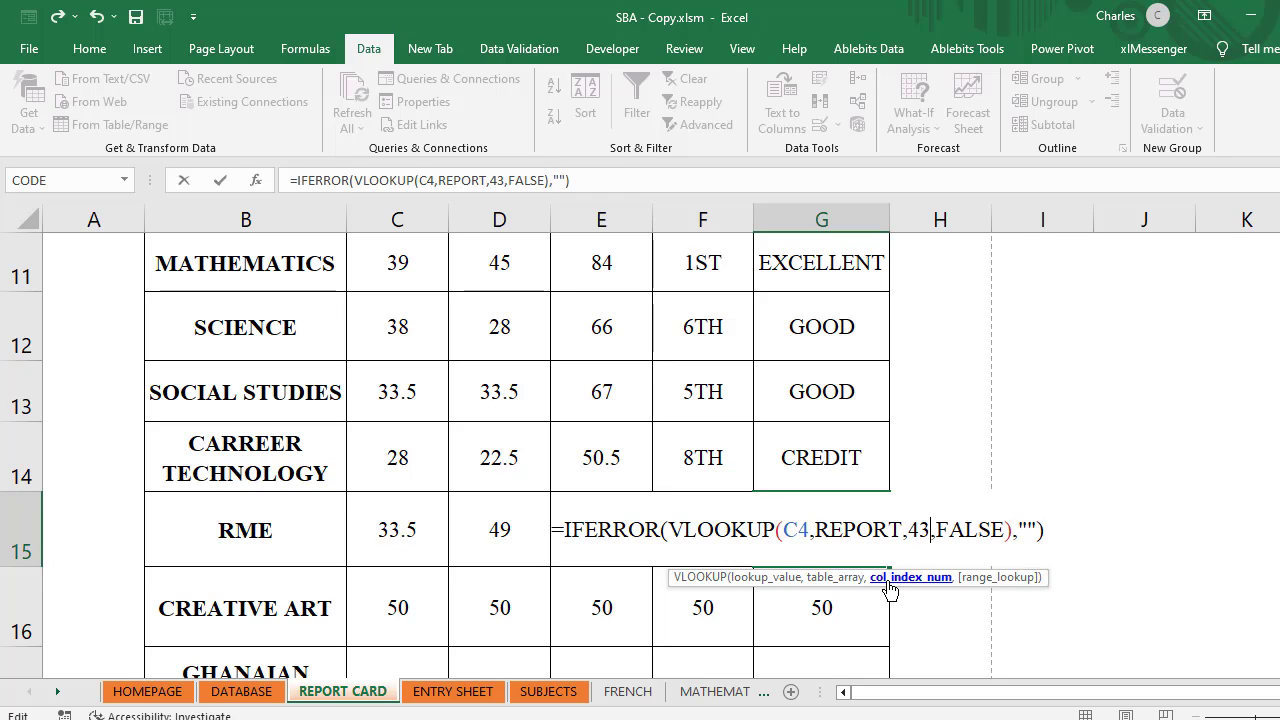
key(Return)
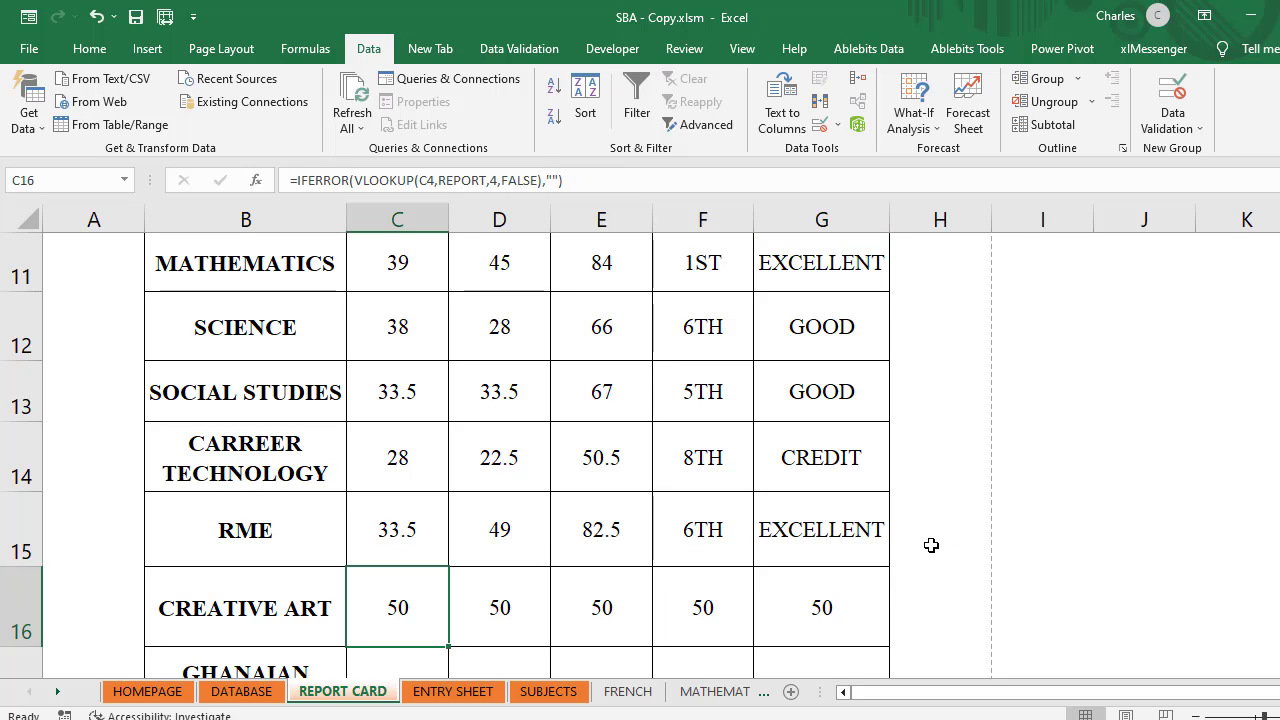
Step: Change the column index in the Creative Art class score lookup, cell C16, to 46
double_click(430, 612)
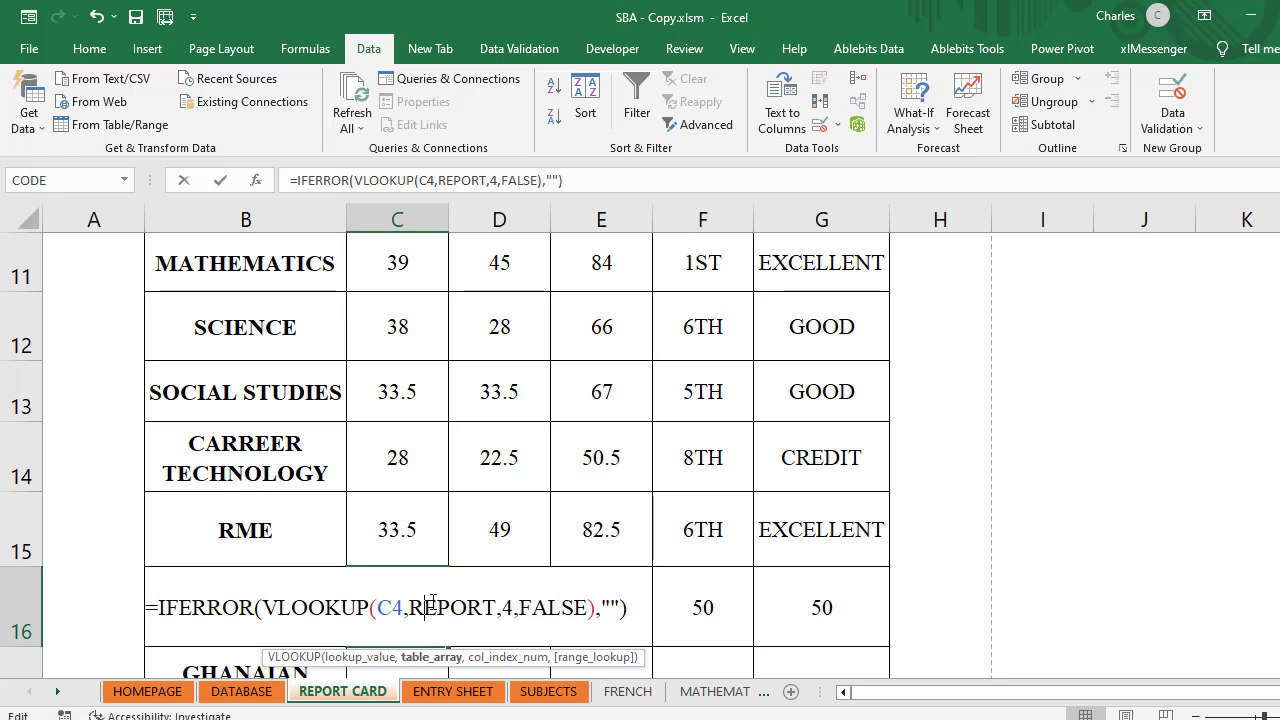
click(514, 610)
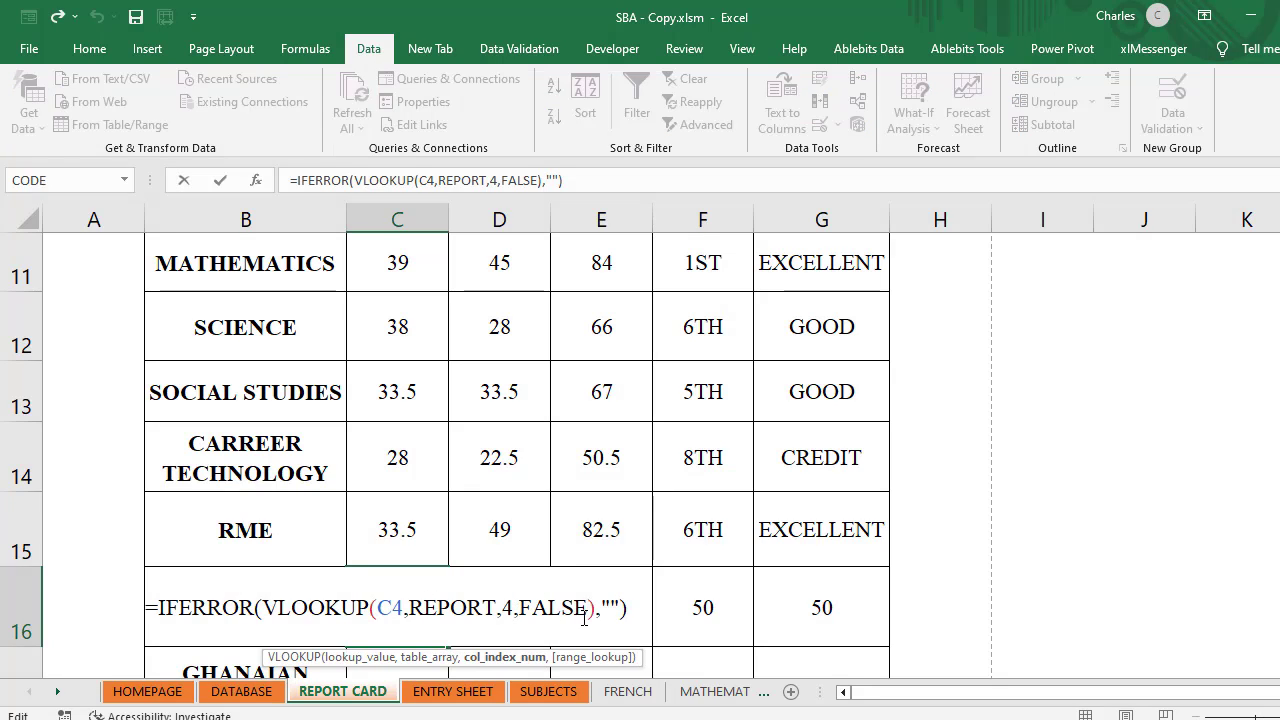
text(6)
key(Return)
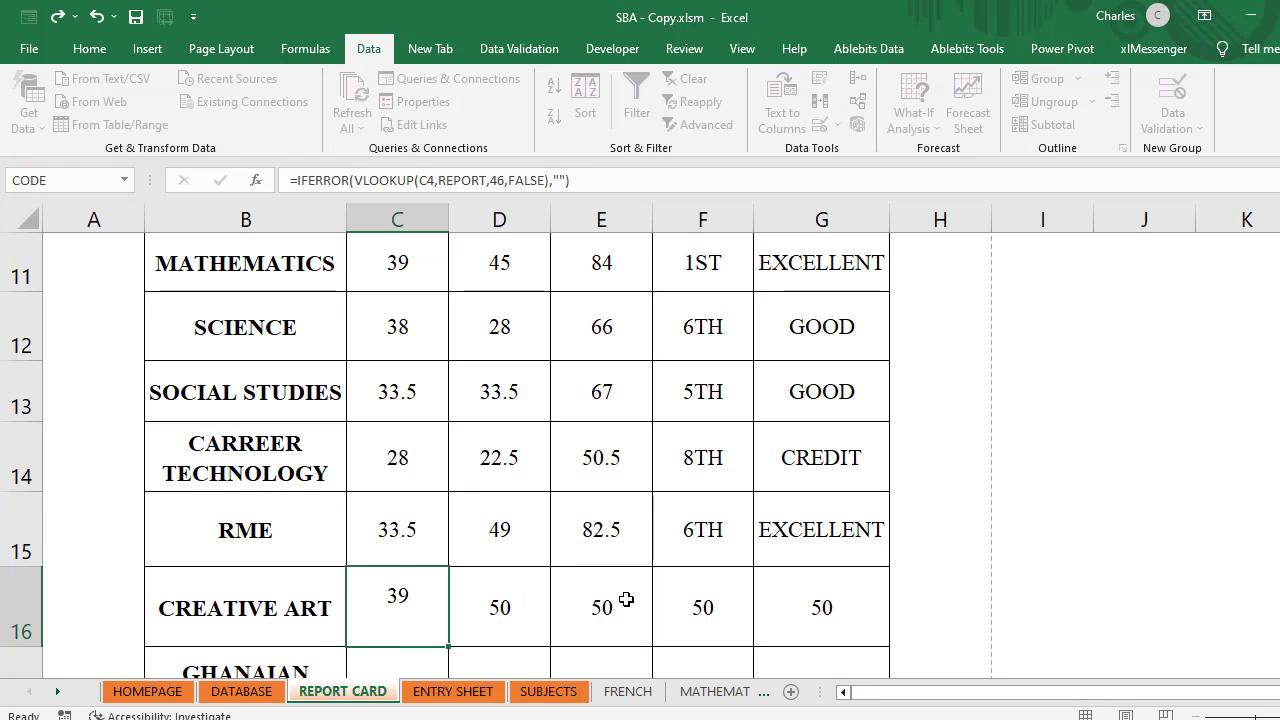
Step: Change the column index in the Creative Art exams score lookup, cell D16, to 47
click(531, 609)
double_click(535, 609)
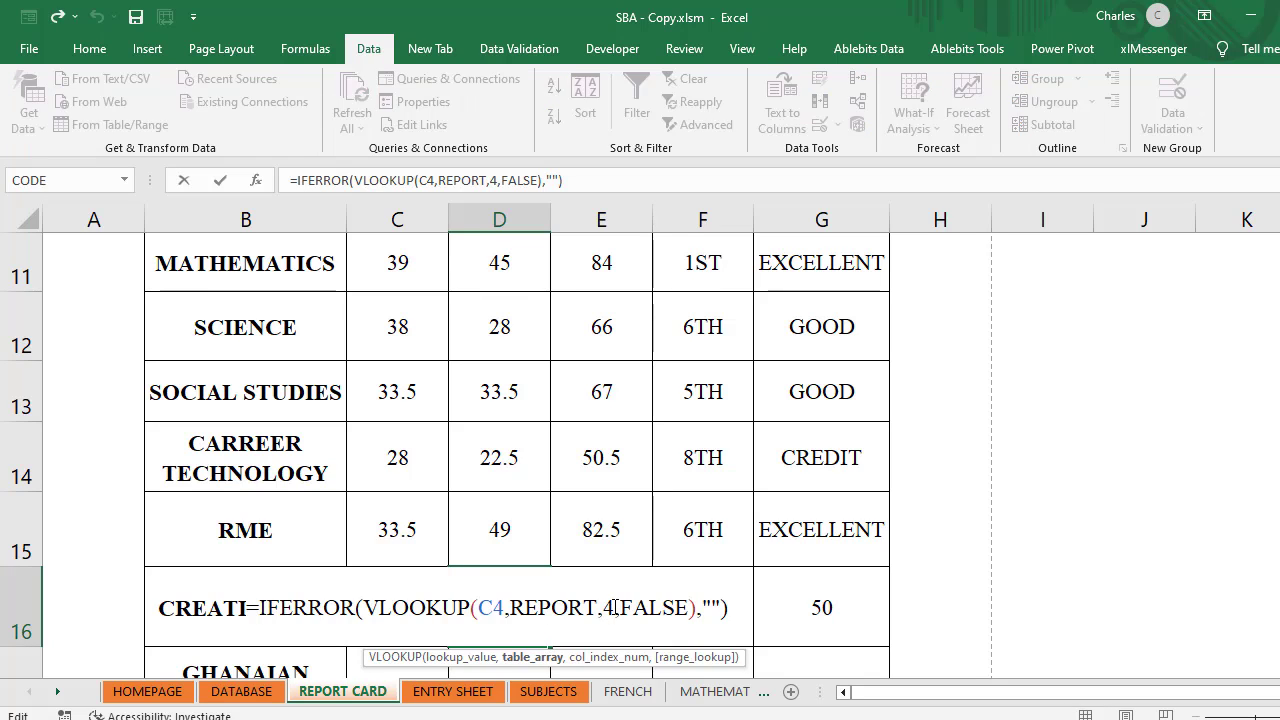
click(616, 608)
text(7)
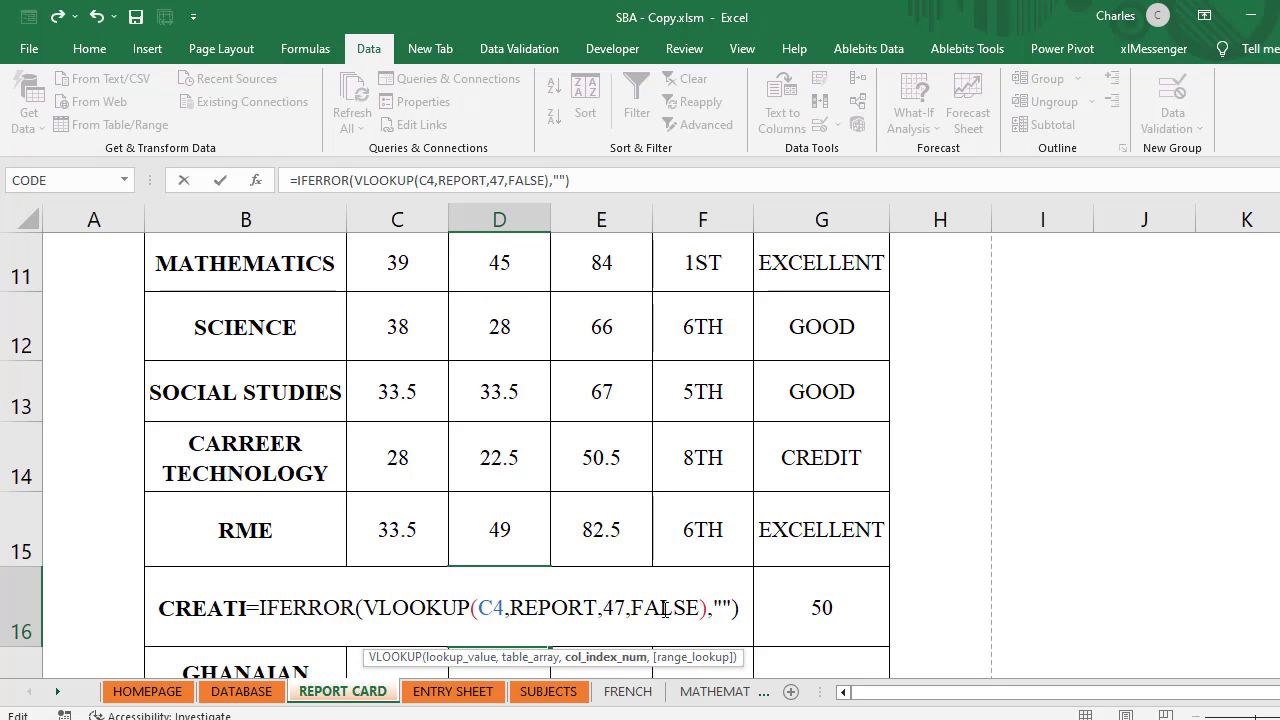
key(Tab)
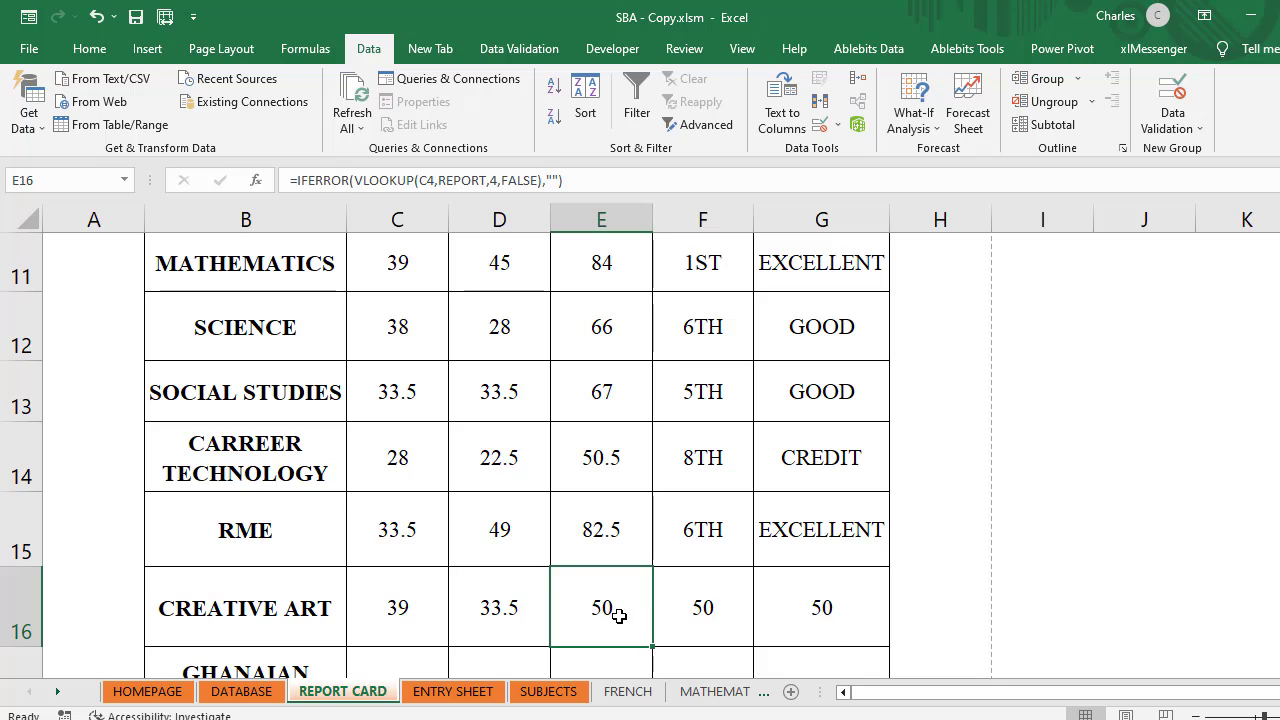
Step: Change the column index in the Creative Art total score lookup, cell E16, to 48
double_click(628, 612)
click(719, 608)
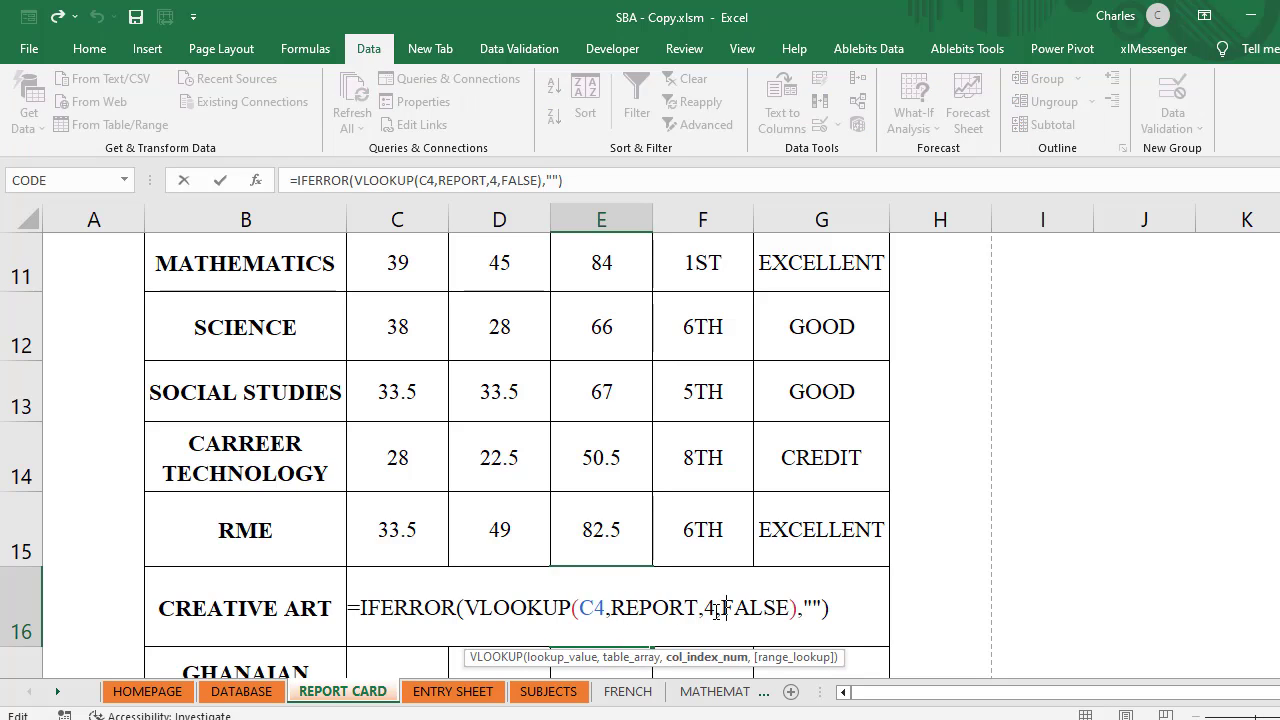
text(8)
key(Tab)
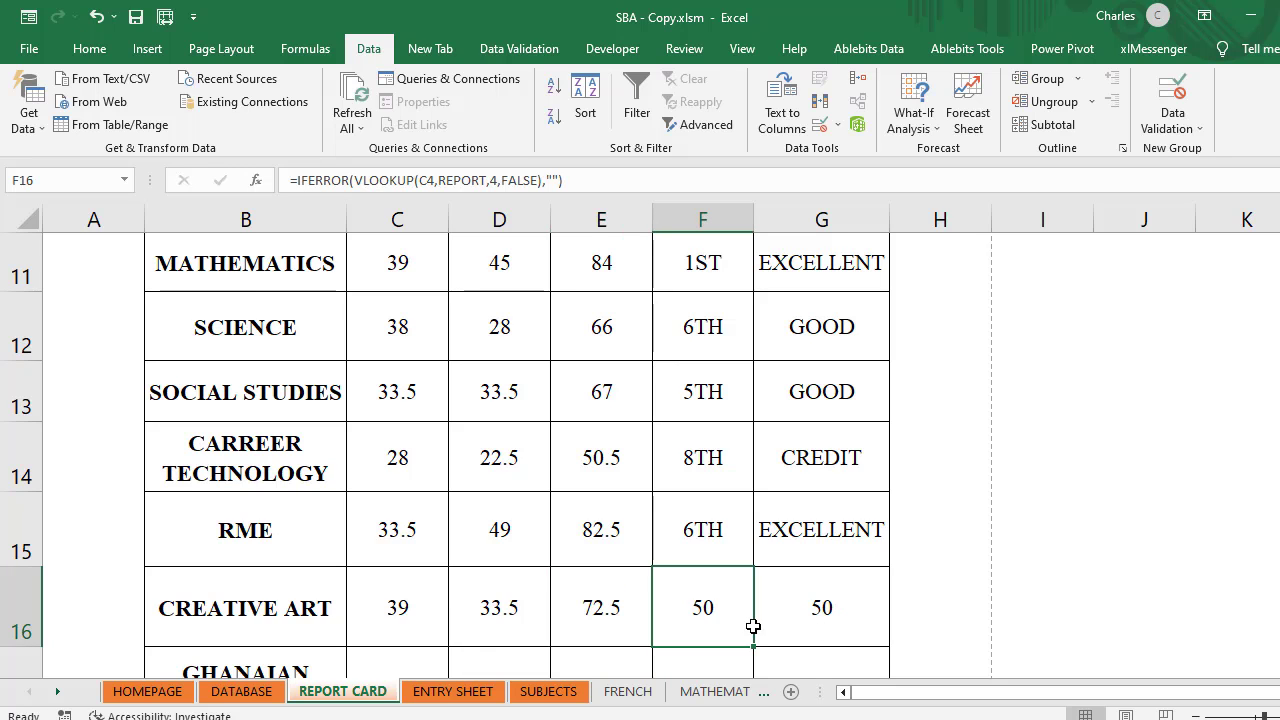
Step: Change the column index in the Creative Art position lookup, cell F16, to 49
double_click(729, 622)
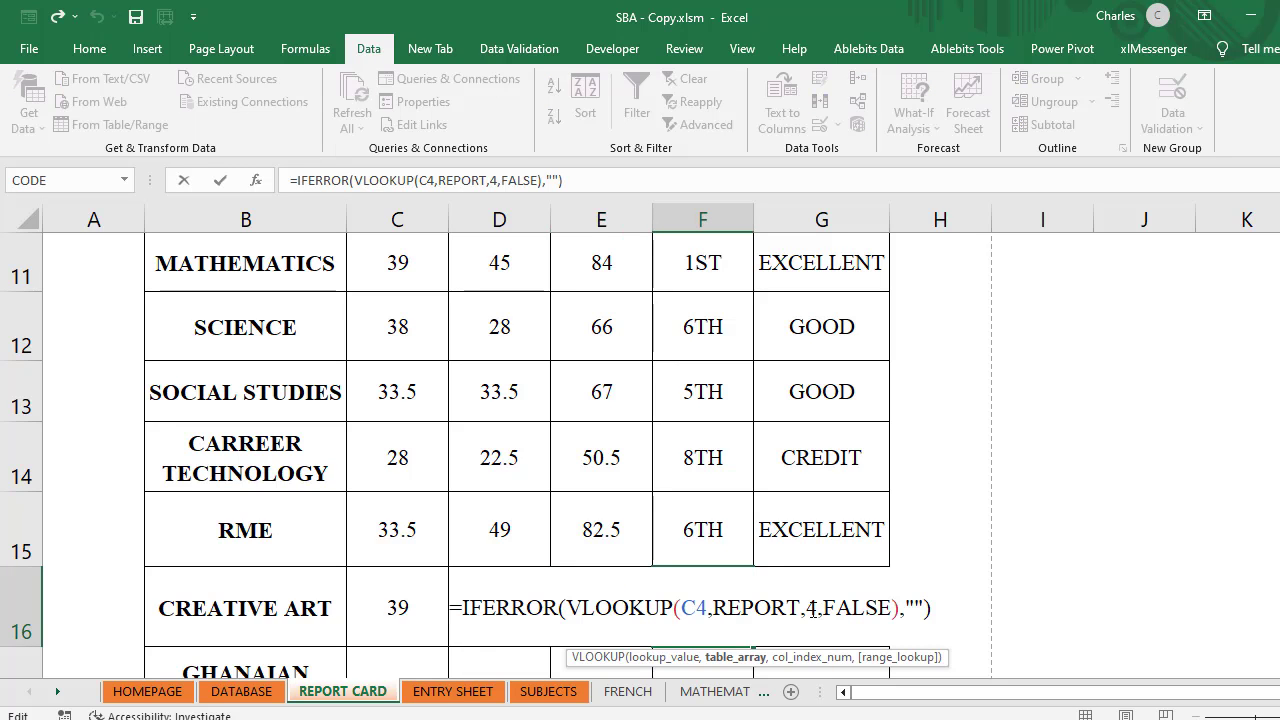
click(816, 610)
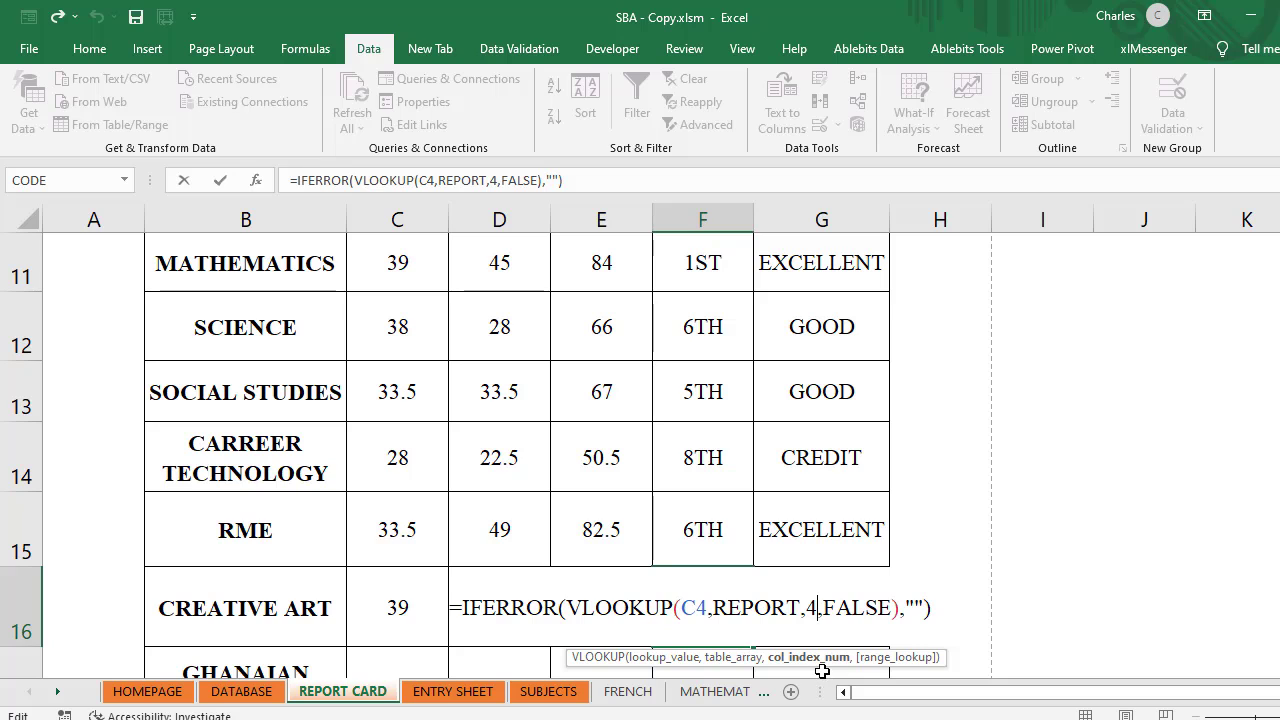
text(9)
key(Tab)
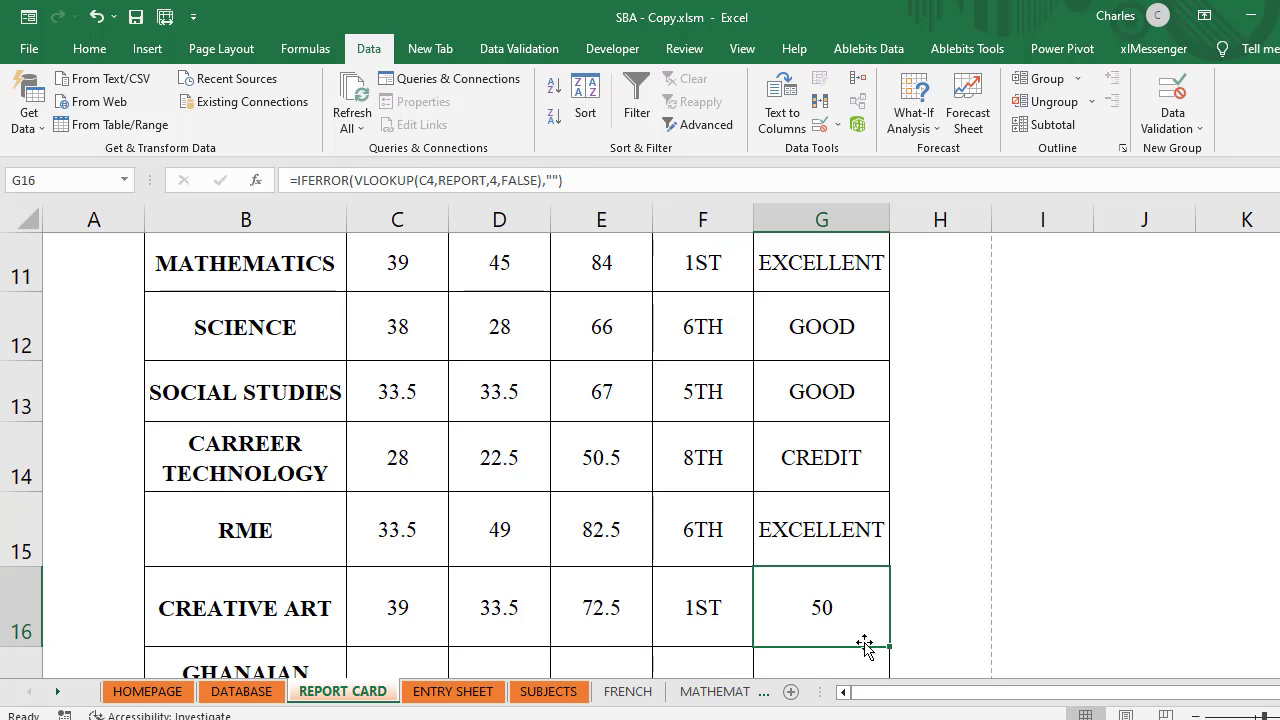
Step: Change the column index in the Creative Art remarks lookup, cell G16, to 50
double_click(854, 628)
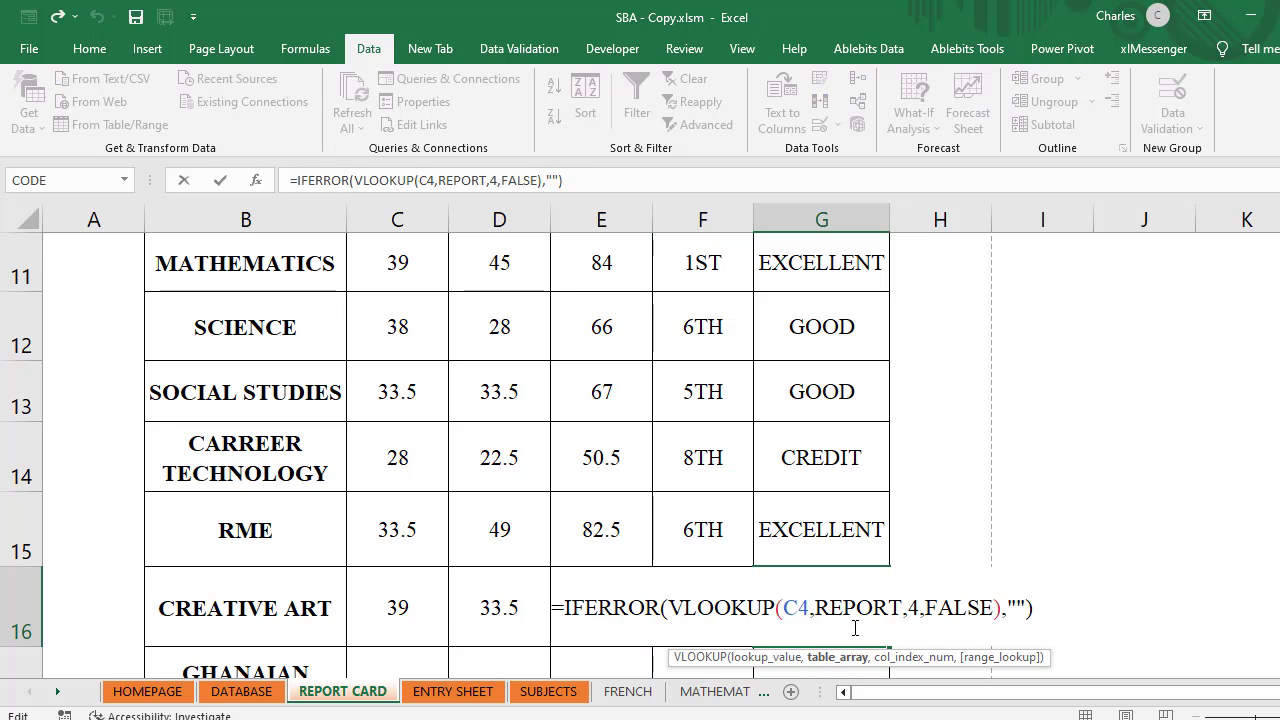
click(917, 610)
key(Delete)
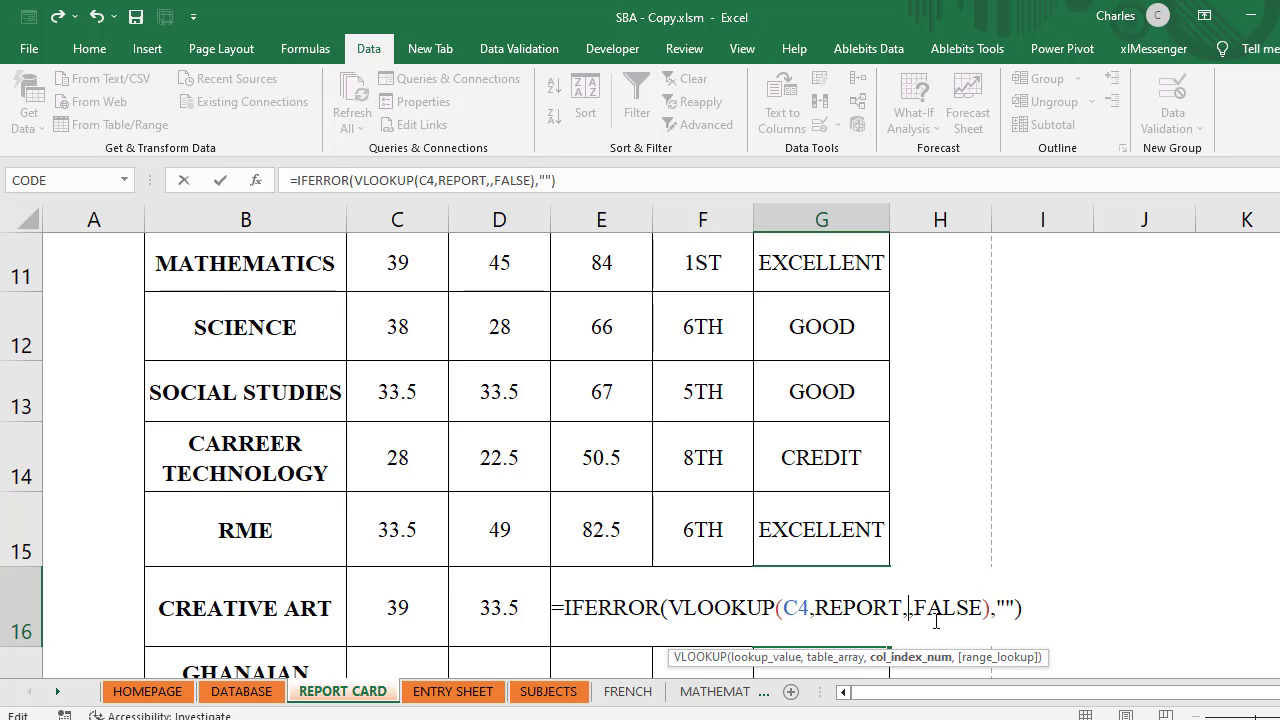
text(50)
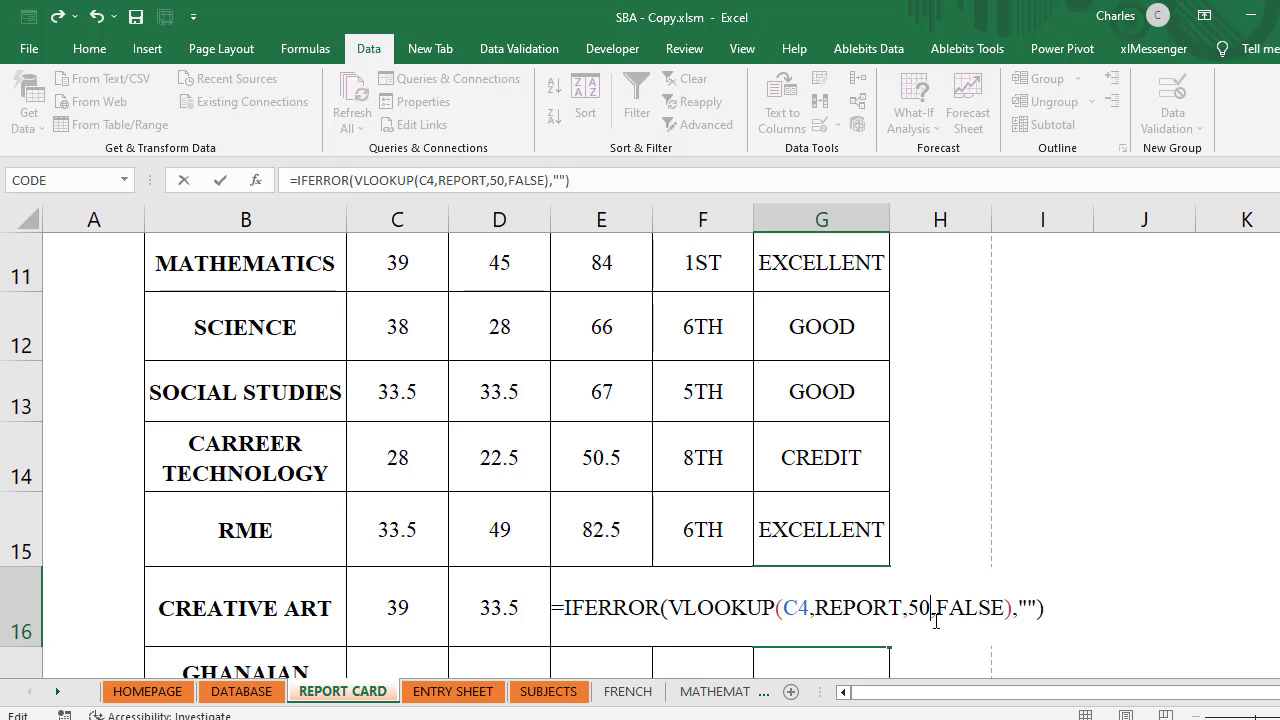
key(Return)
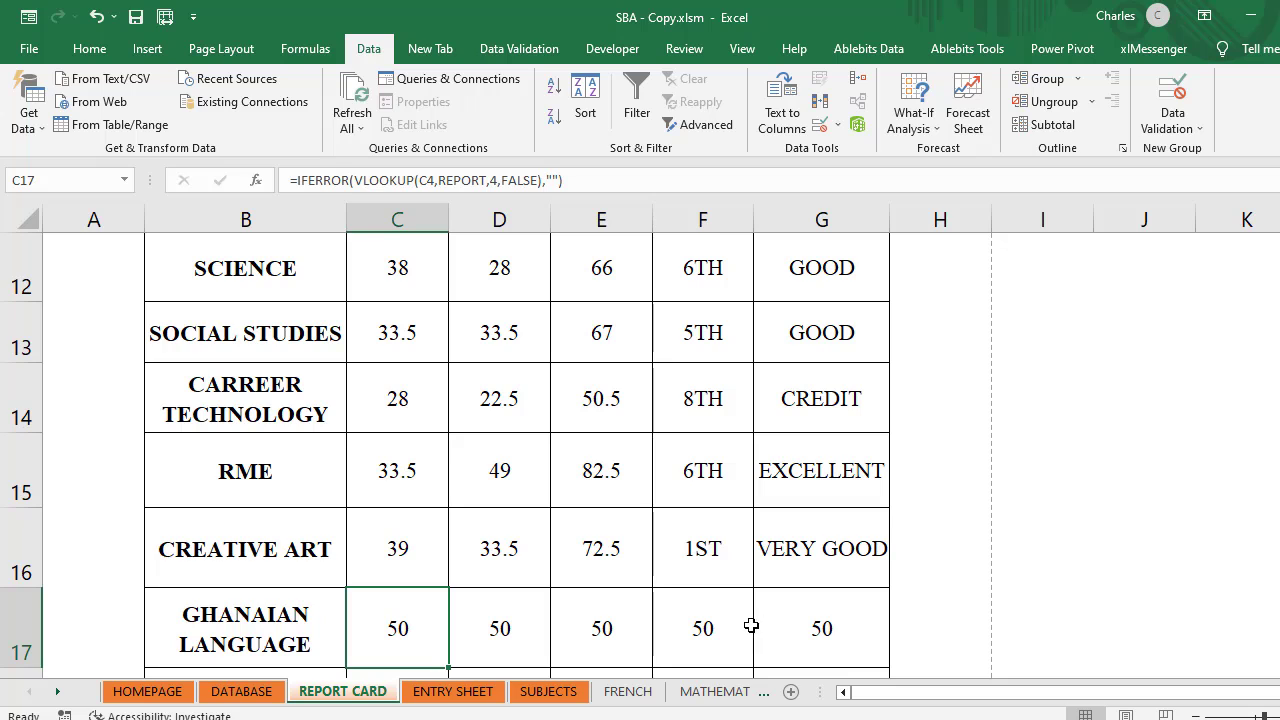
Step: Check the column index used in the Creative Art remarks lookup, cell G16
double_click(822, 632)
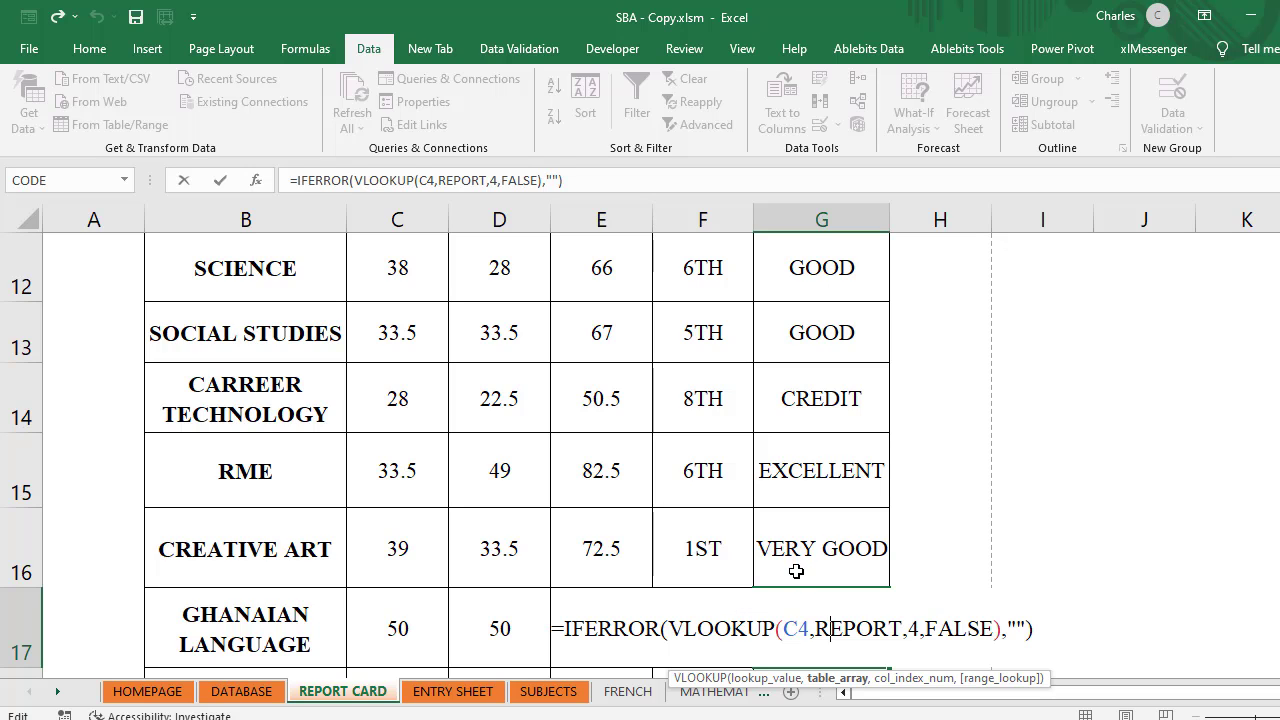
key(Escape)
click(829, 566)
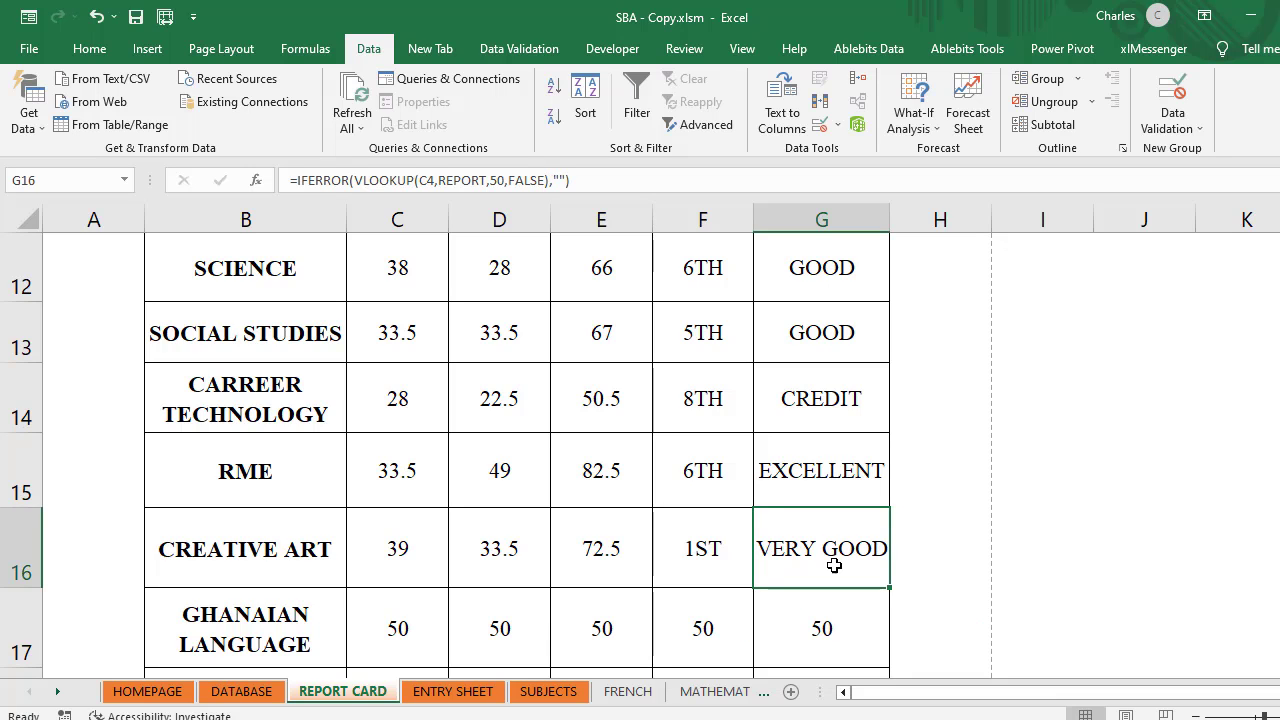
double_click(836, 565)
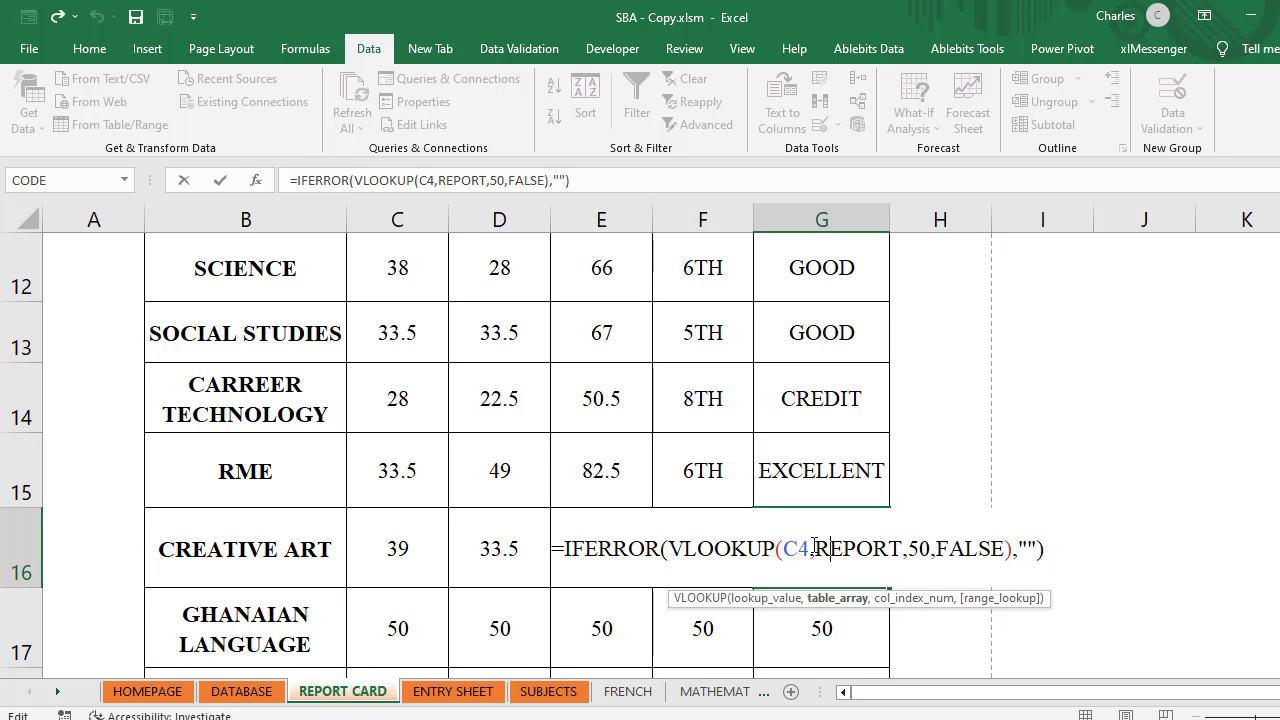
key(Escape)
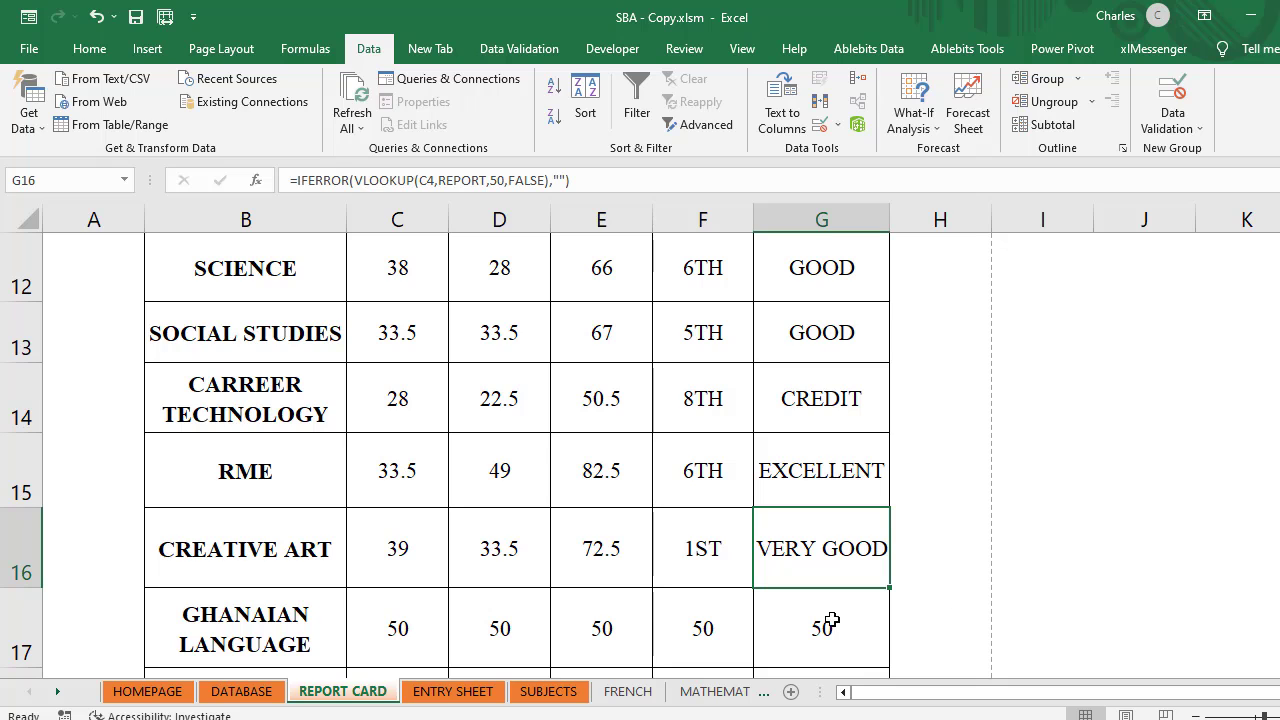
Step: Change the column index in the Ghanaian Language lookup for the first score column, cell C17, to 53
scroll(437, 616, down, 1)
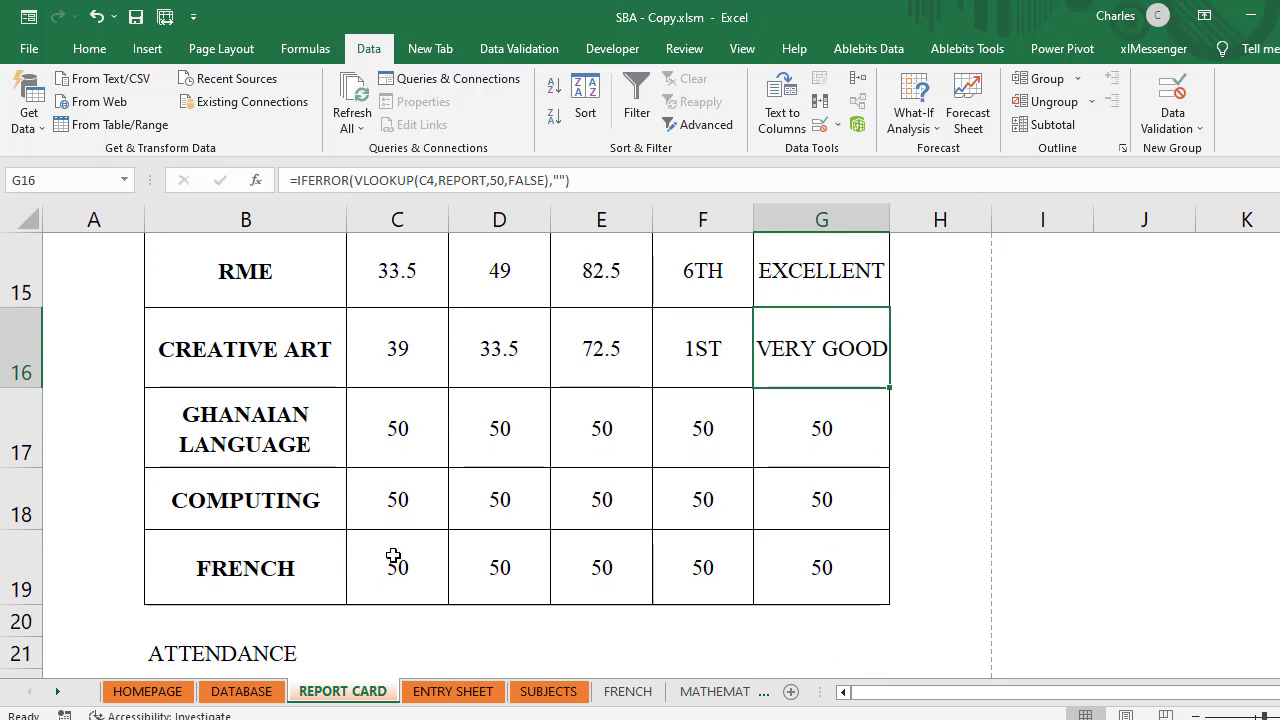
double_click(422, 422)
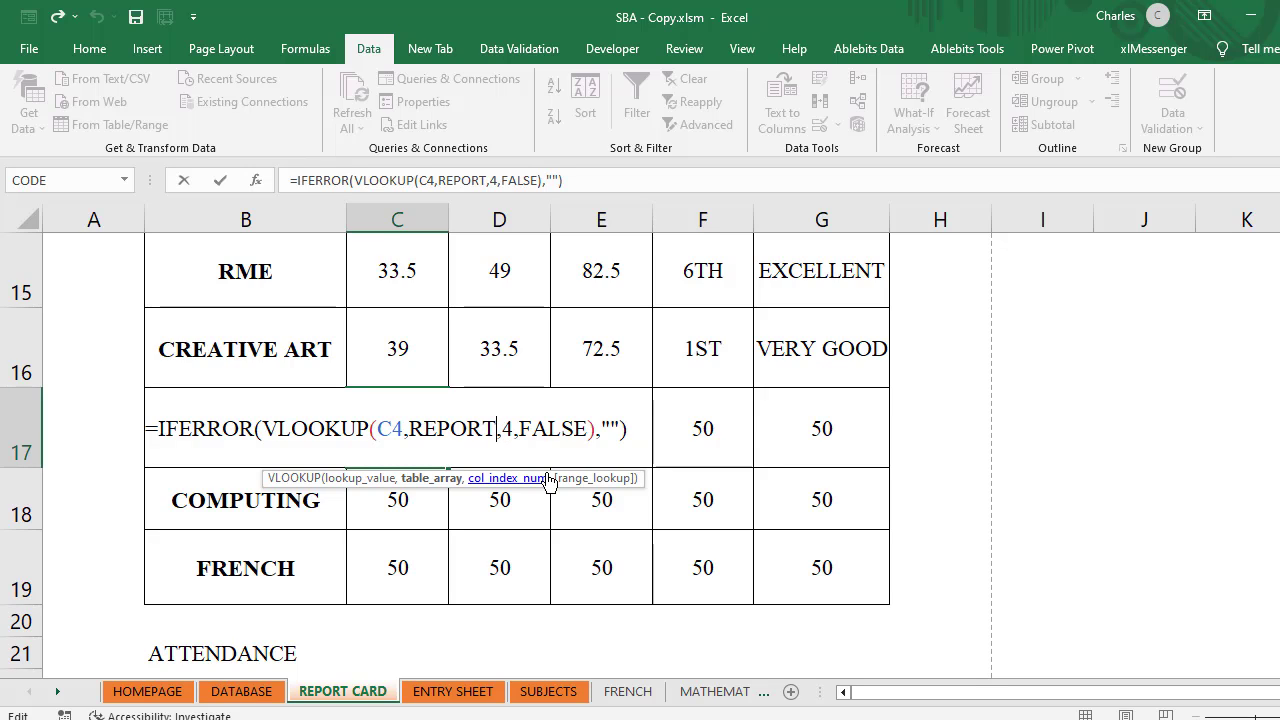
click(549, 478)
key(Delete)
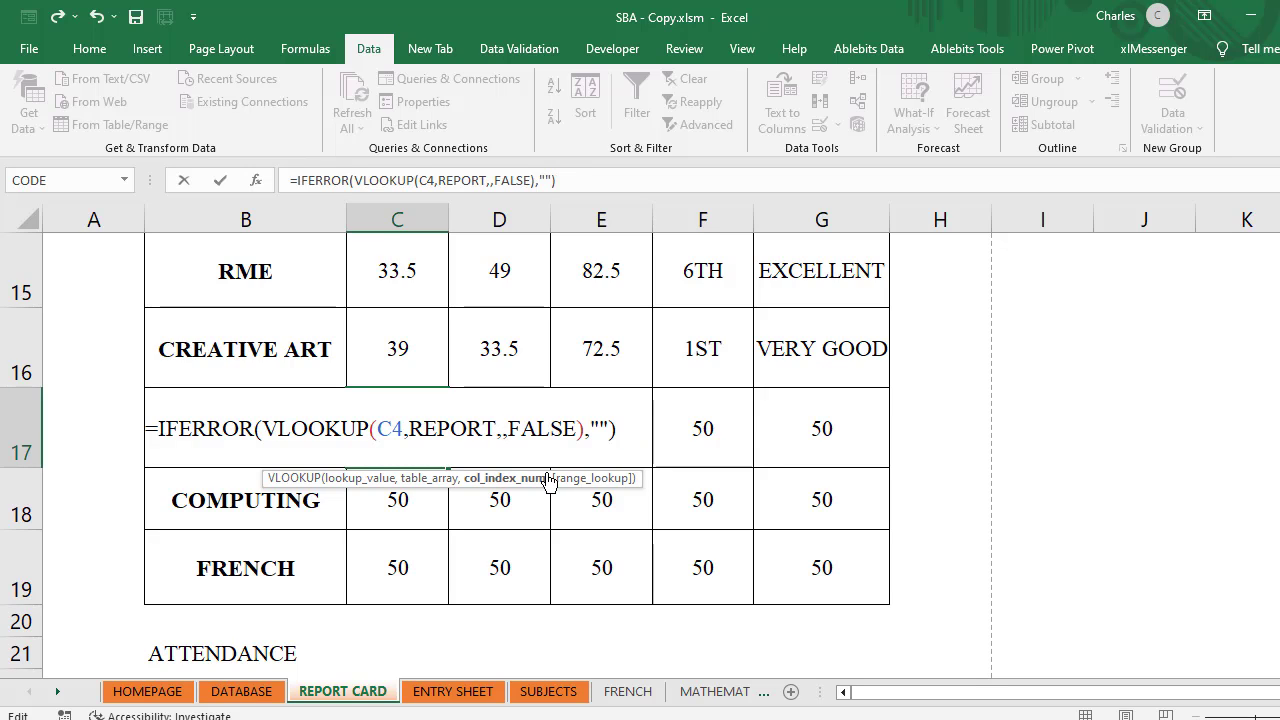
text(53)
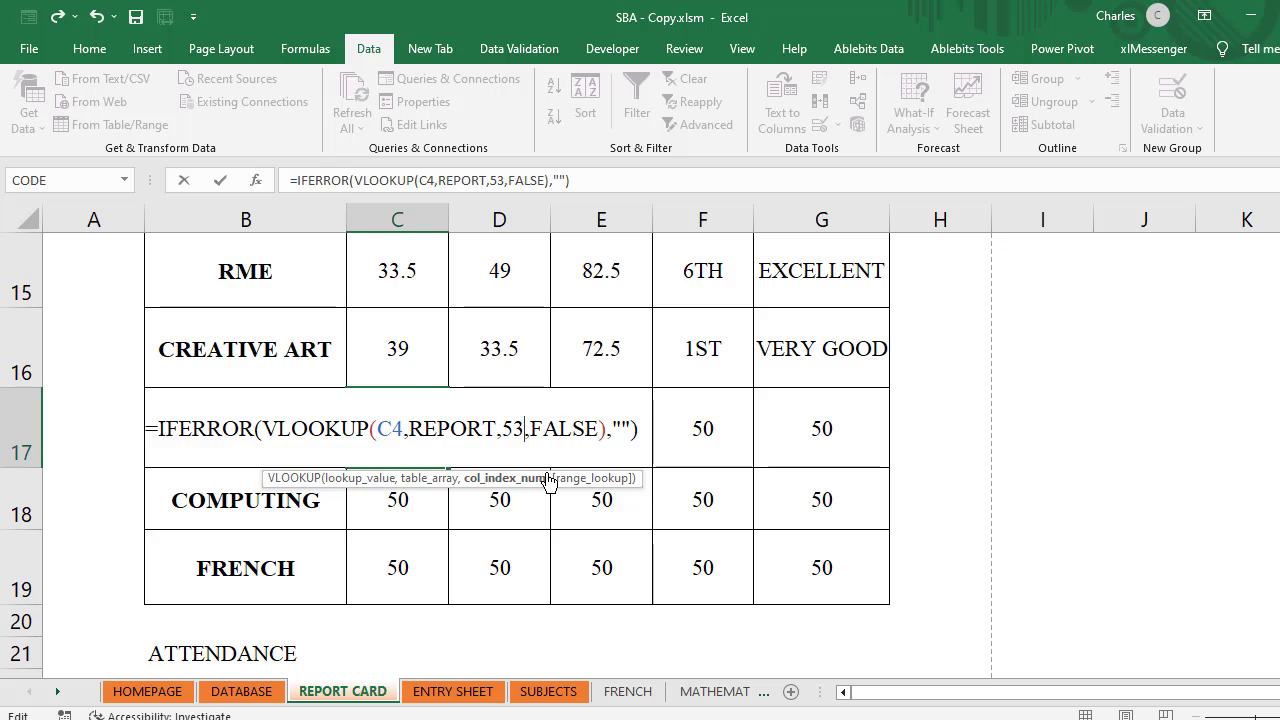
key(Tab)
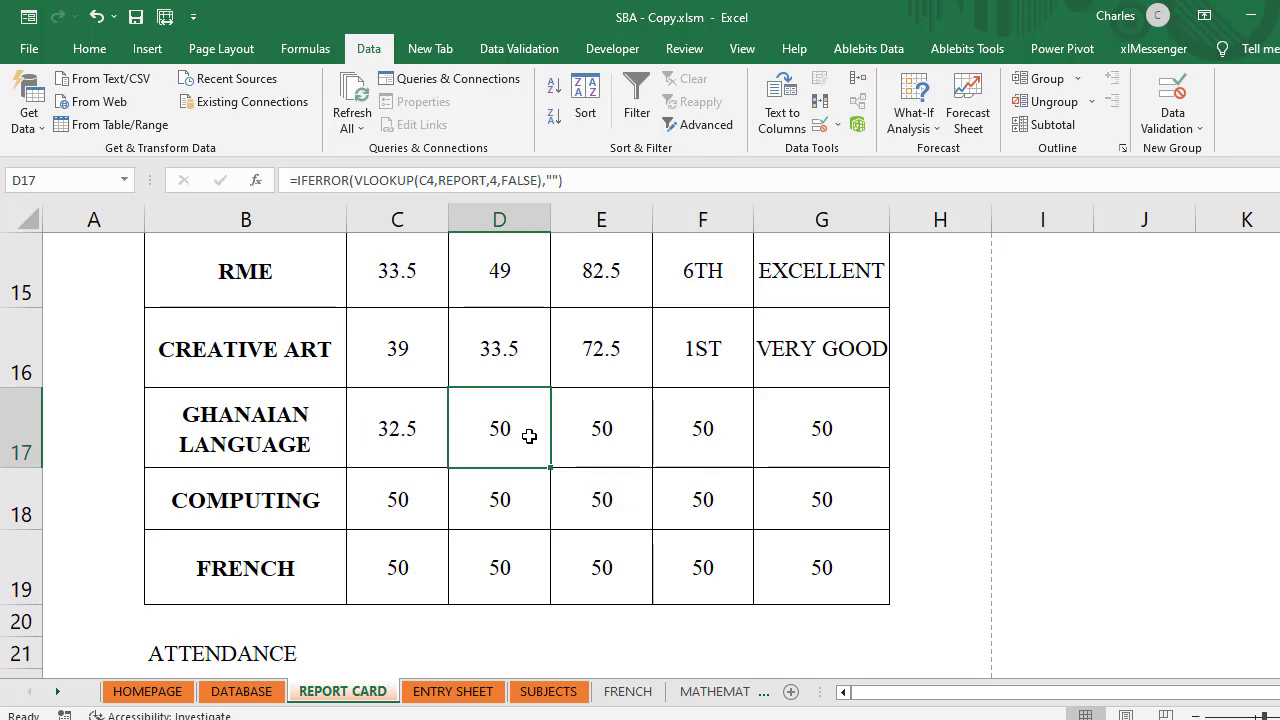
Step: Change the column index in the Ghanaian Language exams score lookup, cell D17, to 54
double_click(527, 430)
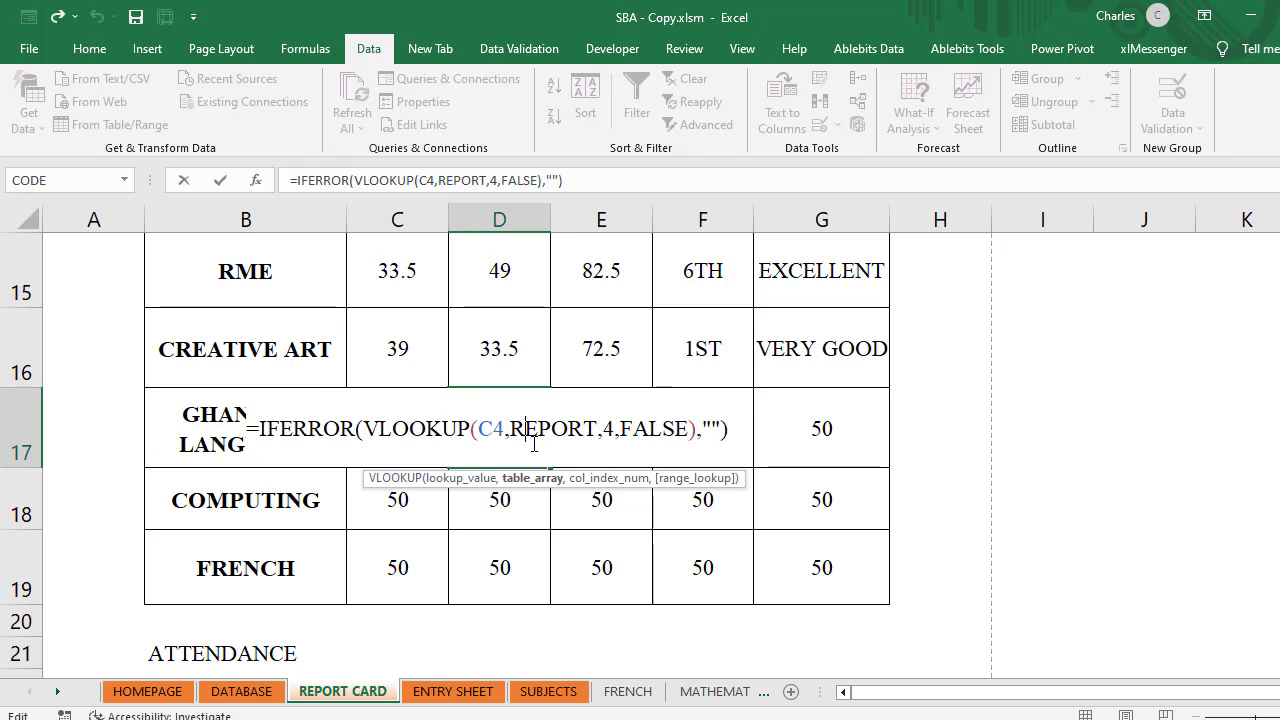
click(605, 432)
text(5)
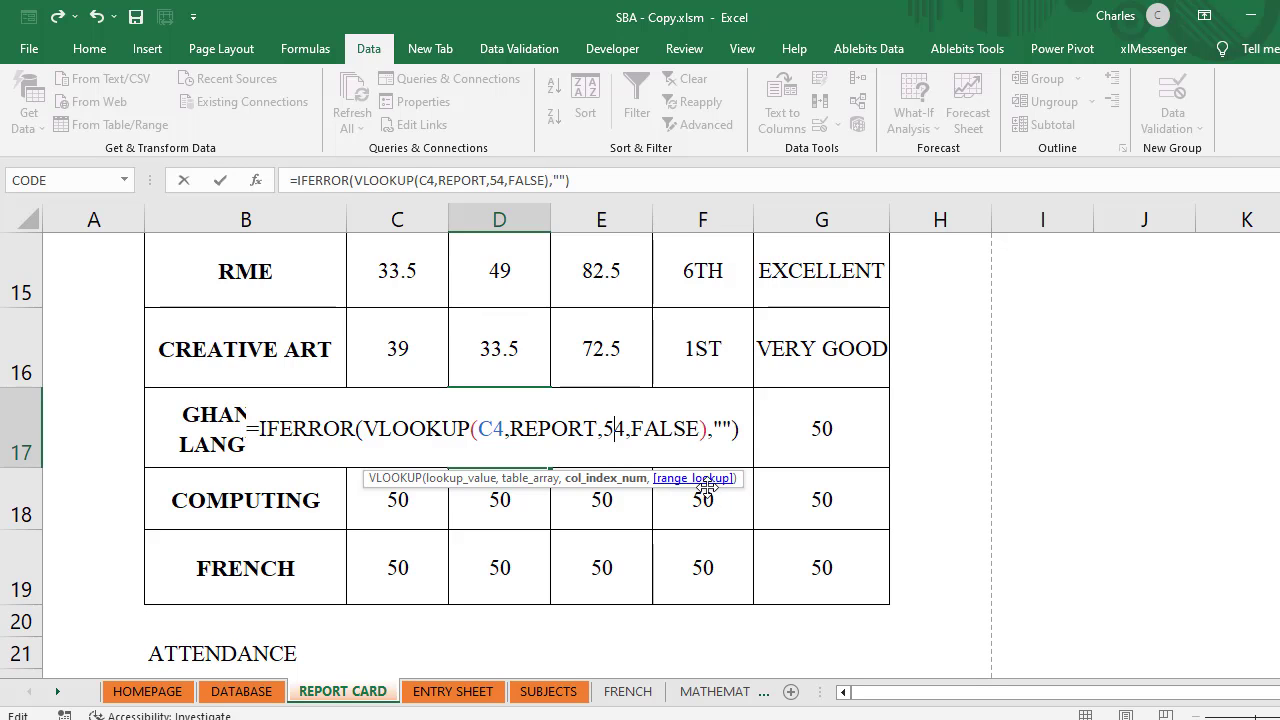
key(Tab)
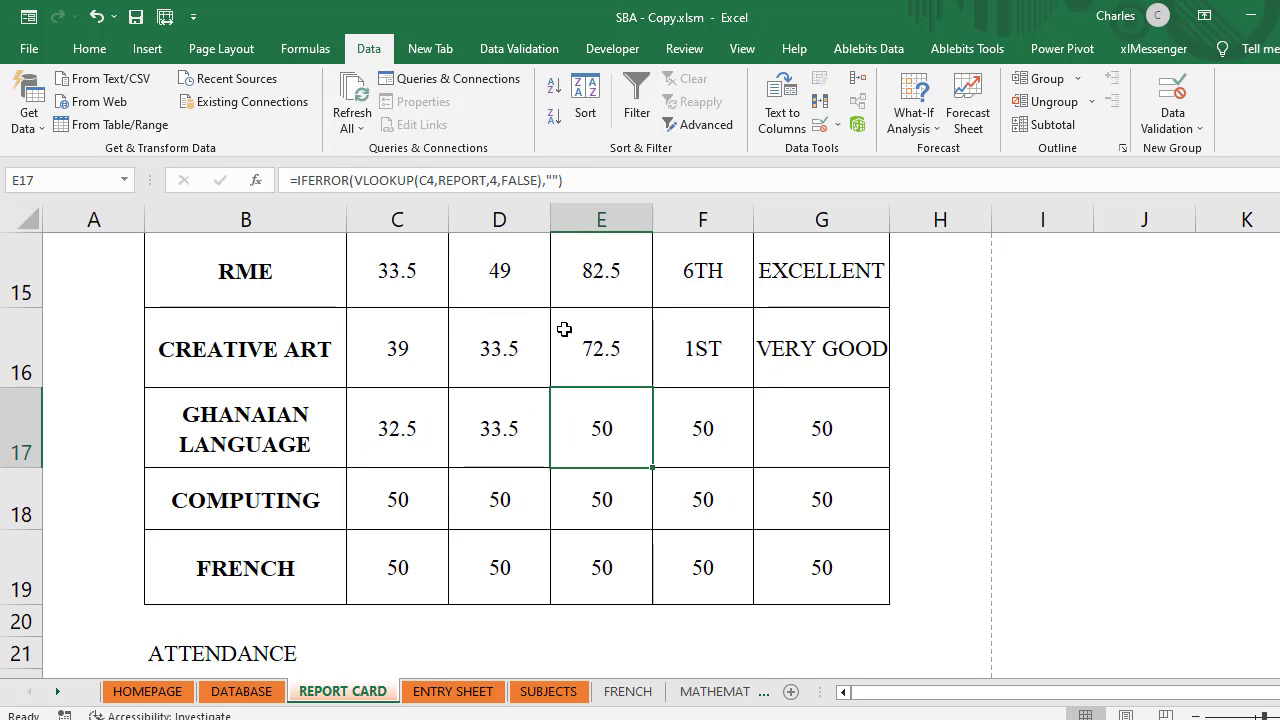
Step: Change the column index in the Ghanaian Language total score lookup, cell E17, to 55
click(497, 187)
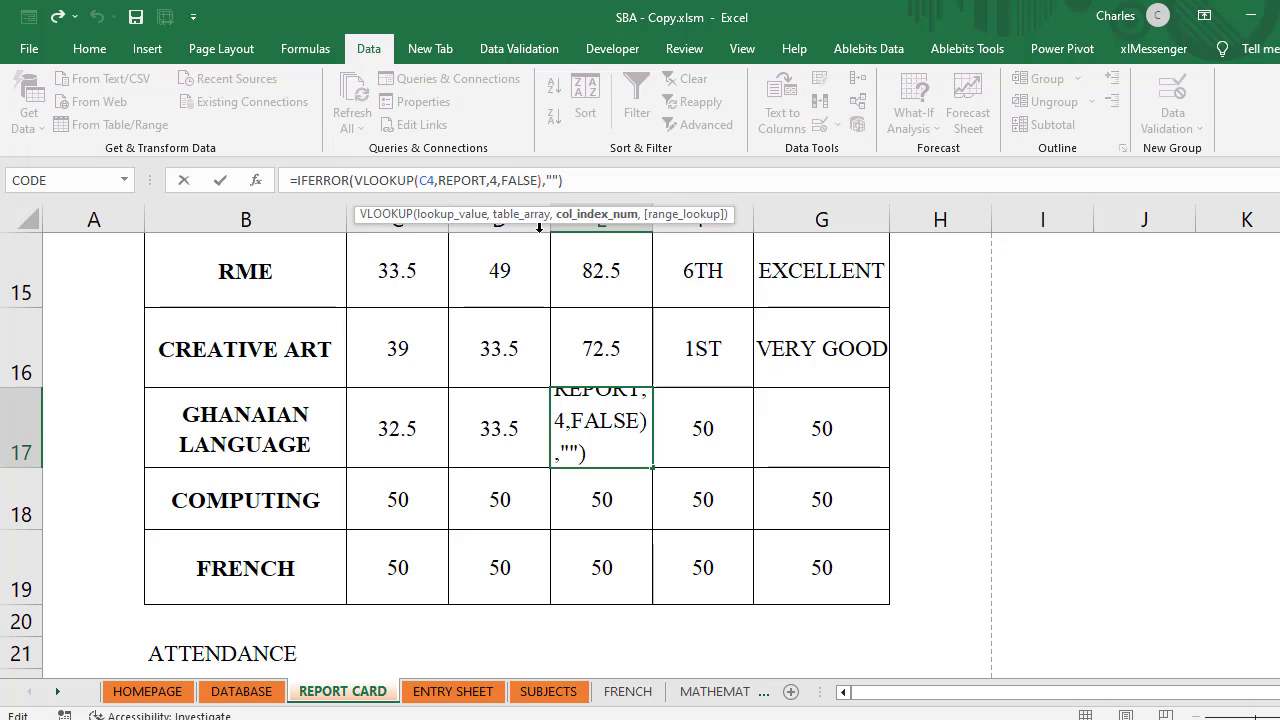
key(BackSpace)
text(55)
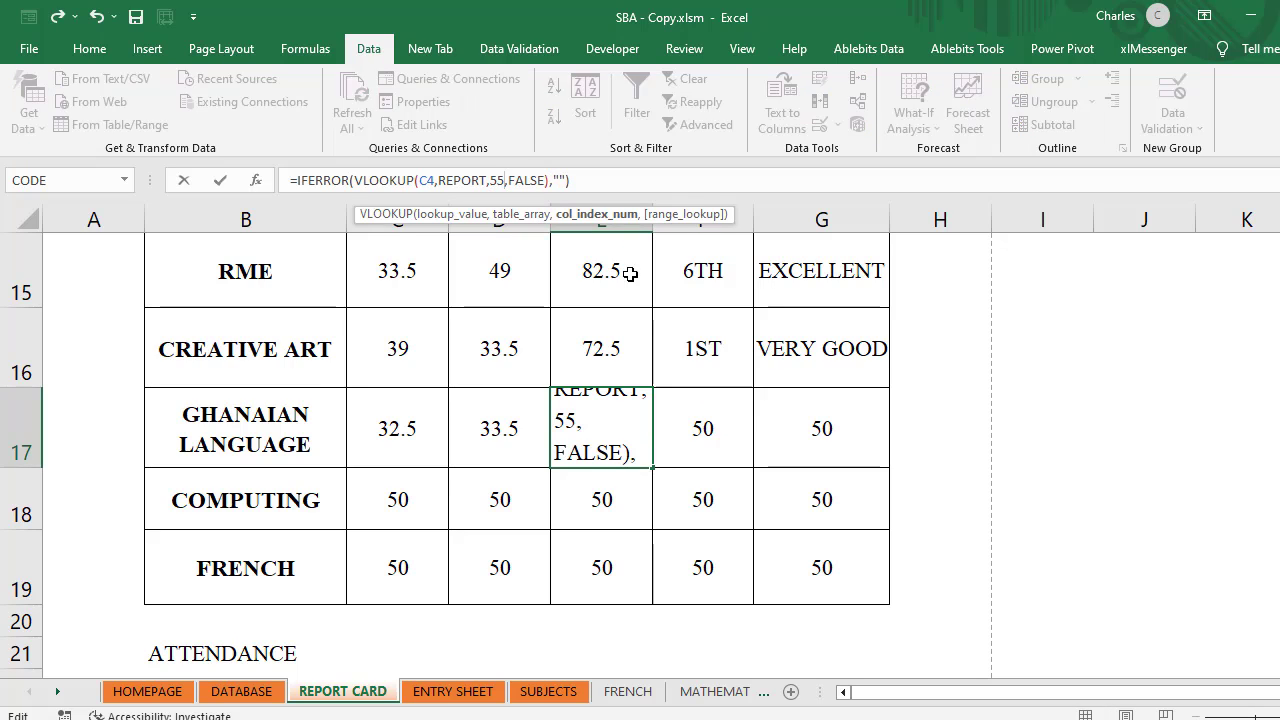
key(Tab)
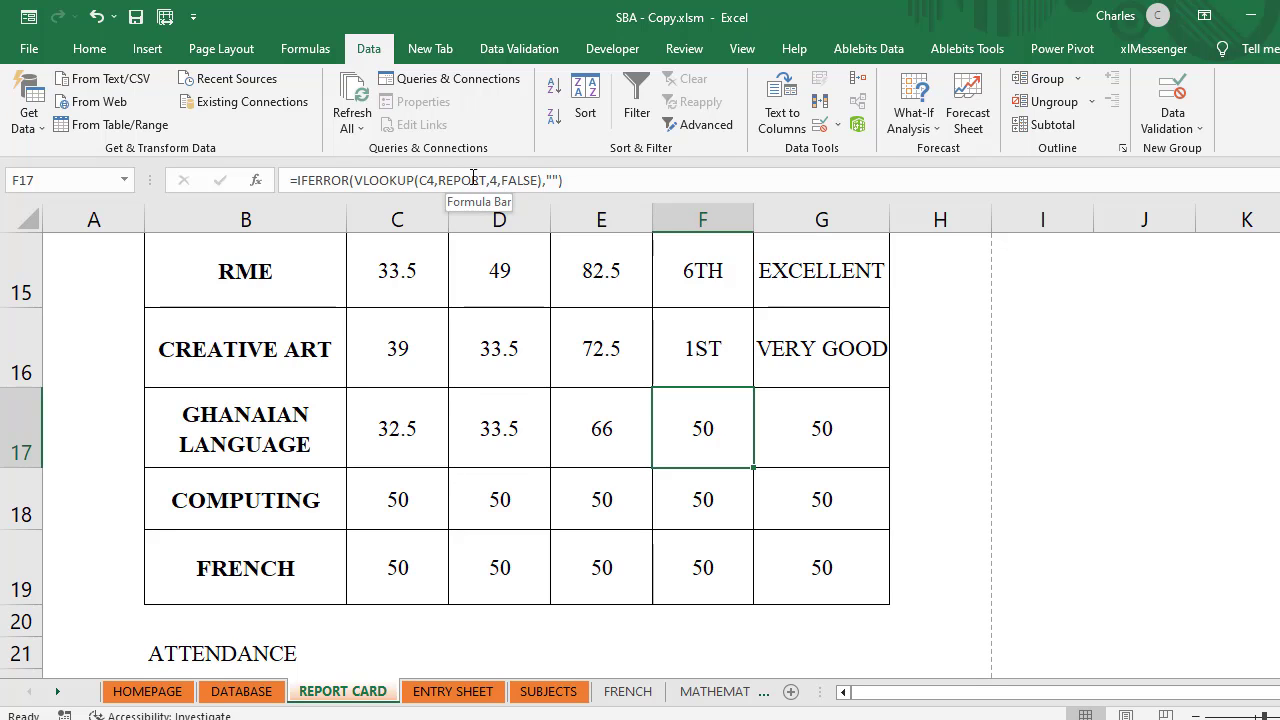
Step: Change the column index in the Ghanaian Language position lookup, cell F17, to 55
click(527, 185)
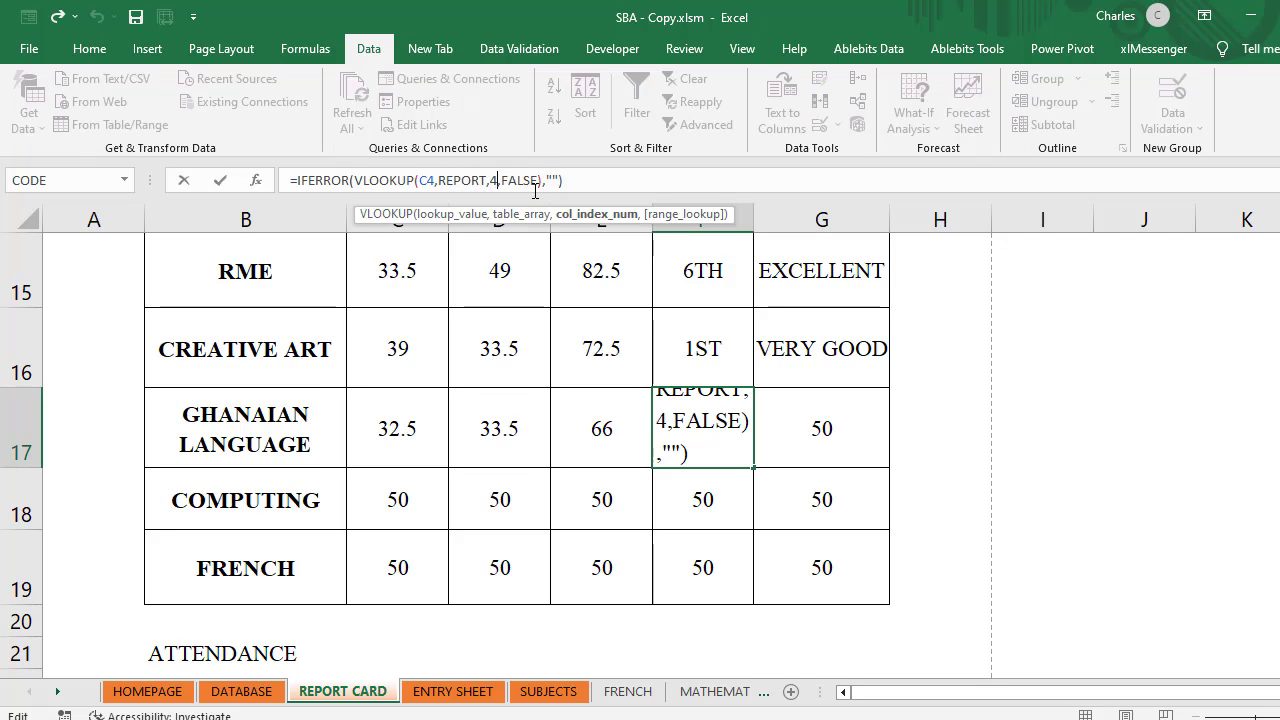
key(BackSpace)
text(55)
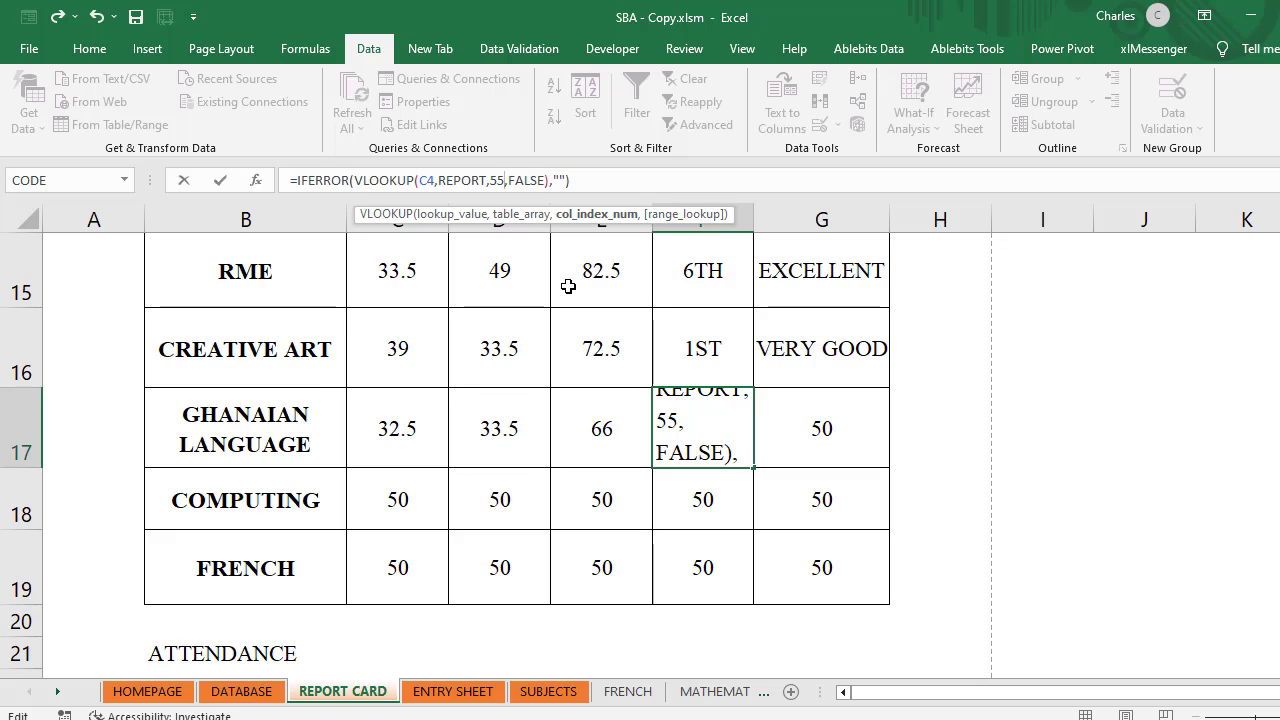
key(Tab)
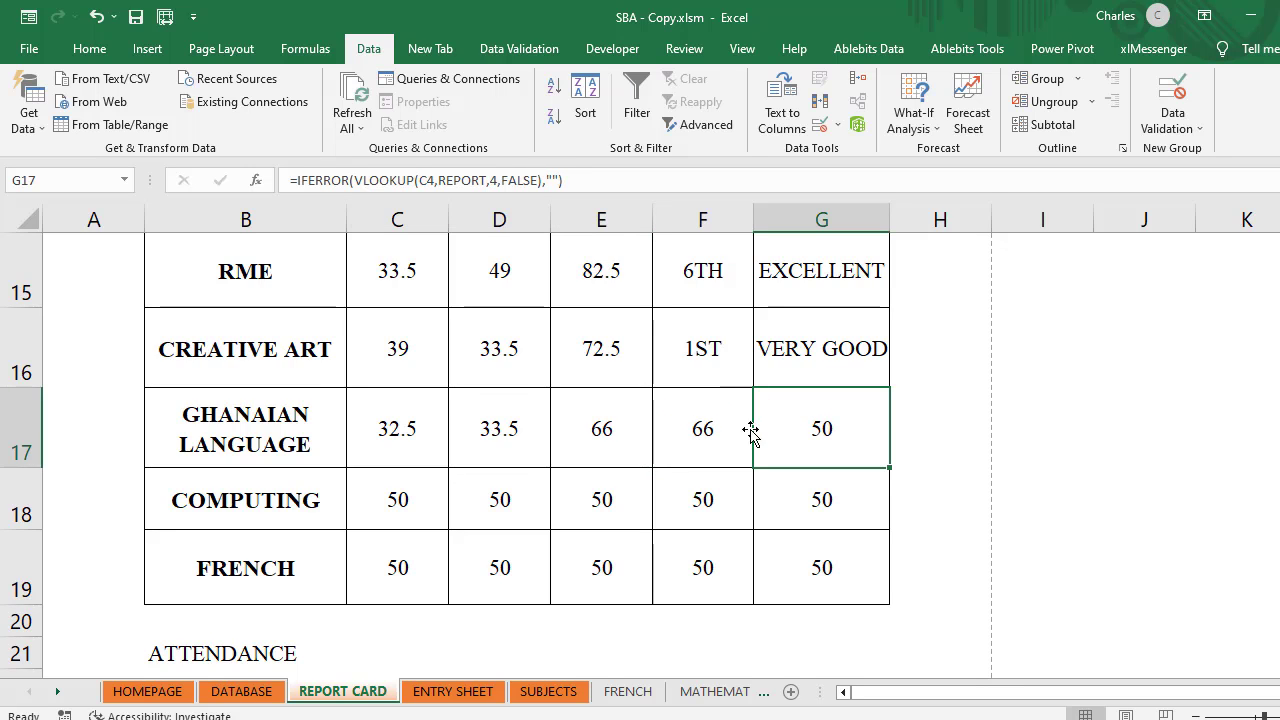
Step: Compare the Ghanaian Language lookups in row 17 and correct the column index of the position lookup, cell F17, to 56
click(603, 436)
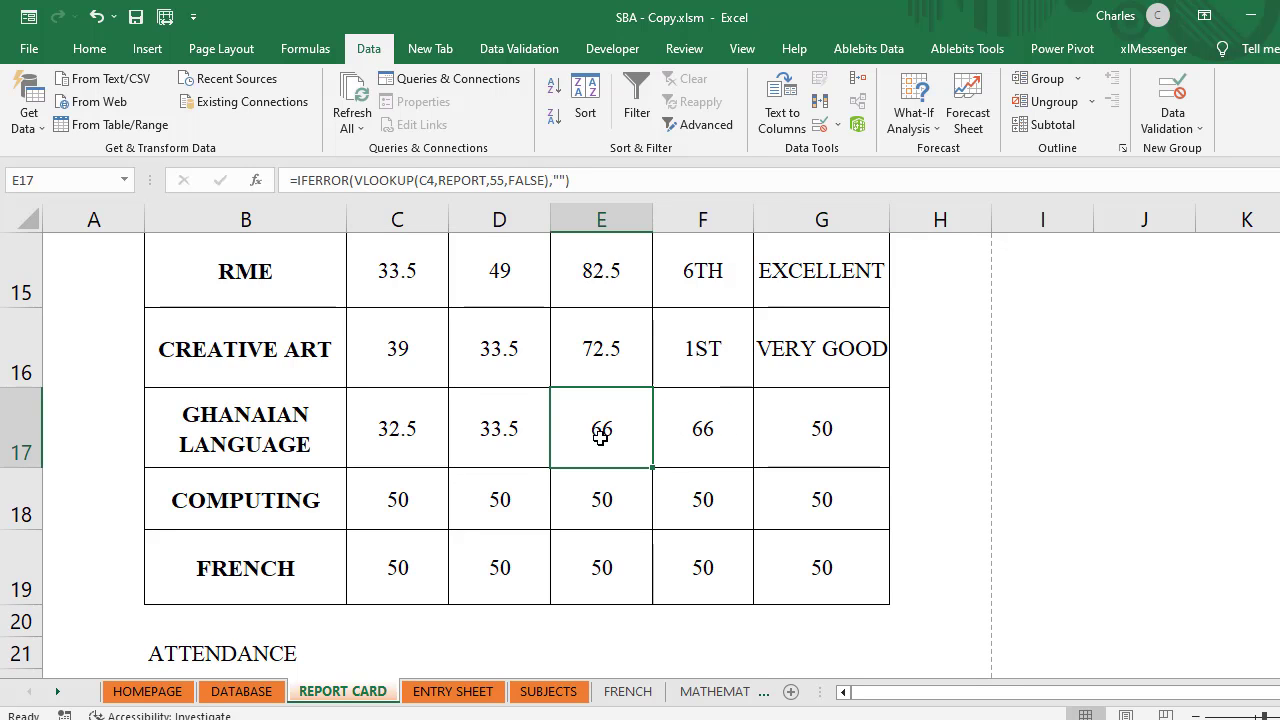
click(384, 422)
click(484, 432)
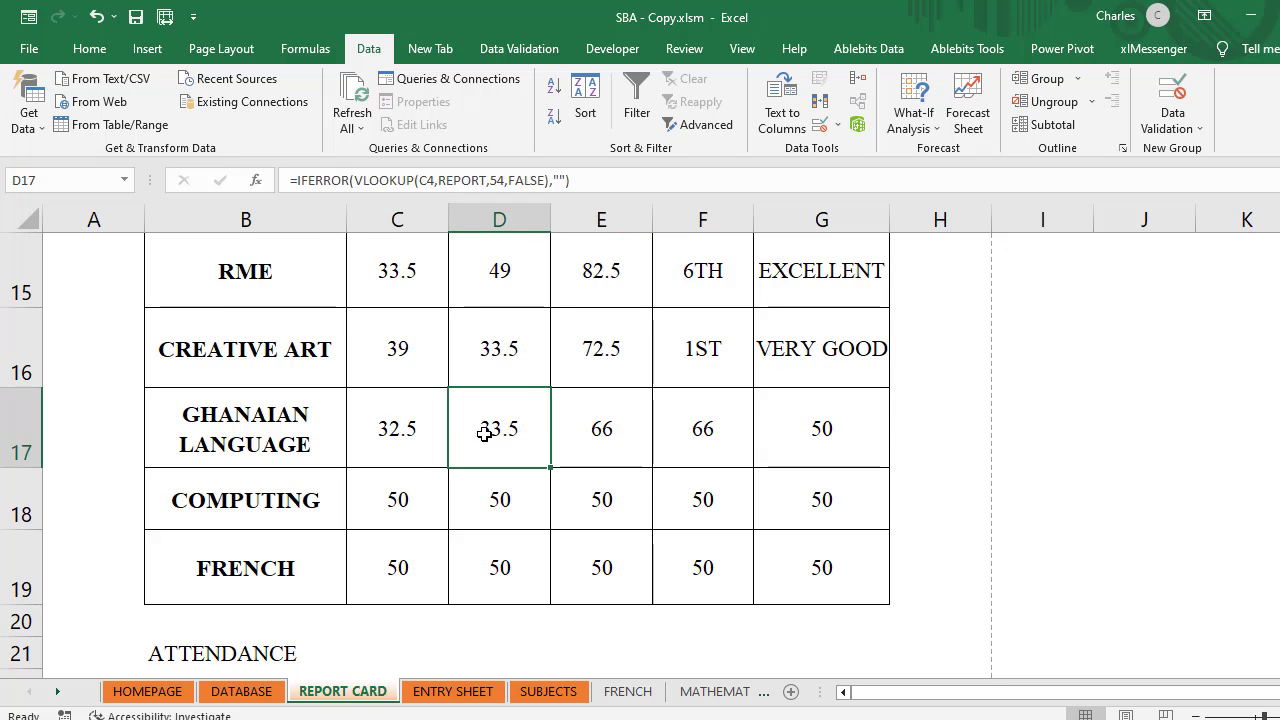
click(598, 432)
click(682, 436)
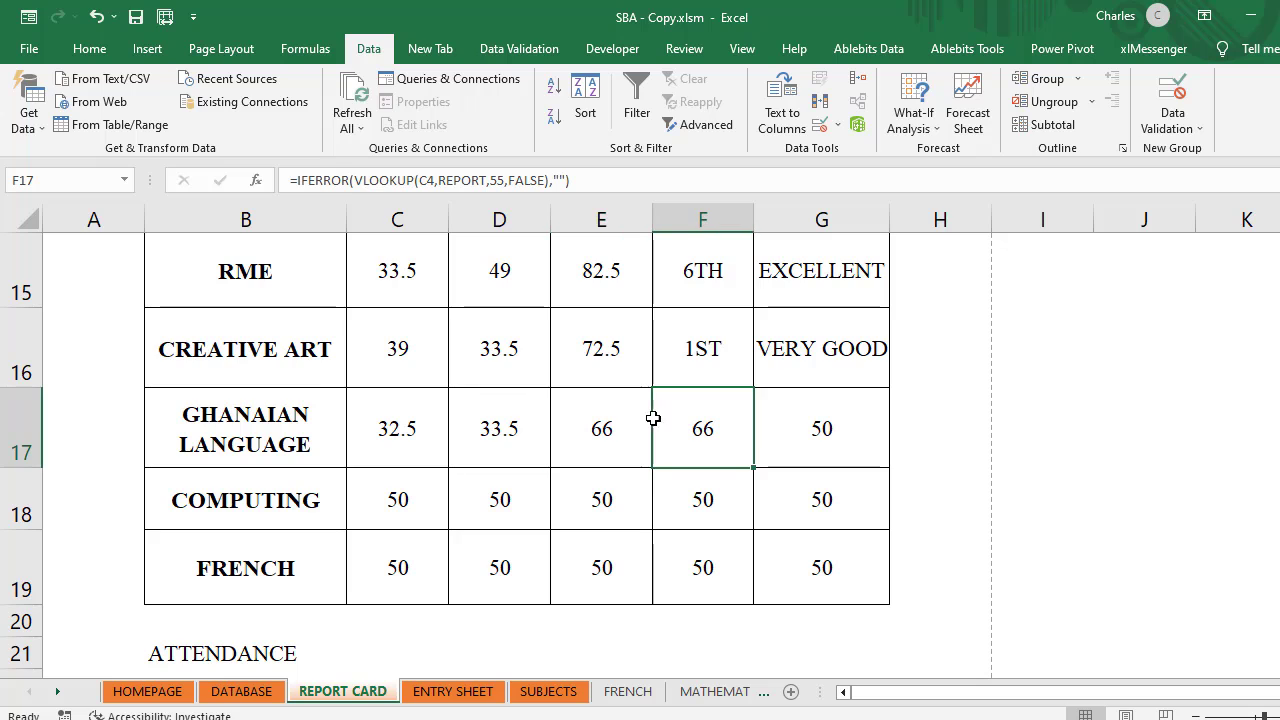
click(505, 180)
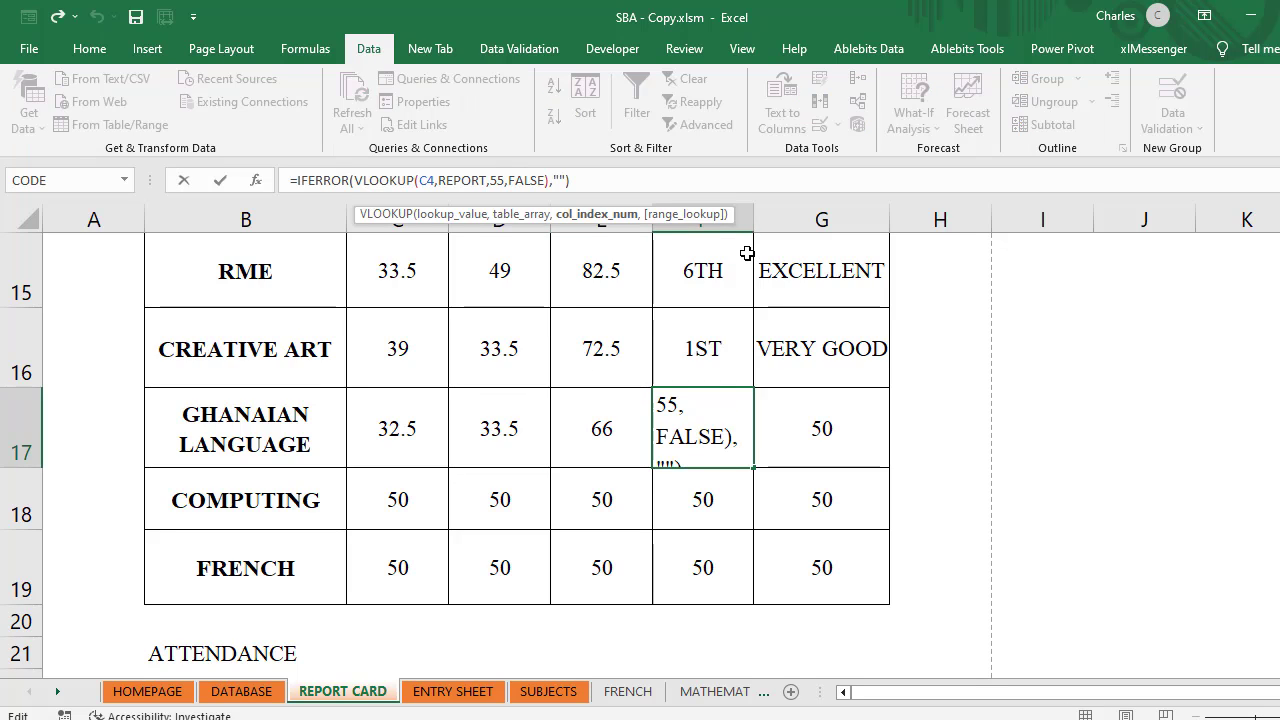
key(BackSpace)
text(6)
click(772, 404)
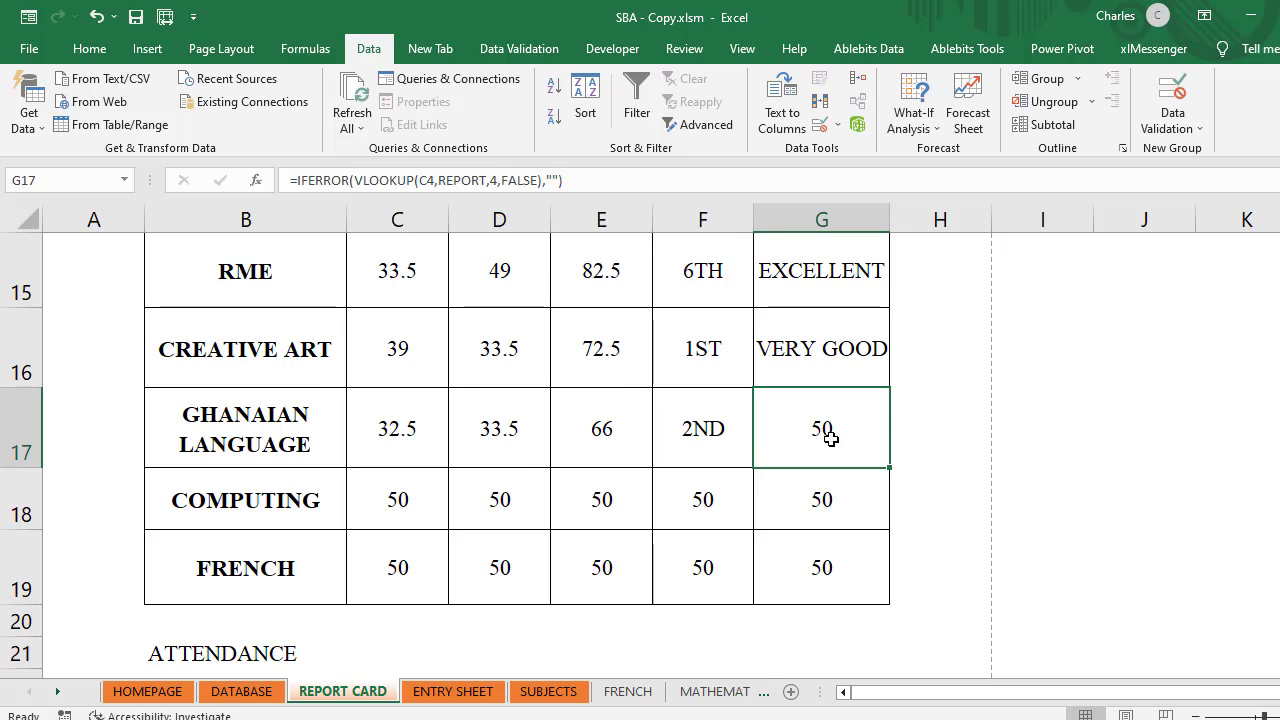
Step: Change the column index in the Ghanaian Language remarks lookup, cell G17, to 57
click(498, 180)
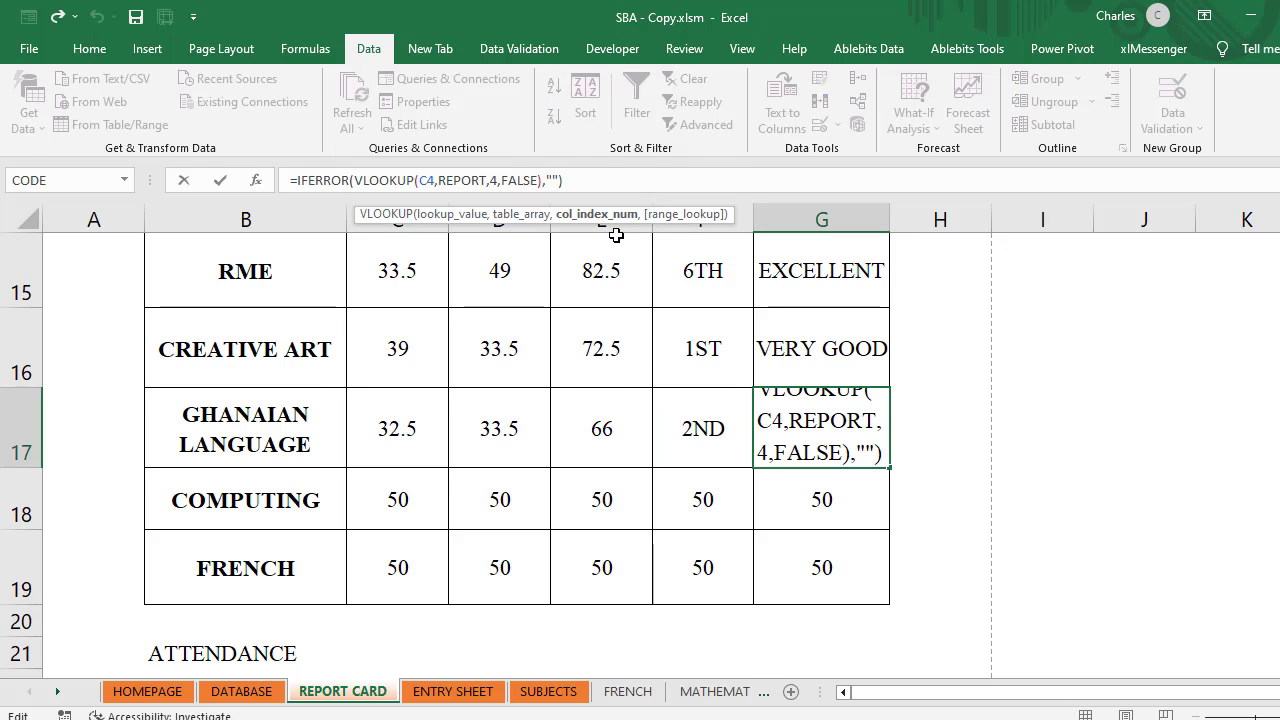
key(BackSpace)
text(57)
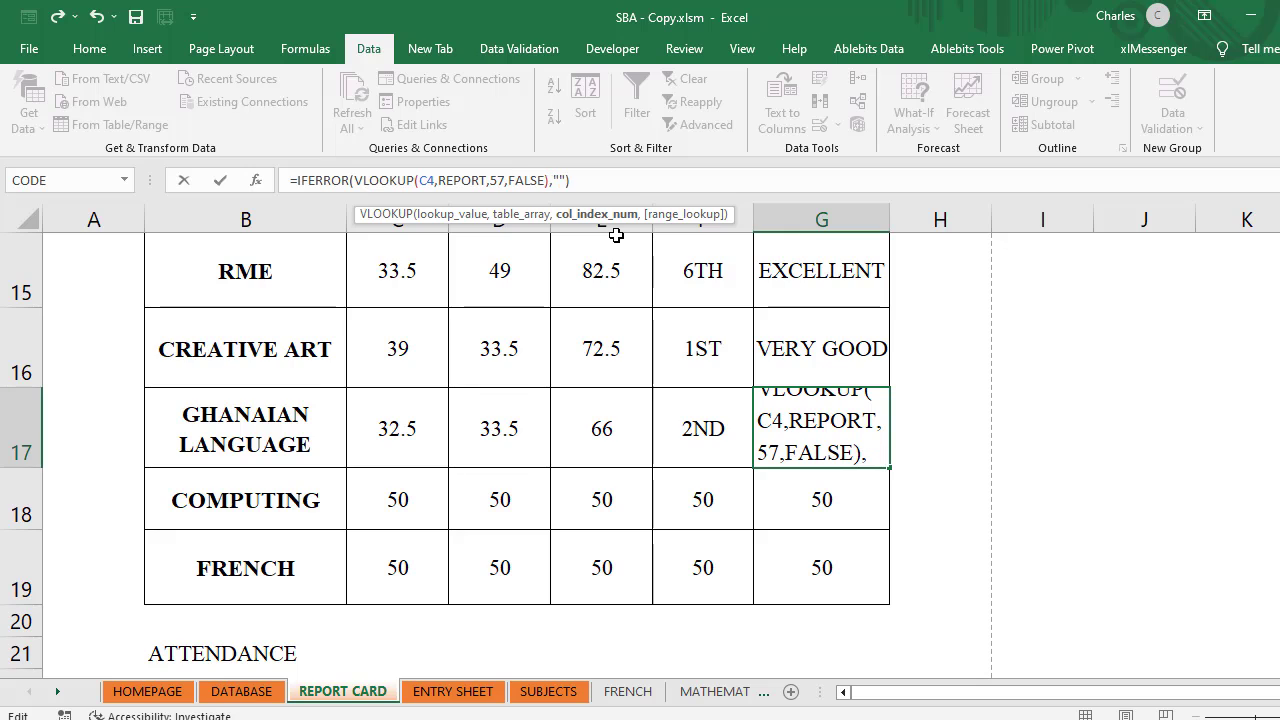
key(Return)
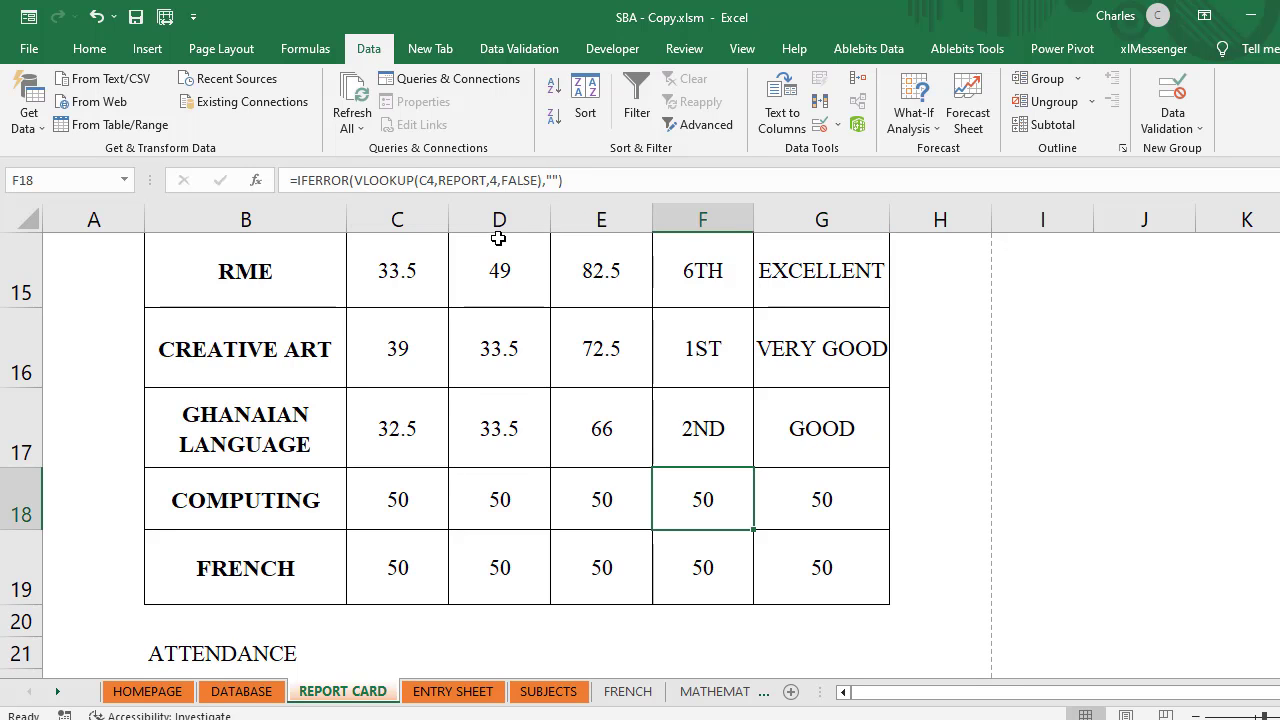
Step: Replace the column index in the Computing lookup, cell C18, with the entry sheet column number of that subject's first score
click(392, 503)
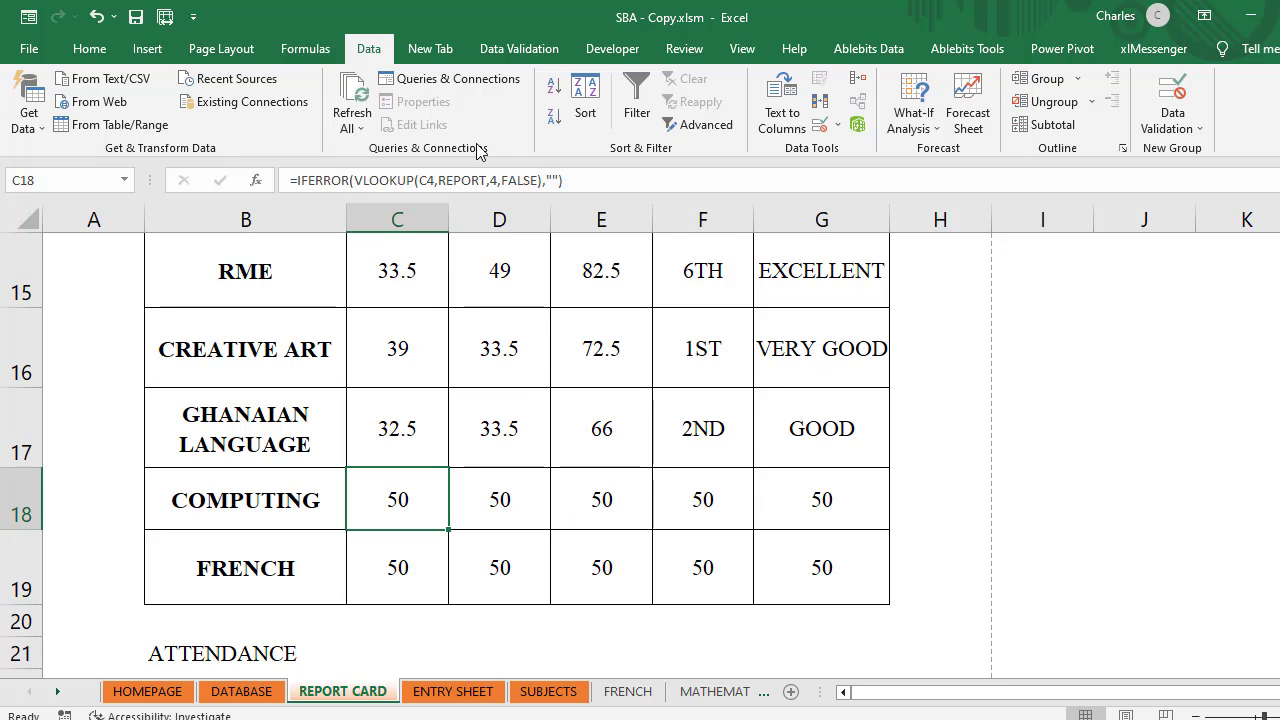
click(493, 181)
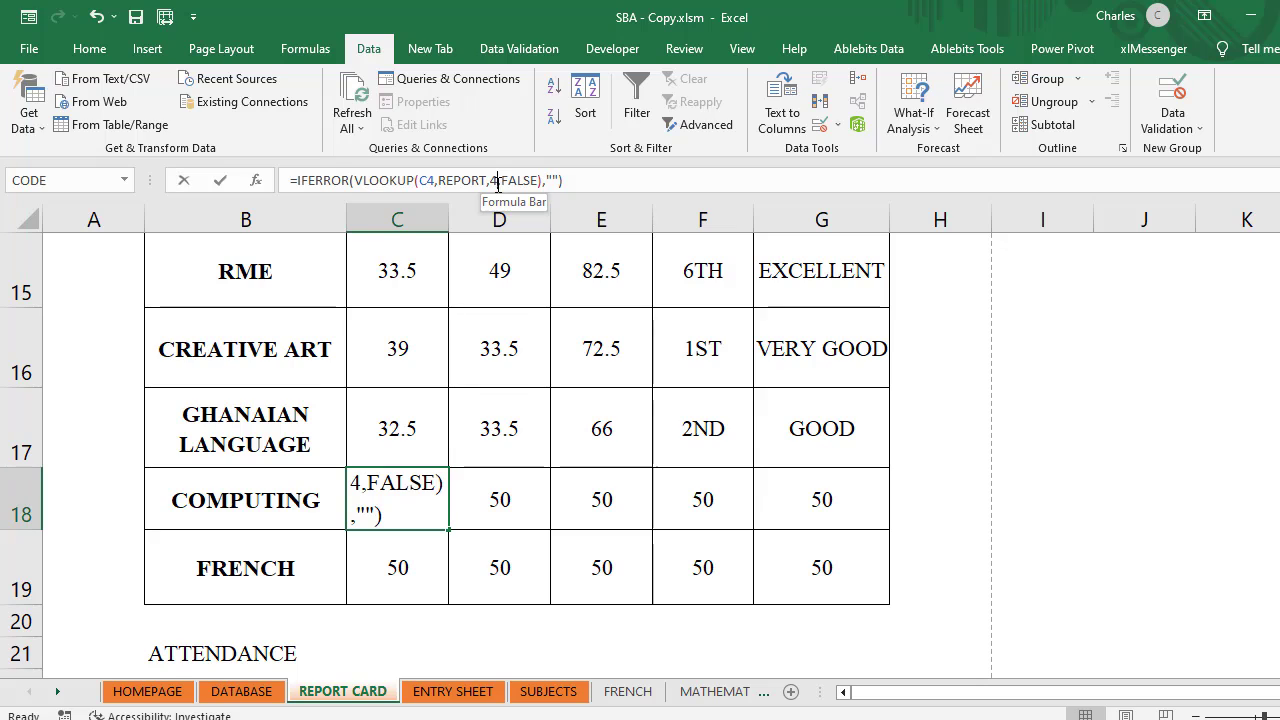
key(BackSpace)
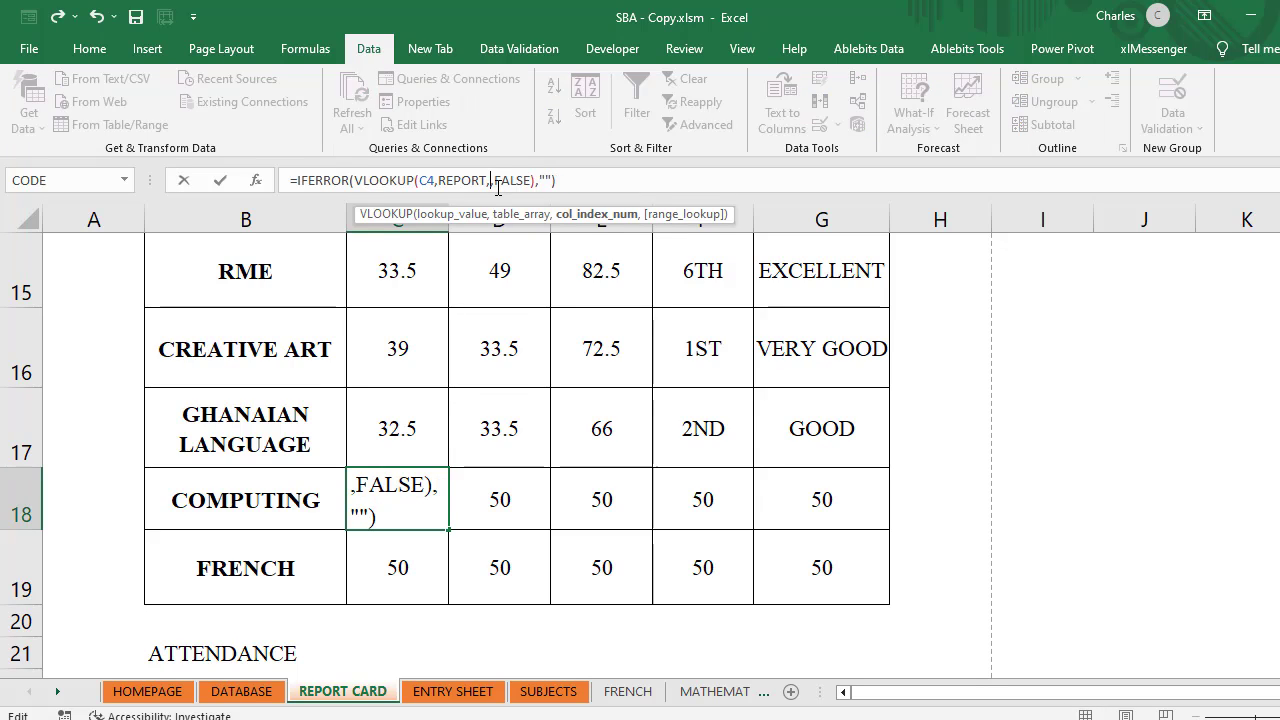
text(4)
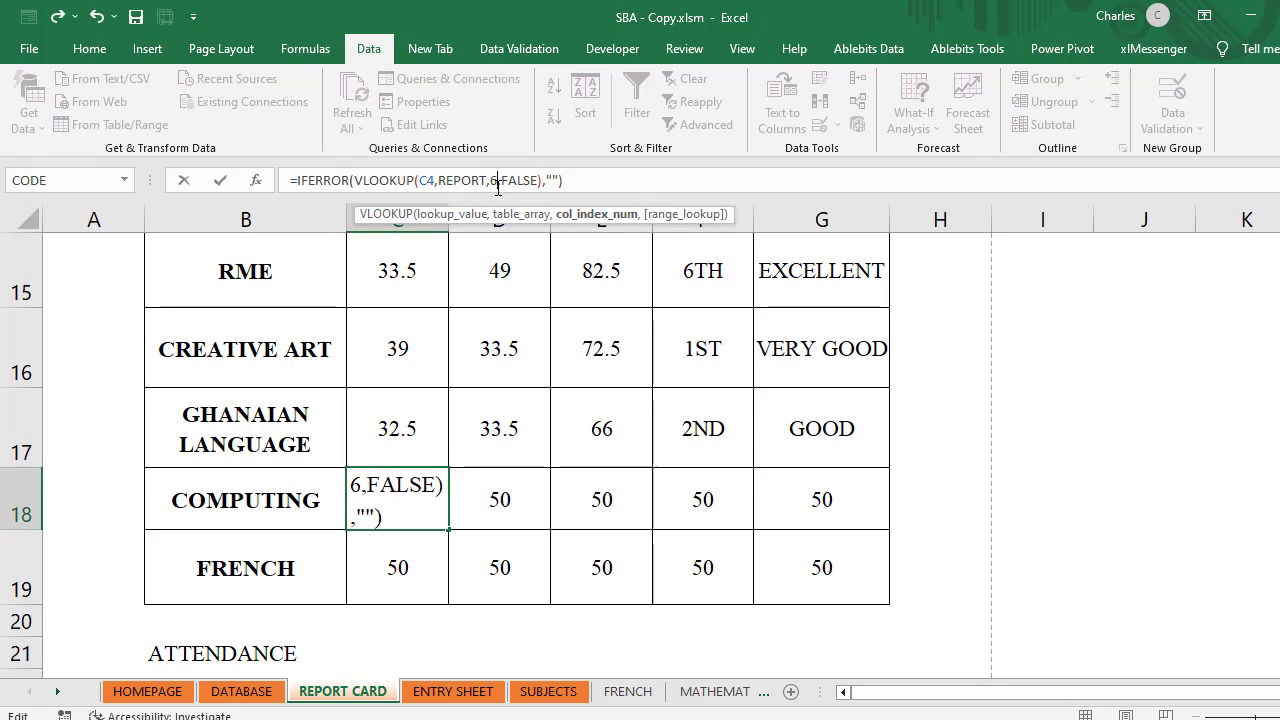
key(Tab)
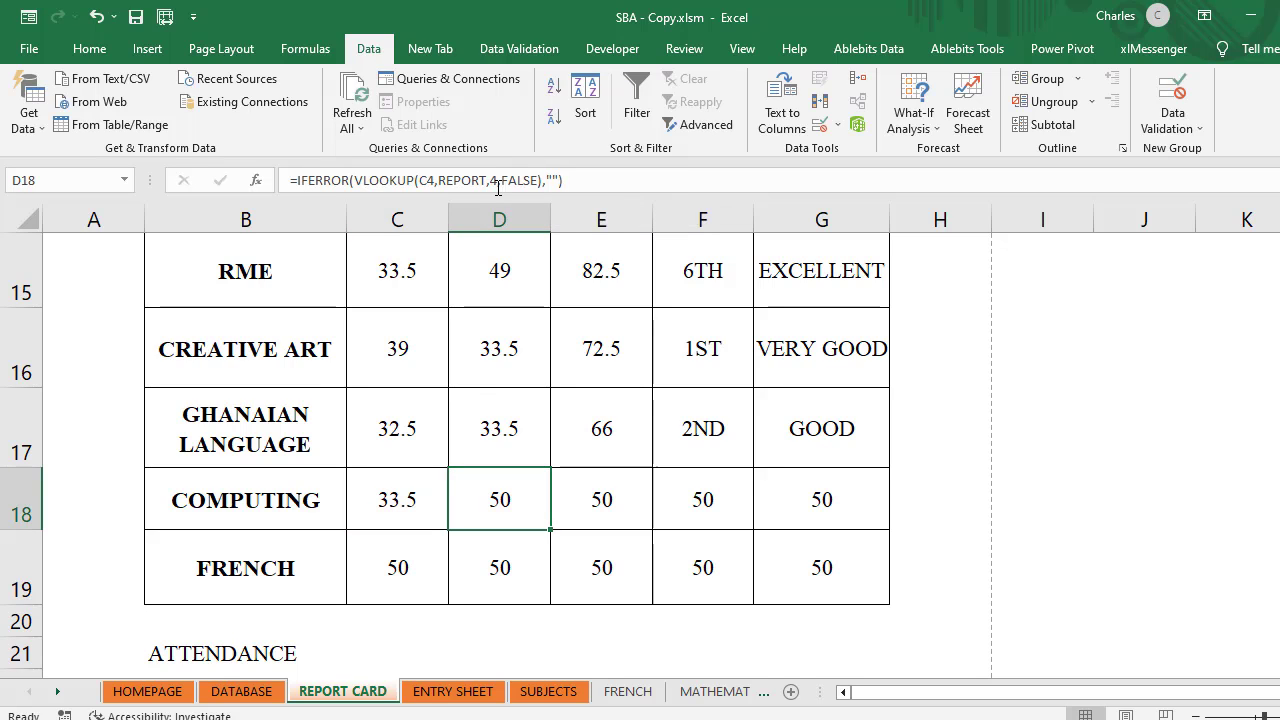
Step: Change the column index in the Computing exams score lookup, cell D18, to 61
click(493, 181)
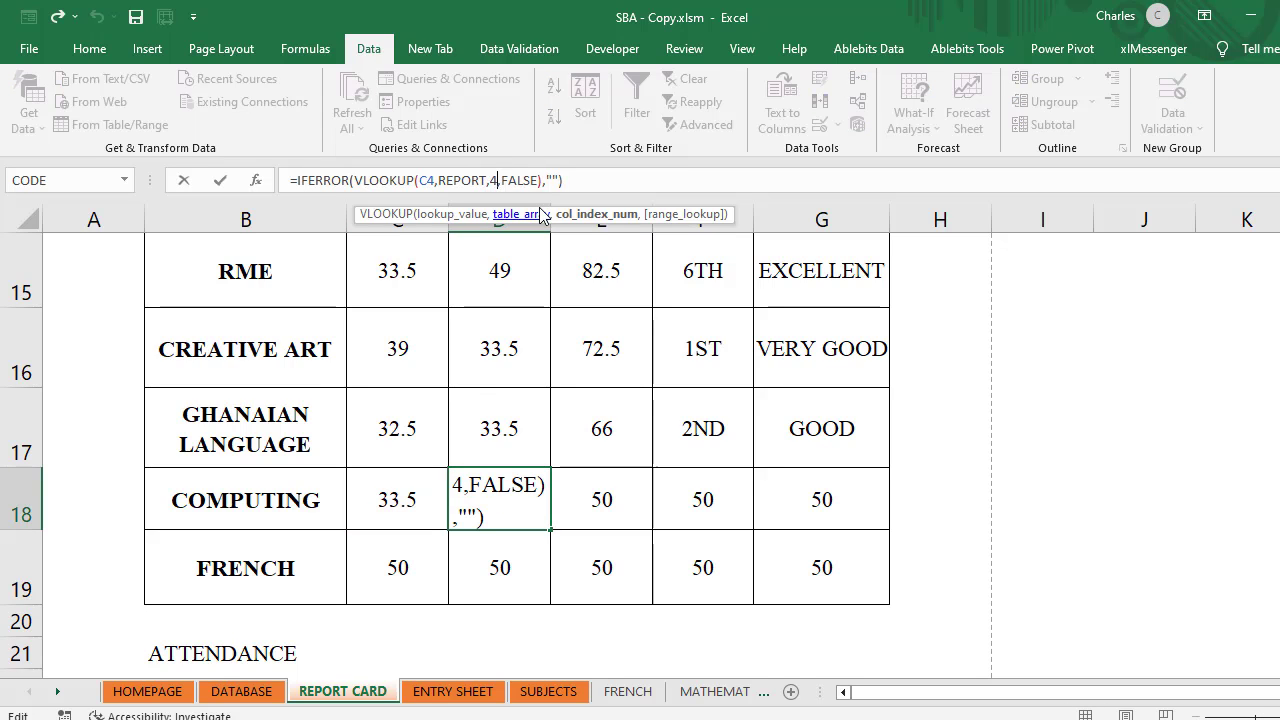
key(BackSpace)
text(61)
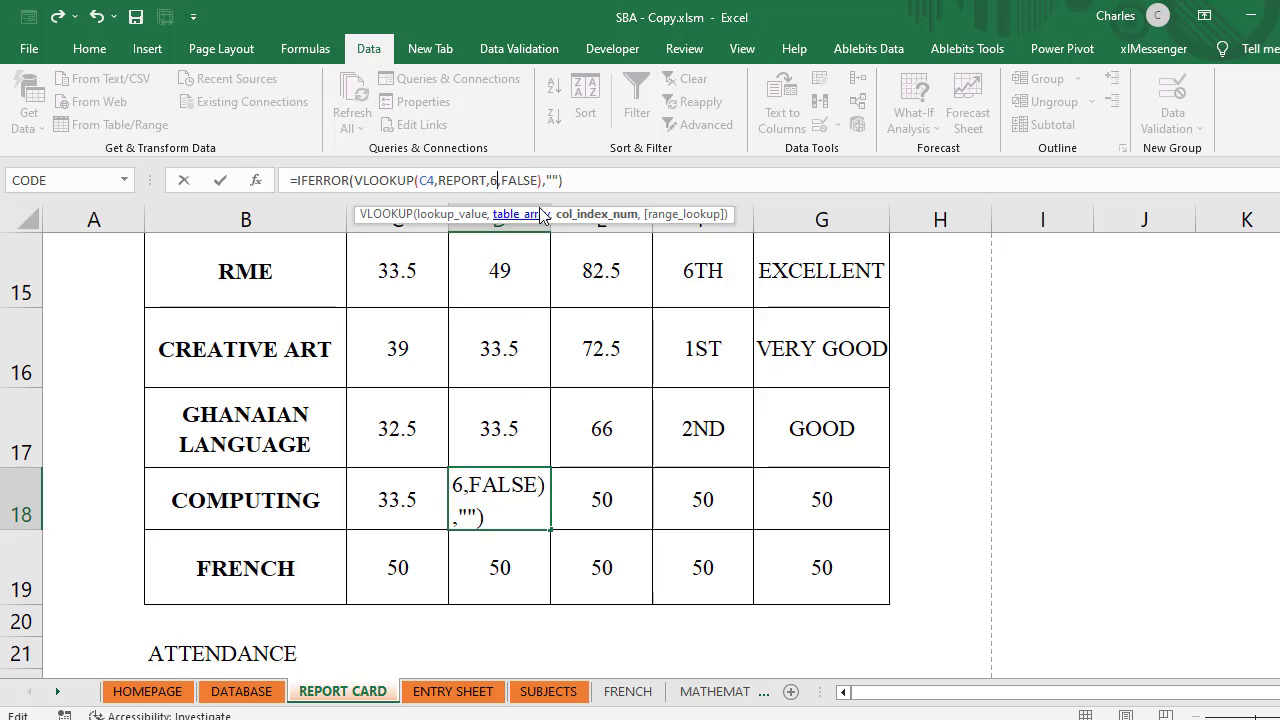
key(Tab)
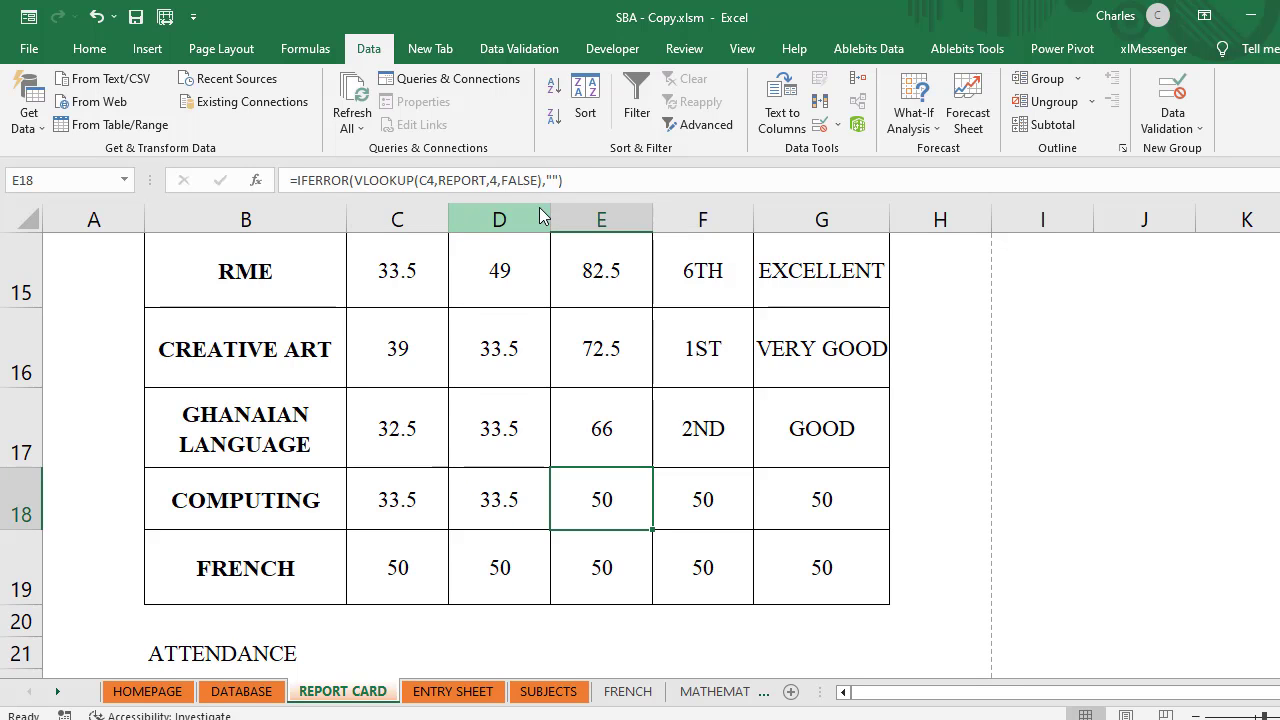
Step: Change the column index to 62 in the Computing total score lookup, cell E18, and to 63 in the position lookup, cell F18
click(495, 181)
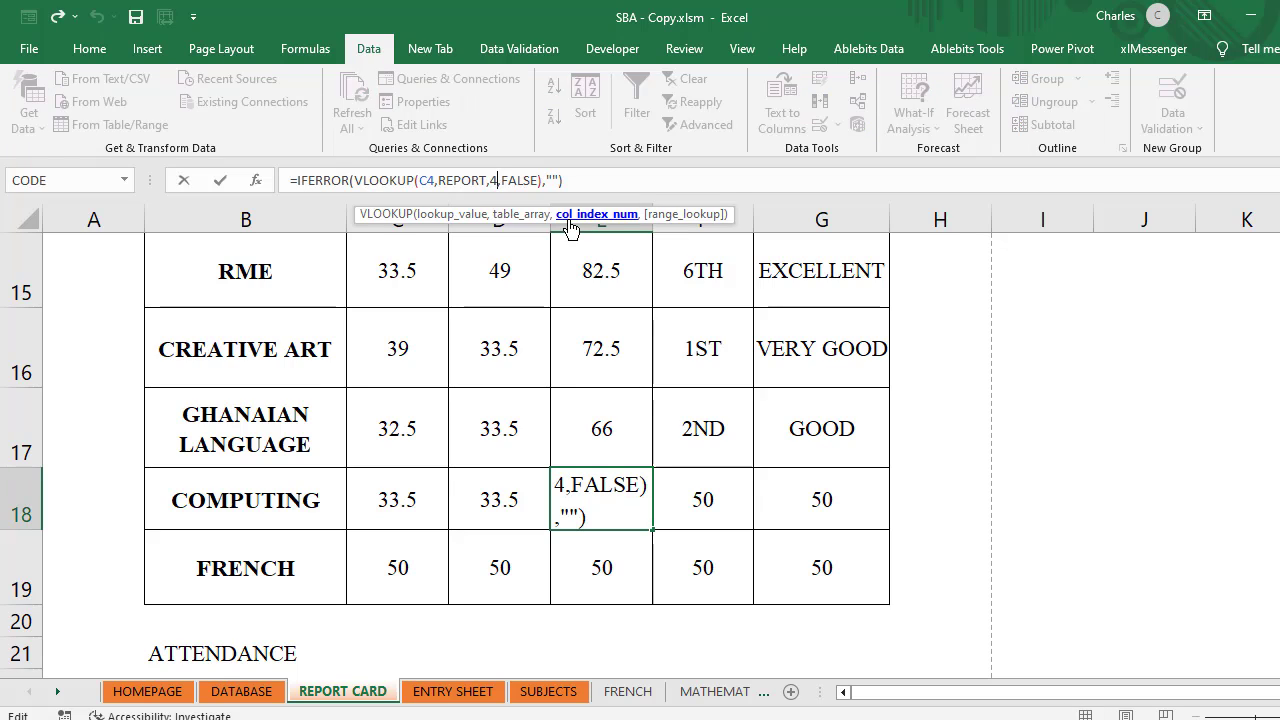
key(BackSpace)
text(62)
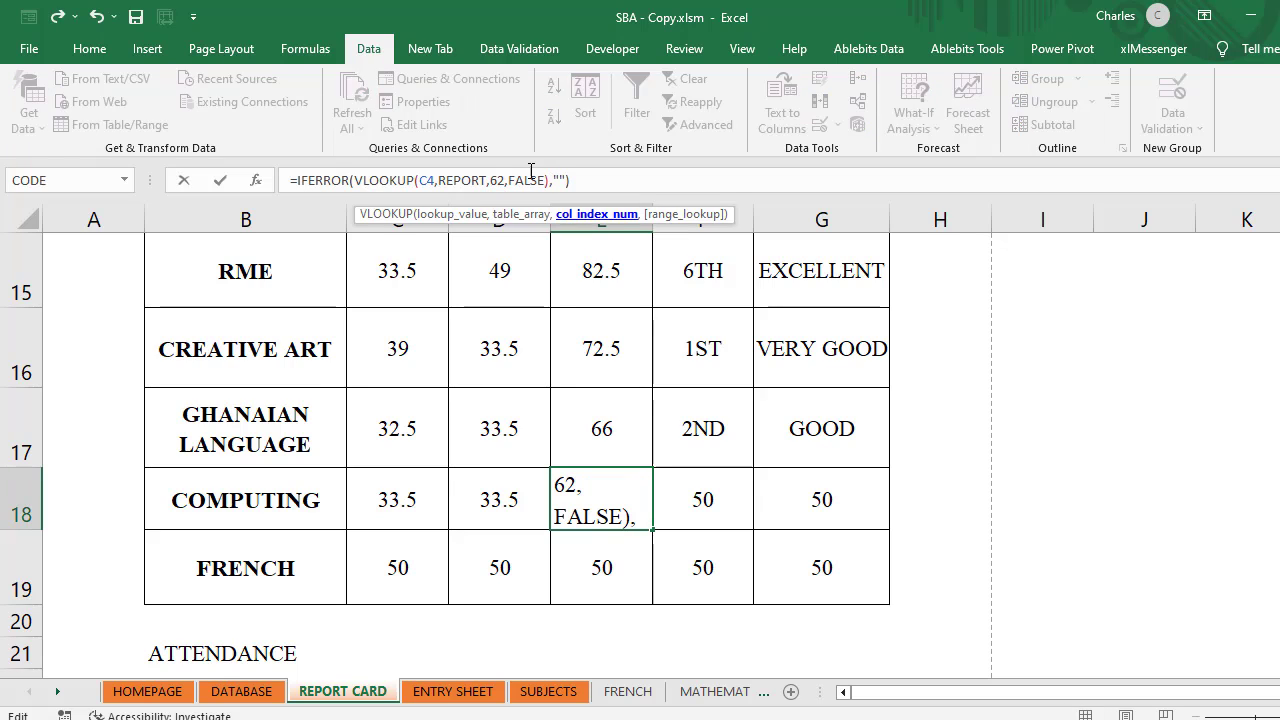
key(Tab)
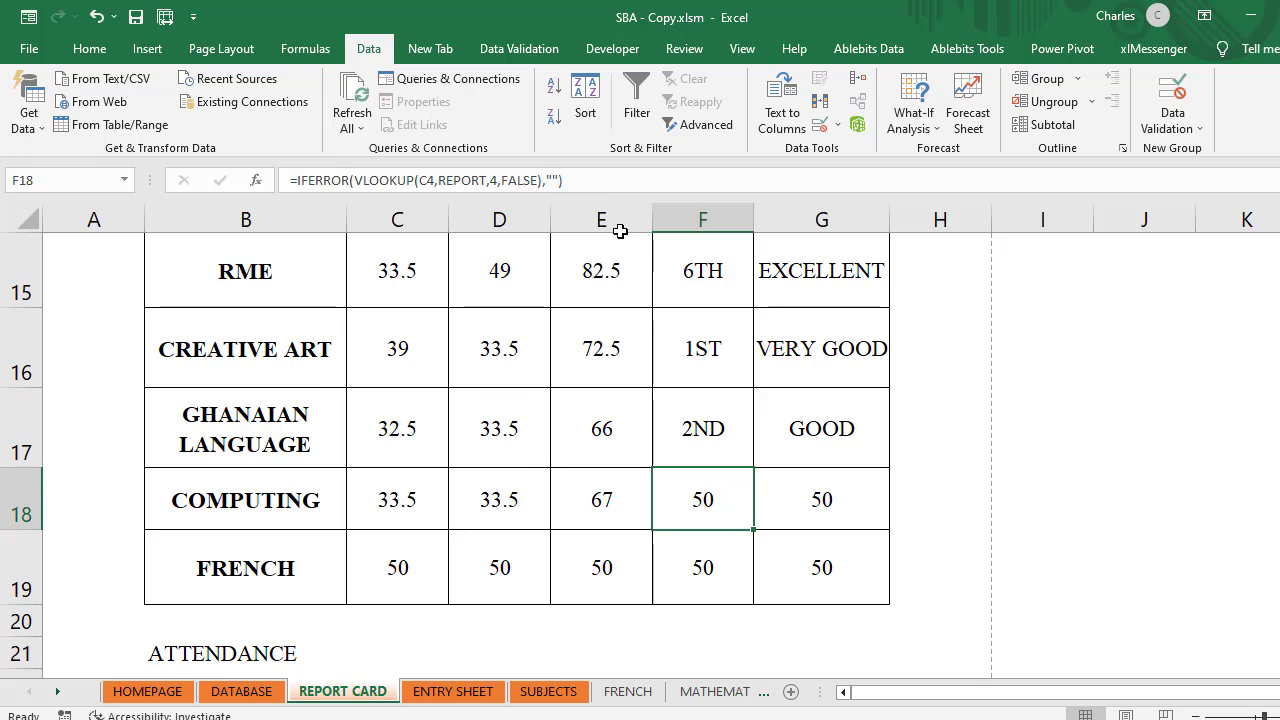
click(495, 180)
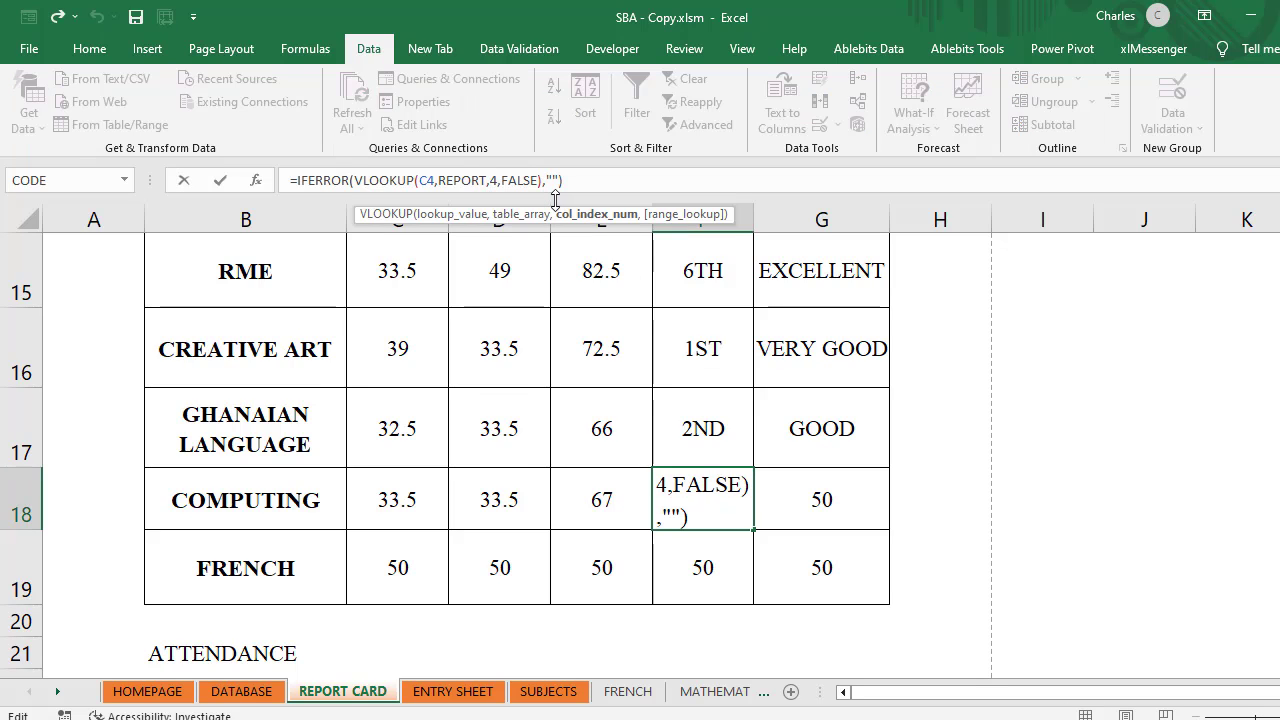
key(BackSpace)
text(5)
key(BackSpace)
text(63)
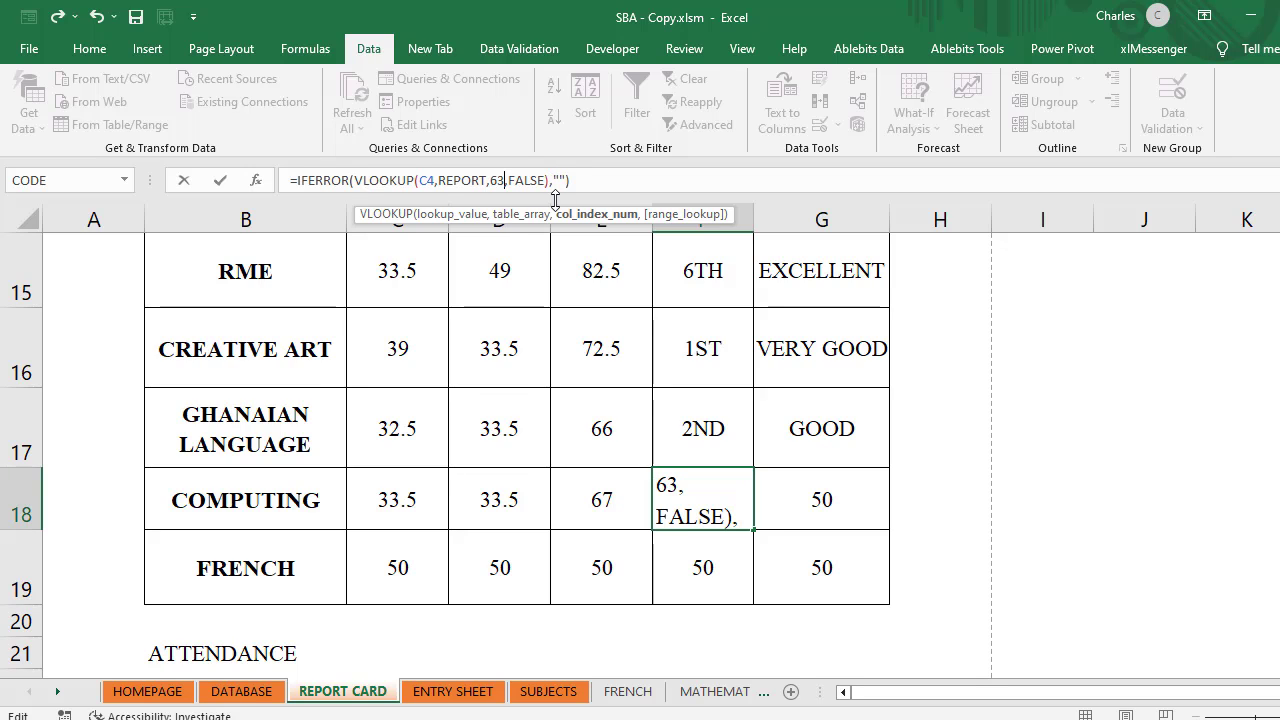
key(Tab)
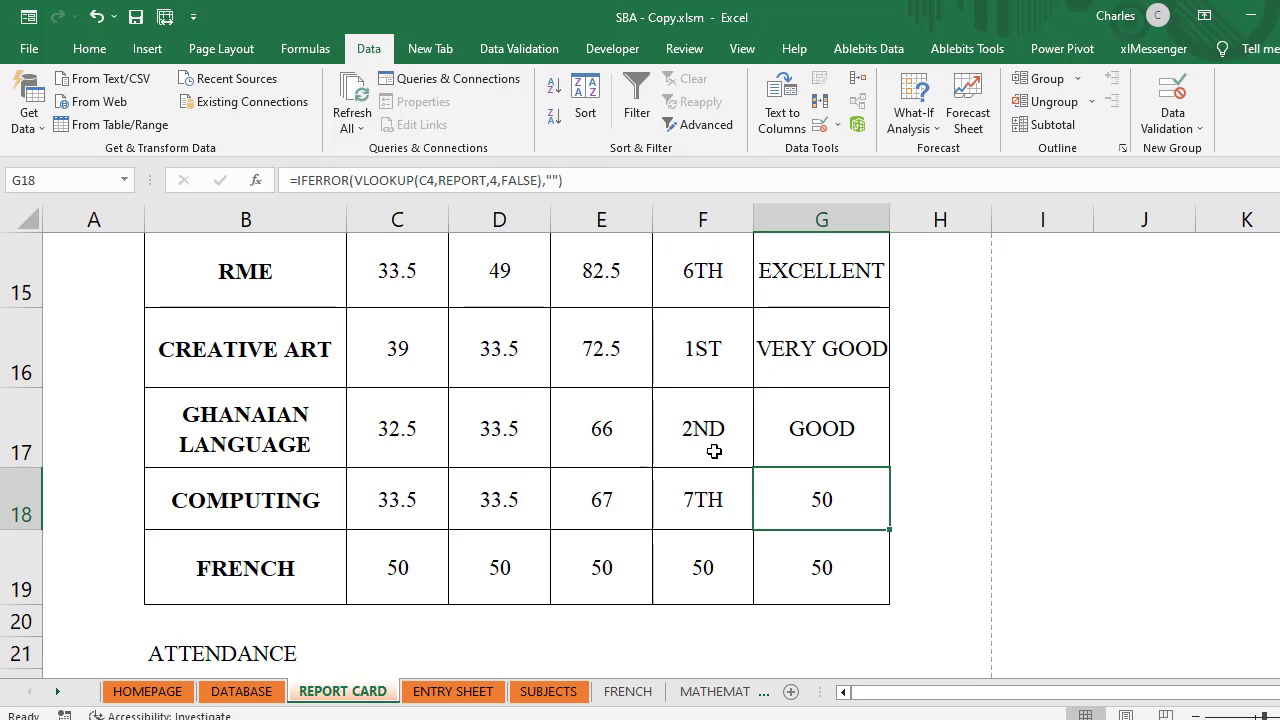
Step: Replace the column index in the Computing remarks lookup, cell G18, with the entry sheet column number of that subject's remarks
click(486, 184)
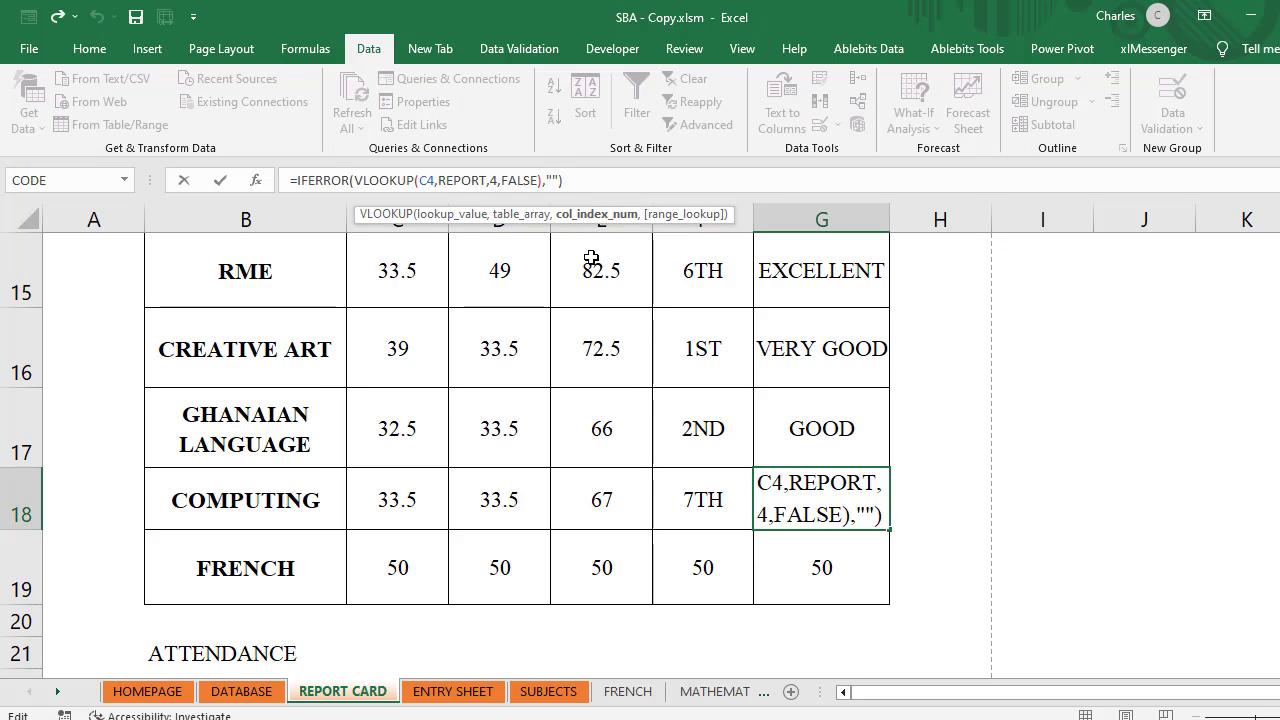
text(6)
key(Return)
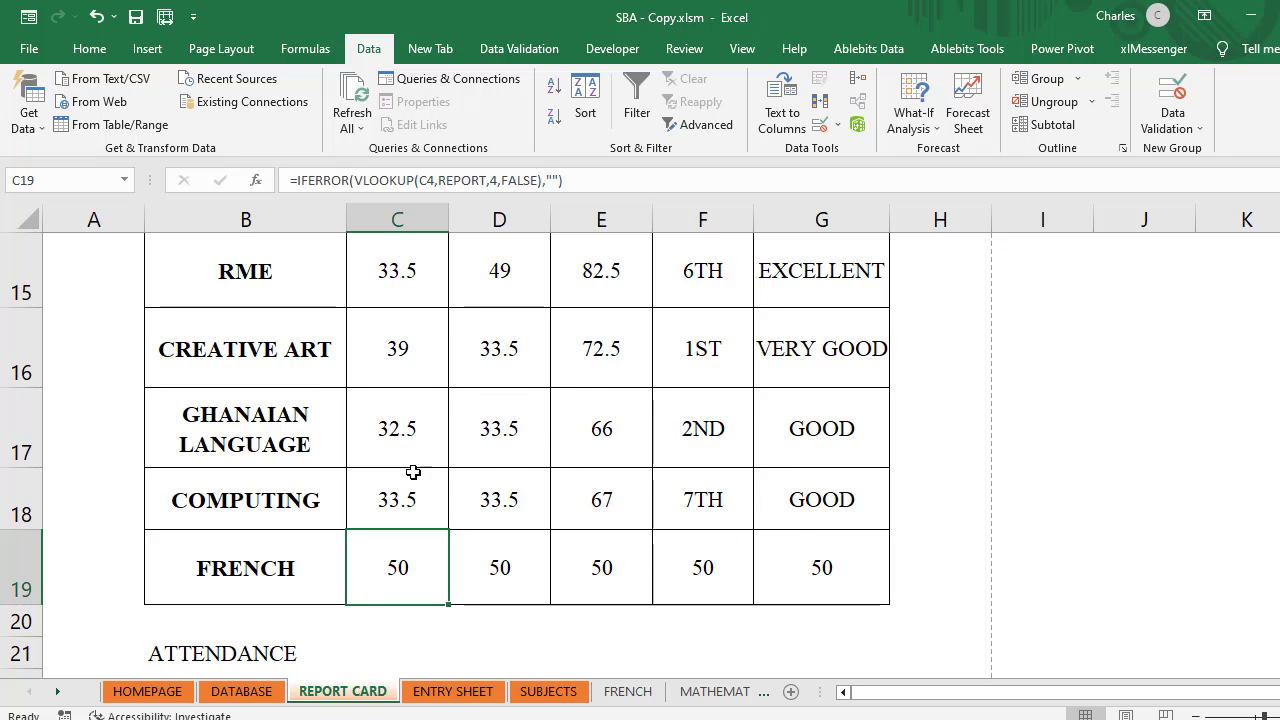
Step: Change the column index to 67 in the French class score lookup, cell C19, and to 68 in the exams score lookup, cell D19
click(490, 181)
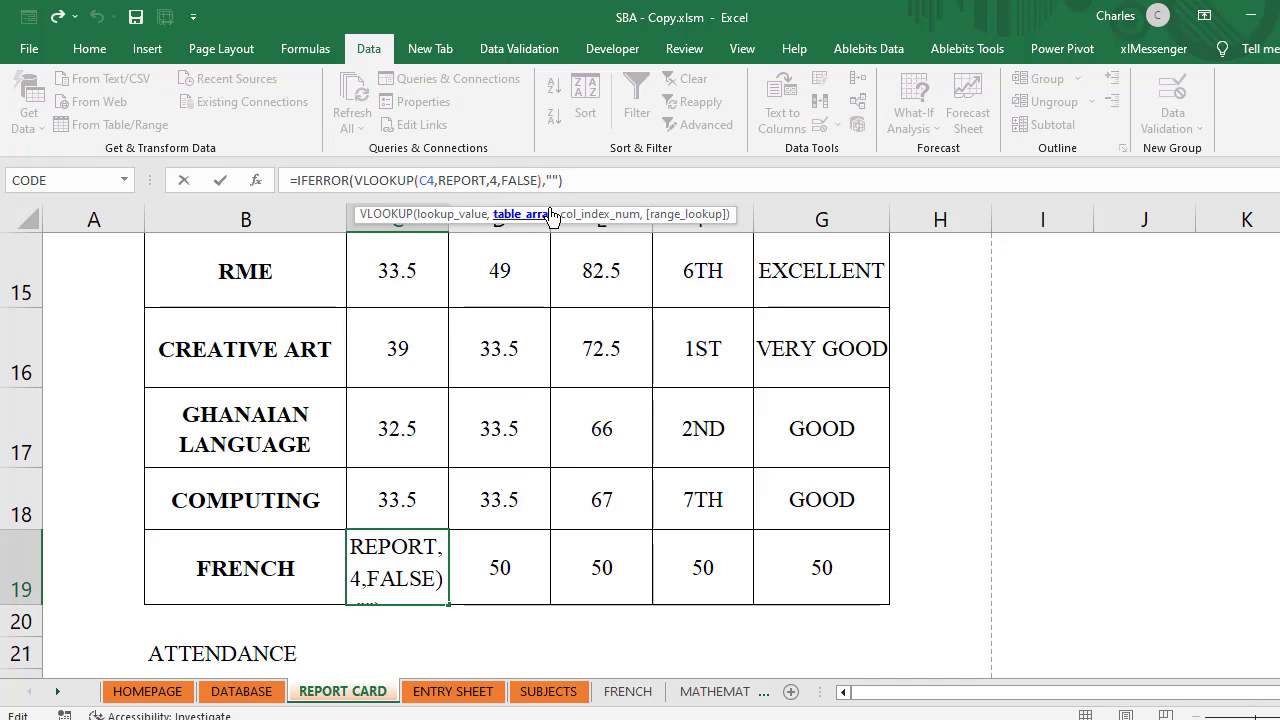
text(,)
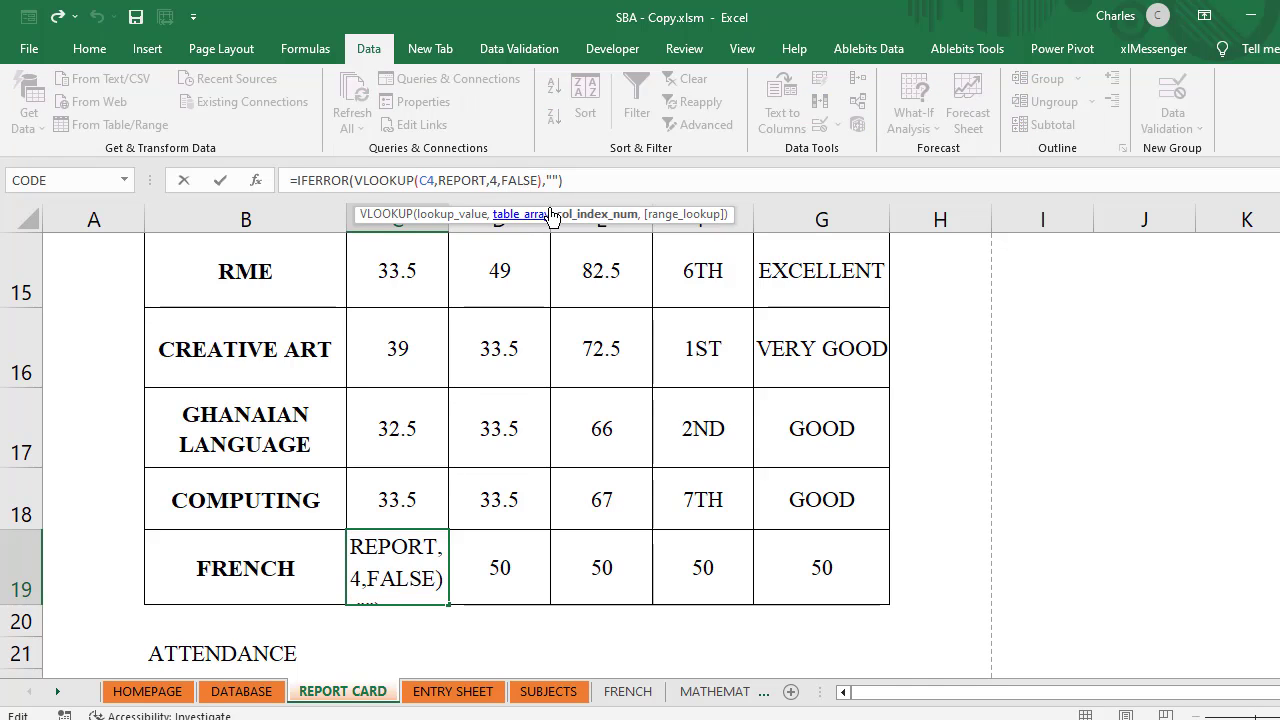
key(Delete)
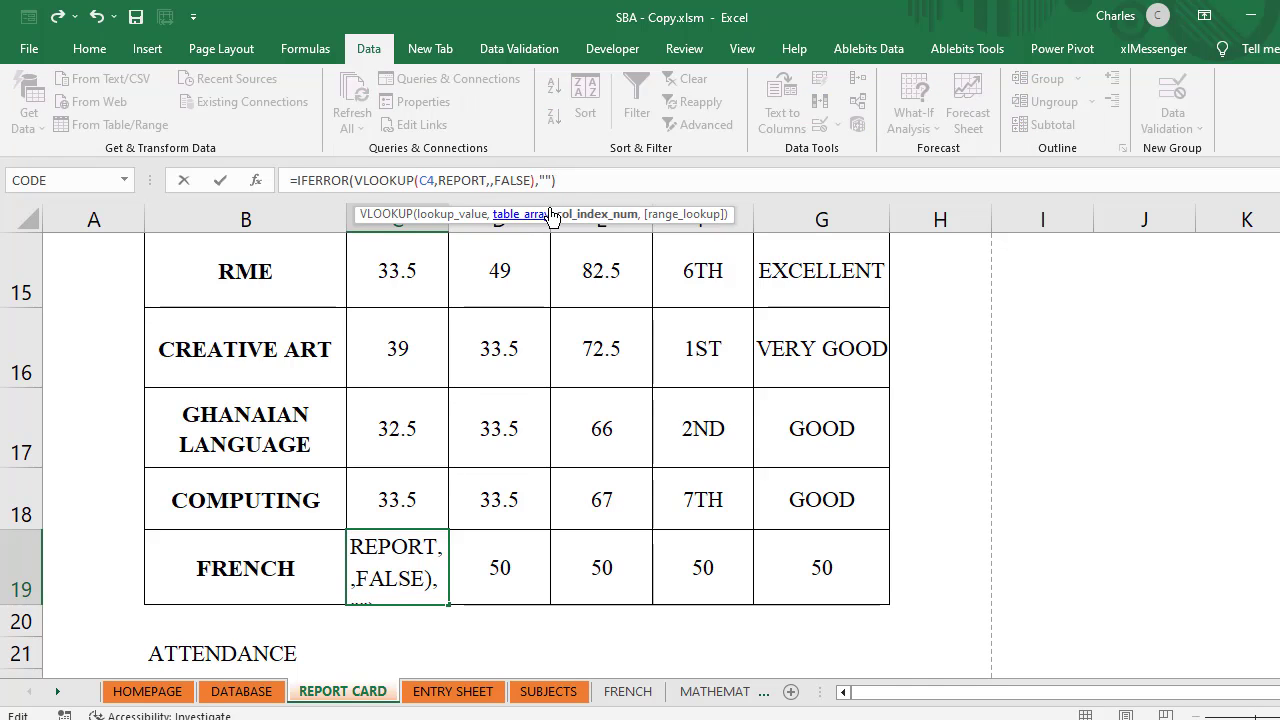
text(67)
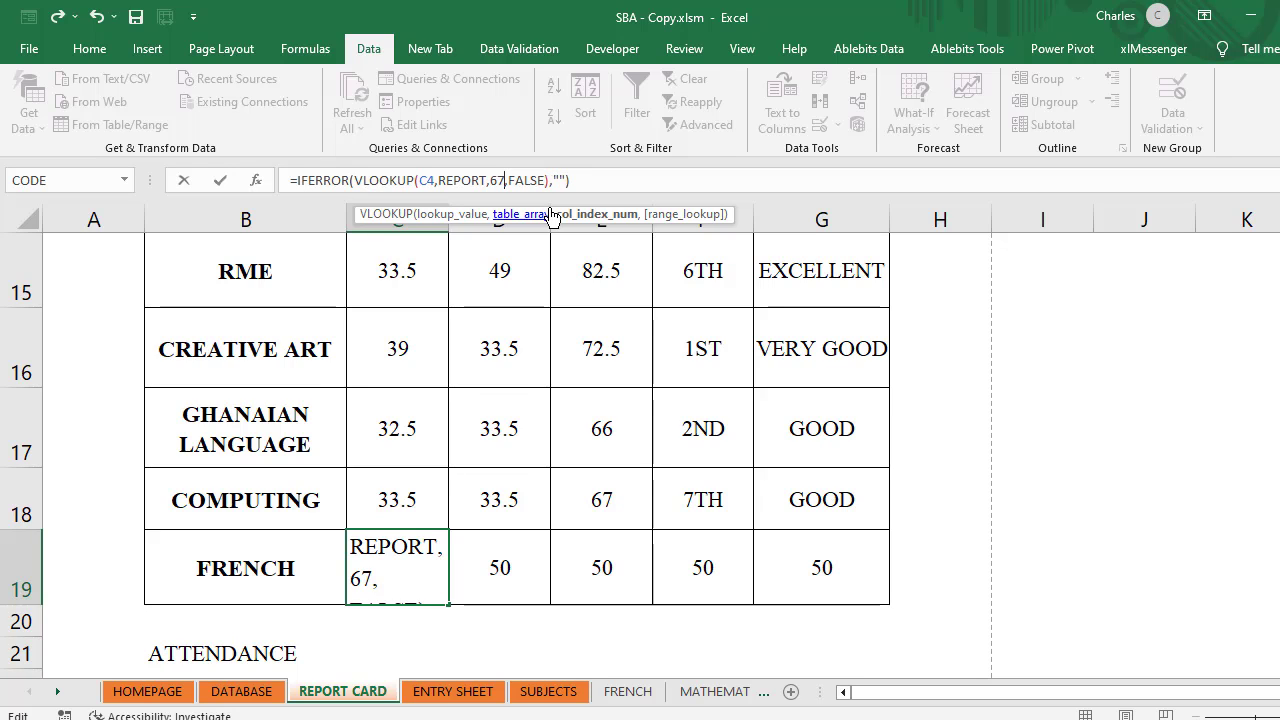
key(Tab)
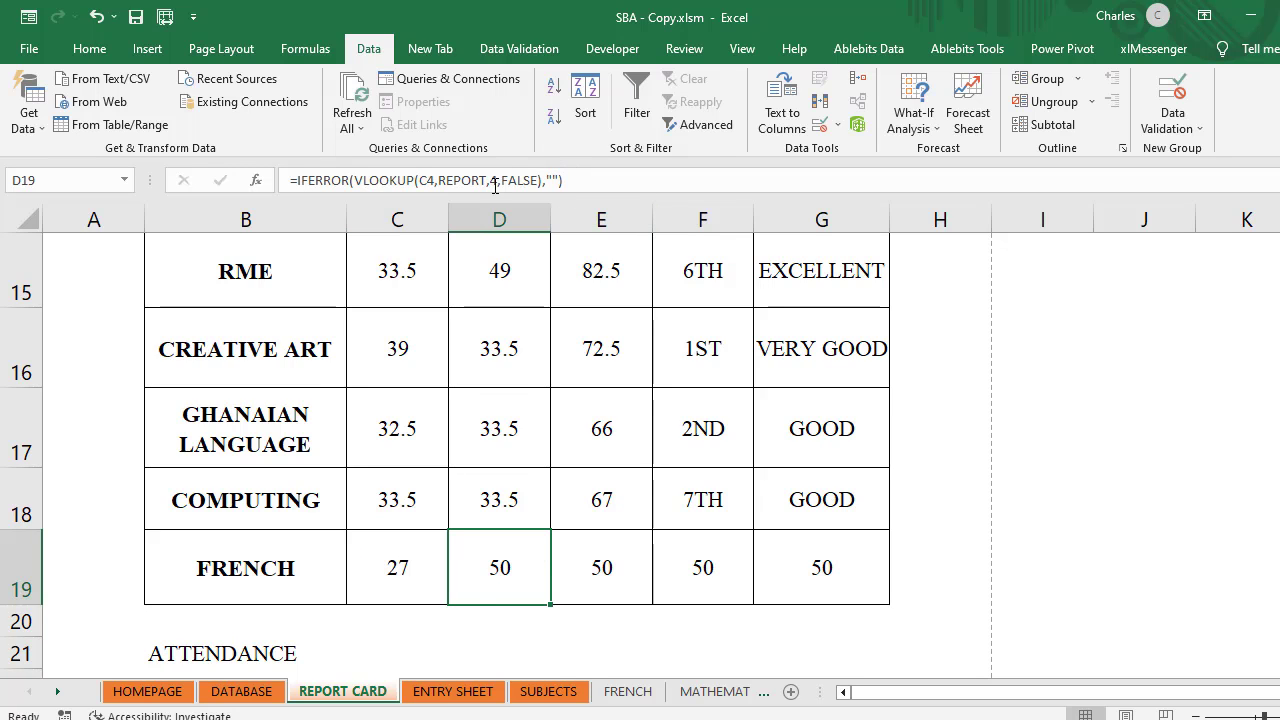
click(494, 182)
key(Delete)
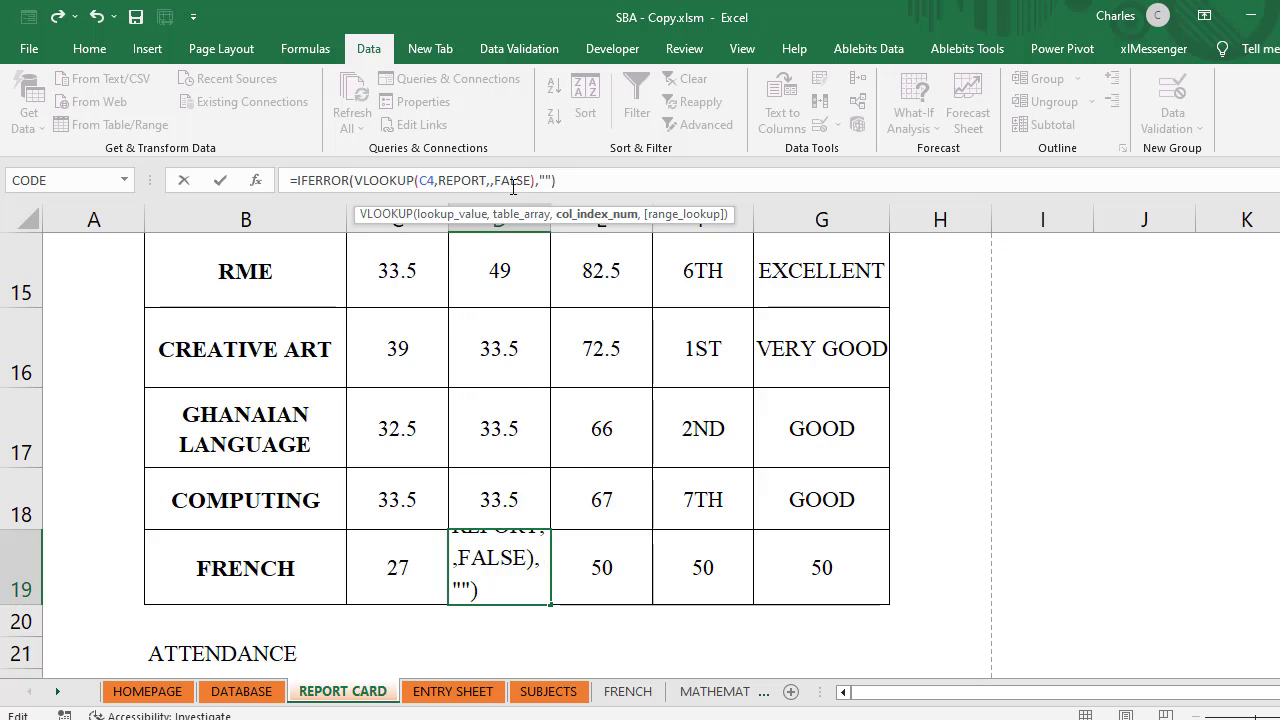
text(68)
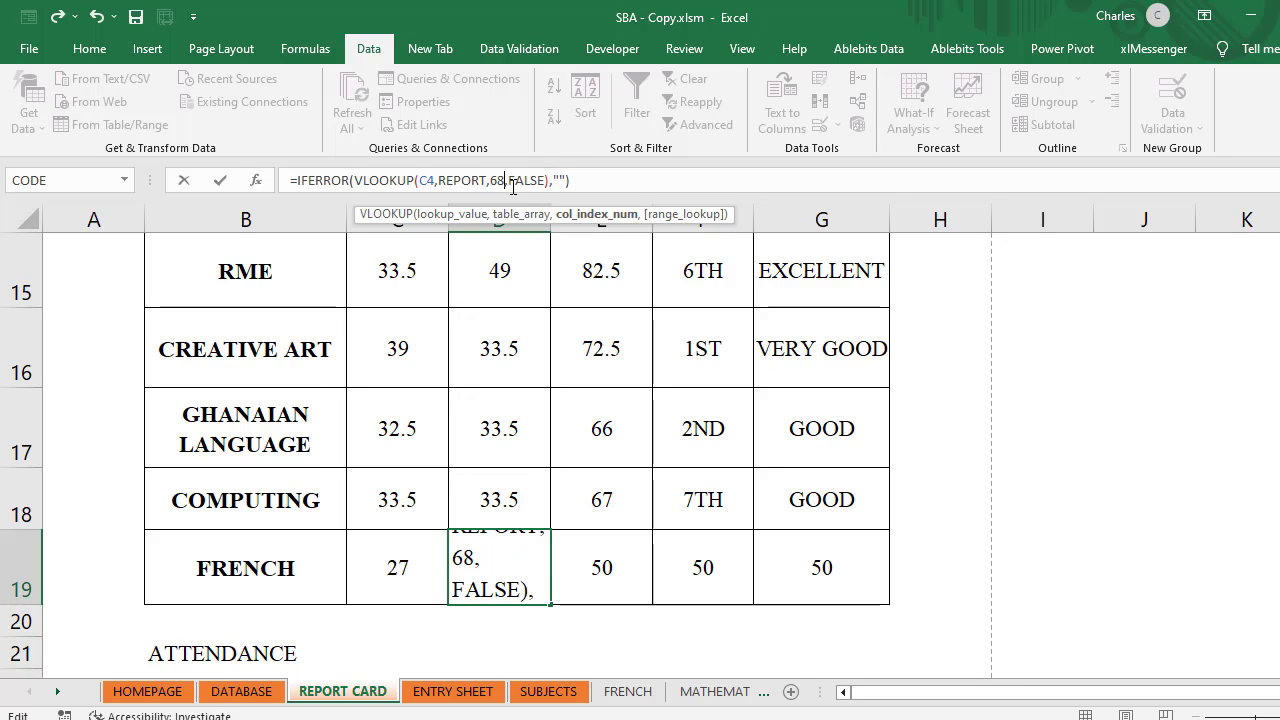
key(Tab)
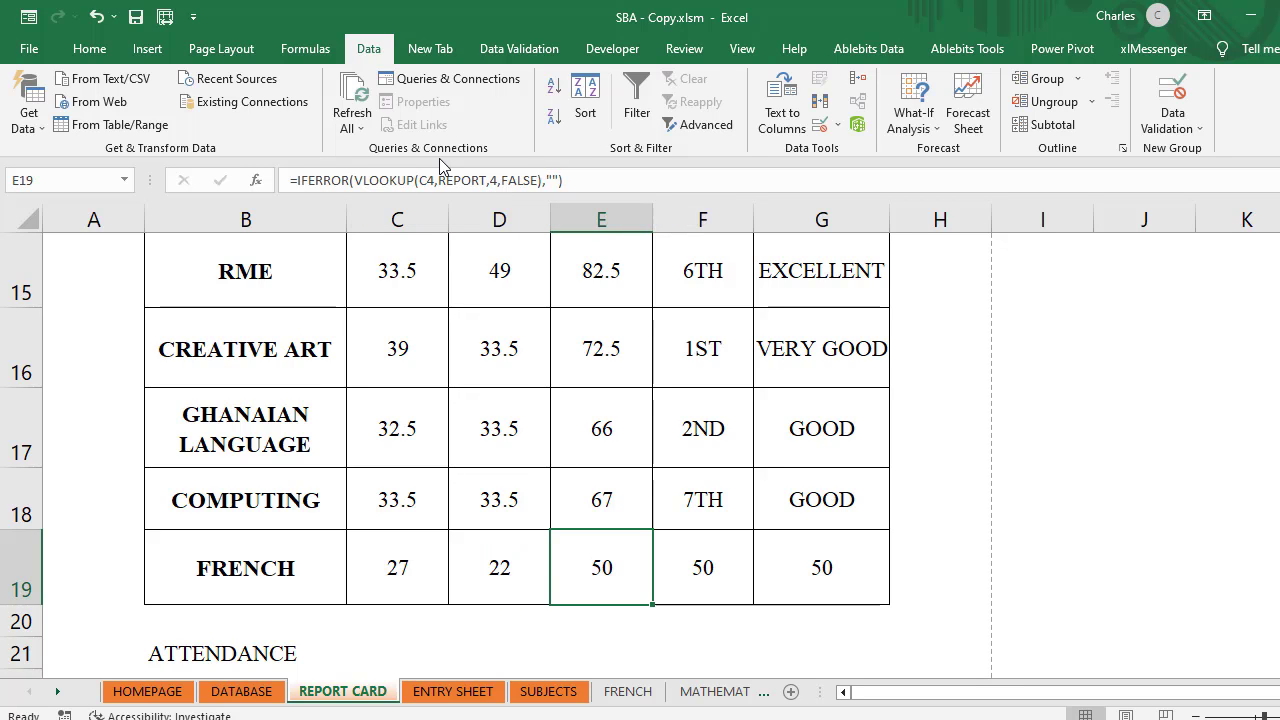
Step: Change the column index to 69 in the French total score lookup, cell E19, and to 70 in the position lookup, cell F19
click(491, 181)
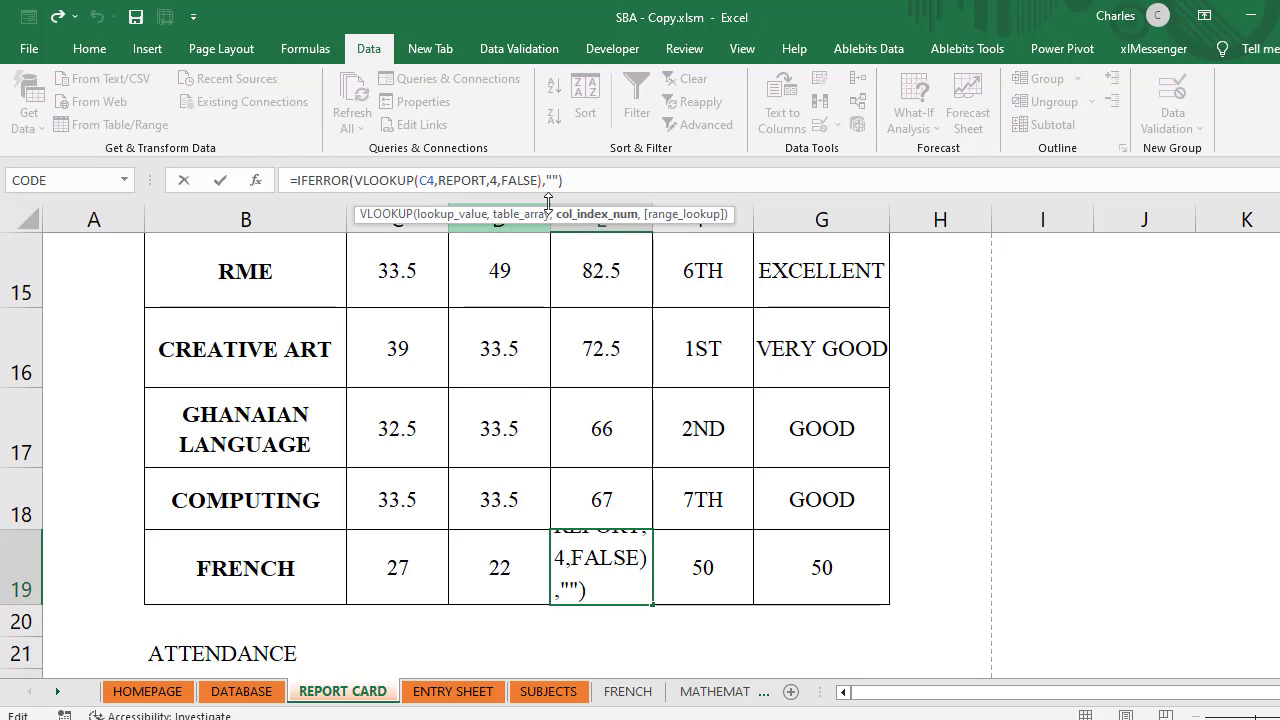
key(Delete)
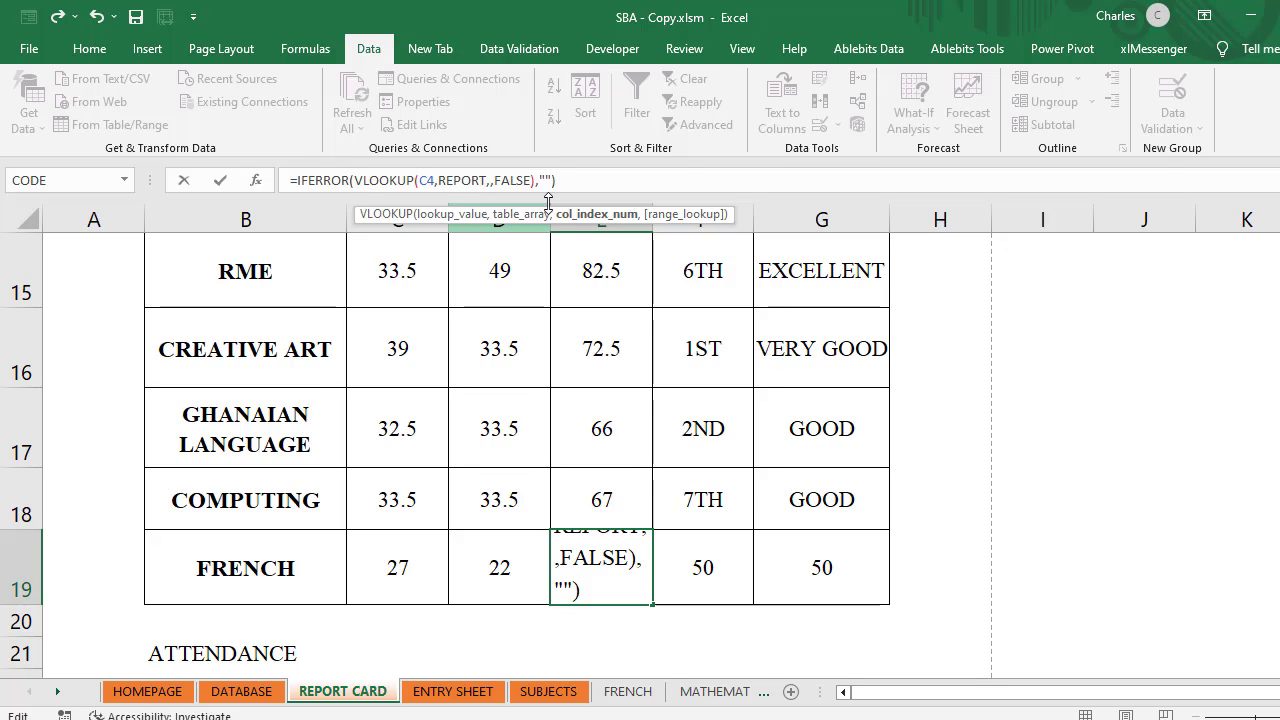
text(69)
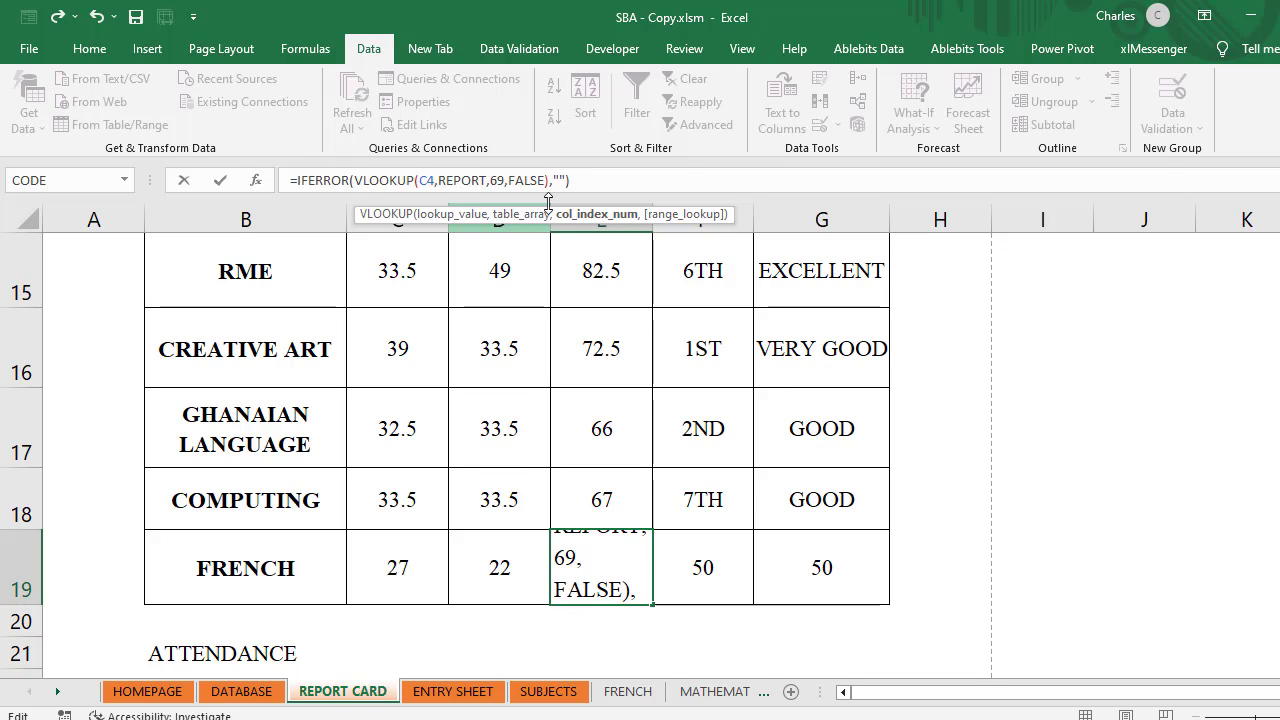
key(Tab)
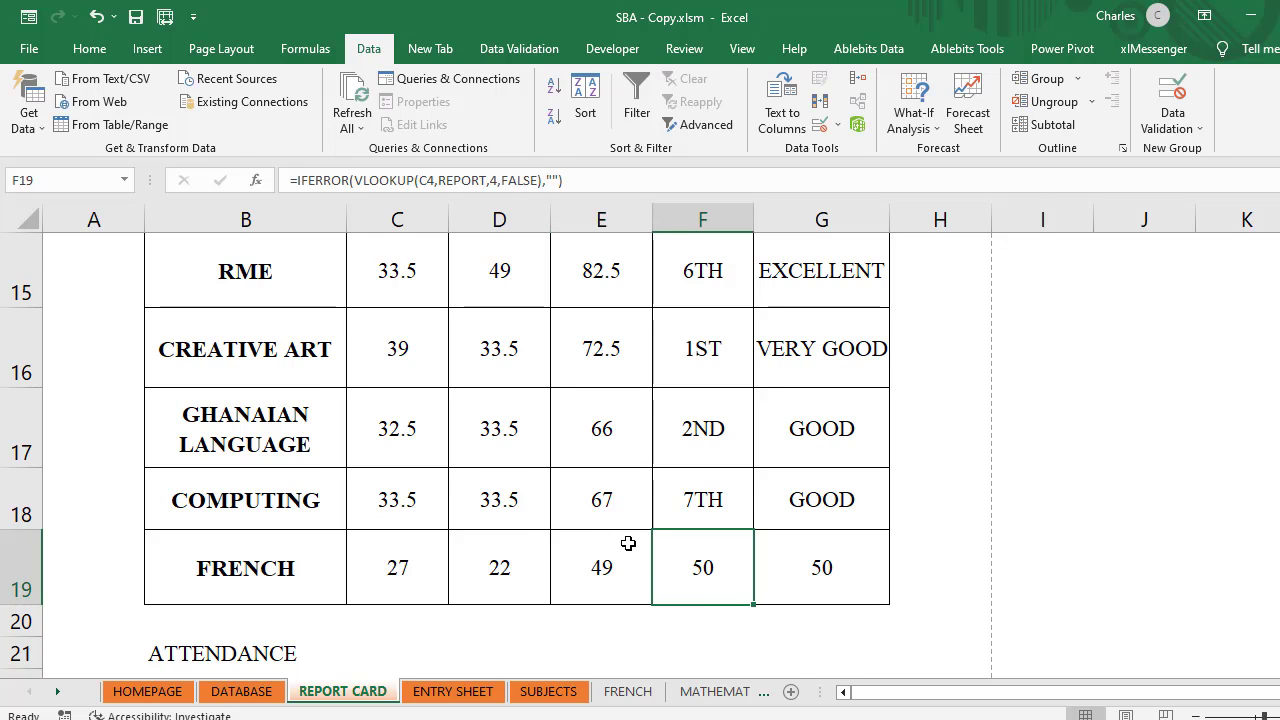
click(501, 179)
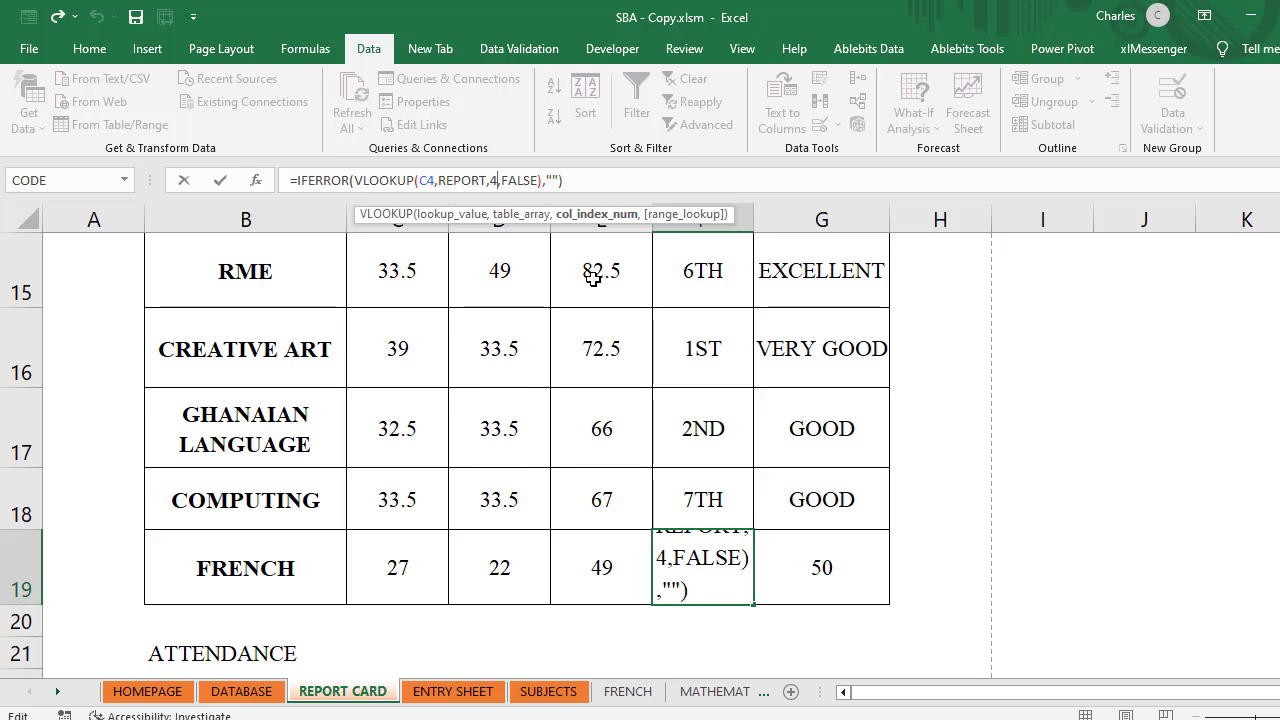
key(BackSpace)
text(70)
click(796, 568)
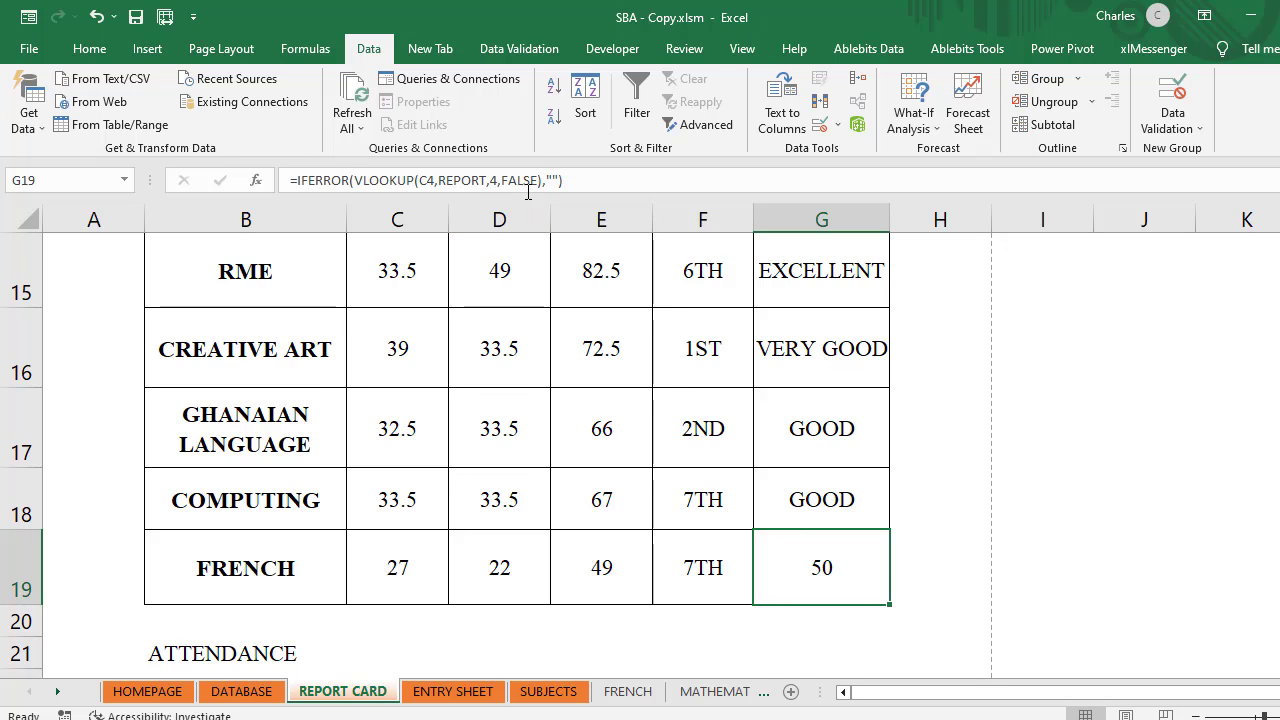
Step: Change the column index in the French remarks lookup, cell G19, to 71
click(497, 183)
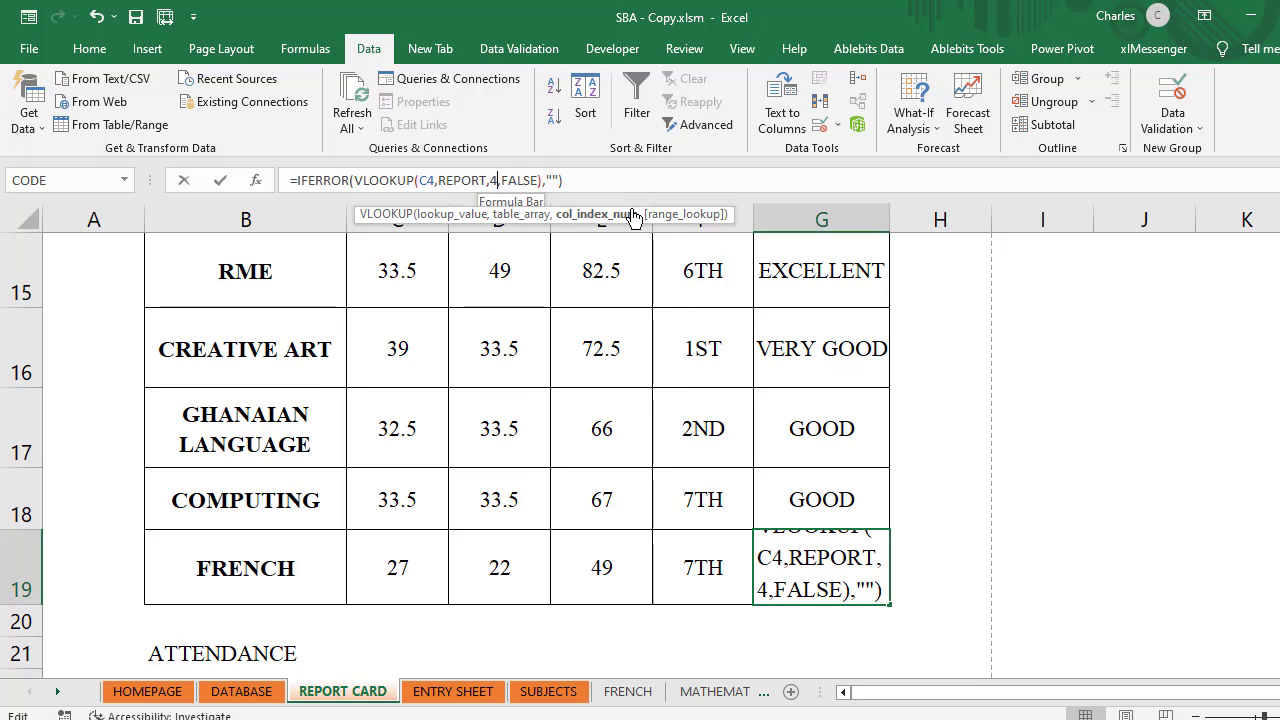
key(BackSpace)
text(71)
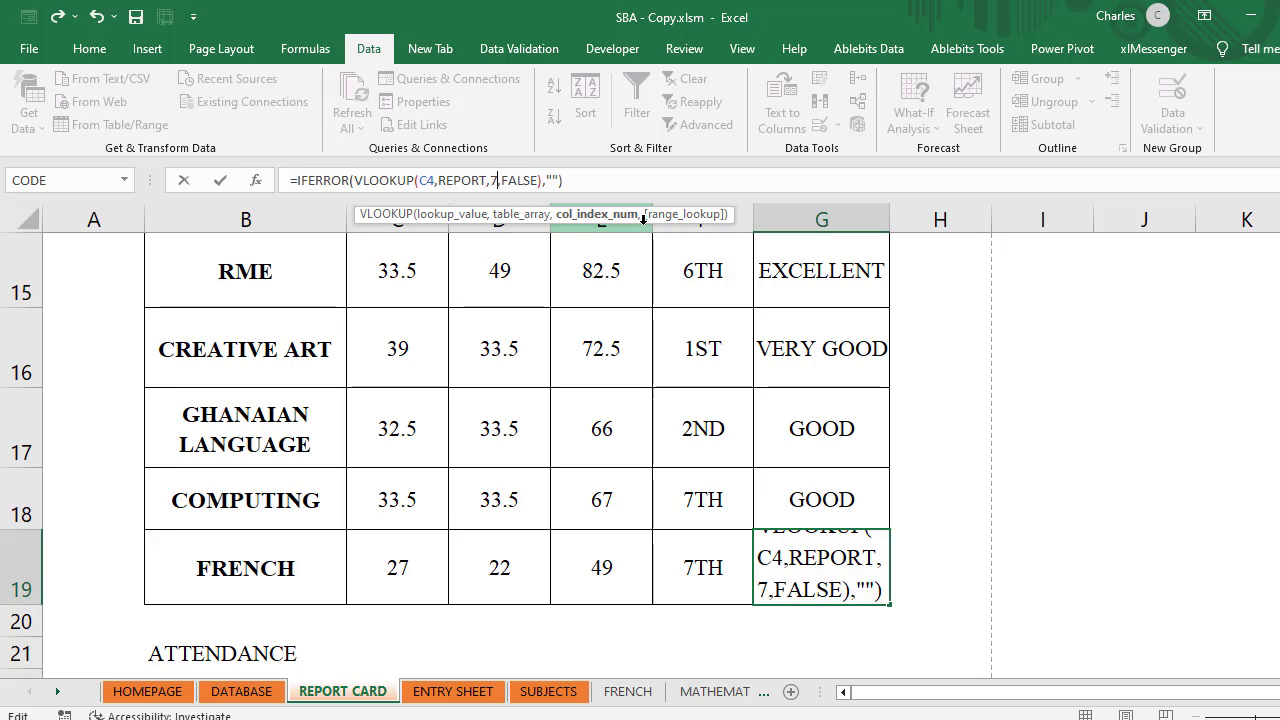
key(Return)
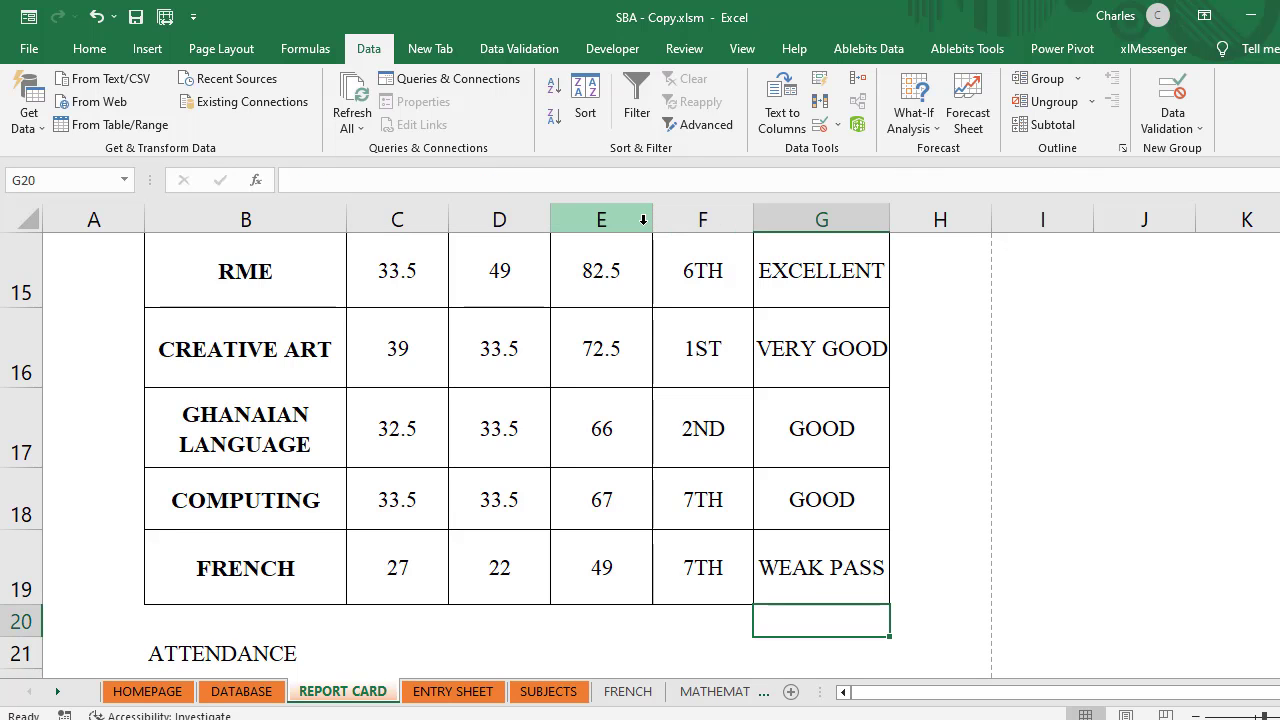
Step: Review the lookup formula in the English Language class score cell, C10
scroll(529, 423, up, 3)
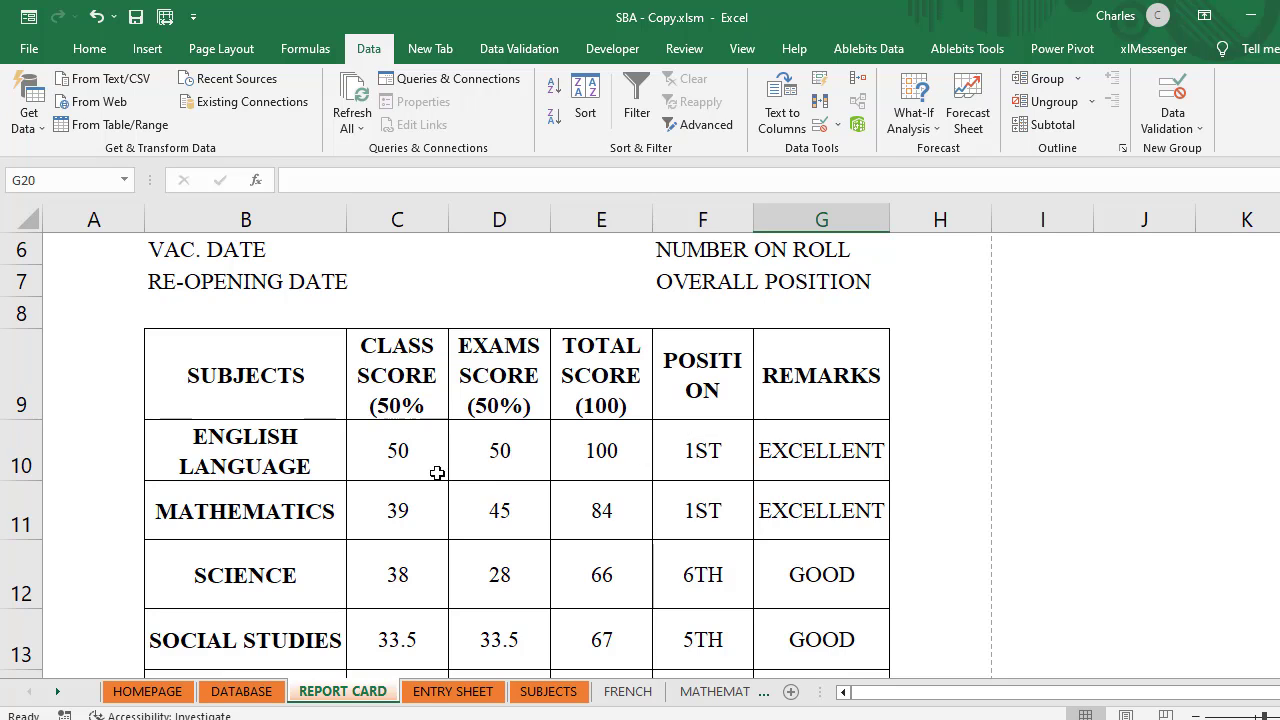
click(417, 449)
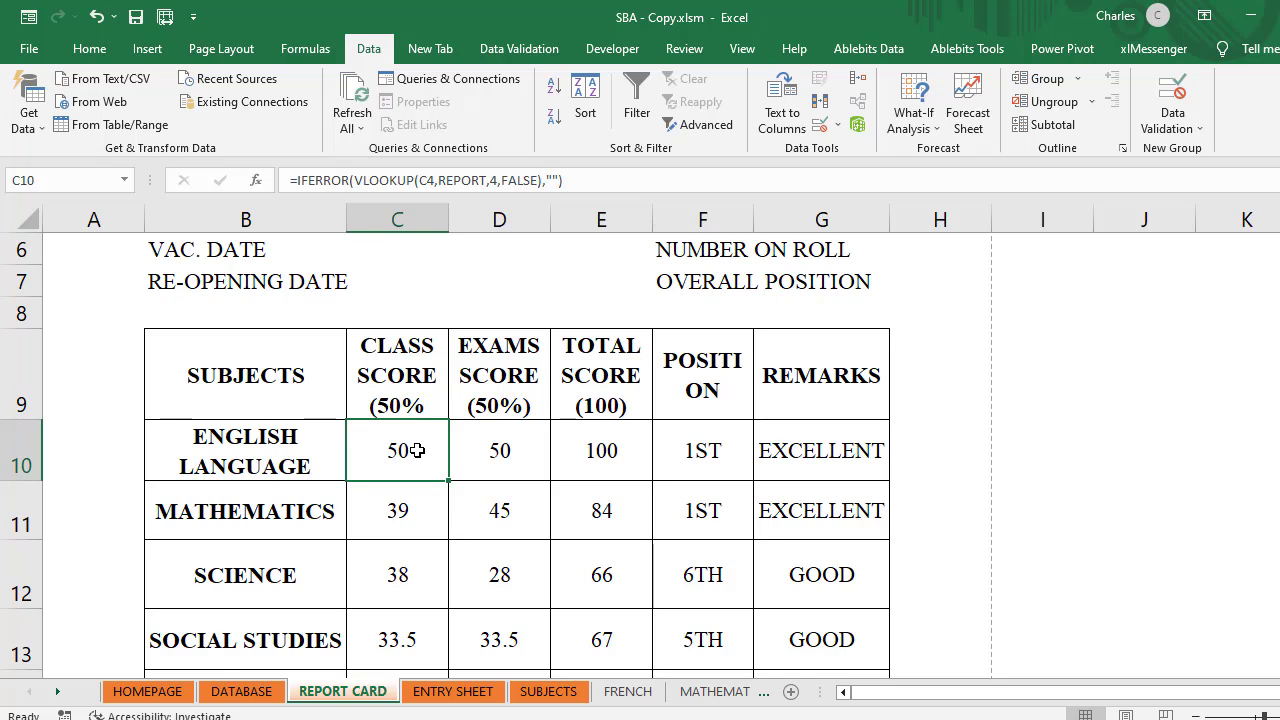
Step: Examine the VLOOKUP formulas for scores, position and remarks in the English Language and Mathematics rows of the report card
click(493, 461)
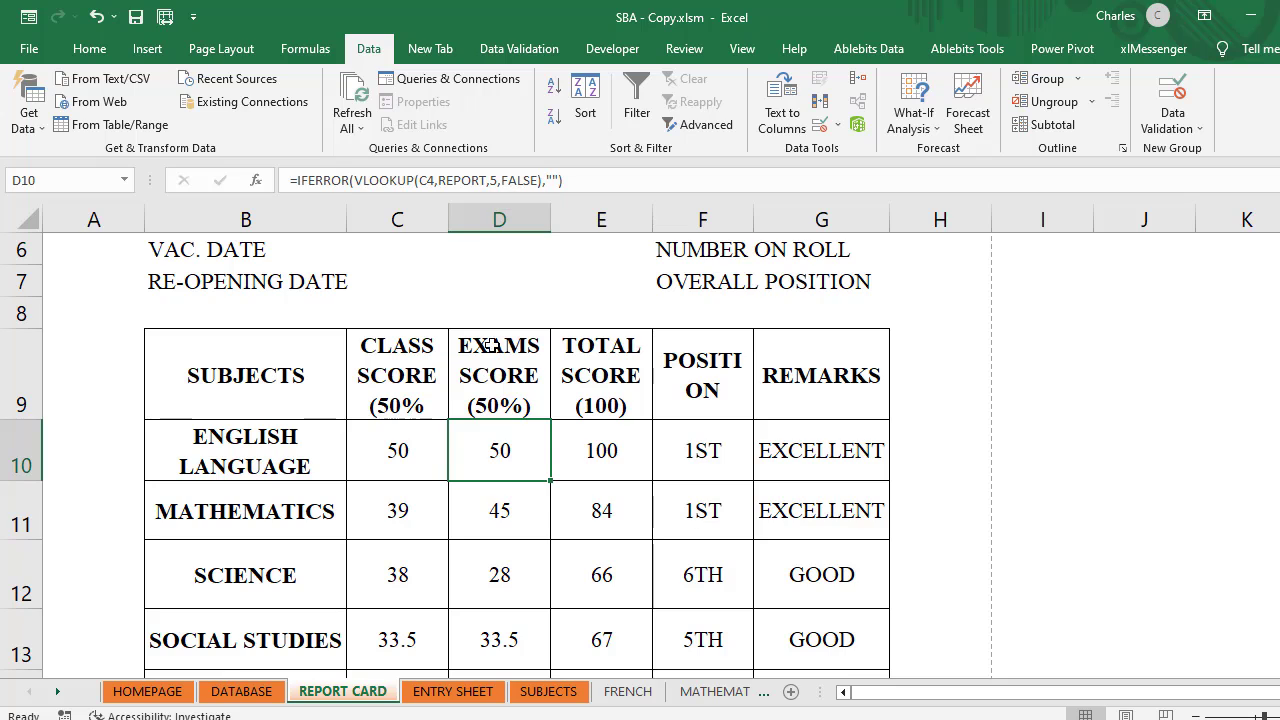
click(413, 463)
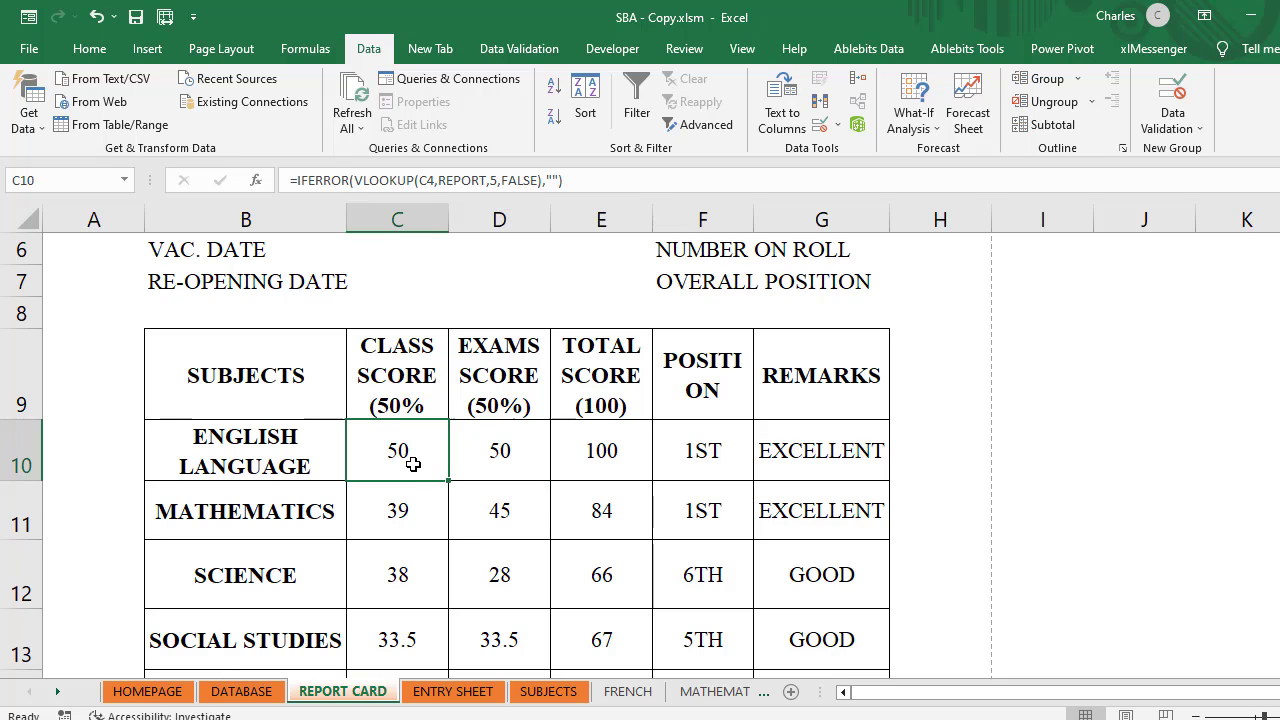
click(490, 451)
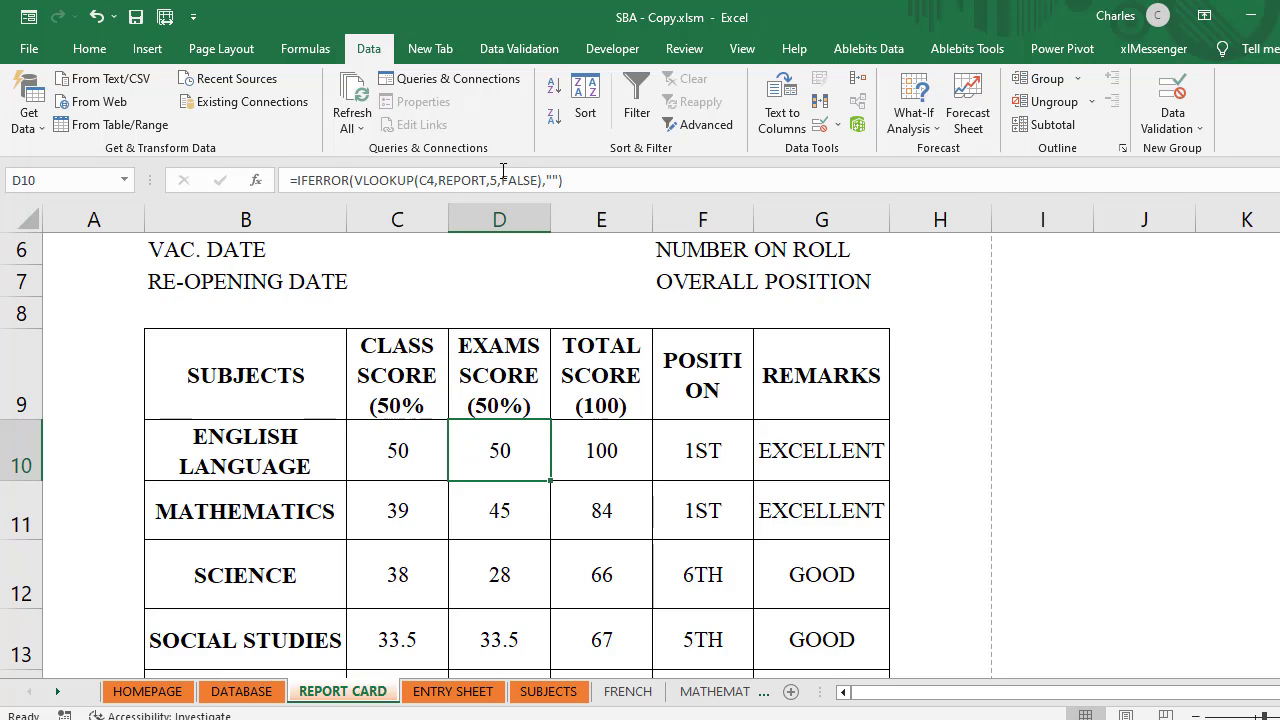
click(596, 448)
click(705, 452)
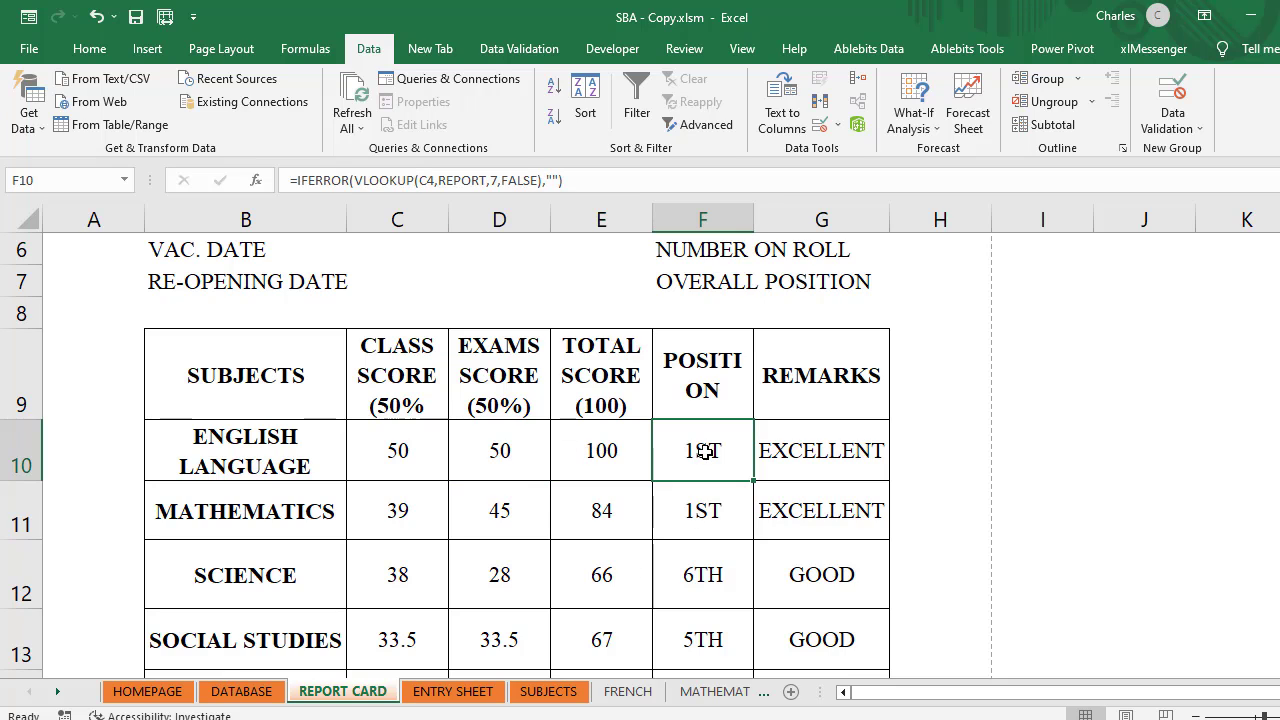
click(828, 450)
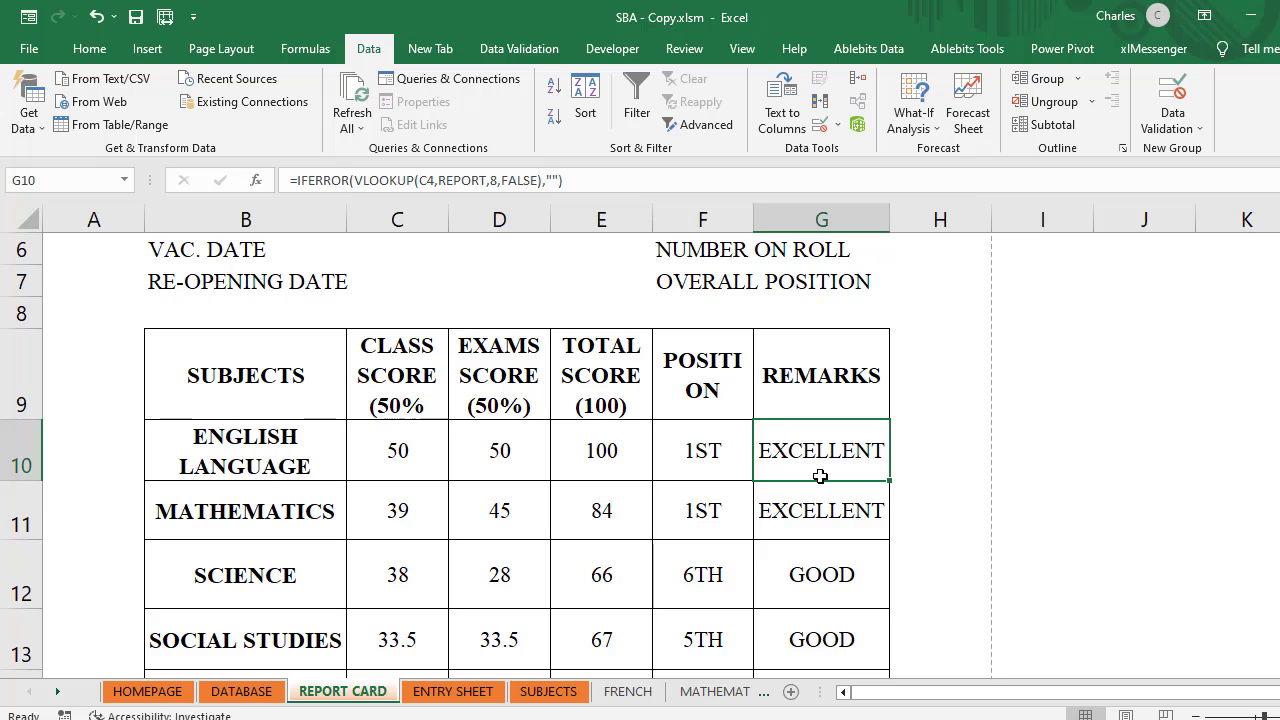
click(379, 510)
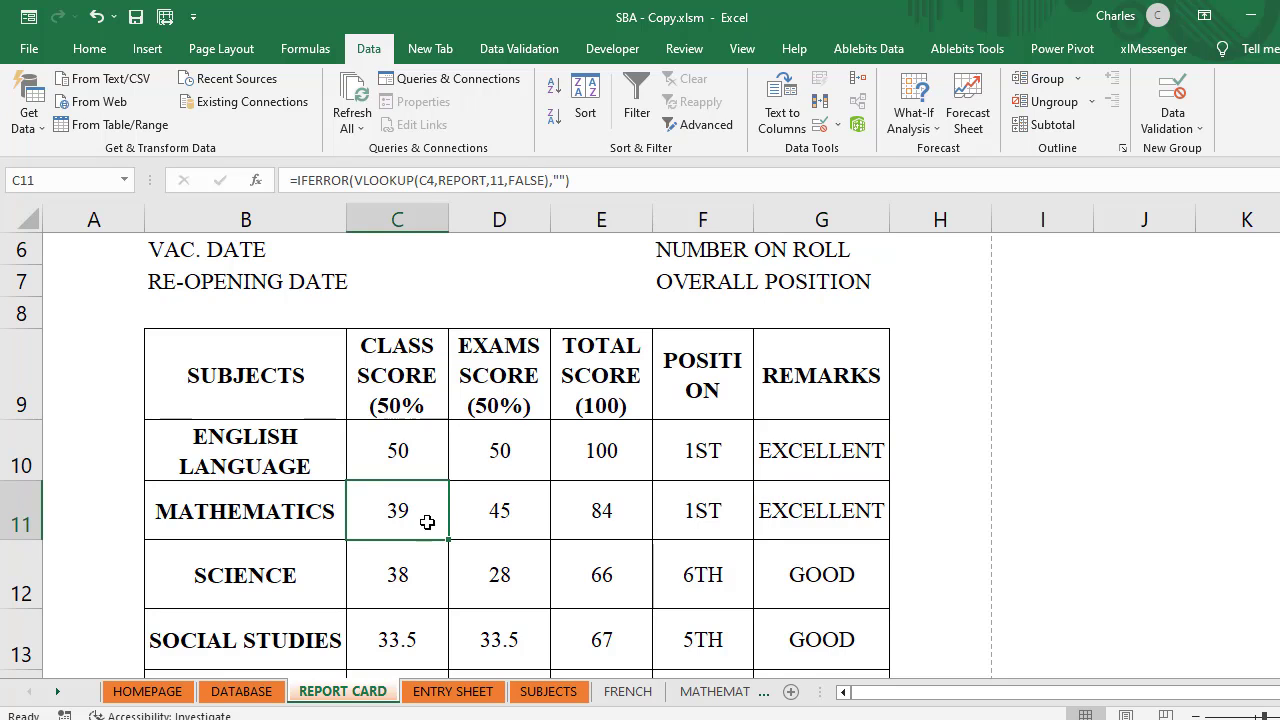
click(488, 516)
click(610, 508)
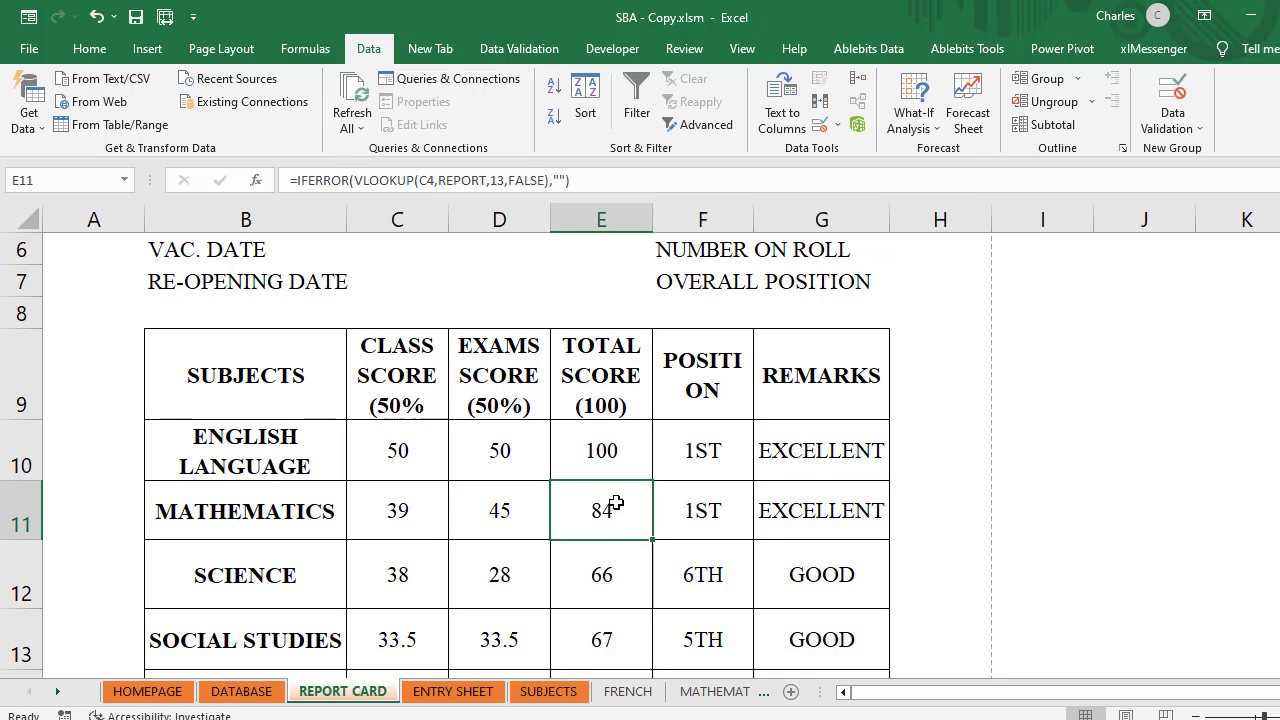
click(681, 504)
click(803, 503)
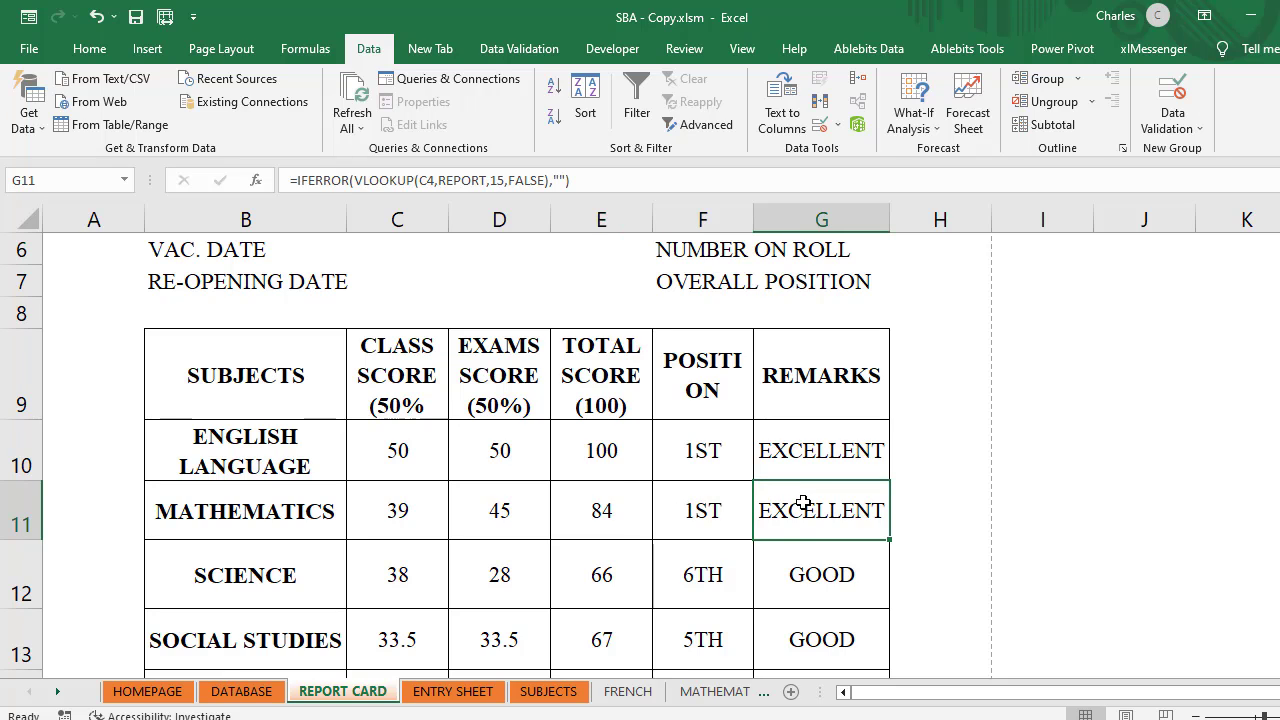
Step: Check the column index numbers used in the lookup formulas across the Science and Social Studies rows
click(416, 582)
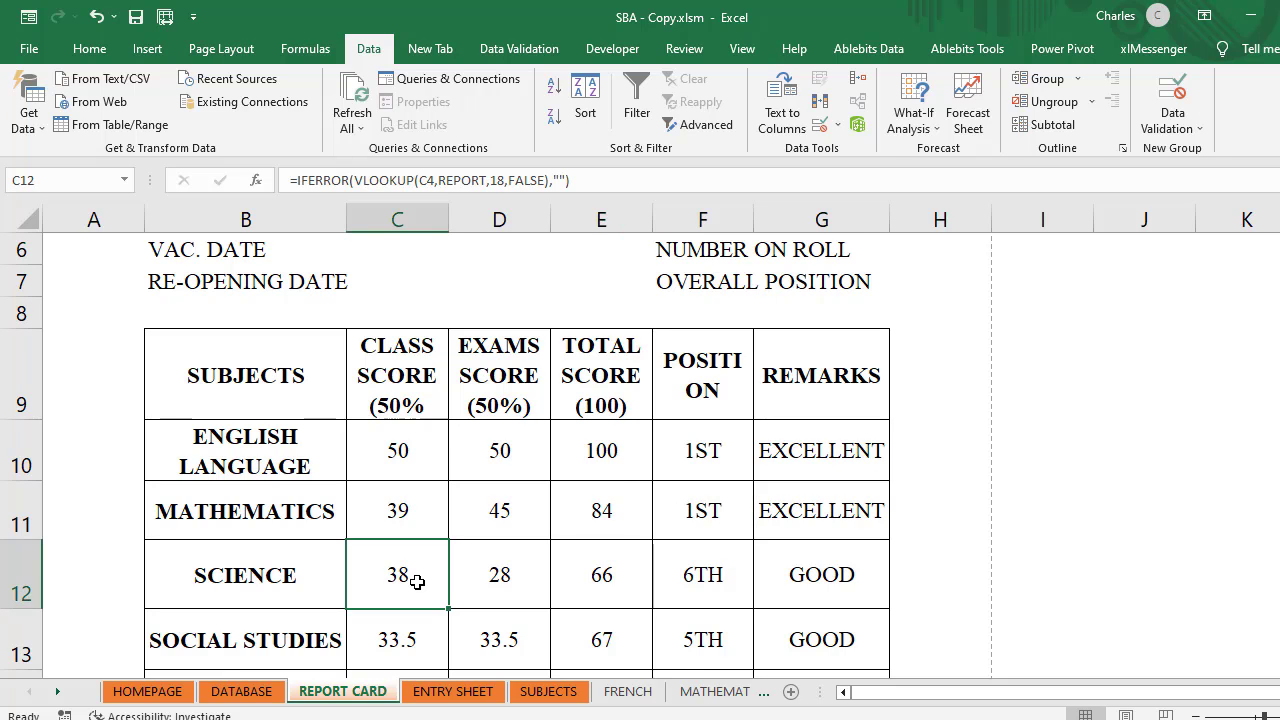
click(507, 592)
click(584, 592)
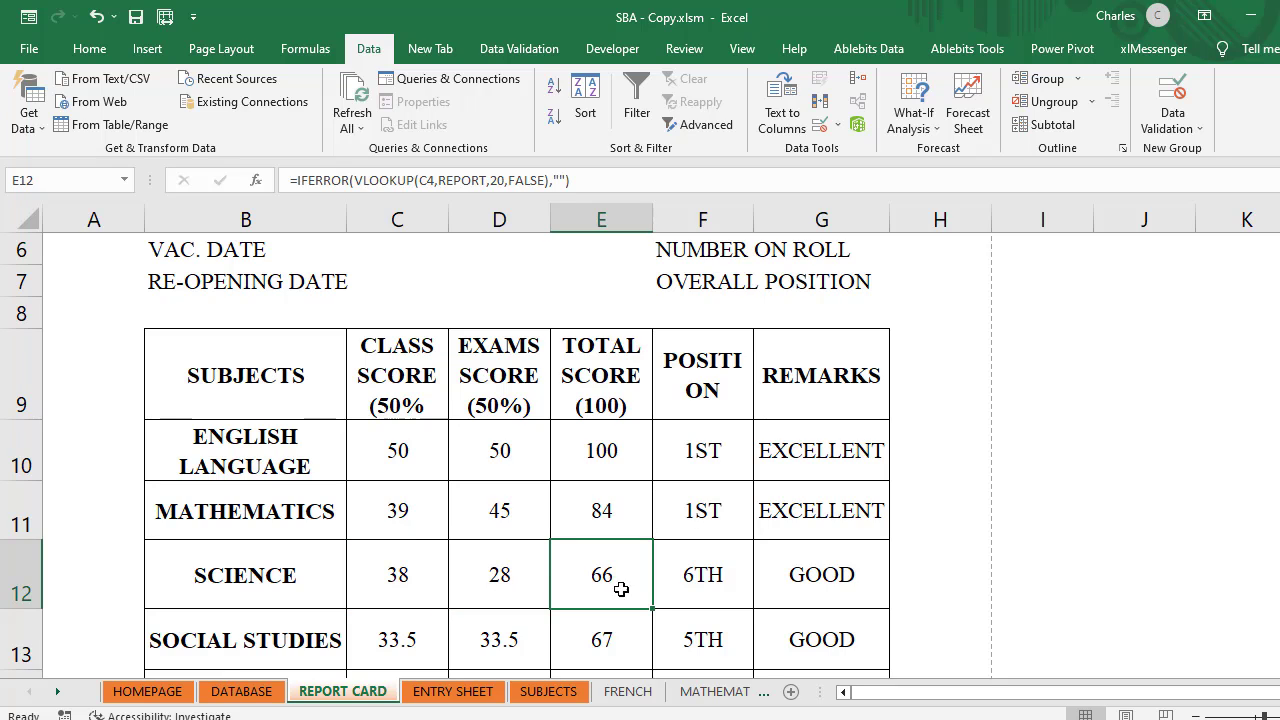
click(724, 588)
click(823, 573)
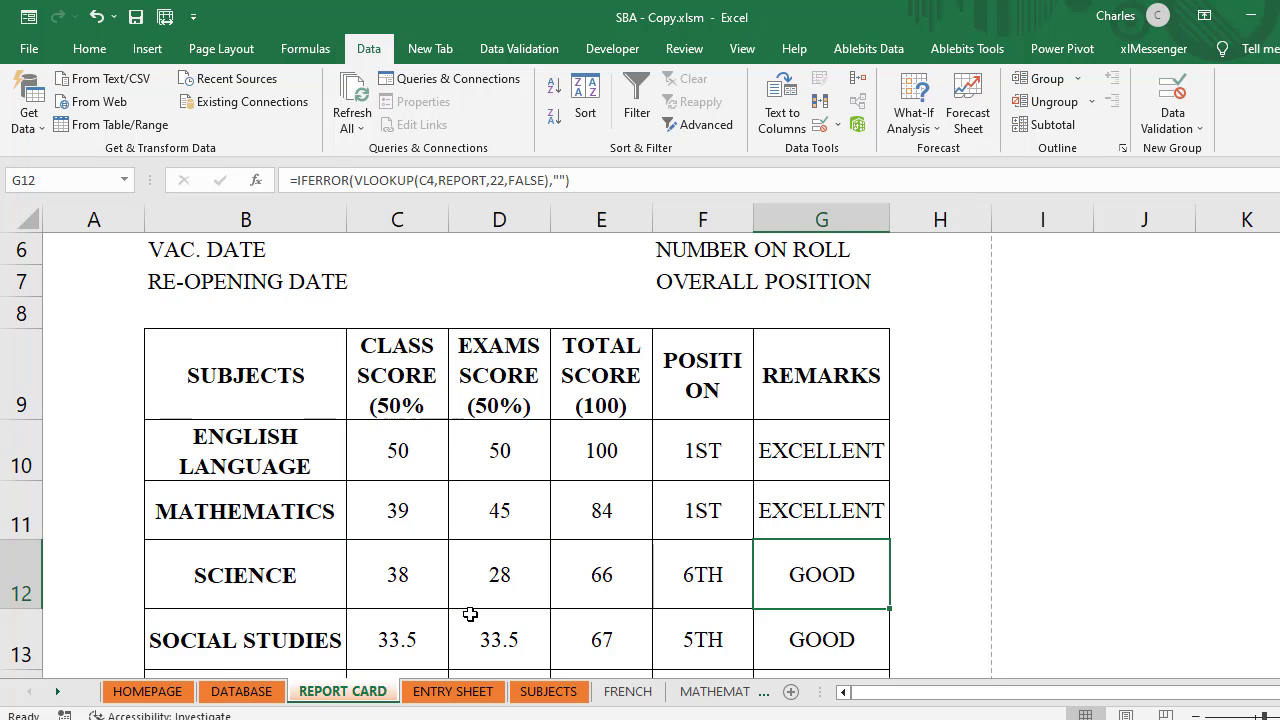
click(410, 643)
click(499, 643)
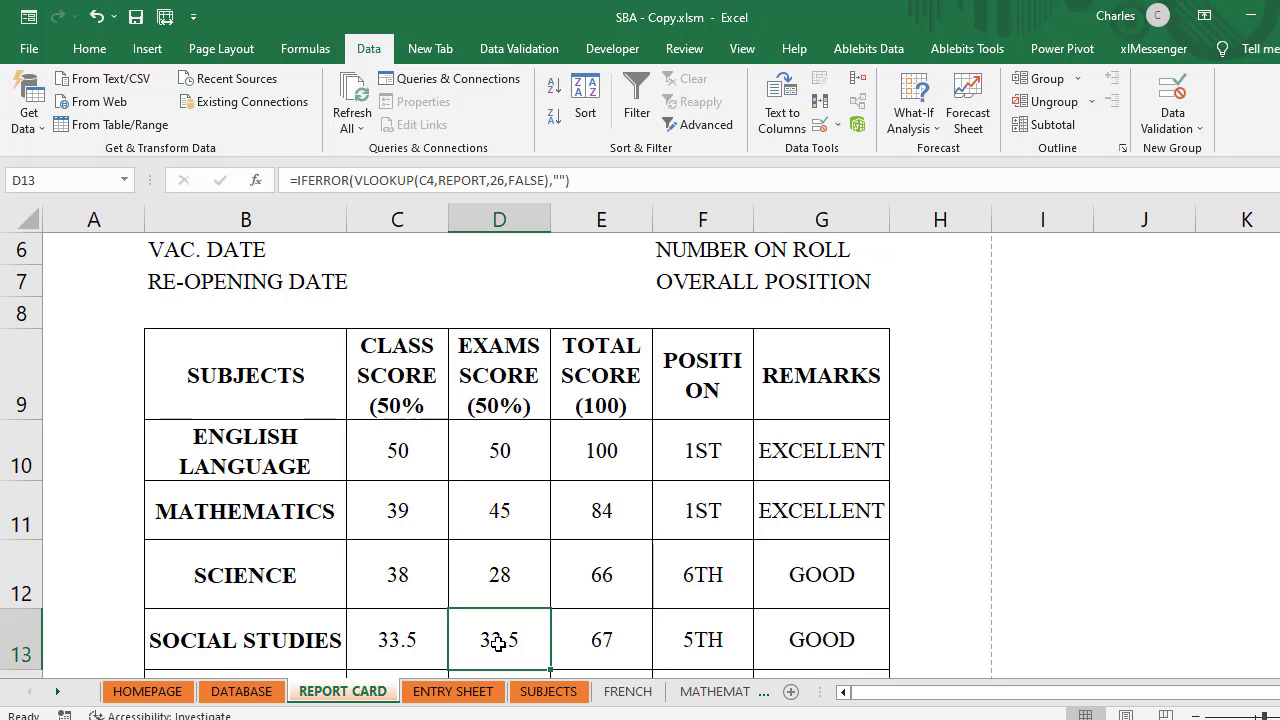
click(604, 641)
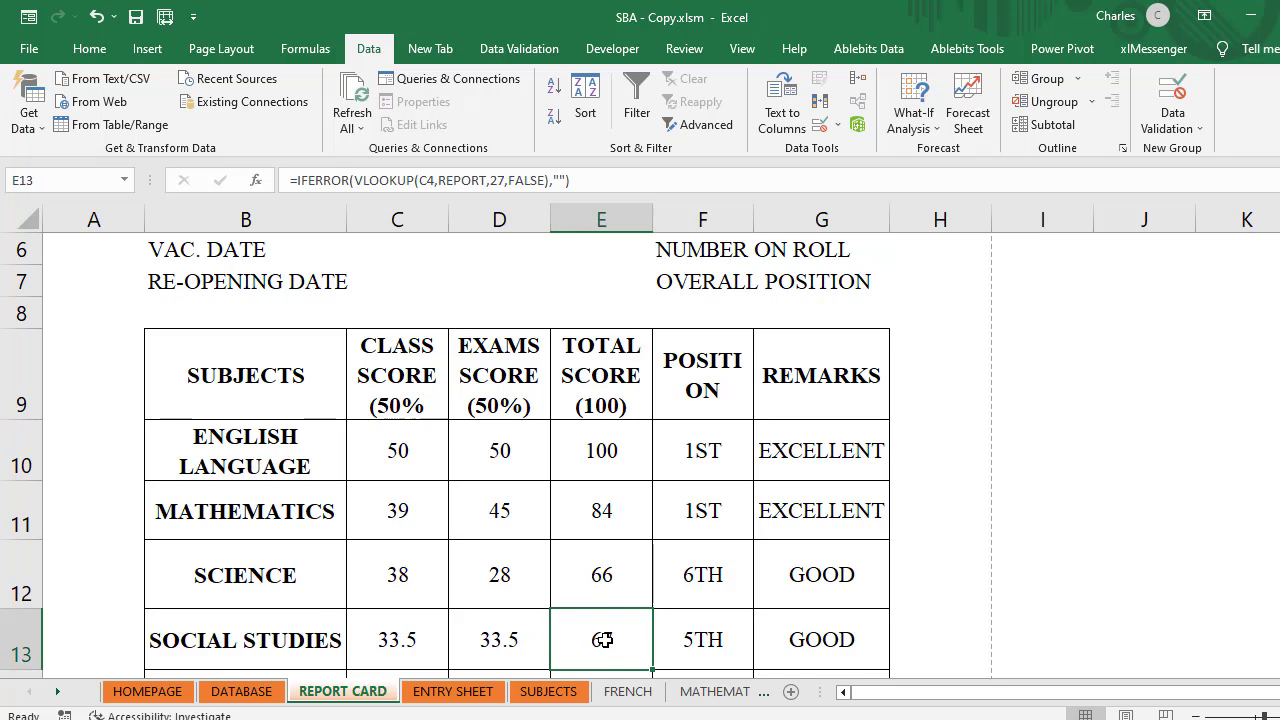
click(692, 642)
click(803, 638)
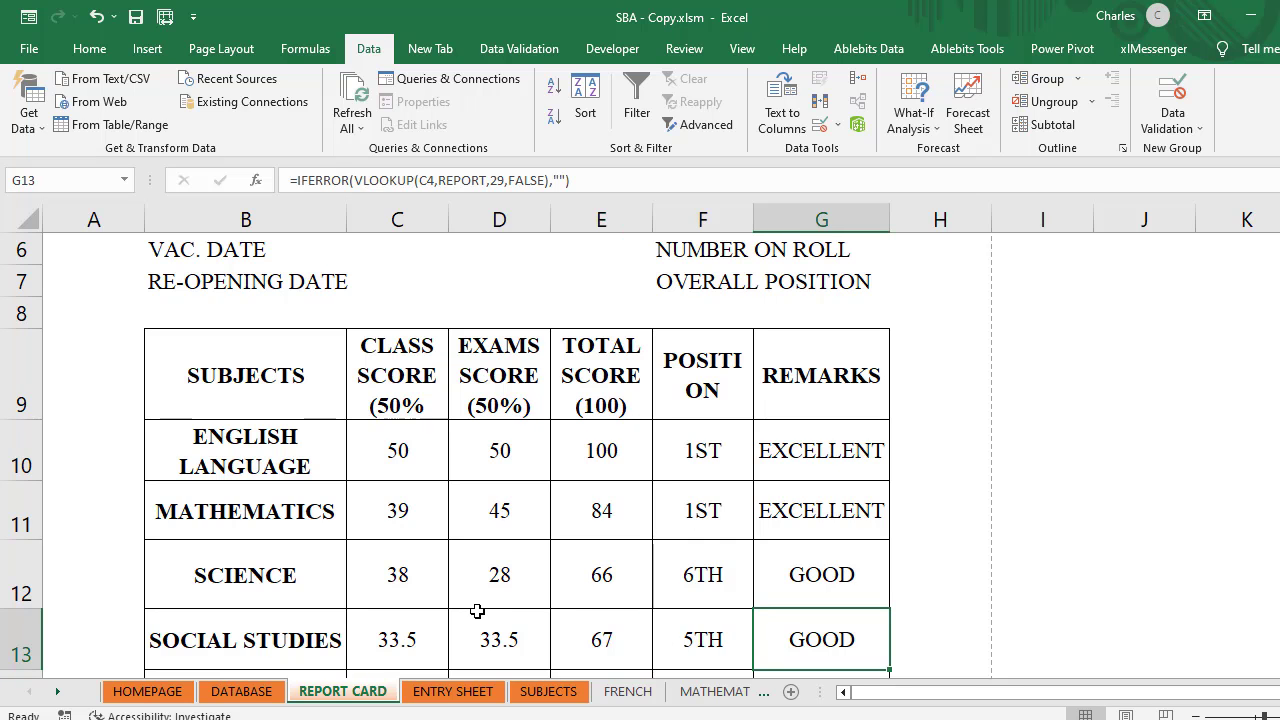
Step: Inspect the lookup formulas behind each score, position and remark for Career Technology and RME
scroll(477, 611, down, 2)
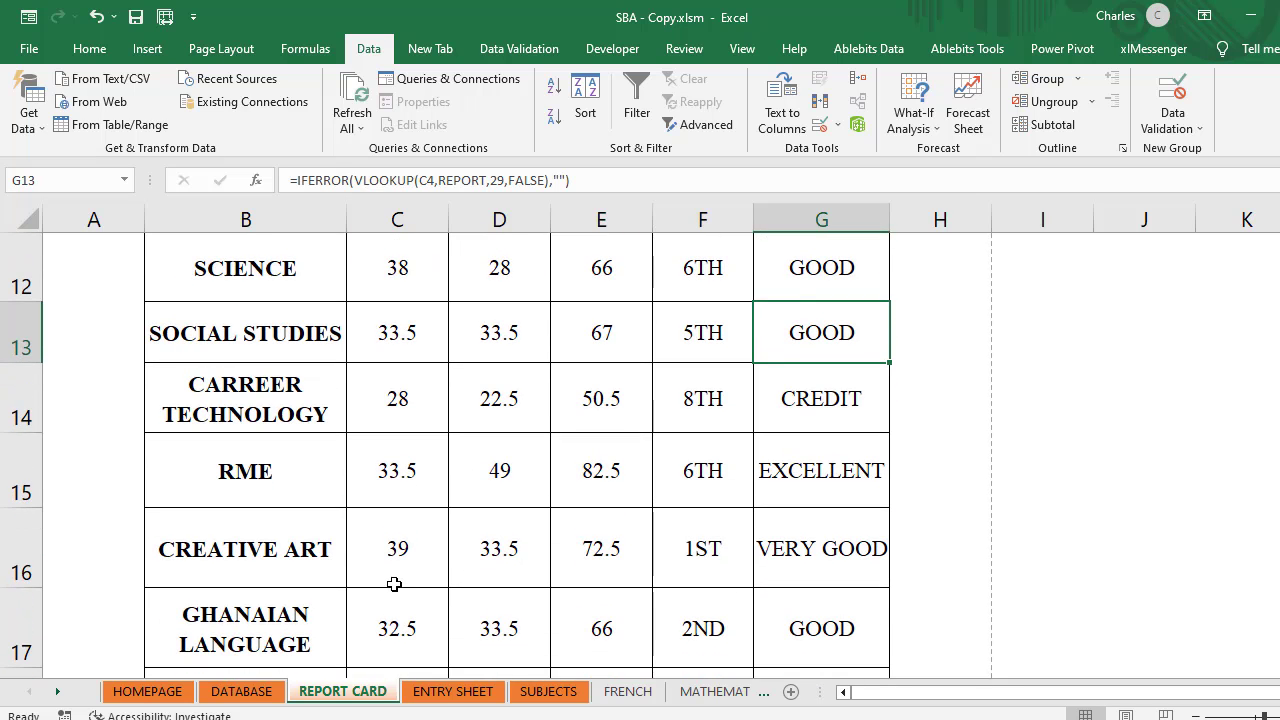
click(400, 412)
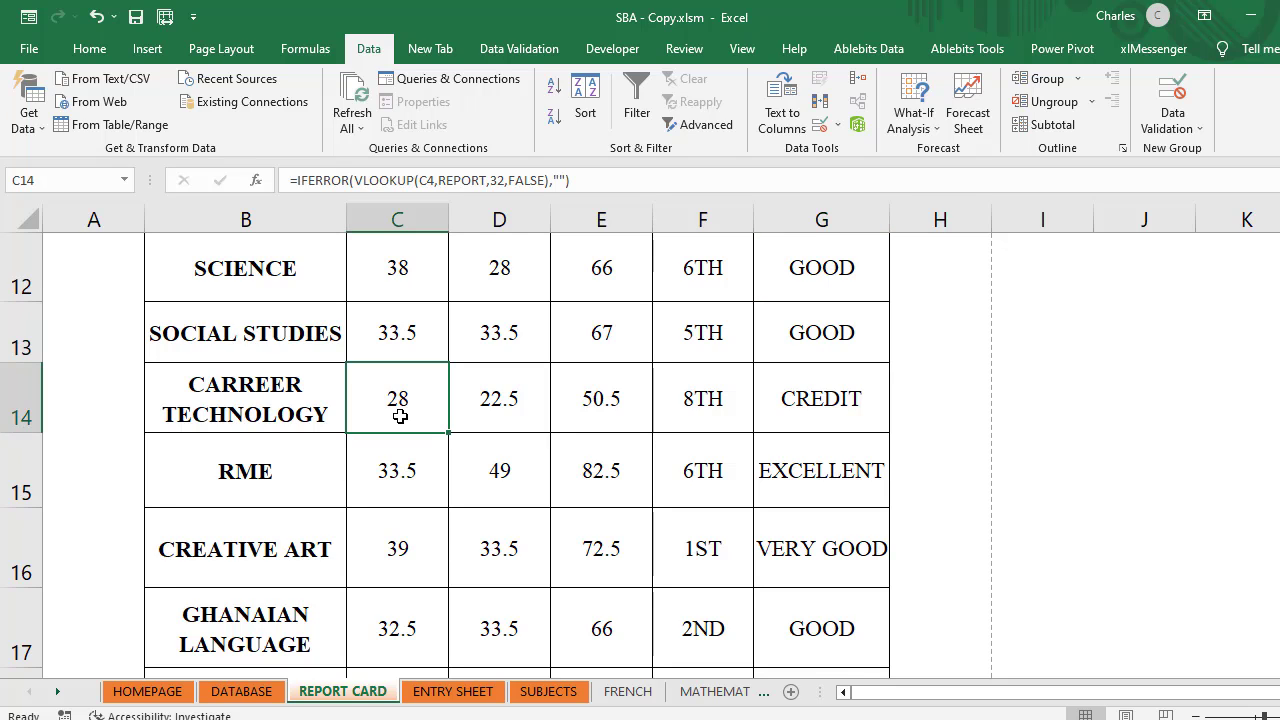
click(491, 410)
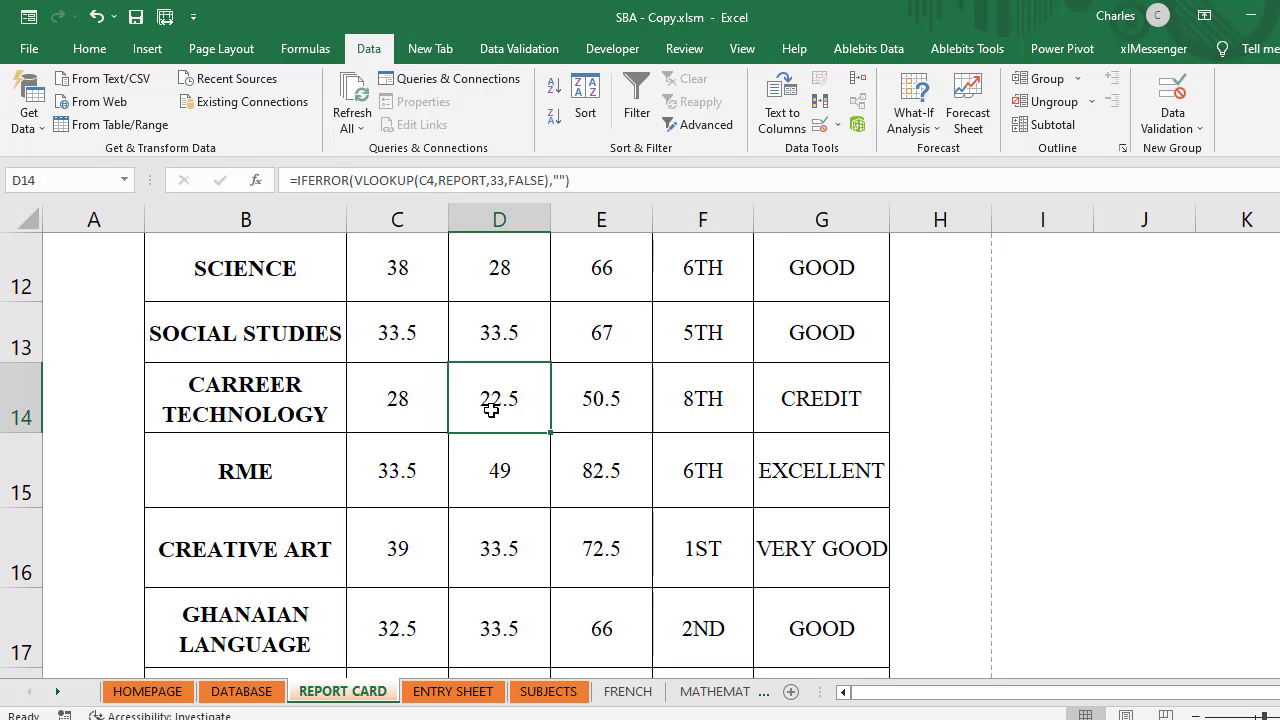
click(600, 413)
click(704, 413)
click(803, 415)
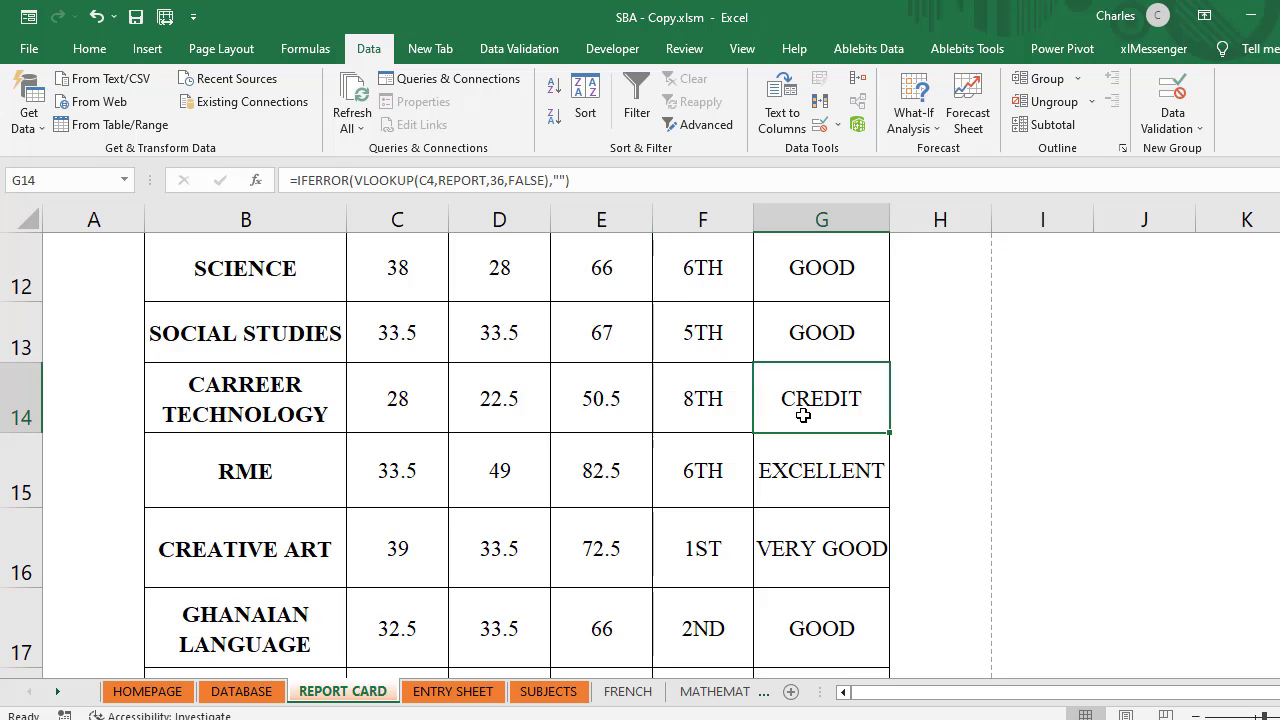
click(418, 463)
click(528, 468)
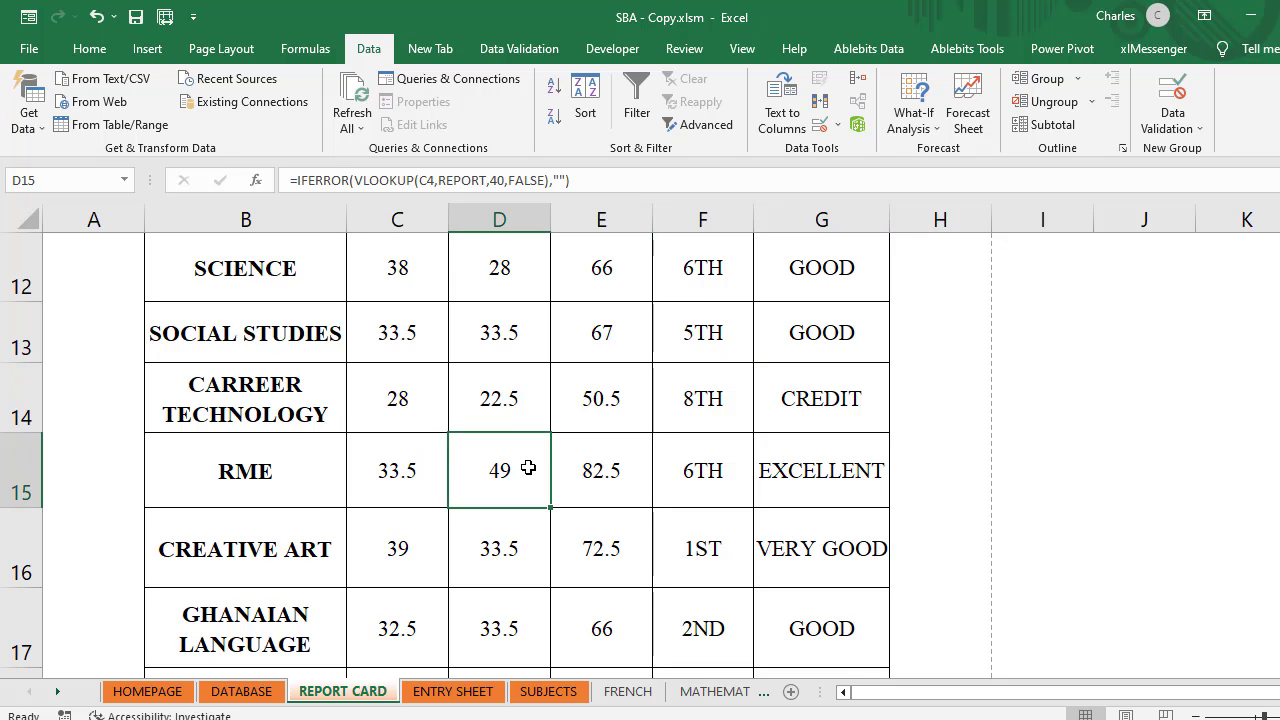
click(621, 467)
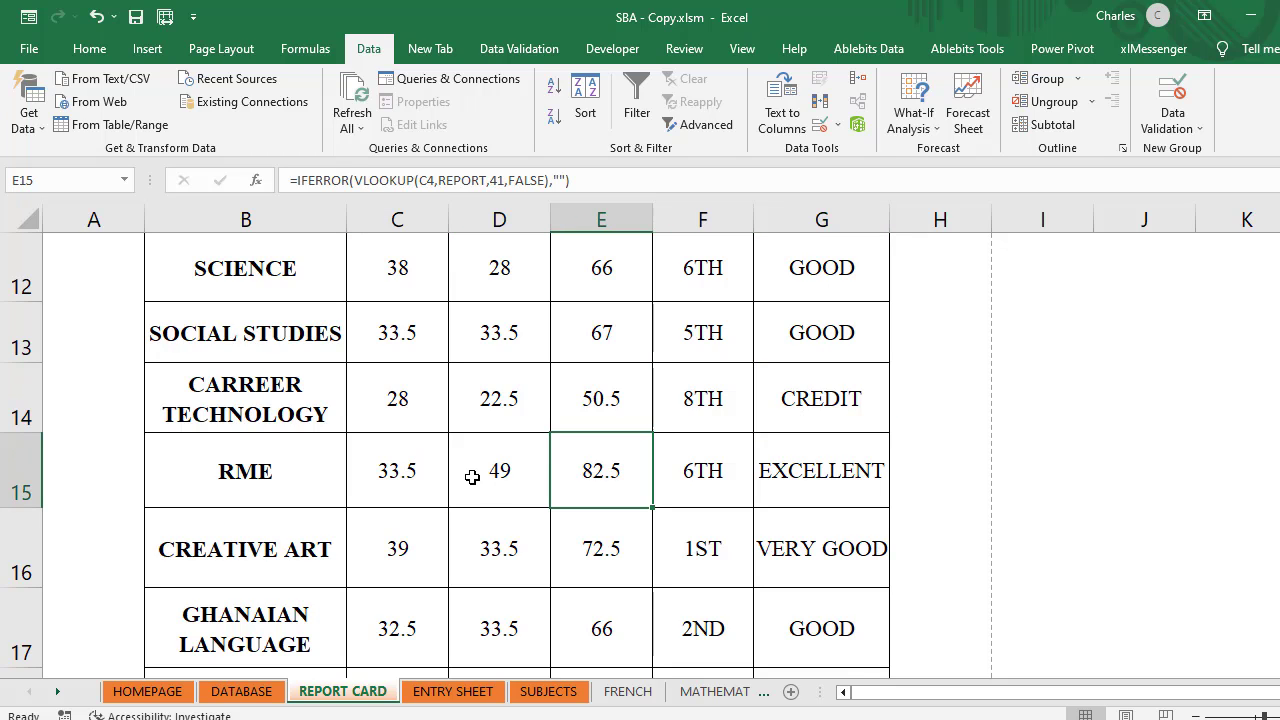
click(792, 400)
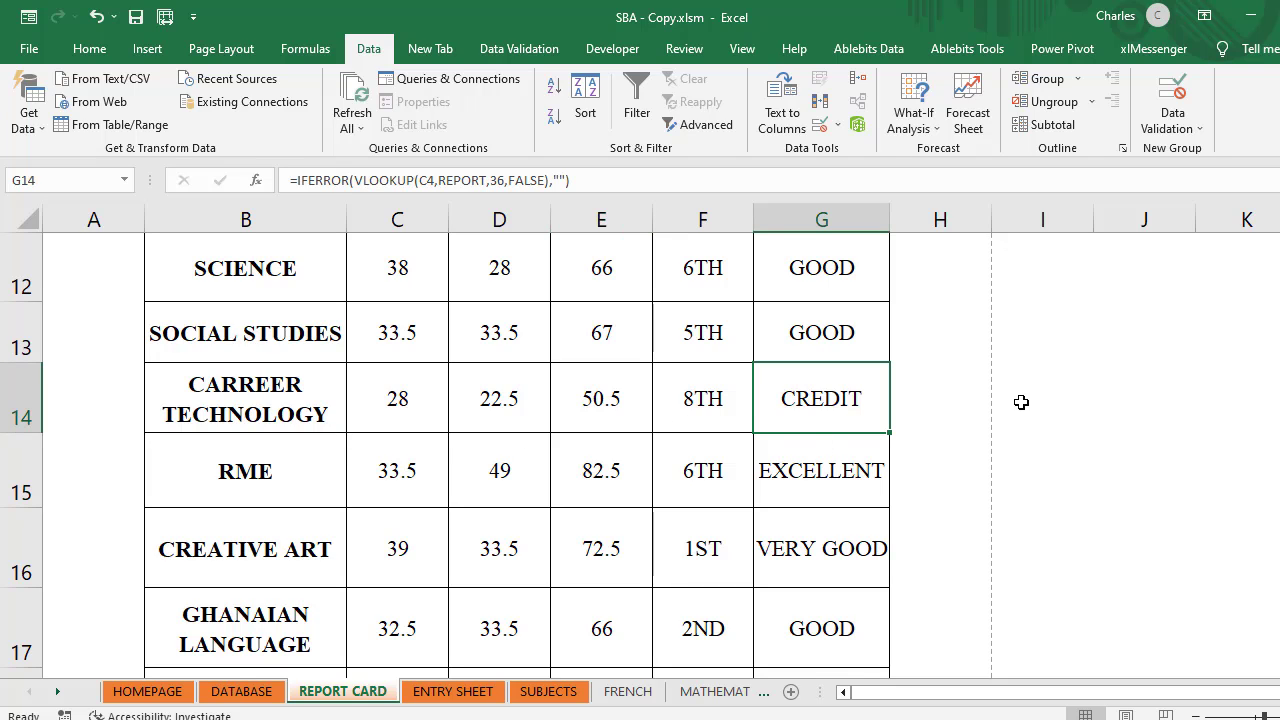
click(401, 478)
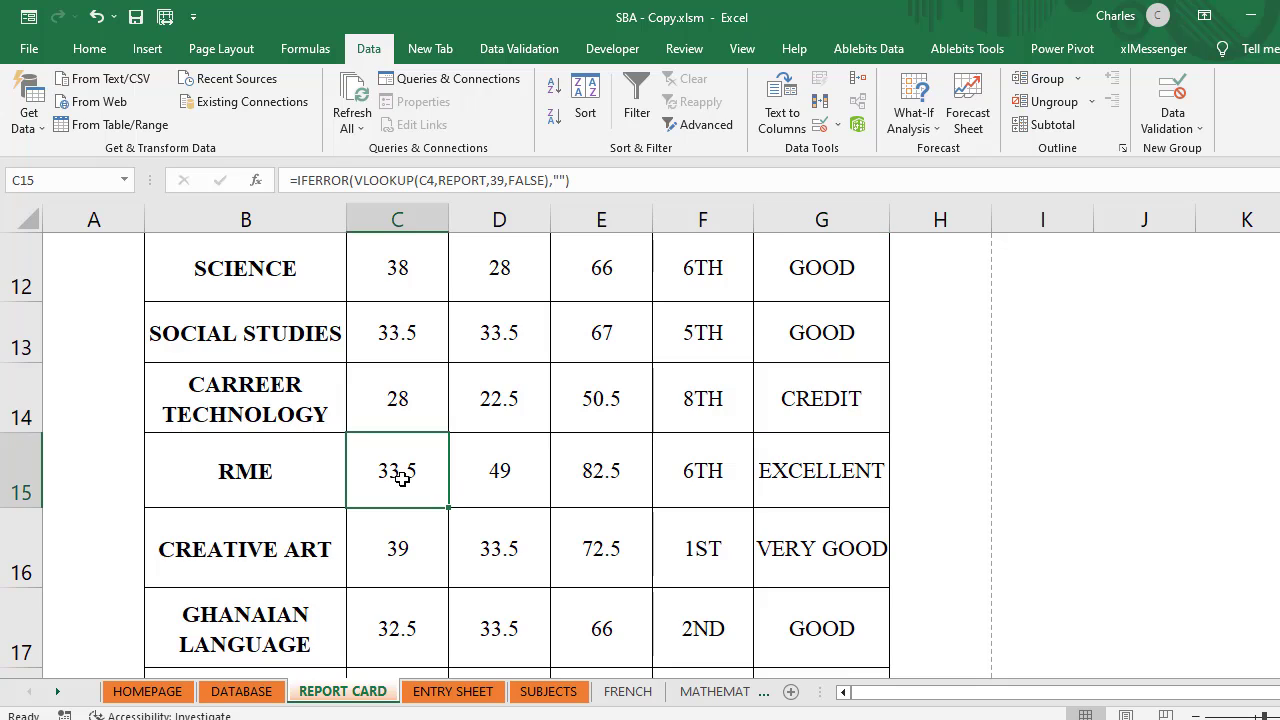
click(491, 486)
click(608, 472)
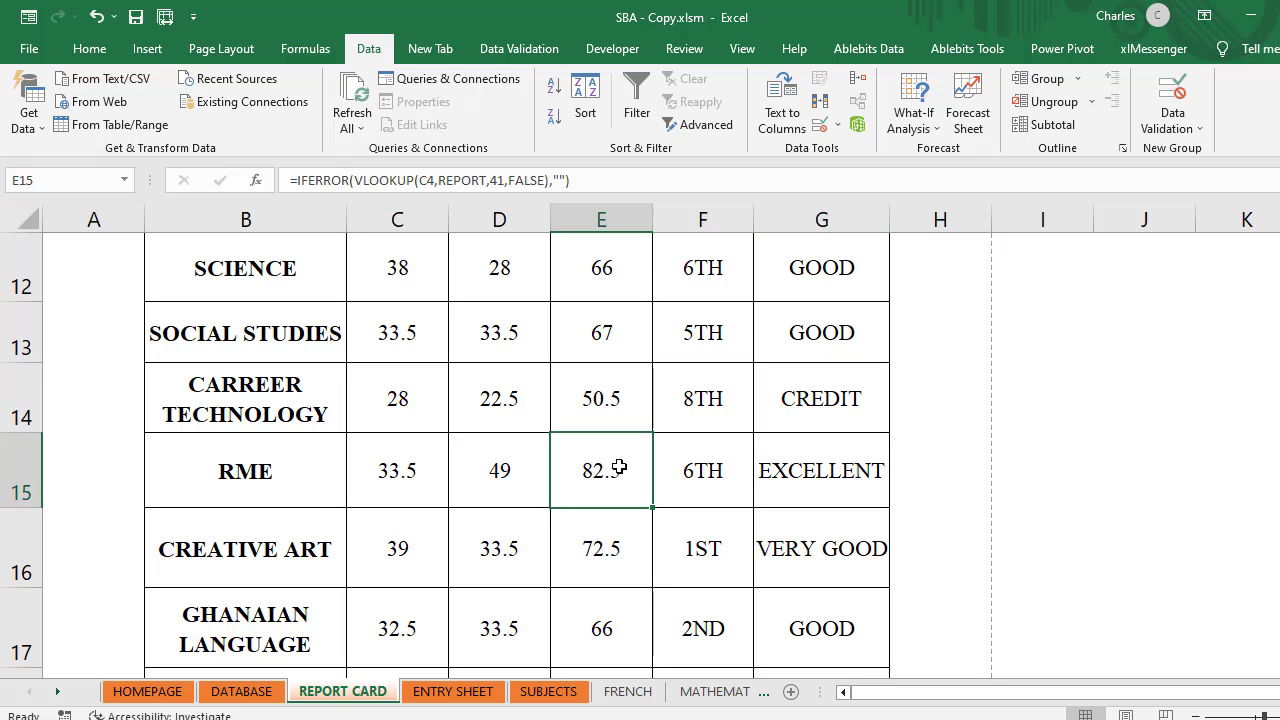
click(711, 476)
click(849, 478)
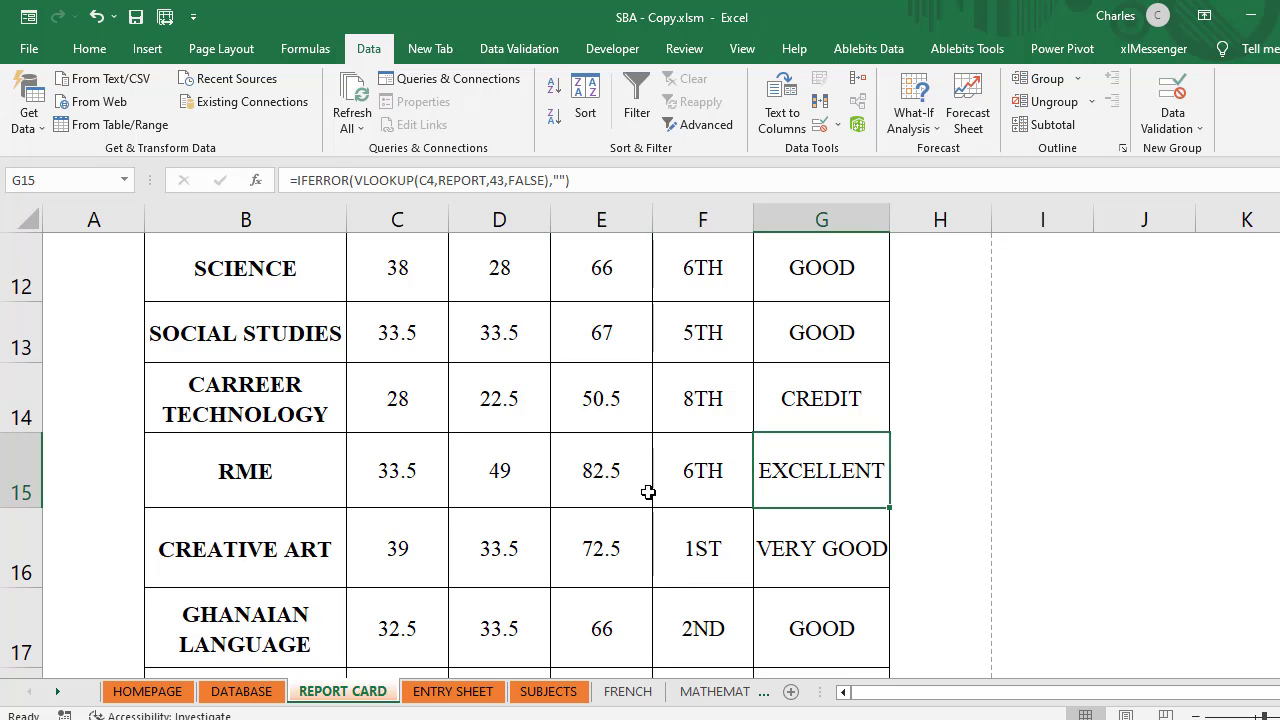
Step: Review the formulas in the Creative Art and Ghanaian Language rows, from class score through remarks
click(397, 543)
click(503, 548)
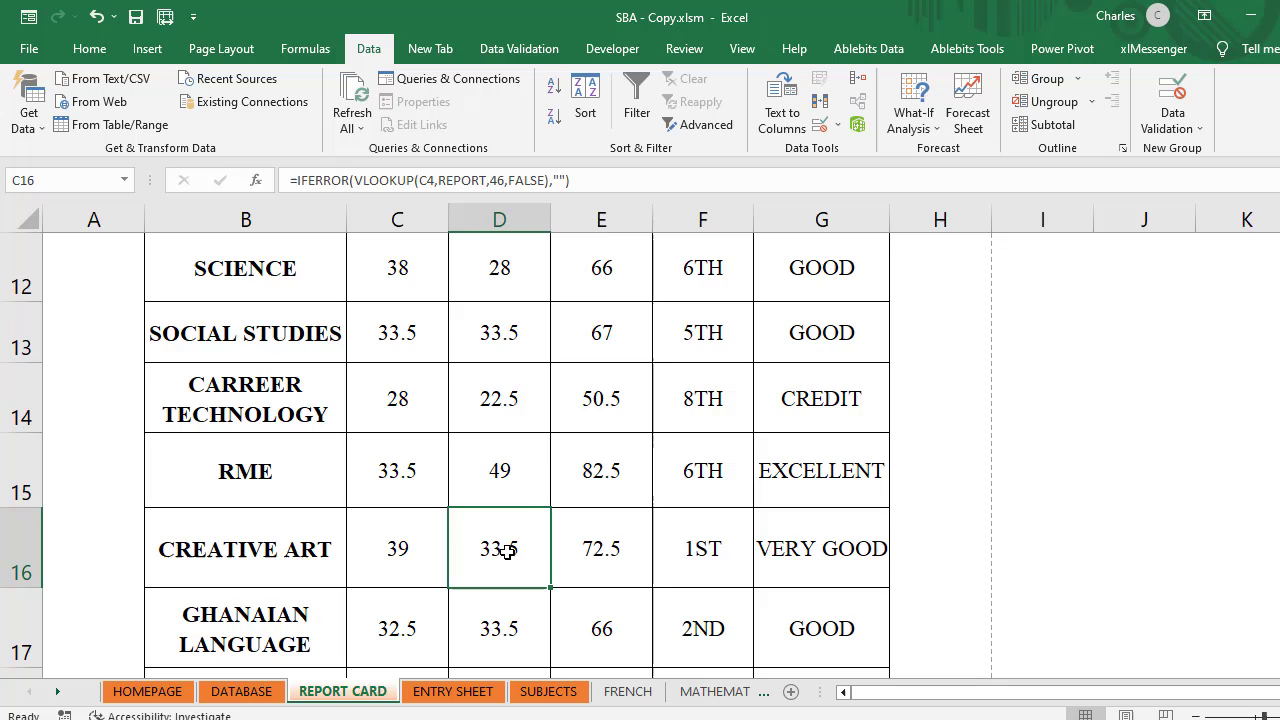
click(625, 545)
click(705, 546)
click(848, 545)
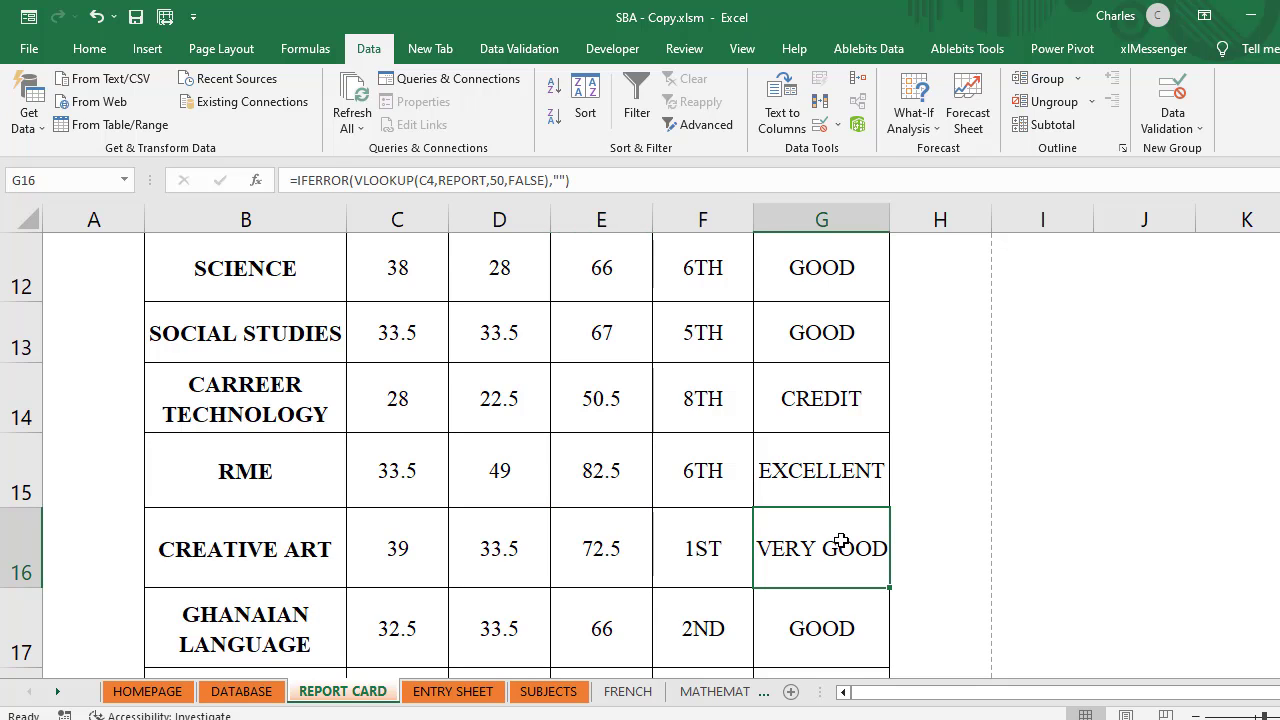
click(397, 640)
click(505, 637)
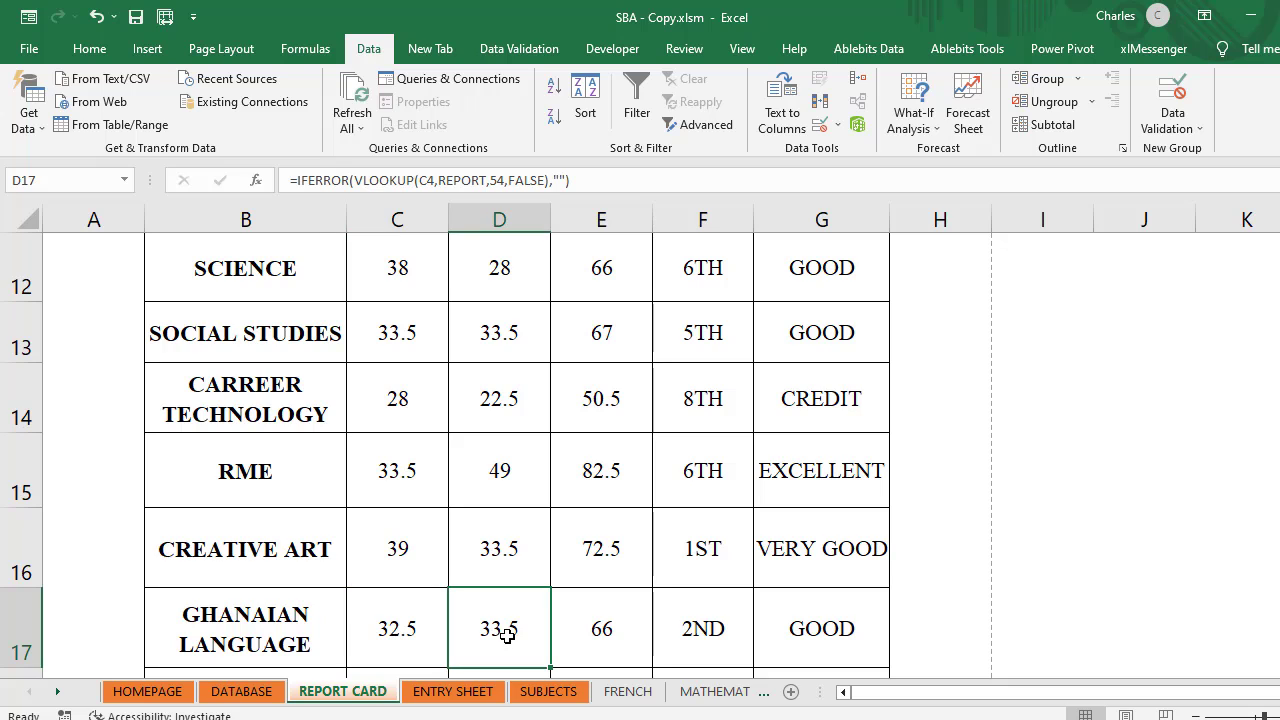
click(647, 630)
click(718, 628)
click(797, 638)
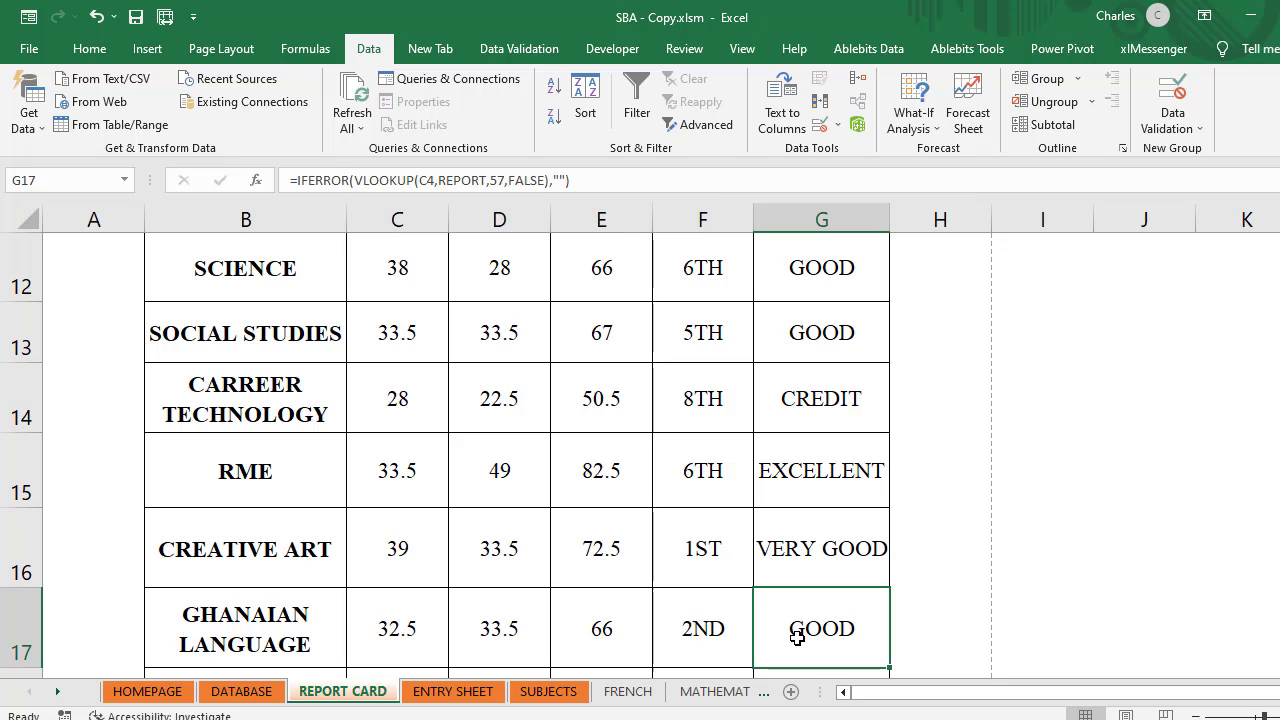
Step: Review the lookup formulas in the Computing row, from class score through remarks, comparing their column index with the Ghanaian Language remark
scroll(571, 598, down, 1)
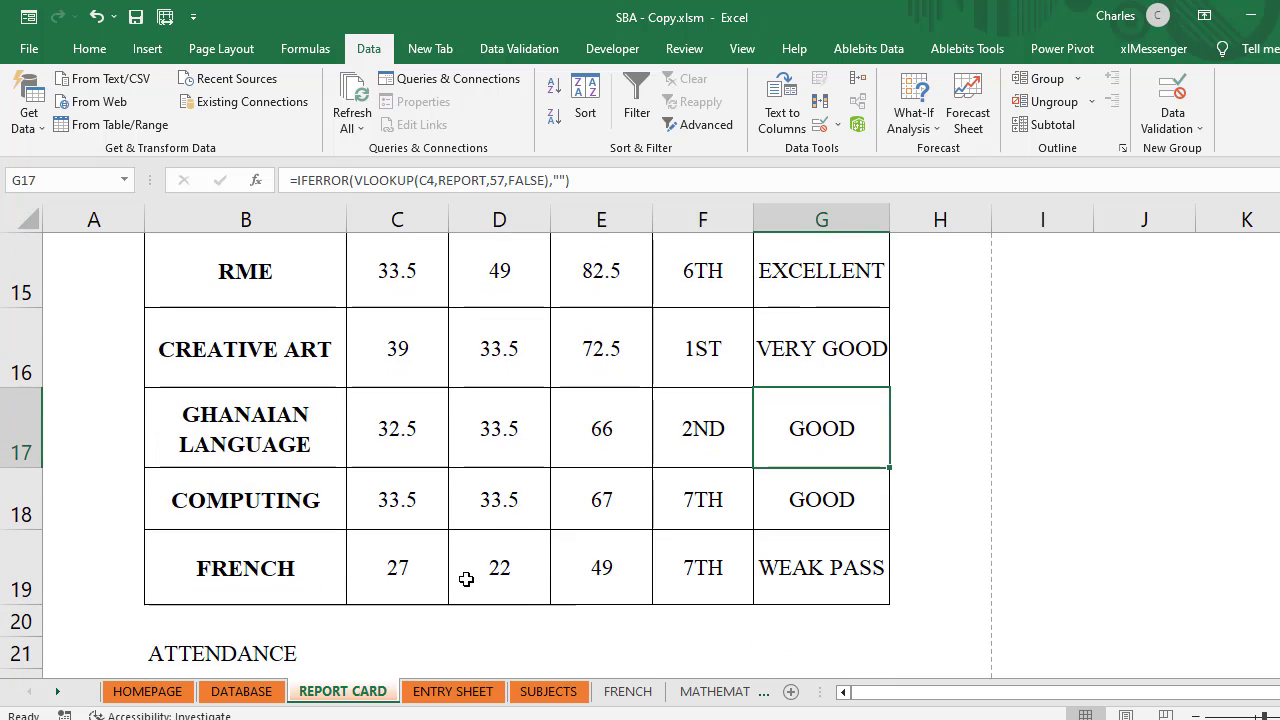
click(427, 579)
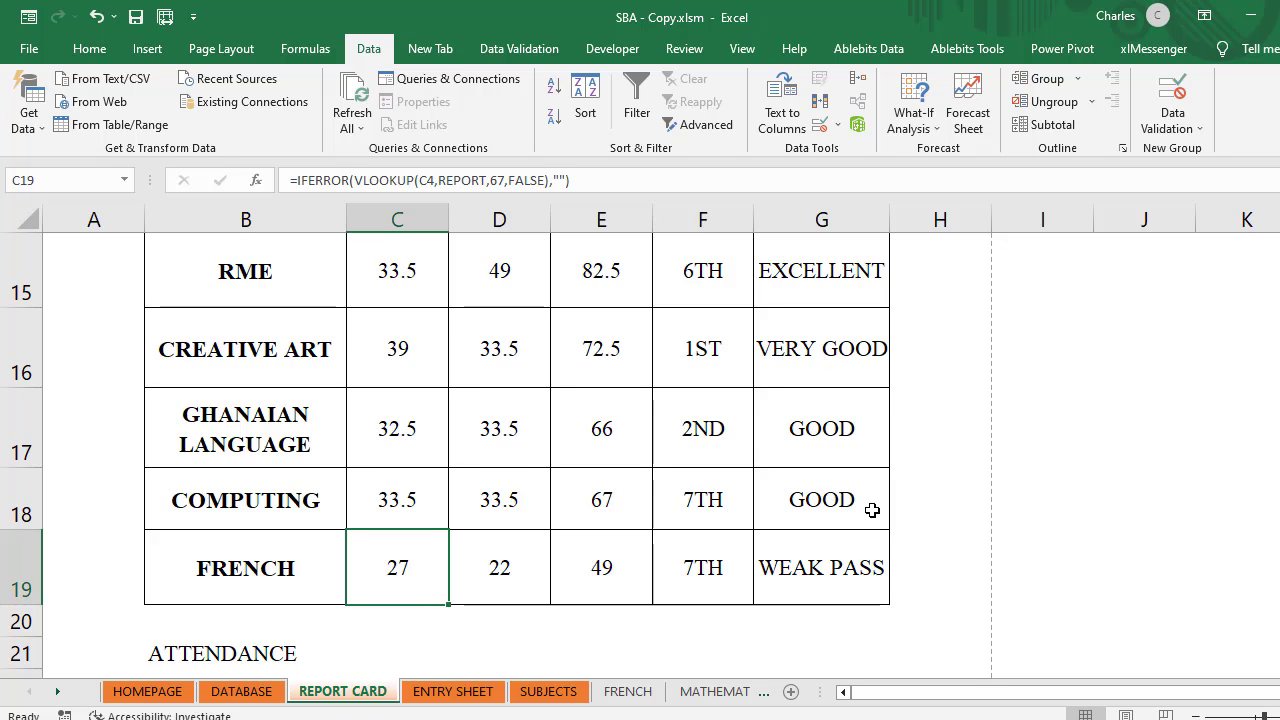
click(807, 507)
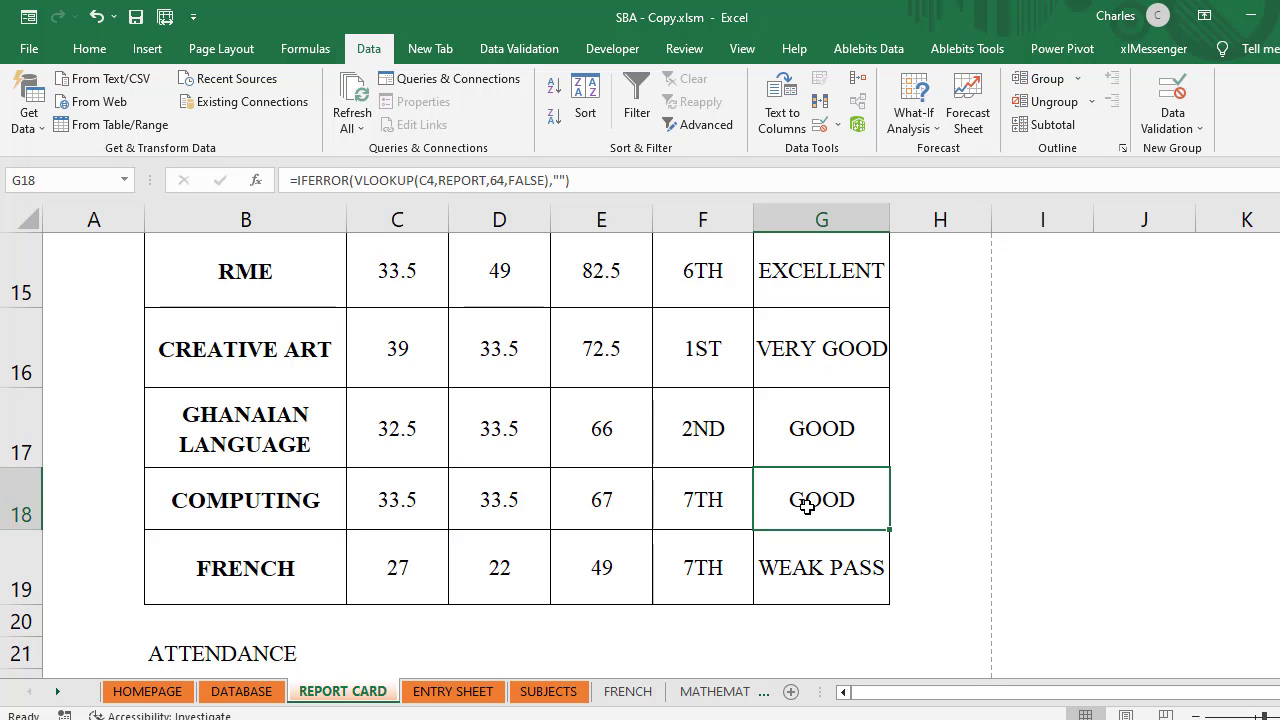
click(797, 440)
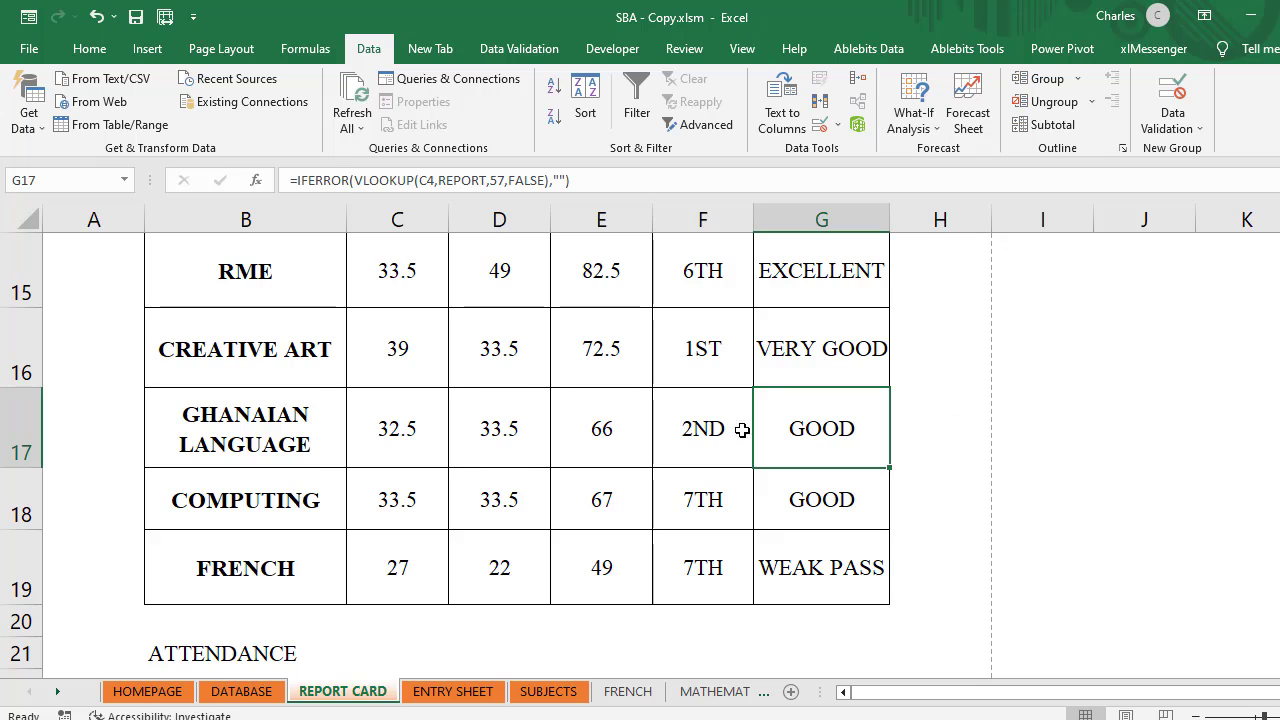
click(398, 507)
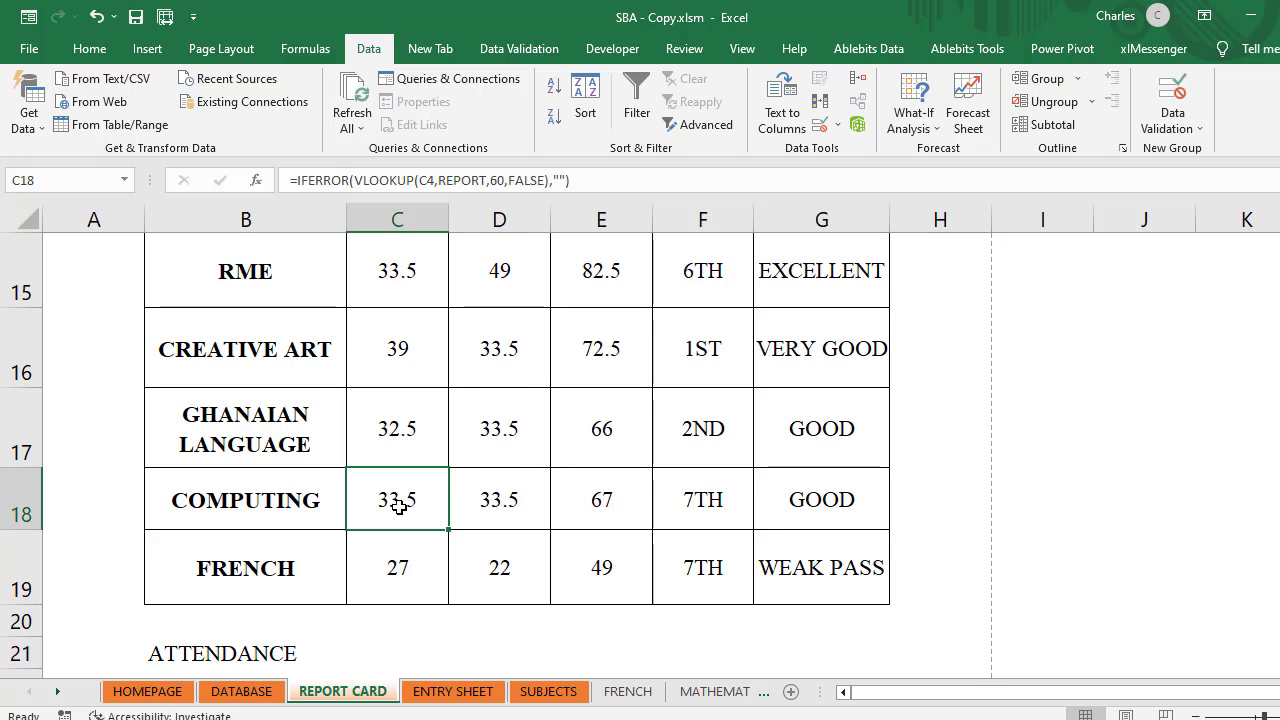
click(498, 499)
click(650, 499)
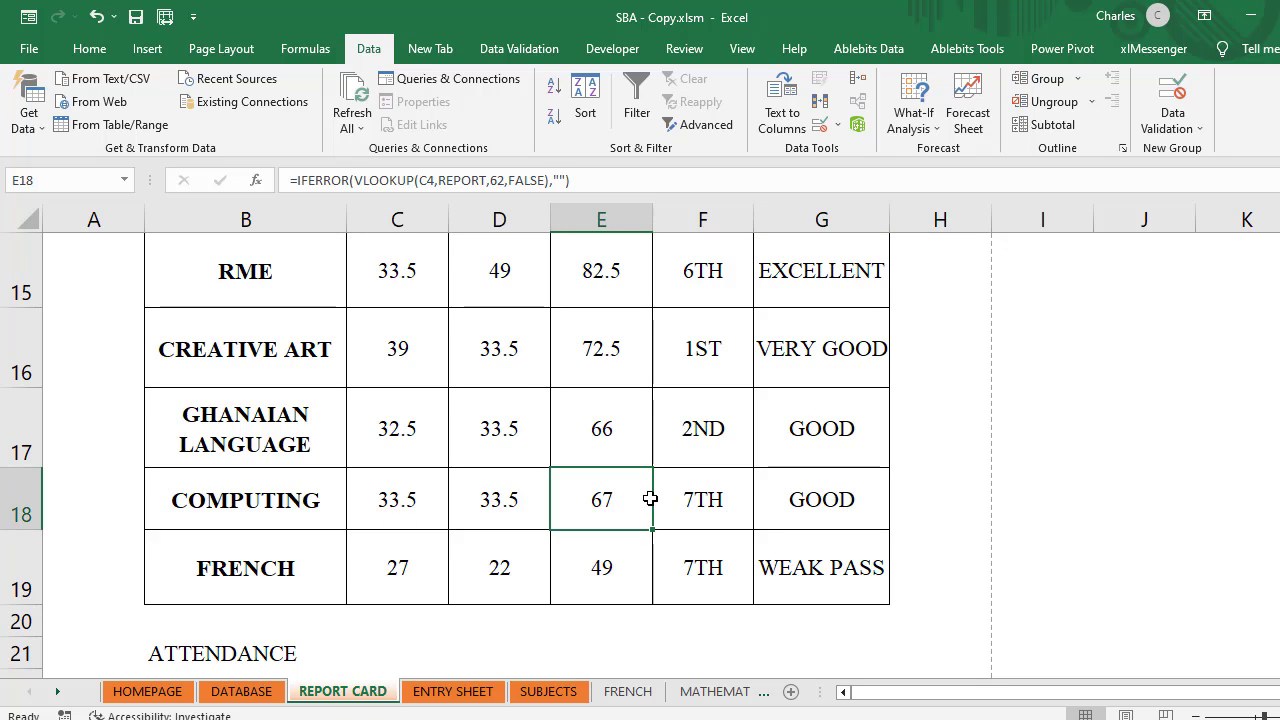
click(708, 496)
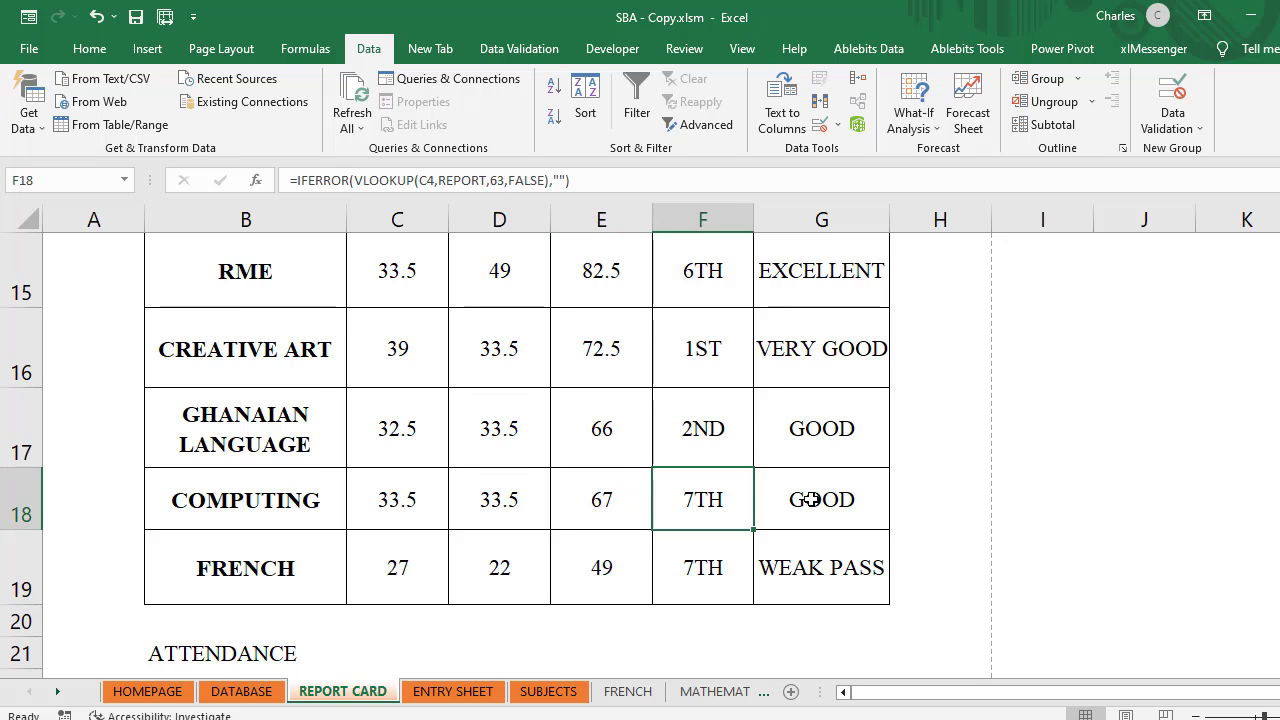
click(810, 500)
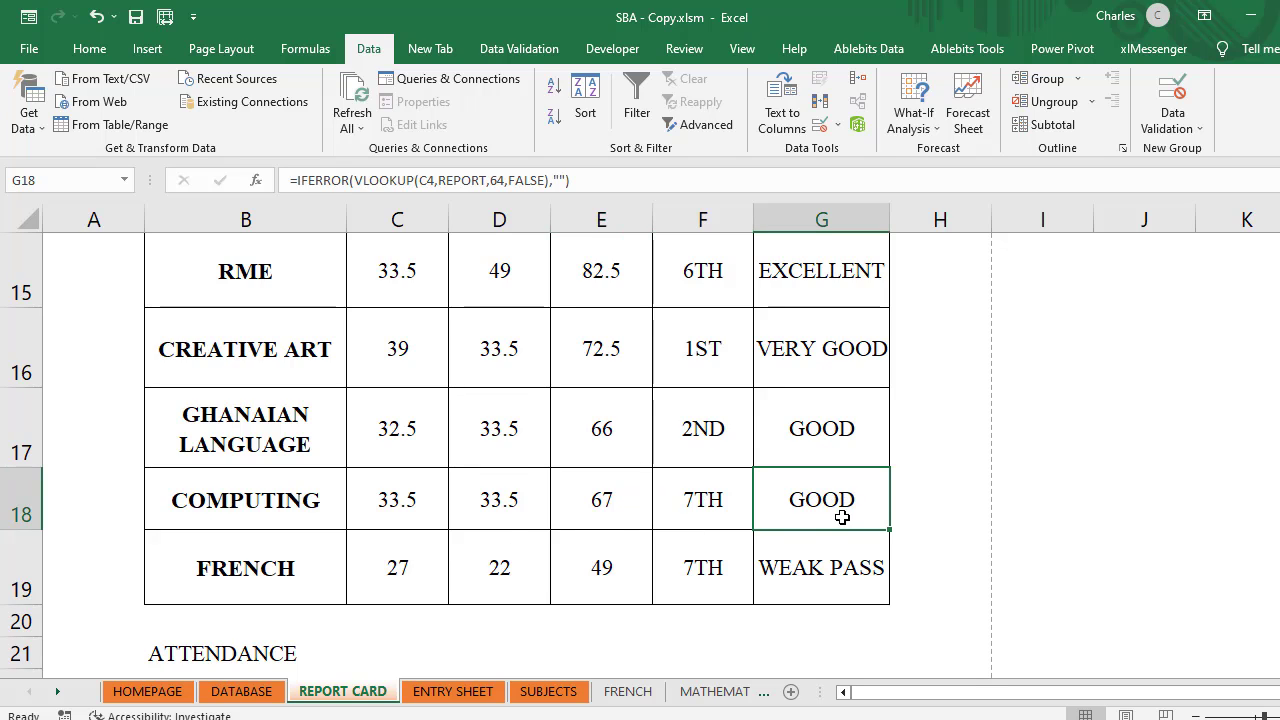
Step: Inspect the lookup formulas for the French row's class score, exams score, total score, position and remarks
click(372, 567)
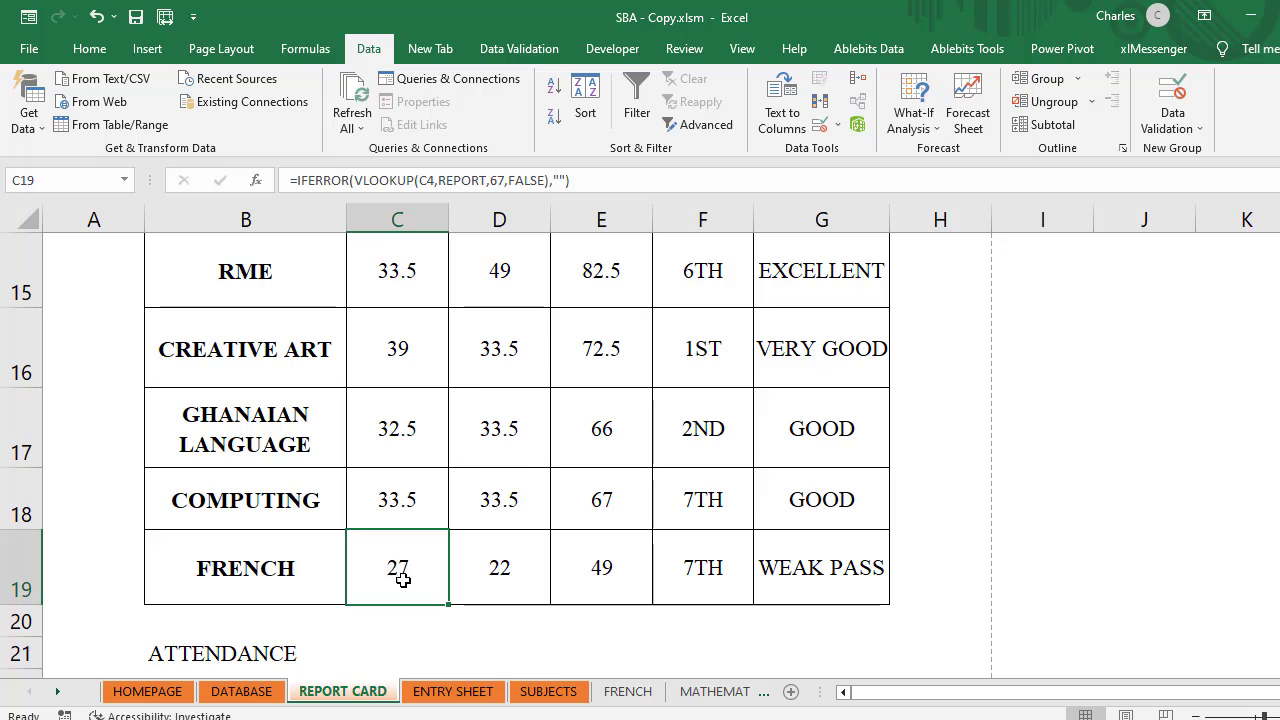
click(540, 589)
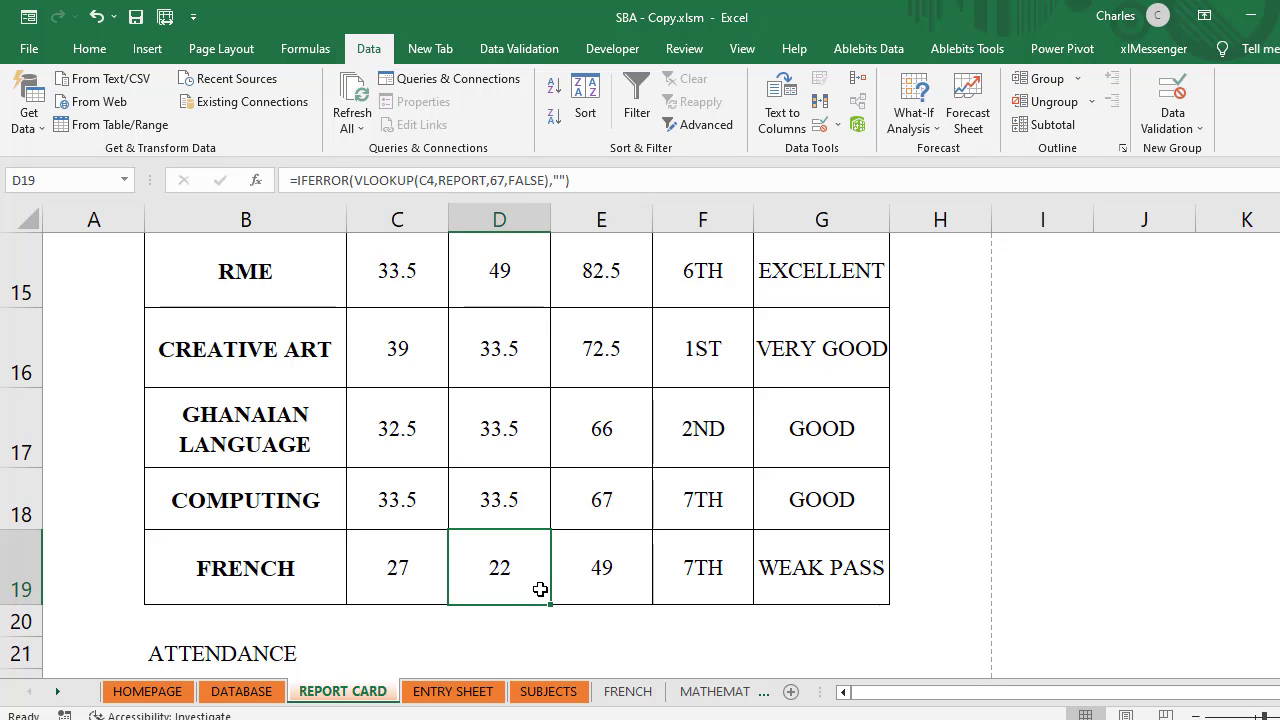
click(614, 578)
click(720, 568)
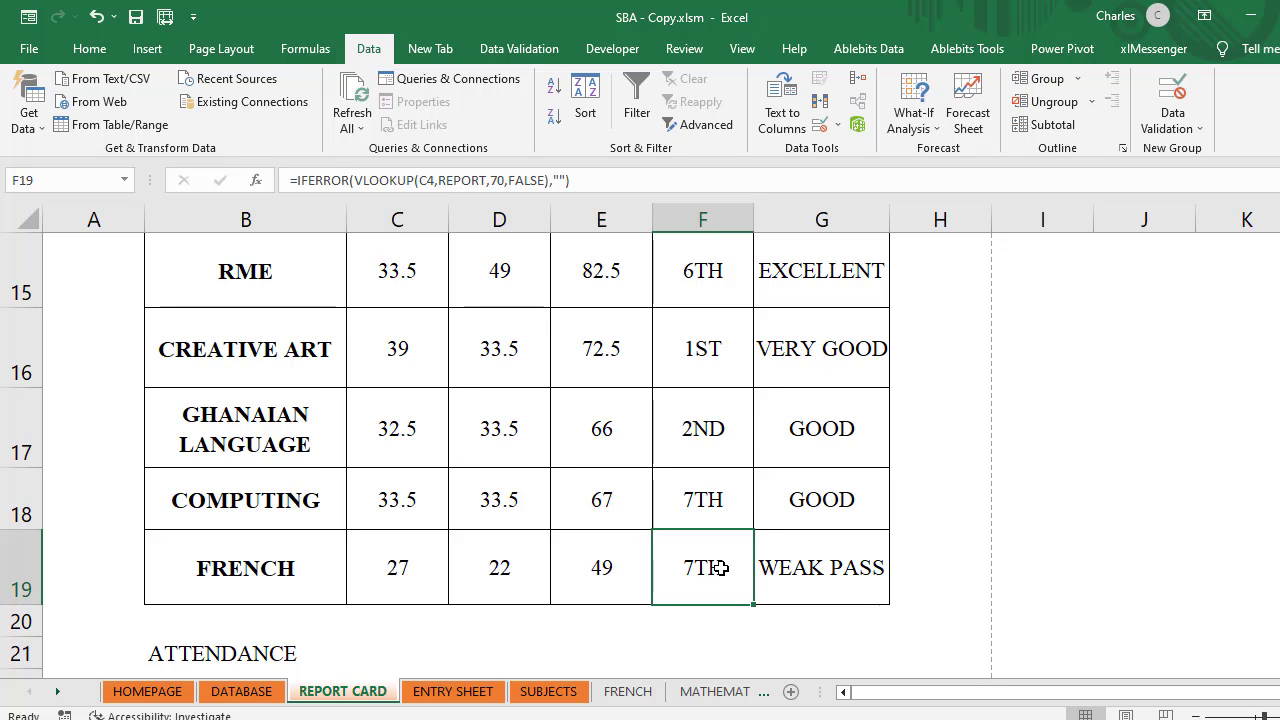
click(834, 561)
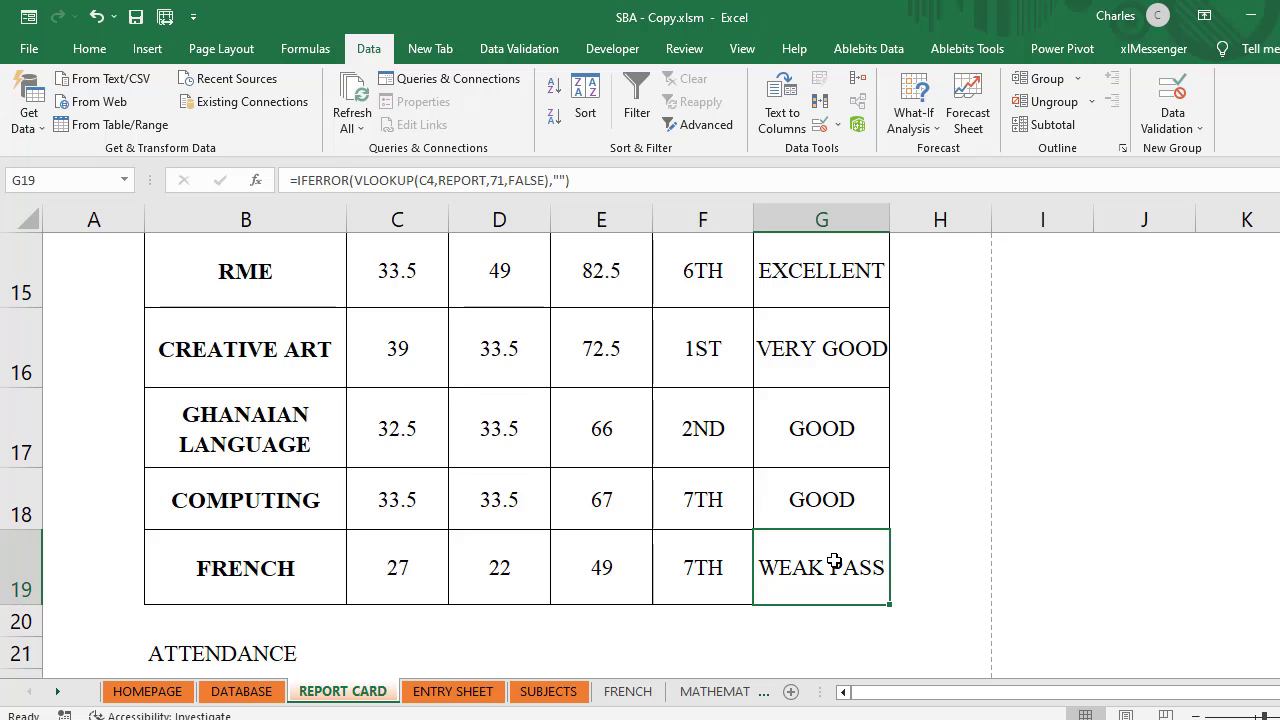
click(725, 571)
click(808, 570)
Step: Collapse the ribbon to give the report card more room, keeping the formula bar at its single-line height
scroll(564, 519, up, 5)
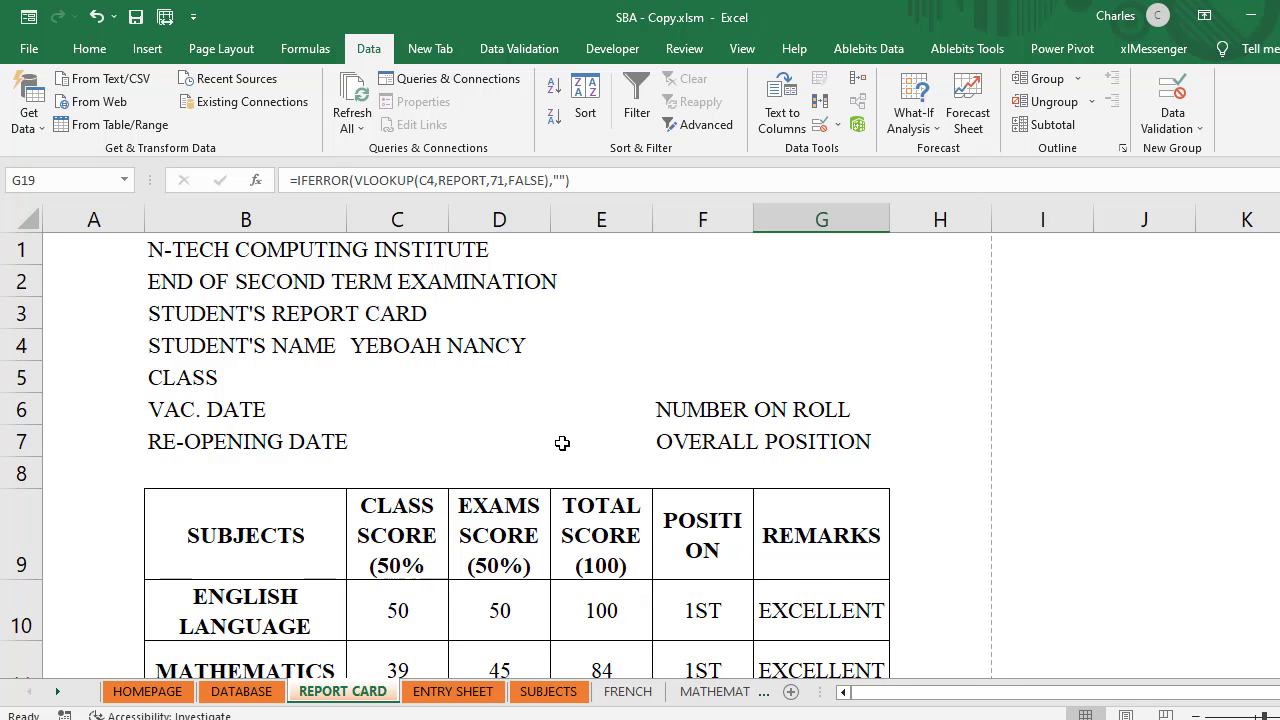
scroll(562, 442, down, 1)
scroll(562, 443, down, 1)
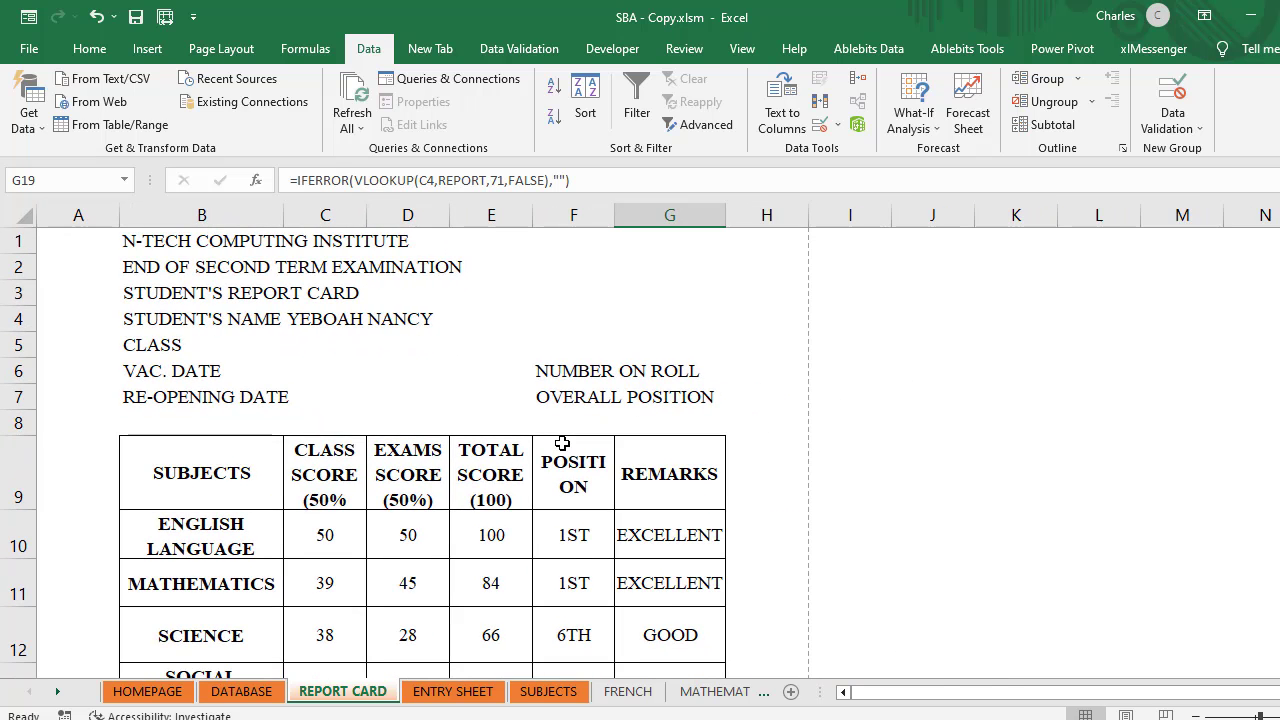
scroll(447, 395, down, 2)
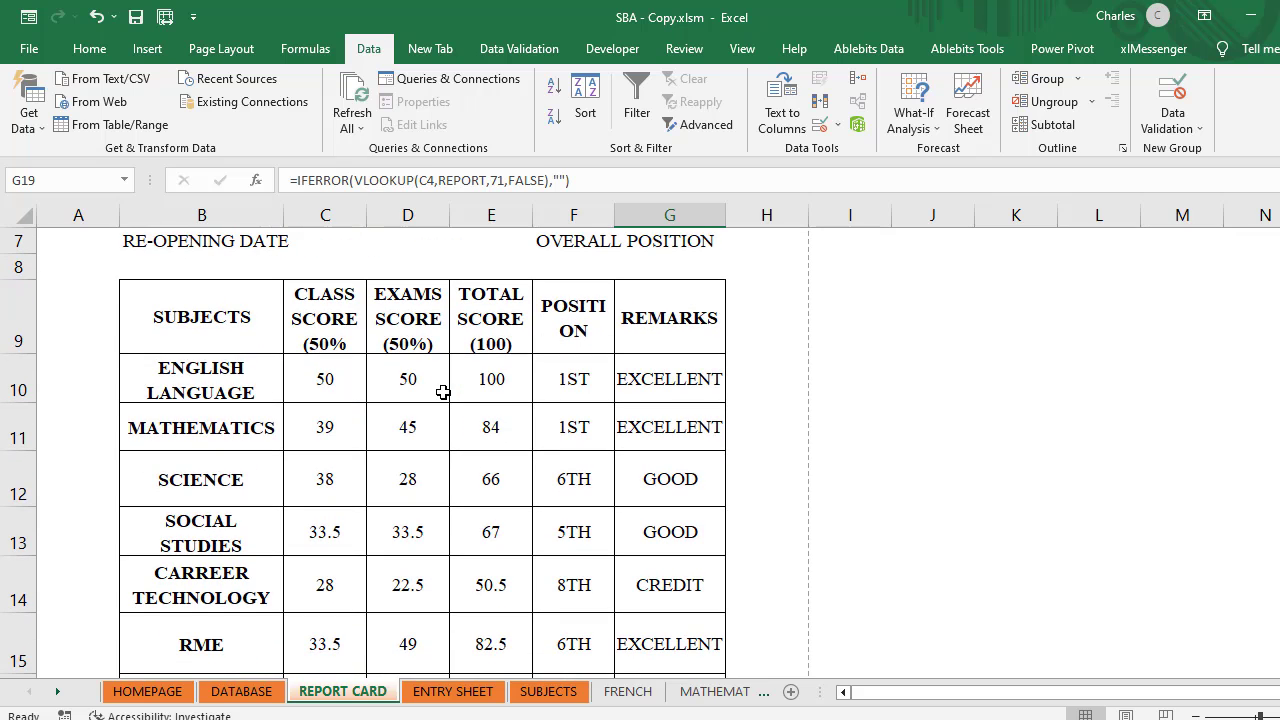
scroll(443, 393, up, 1)
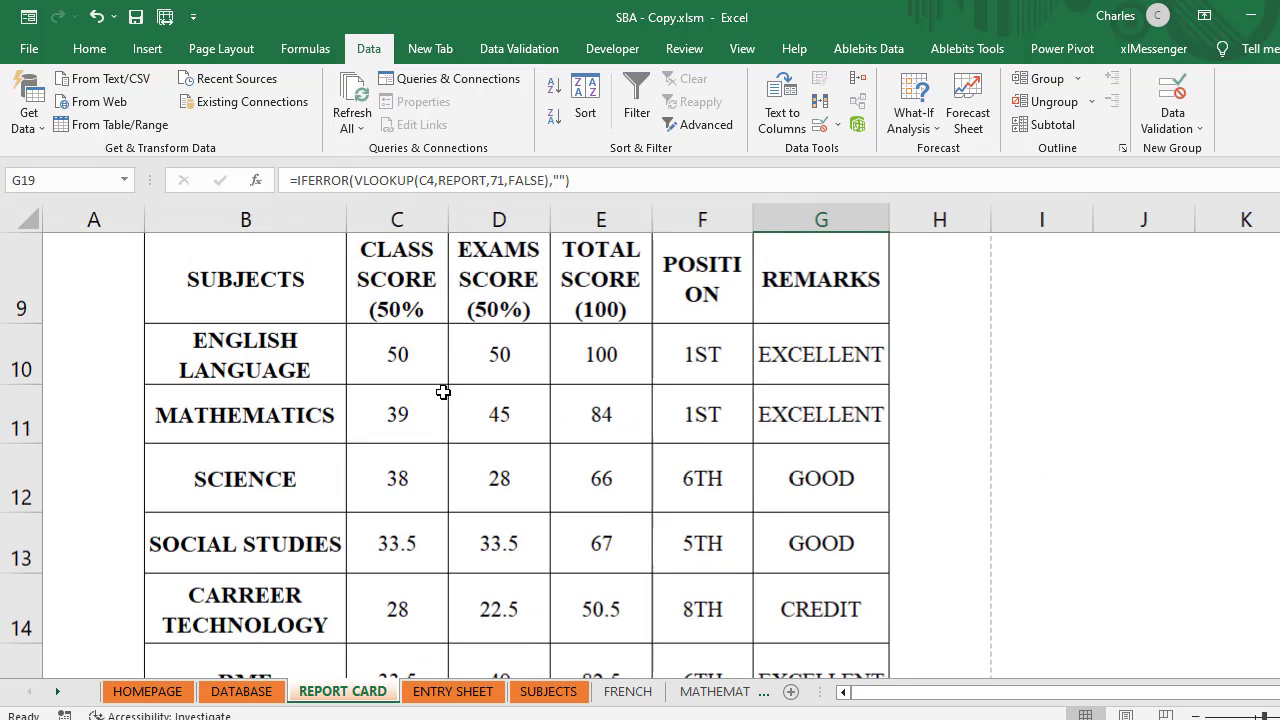
scroll(443, 392, up, 3)
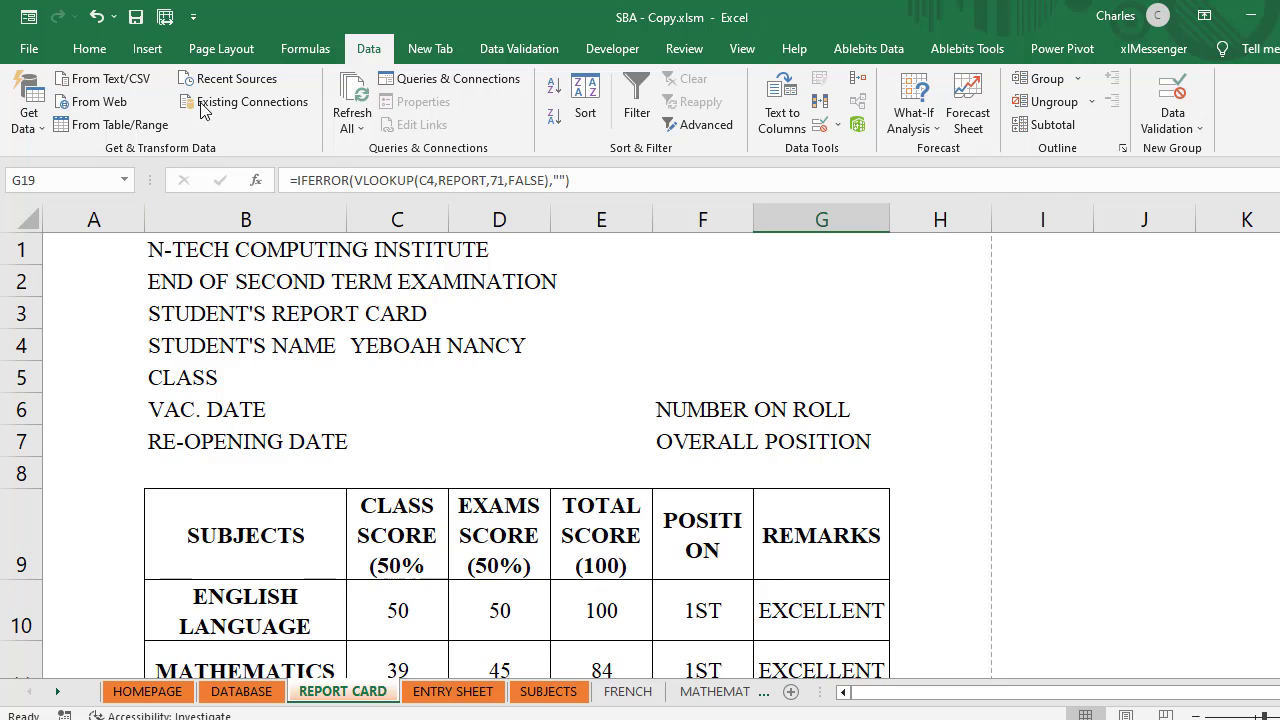
right_click(212, 60)
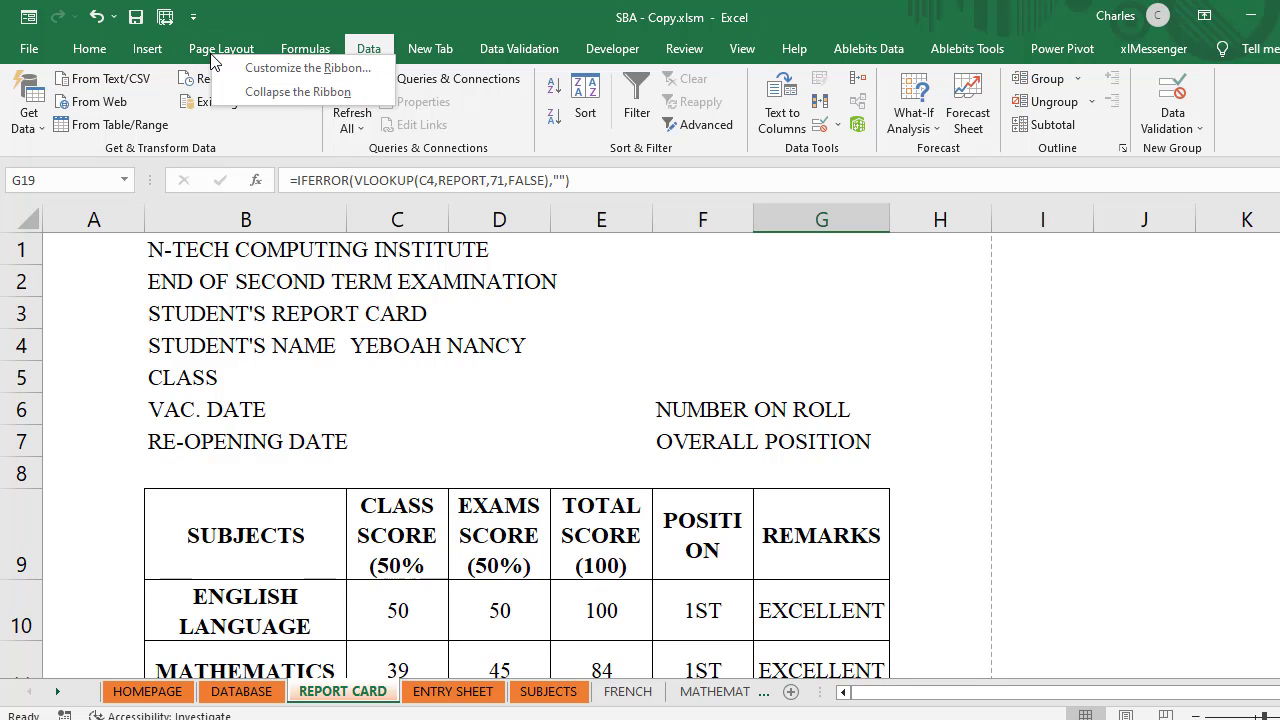
click(229, 92)
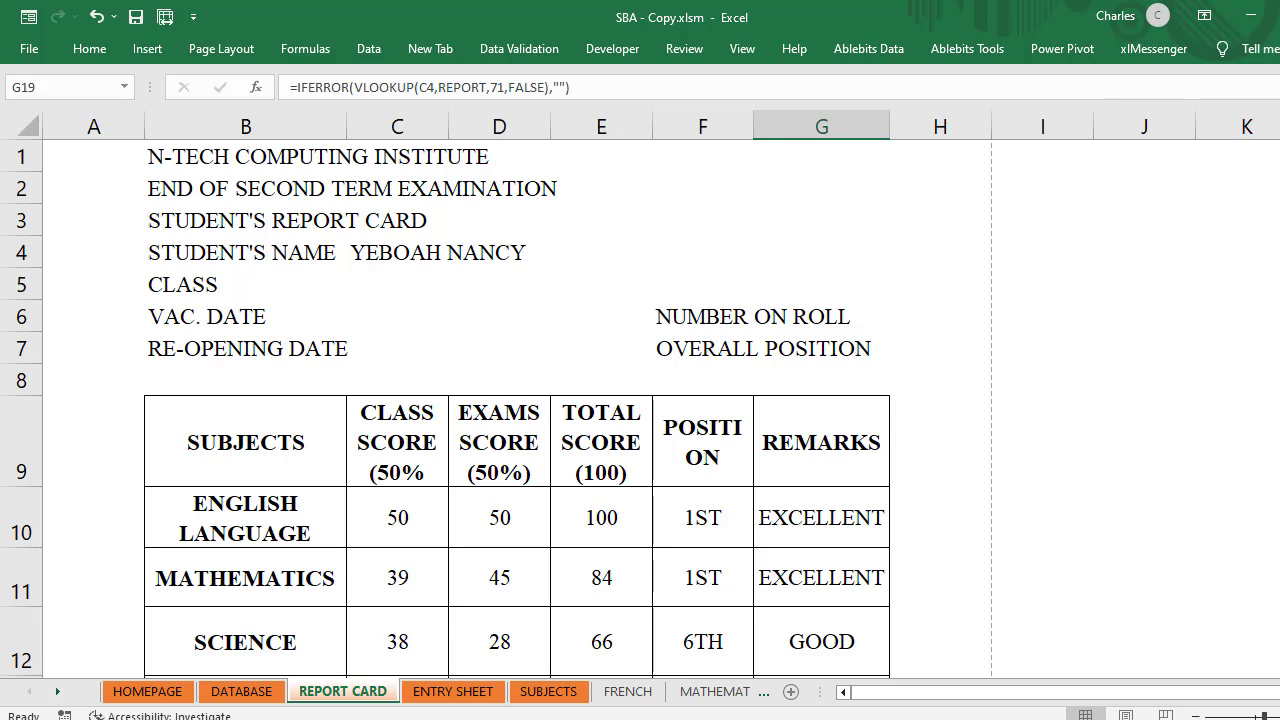
key(ctrl+shift+u)
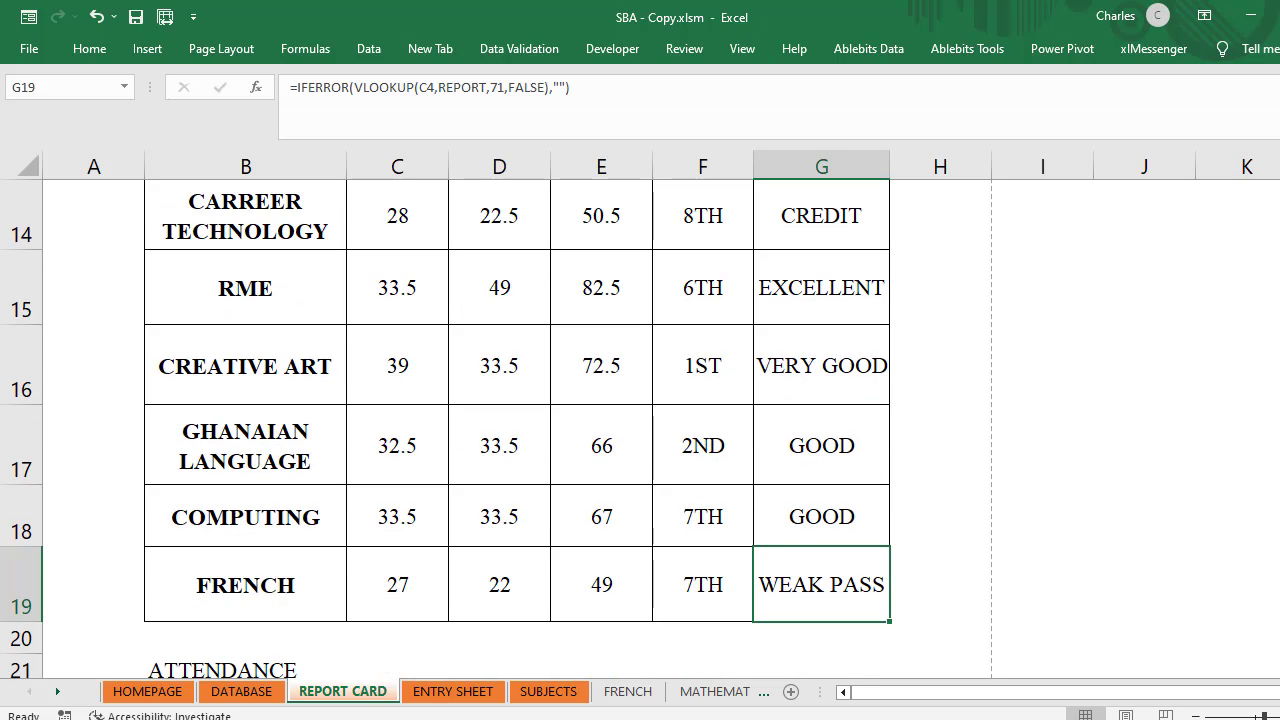
key(ctrl+shift+u)
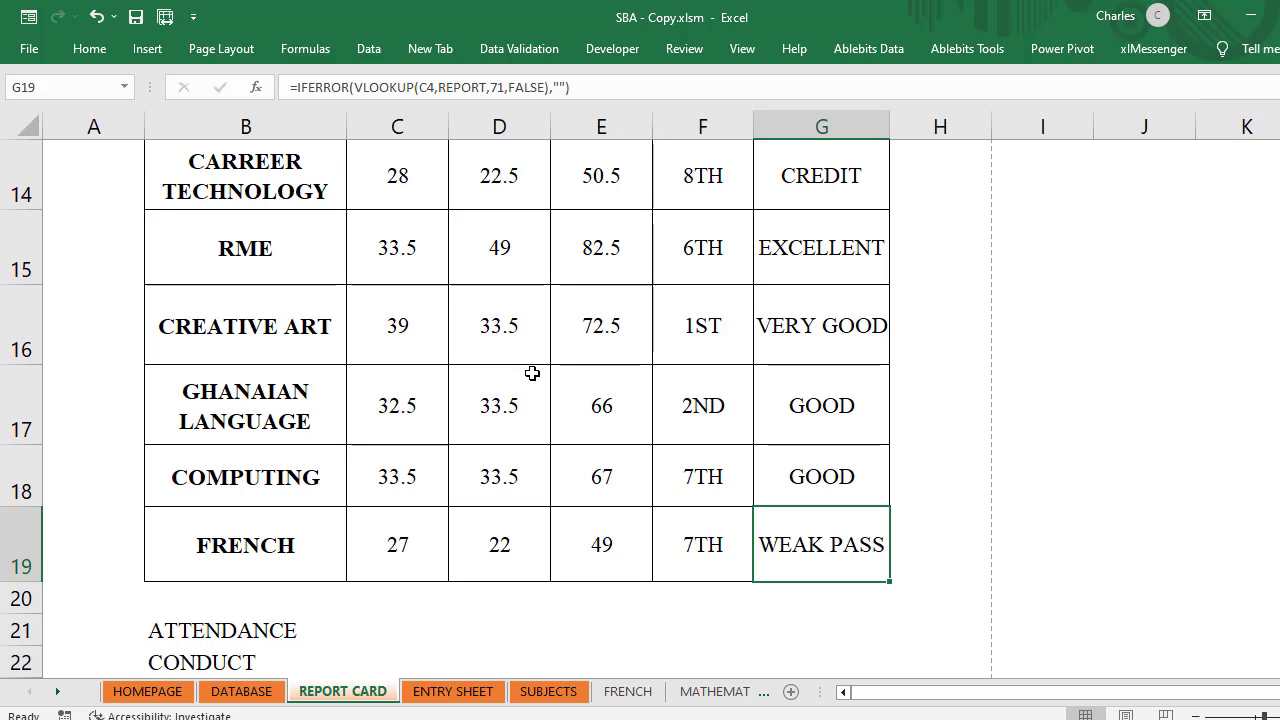
Step: Choose a different student in the STUDENT'S NAME cell C4 and check the scores, positions and remarks for all subjects
scroll(532, 373, up, 3)
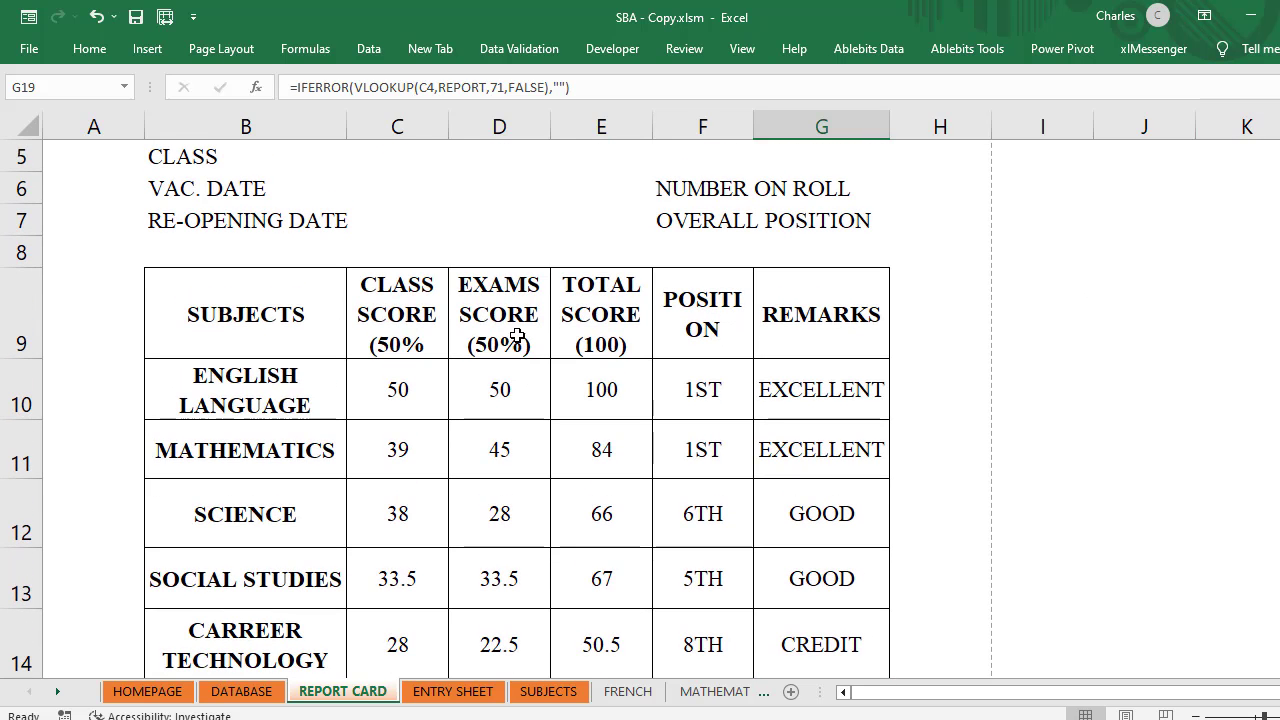
scroll(517, 336, down, 2)
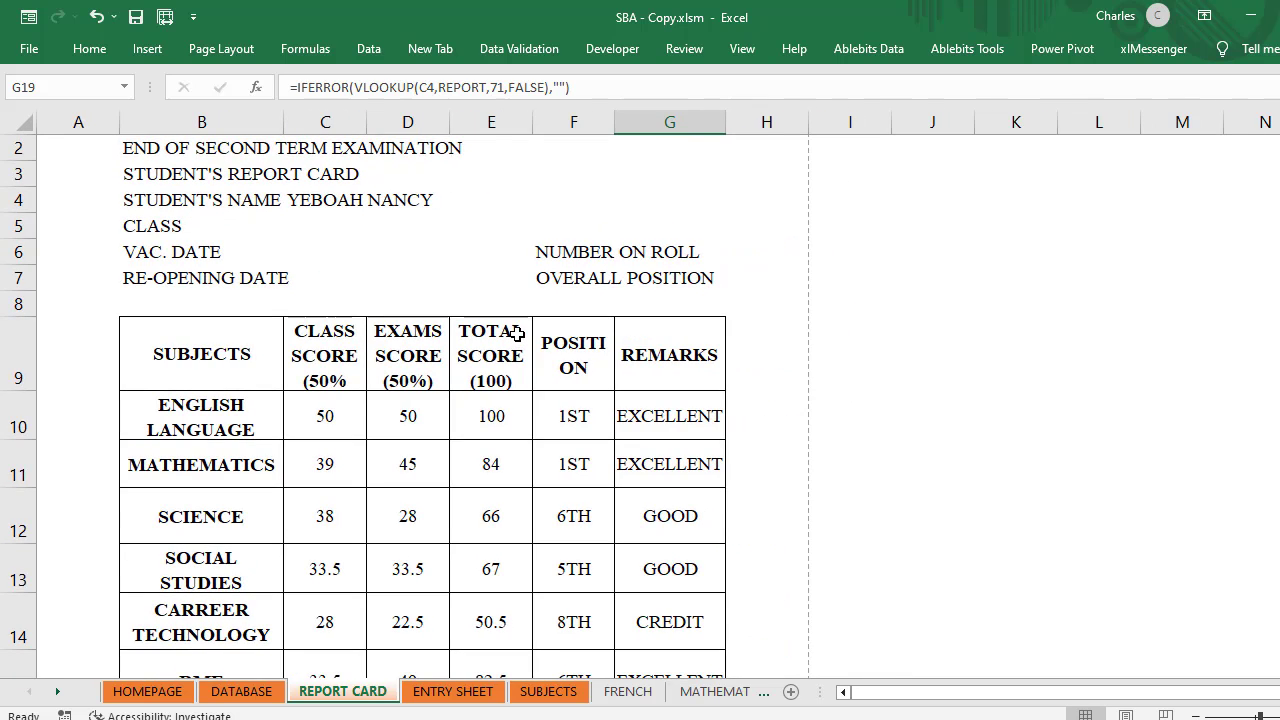
scroll(517, 336, down, 1)
click(305, 217)
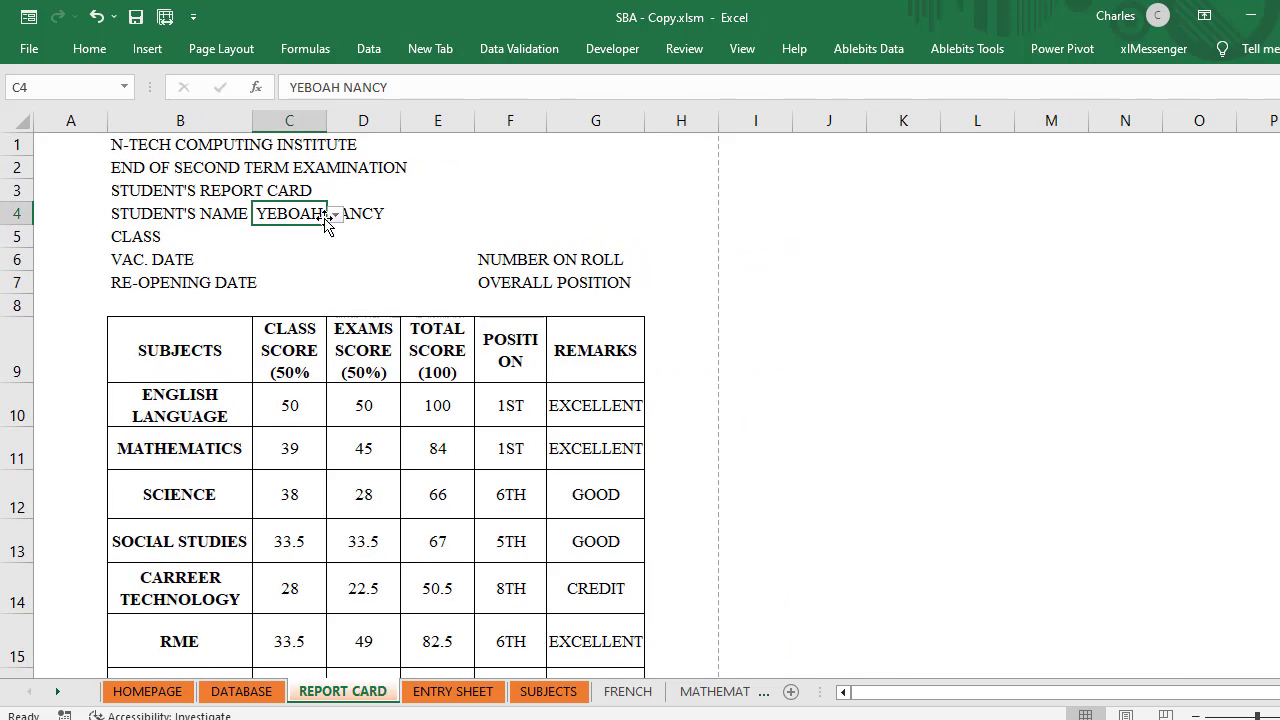
click(336, 215)
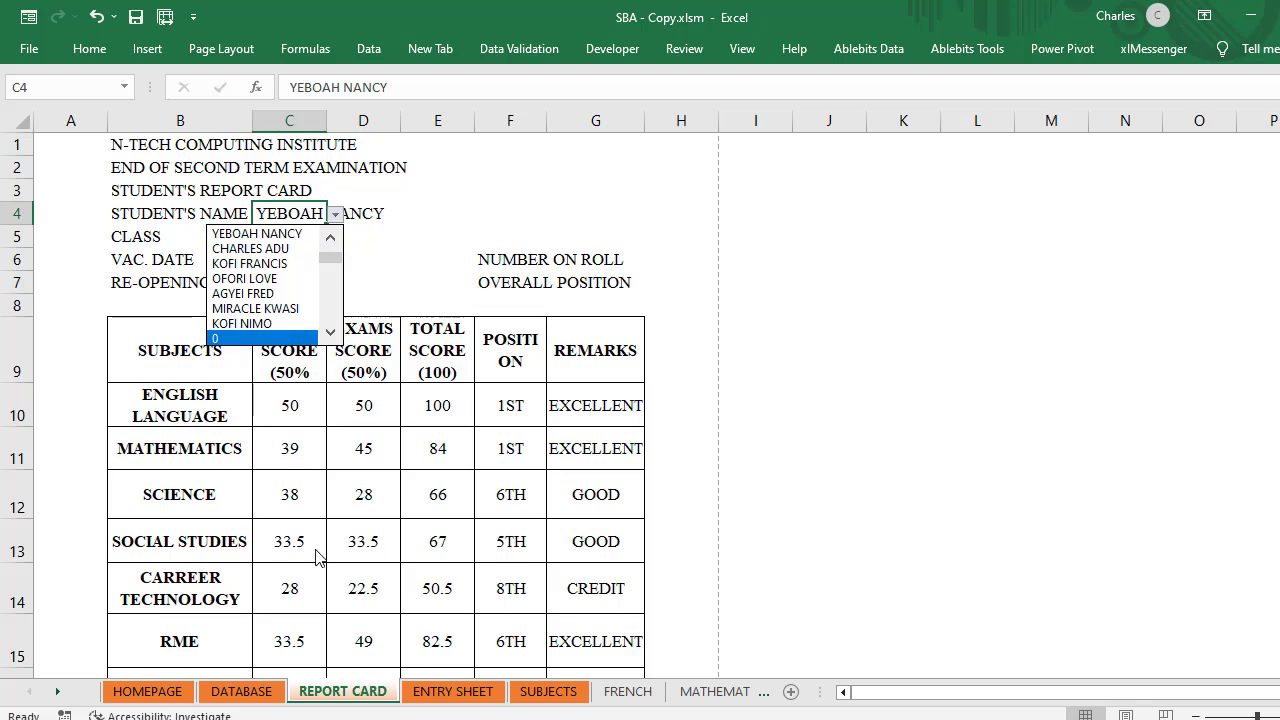
click(237, 294)
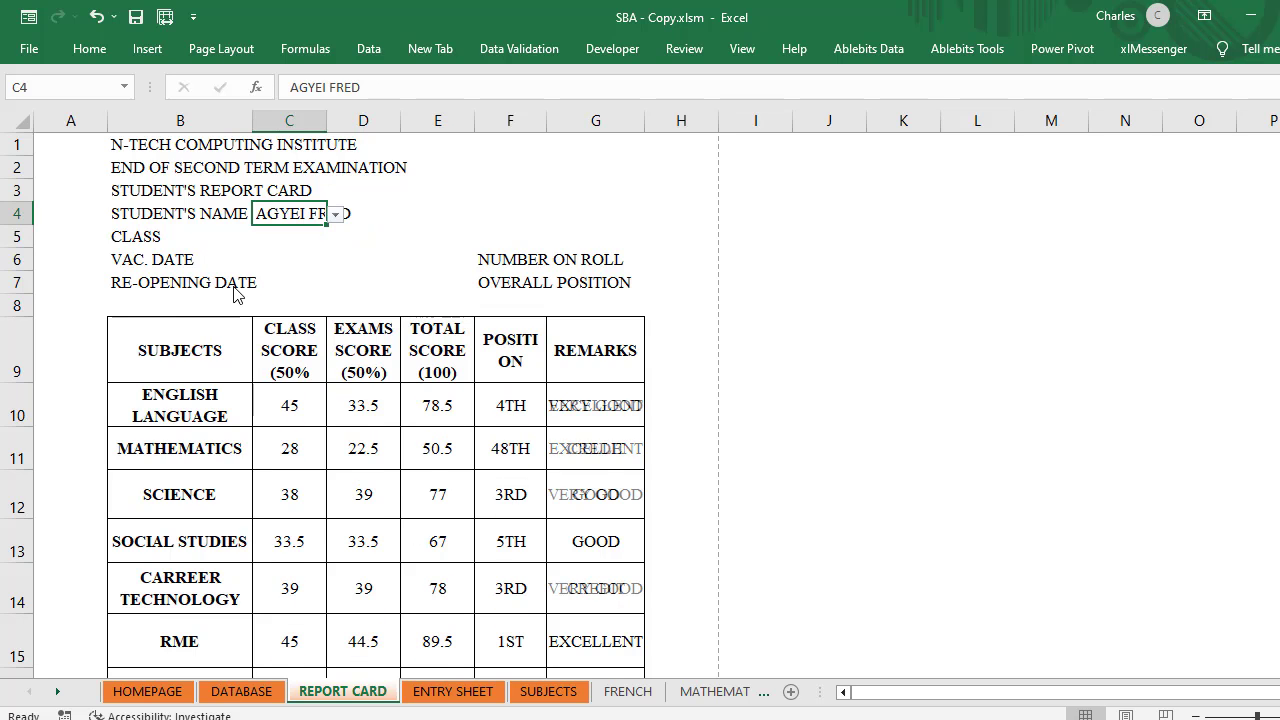
scroll(582, 405, down, 4)
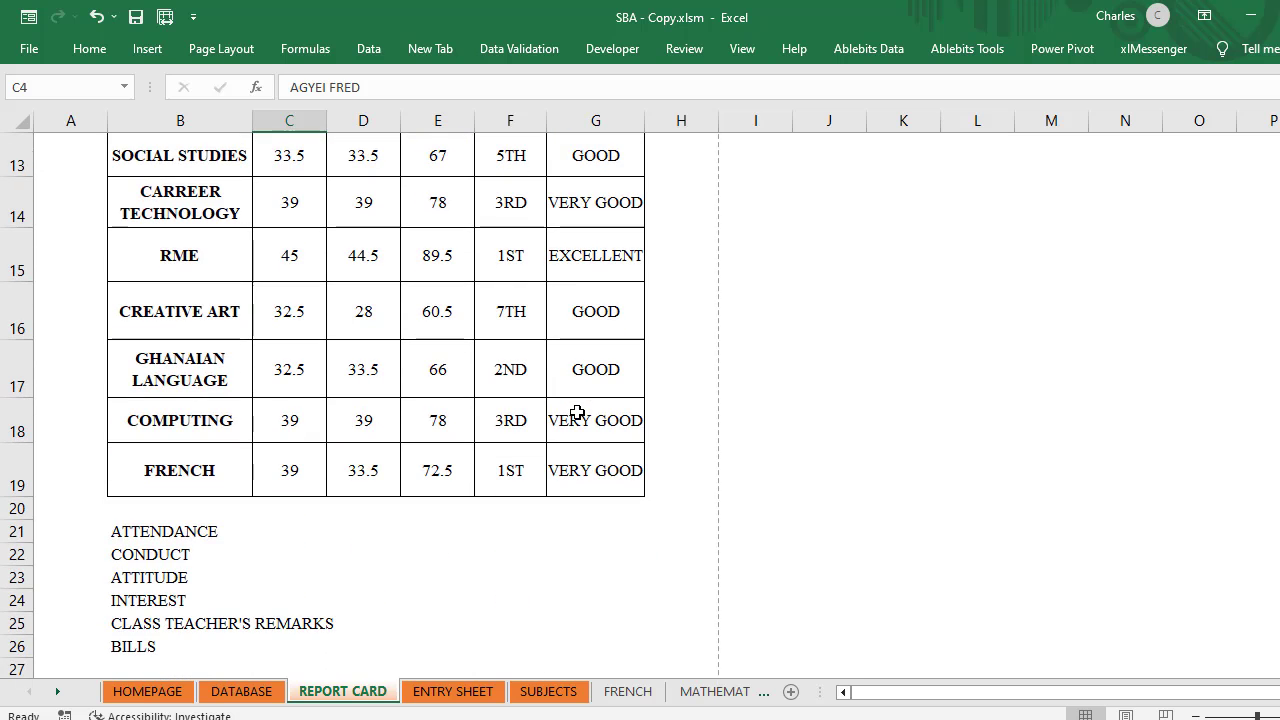
scroll(577, 412, up, 2)
scroll(580, 406, up, 3)
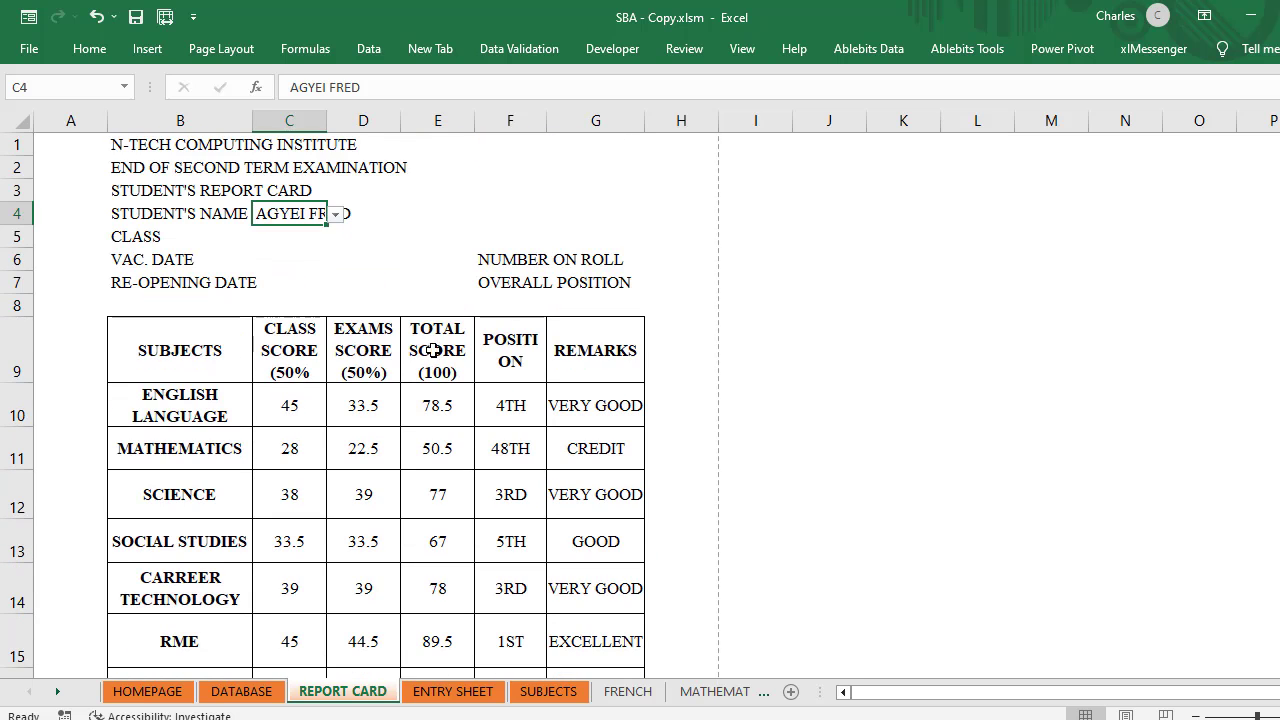
Step: Set the student name in C4 to a 0 placeholder entry, trying several such entries down the name list
click(336, 214)
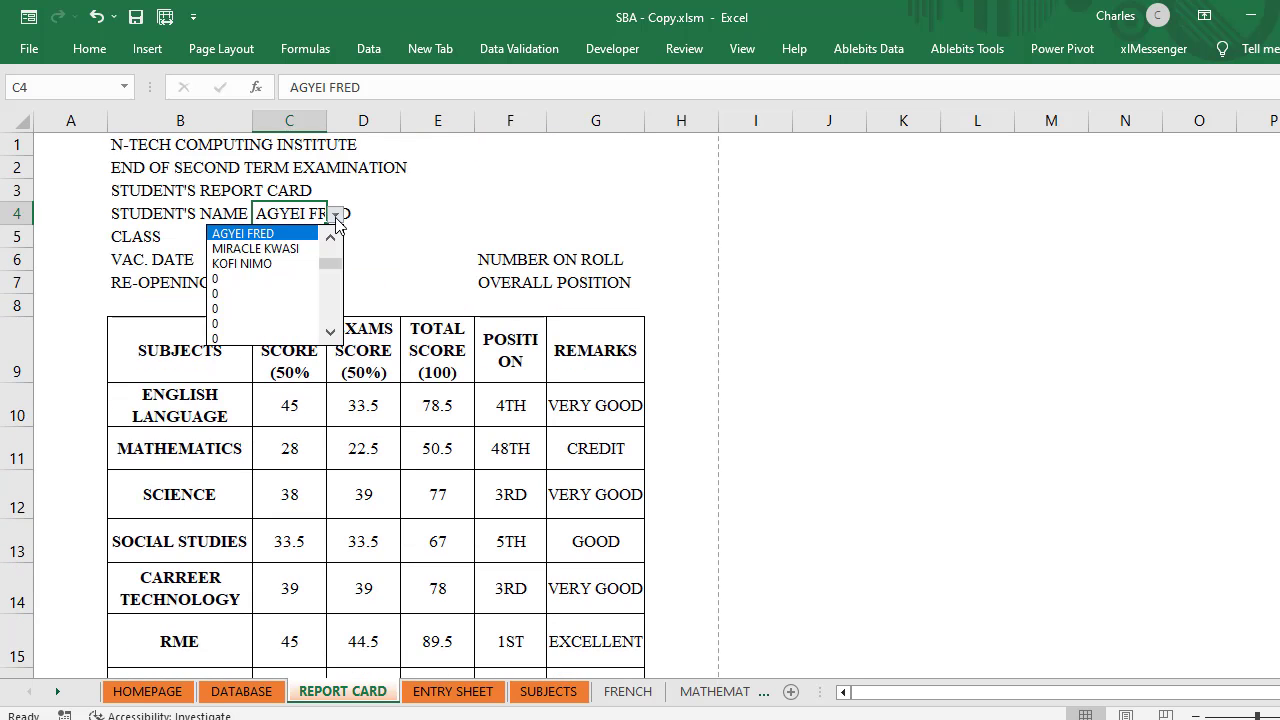
click(250, 308)
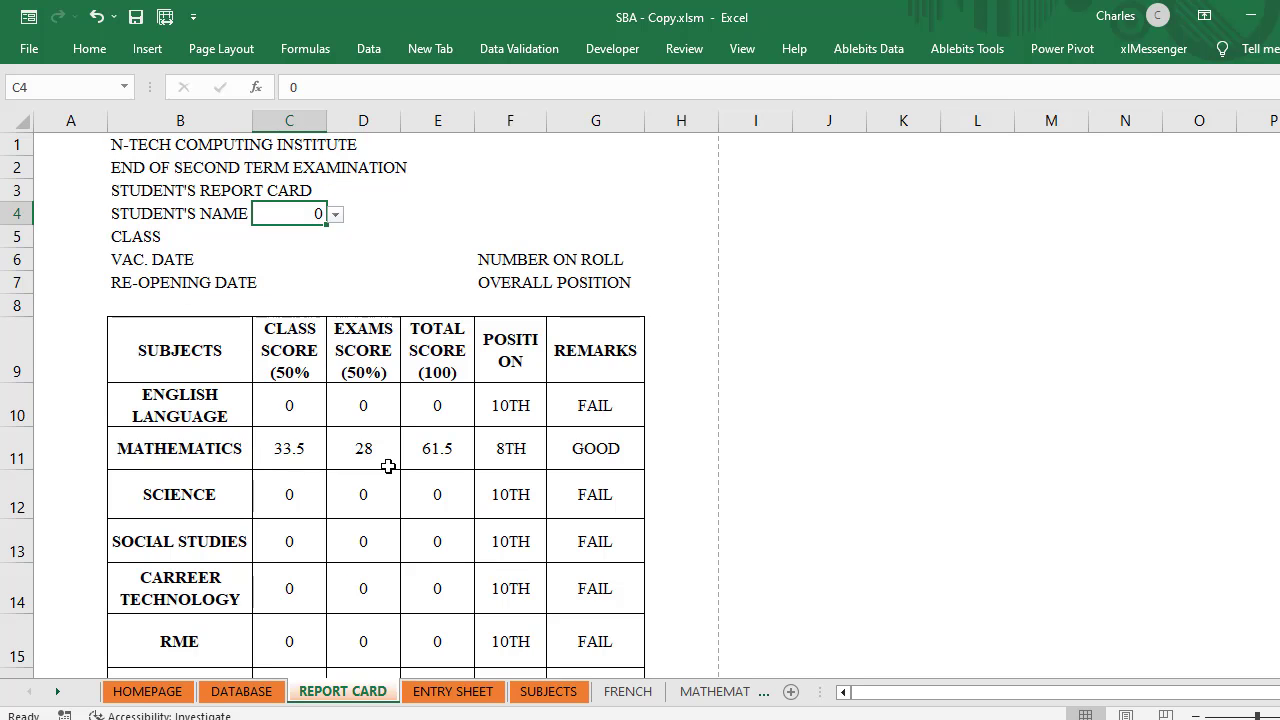
click(336, 215)
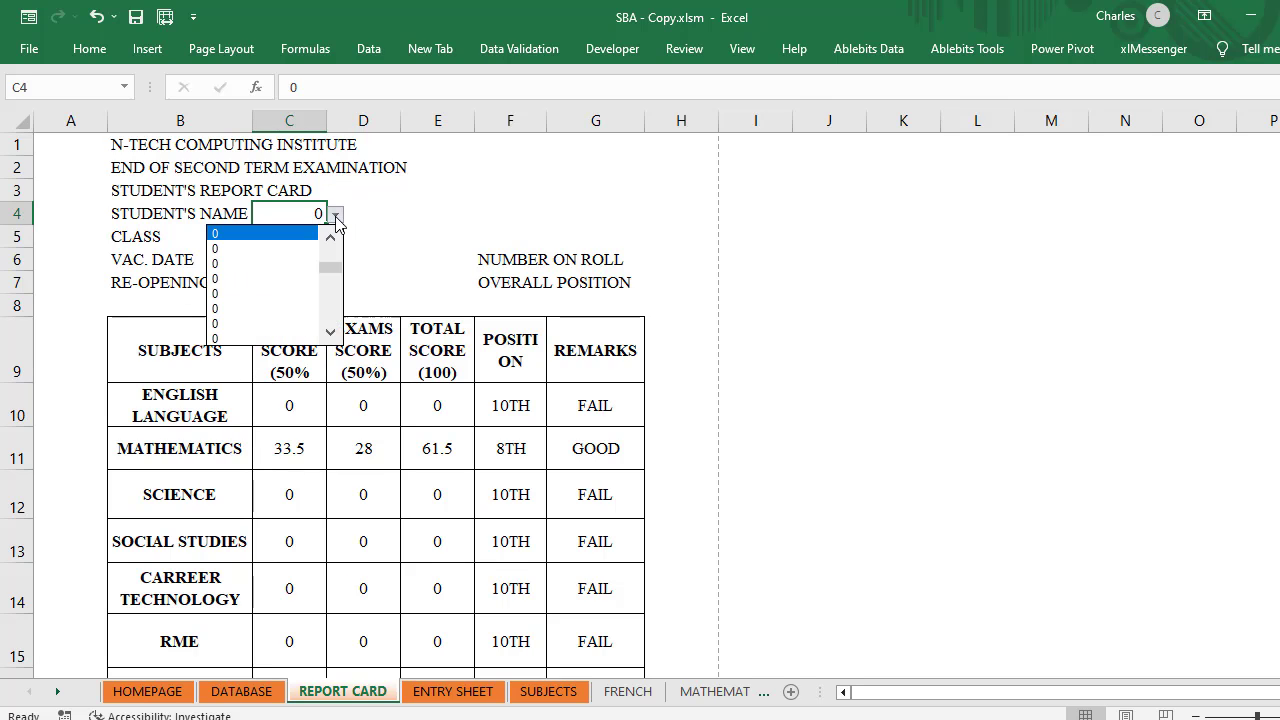
click(238, 324)
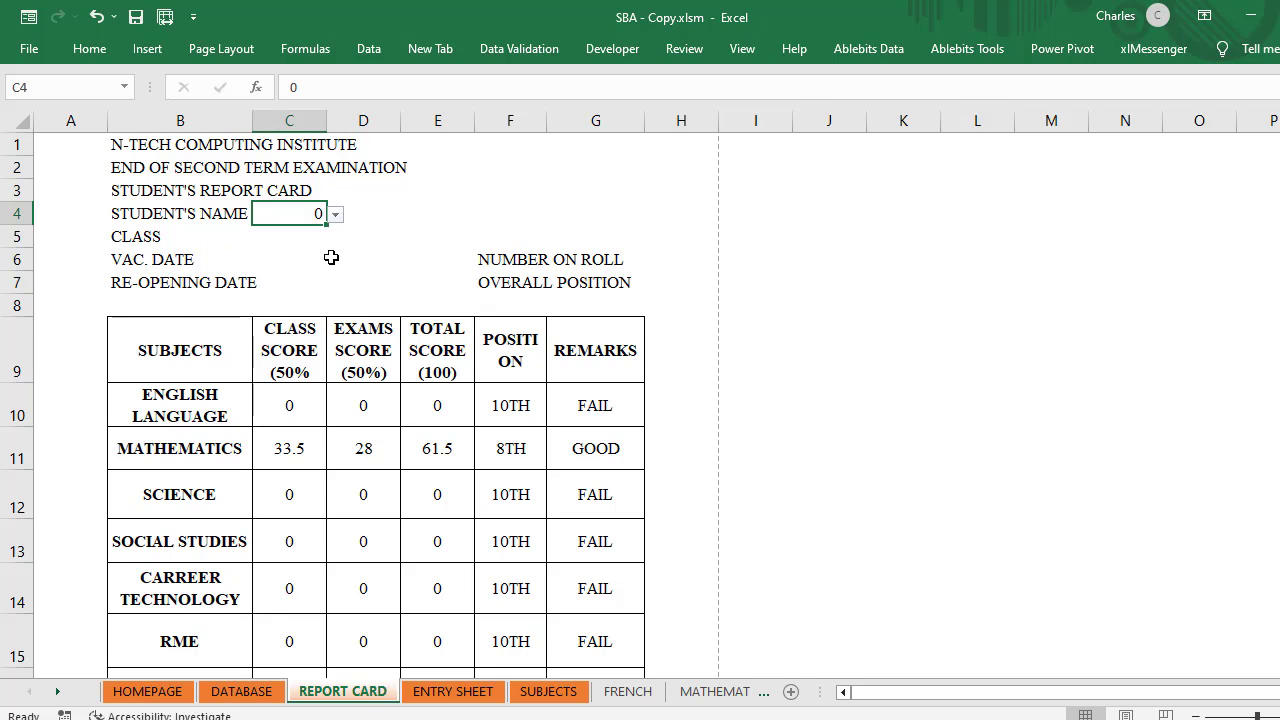
click(336, 215)
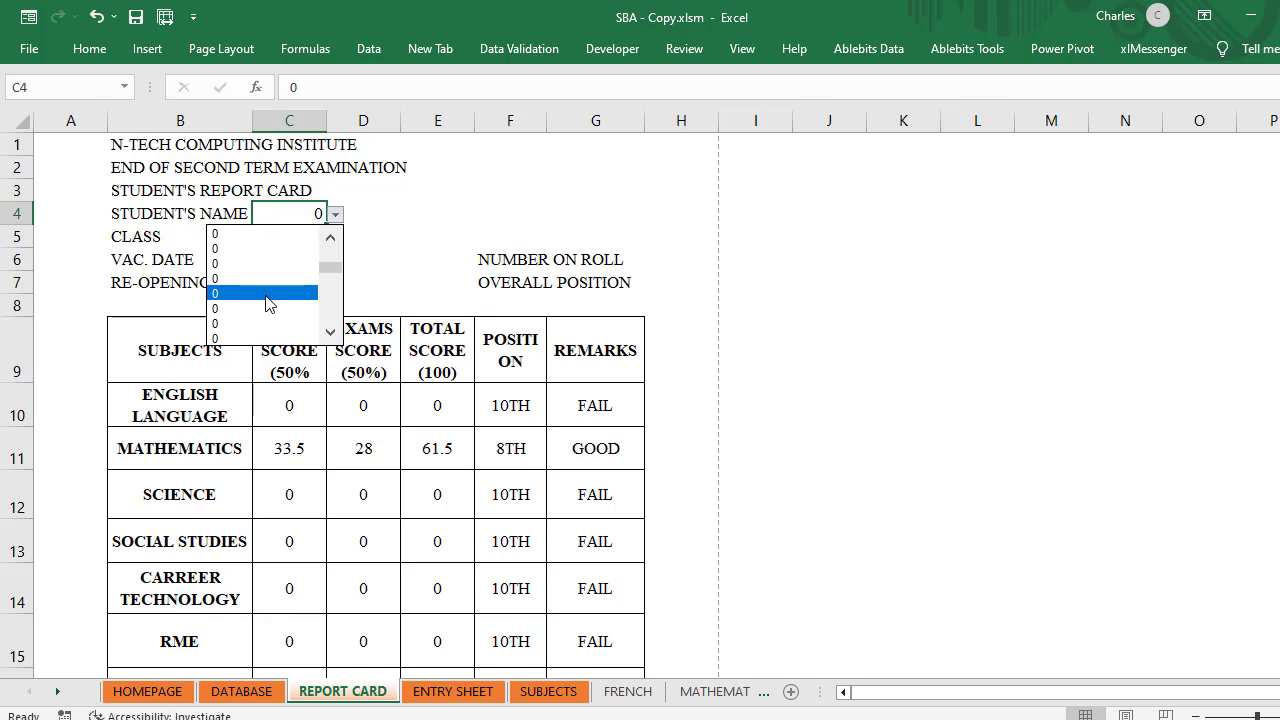
click(268, 304)
click(338, 218)
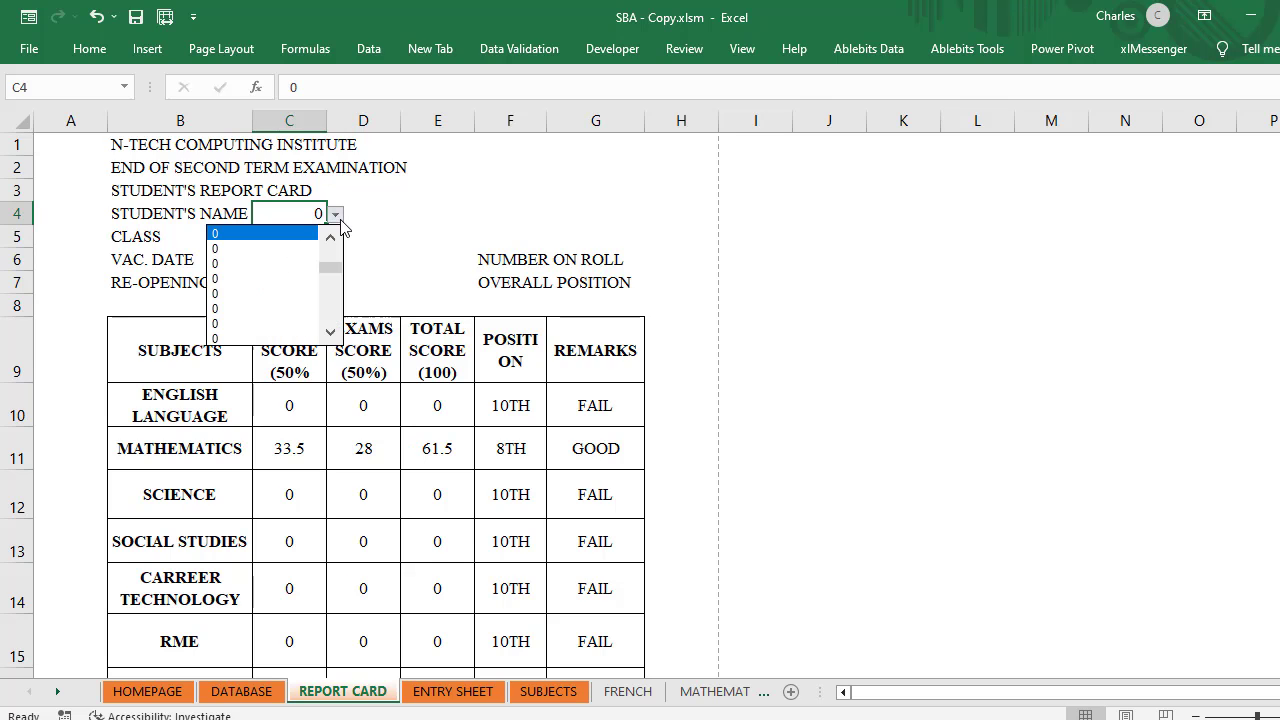
drag(330, 267, 332, 330)
click(265, 325)
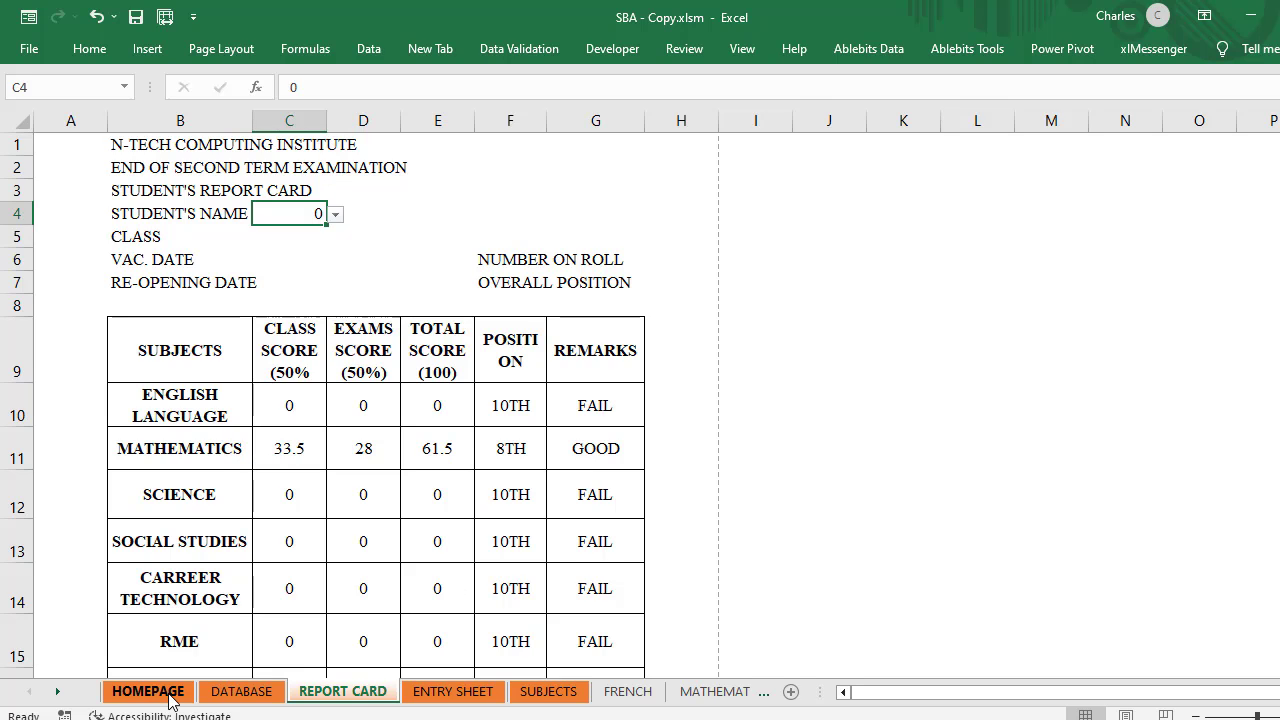
Step: On the ENTRY SHEET, clear the Mathematics exams and class scores for the placeholder rows in I13:J52
click(440, 691)
click(585, 564)
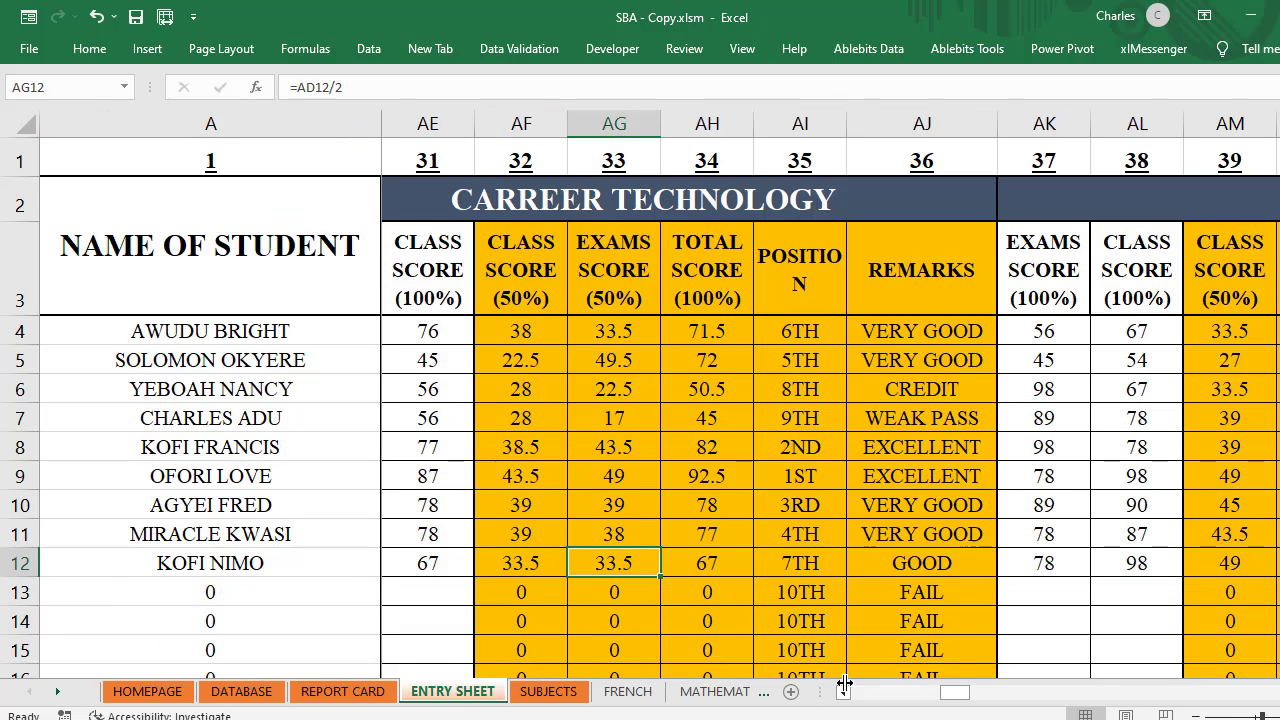
drag(967, 692, 888, 700)
scroll(735, 617, down, 6)
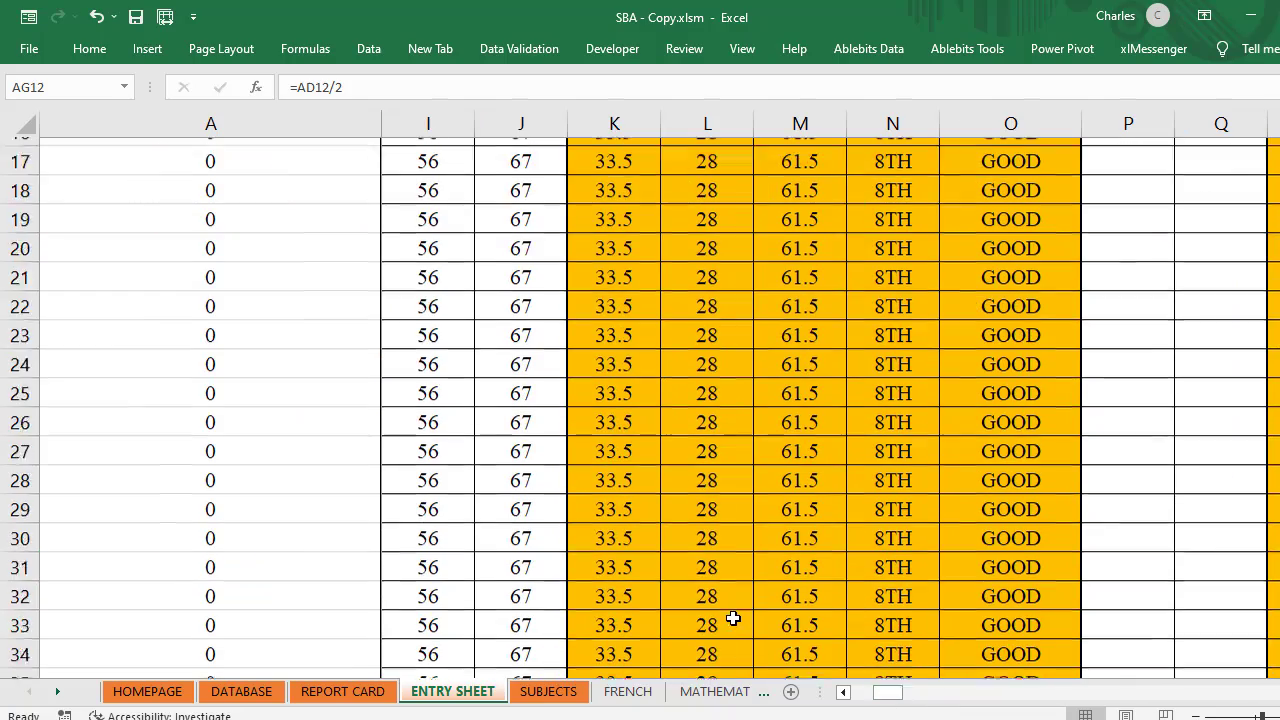
scroll(733, 618, up, 6)
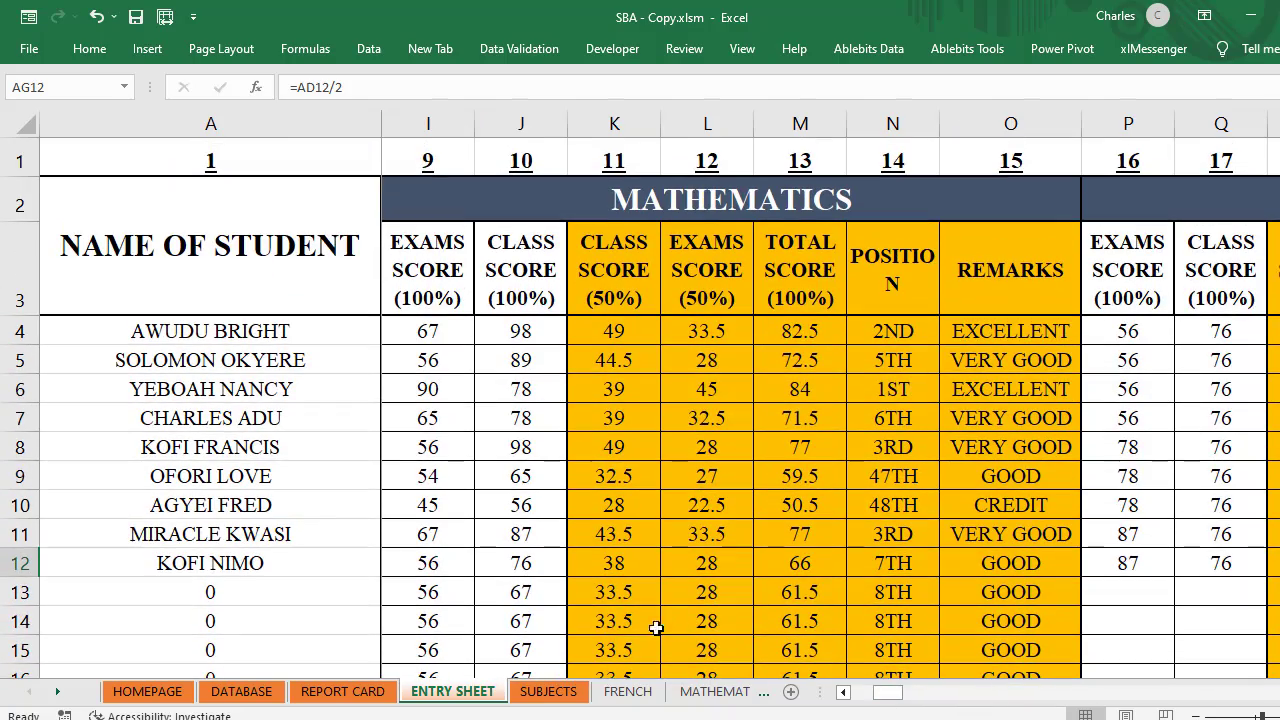
drag(420, 593, 510, 600)
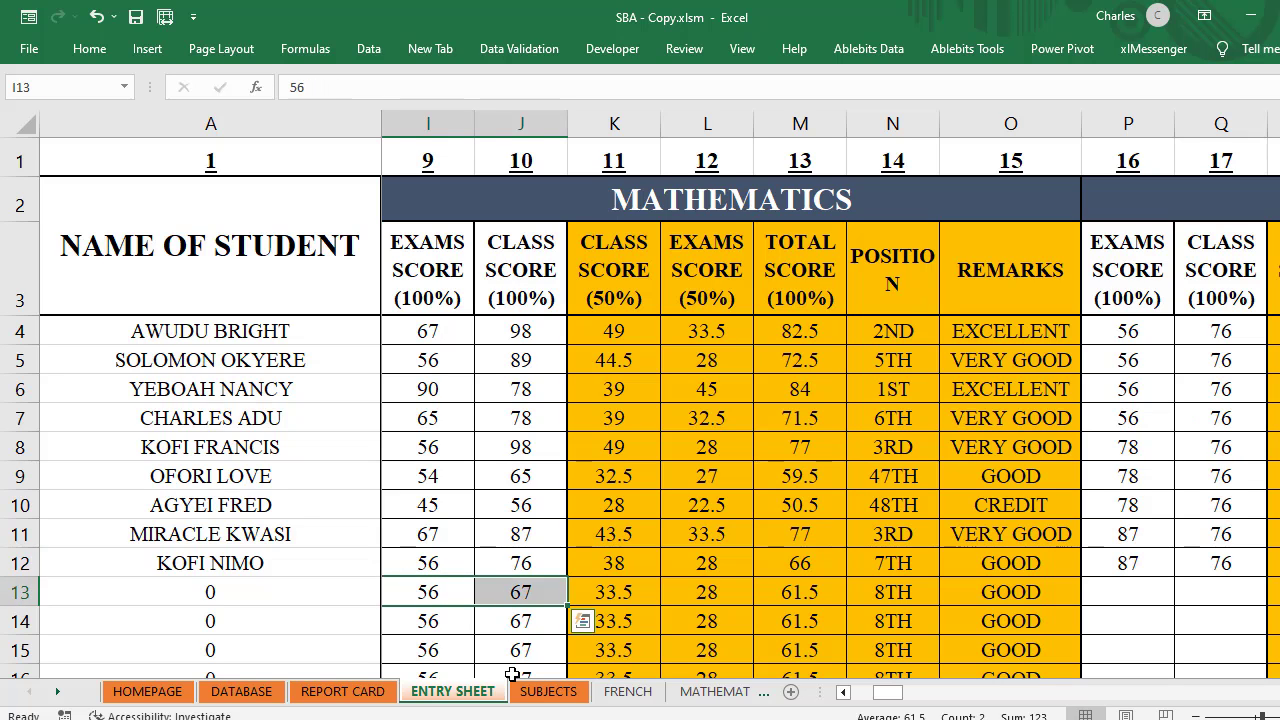
key(ctrl+shift+Down)
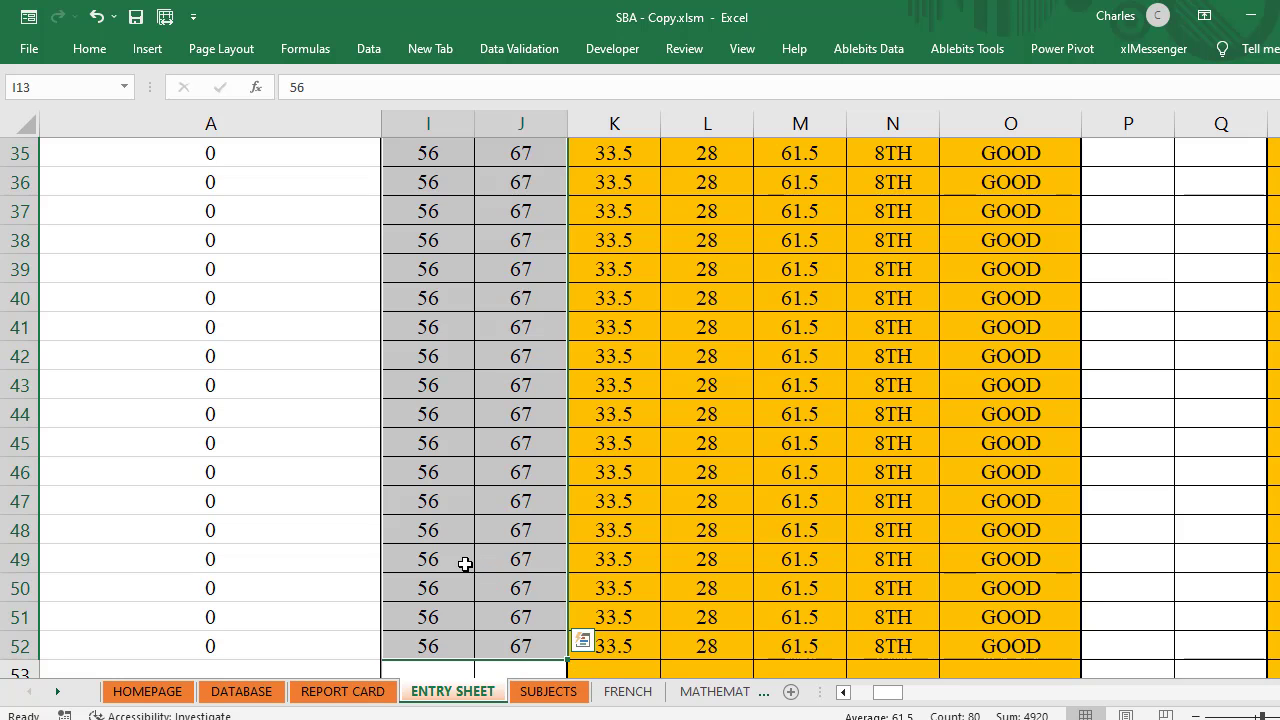
right_click(470, 565)
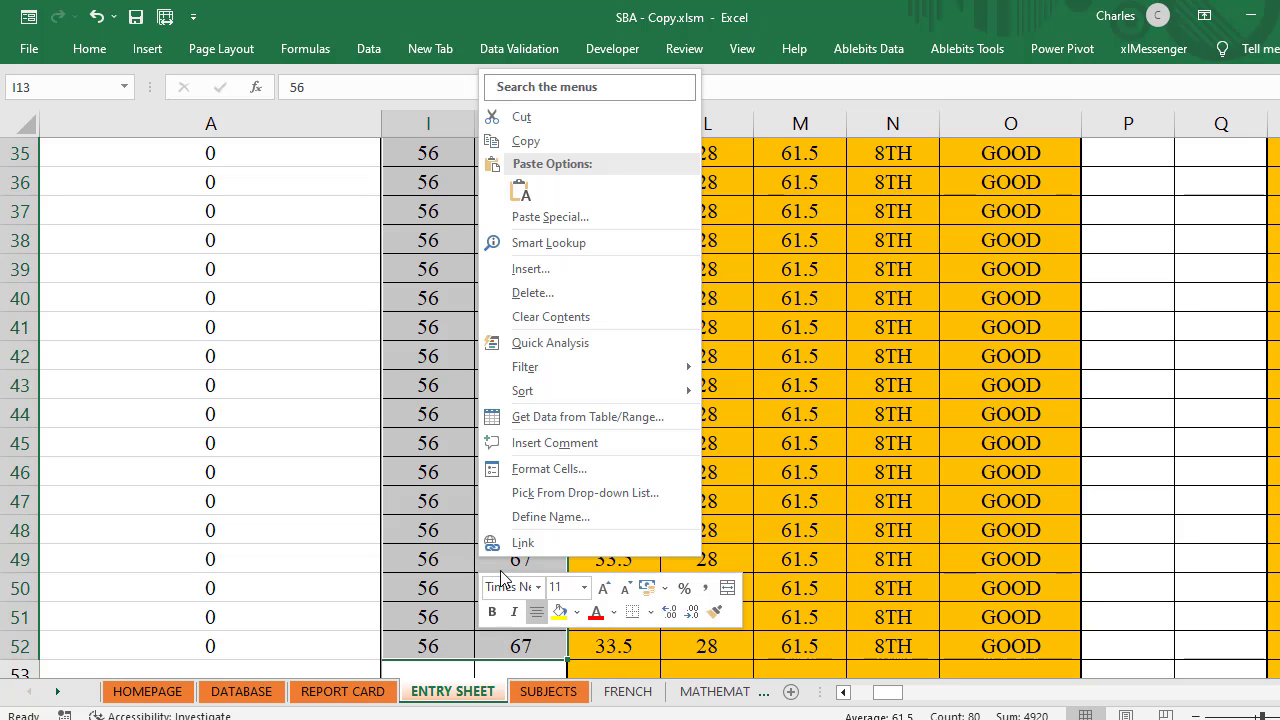
click(556, 316)
scroll(430, 370, up, 11)
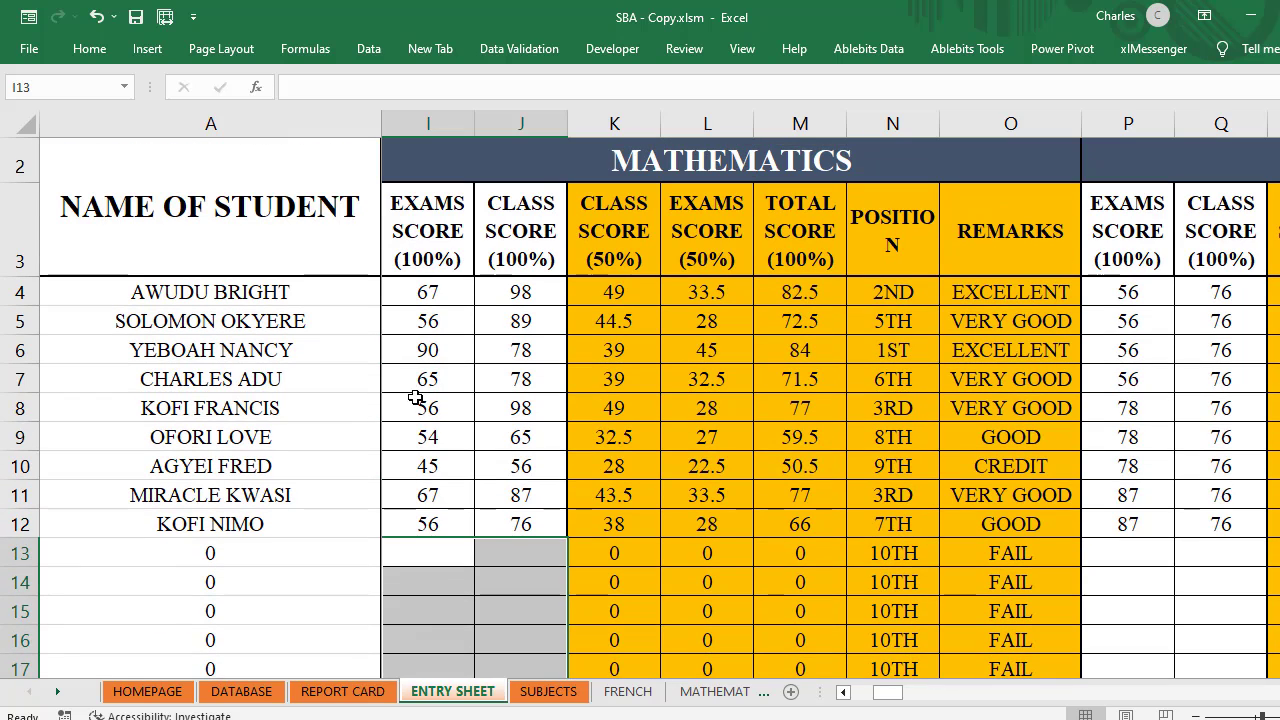
click(294, 600)
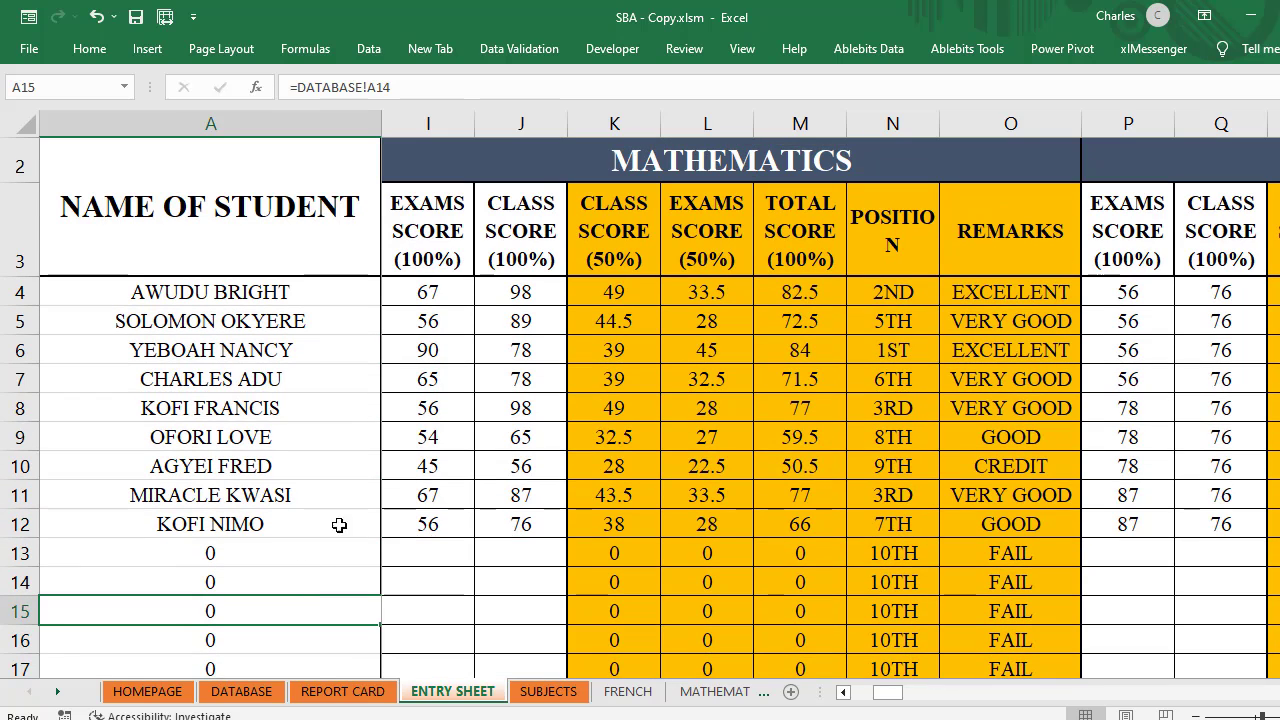
Step: On the REPORT CARD sheet, reselect a 0 entry for the student's name in C4 and replace it with the fourth student listed
click(342, 691)
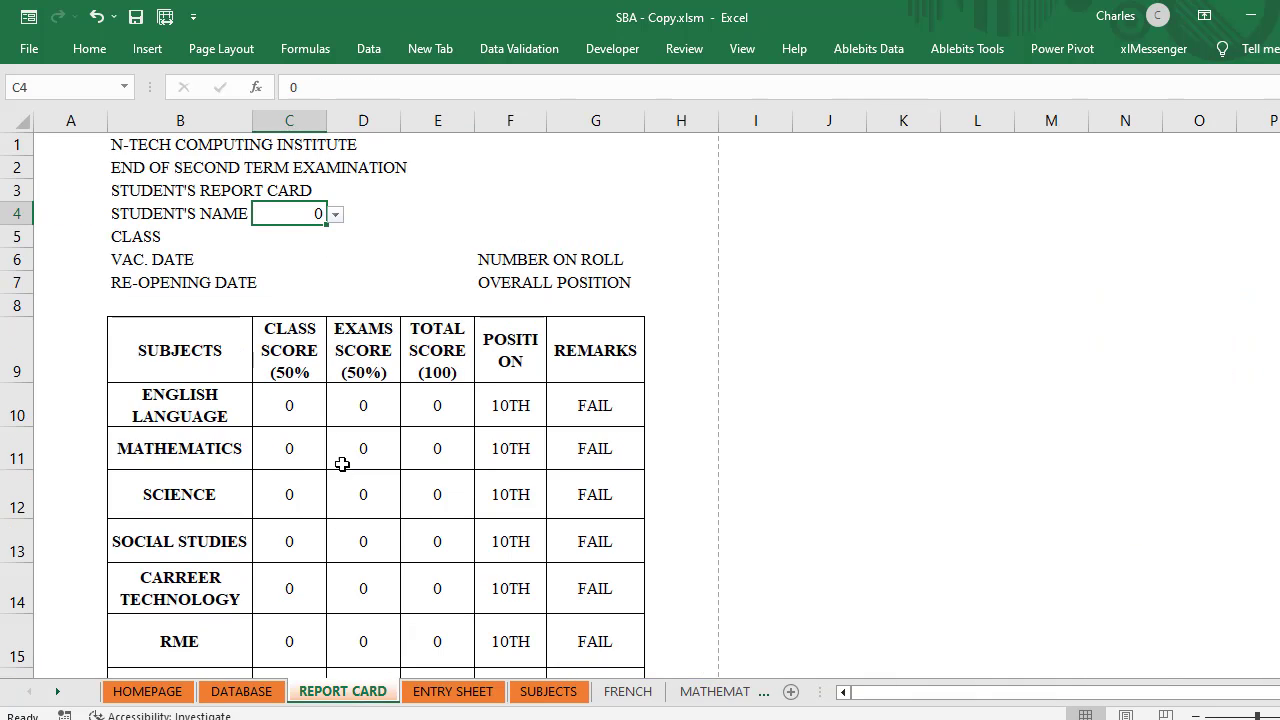
click(336, 214)
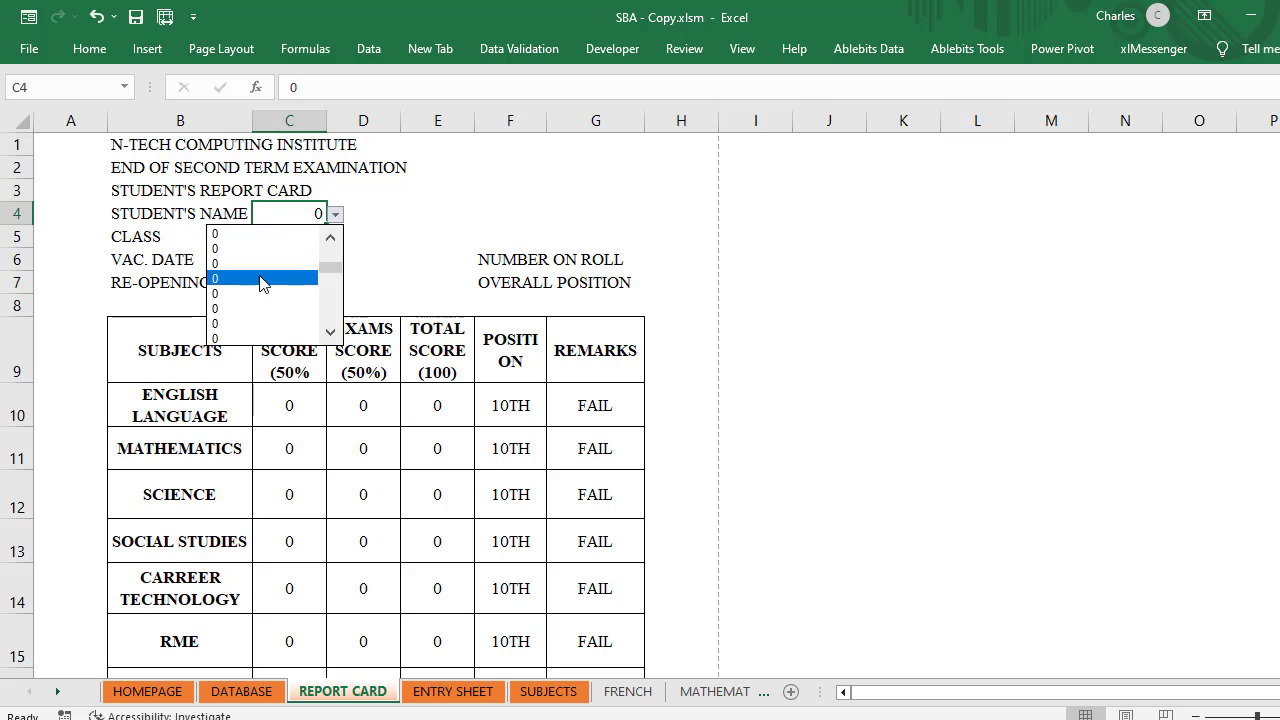
click(262, 280)
click(336, 214)
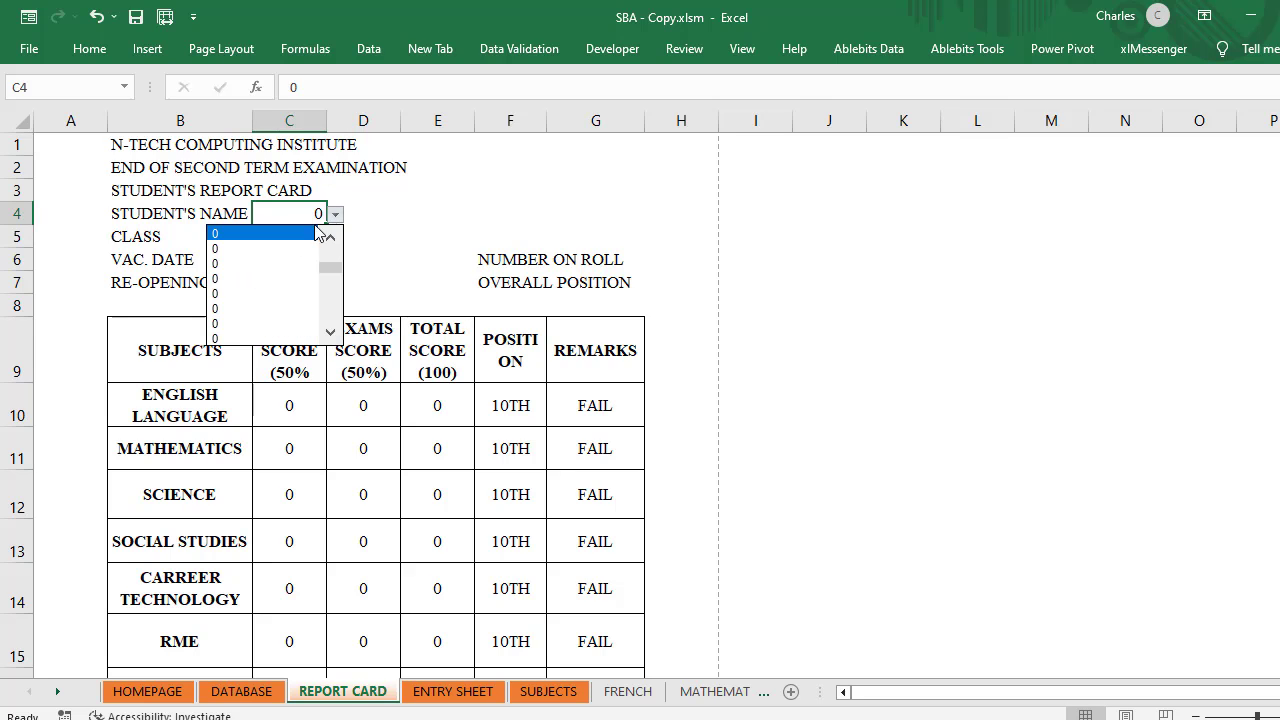
scroll(270, 270, up, 5)
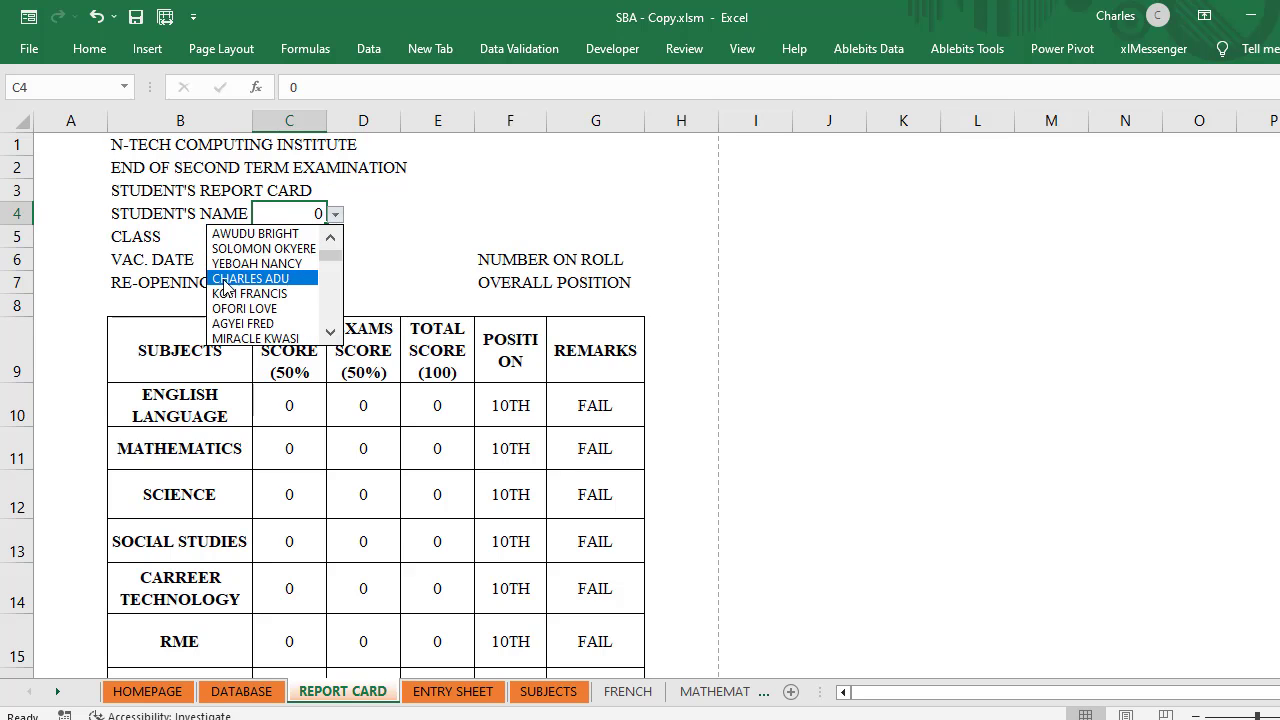
click(252, 279)
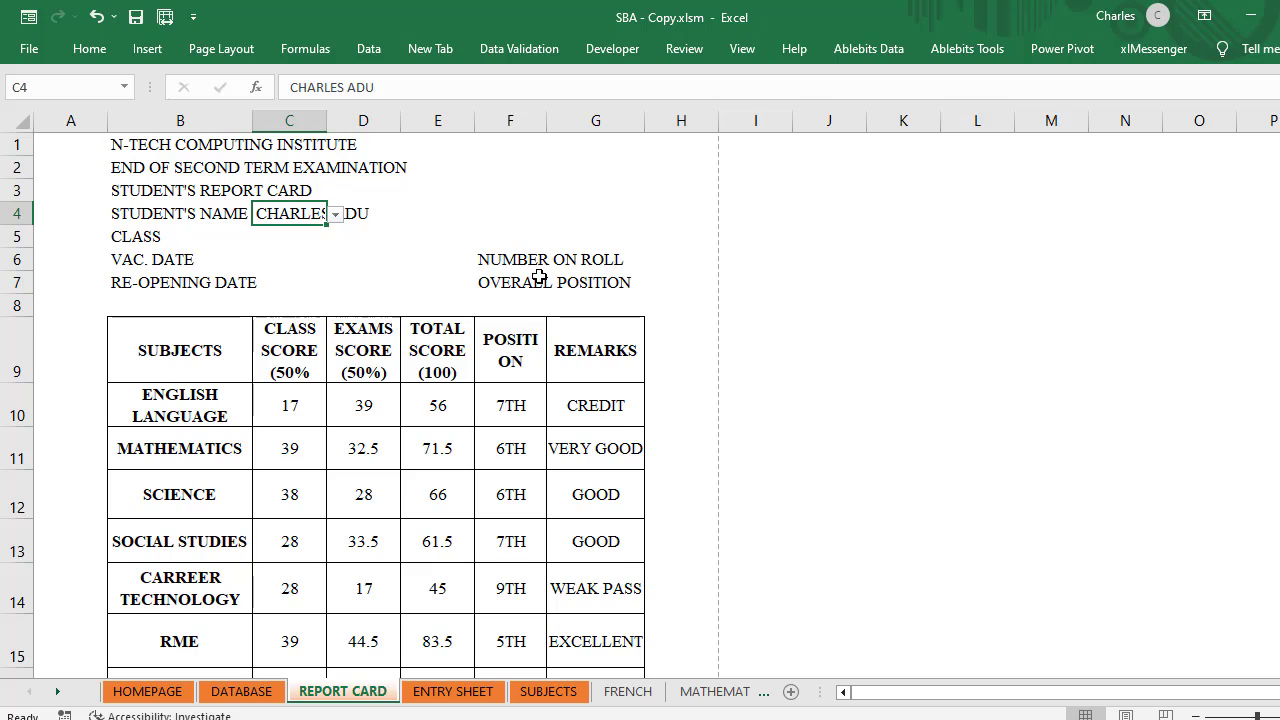
Step: Try copying the NUMBER ON ROLL and OVERALL POSITION labels from F6:F7 to E6:E7, and undo the paste
click(511, 259)
click(520, 286)
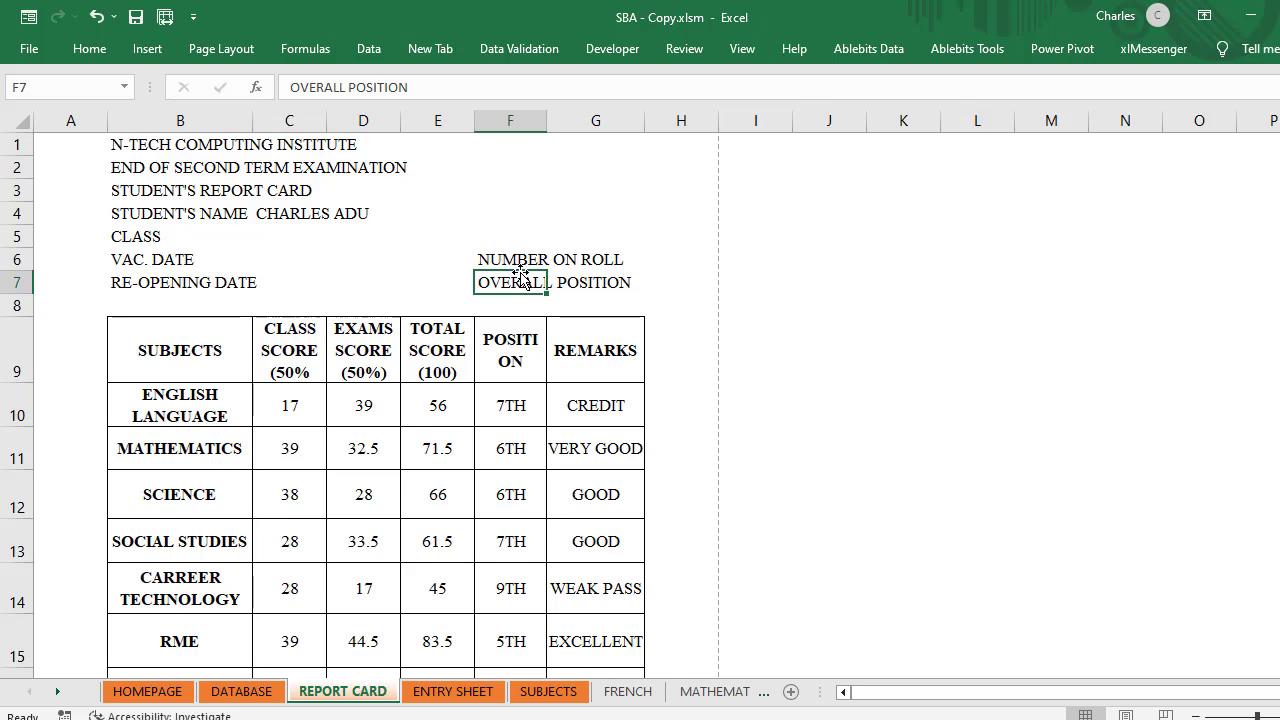
drag(515, 256, 507, 281)
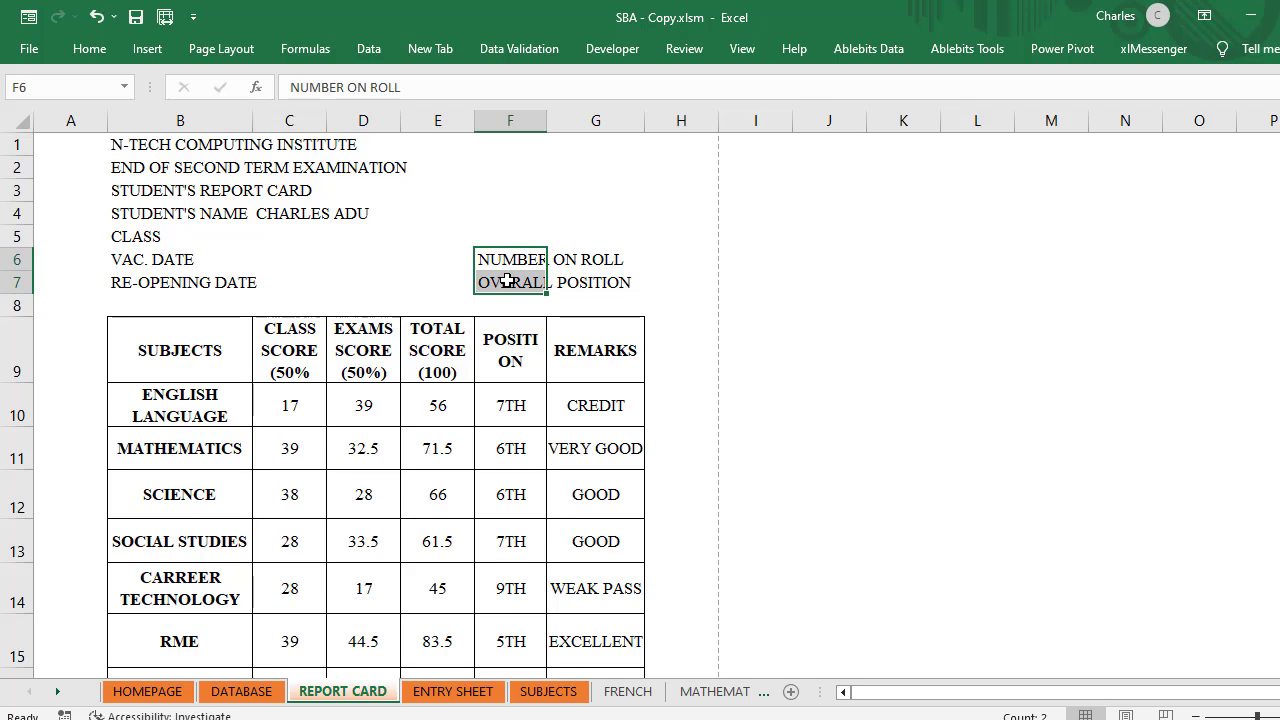
key(ctrl+c)
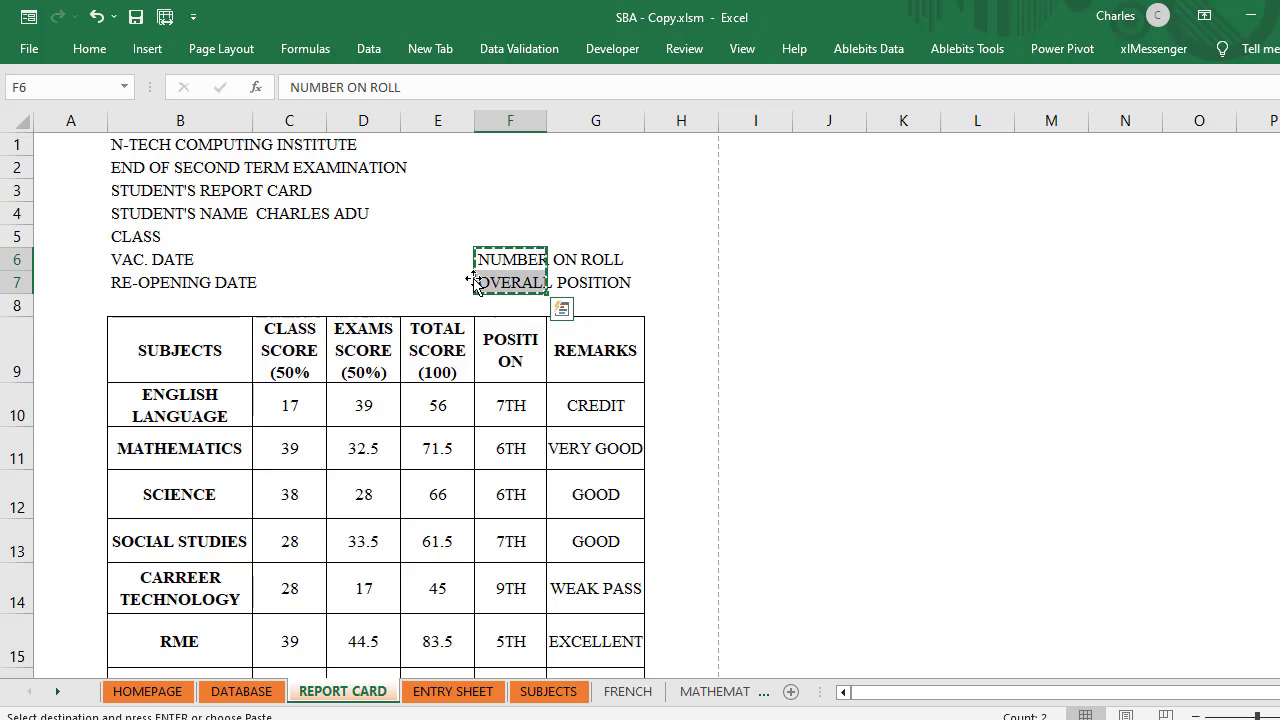
click(429, 264)
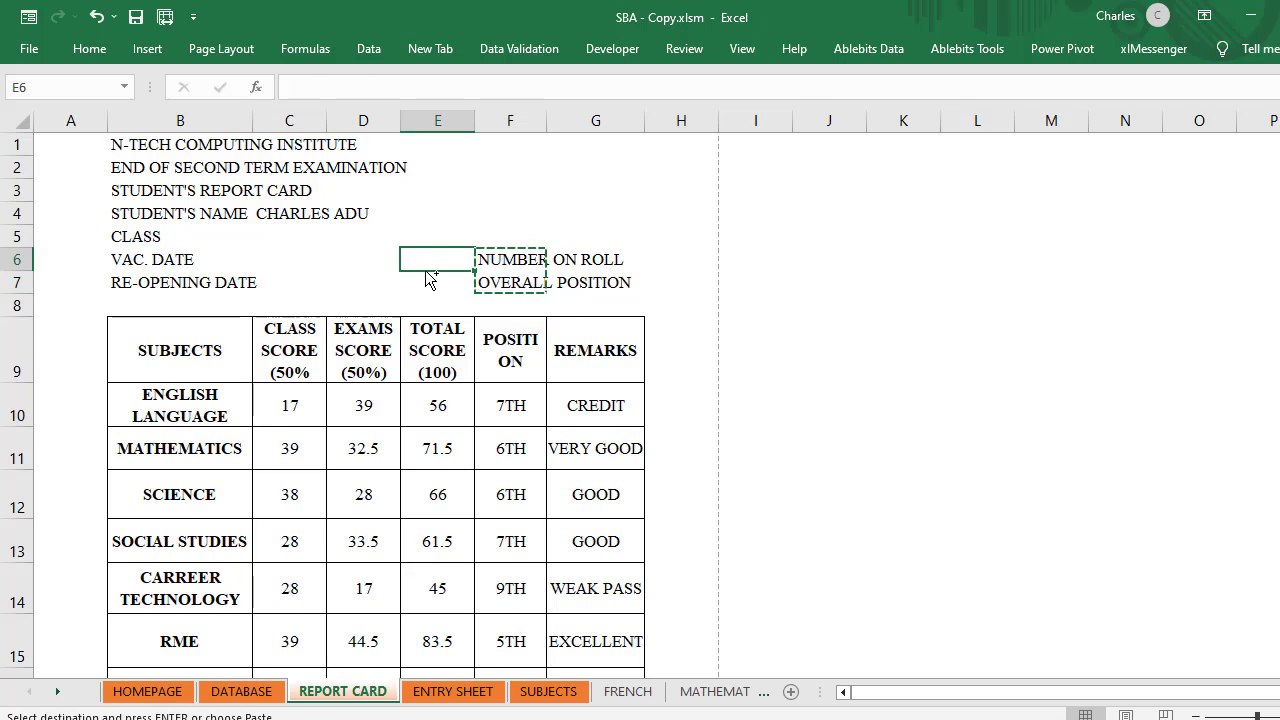
key(ctrl+v)
key(ctrl)
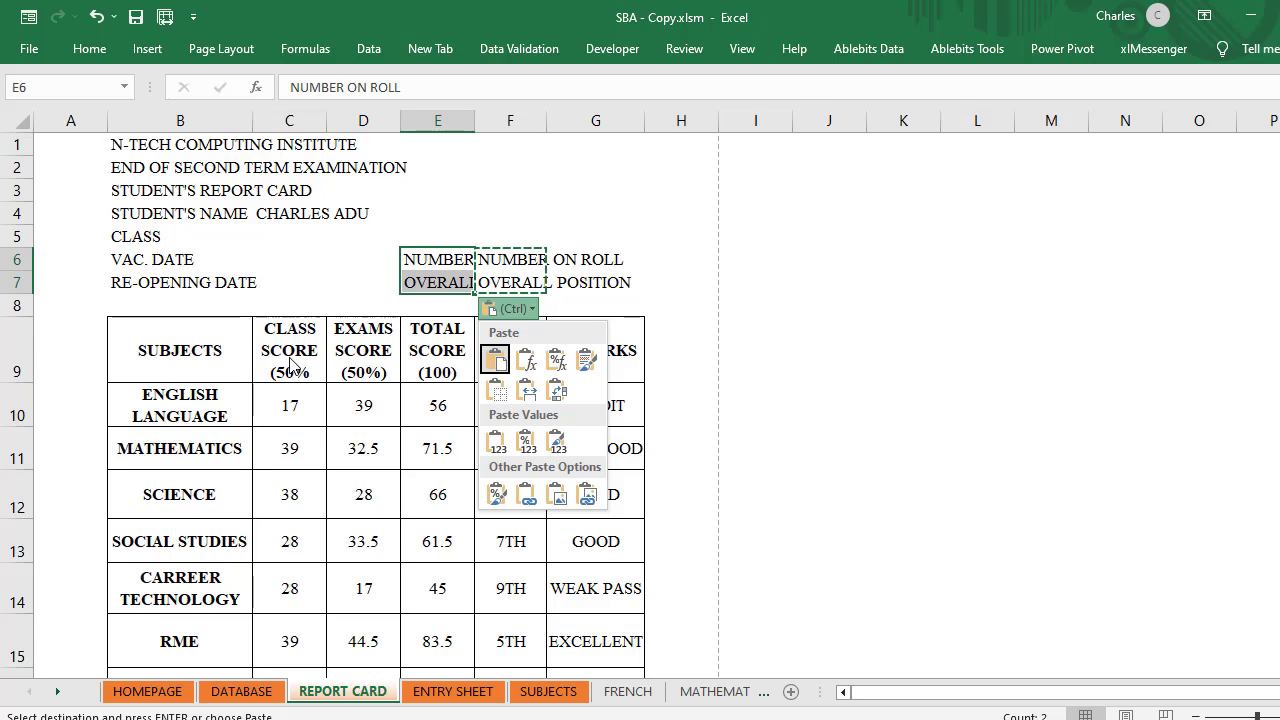
key(Escape)
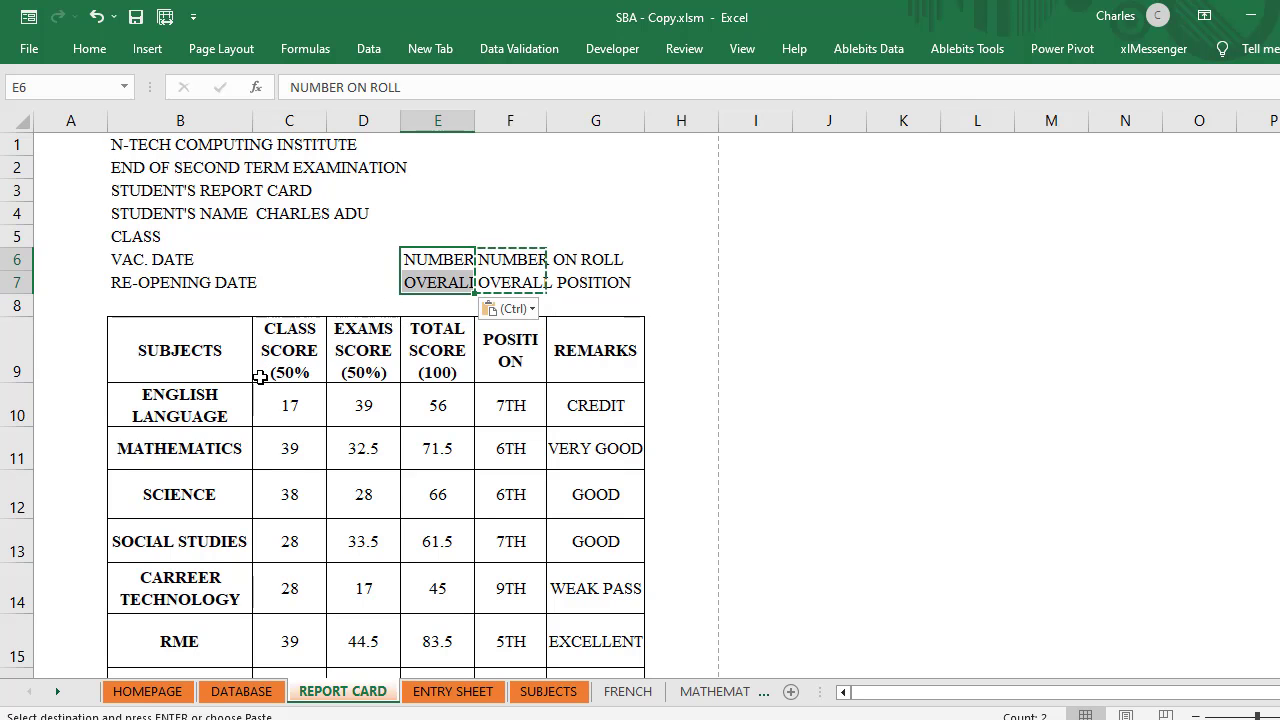
key(ctrl+z)
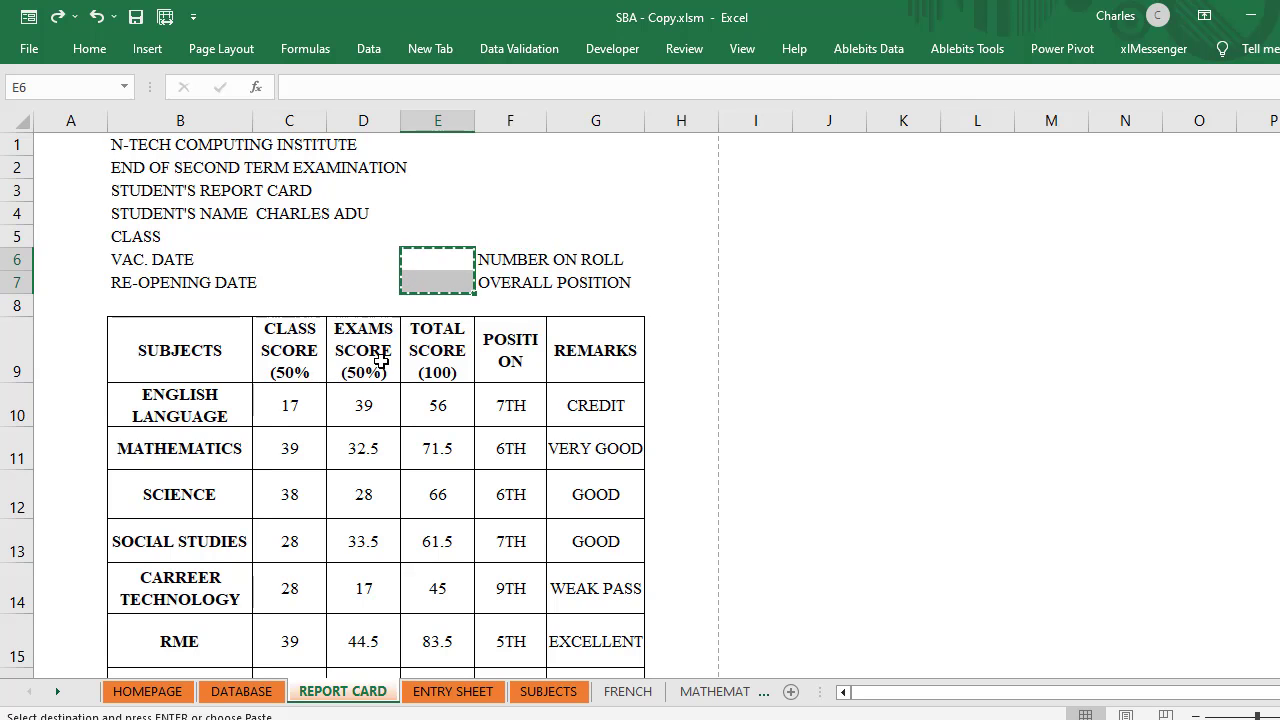
Step: Move the NUMBER ON ROLL and OVERALL POSITION labels from F6:F7 to E6:E7
click(515, 284)
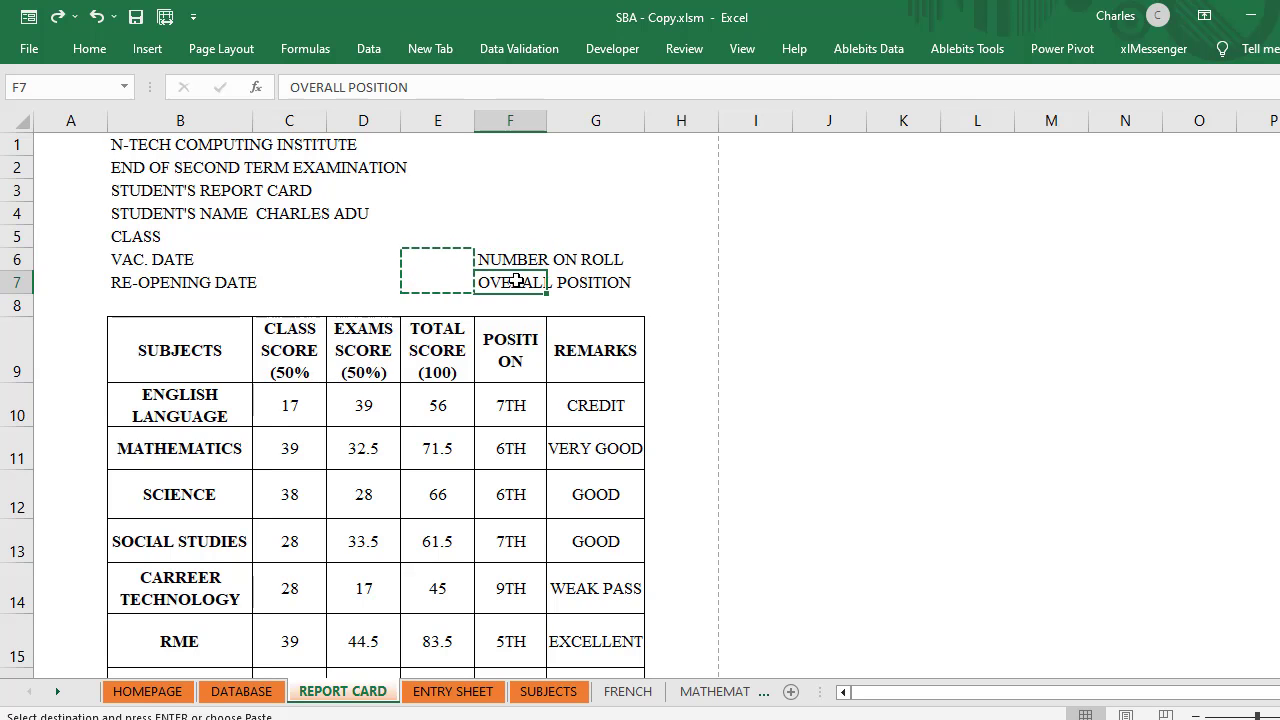
drag(489, 258, 492, 280)
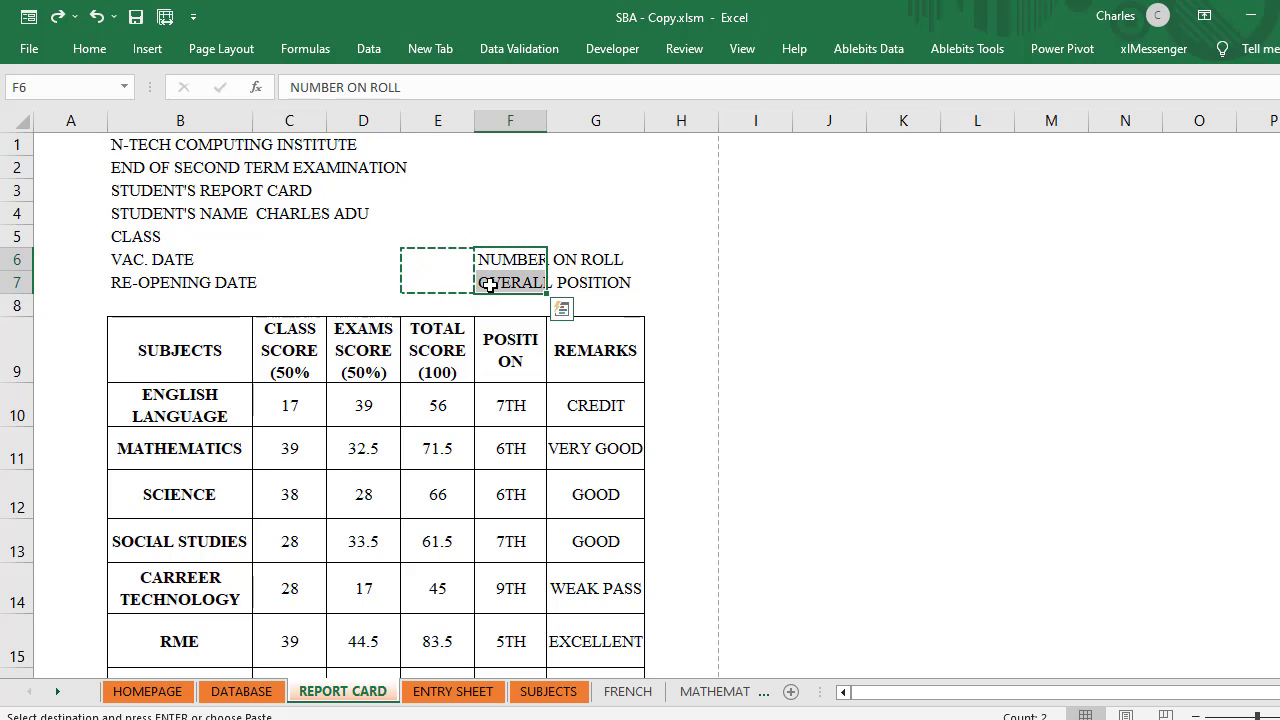
key(ctrl+c)
key(ctrl+q)
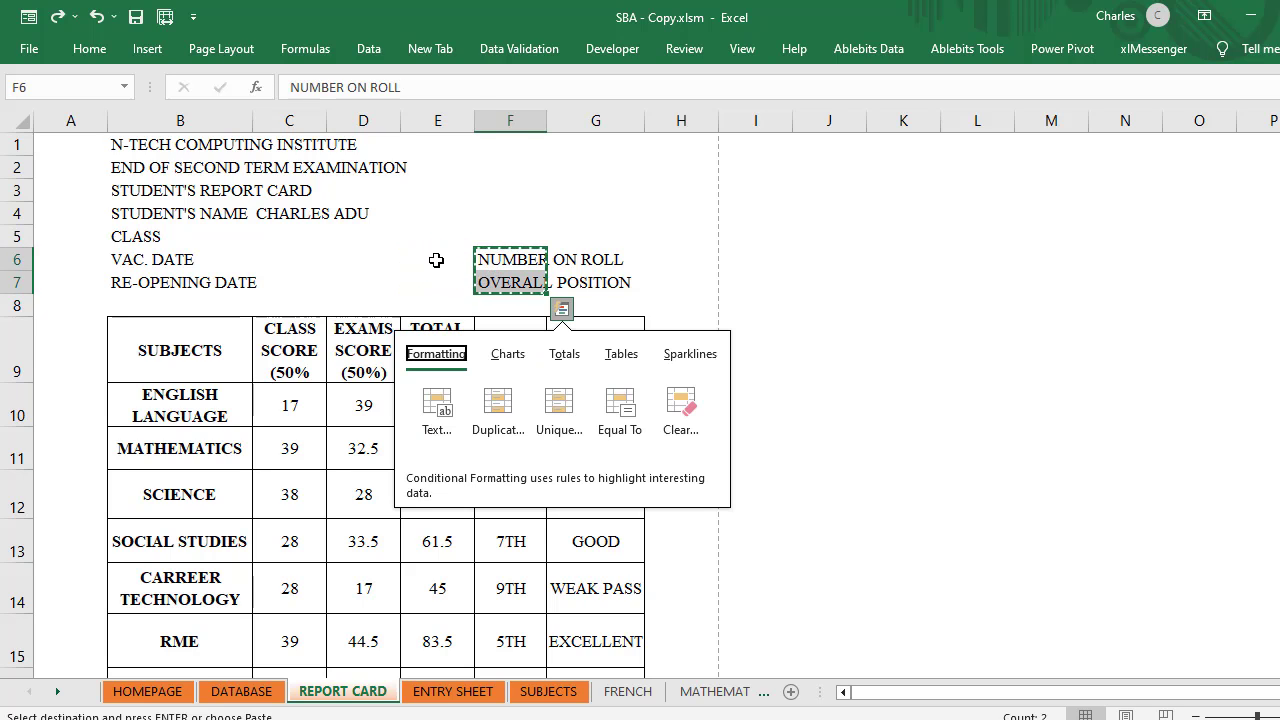
click(436, 260)
key(ctrl+v)
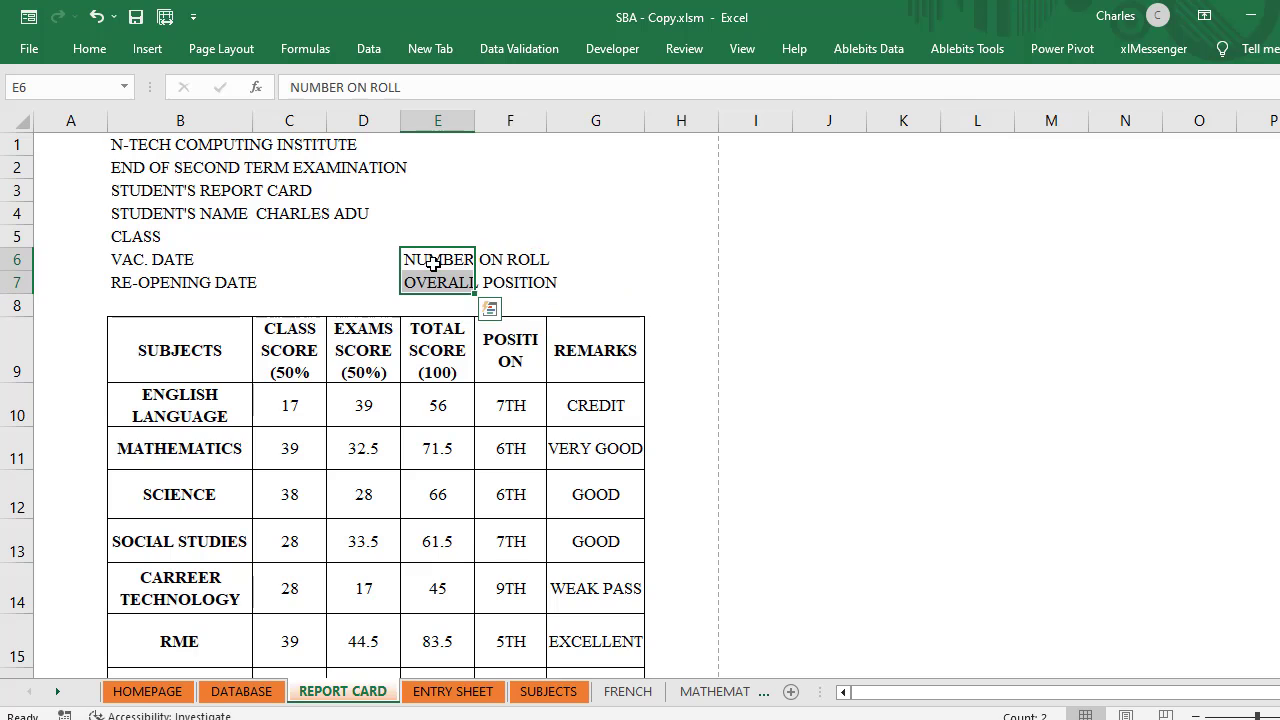
click(590, 243)
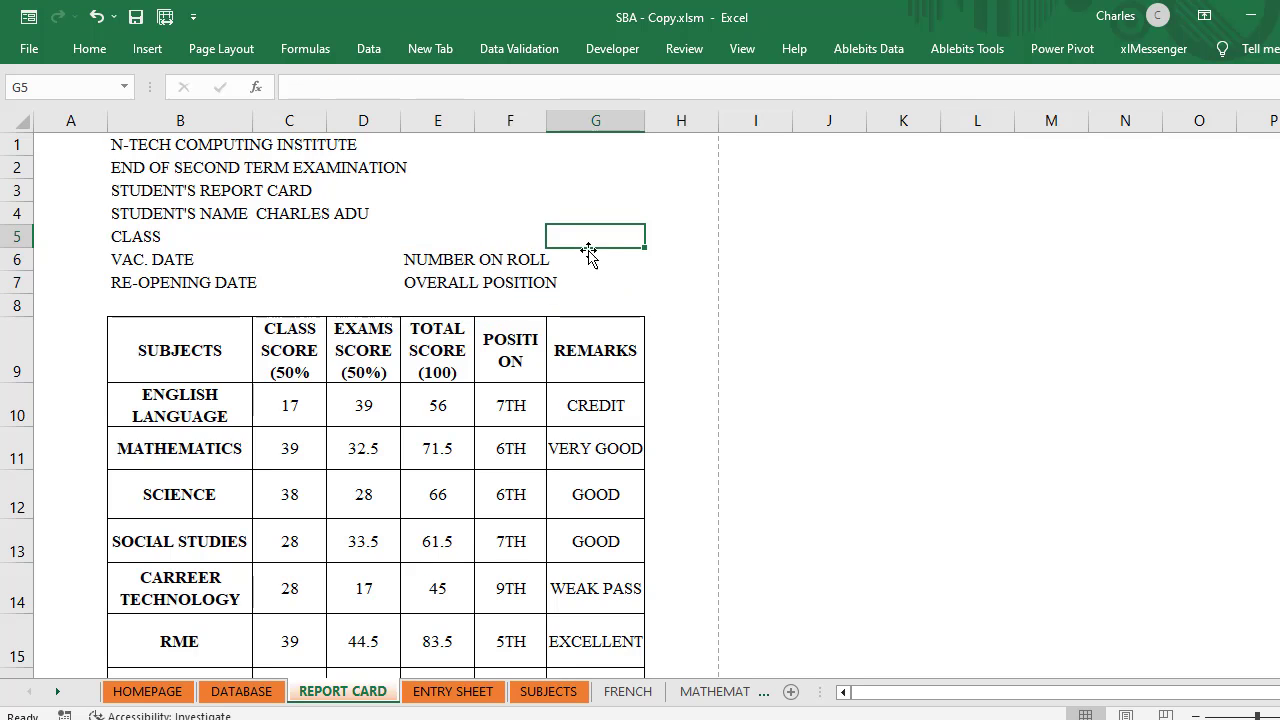
Step: Copy the English Language class score formula =IFERROR(VLOOKUP(C4,REPORT,4,FALSE),"") from C10 into the overall position cell G7 and make it bold
click(586, 254)
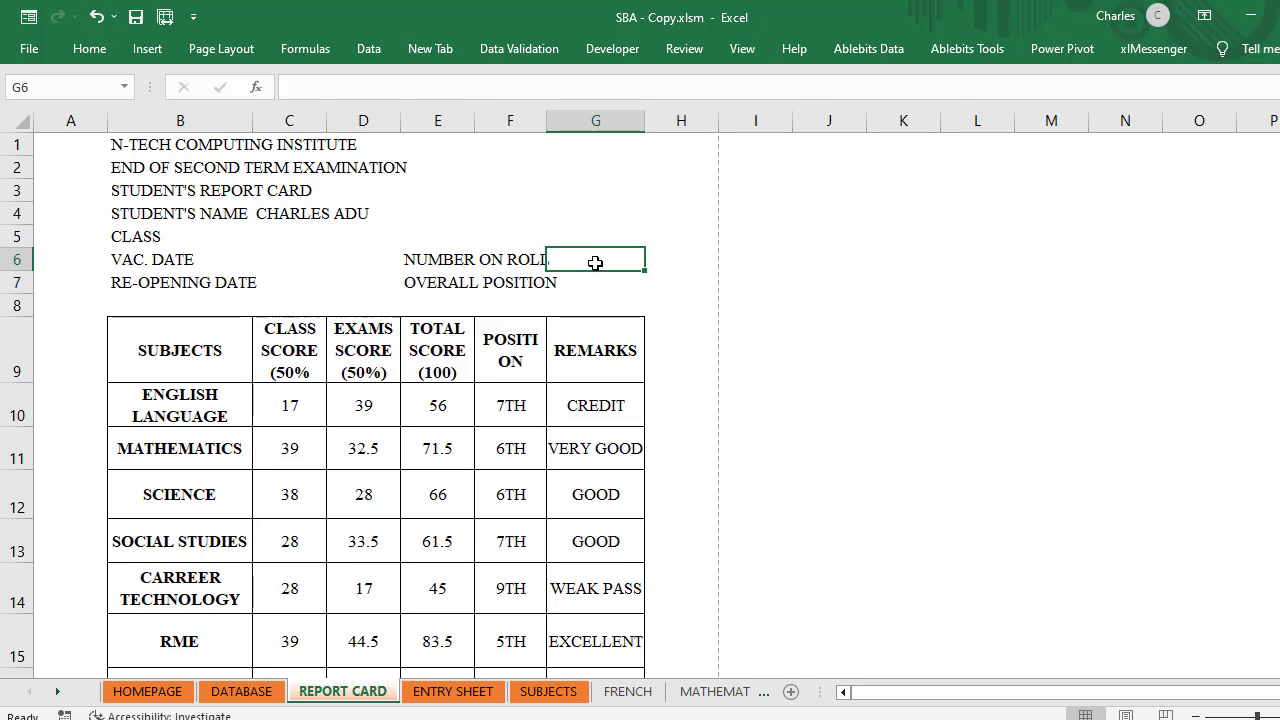
click(598, 286)
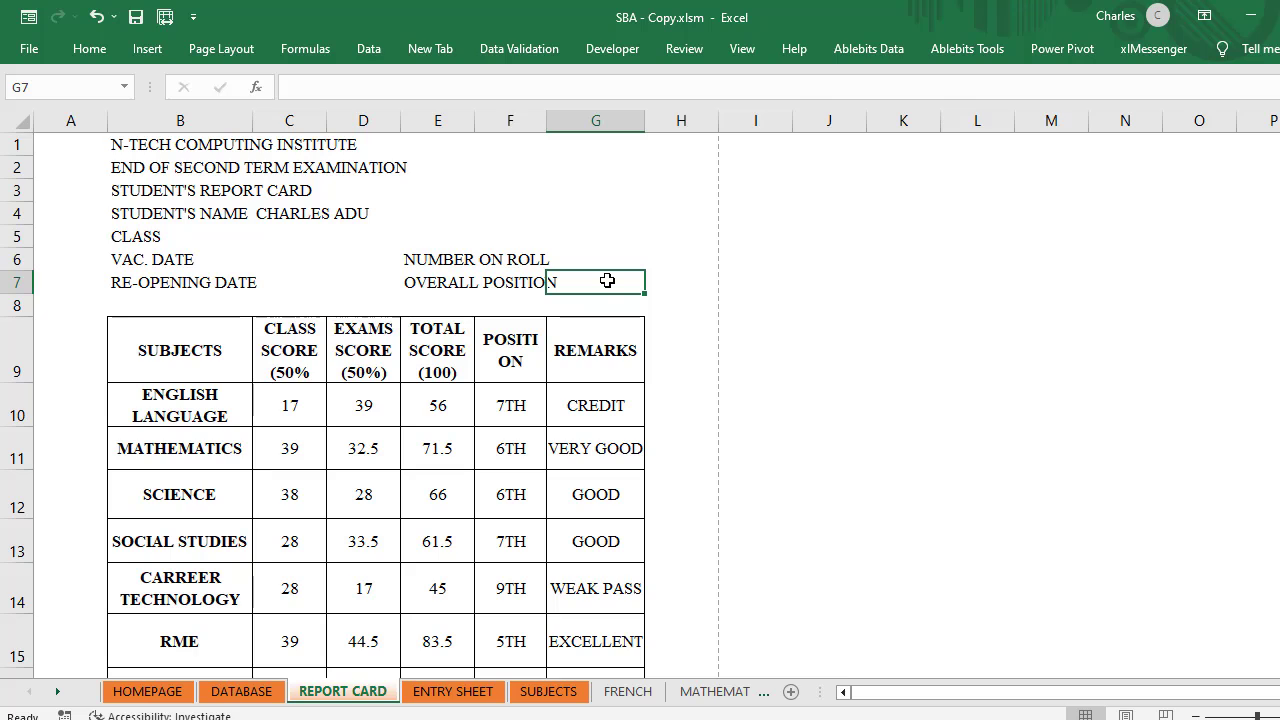
click(288, 455)
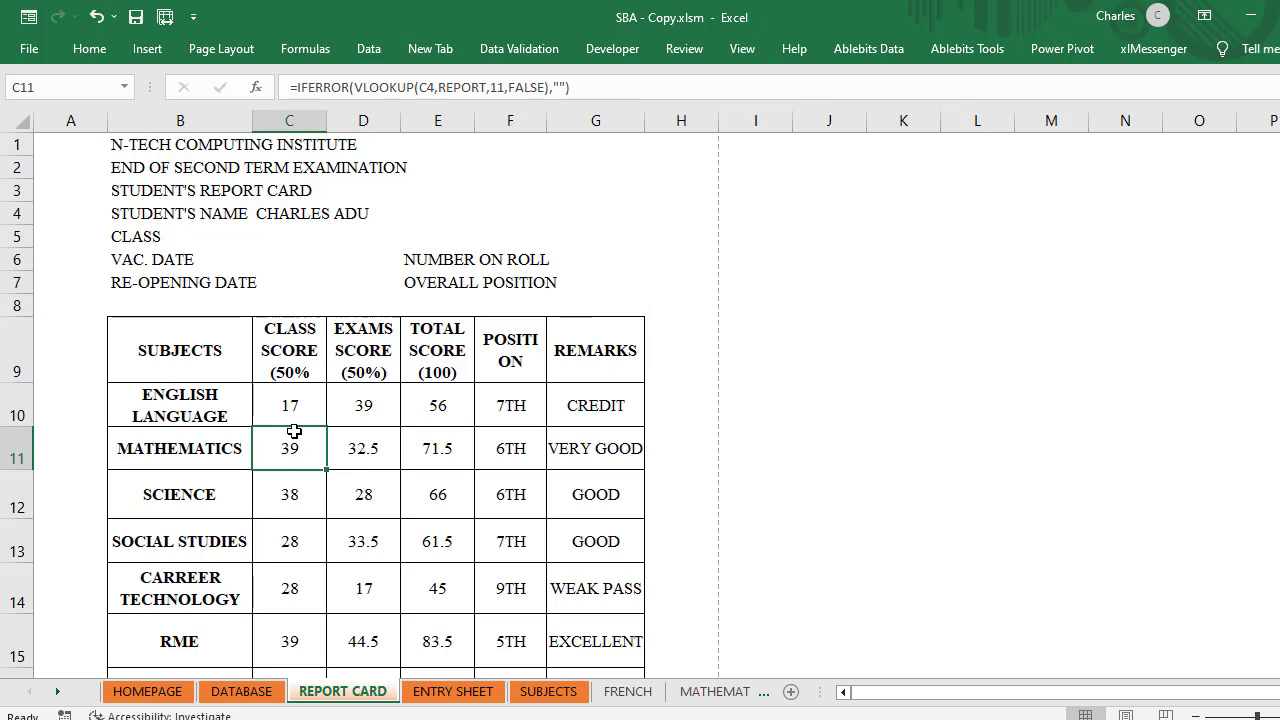
click(319, 404)
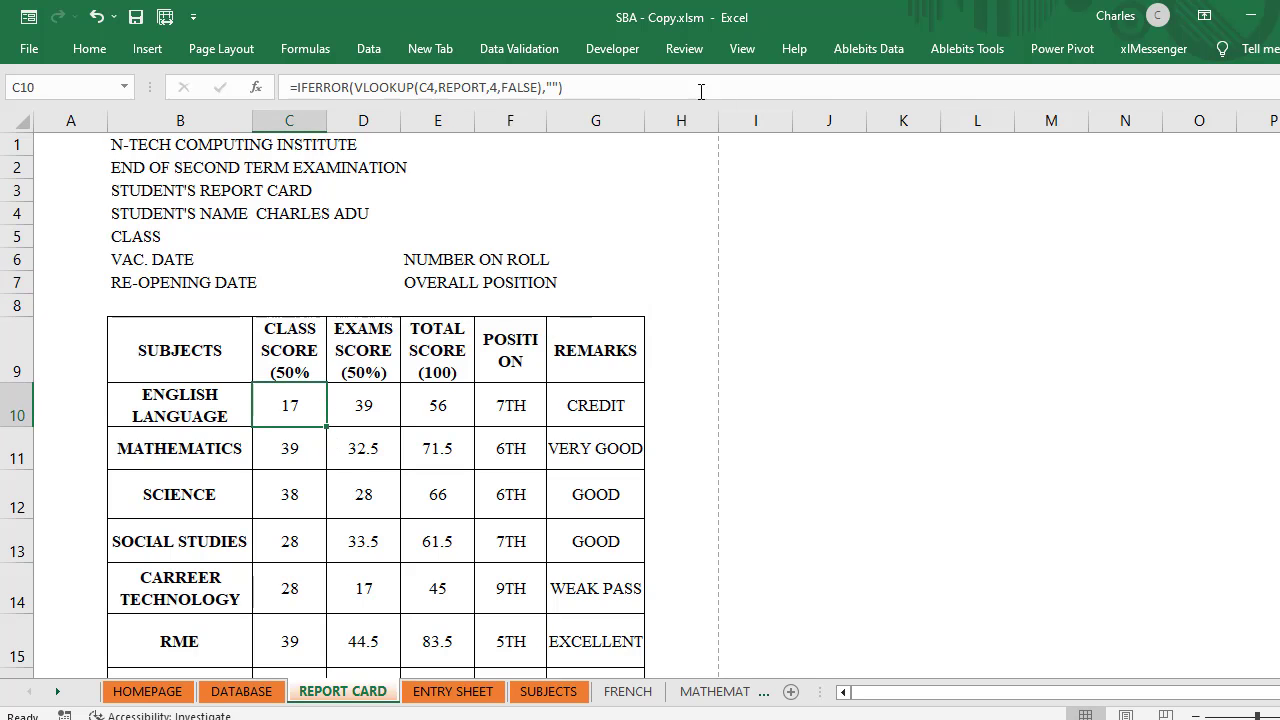
drag(570, 87, 291, 100)
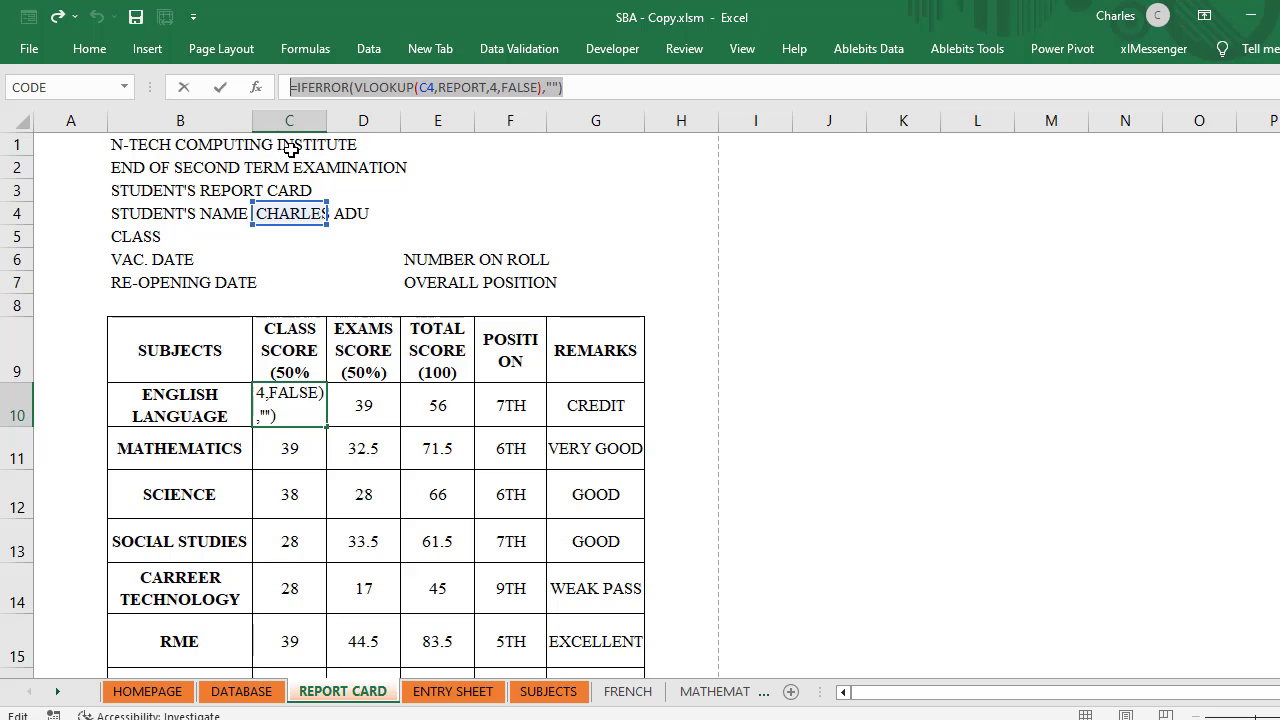
key(Escape)
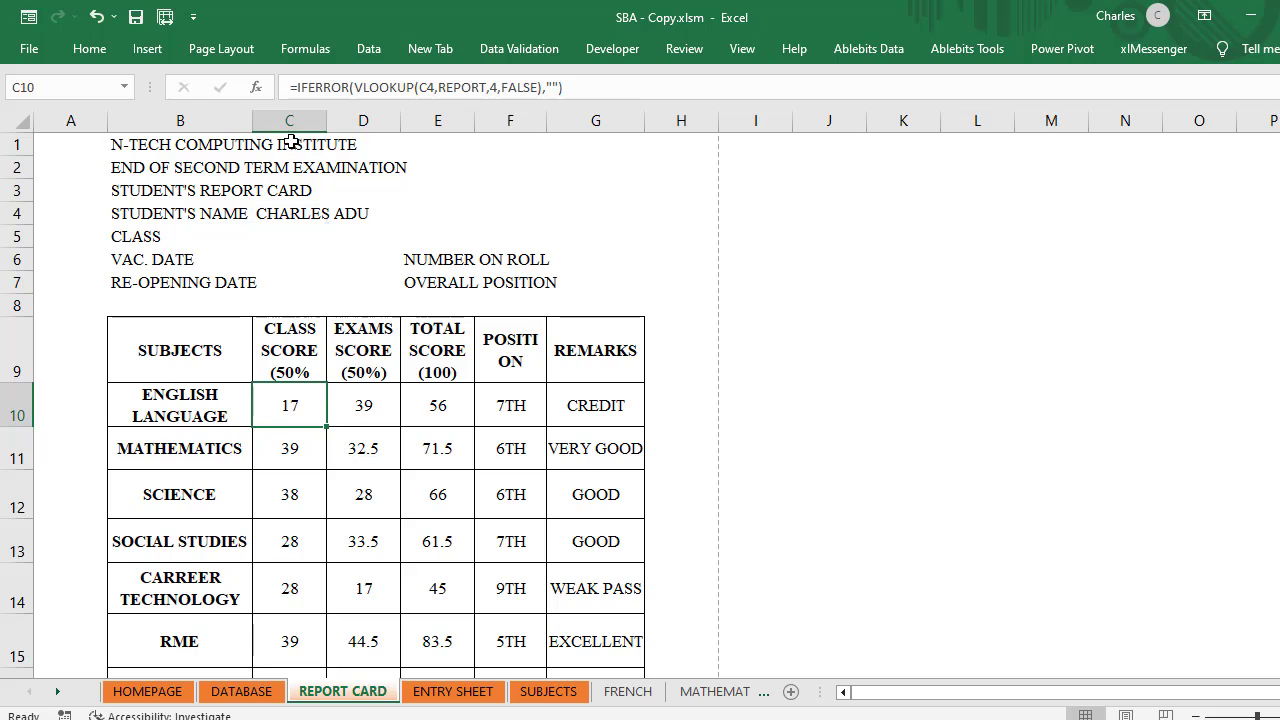
click(591, 280)
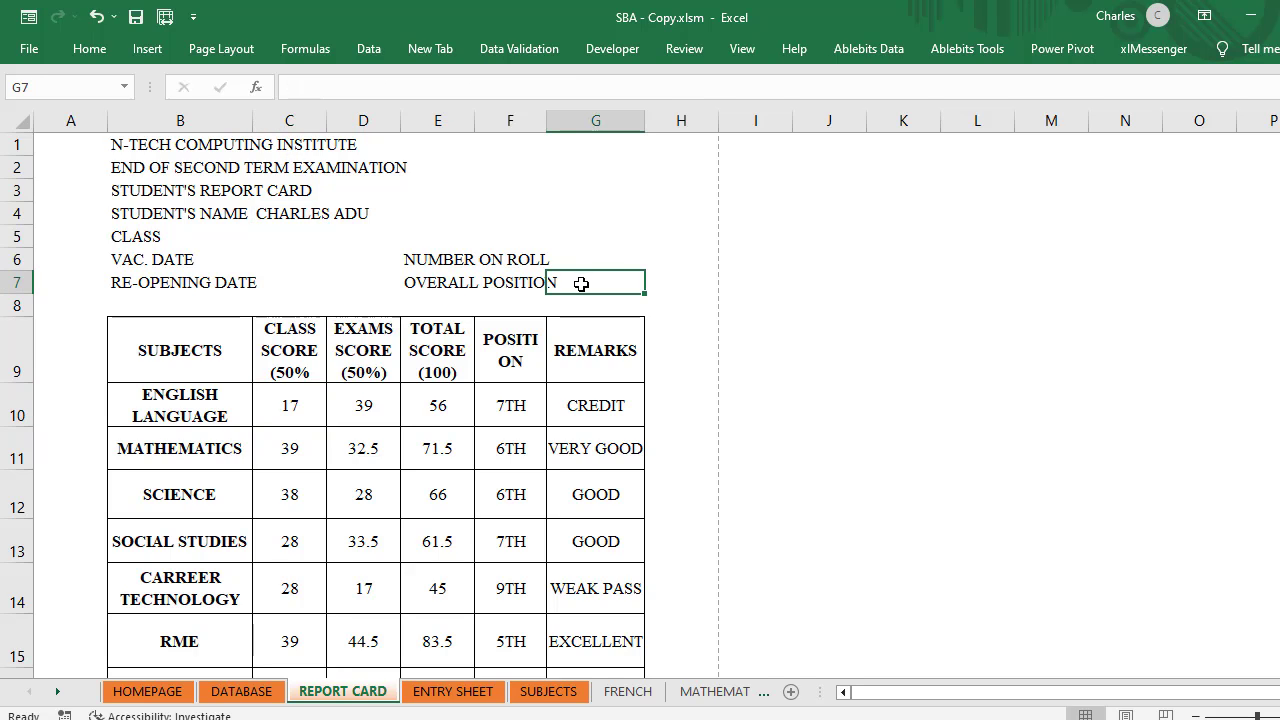
key(ctrl+v)
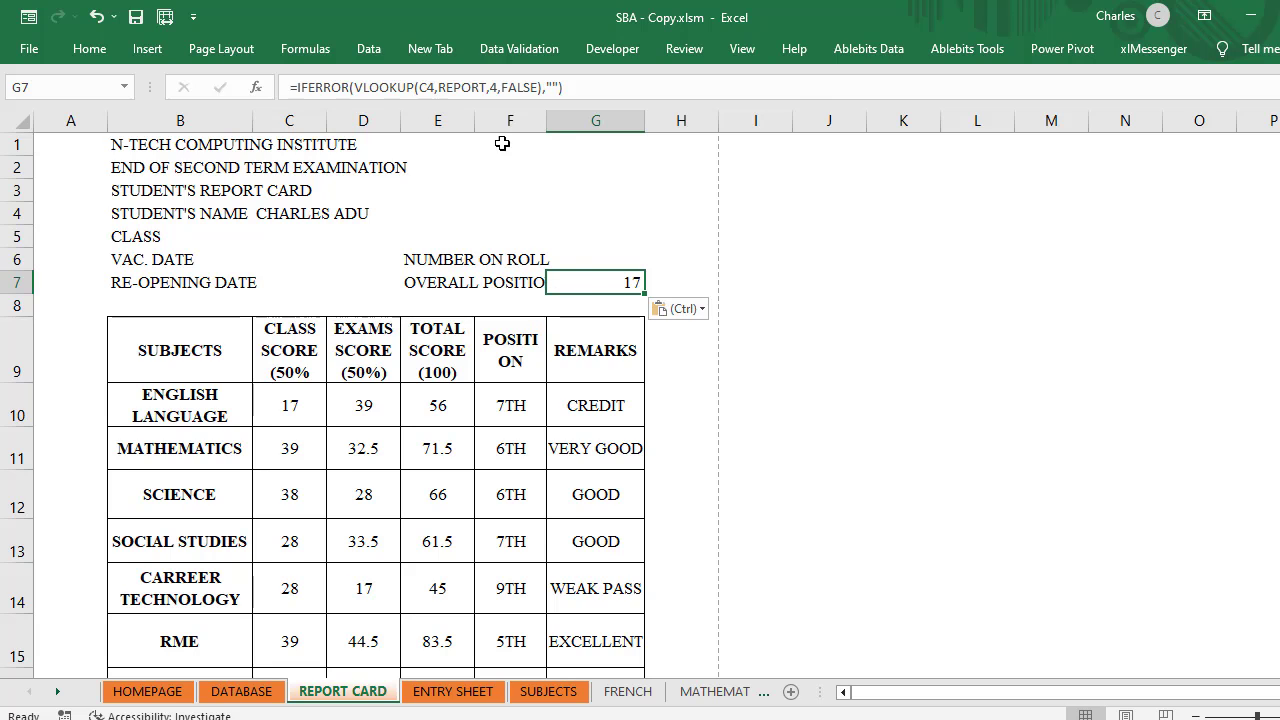
click(100, 50)
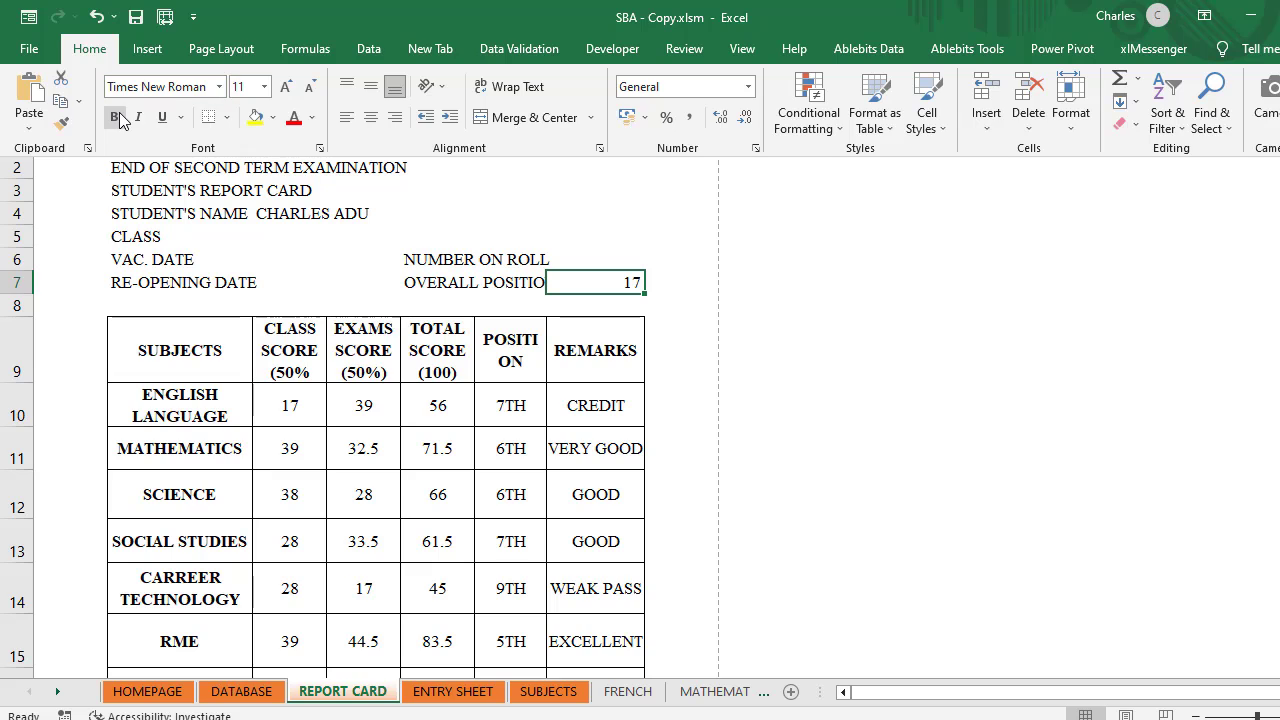
click(117, 118)
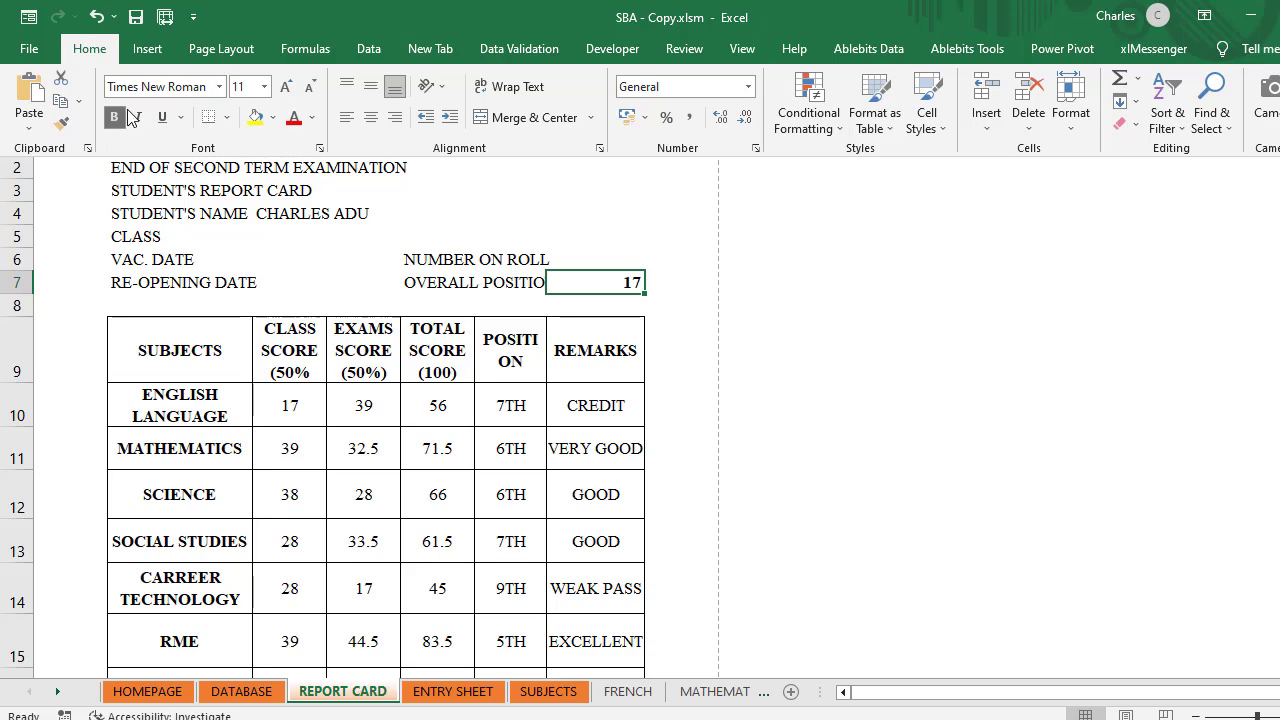
Step: Set the overall position cell G7 to font size 14 and centre its content horizontally and vertically
click(285, 90)
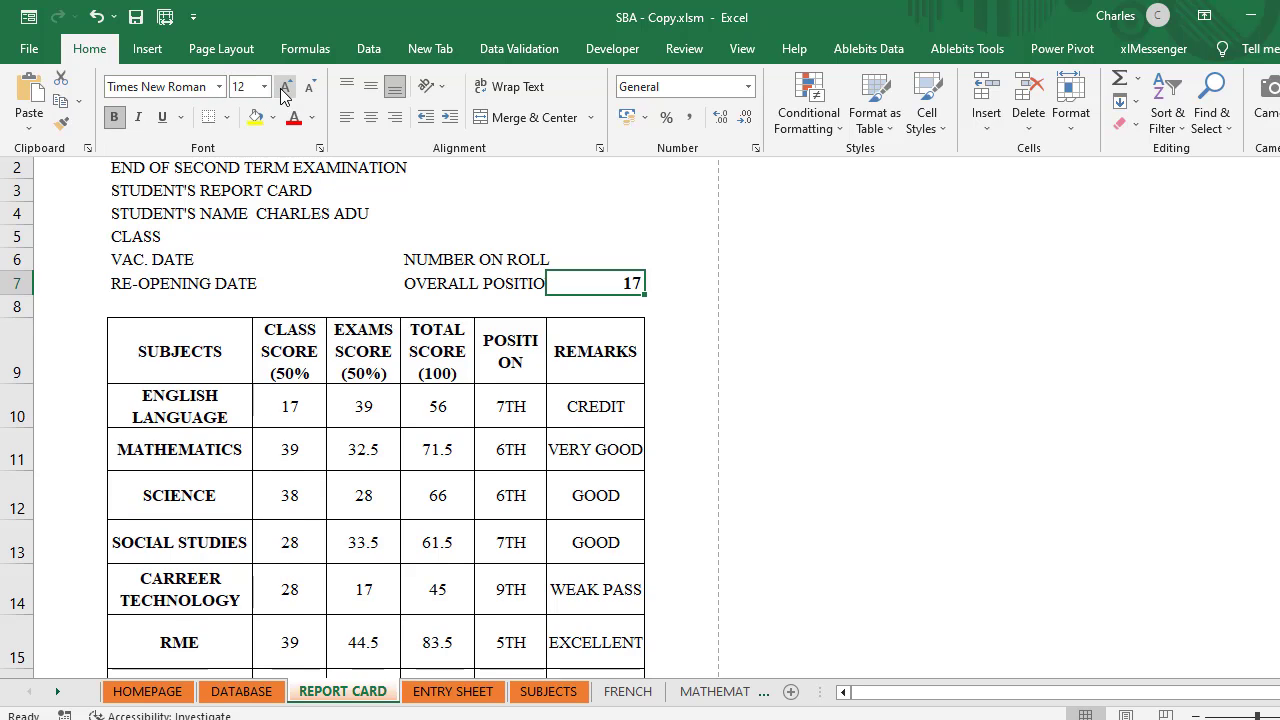
click(285, 90)
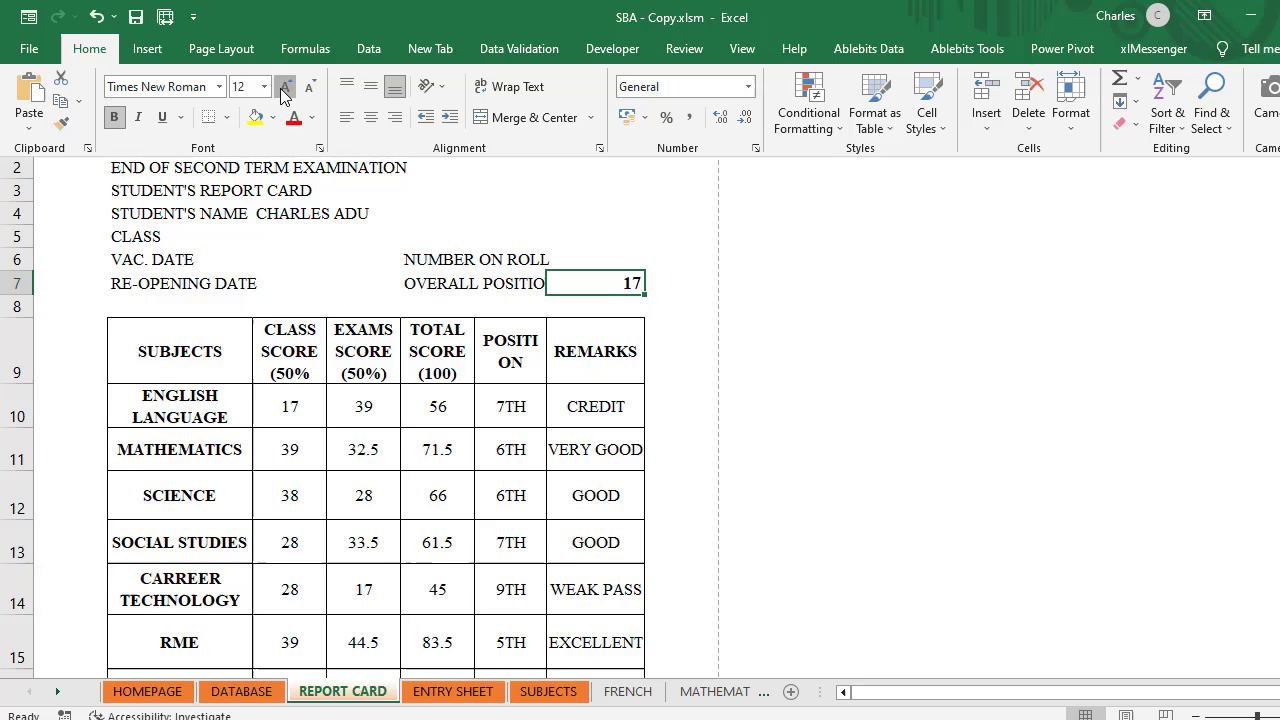
click(371, 118)
click(370, 90)
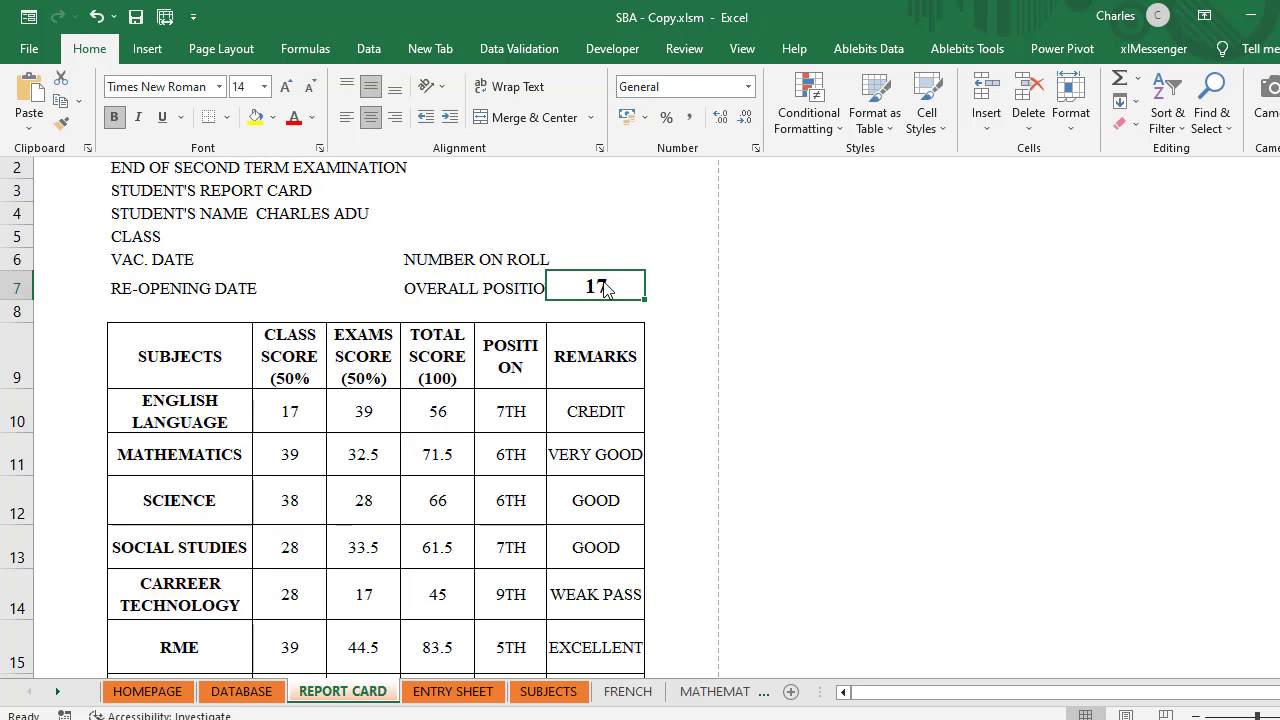
key(ctrl+F1)
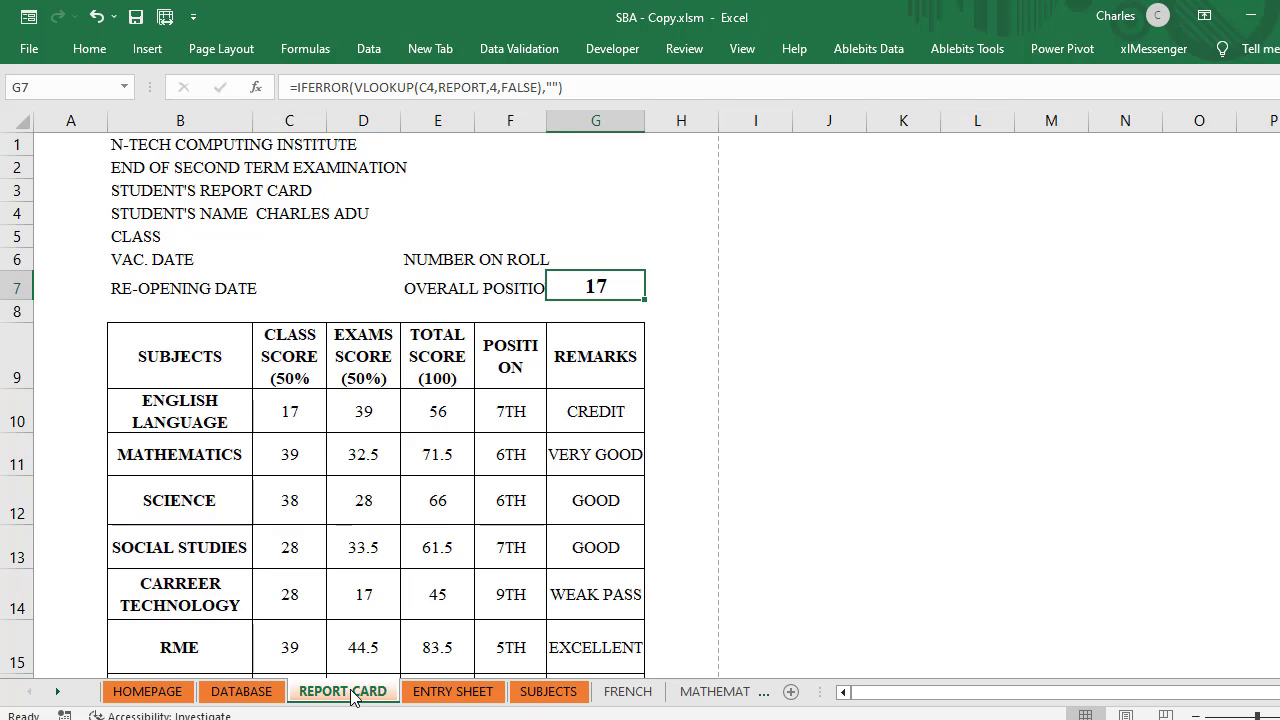
Step: Look up the OVERALL POSITION column's number on the ENTRY SHEET and set the column index of the REPORT CARD G7 lookup to 74
click(428, 691)
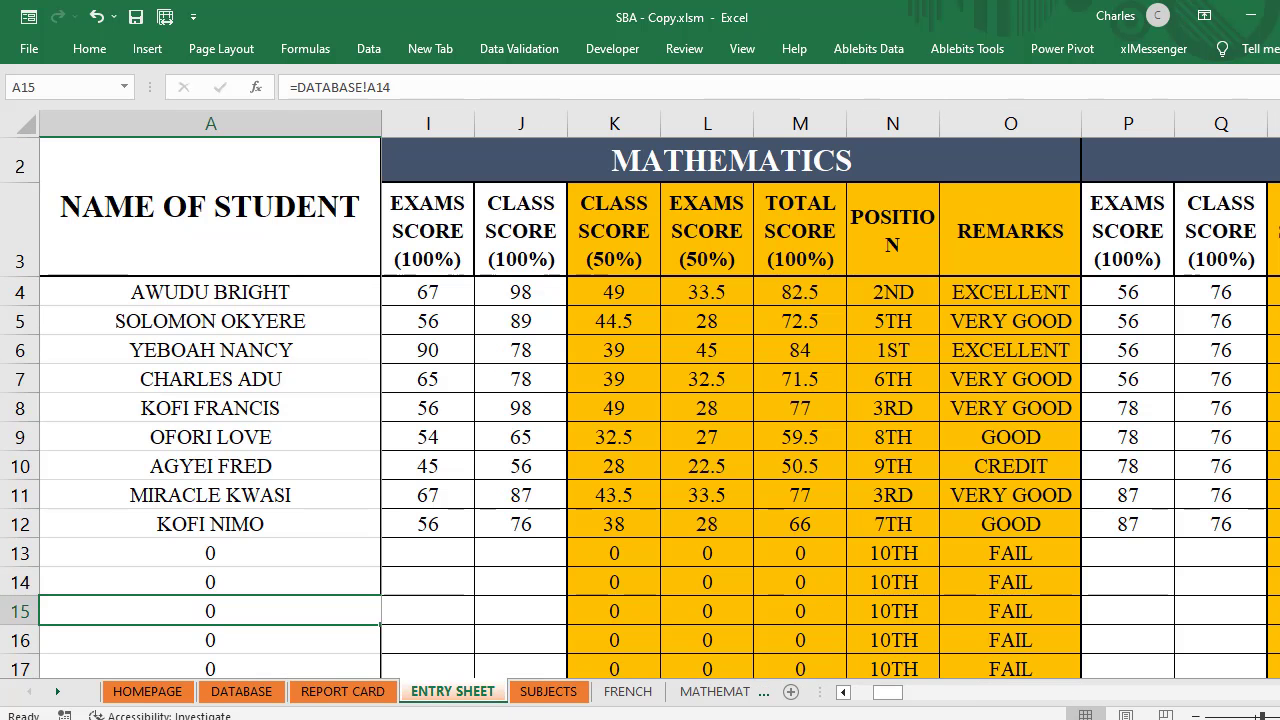
drag(893, 693, 1068, 690)
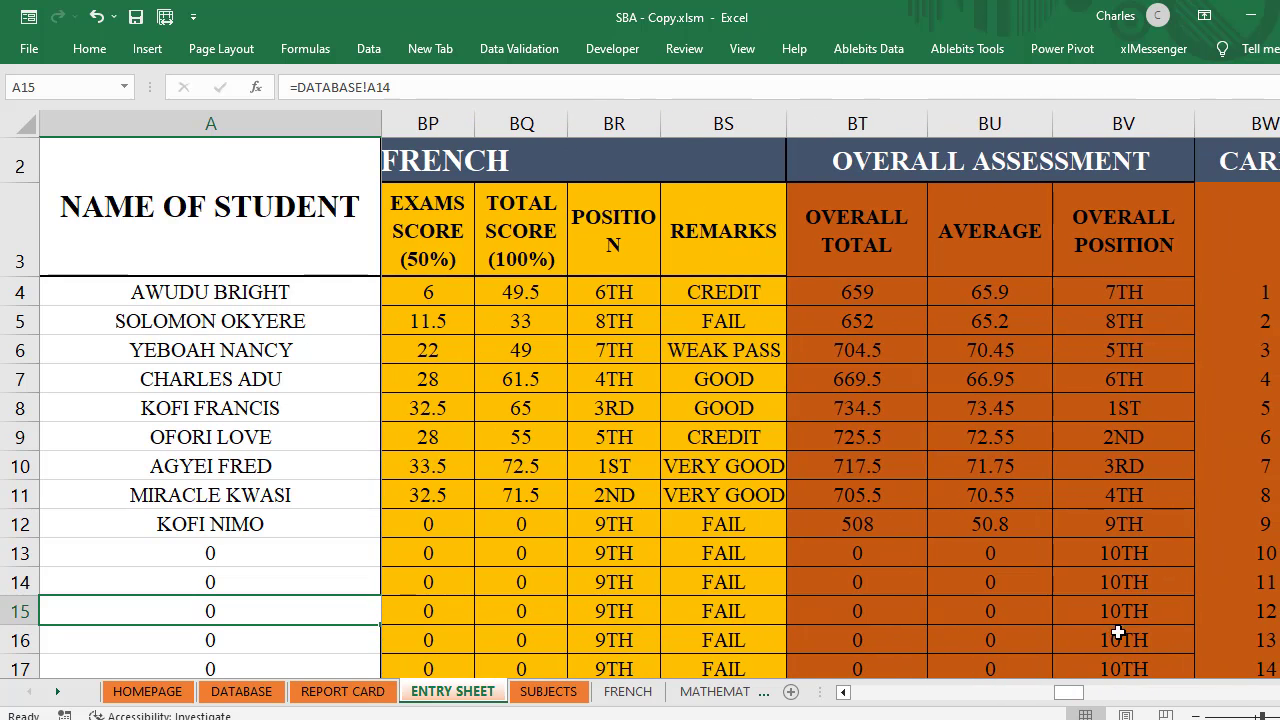
click(1122, 292)
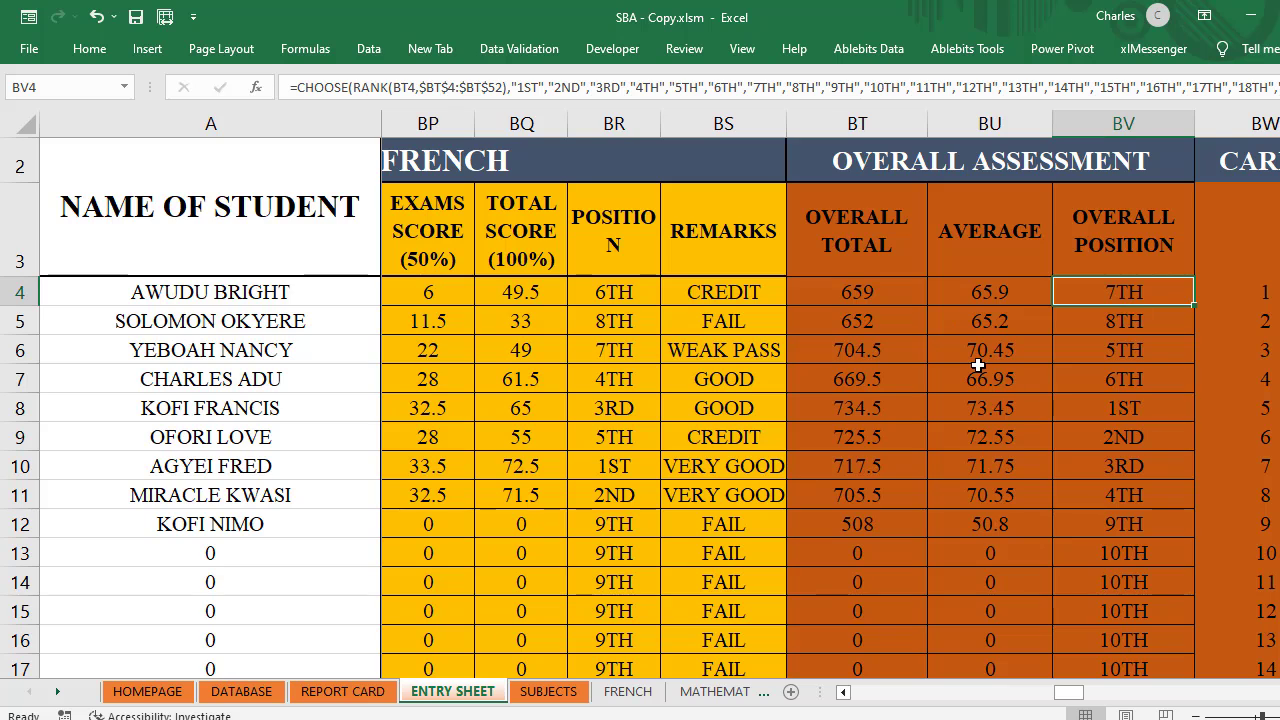
scroll(978, 362, up, 1)
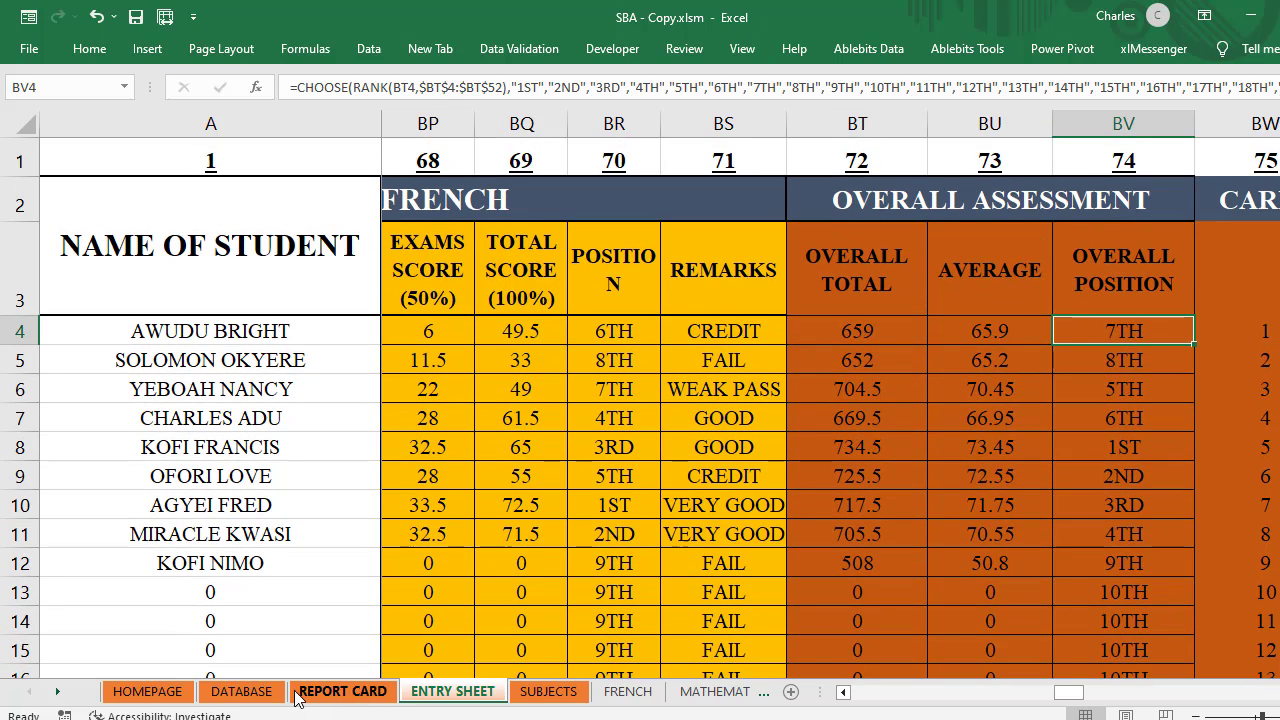
click(334, 692)
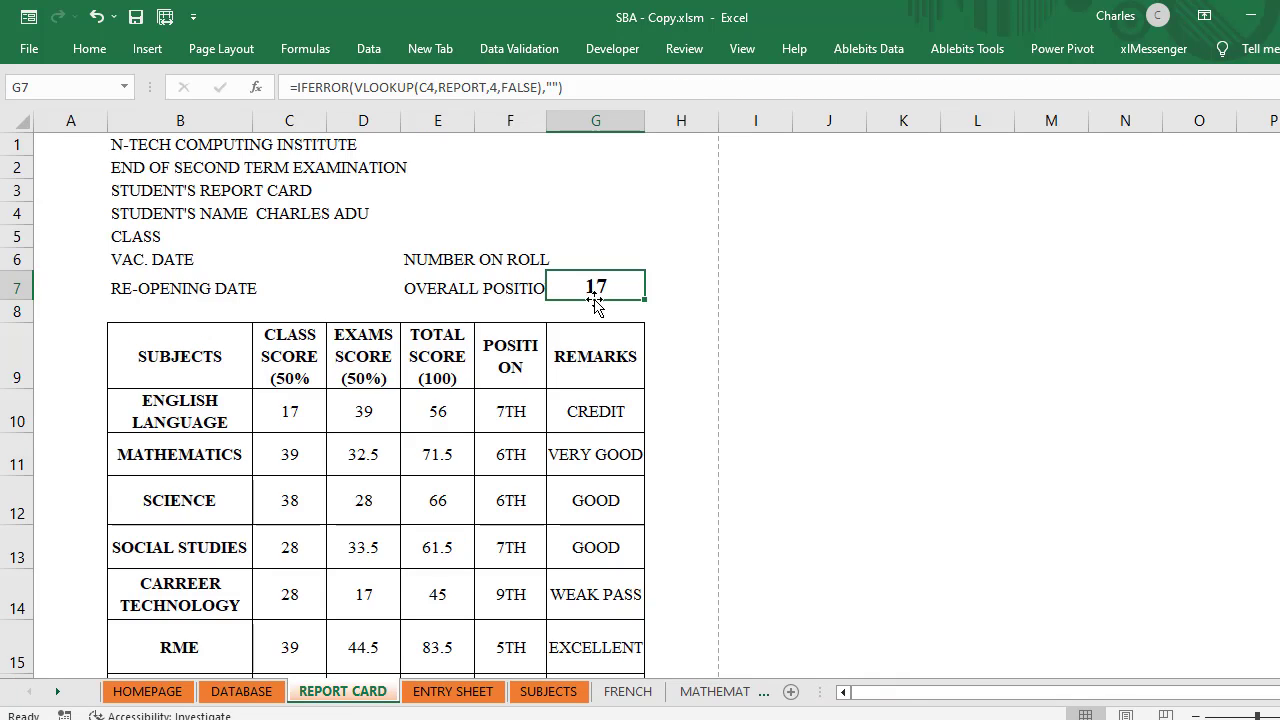
click(496, 87)
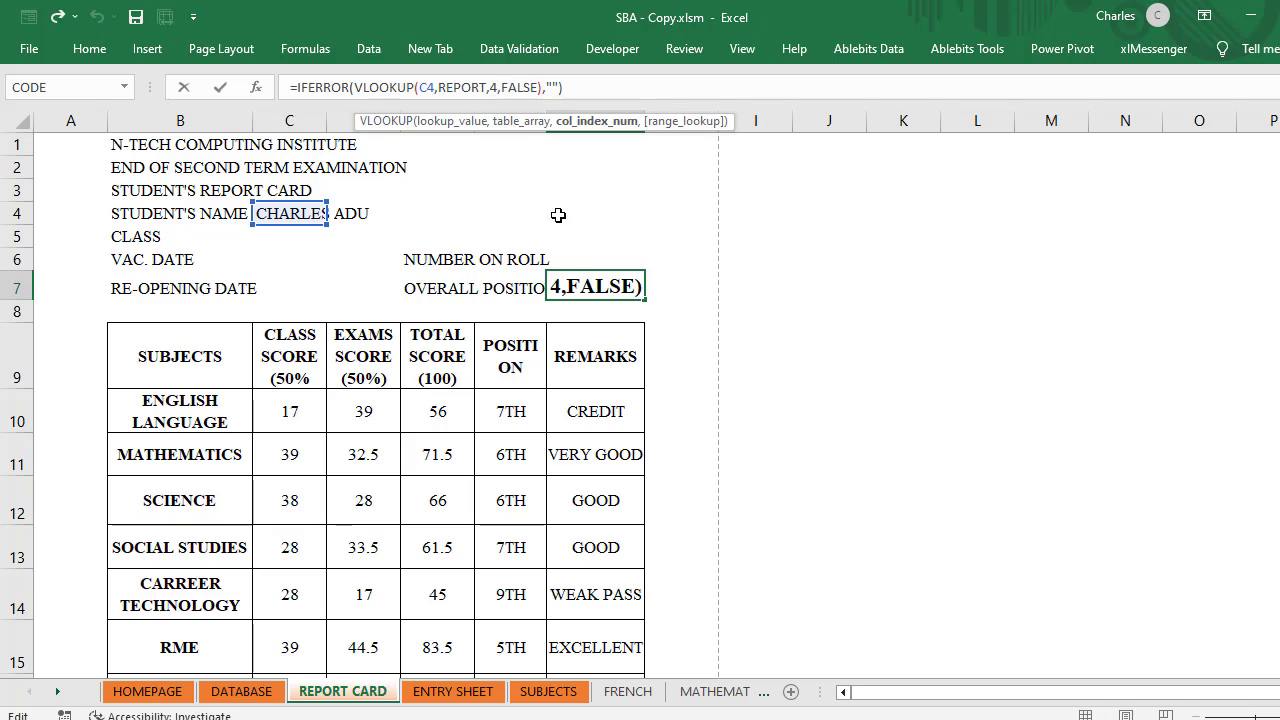
key(BackSpace)
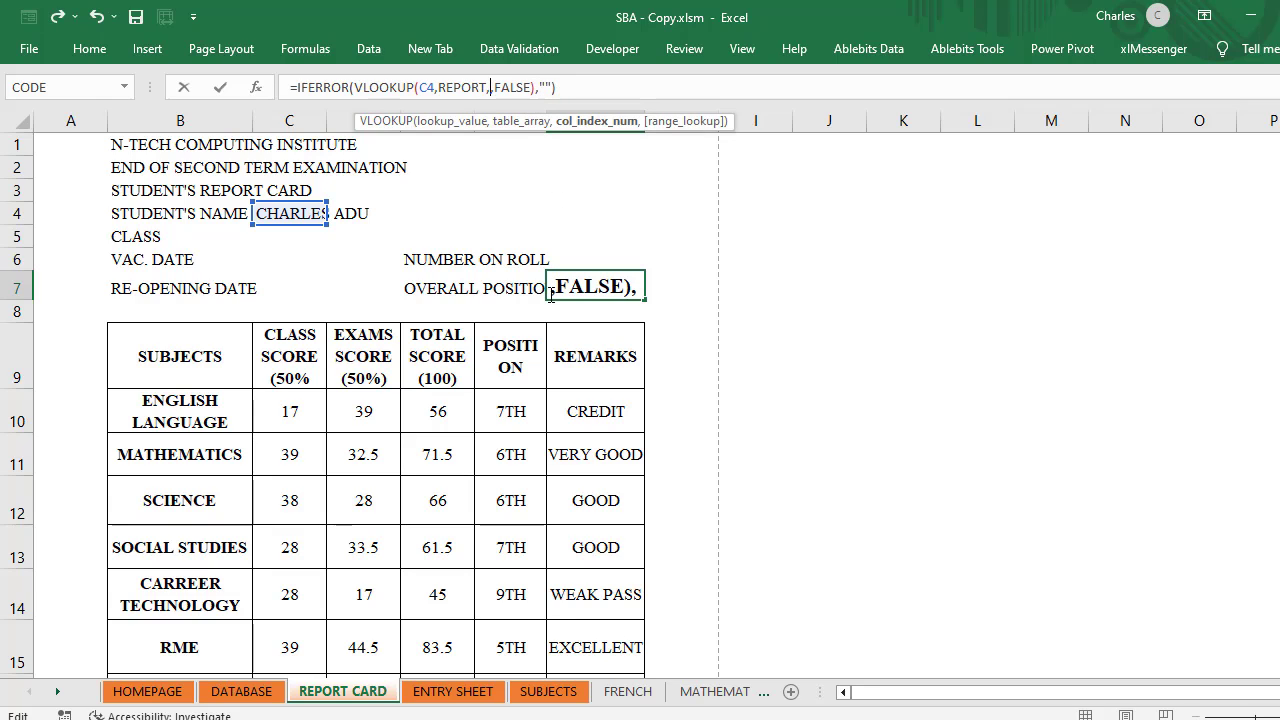
text(74)
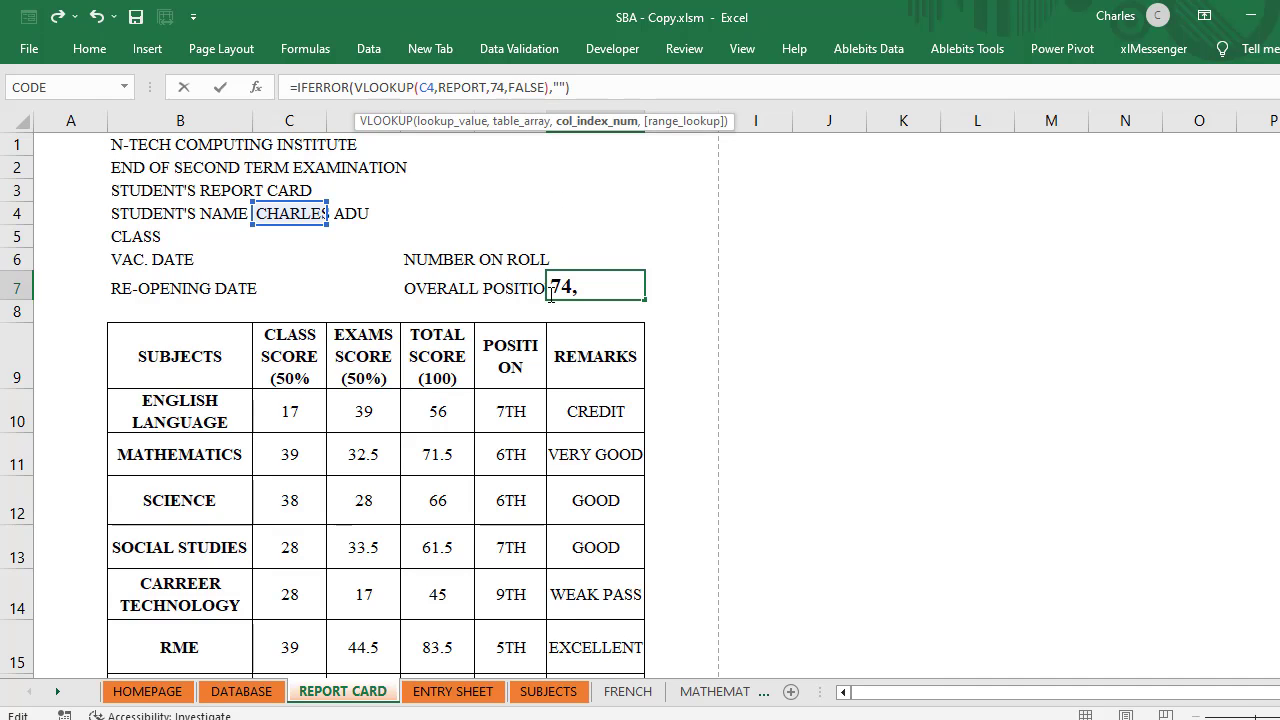
key(Return)
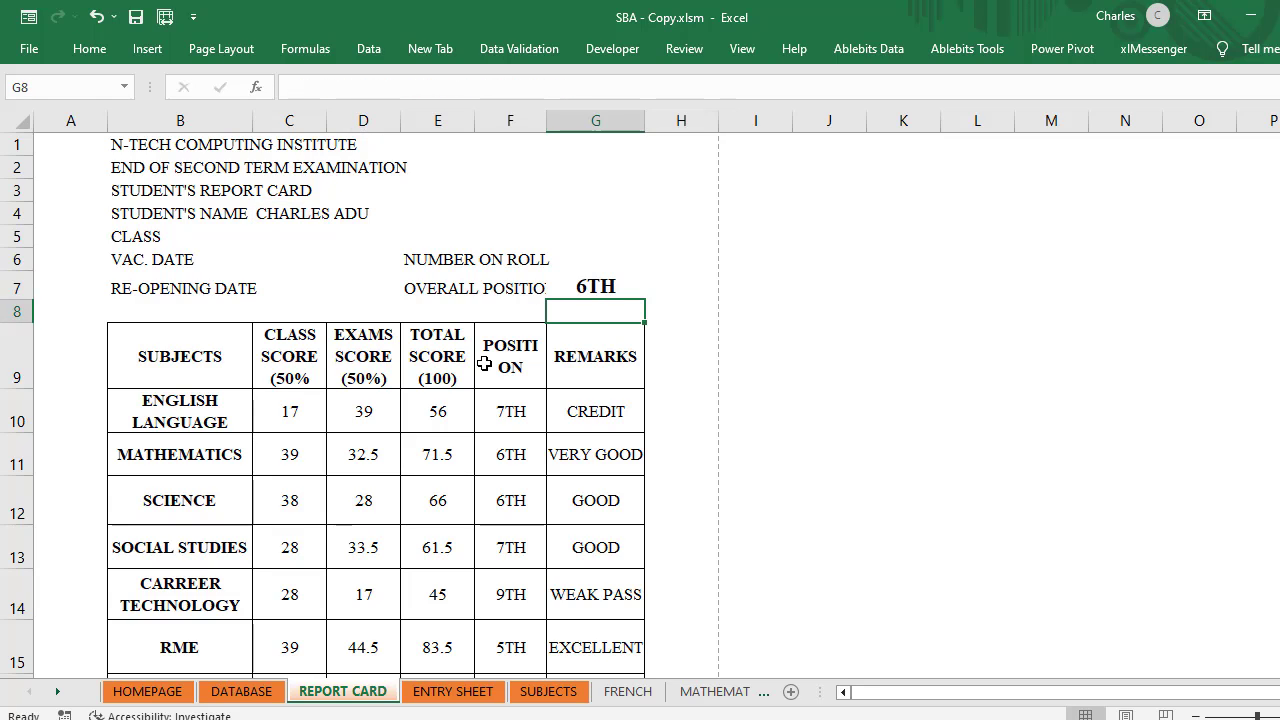
Step: Test the overall position lookup by choosing the fifth and then the eighth listed student as the student's name in C4
click(300, 214)
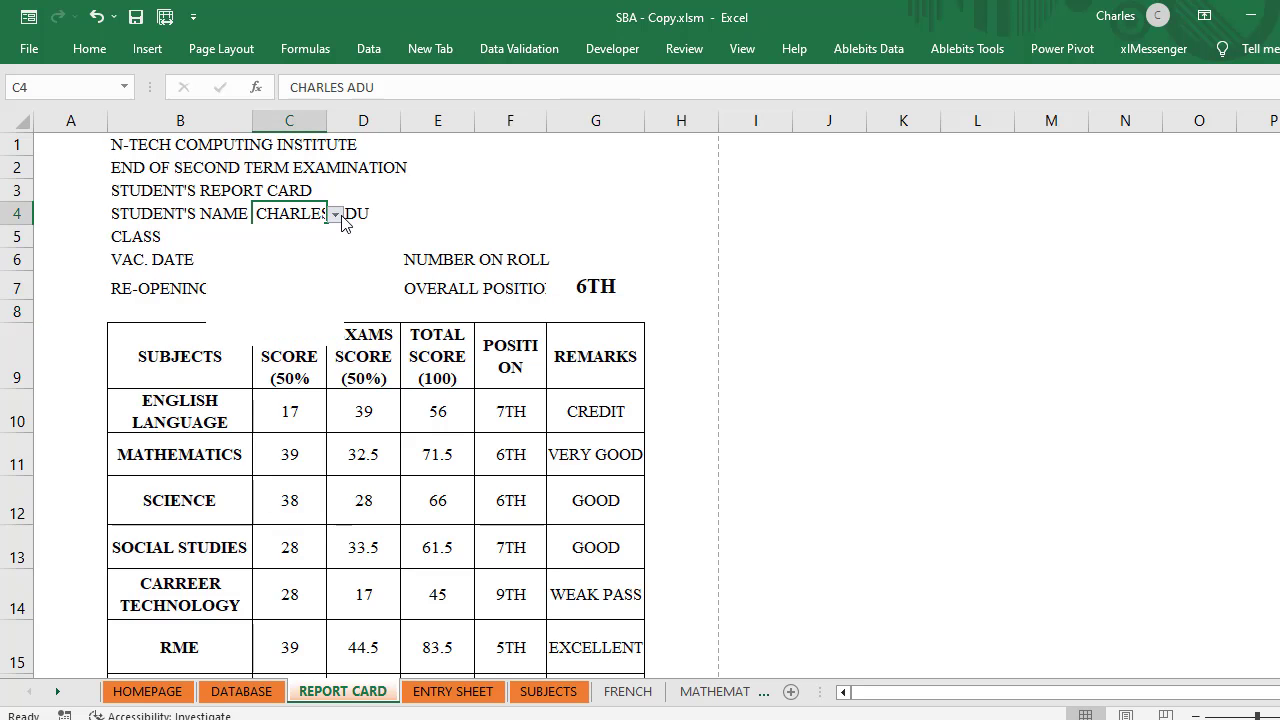
click(337, 215)
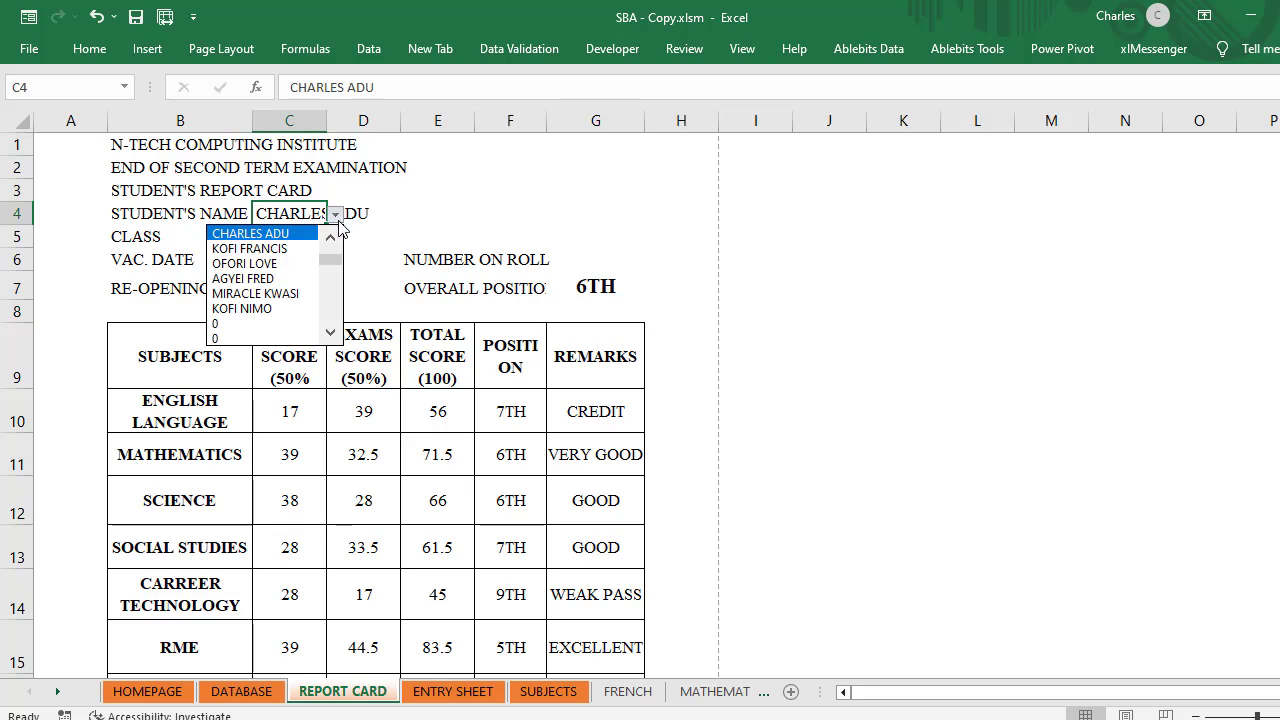
click(288, 249)
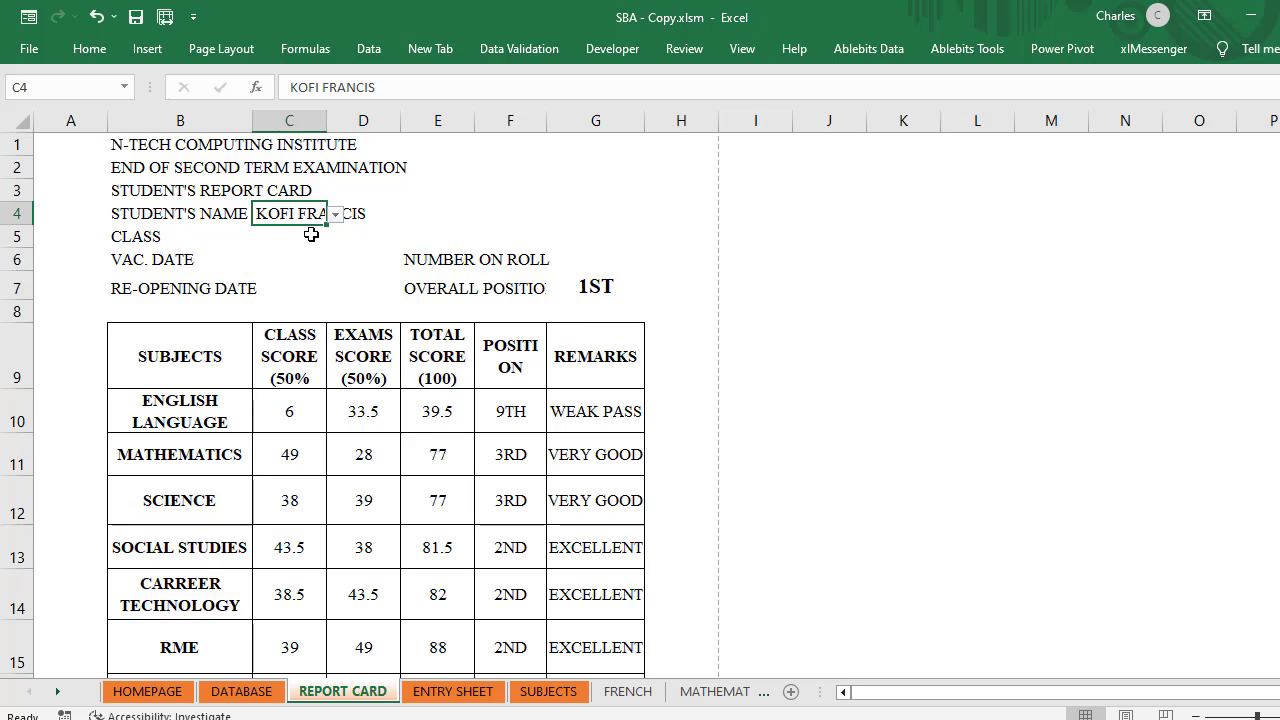
click(337, 218)
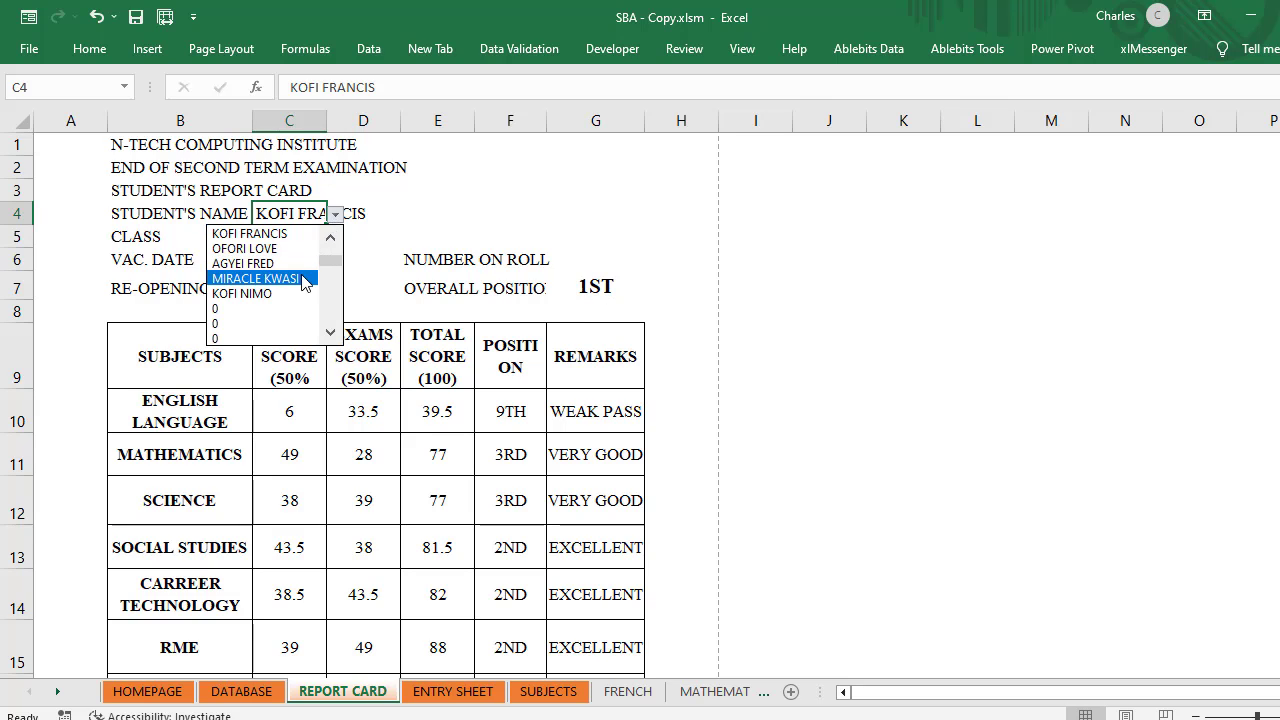
key(Escape)
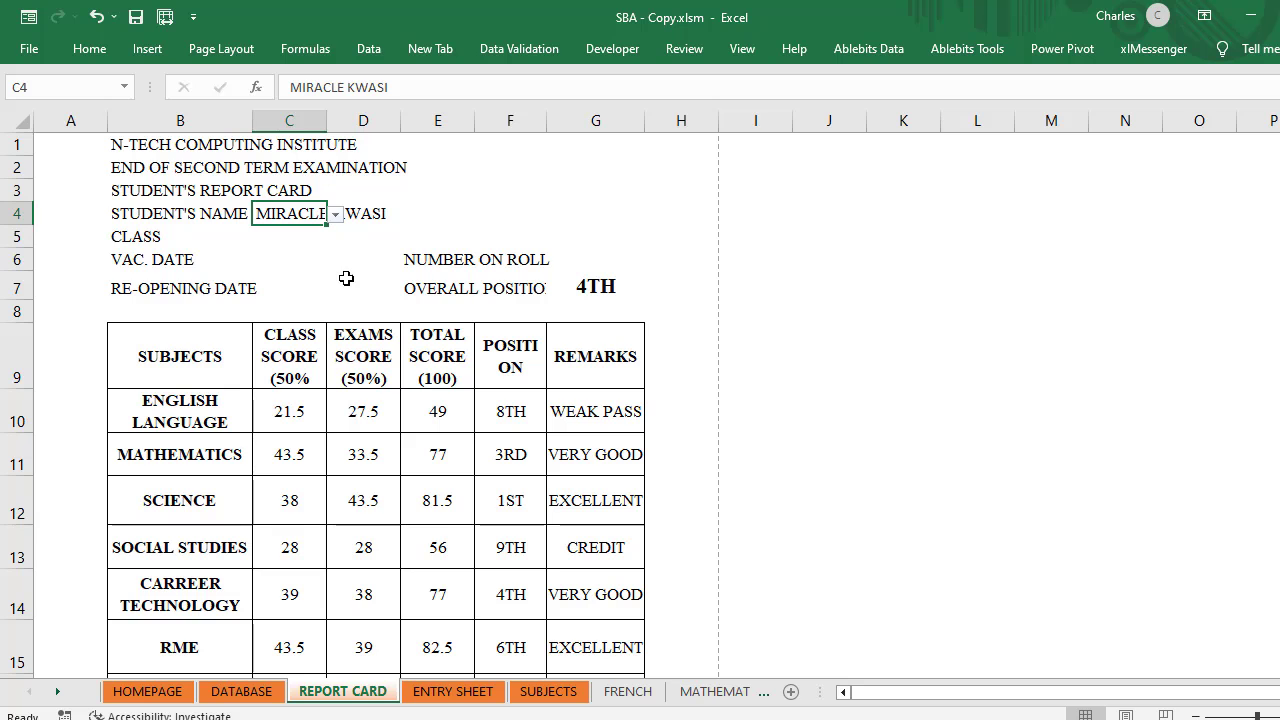
Step: Examine the selected student's subject results and the header's class, vacation date and re-opening date fields
scroll(399, 543, down, 3)
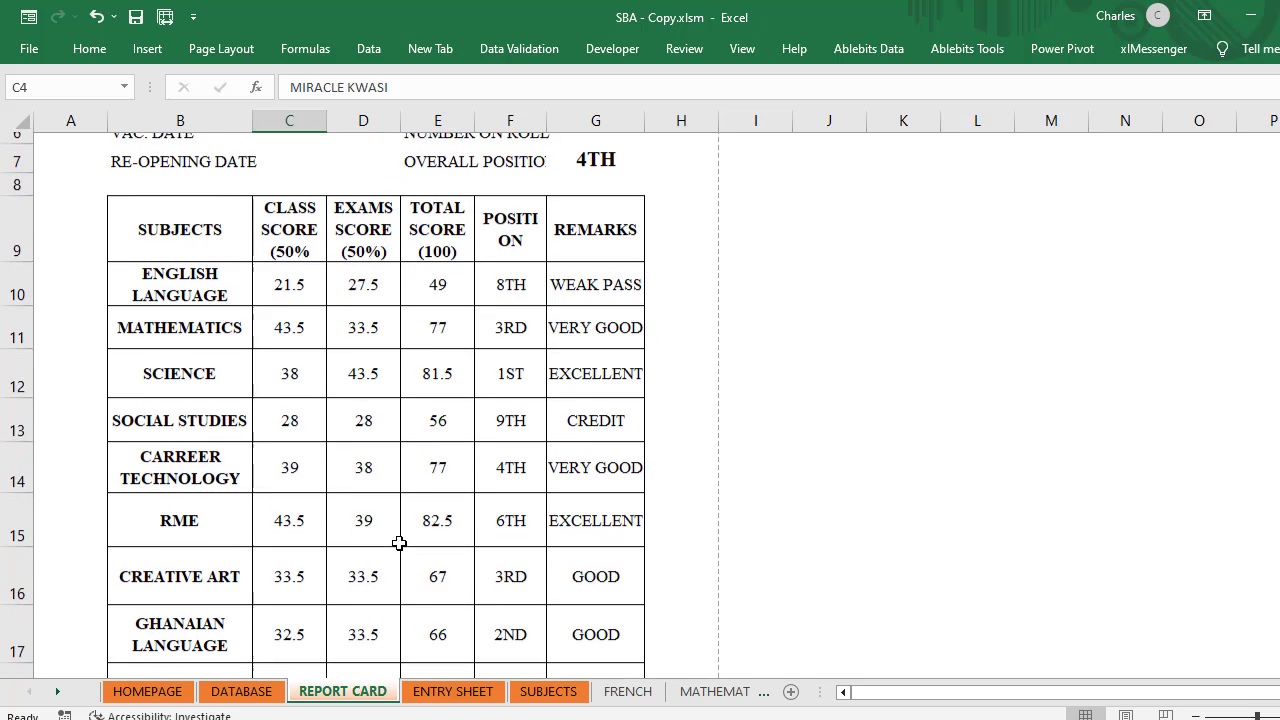
click(395, 556)
right_click(370, 566)
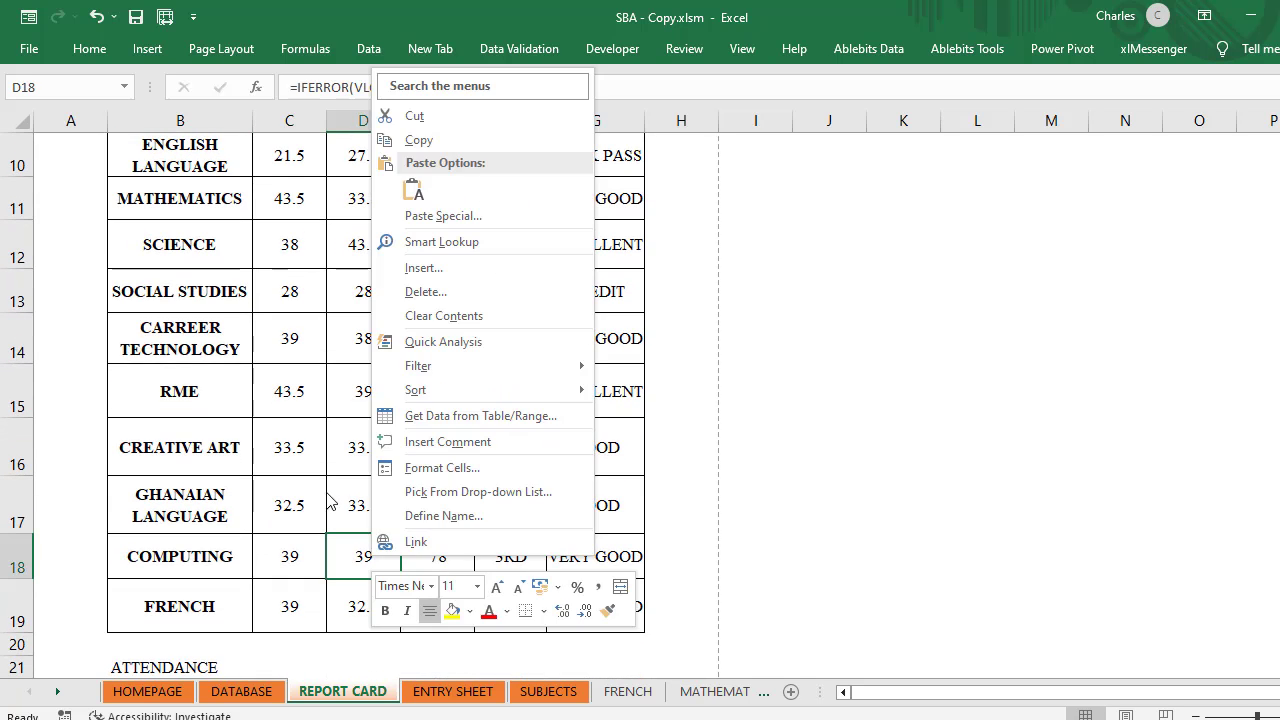
key(Escape)
scroll(390, 430, up, 3)
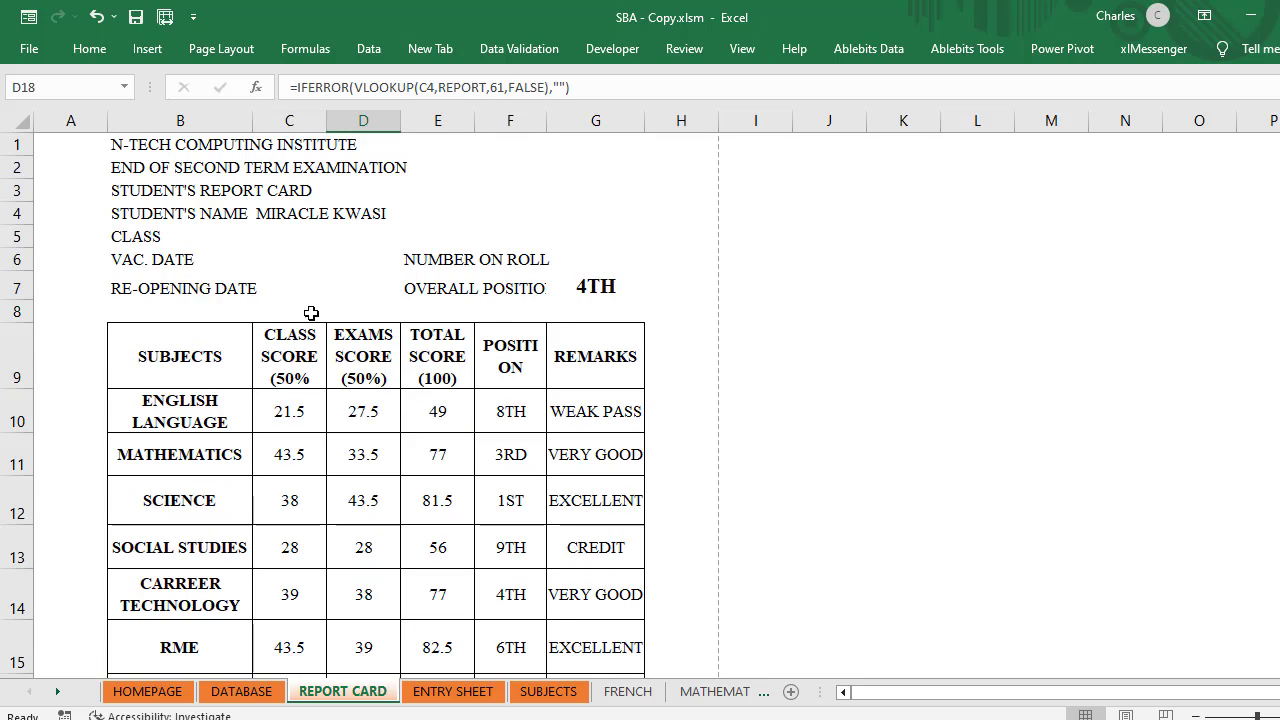
click(272, 289)
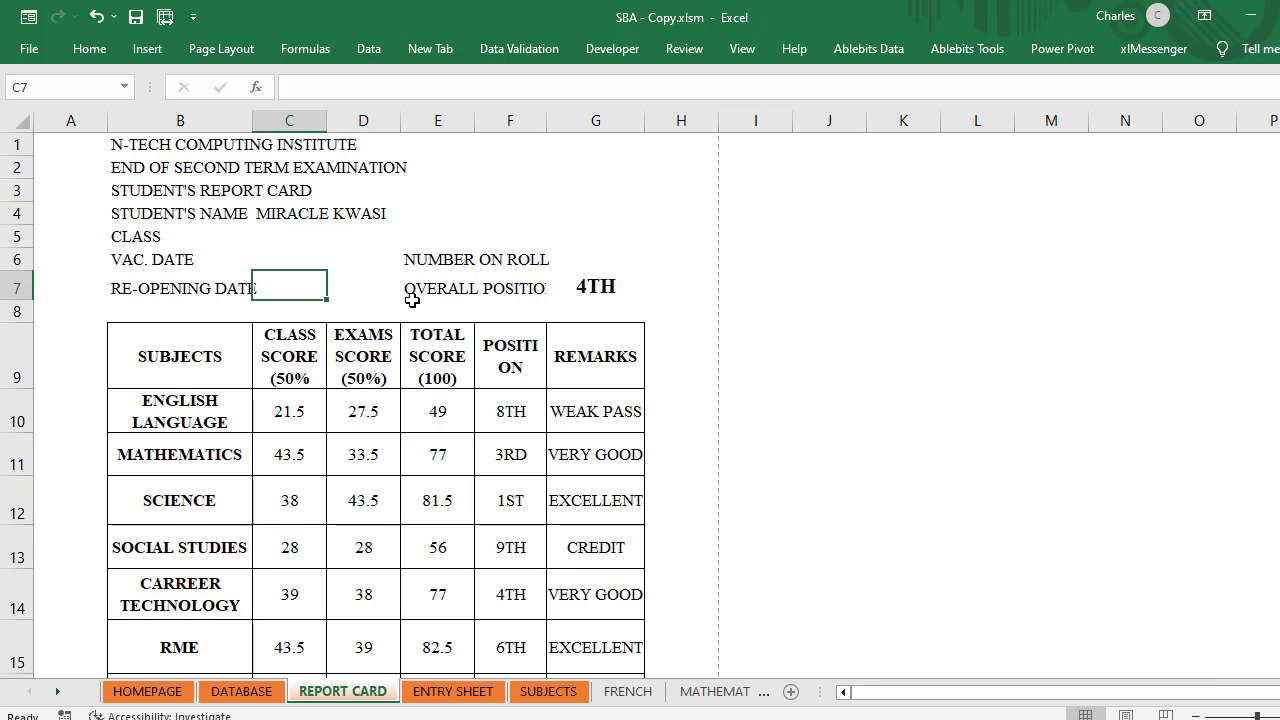
click(247, 260)
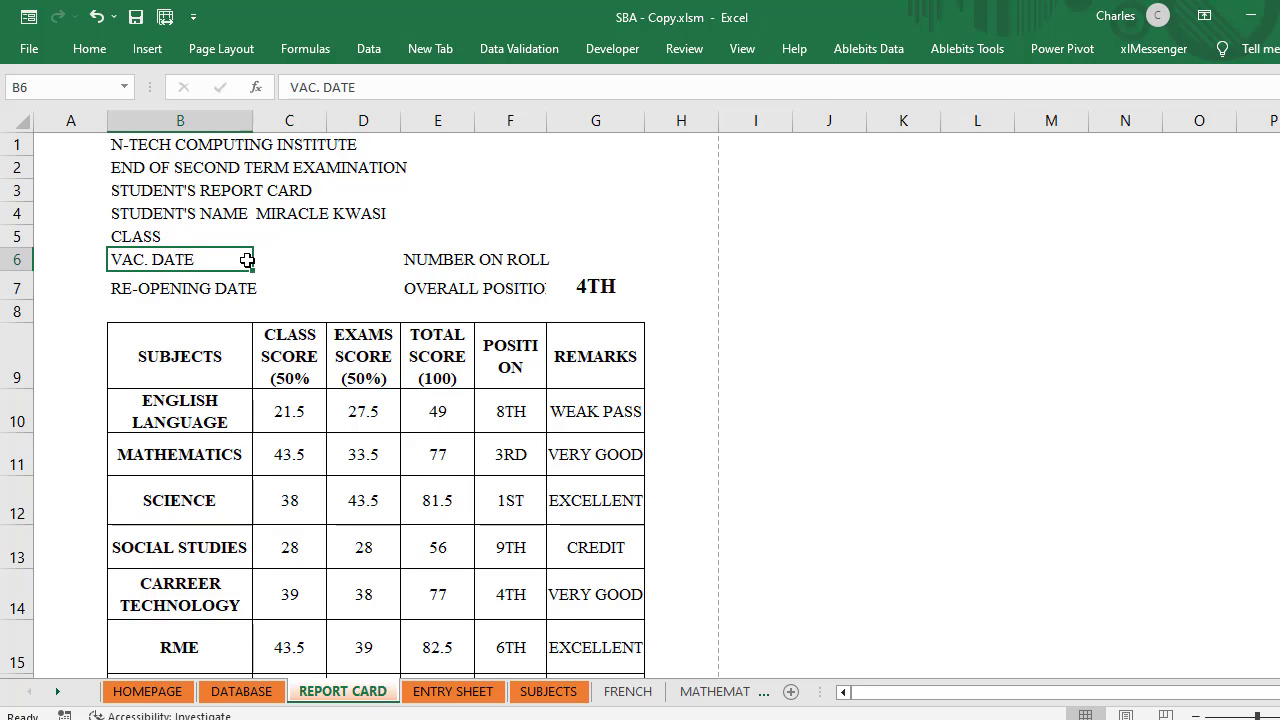
click(306, 261)
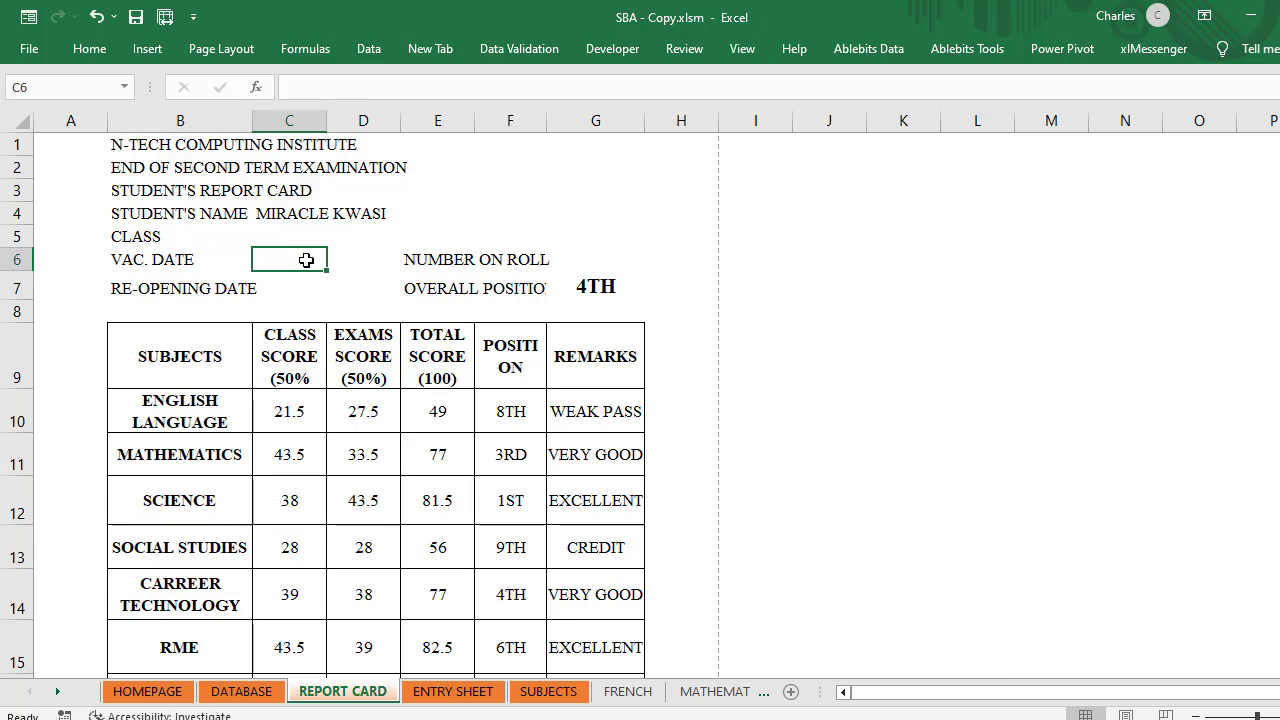
click(235, 239)
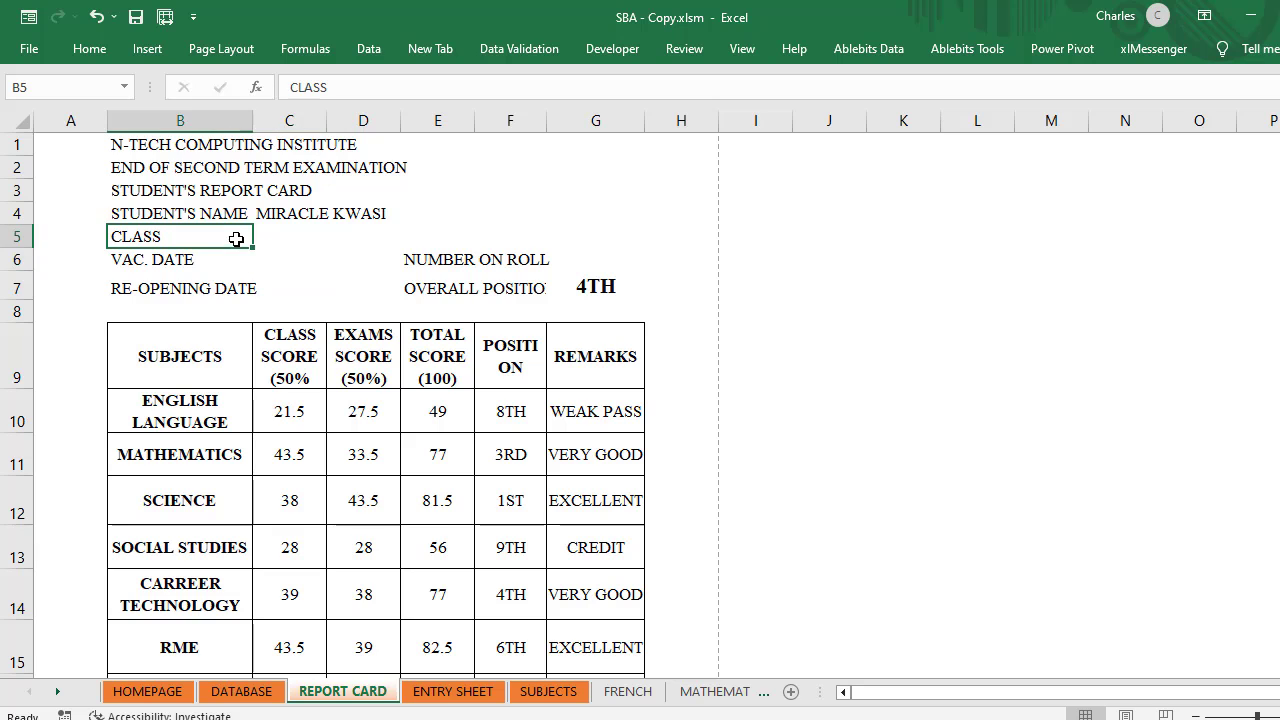
click(350, 209)
Step: Try entering the lookup =IFERROR(VLOOKUP(C4,REPORT,4,FALSE),"") in the ATTENDANCE cell C21, and undo the entry
scroll(594, 286, down, 7)
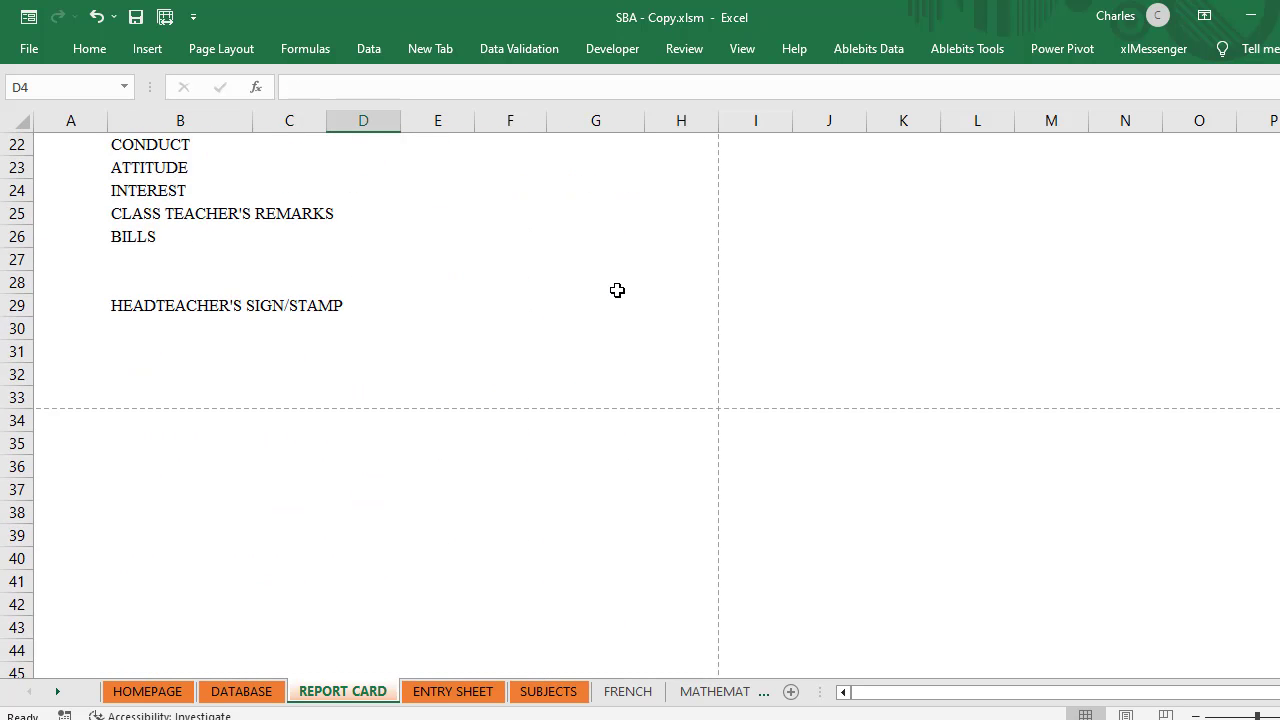
scroll(617, 290, up, 2)
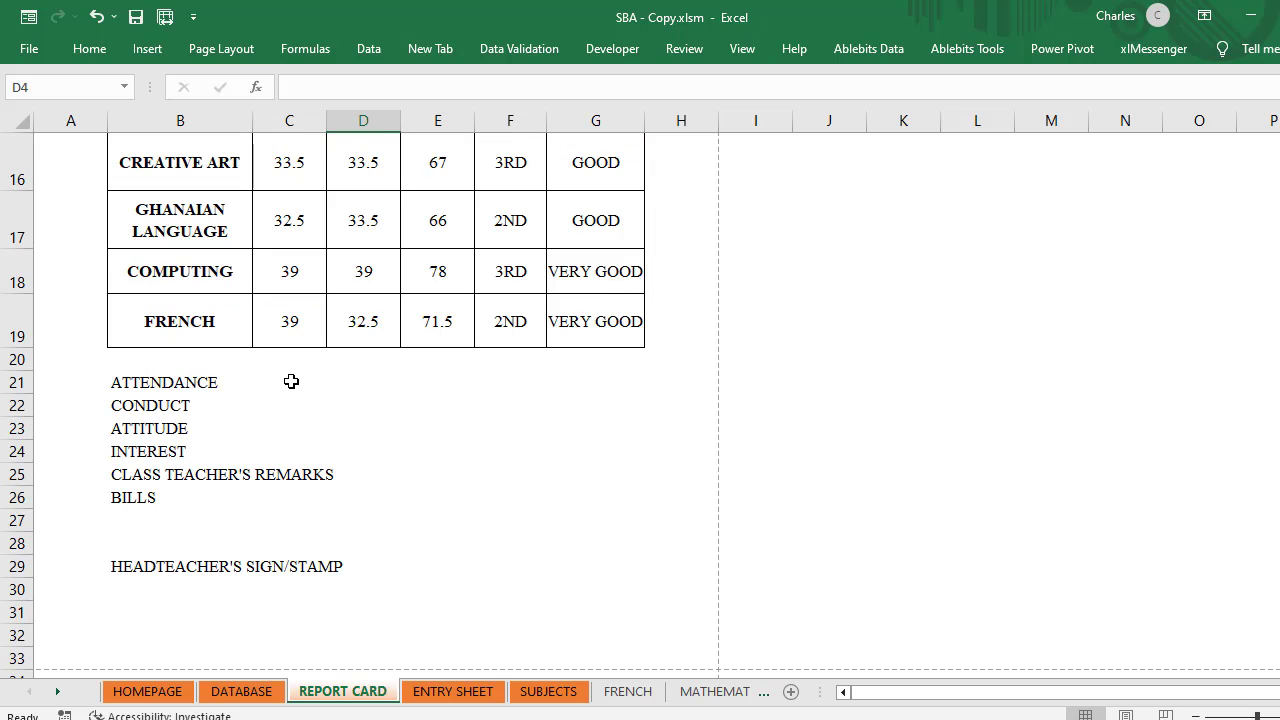
click(291, 382)
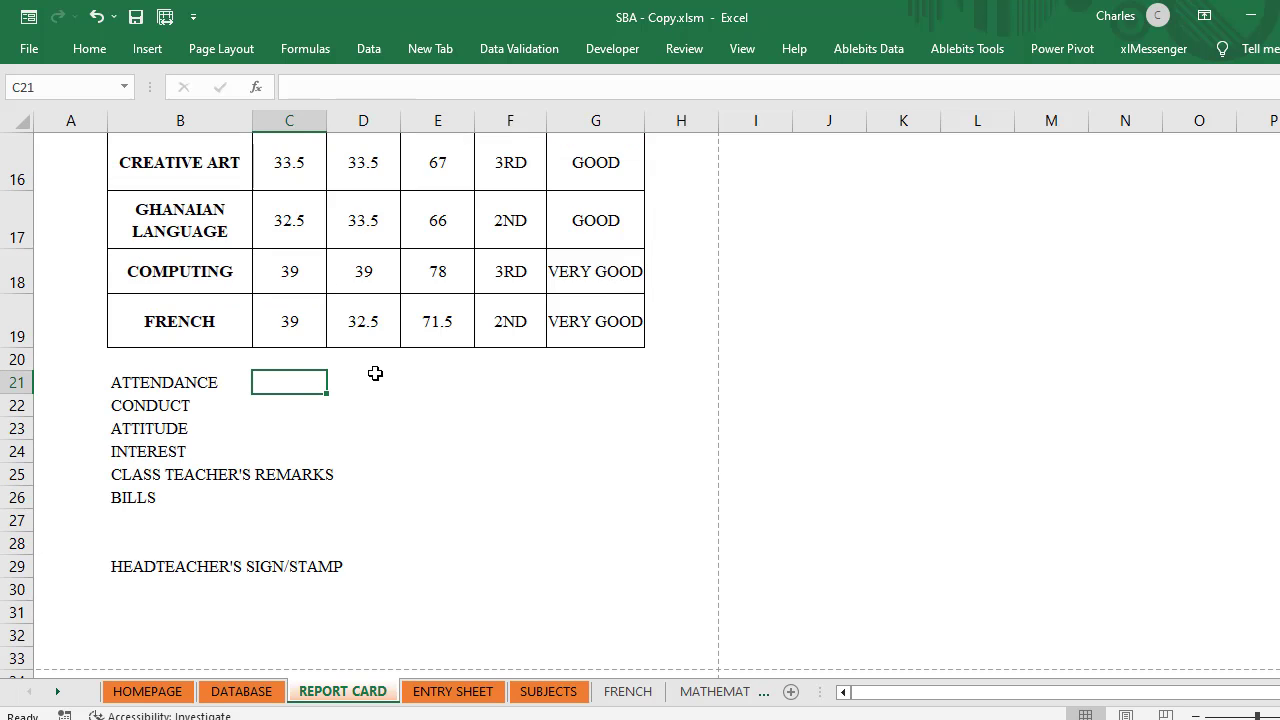
scroll(368, 362, up, 1)
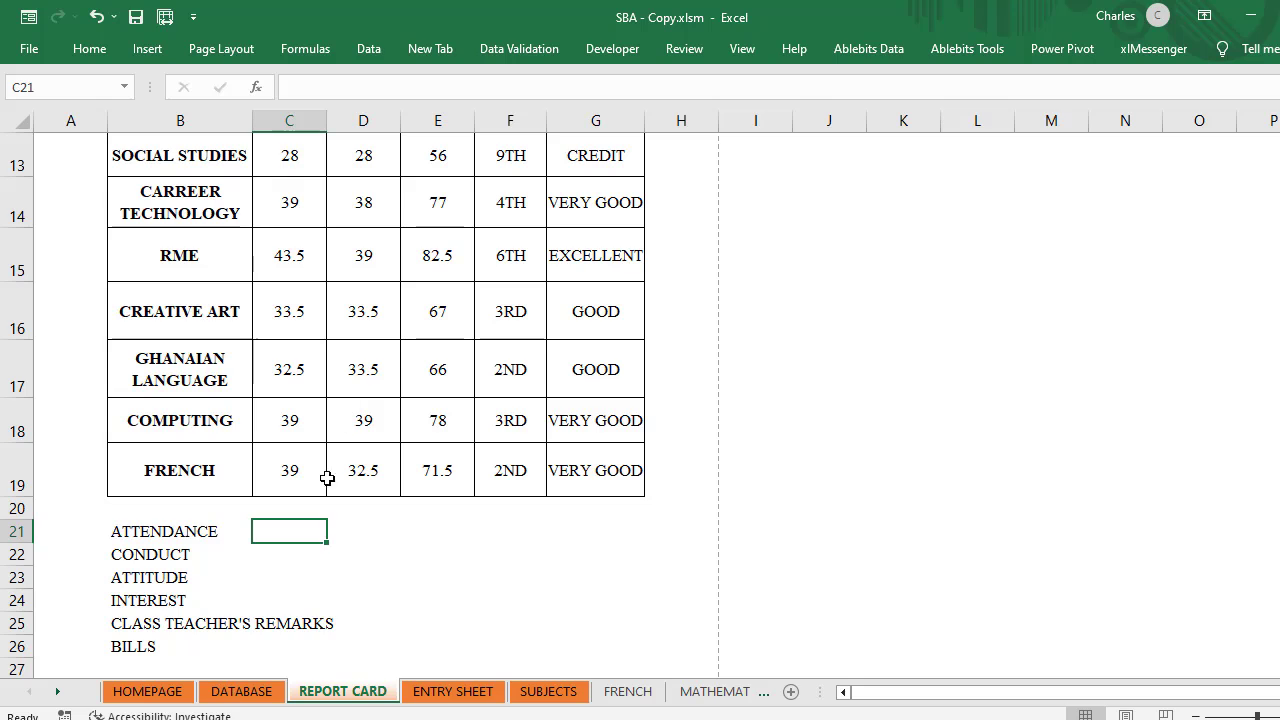
text(=IFERROR(VLOOKUP(C4,REPORT,4,FALSE),""))
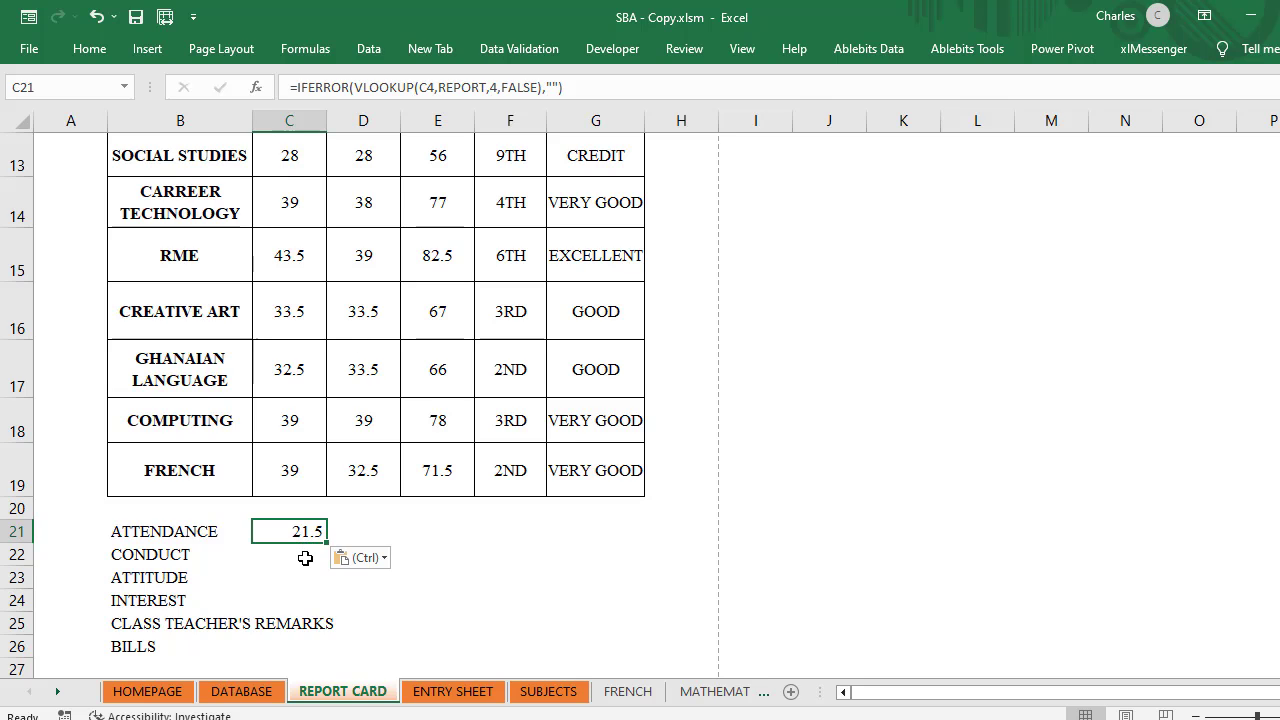
click(296, 555)
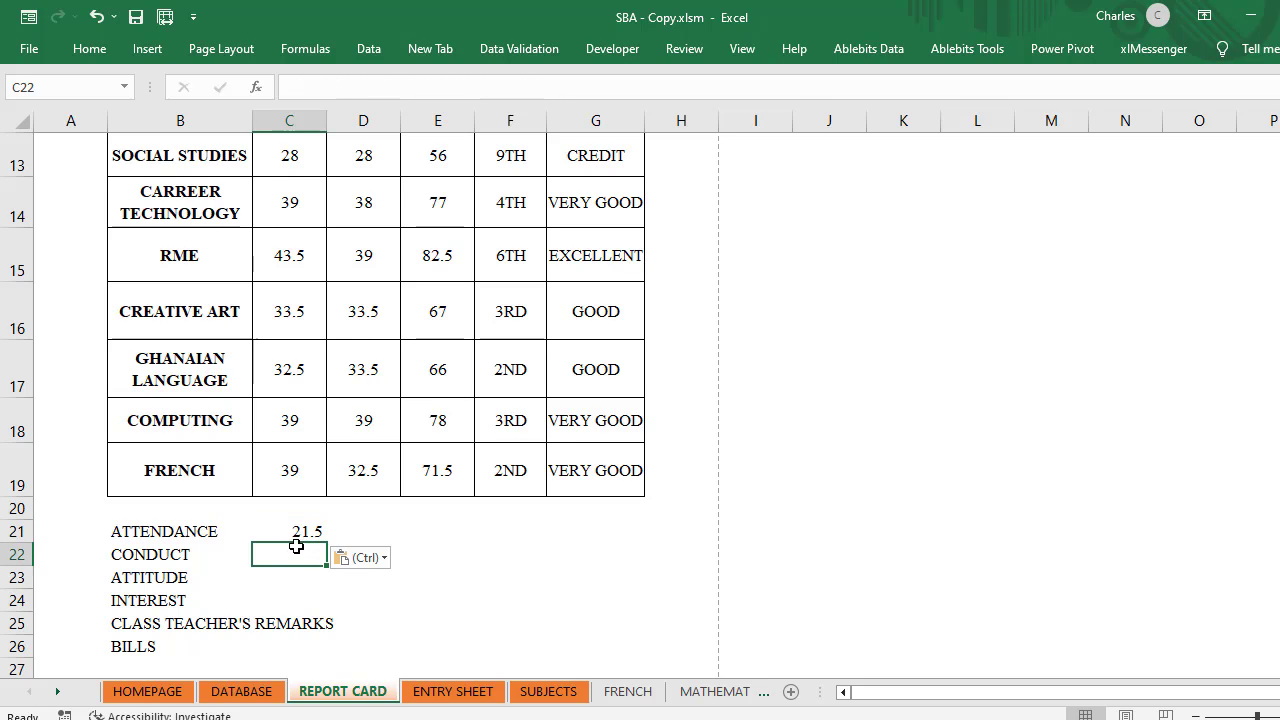
key(ctrl+c)
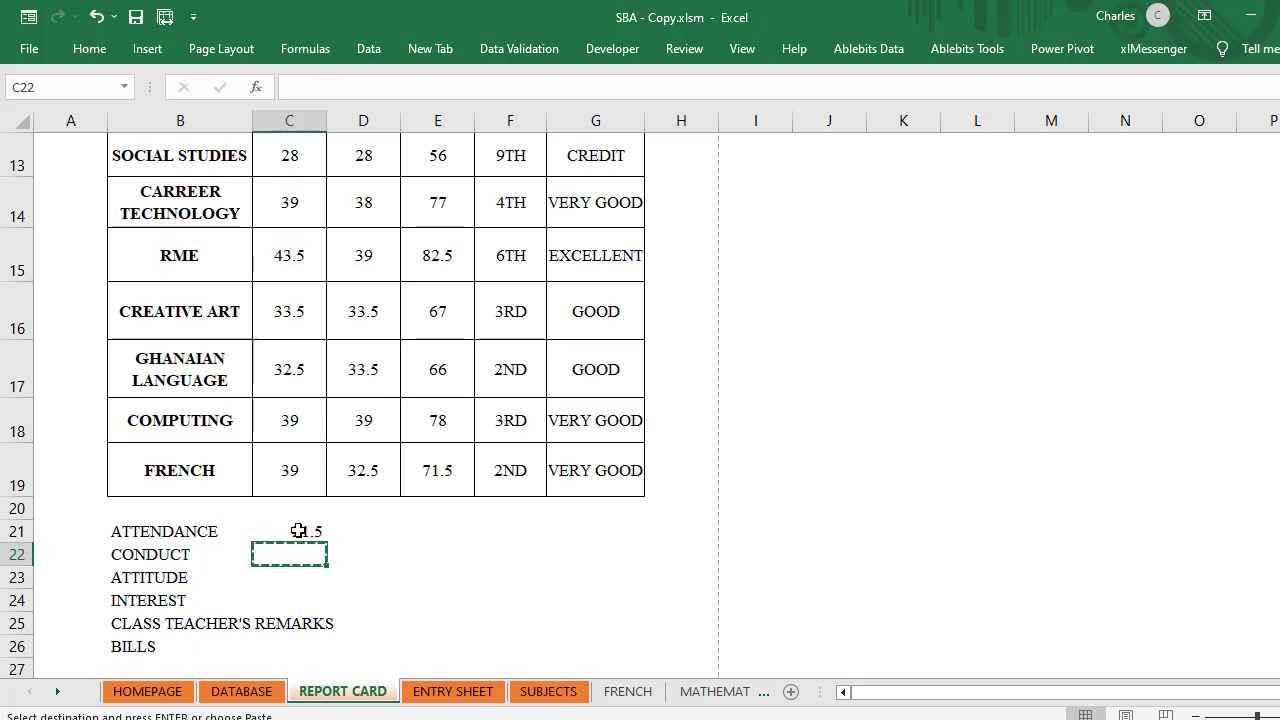
key(ctrl+z)
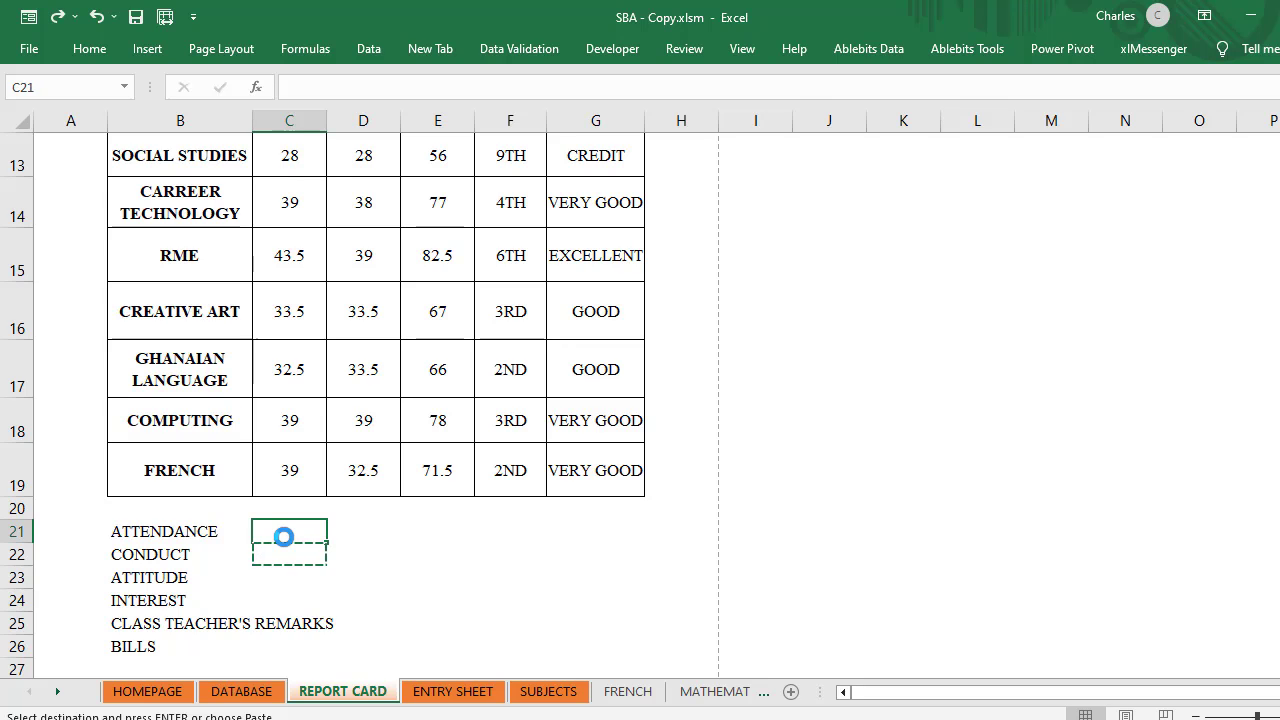
key(Escape)
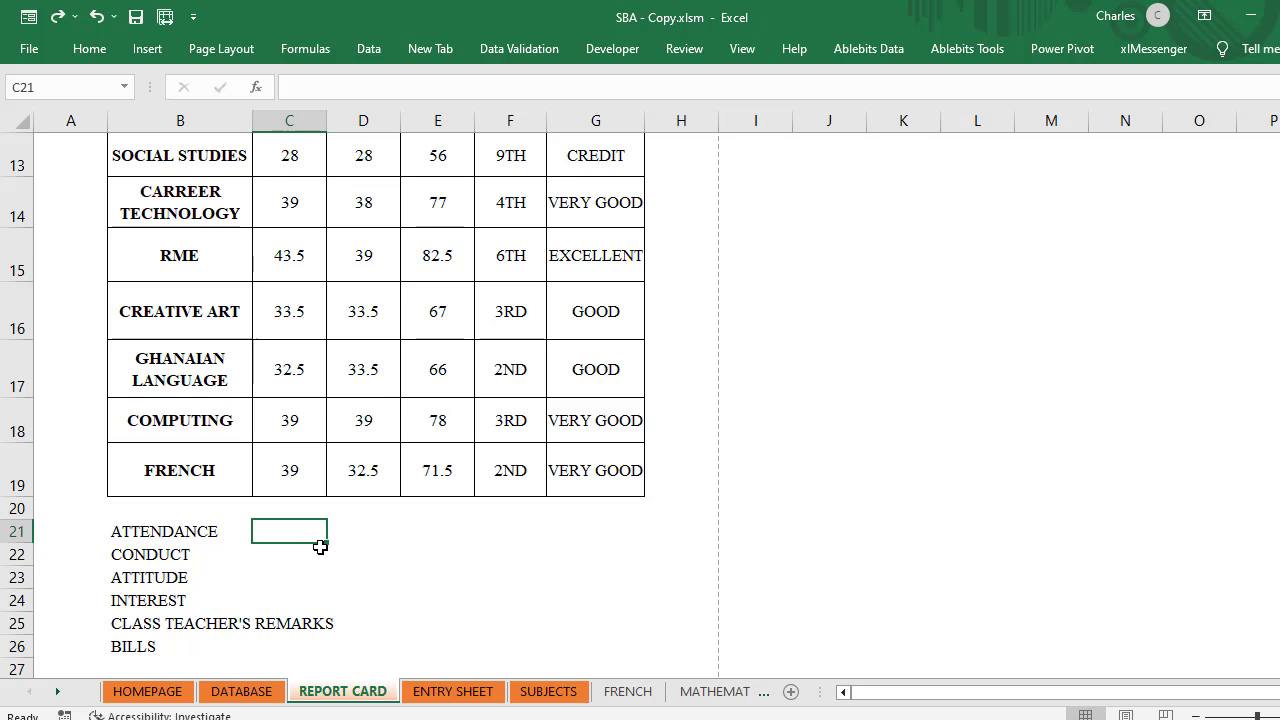
scroll(388, 200, up, 2)
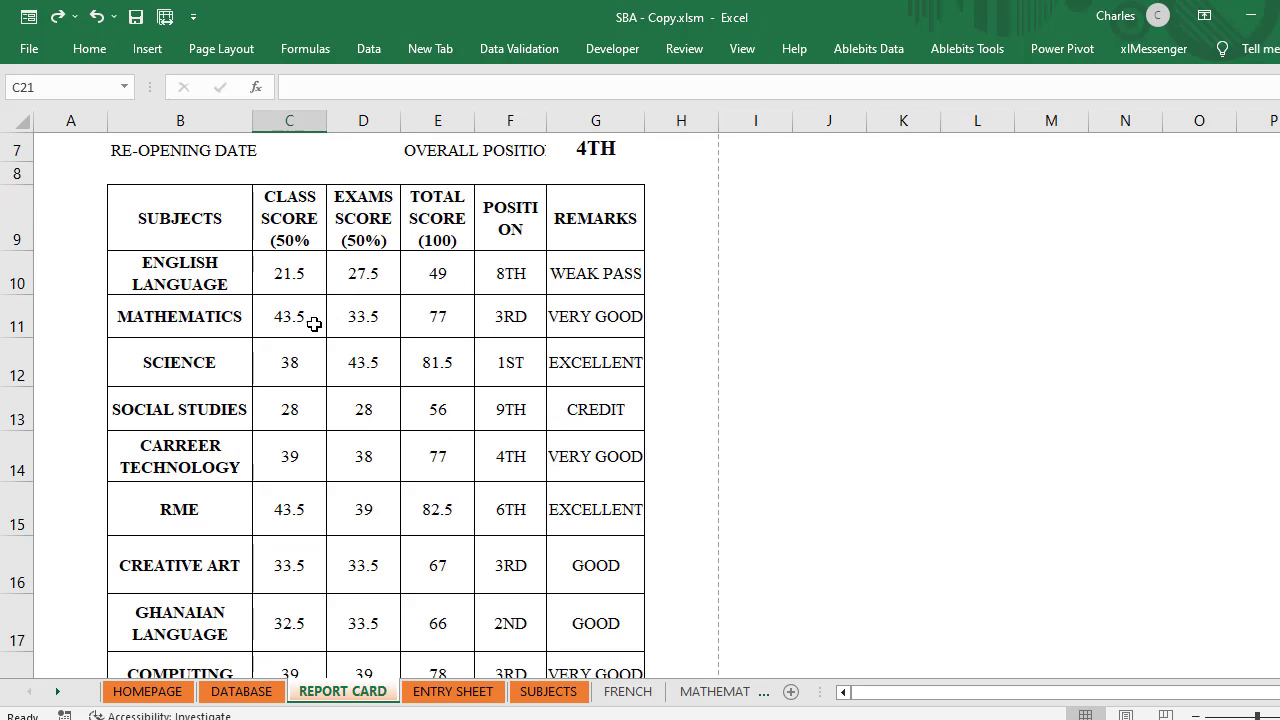
Step: Copy the English class score lookup =IFERROR(VLOOKUP(C4,REPORT,4,FALSE),"") from C10 into the ATTENDANCE cell C21
click(283, 283)
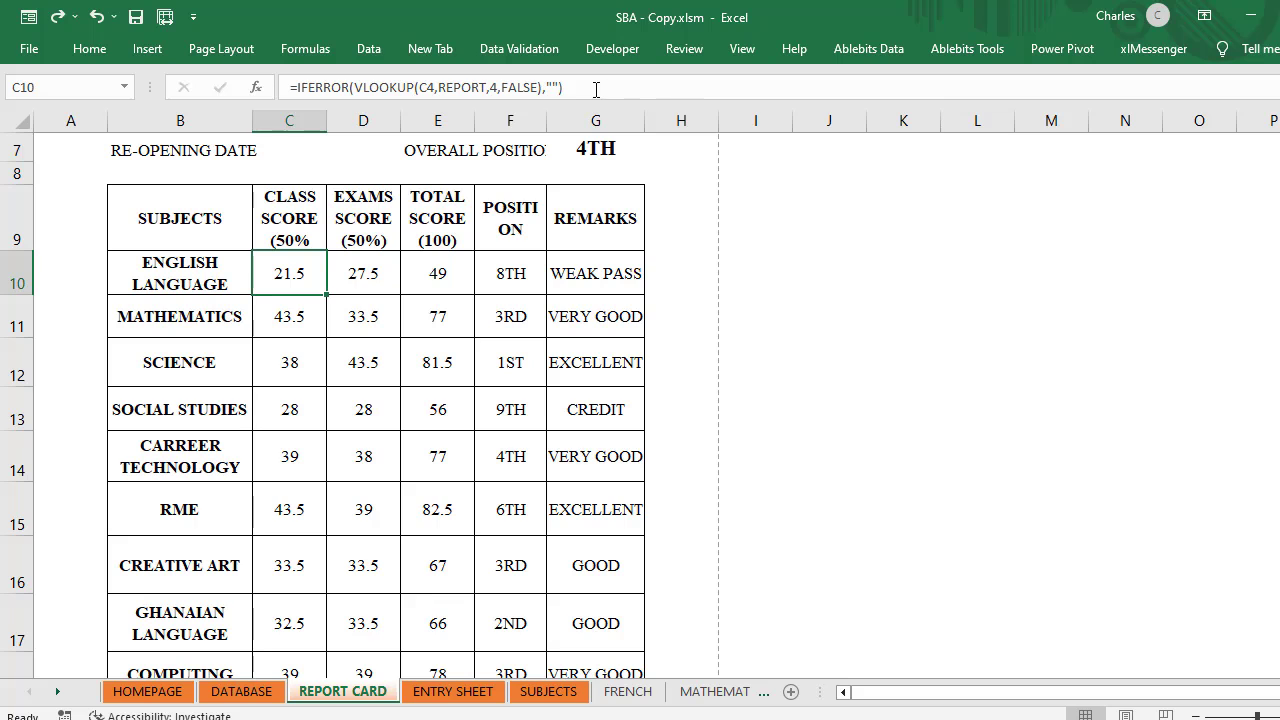
drag(564, 87, 280, 87)
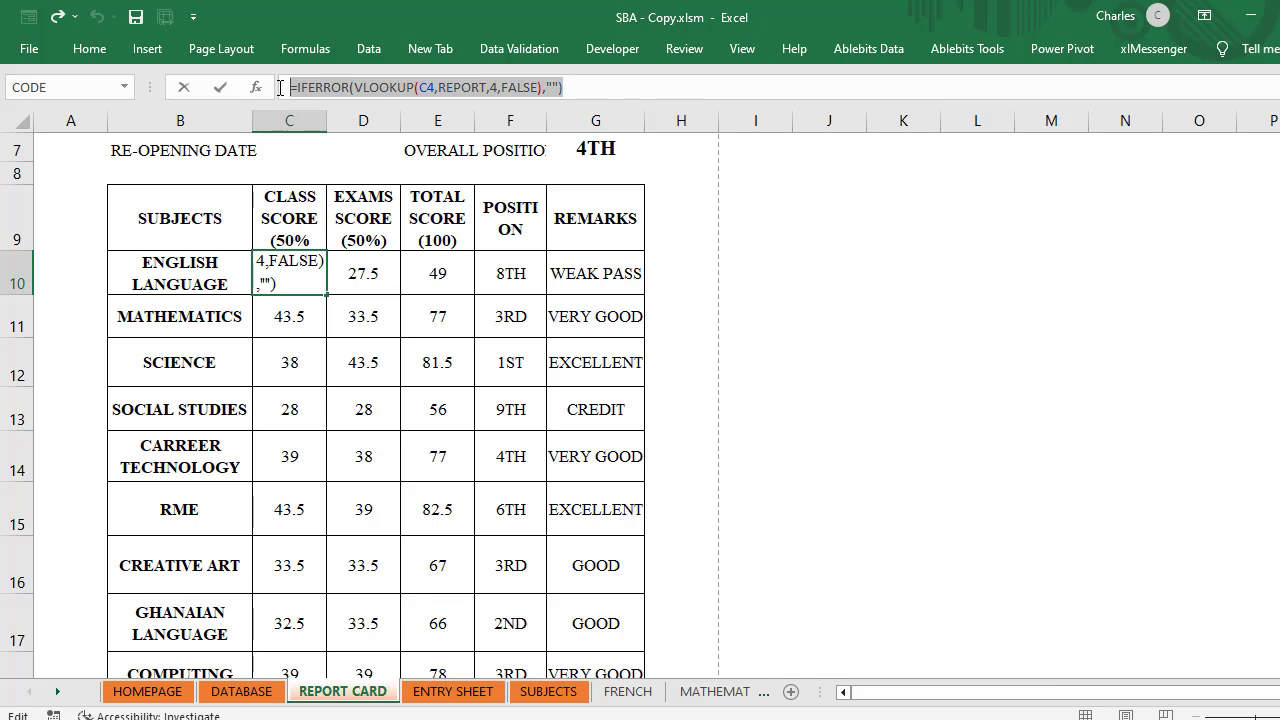
scroll(360, 185, down, 2)
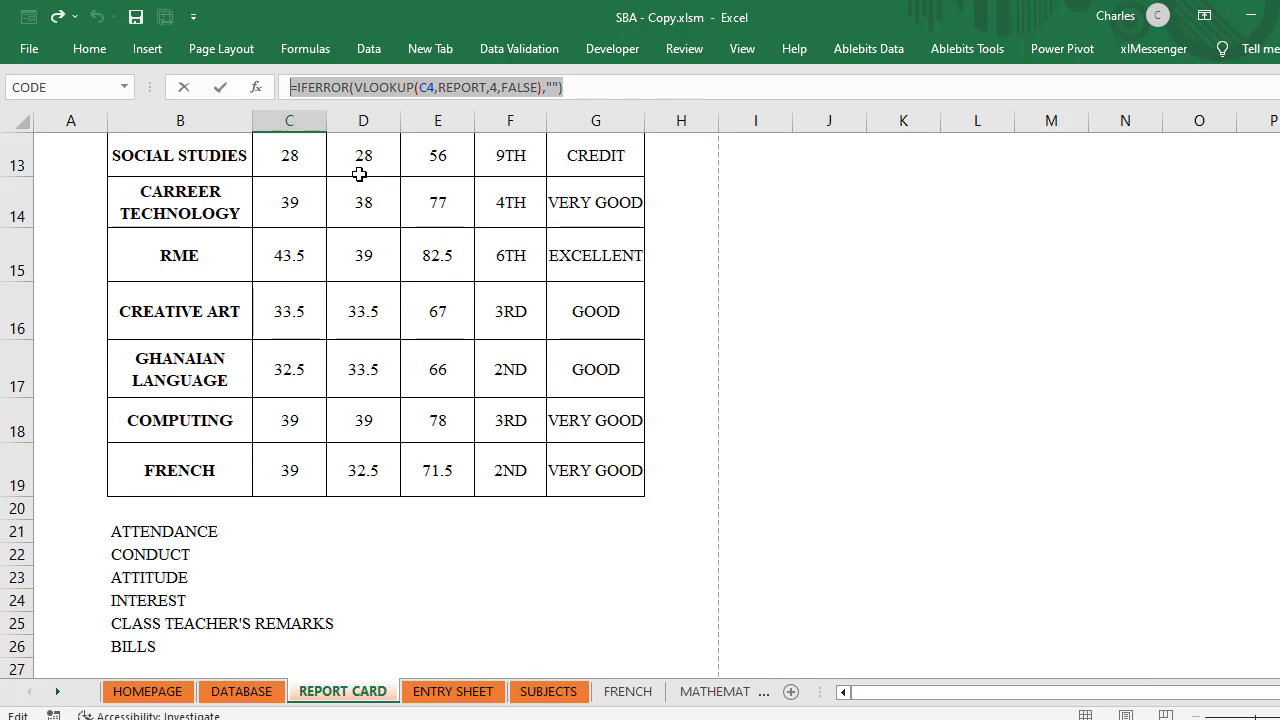
scroll(360, 170, up, 1)
scroll(355, 185, down, 4)
key(Escape)
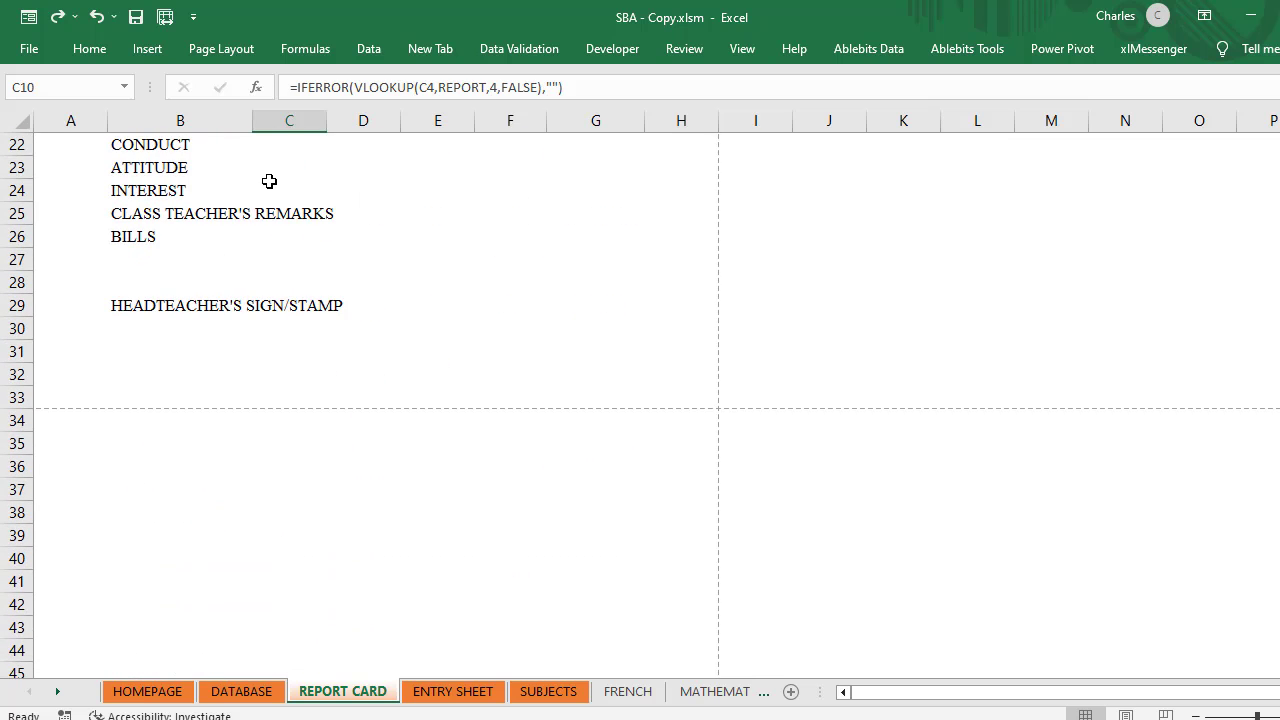
scroll(269, 181, up, 1)
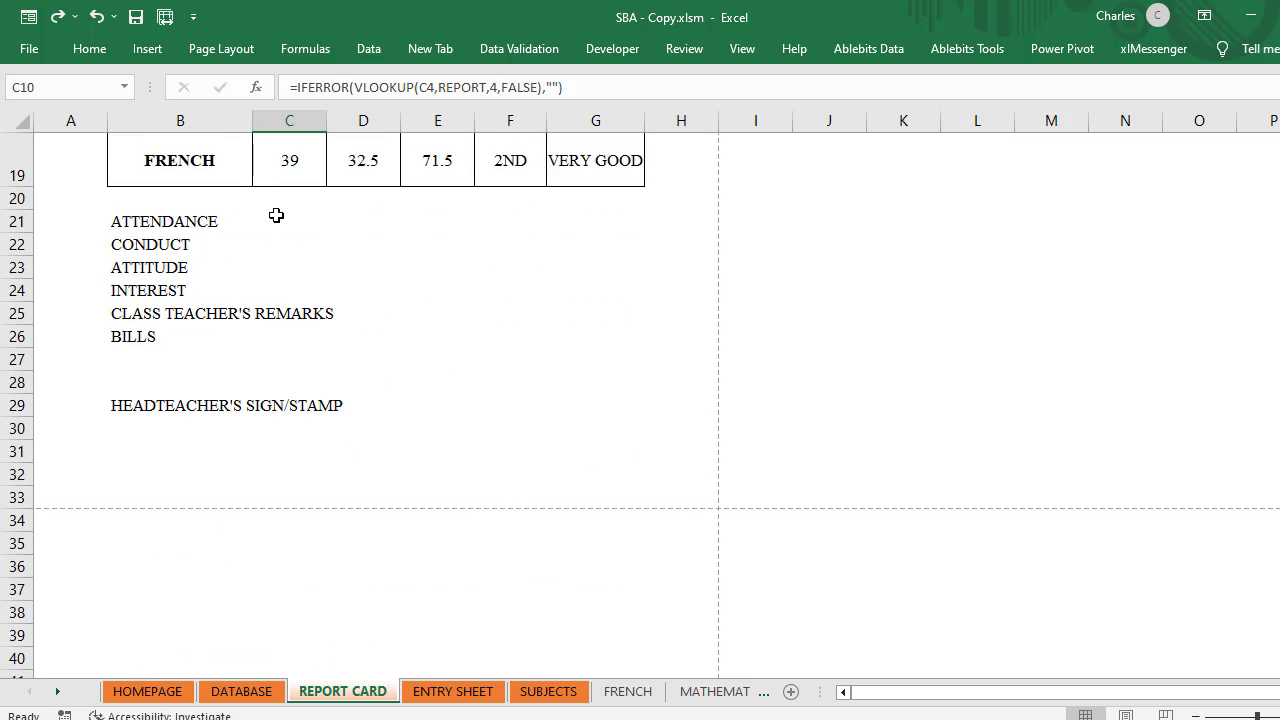
click(276, 215)
key(ctrl+v)
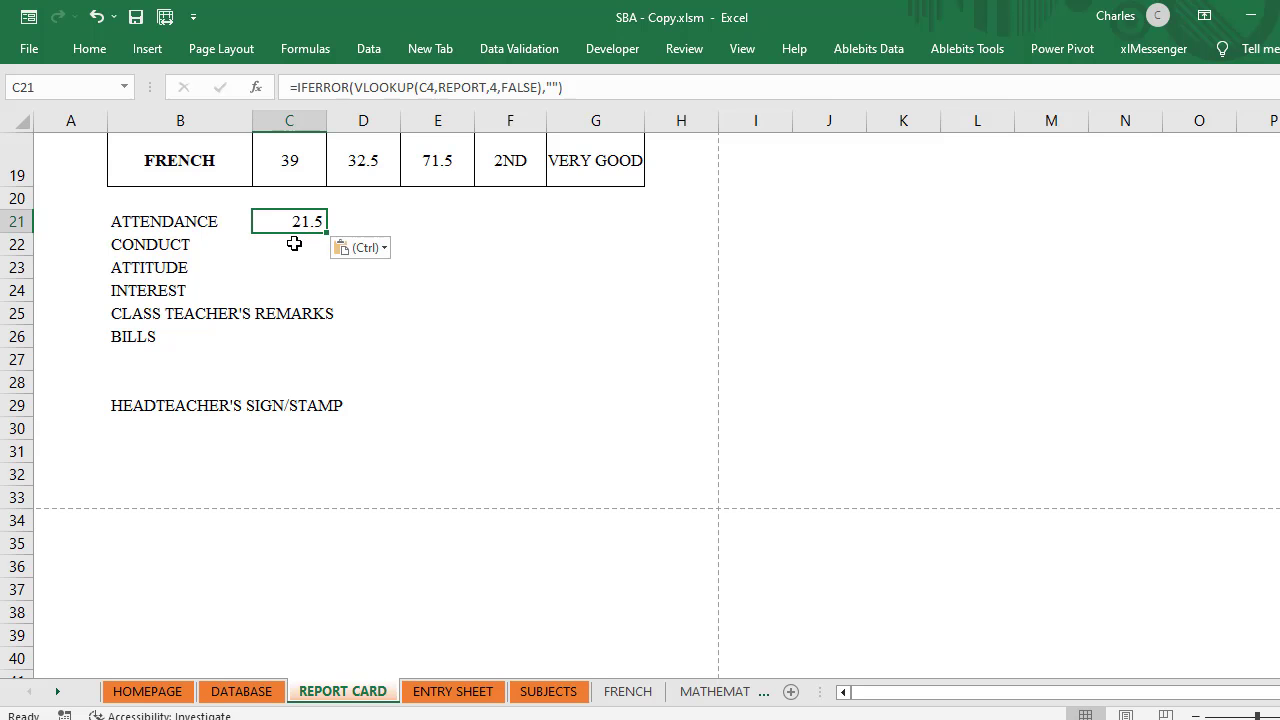
Step: Paste the same lookup formula into C22, C23 and C24 for CONDUCT, ATTITUDE and INTEREST, and into D25 for the class teacher's remarks
click(294, 244)
key(ctrl+v)
key(Down)
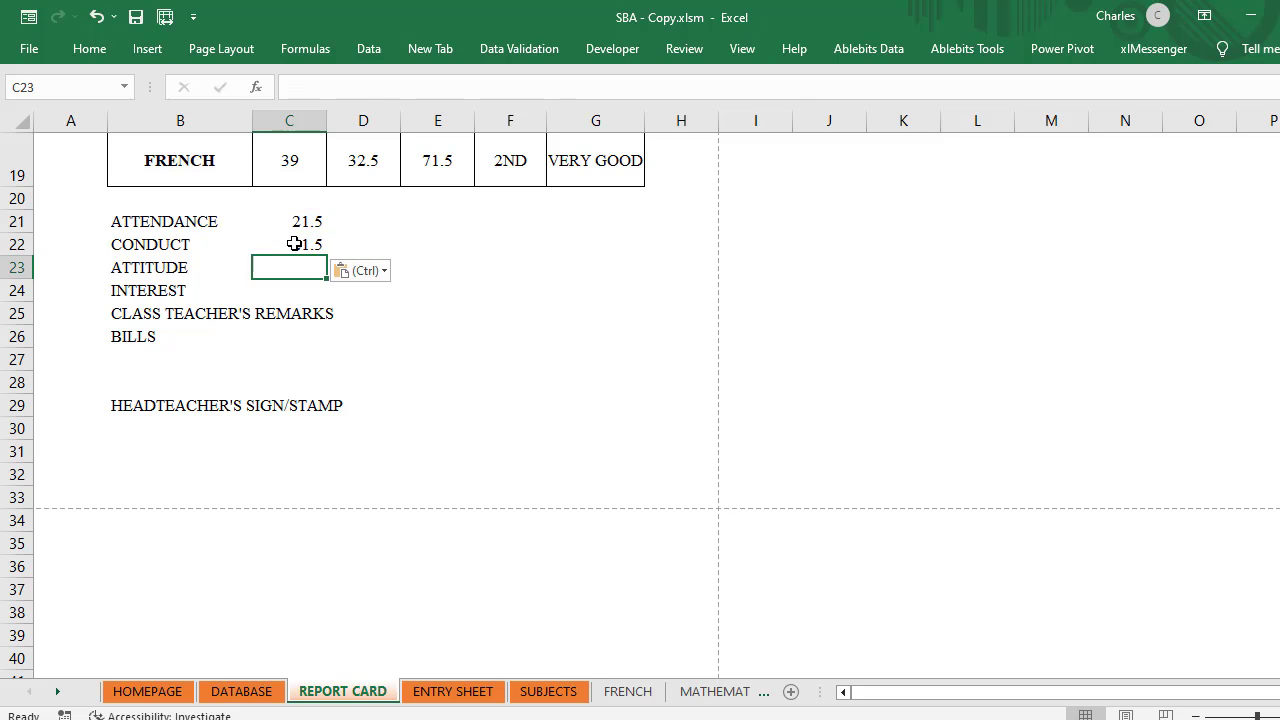
key(ctrl+v)
key(Down)
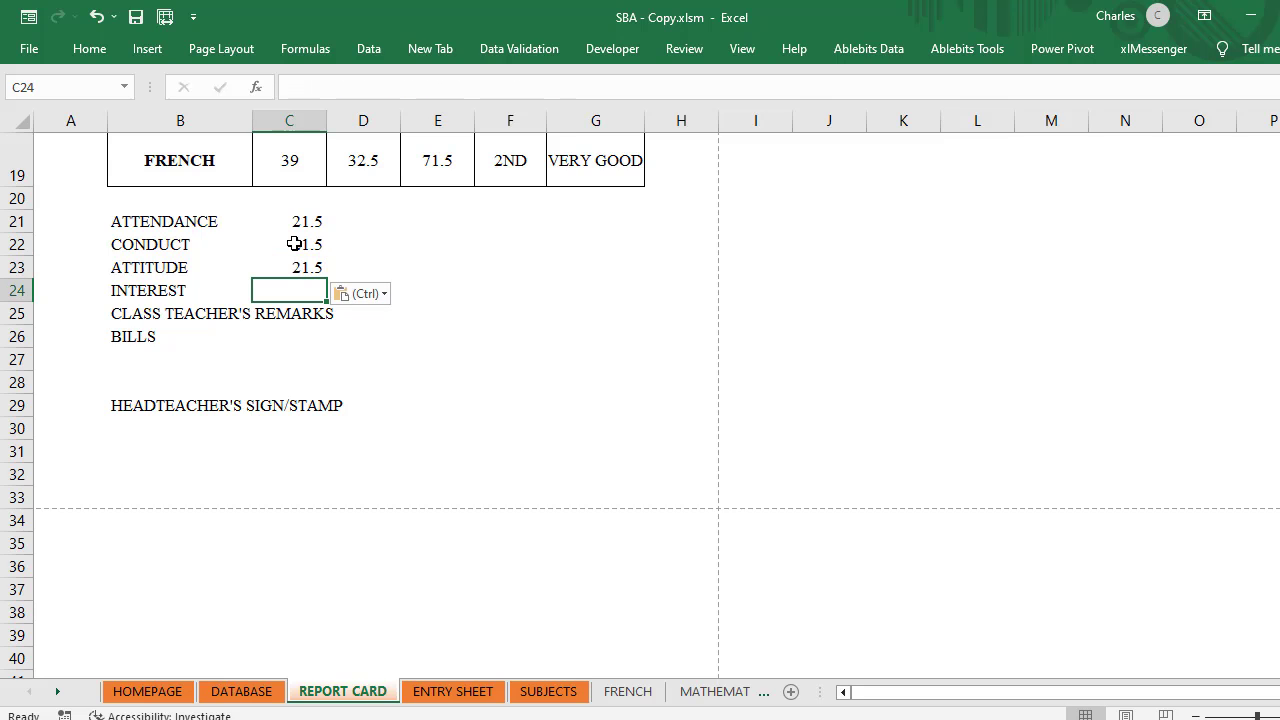
key(ctrl+v)
key(Down)
key(Right)
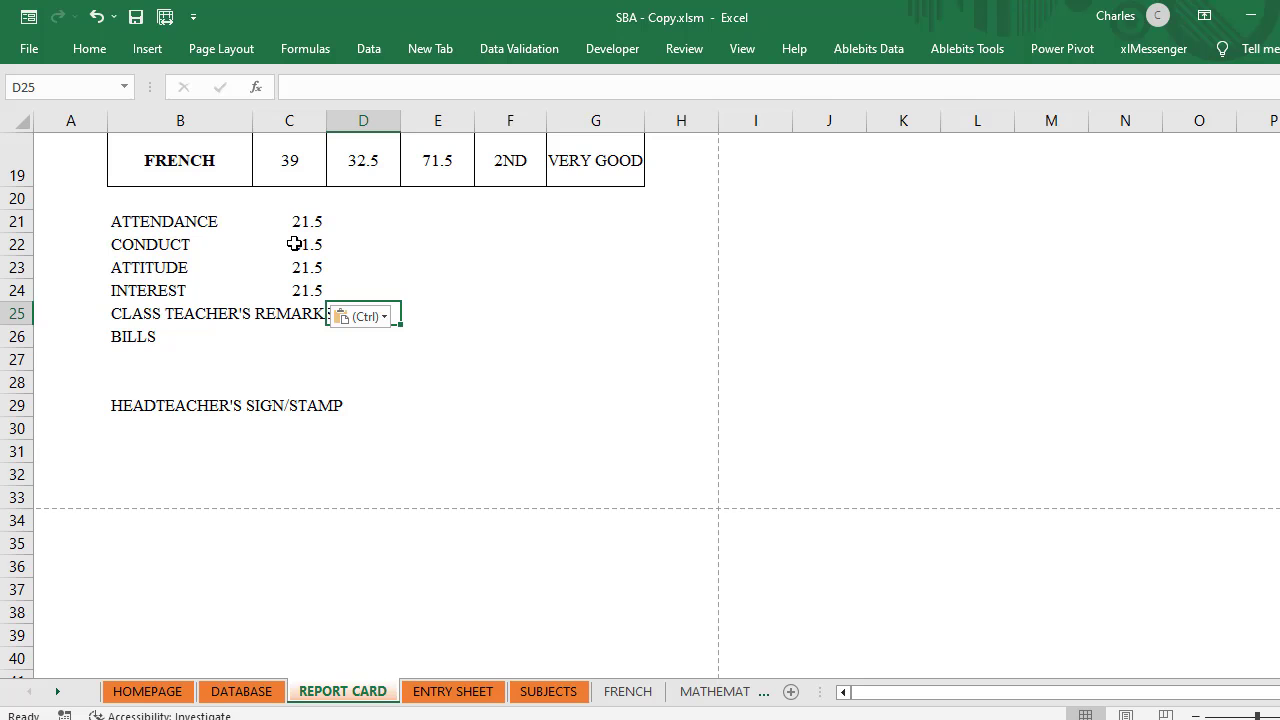
key(ctrl+v)
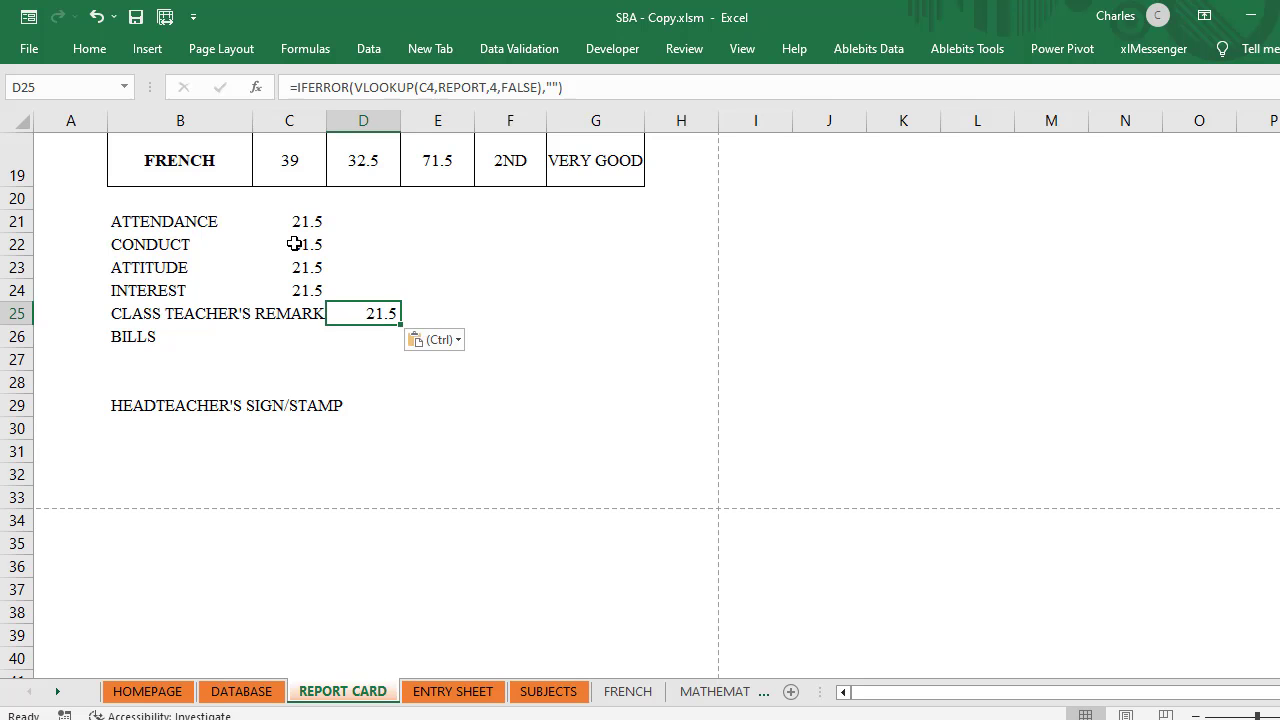
key(Down)
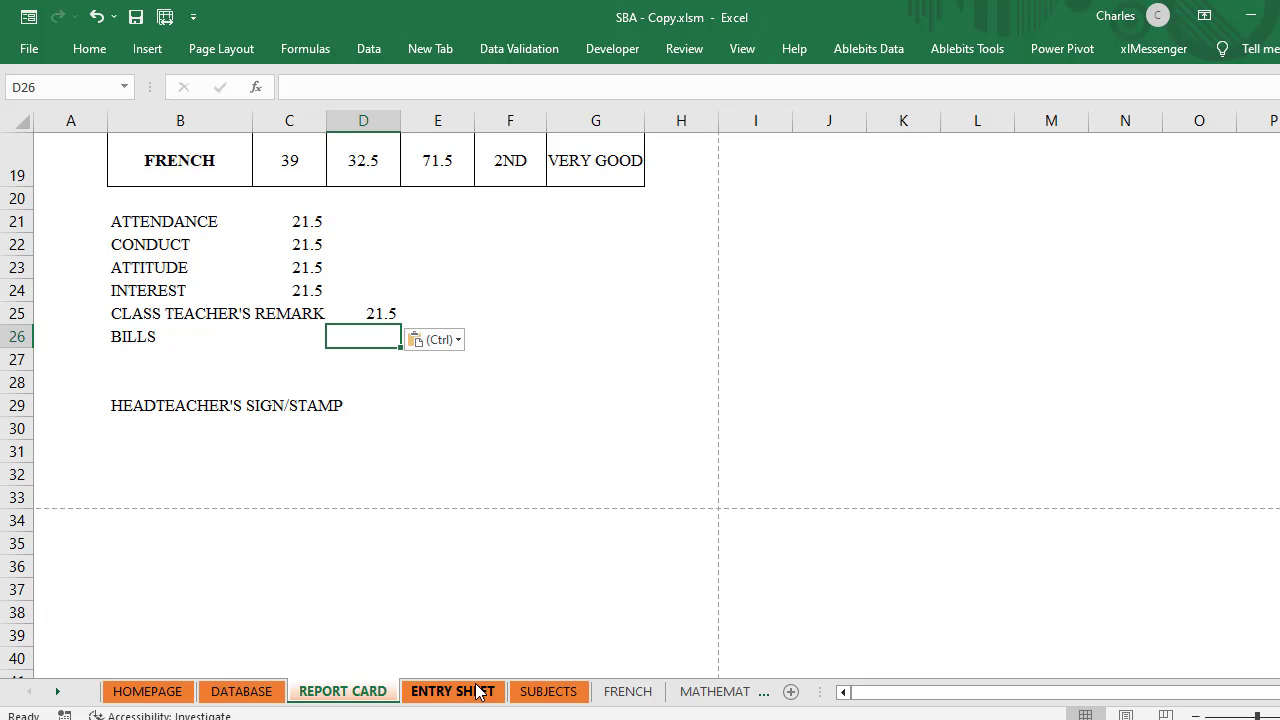
Step: Add the label OUT OF in D21 and paste the lookup =IFERROR(VLOOKUP(C4,REPORT,4,FALSE),"") into E21
click(433, 215)
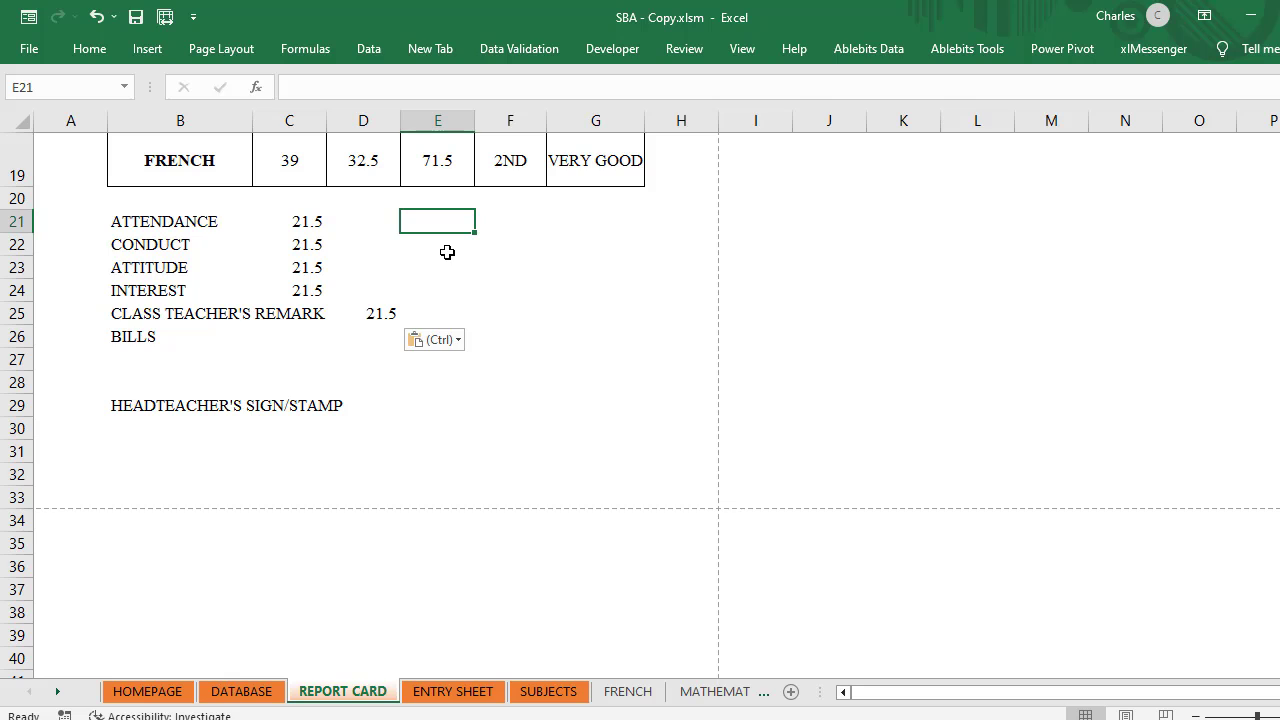
click(377, 226)
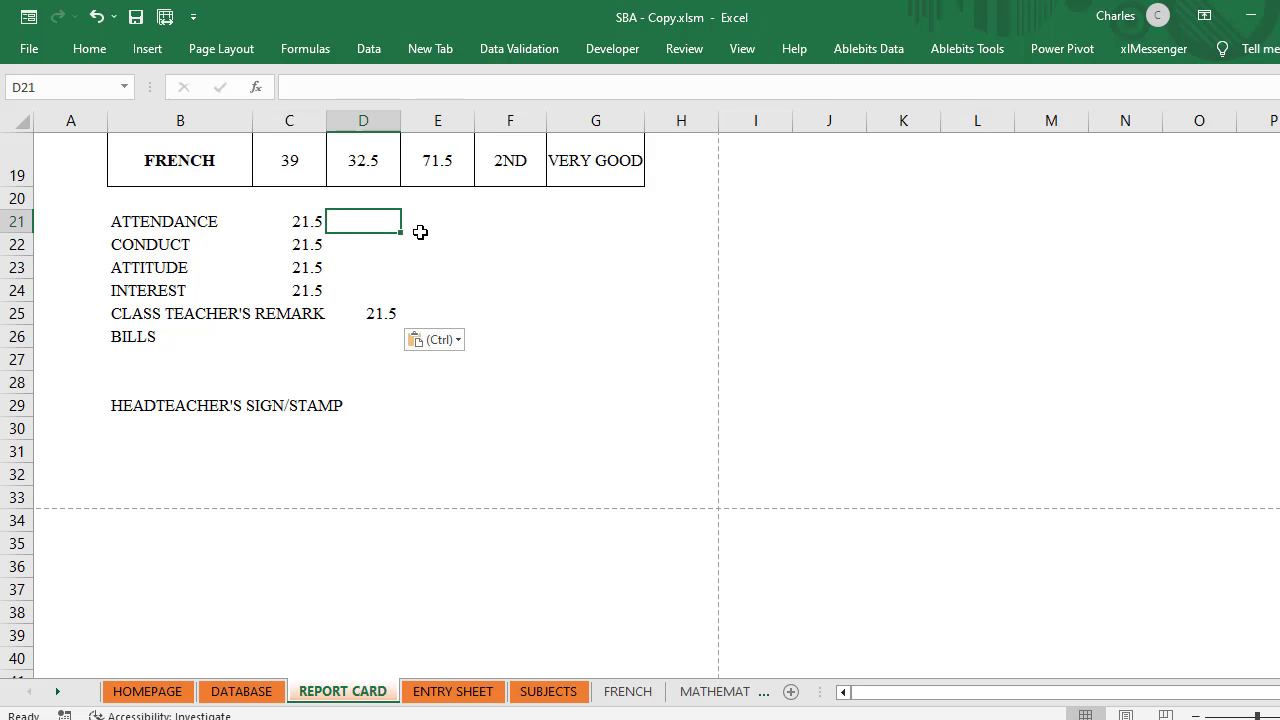
text(OUT )
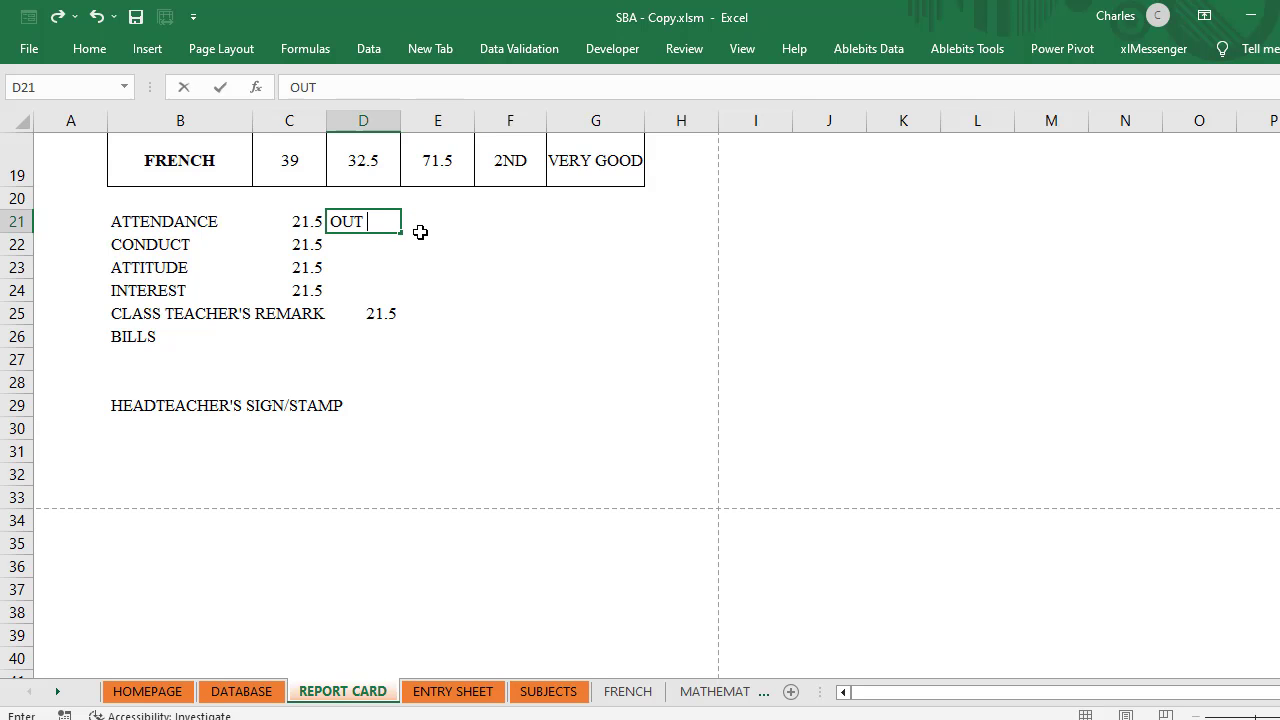
text(OF)
click(420, 232)
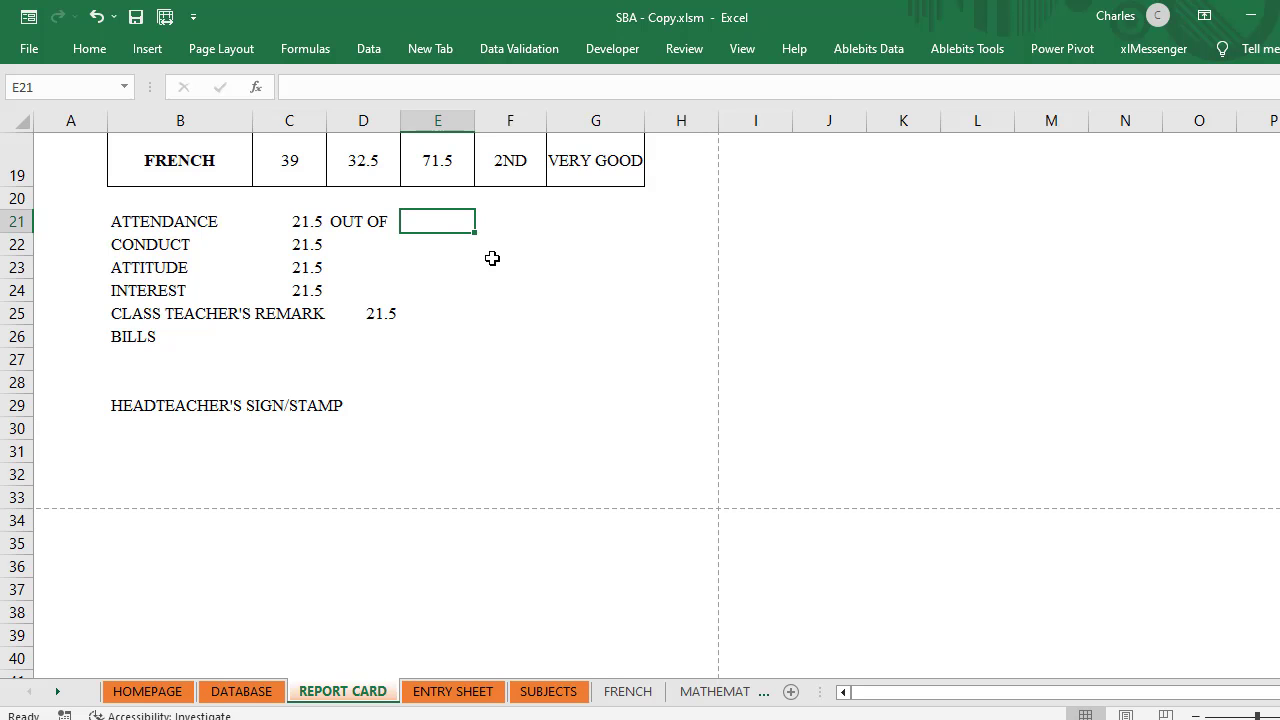
text(=IFERROR(VLOOKUP(C4,REPORT,4,FALSE),""))
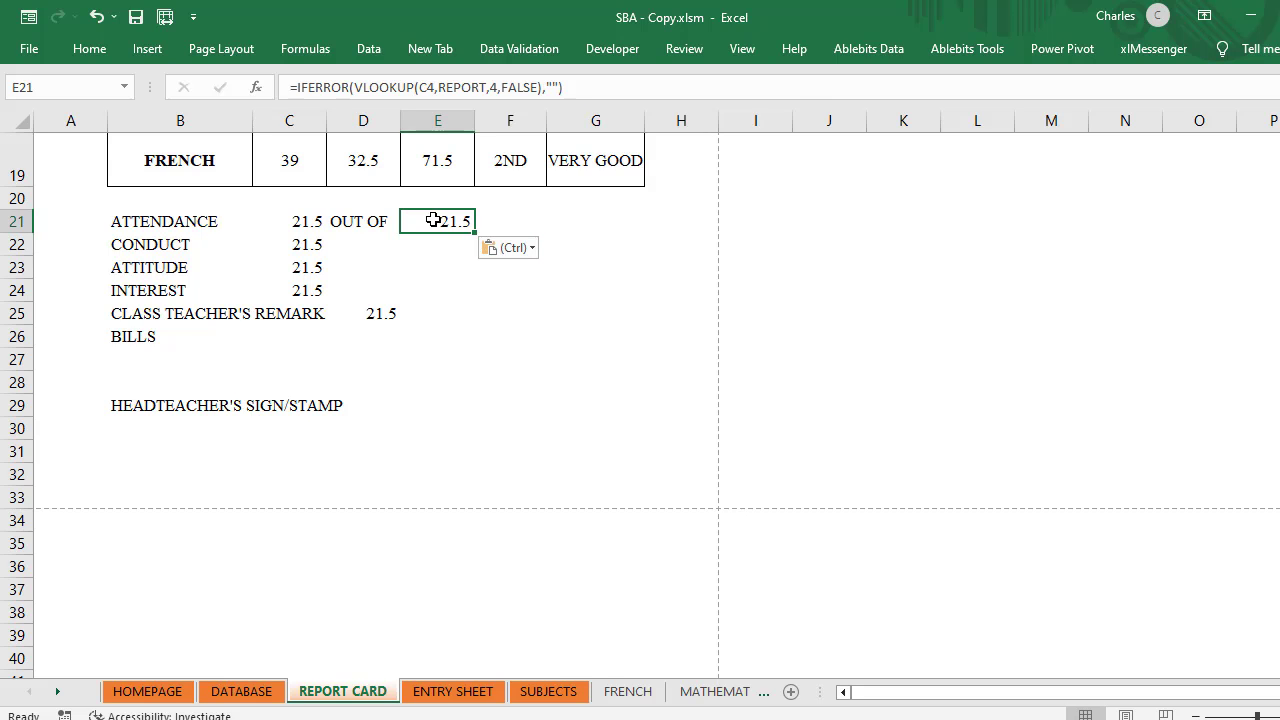
Step: Look up the attendance columns' numbers on the ENTRY SHEET and set the column index of the REPORT CARD C21 lookup to 76
click(298, 222)
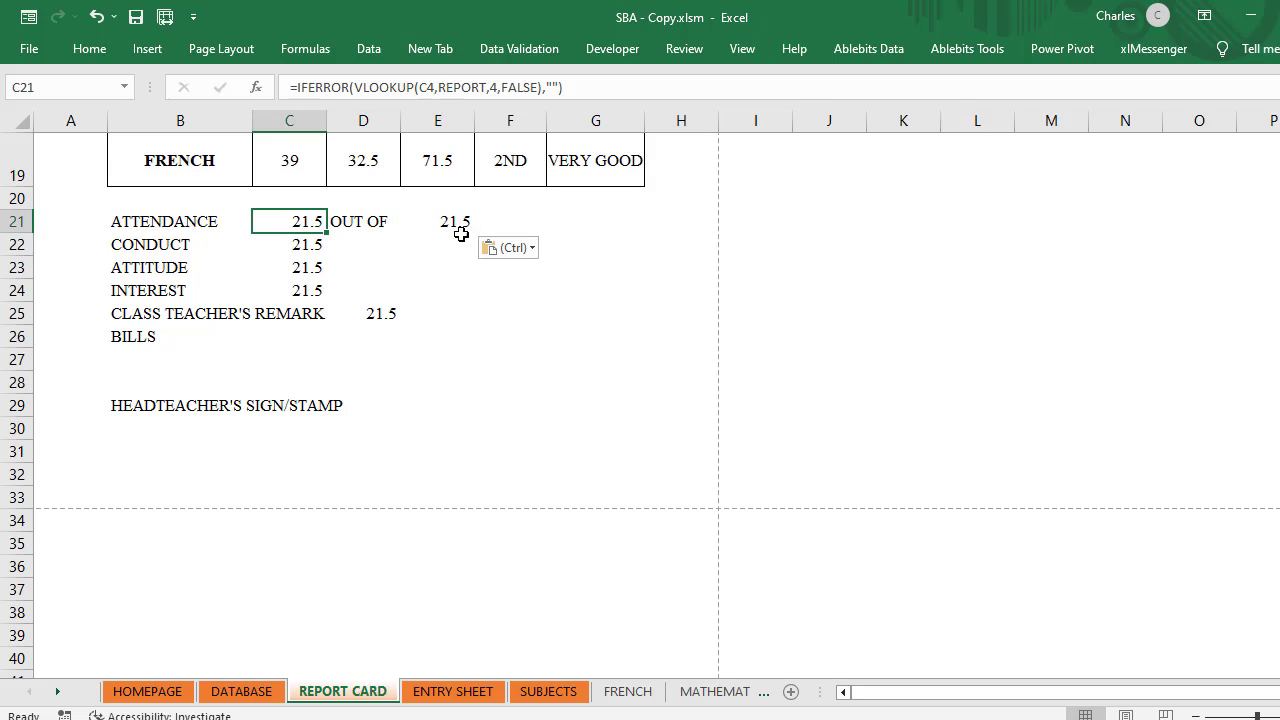
click(447, 693)
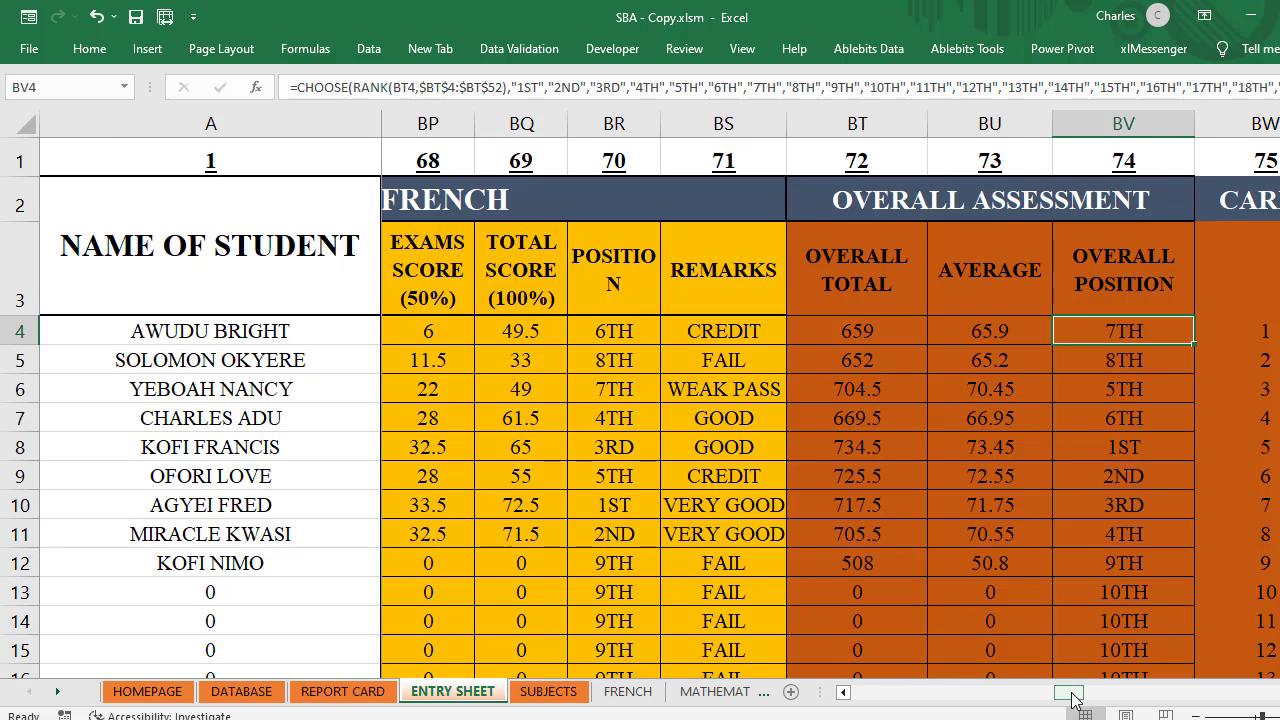
drag(1073, 700, 1094, 695)
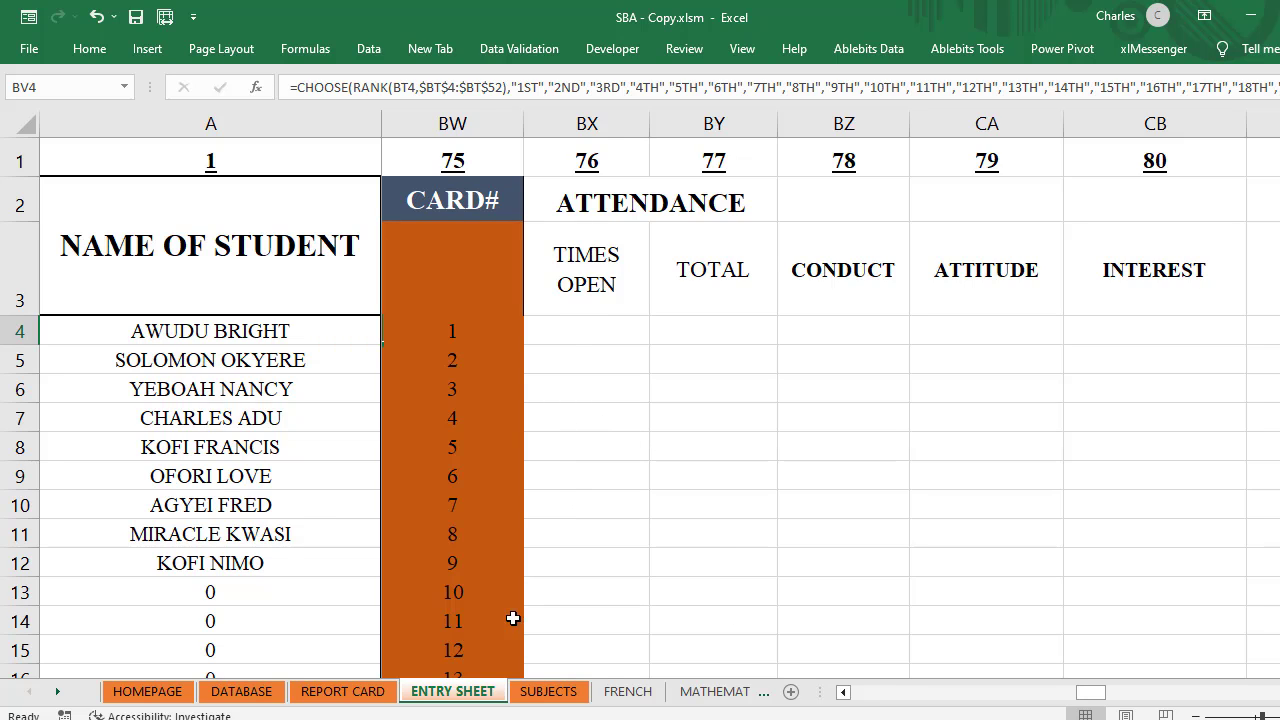
click(340, 694)
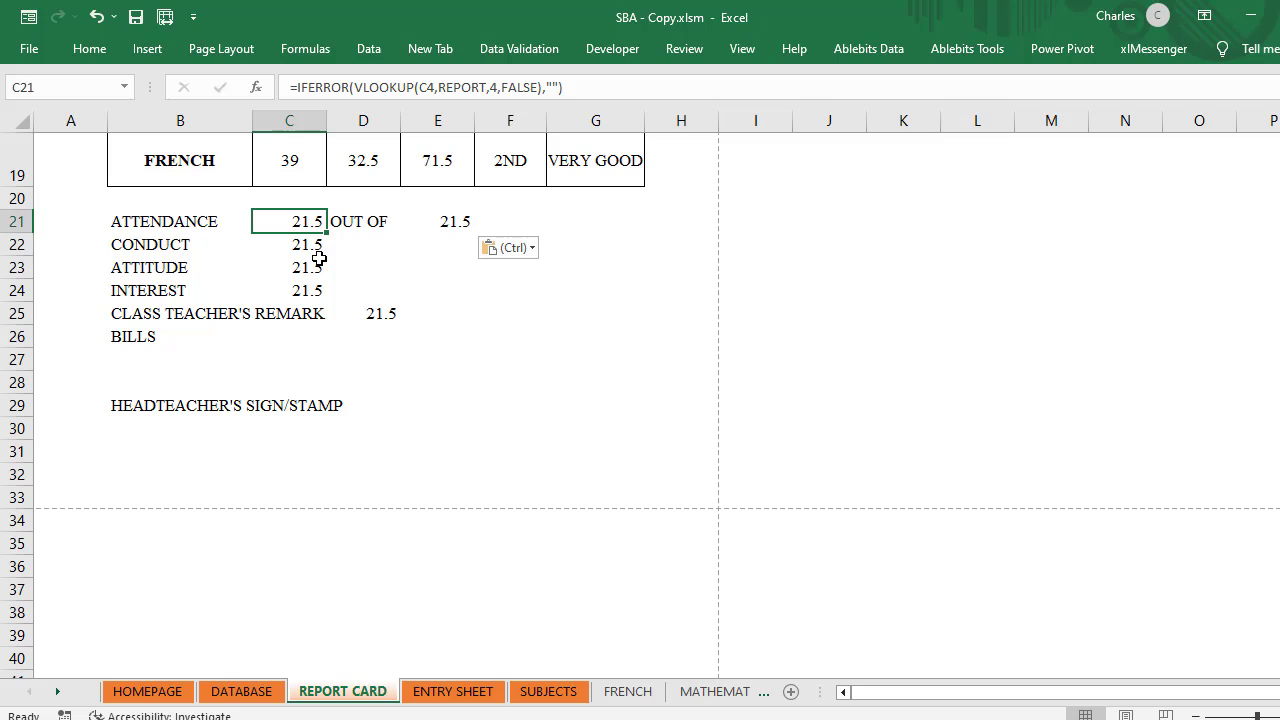
click(497, 88)
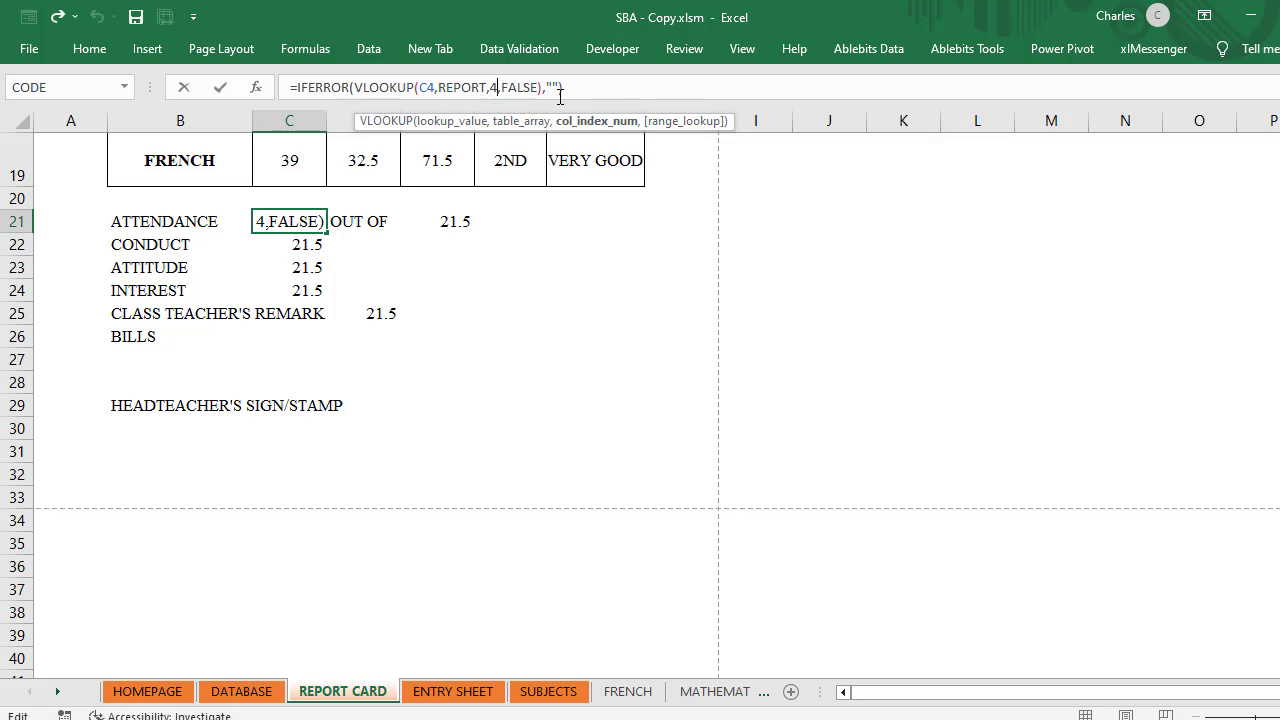
key(BackSpace)
text(76)
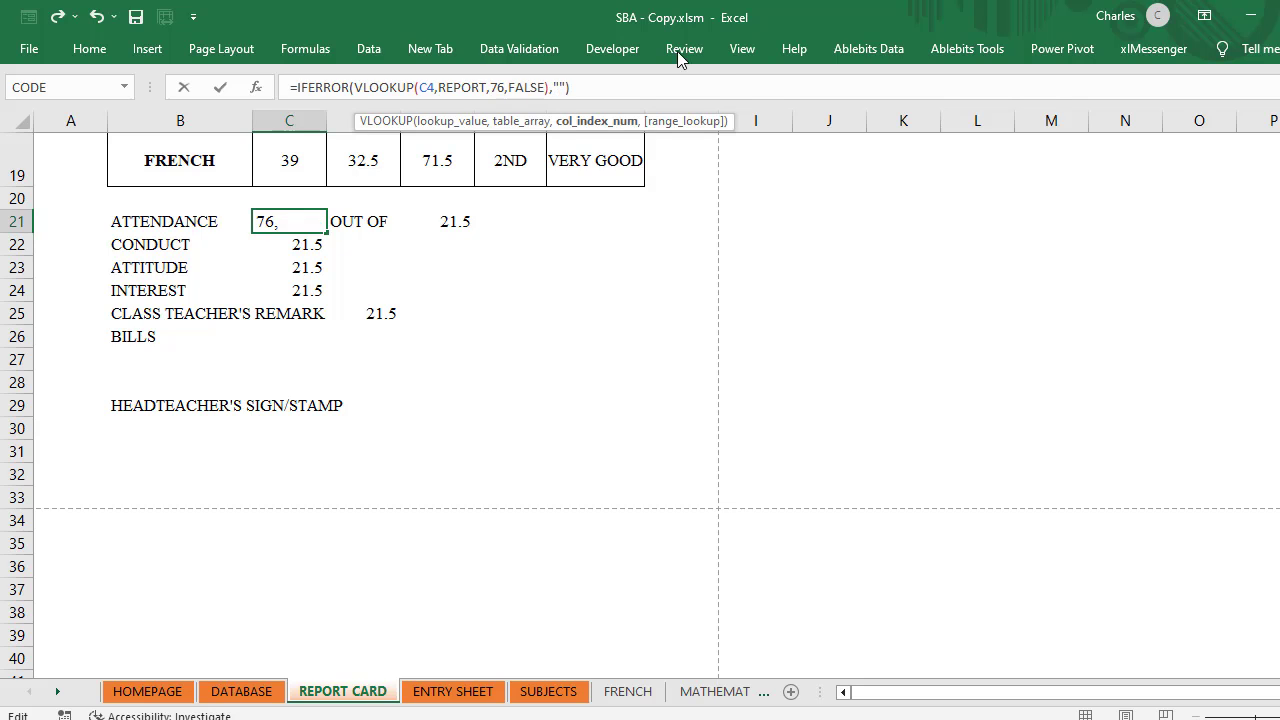
click(462, 222)
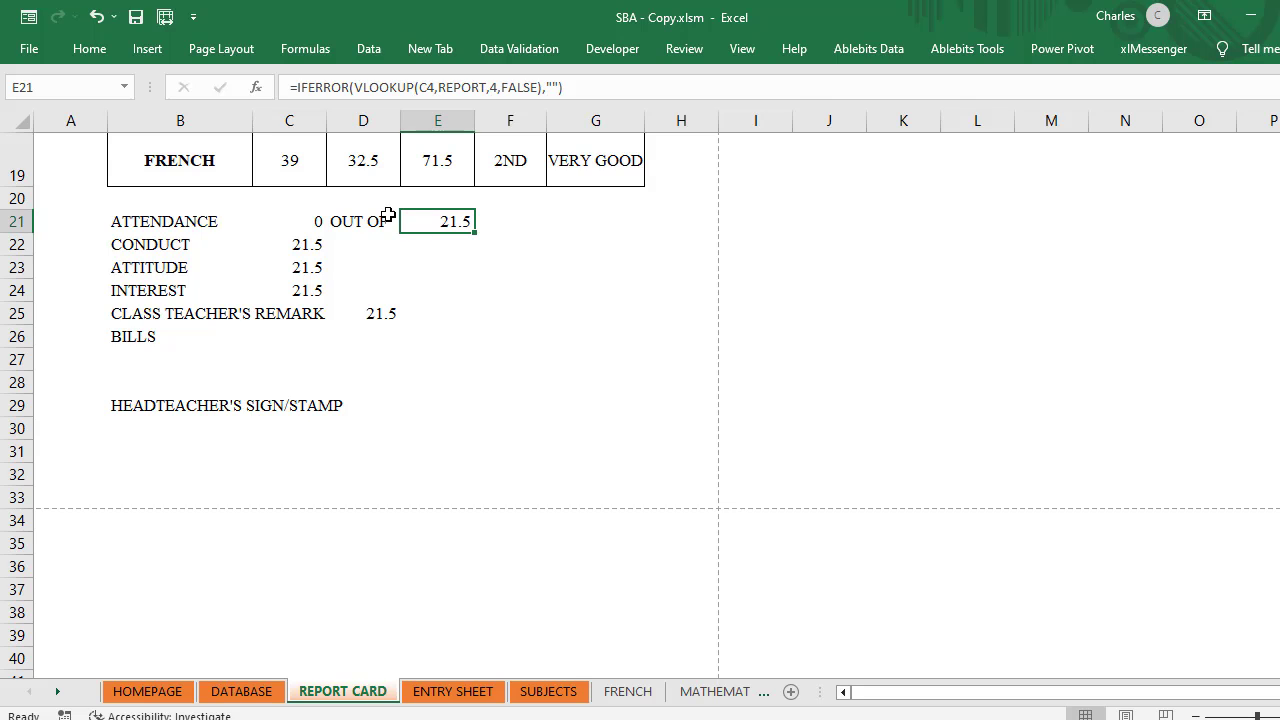
Step: Set the column index of the attendance total lookup in E21 to 77
click(313, 222)
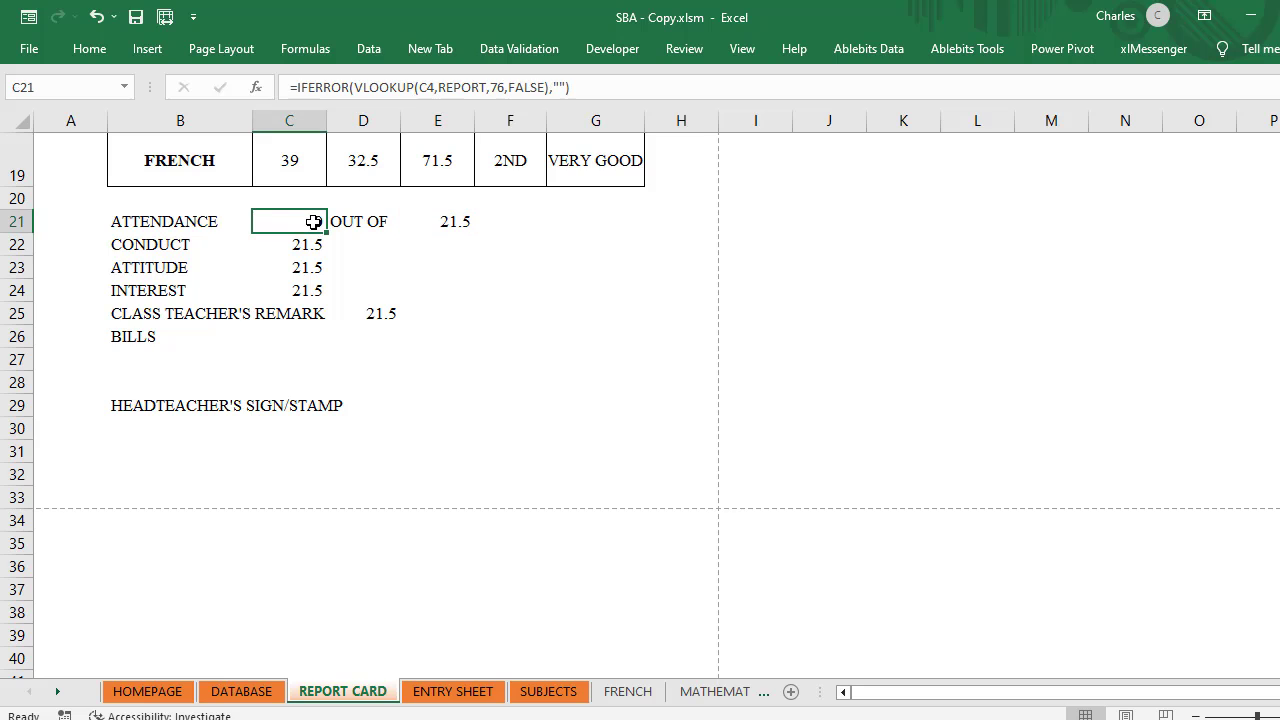
click(455, 222)
click(494, 87)
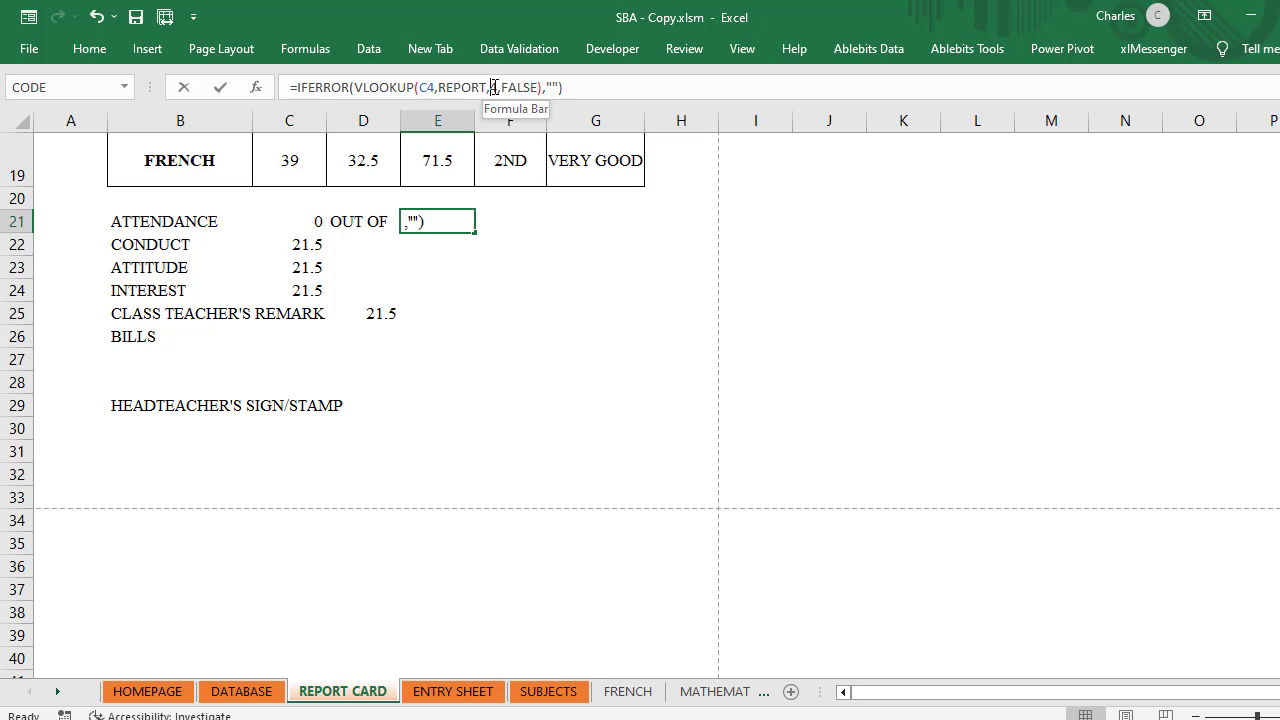
key(Delete)
text(77)
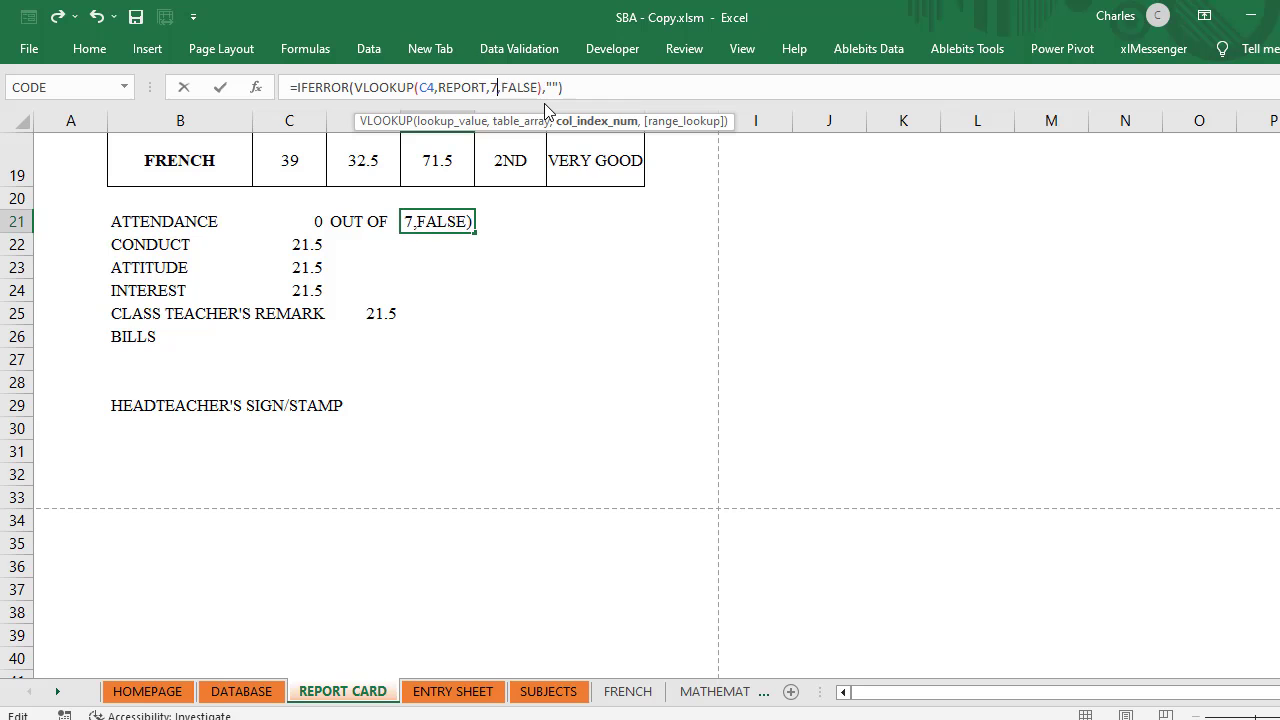
click(450, 316)
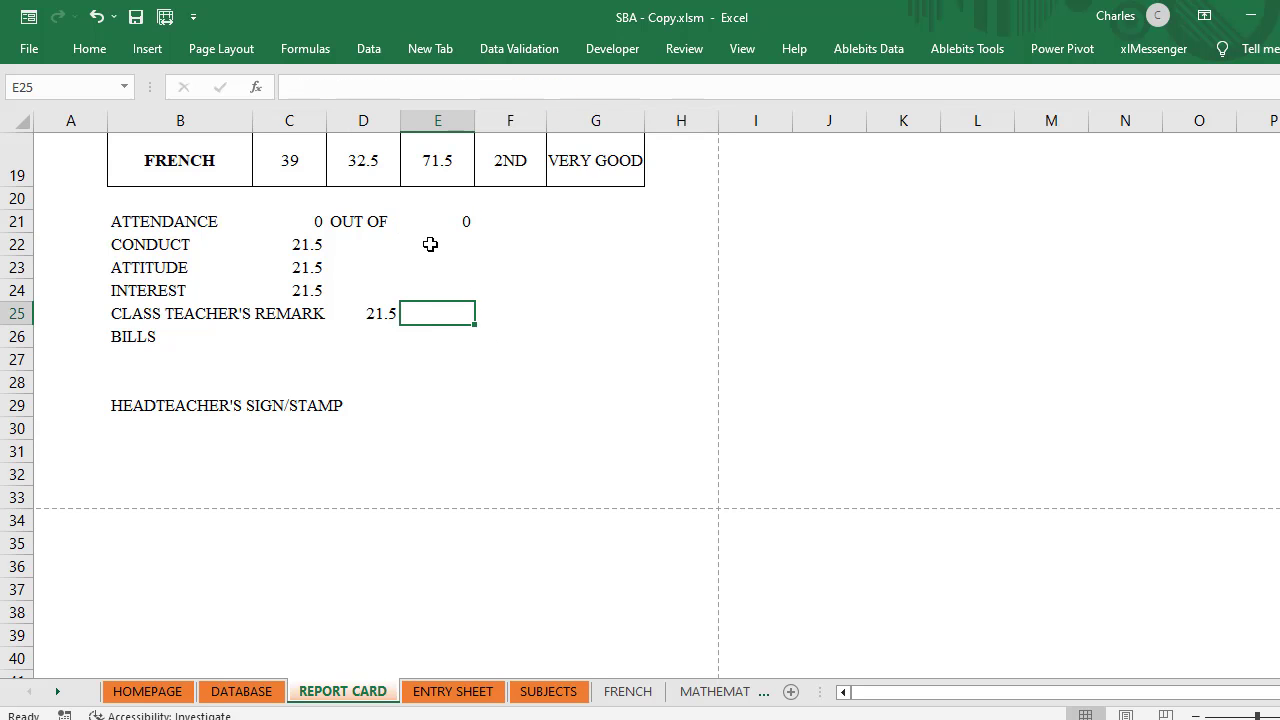
Step: Align the attendance value in C21 to the middle and centre of its cell
click(447, 217)
click(294, 217)
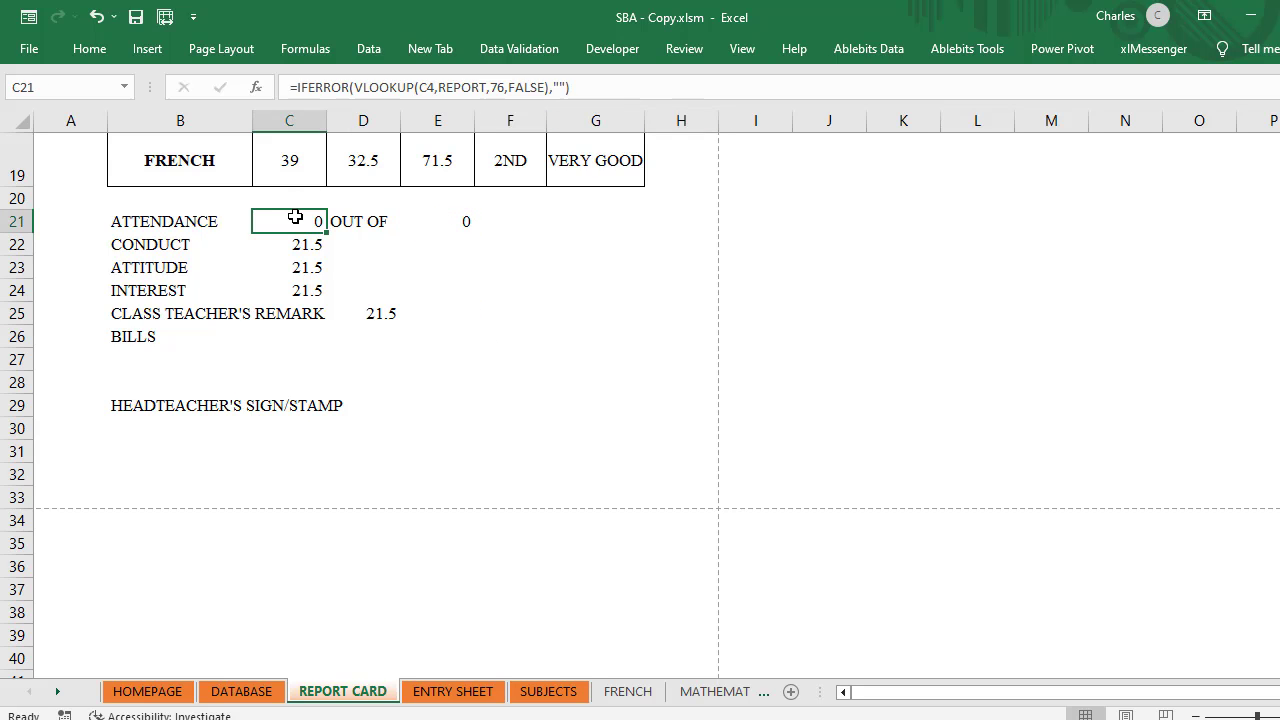
click(95, 49)
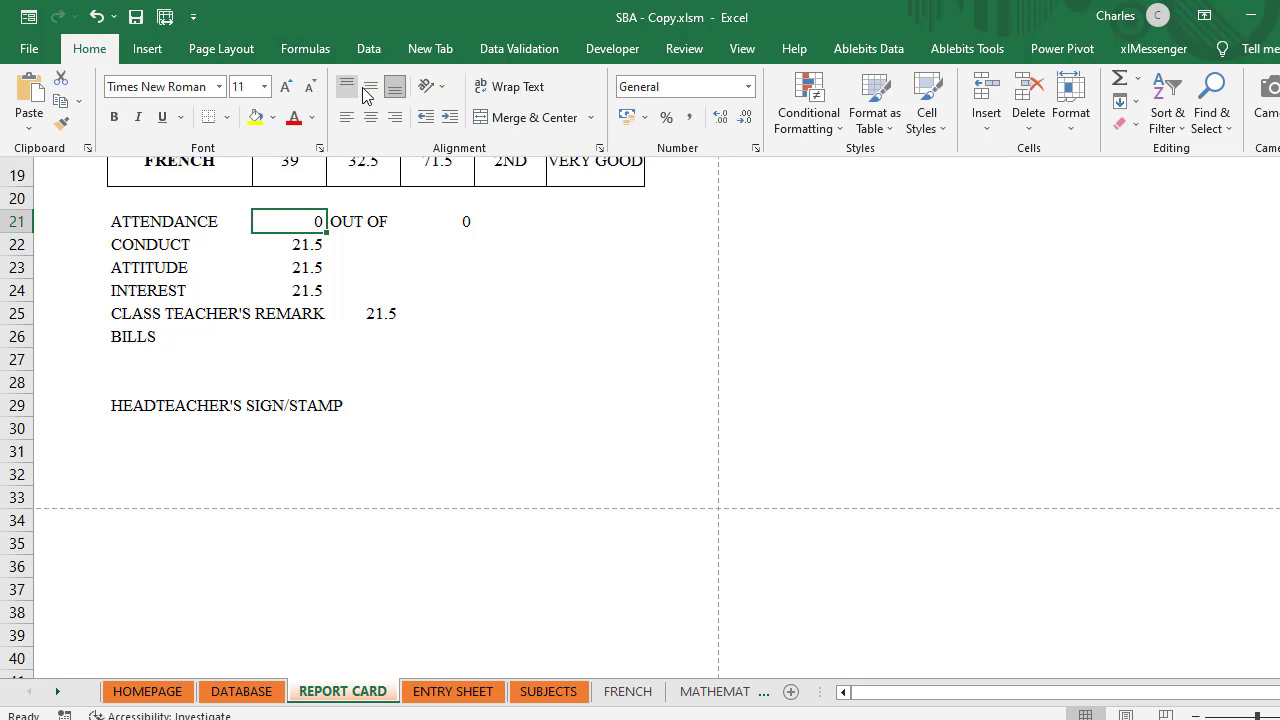
click(372, 88)
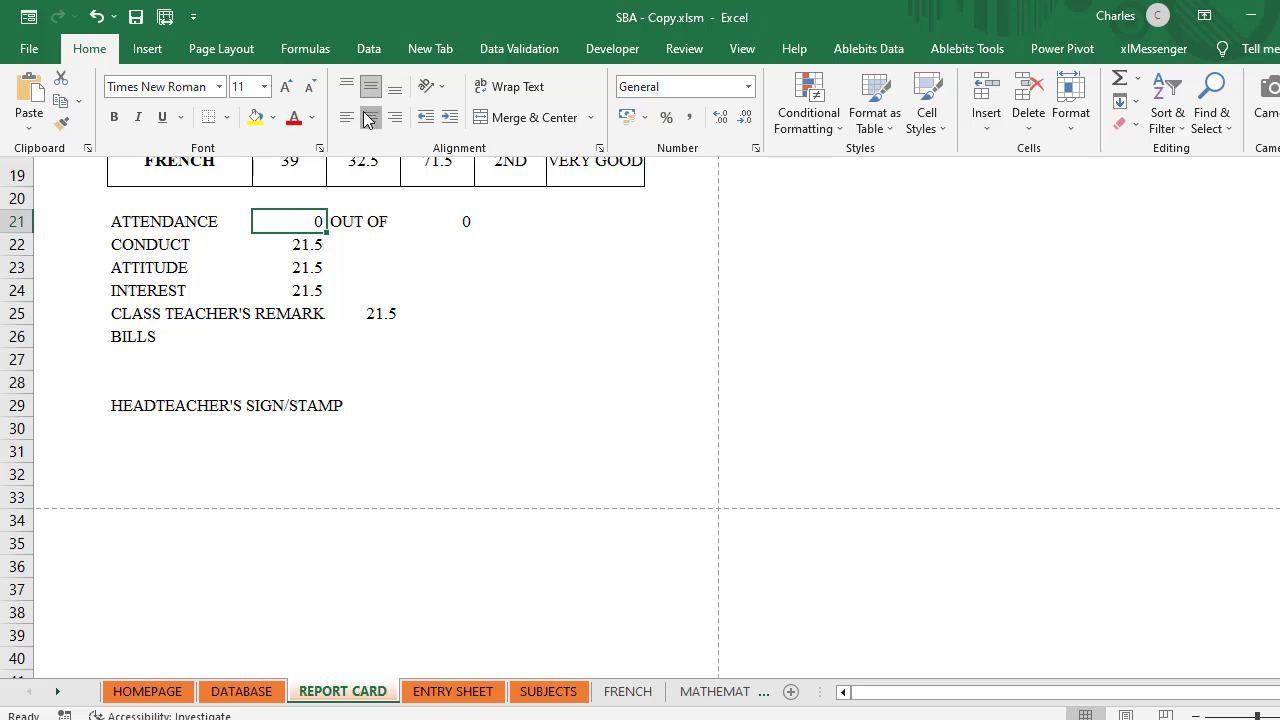
click(370, 117)
click(426, 302)
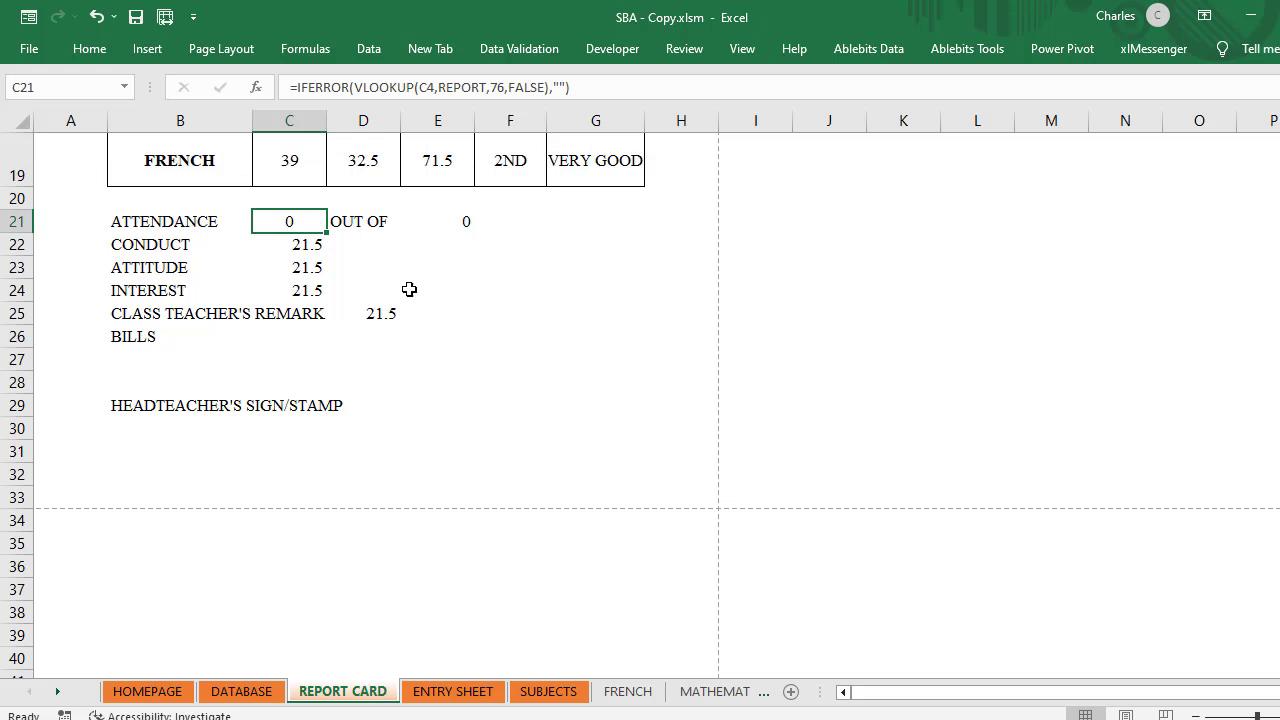
Step: Check the conduct-to-remark column numbers on the ENTRY SHEET and set the column index of the REPORT CARD's CONDUCT lookup in C22 to 78
click(301, 243)
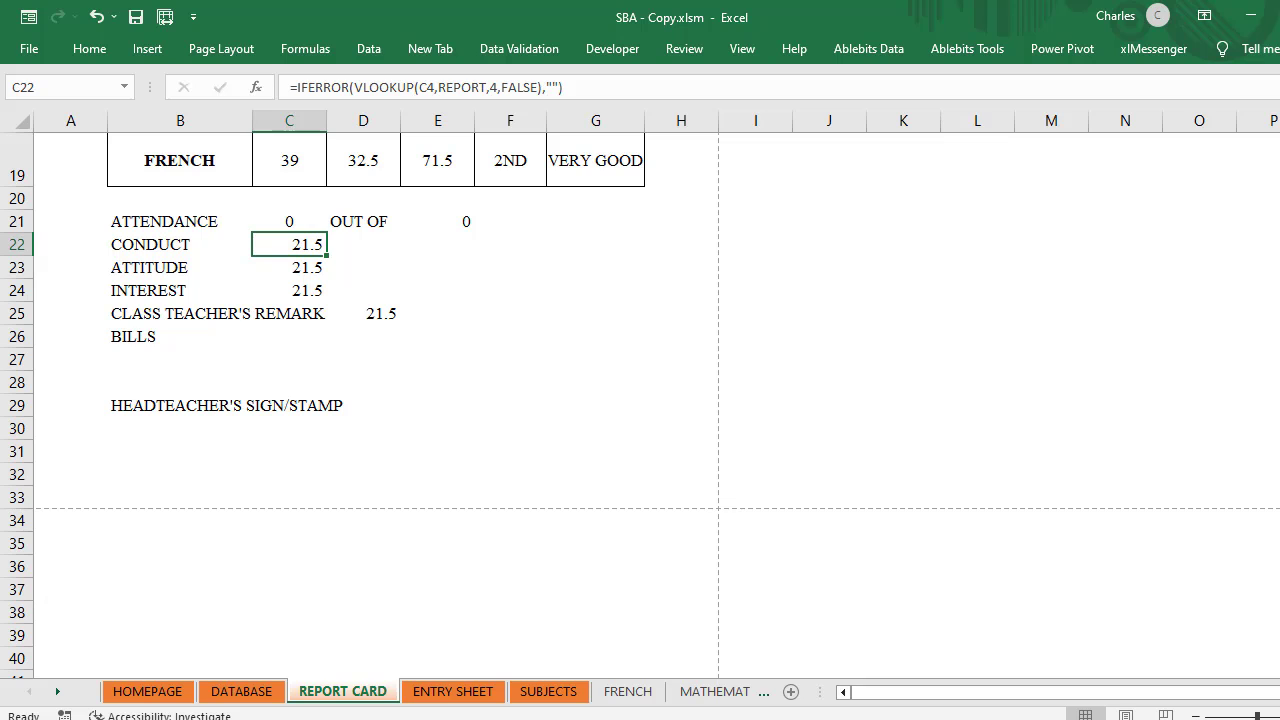
click(452, 691)
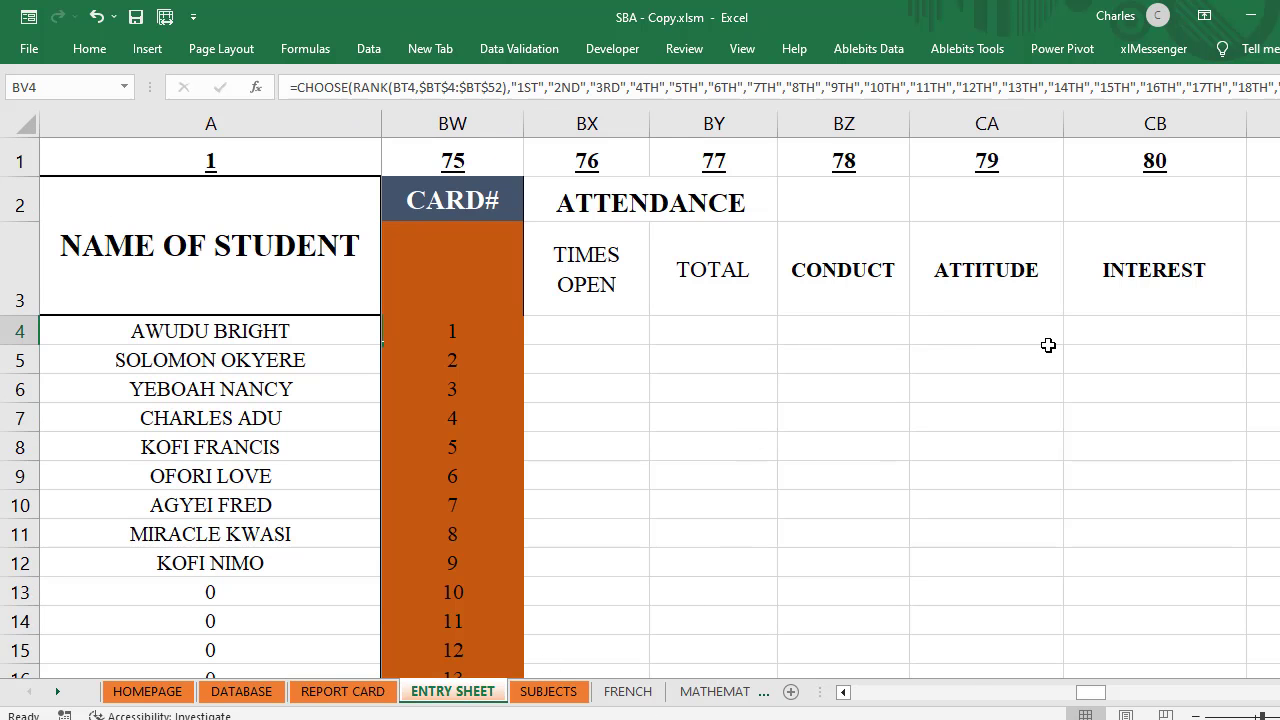
click(325, 698)
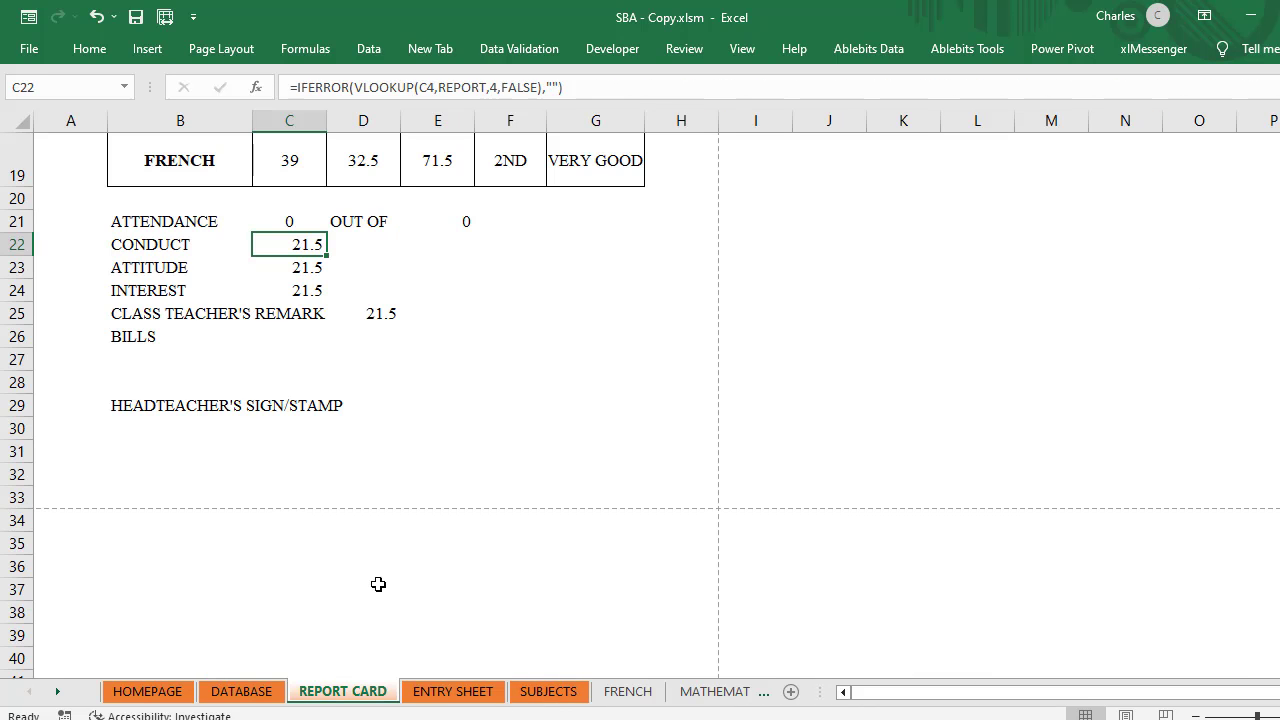
click(452, 691)
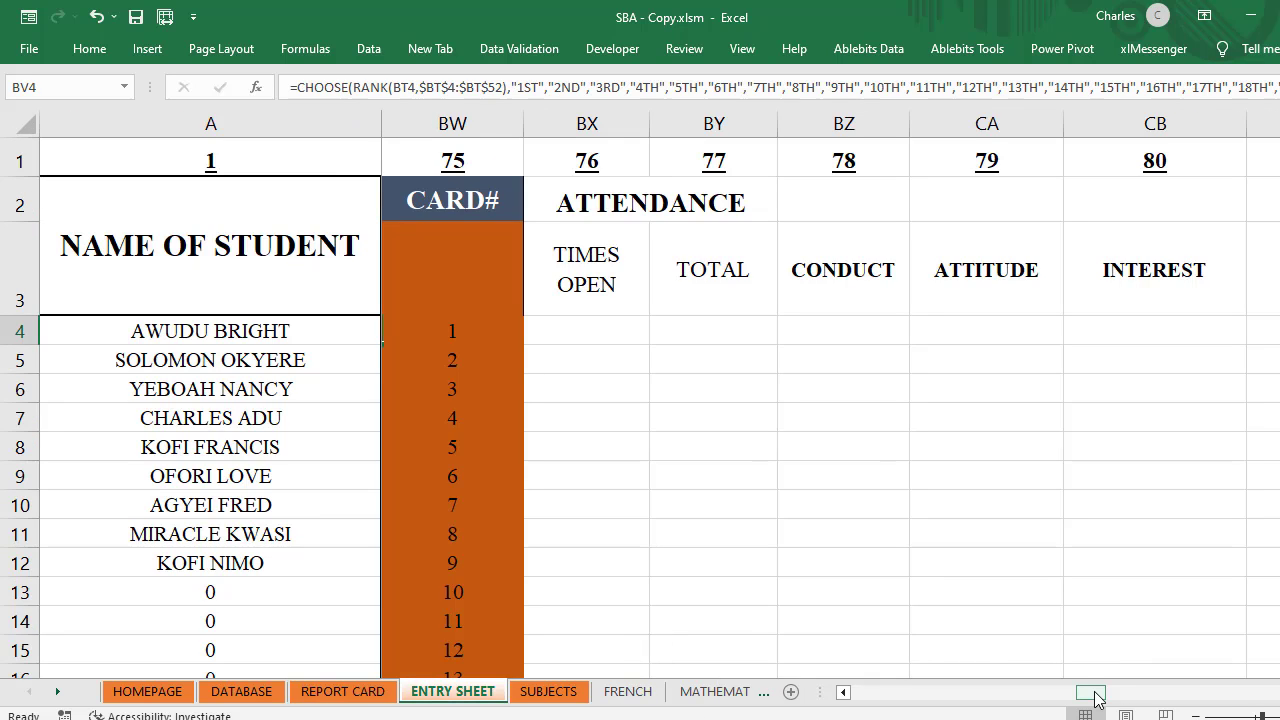
drag(1097, 697, 1102, 697)
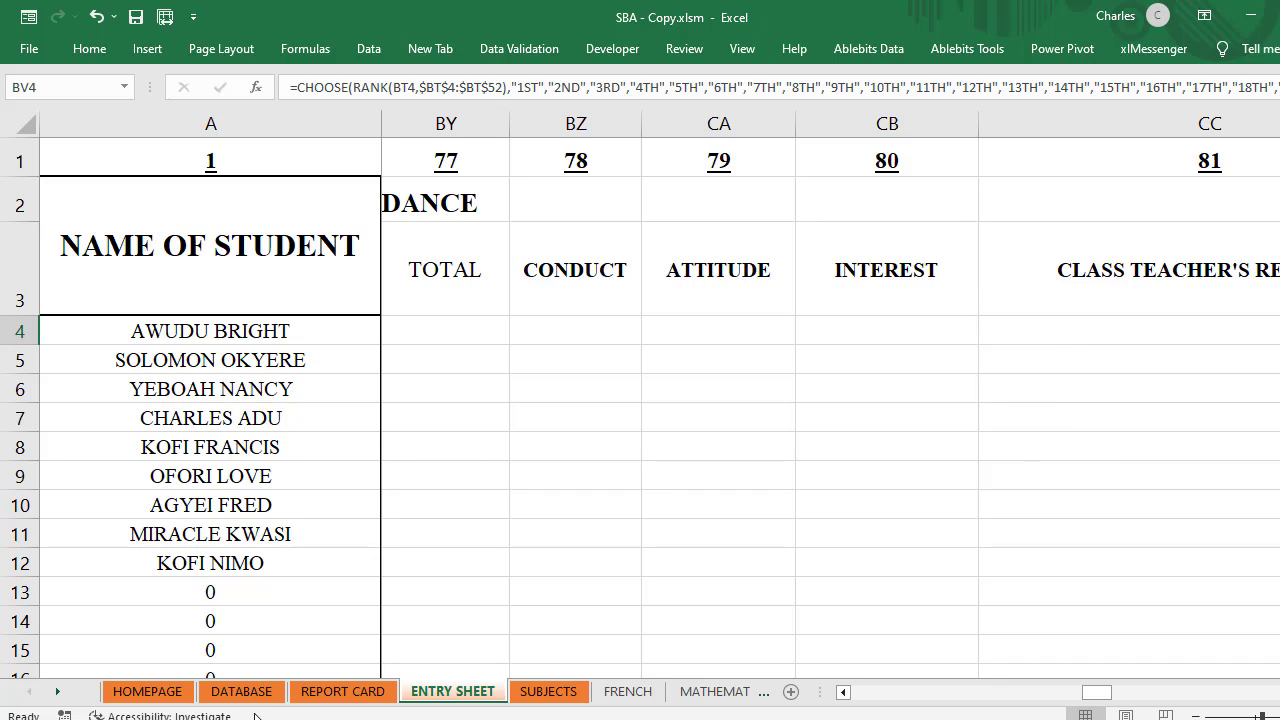
click(325, 692)
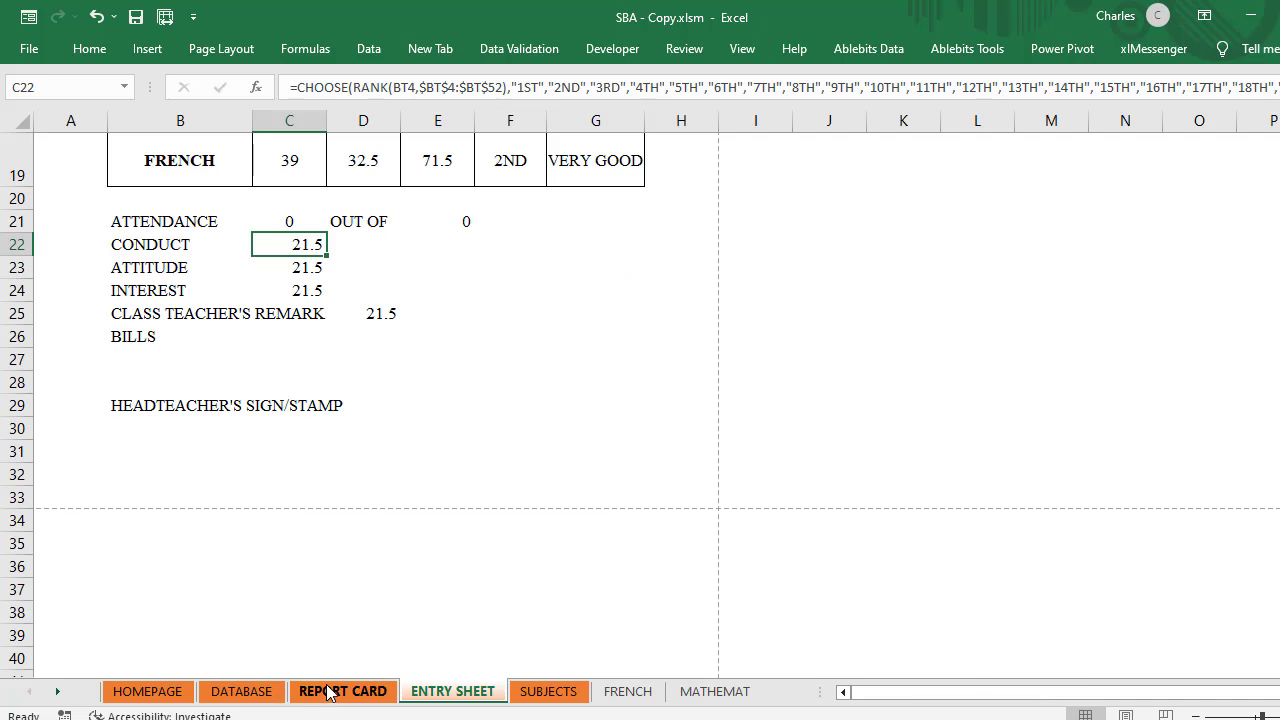
click(504, 88)
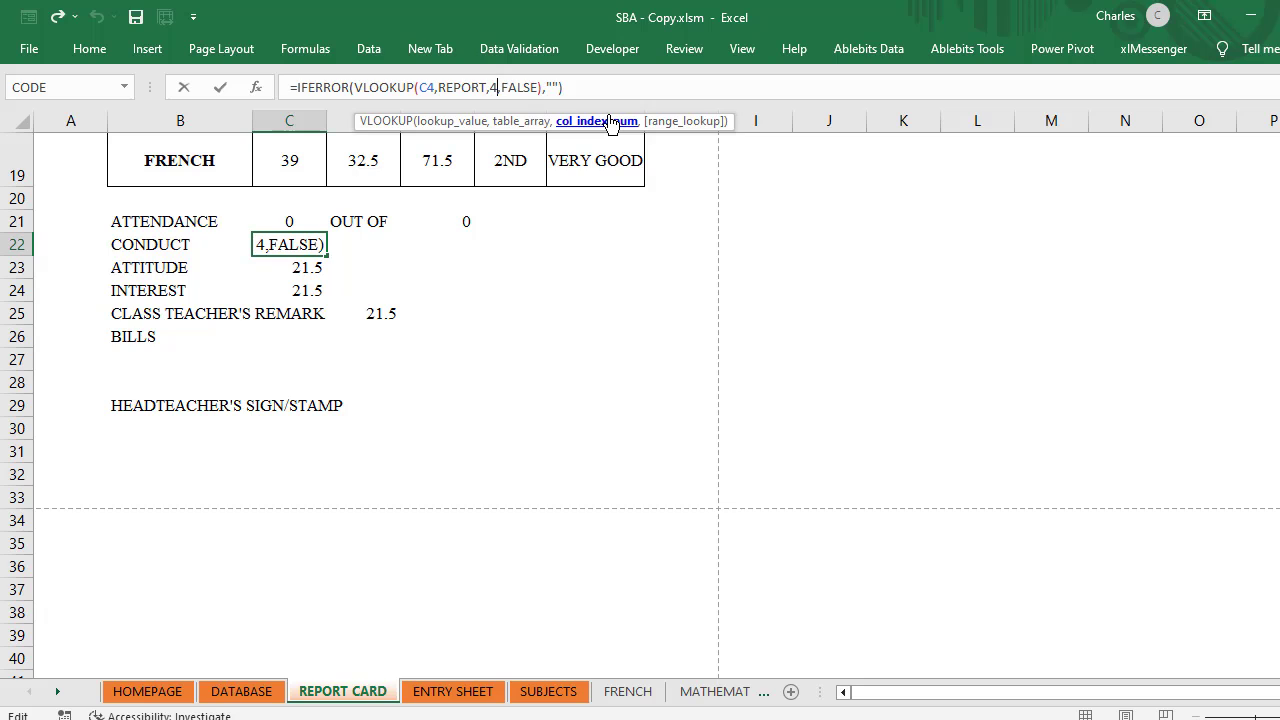
key(BackSpace)
text(78)
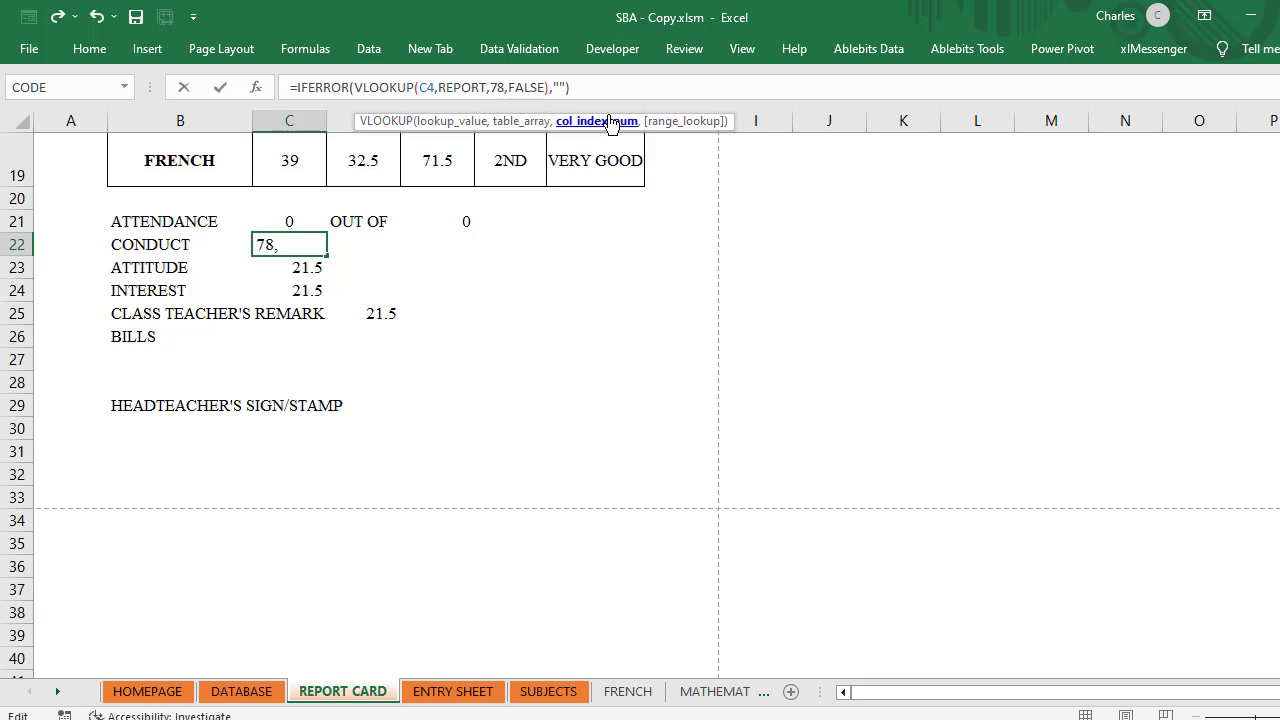
key(Return)
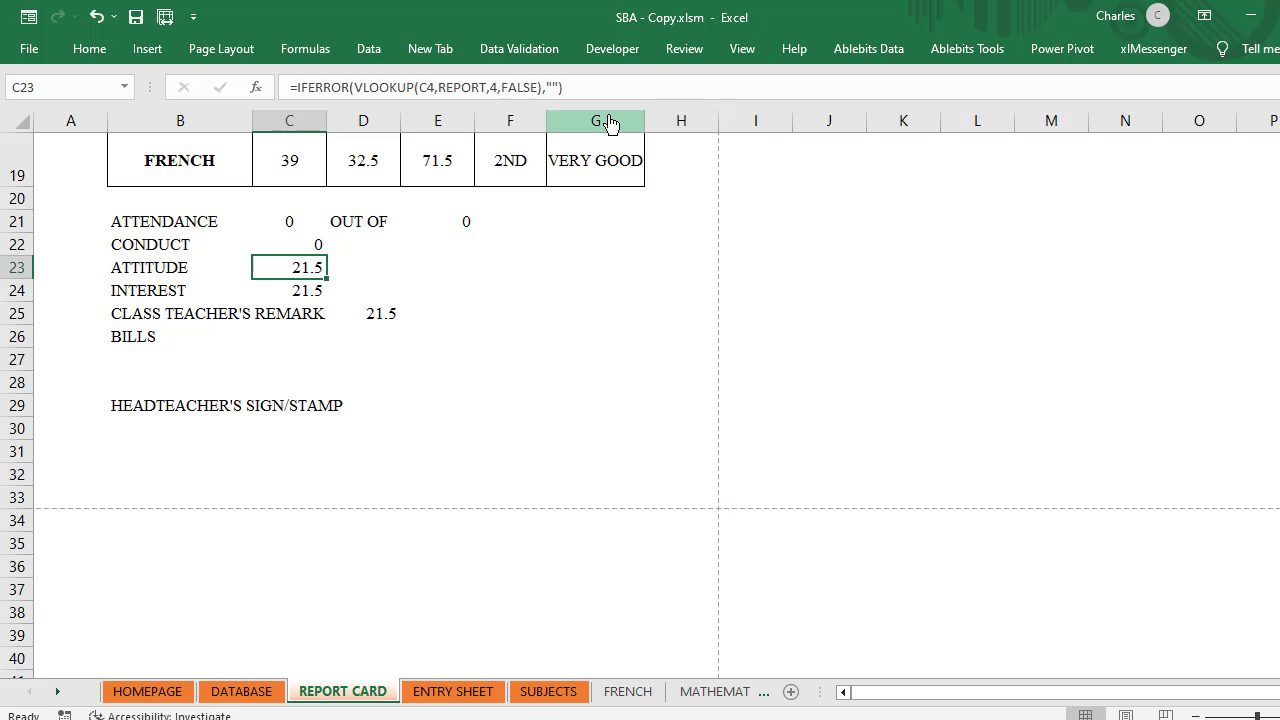
Step: Set the column index of the ATTITUDE lookup in C23 to 79 and of the INTEREST lookup in C24 to 80
click(497, 88)
key(BackSpace)
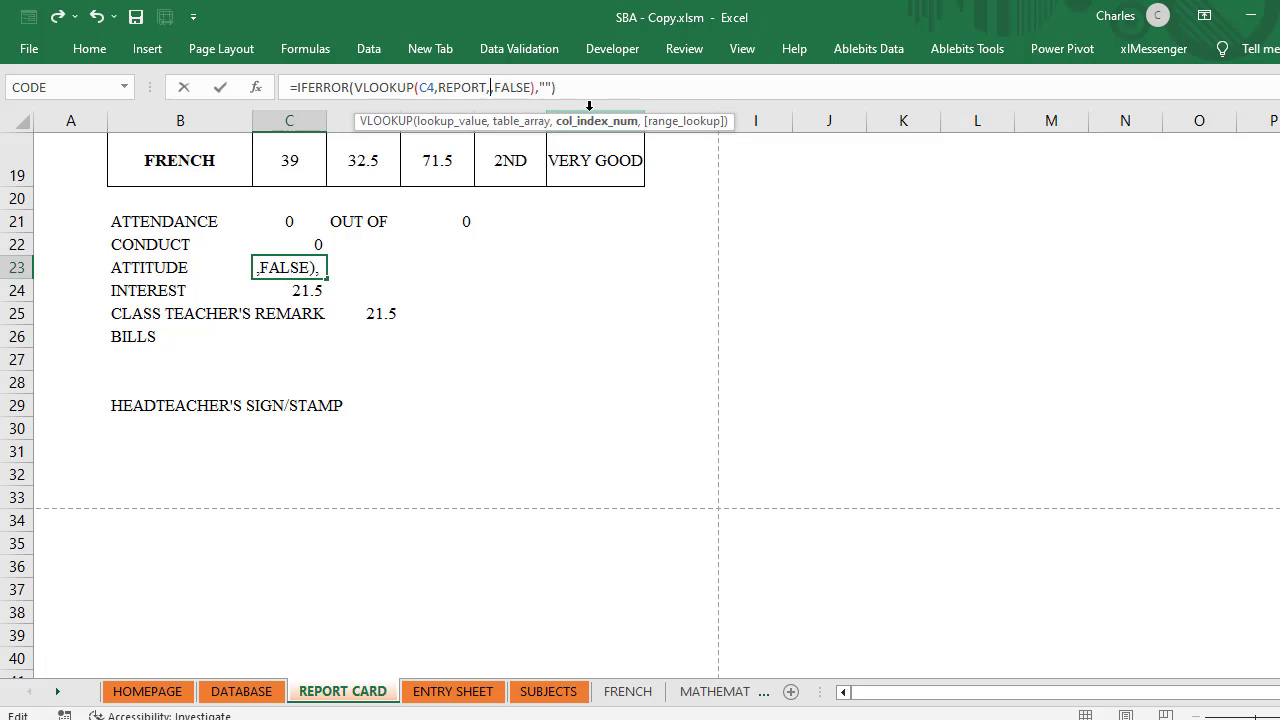
text(79)
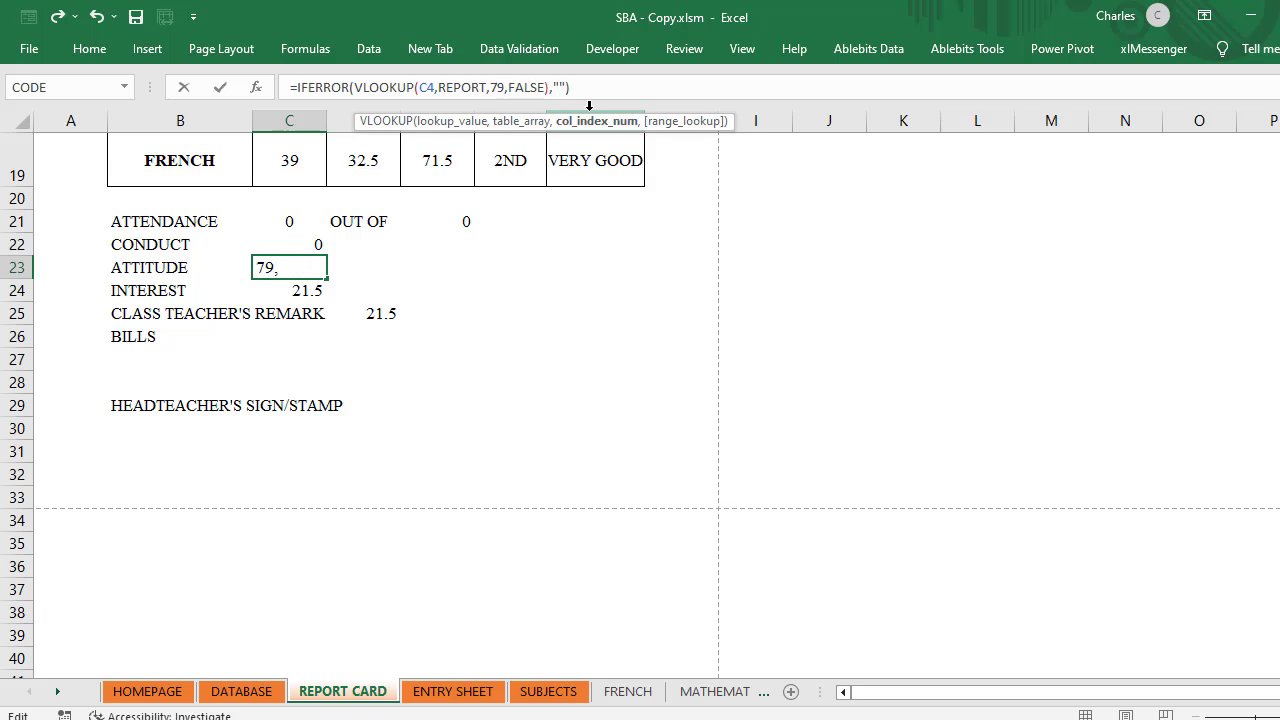
key(Return)
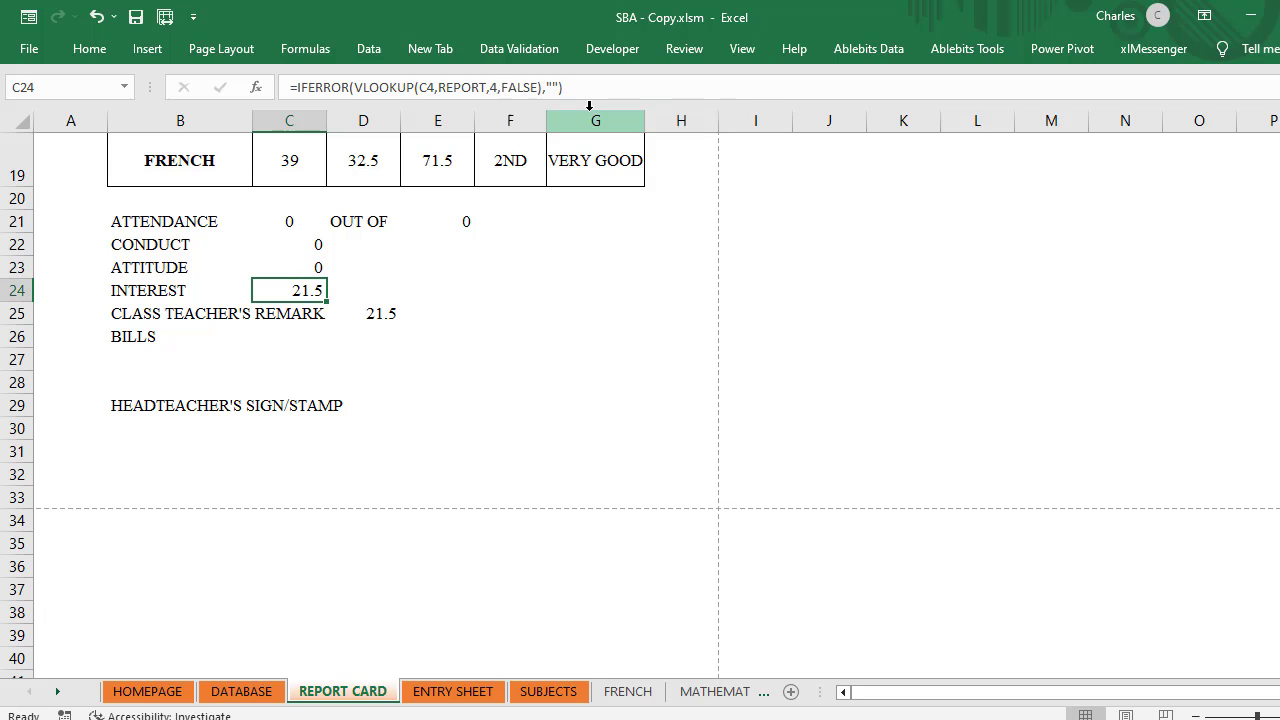
click(501, 87)
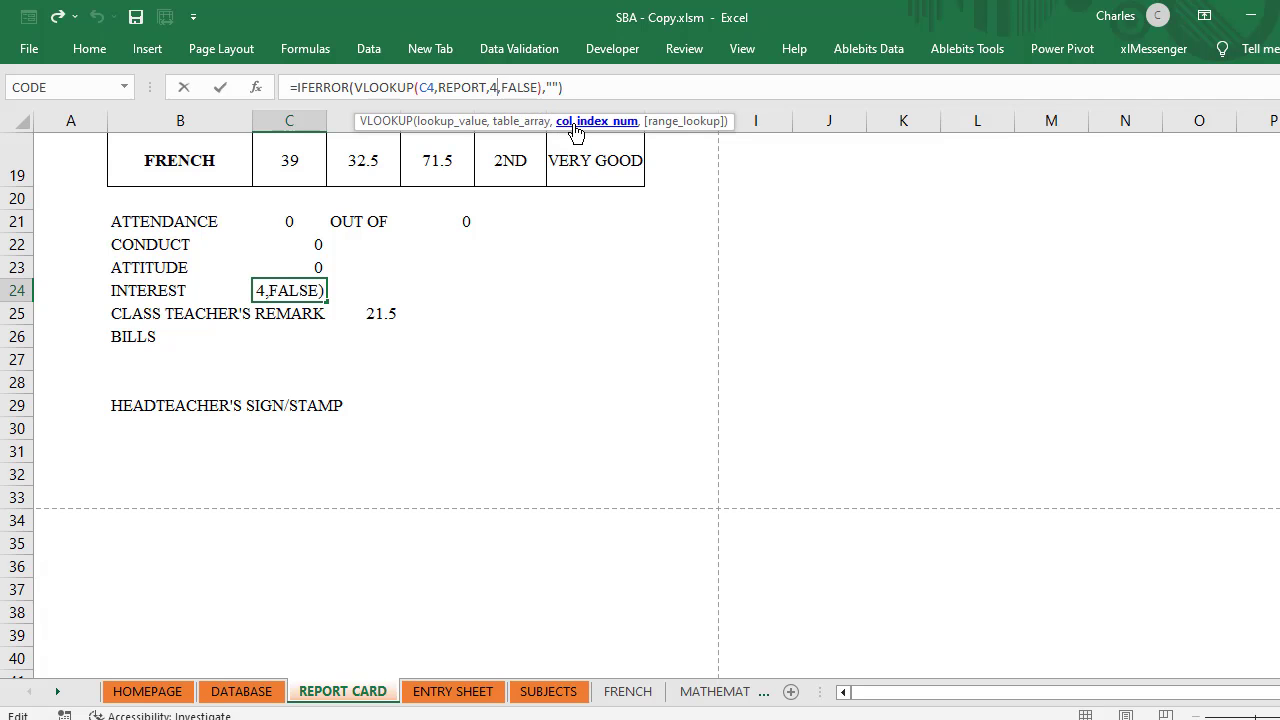
key(BackSpace)
text(80)
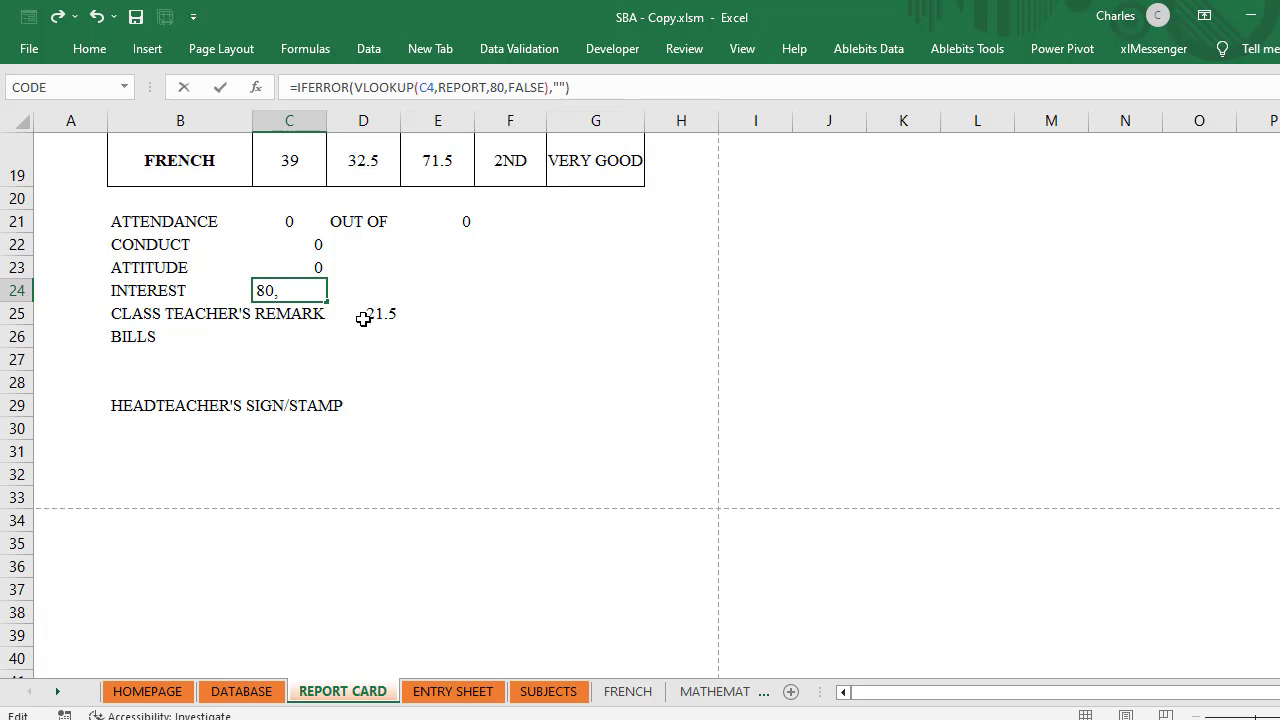
key(Return)
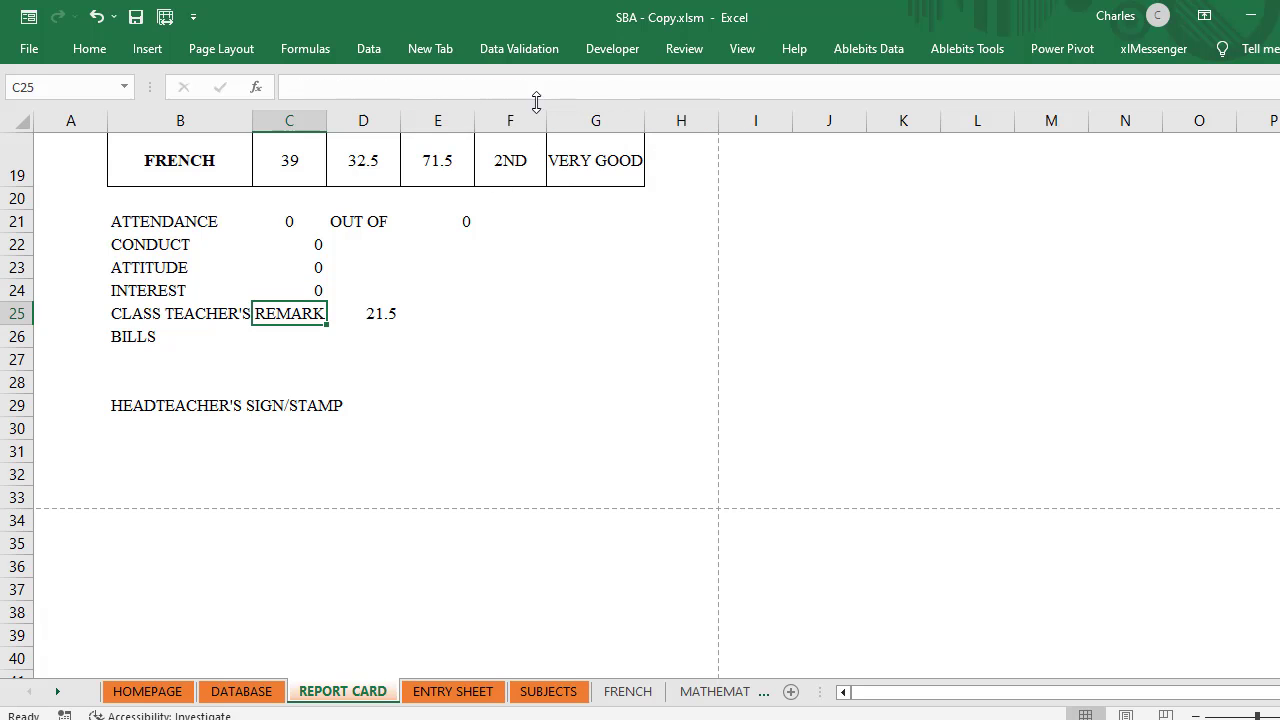
Step: Set the column index of the CLASS TEACHER'S REMARK lookup in D25 to 81
click(379, 318)
click(497, 87)
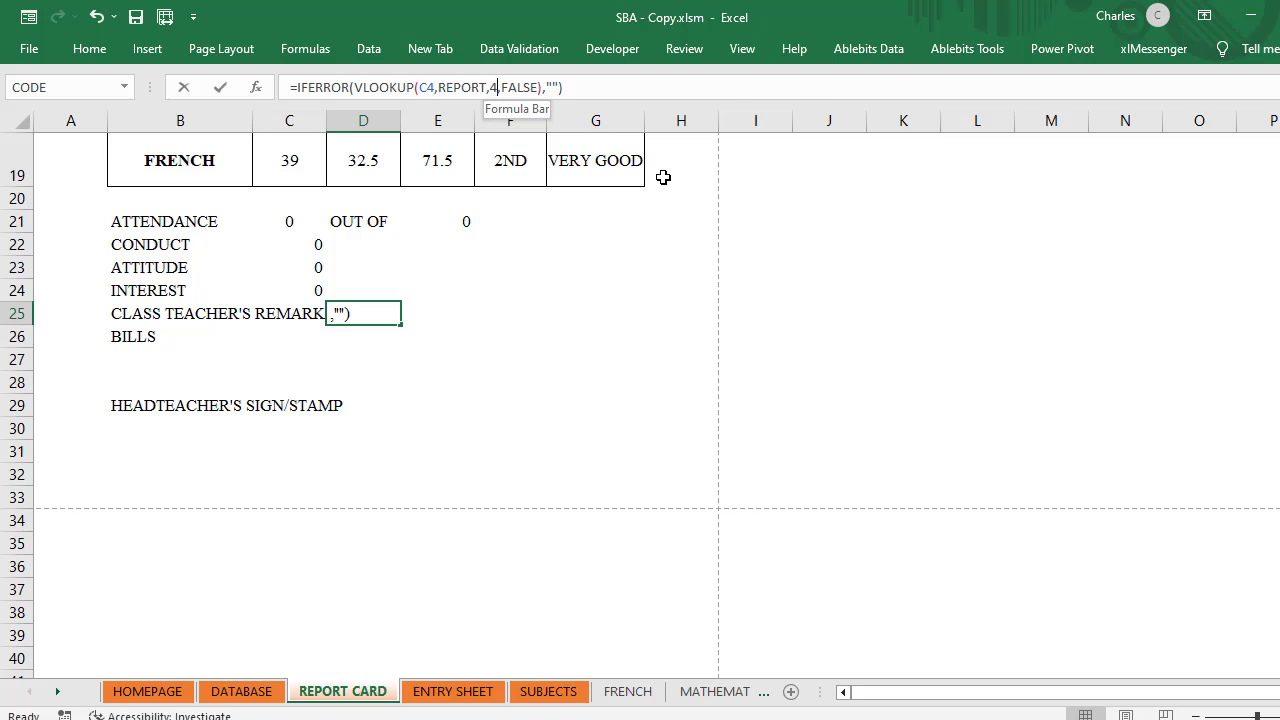
key(shift+Left)
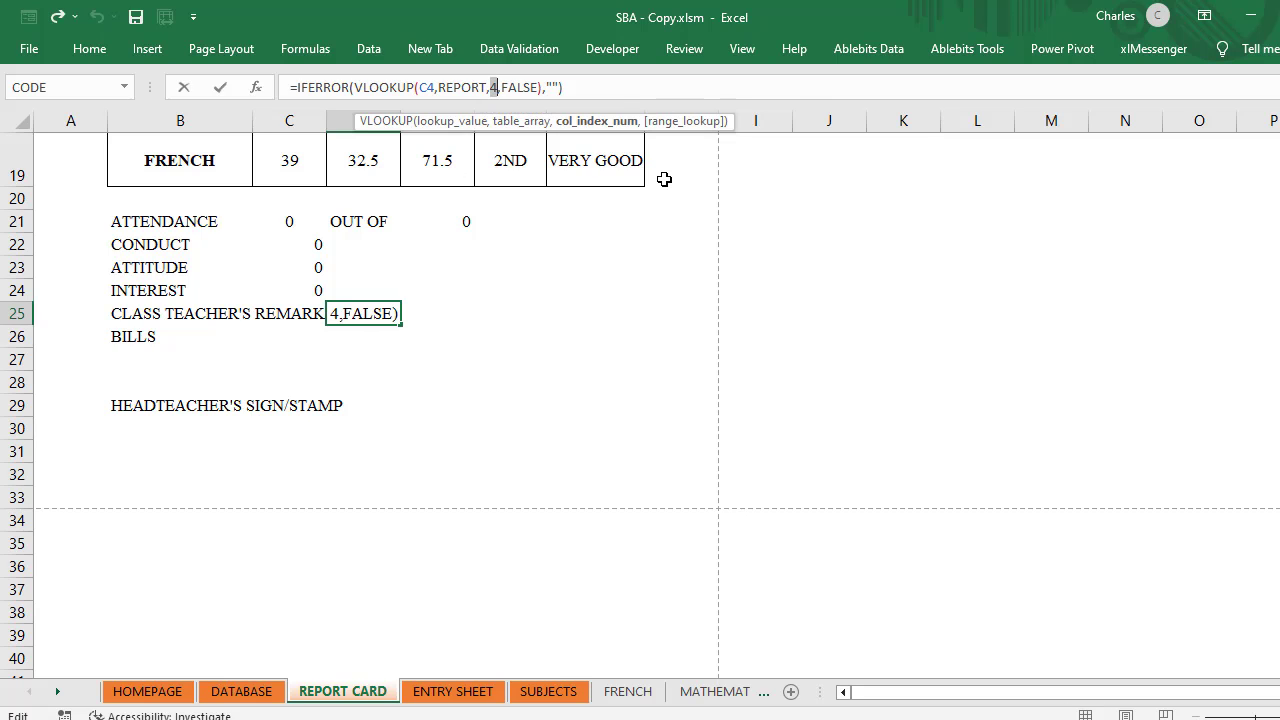
text(81)
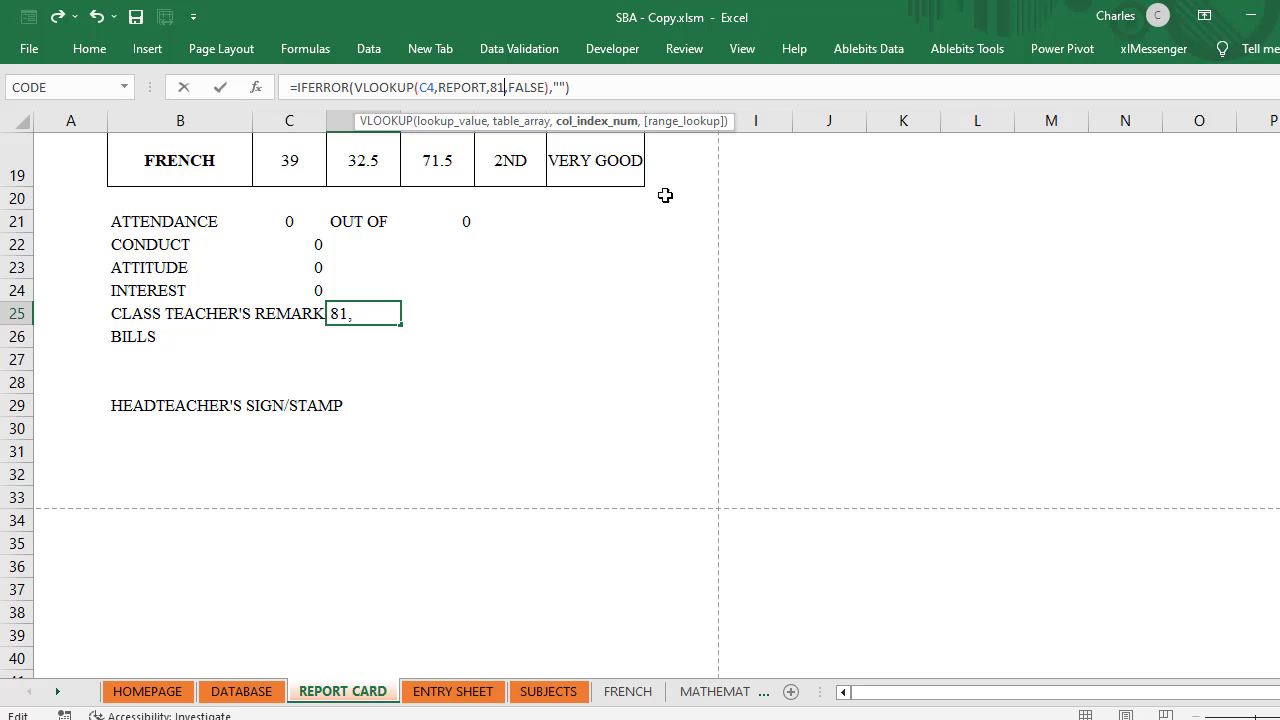
click(560, 306)
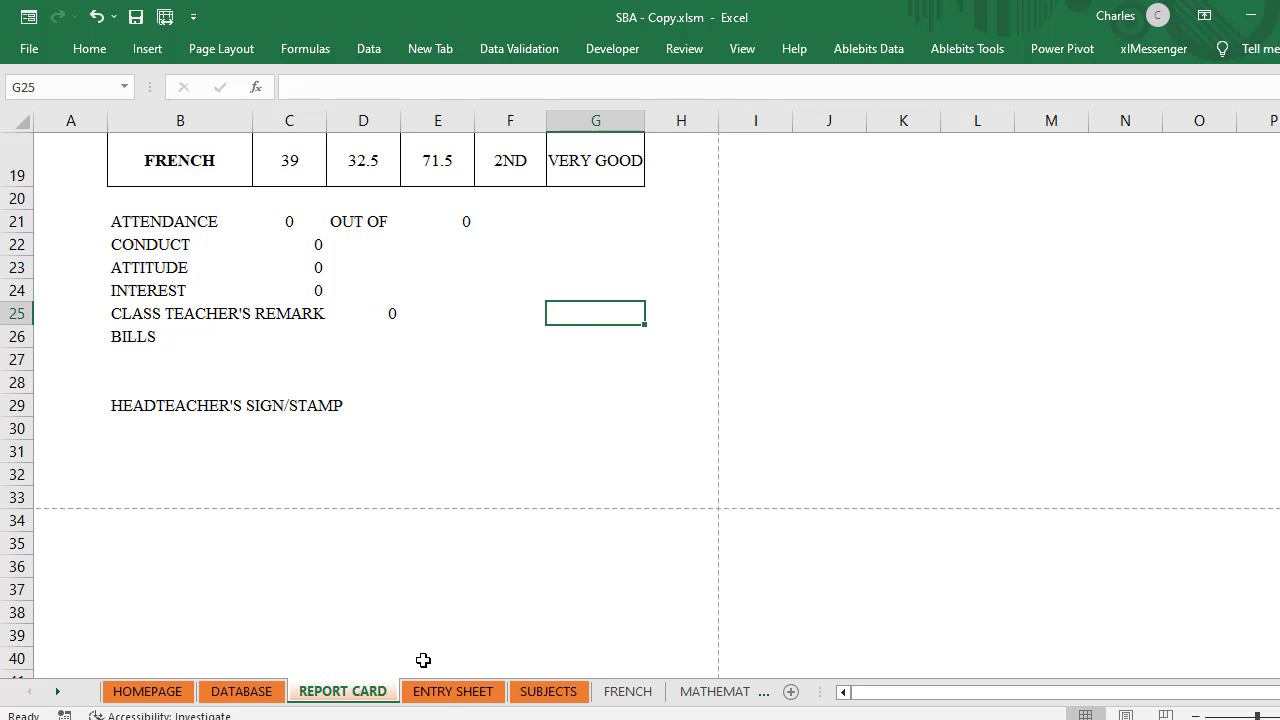
Step: Enter 62 as the TIMES OPEN value in BX4 of the ENTRY SHEET and fill it down the column for all students
click(450, 692)
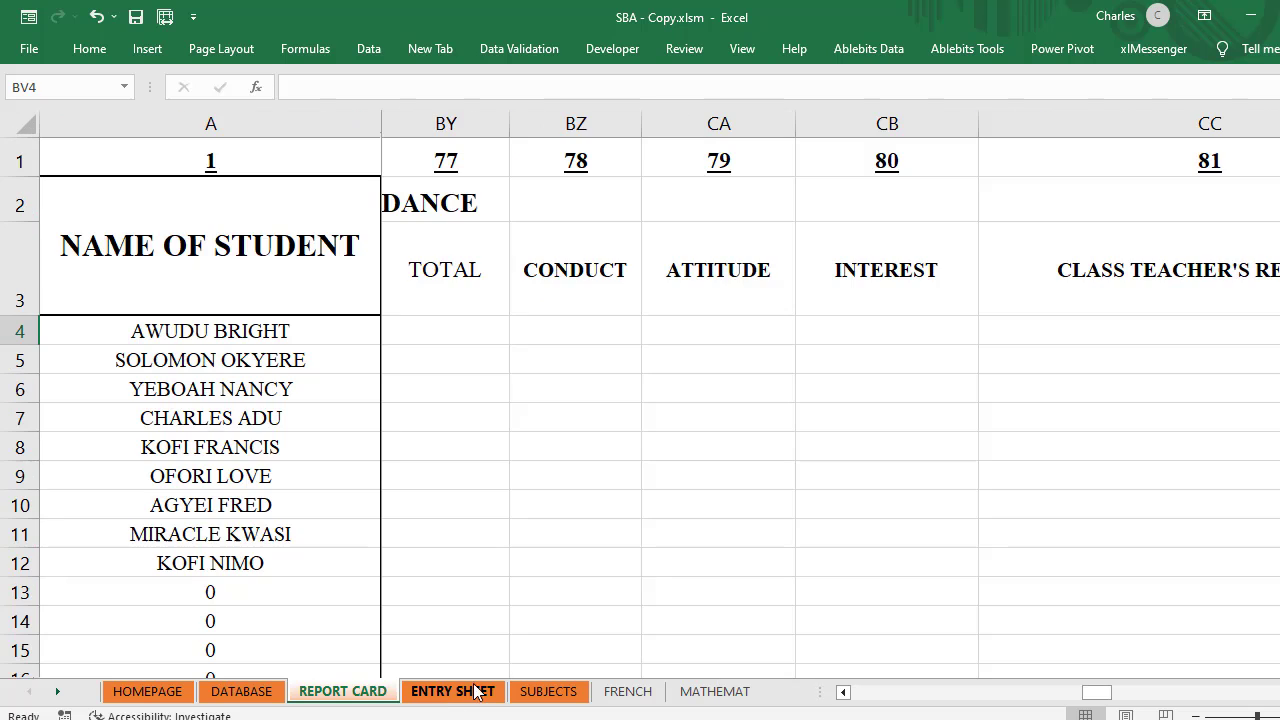
click(455, 333)
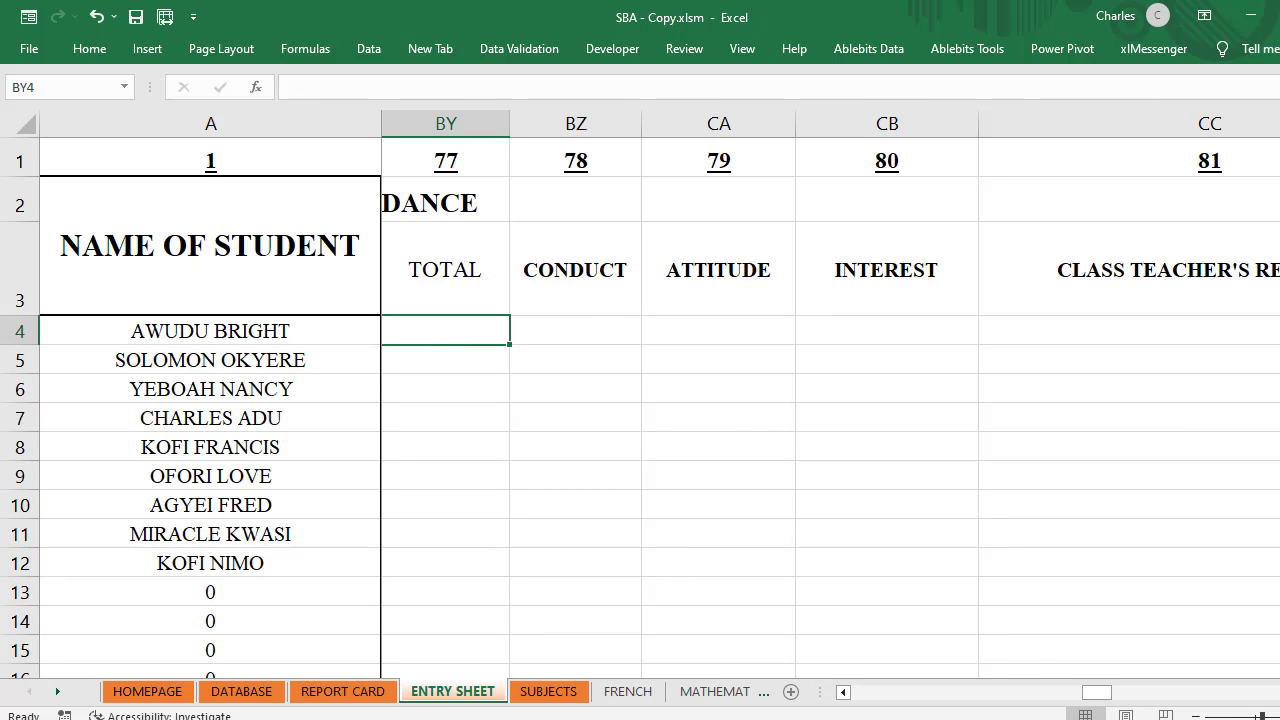
key(Left)
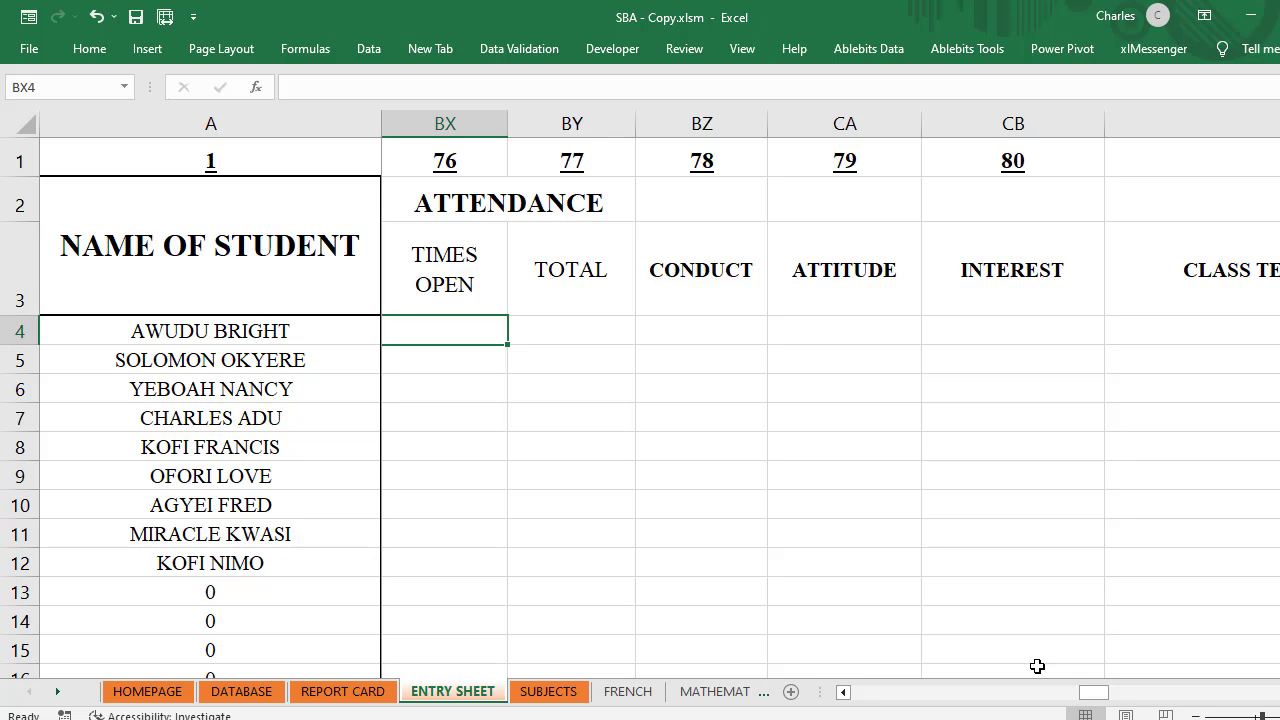
text(62)
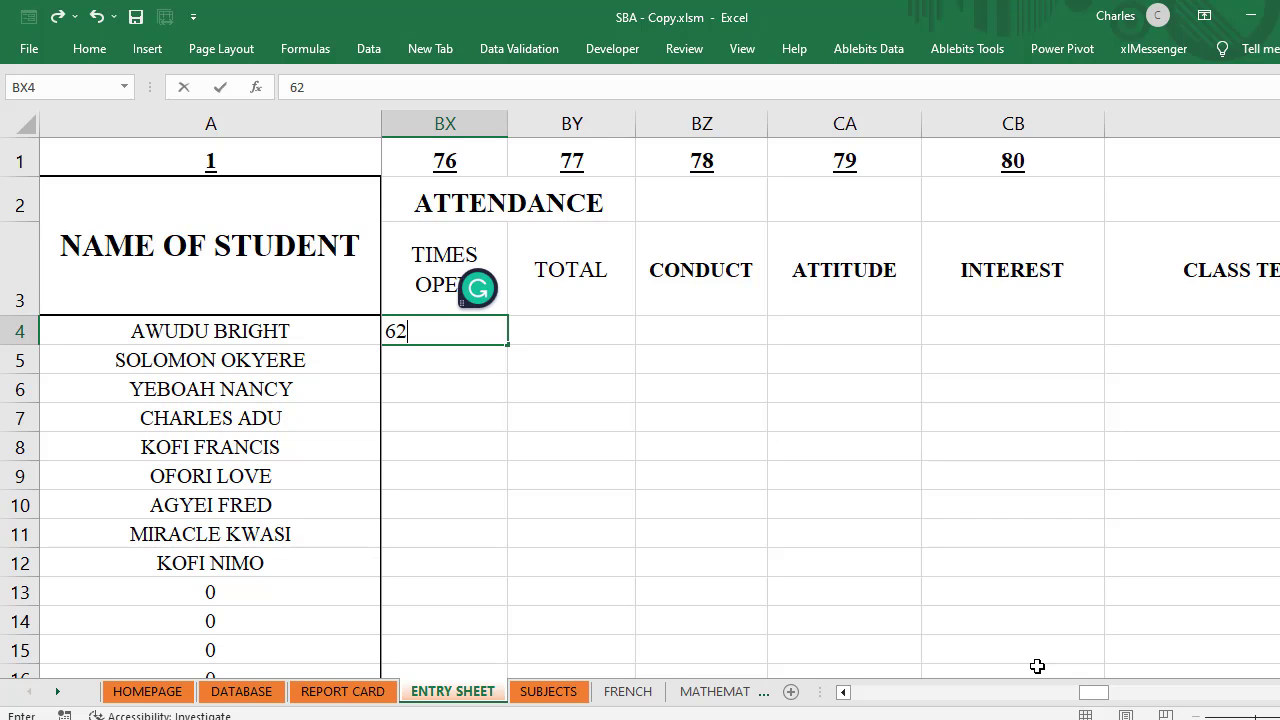
click(488, 441)
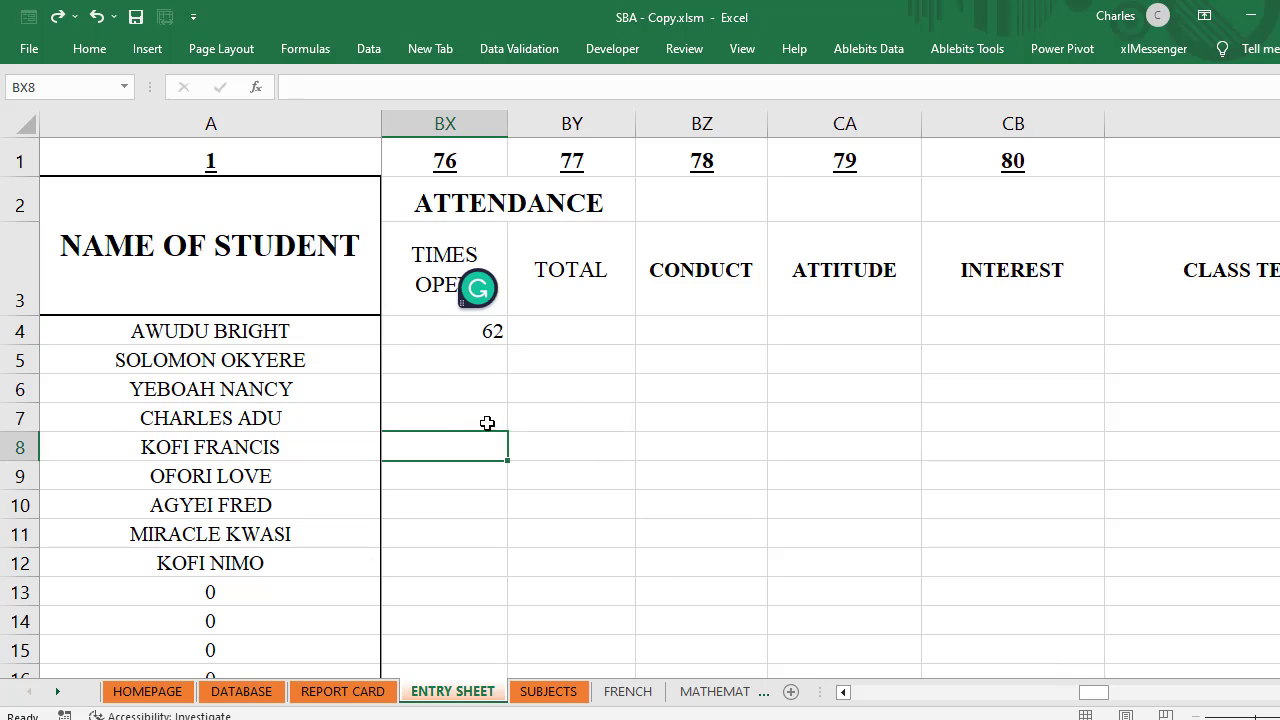
click(480, 330)
double_click(510, 342)
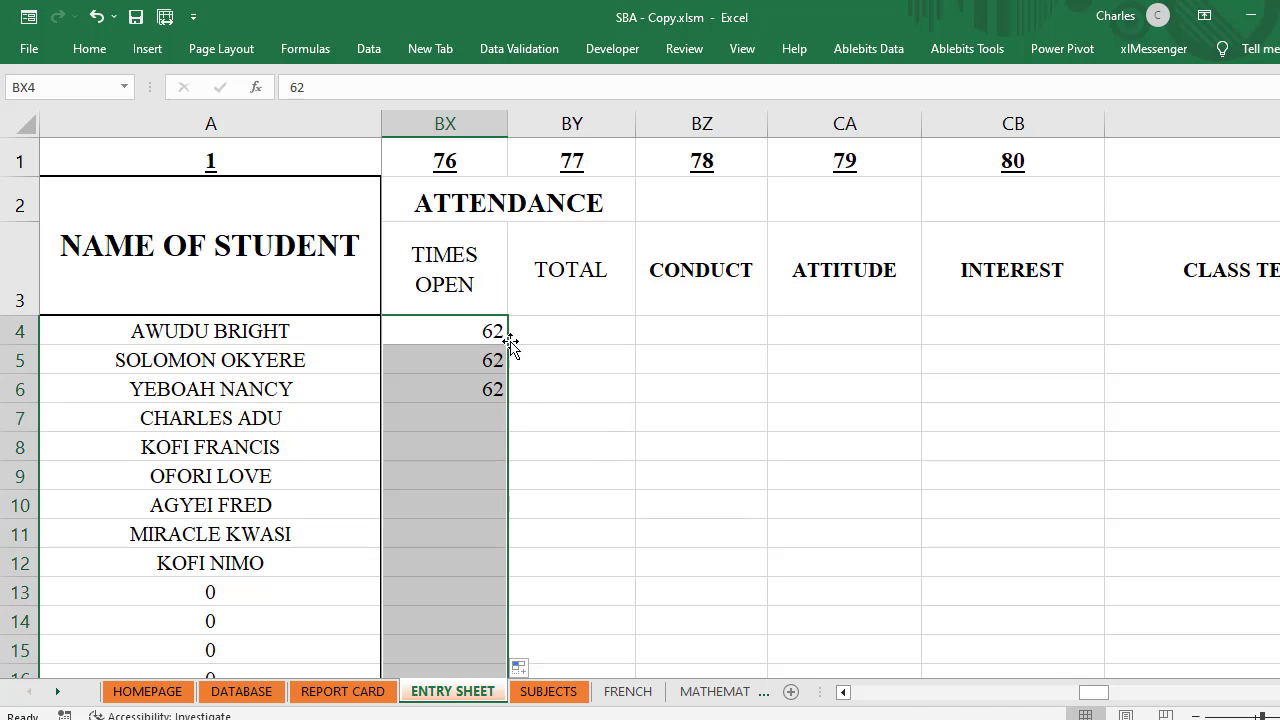
Step: Enter the attendance totals 34, 43, 45, 56, 56, 56, 34 and 56 in cells BY4 to BY11
drag(571, 334, 574, 368)
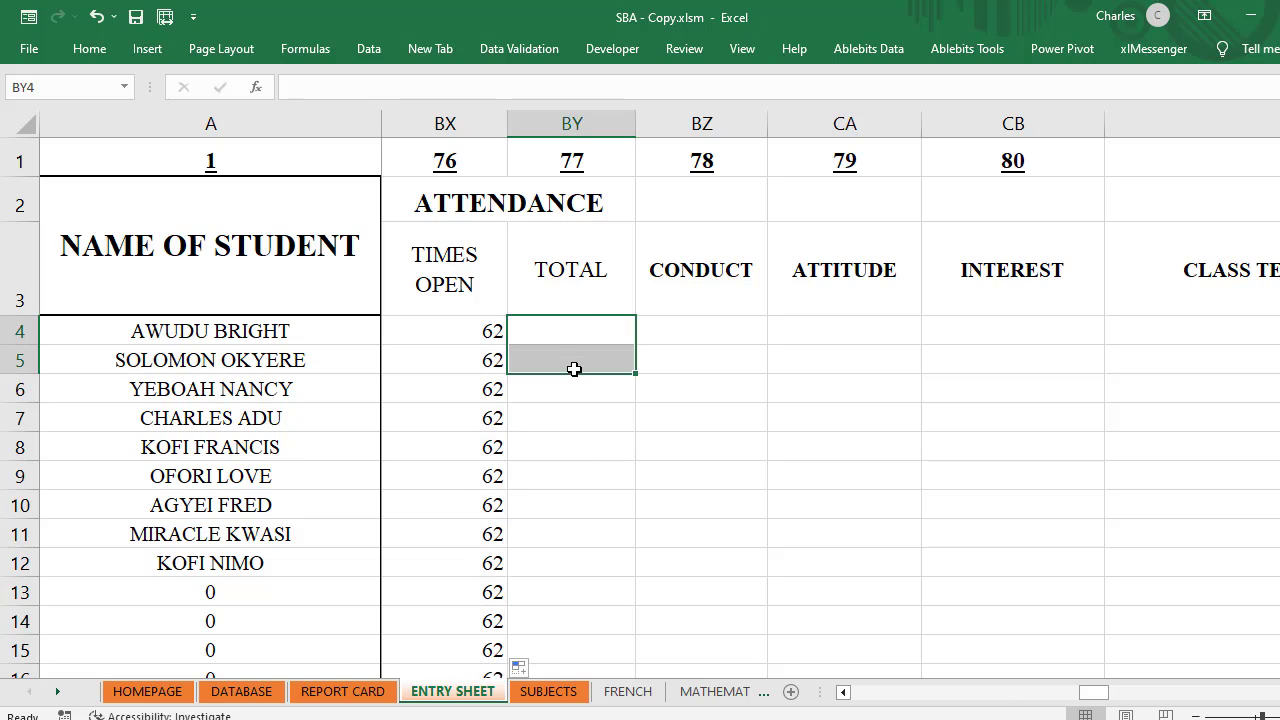
drag(657, 417, 579, 326)
click(579, 326)
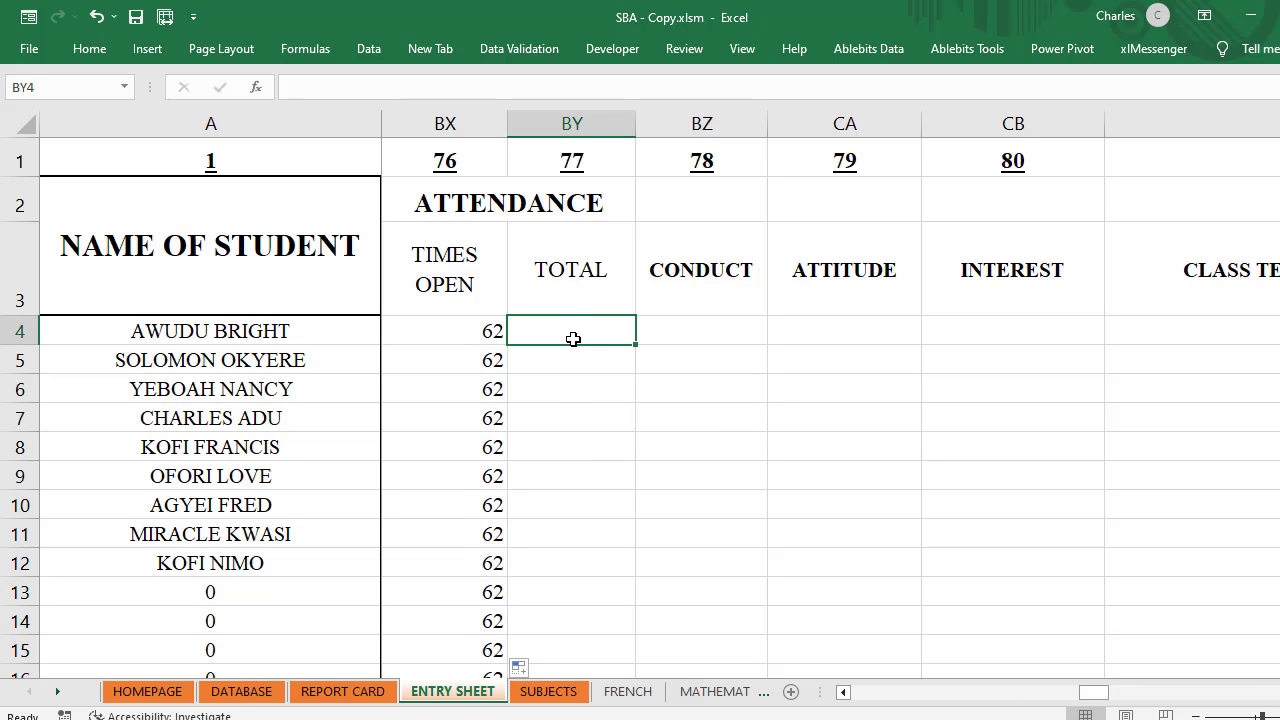
text(34)
key(Return)
text(43)
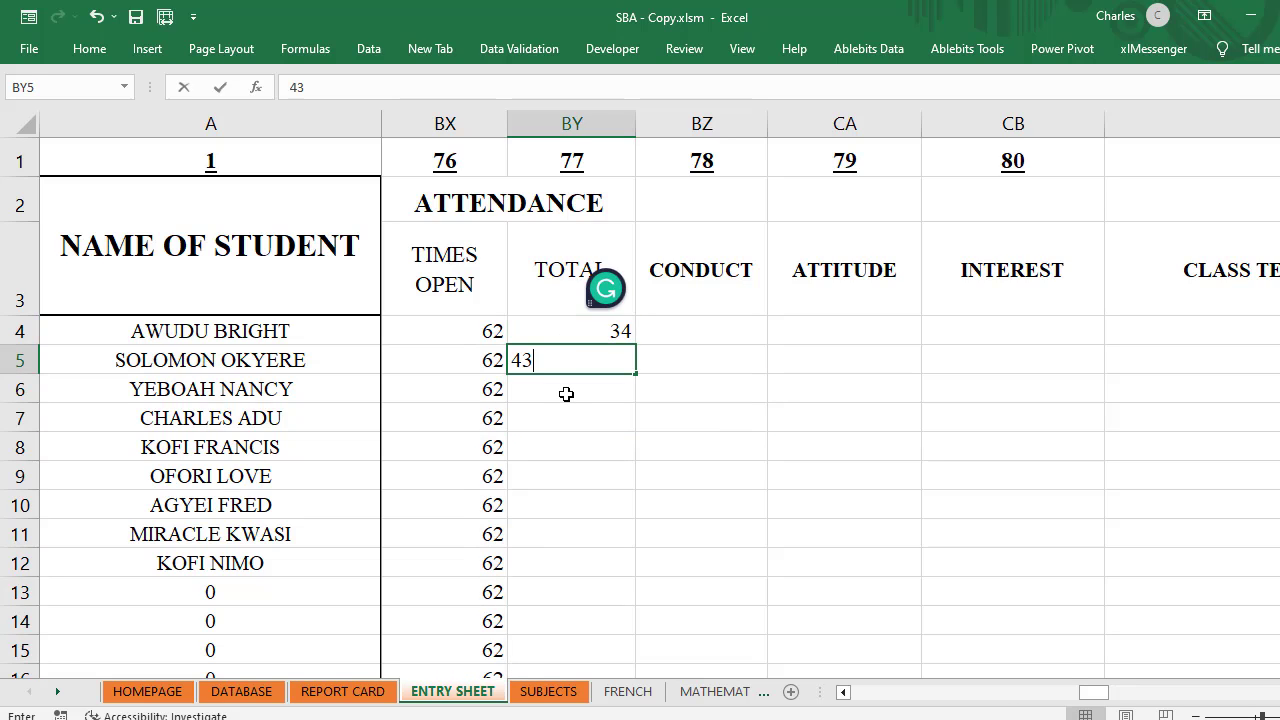
key(Return)
text(45)
key(Return)
text(56)
key(Return)
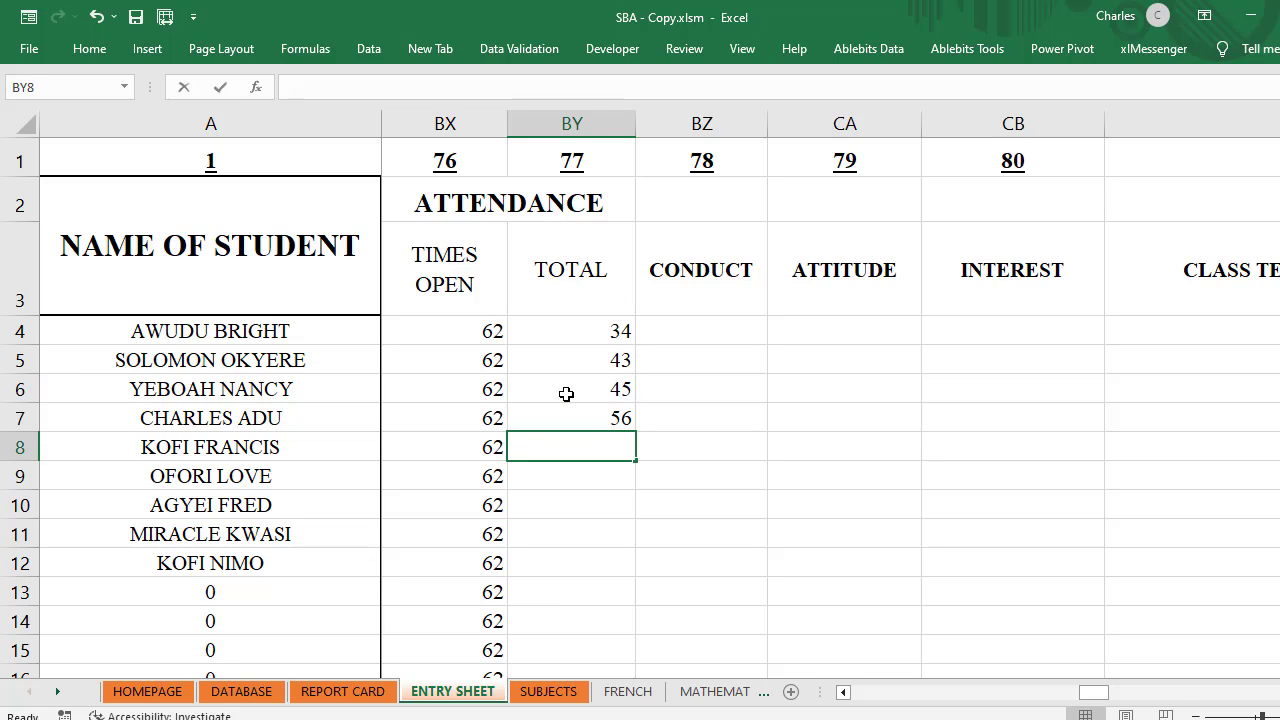
text(56)
key(Return)
text(56)
key(Return)
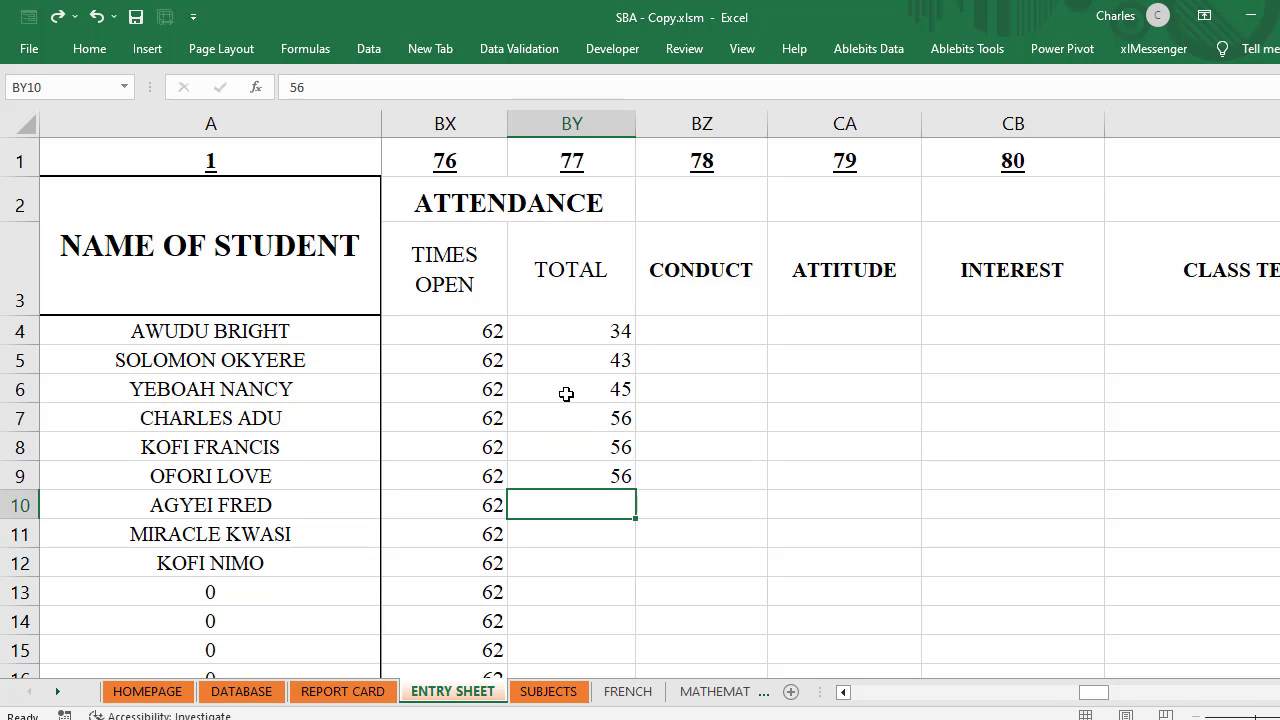
text(34)
key(Return)
text(56)
key(Return)
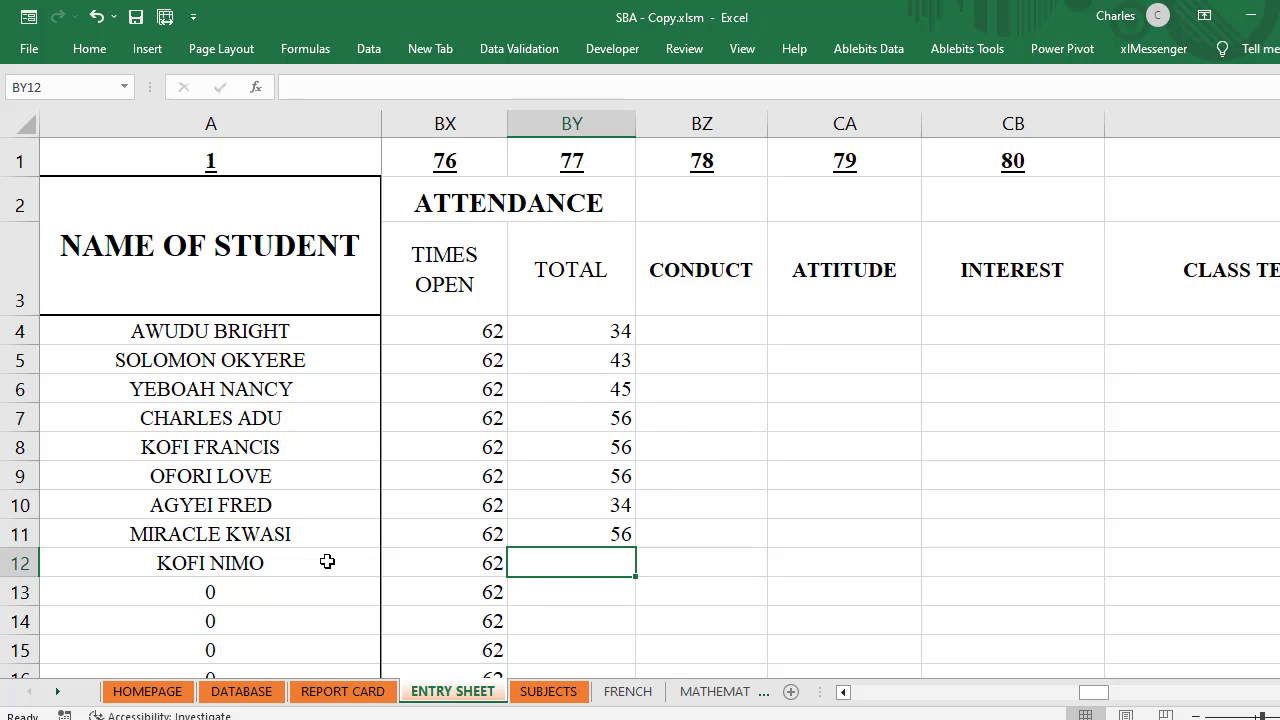
Step: Enter SATISFACTORY as the conduct, CALM as the attitude and SPORTS as the interest in BZ4 to CB4 of the ENTRY SHEET
click(720, 330)
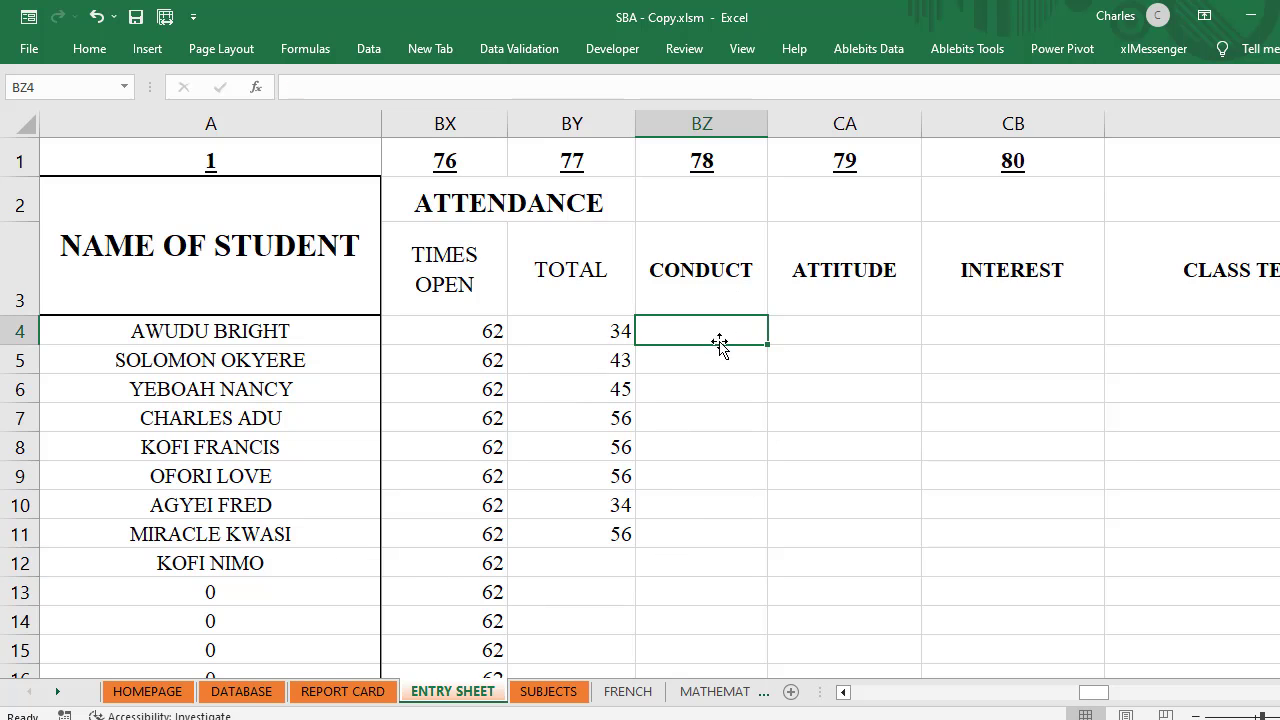
text(A)
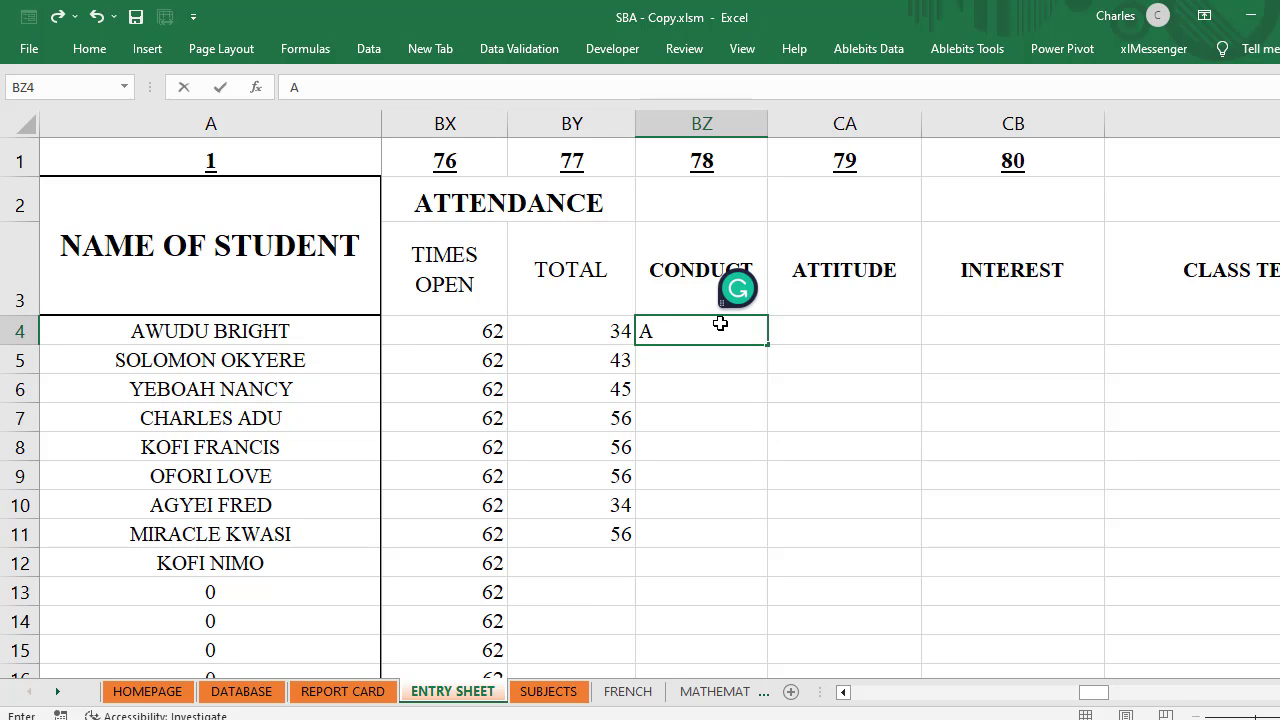
key(BackSpace)
text(SATISF)
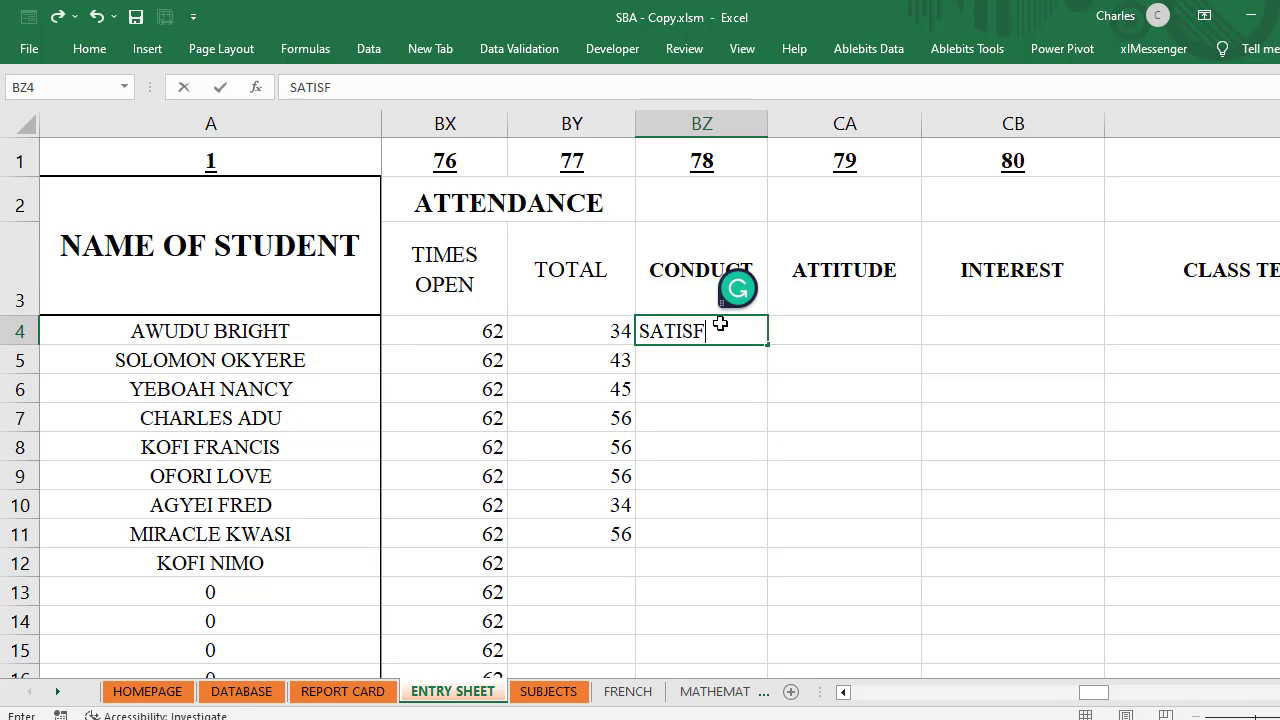
text(ACTORY)
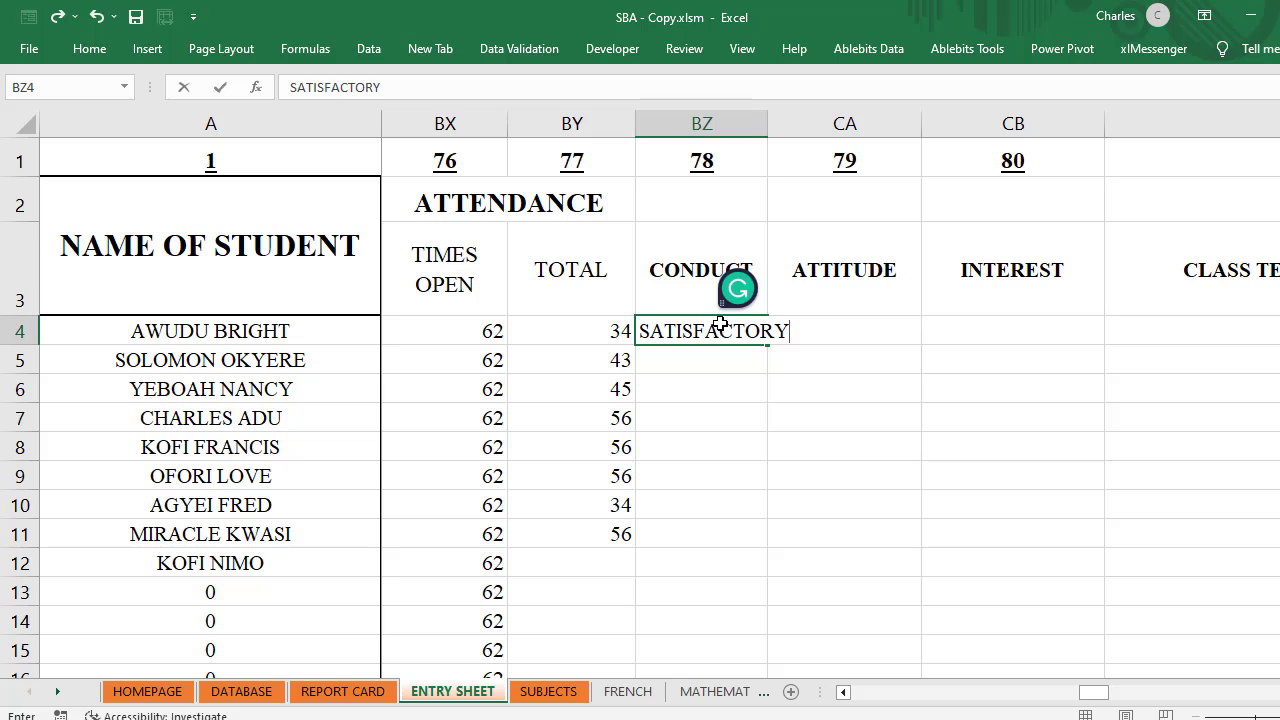
key(Tab)
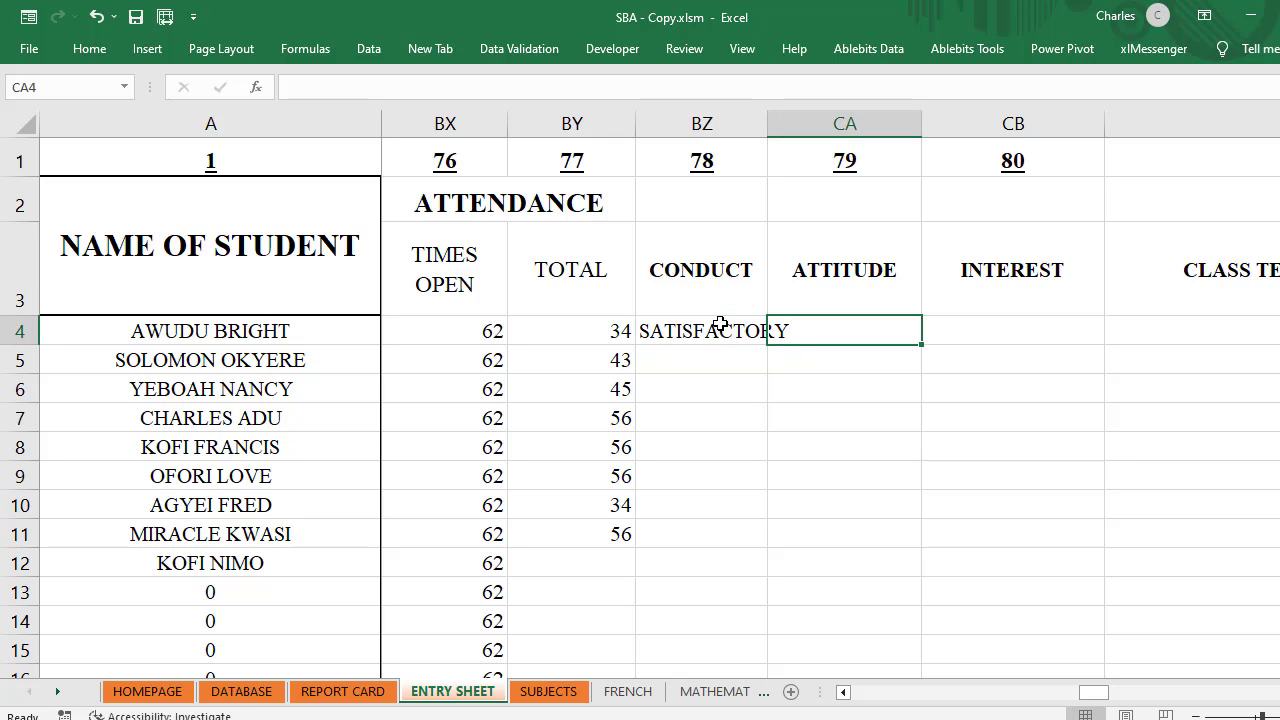
text(CALM)
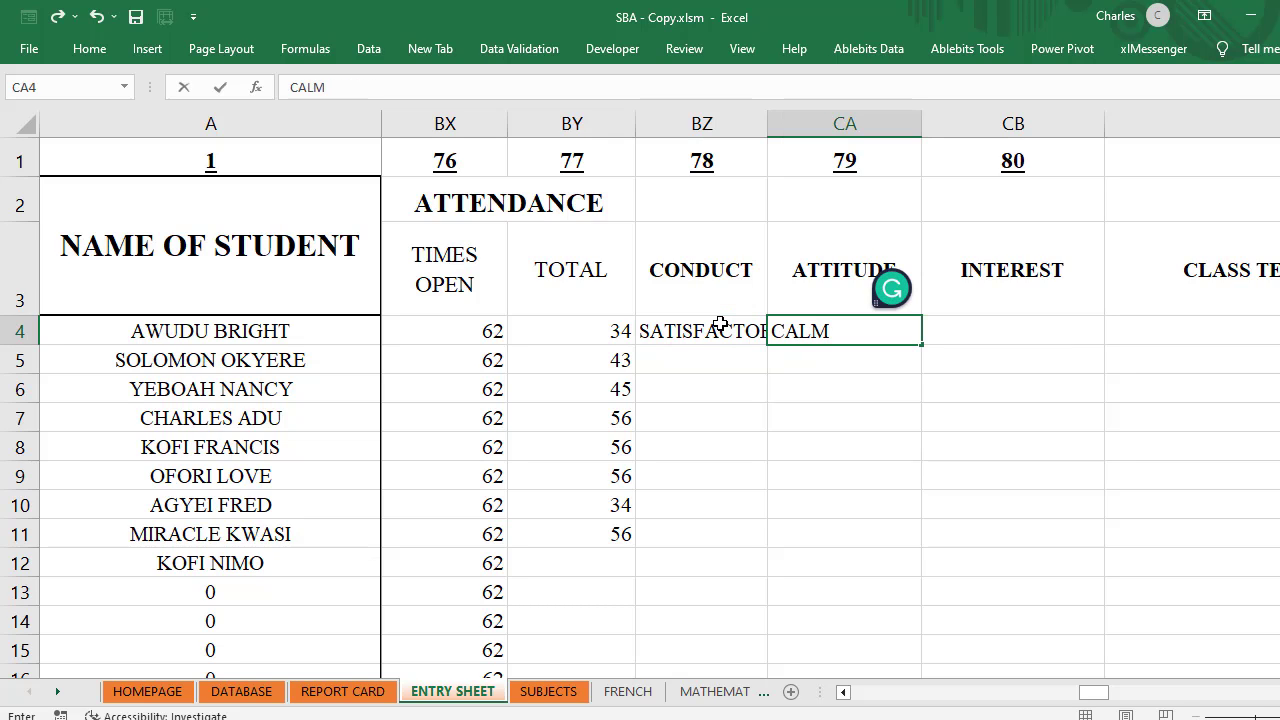
key(Tab)
text(SPORTS)
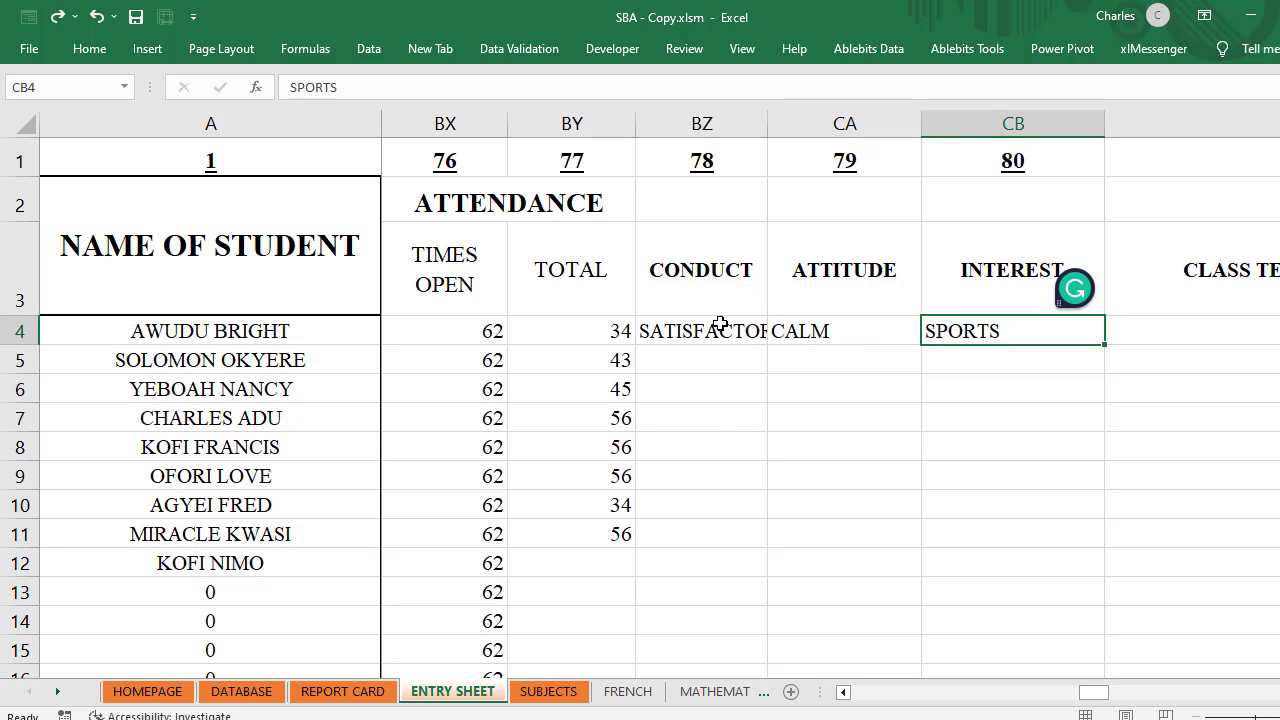
key(Tab)
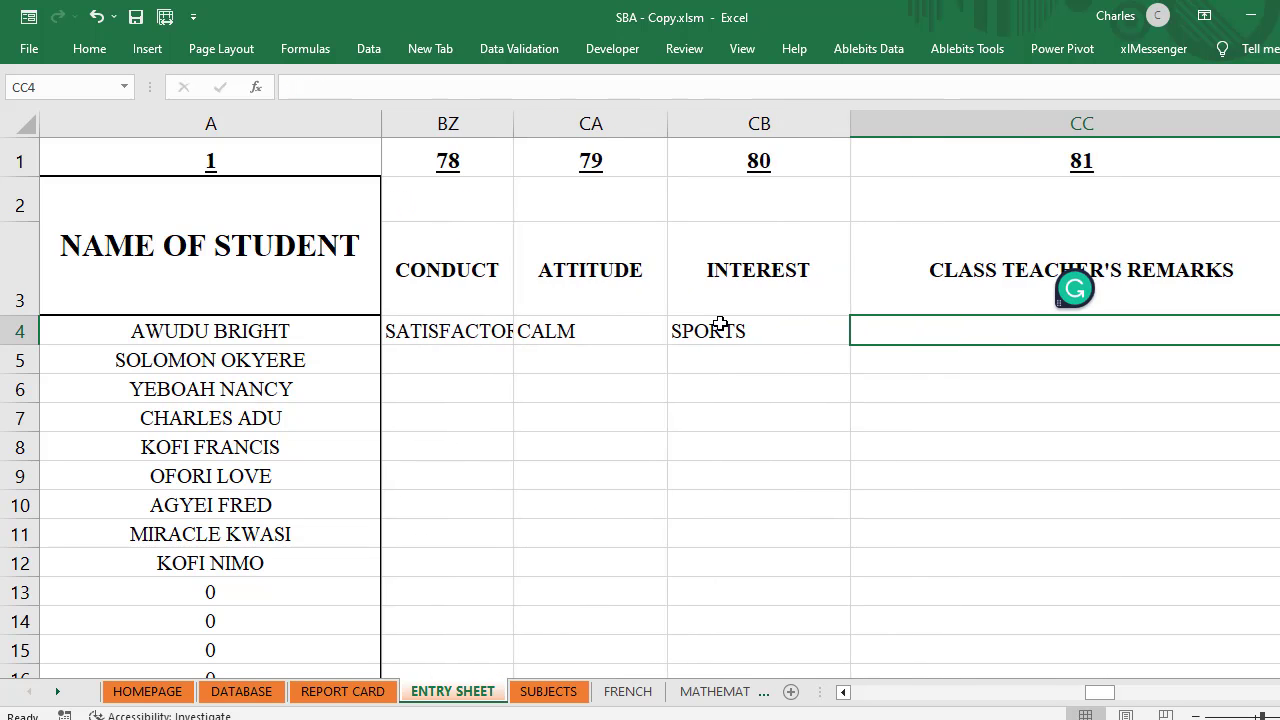
Step: Enter the class teacher's remark KEEP IT UP in CC4 and move it down to CC5
text(KEE)
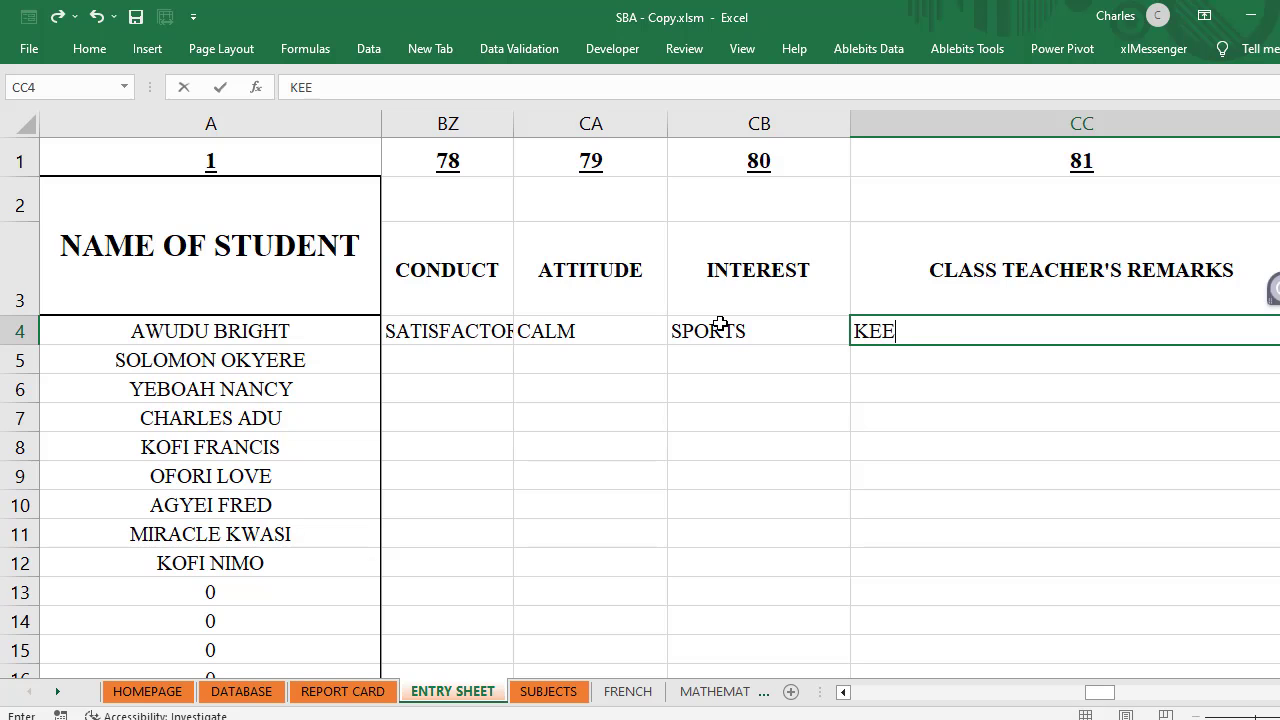
text(P IT UP)
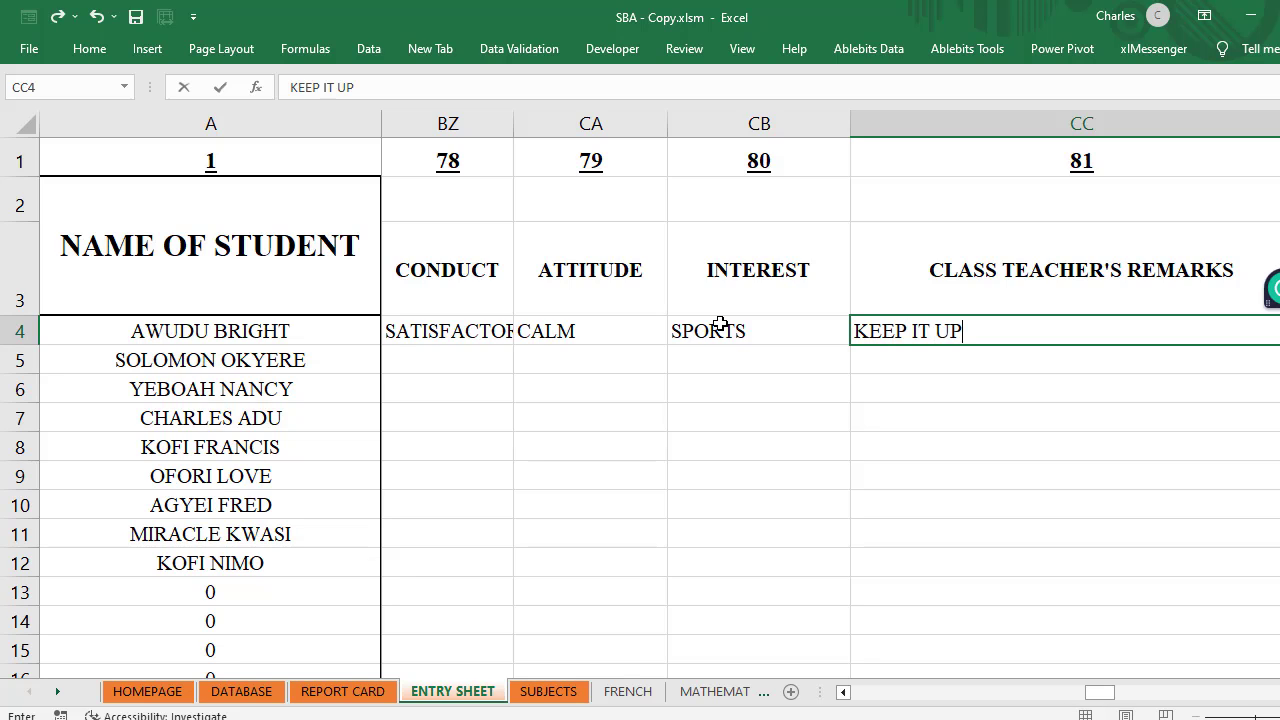
drag(888, 347, 875, 356)
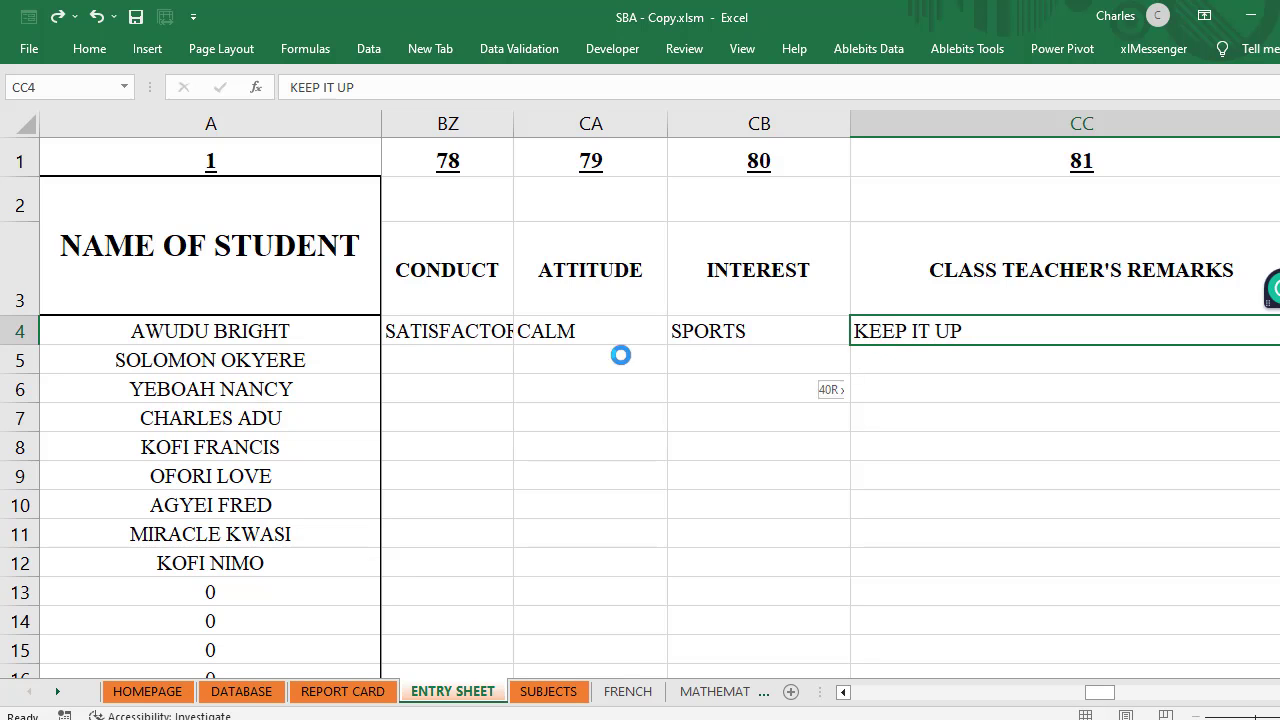
click(560, 359)
Step: Enter MORE ROOM FOR IMPROVEMENT as the class teacher's remark for the first student in CC4
click(914, 343)
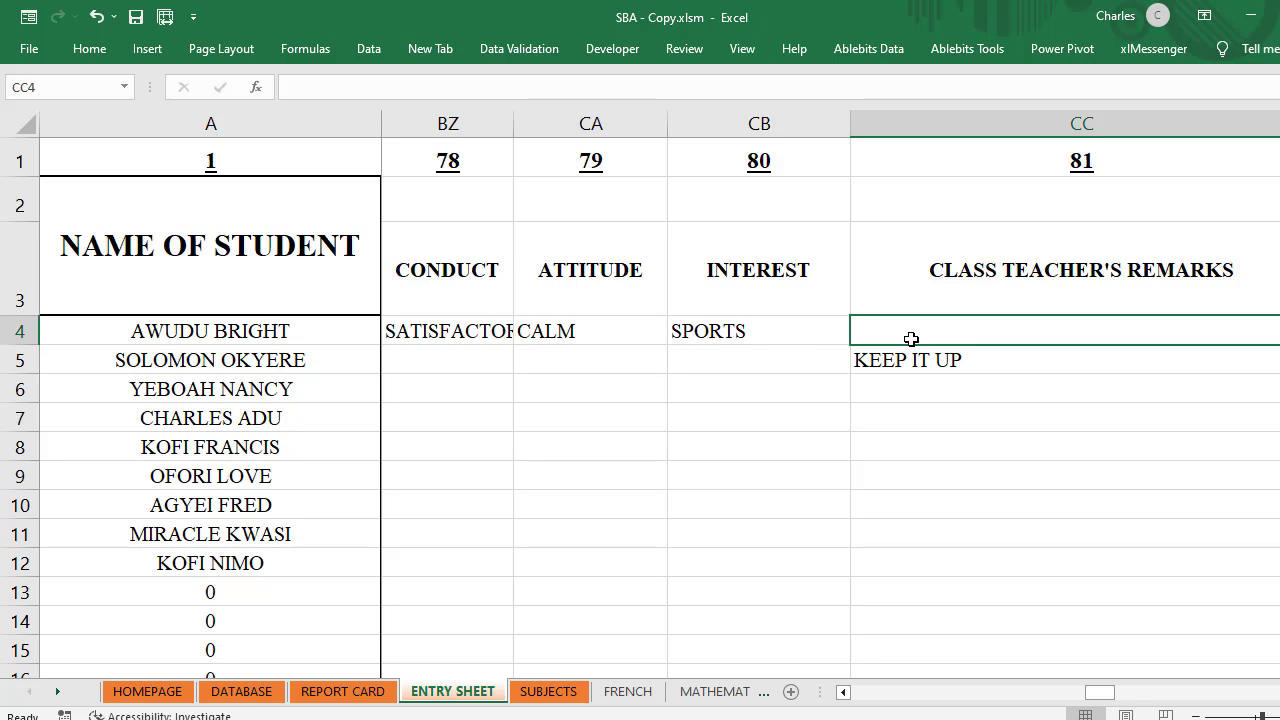
text(MORE ROO)
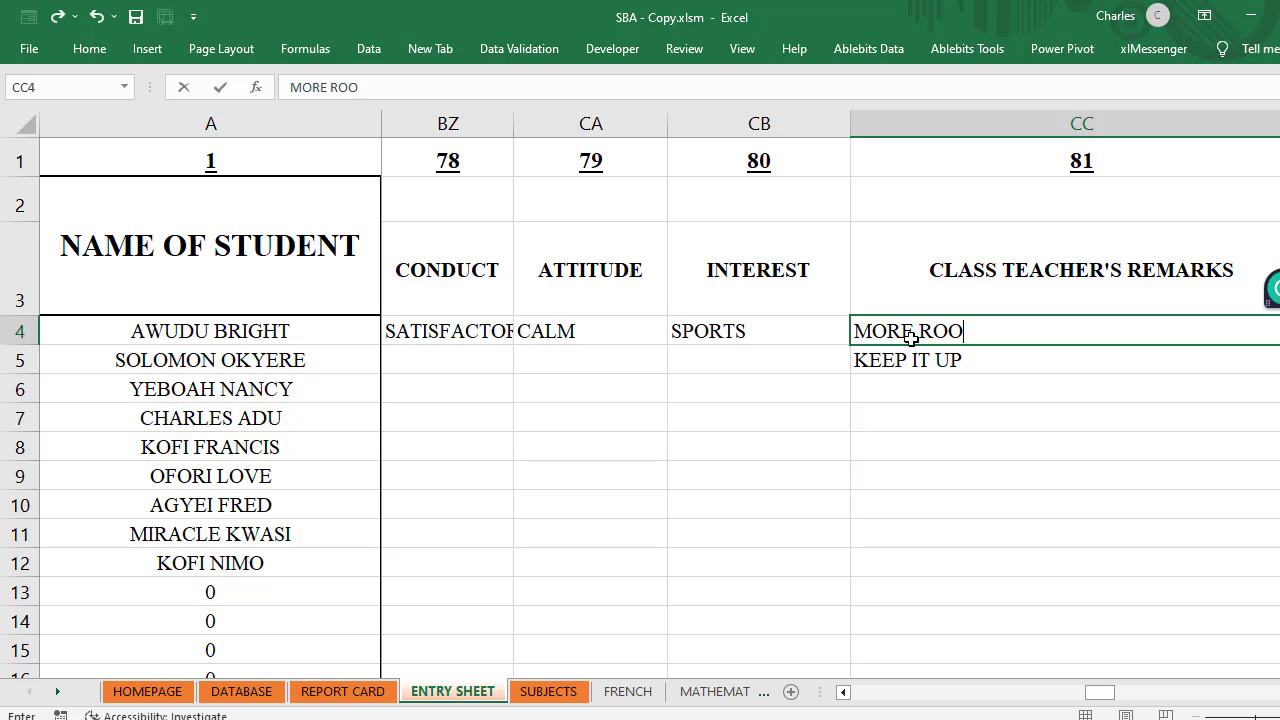
text(M FOR IM)
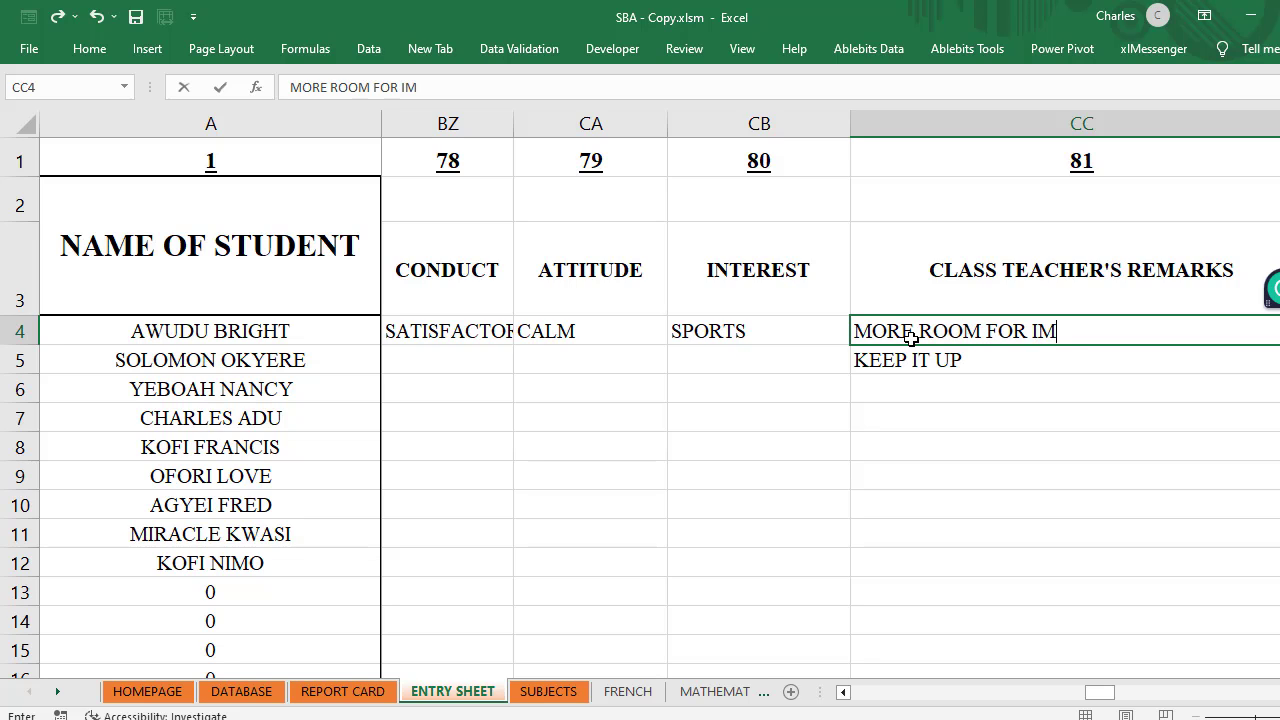
text(PROVEMENT)
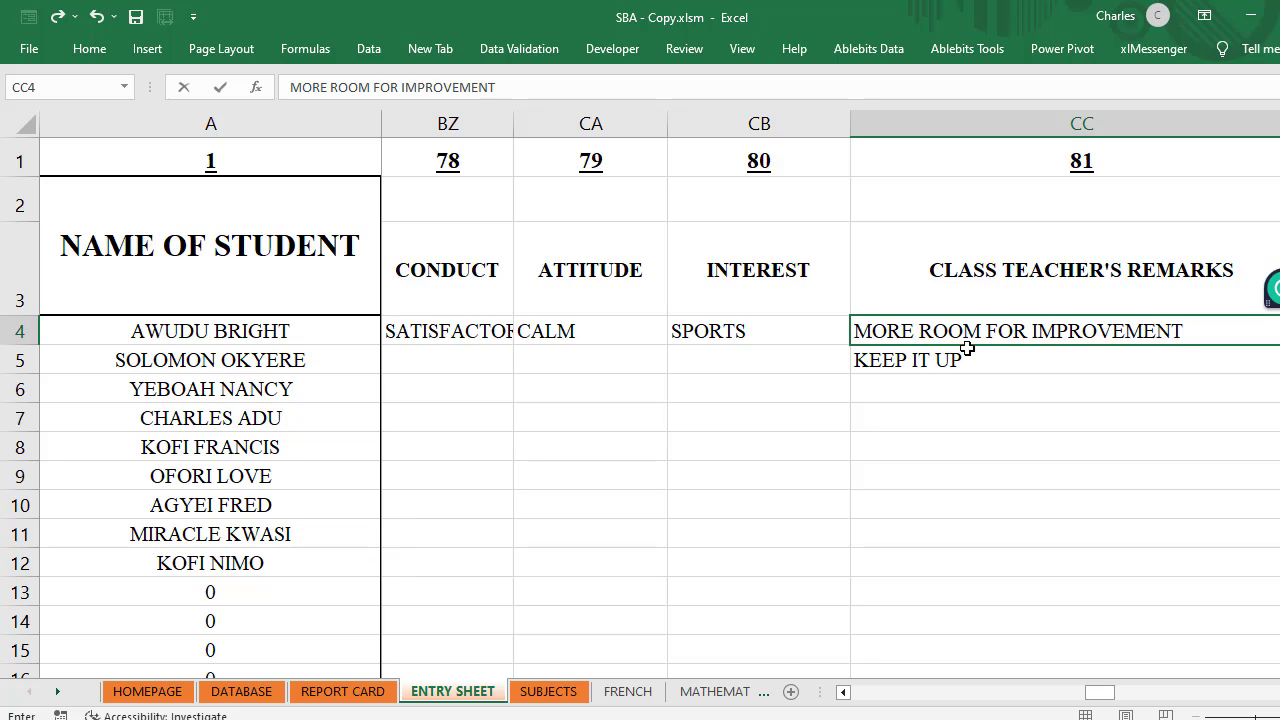
Step: Enter SATISFACTORY, RESPECTFUL and ARTS as the second student's conduct, attitude and interest in BZ5 to CB5
click(477, 359)
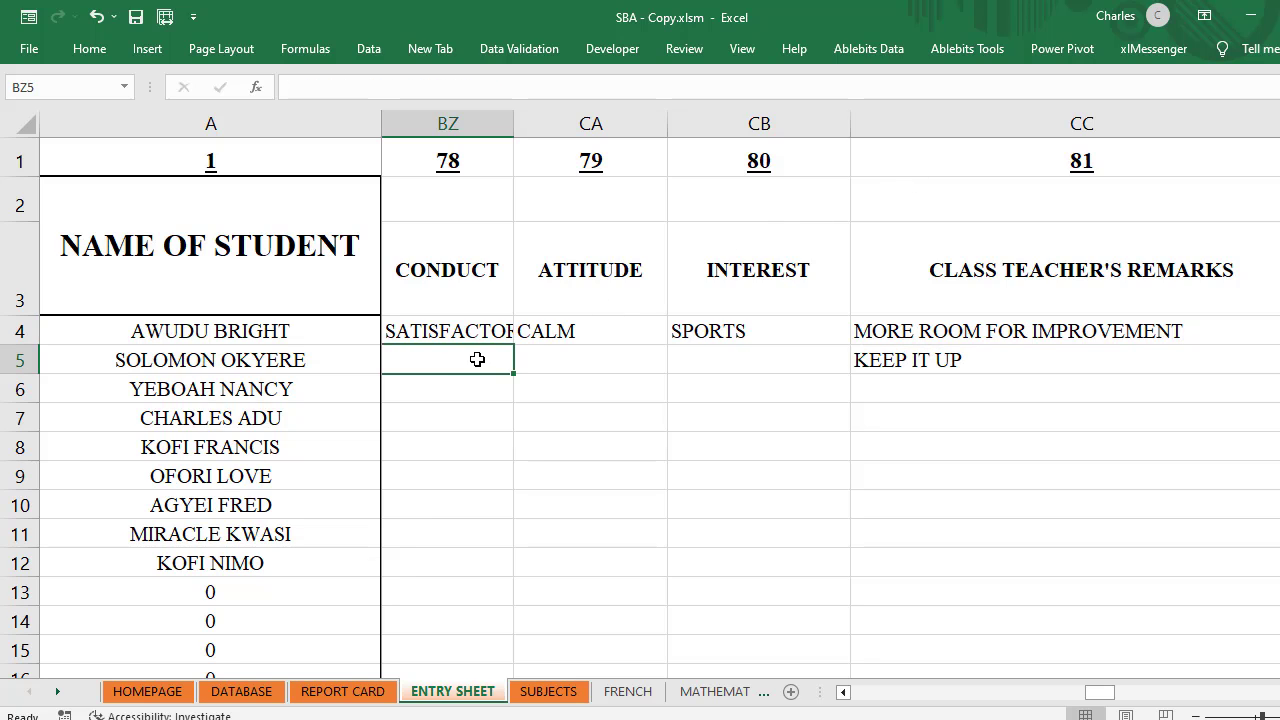
text(SATISFACTORY)
key(Tab)
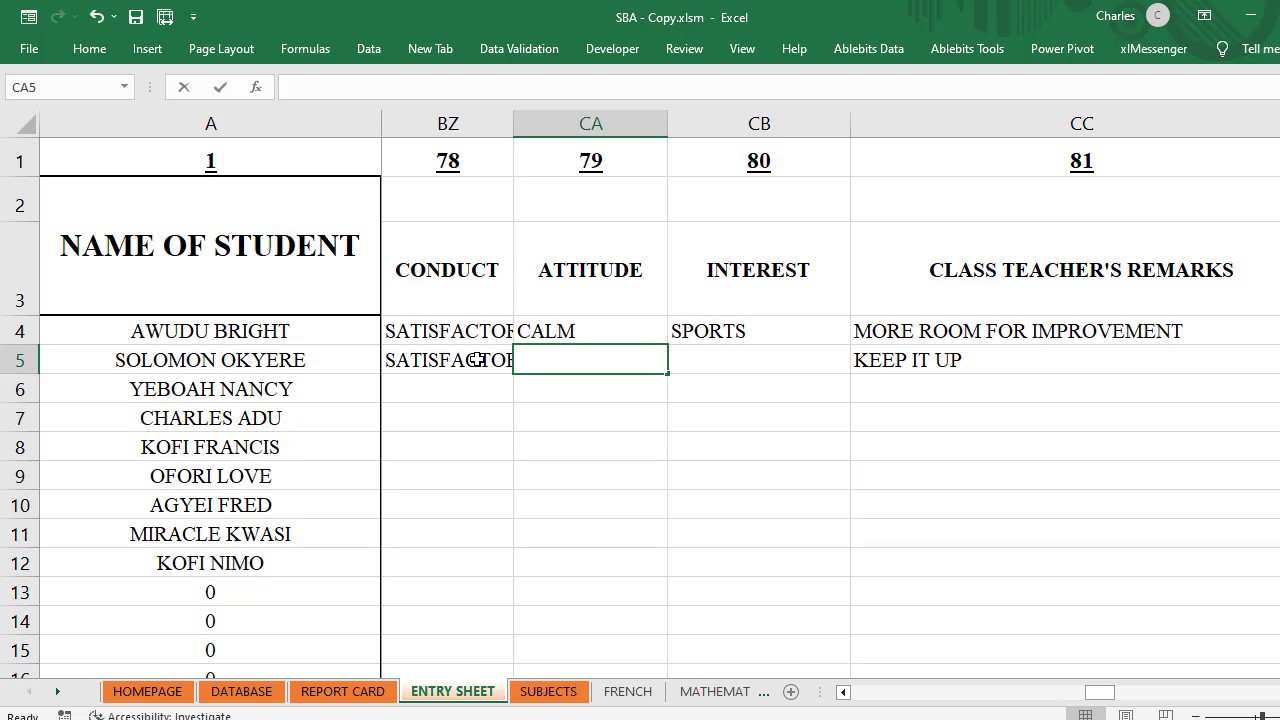
text(RESPECT)
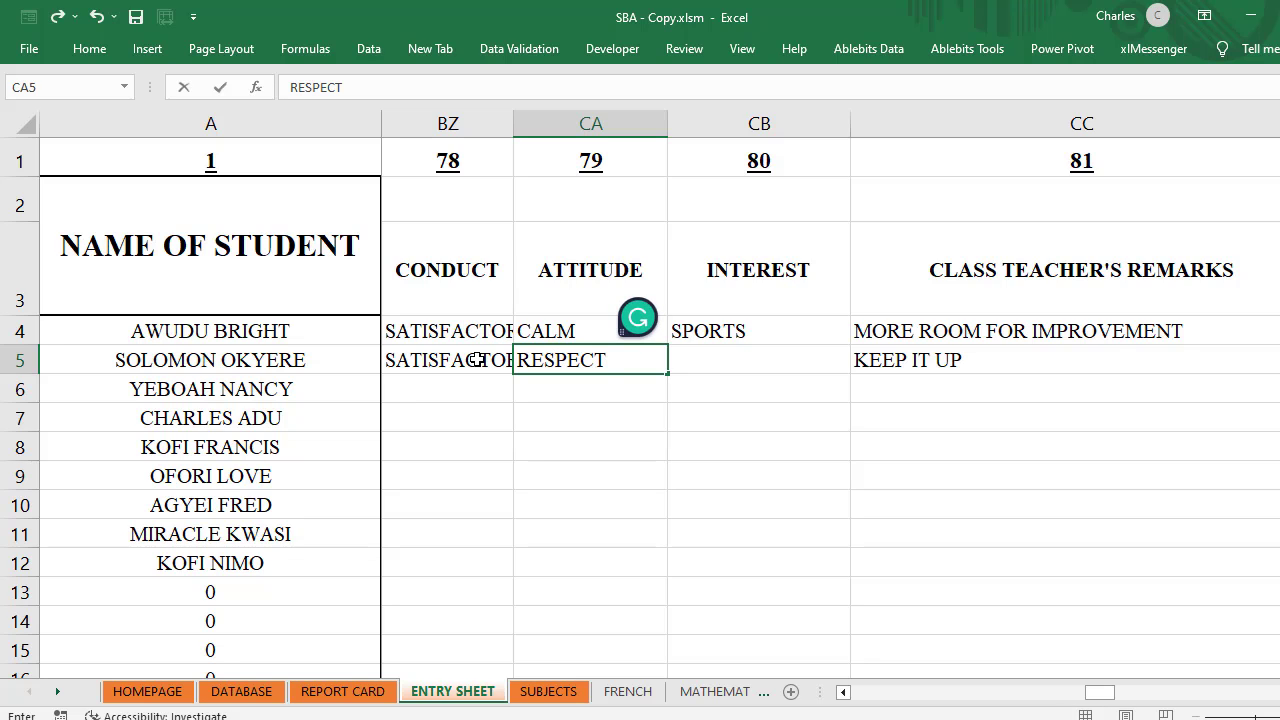
text(FUL)
key(Tab)
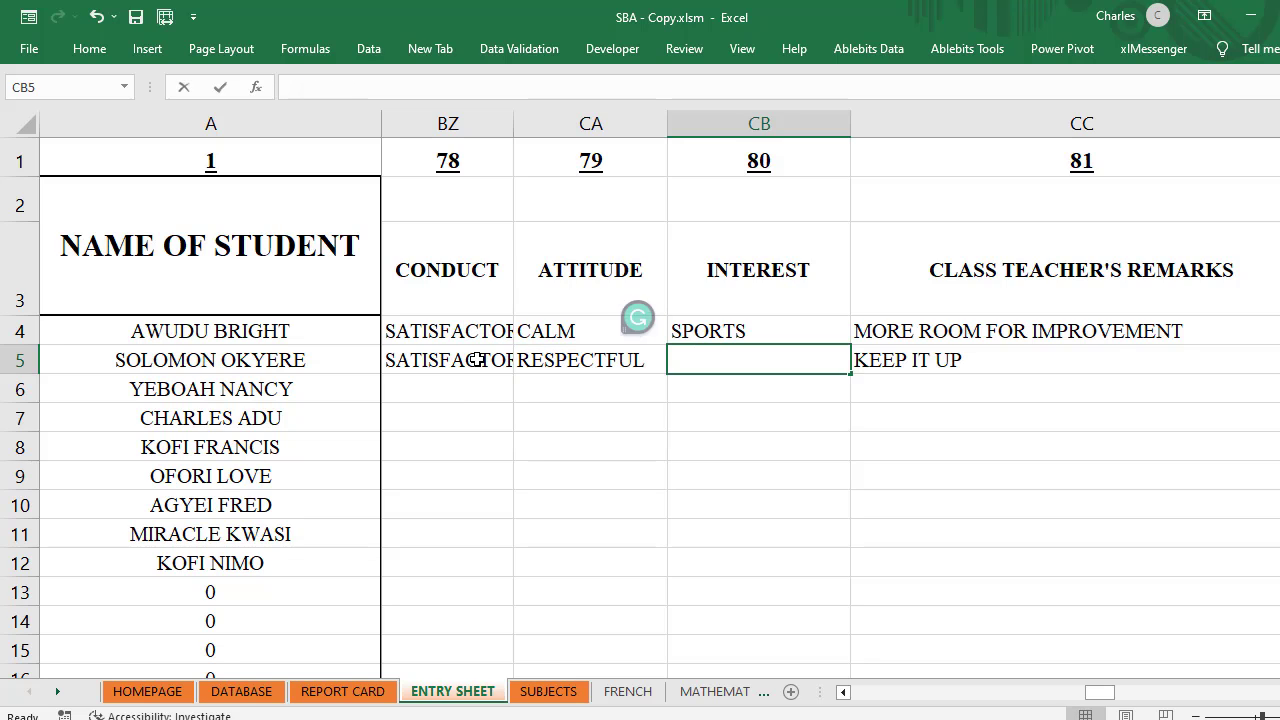
text(ARTS)
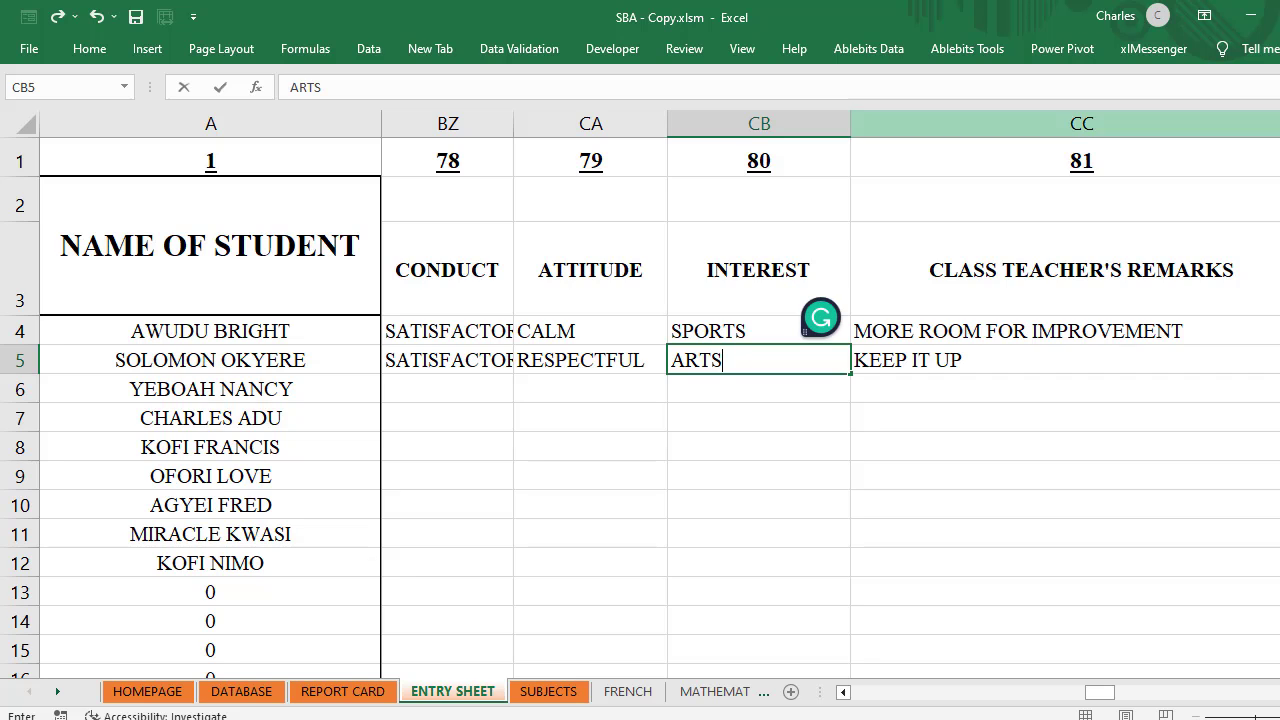
click(895, 502)
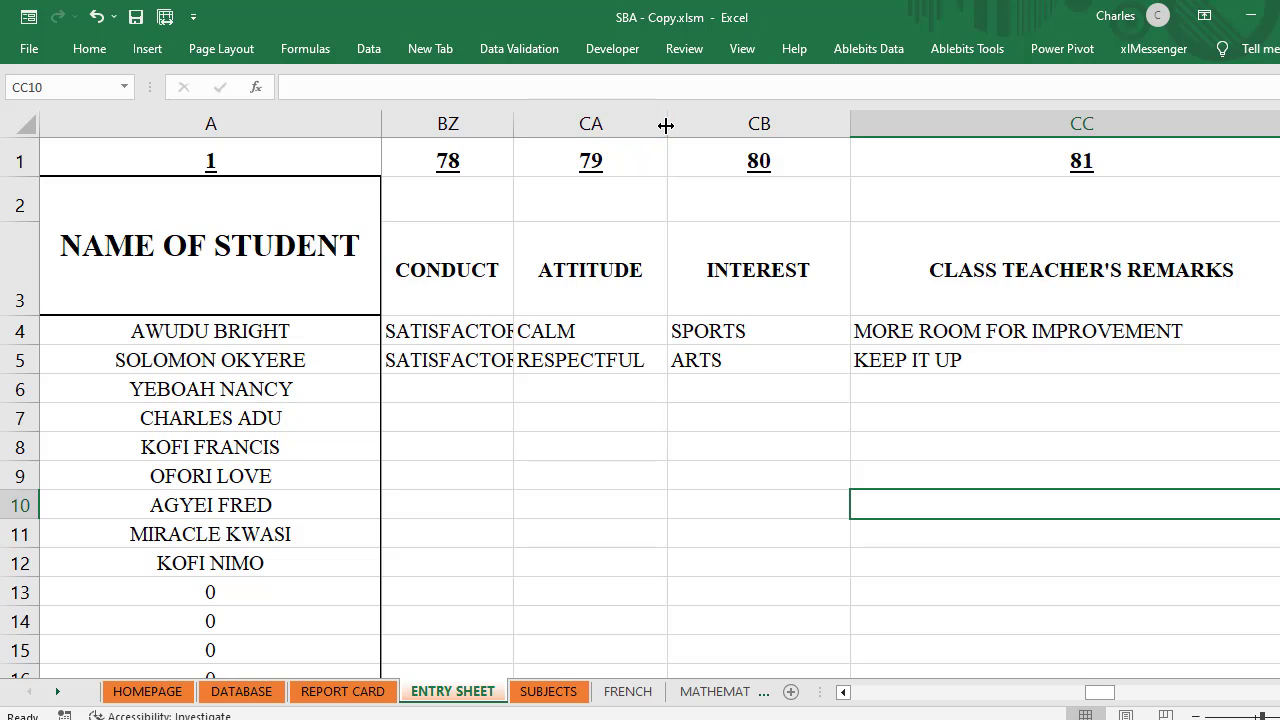
Step: Widen the ATTITUDE, CONDUCT and INTEREST columns so that their entries fit
drag(669, 126, 720, 154)
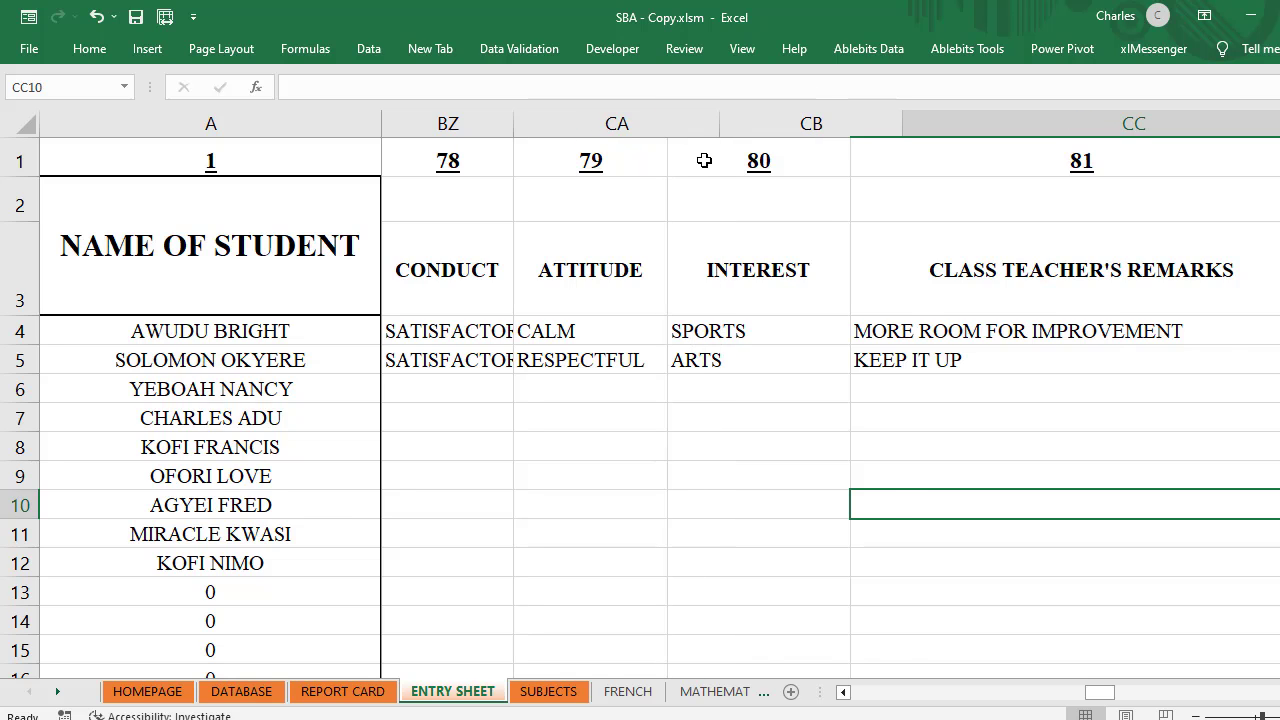
drag(514, 128, 568, 148)
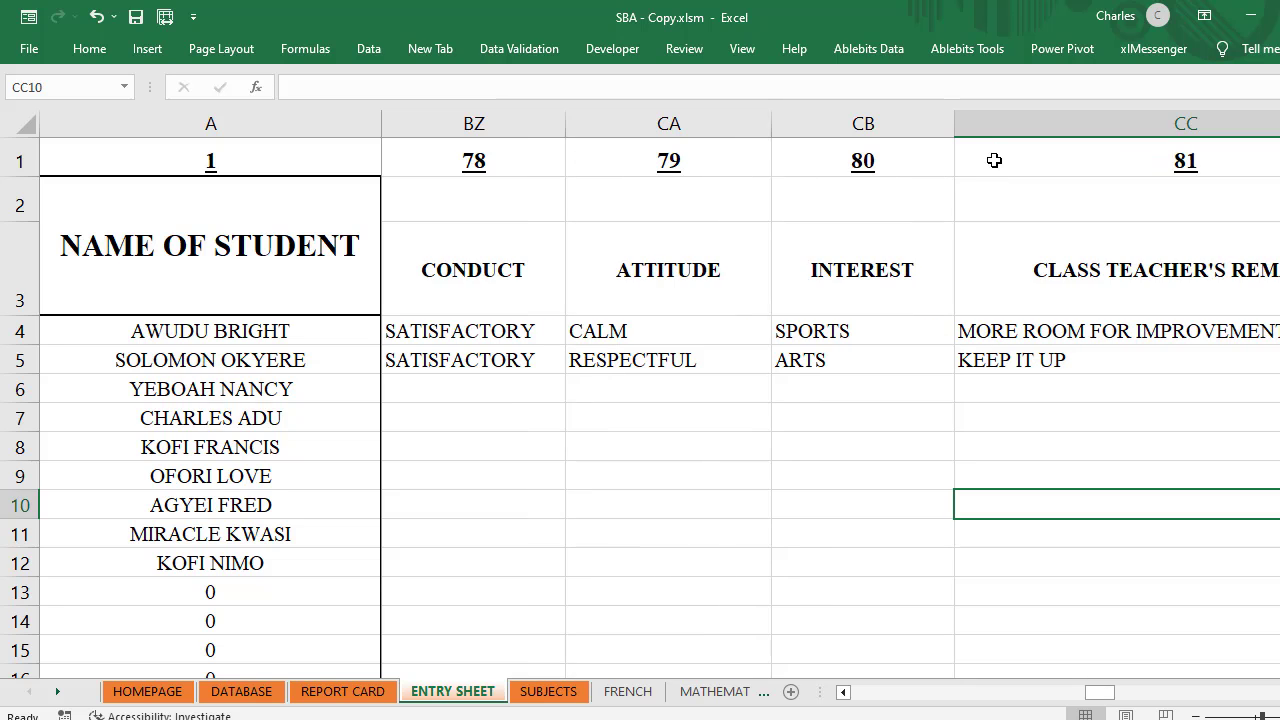
drag(956, 121, 970, 129)
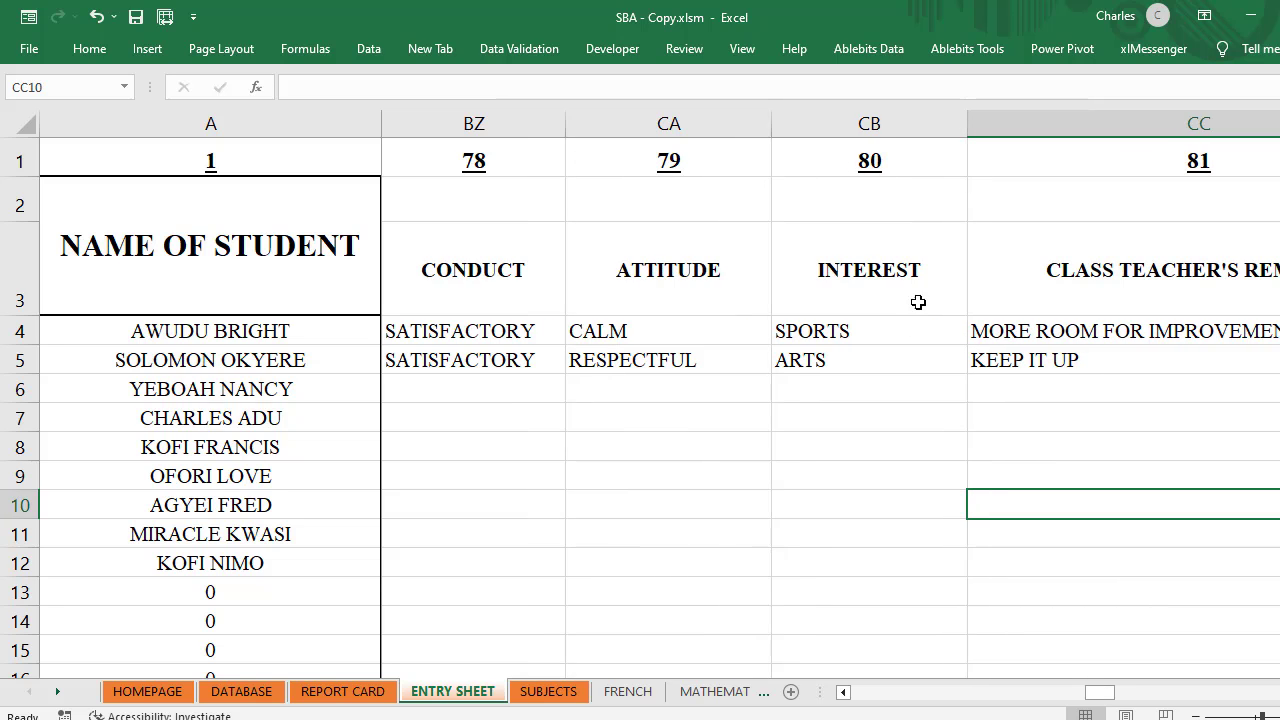
Step: Select the first student on the list as the student's name in C4 of the REPORT CARD and check the attendance-to-remark section
click(335, 692)
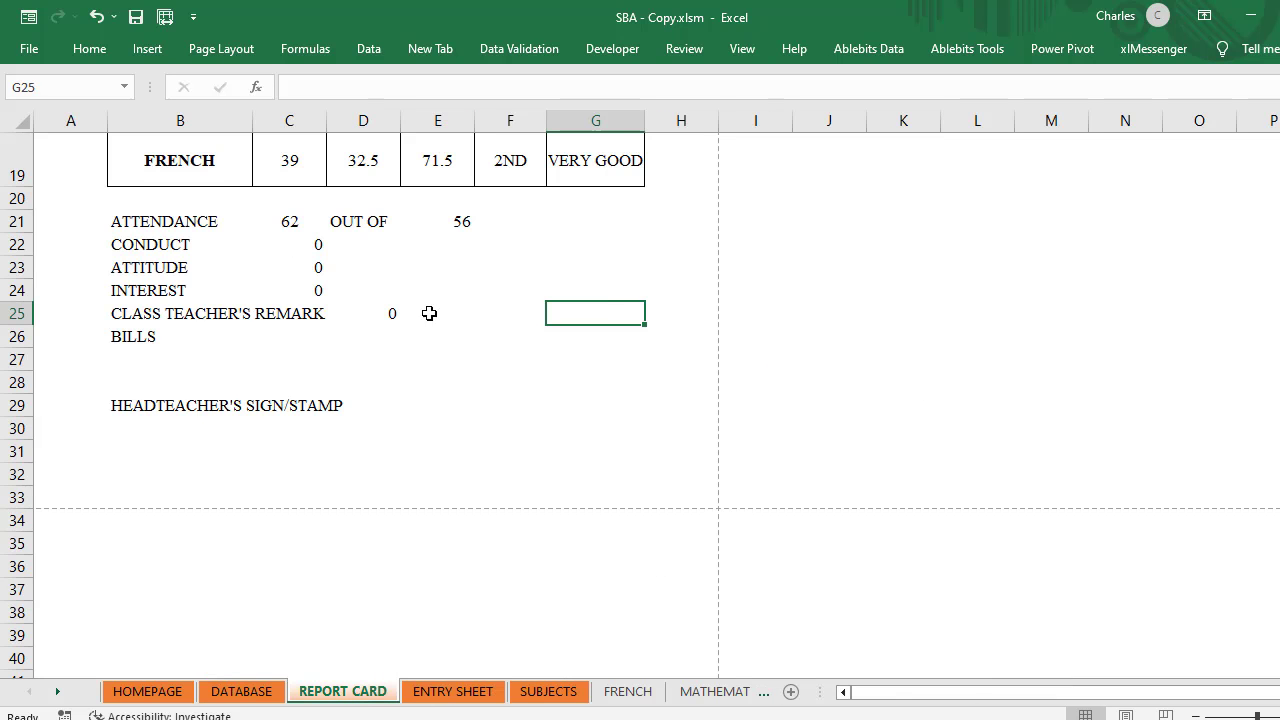
scroll(429, 313, up, 6)
click(370, 215)
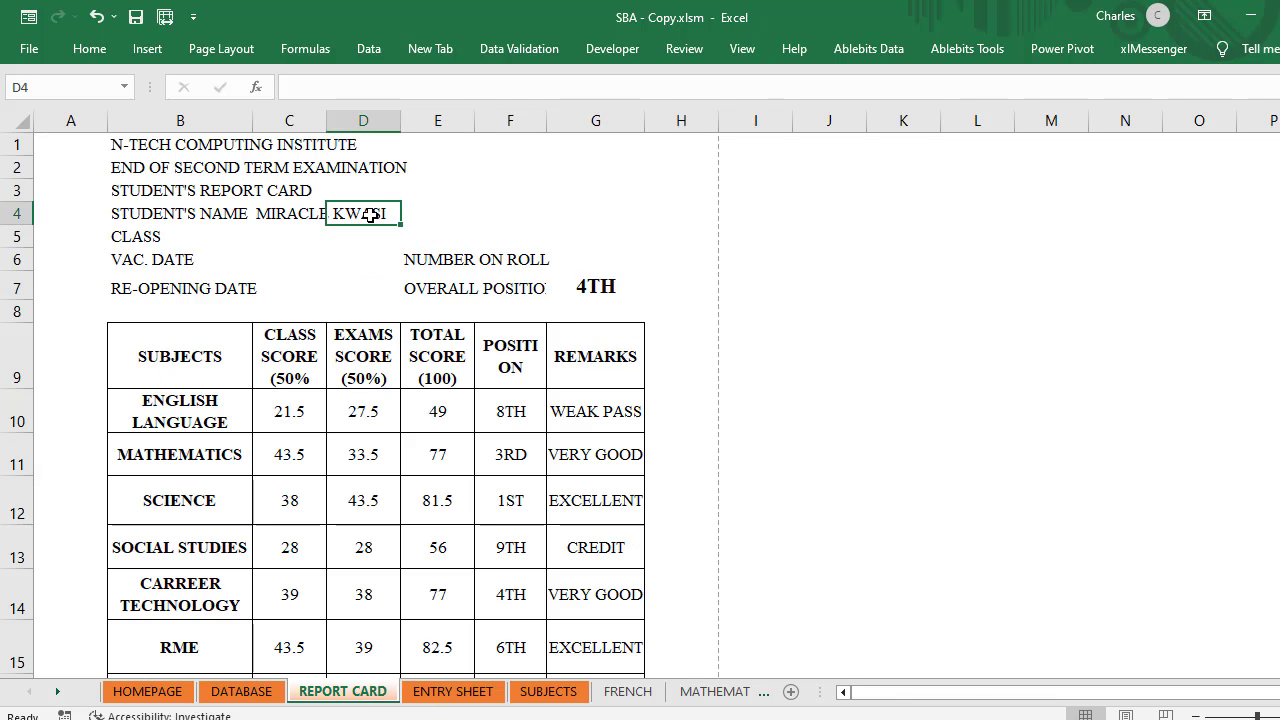
click(300, 213)
click(336, 215)
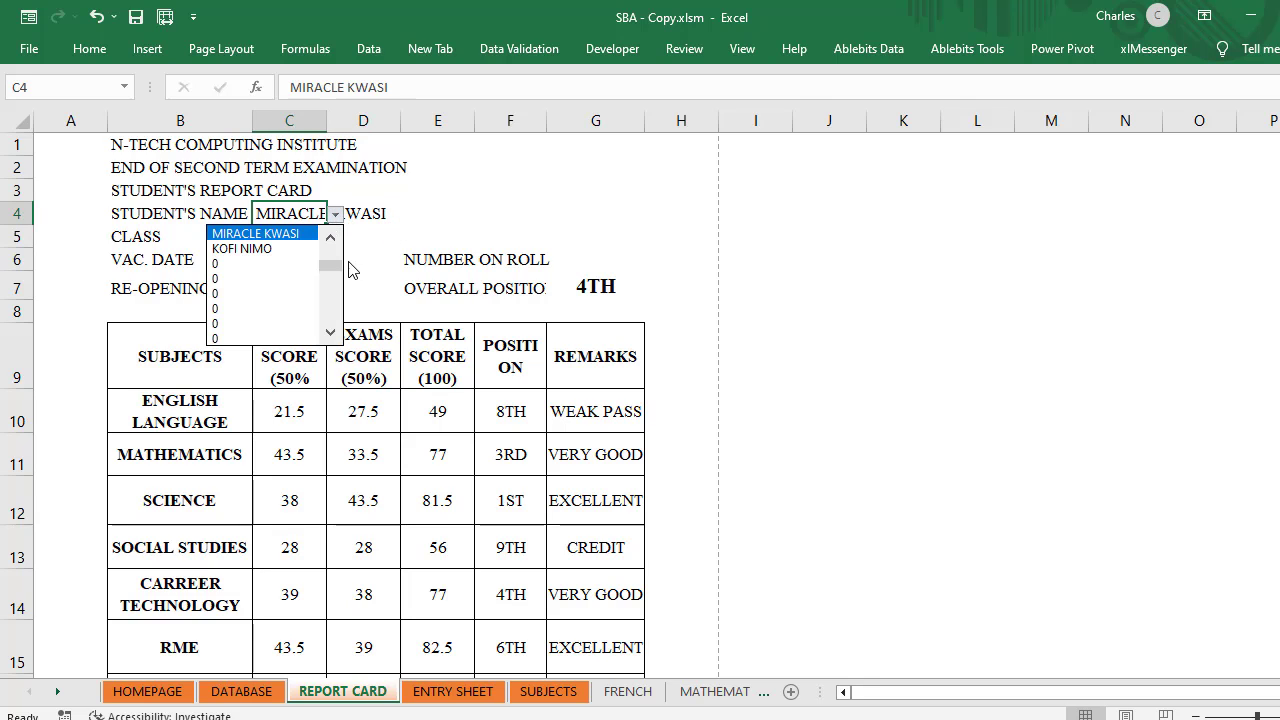
scroll(338, 262, up, 3)
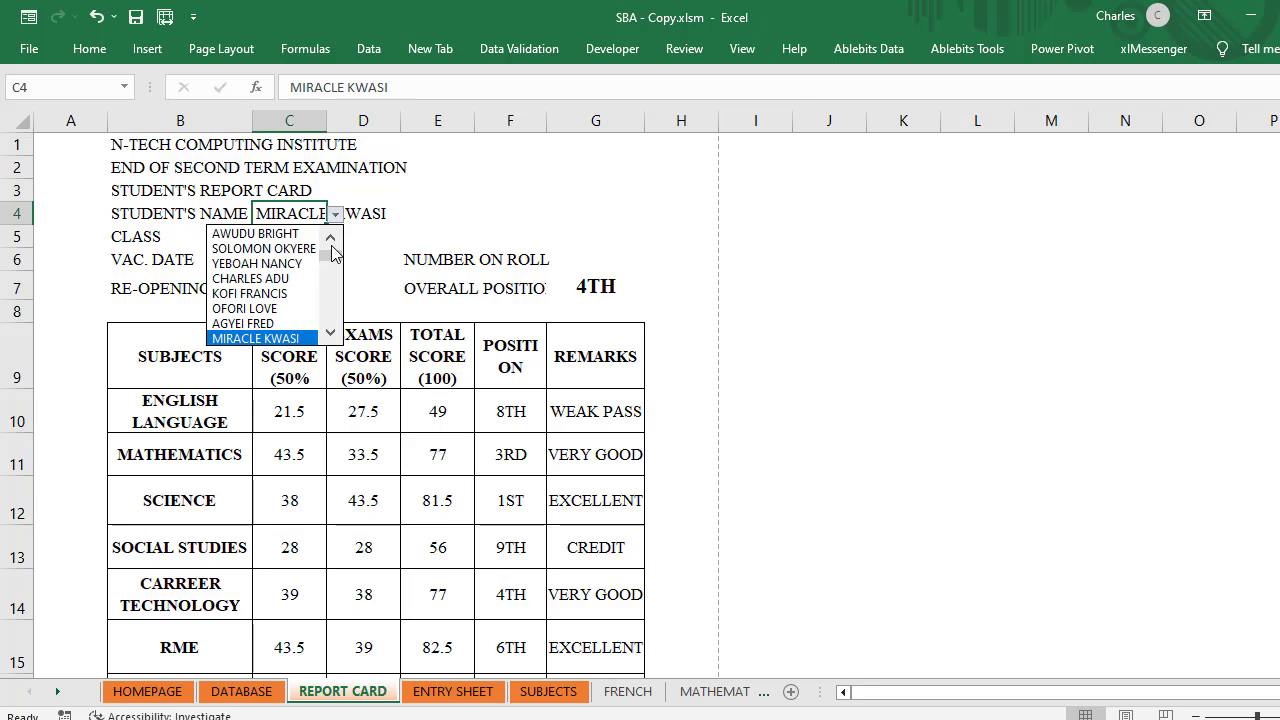
click(279, 234)
scroll(525, 300, down, 4)
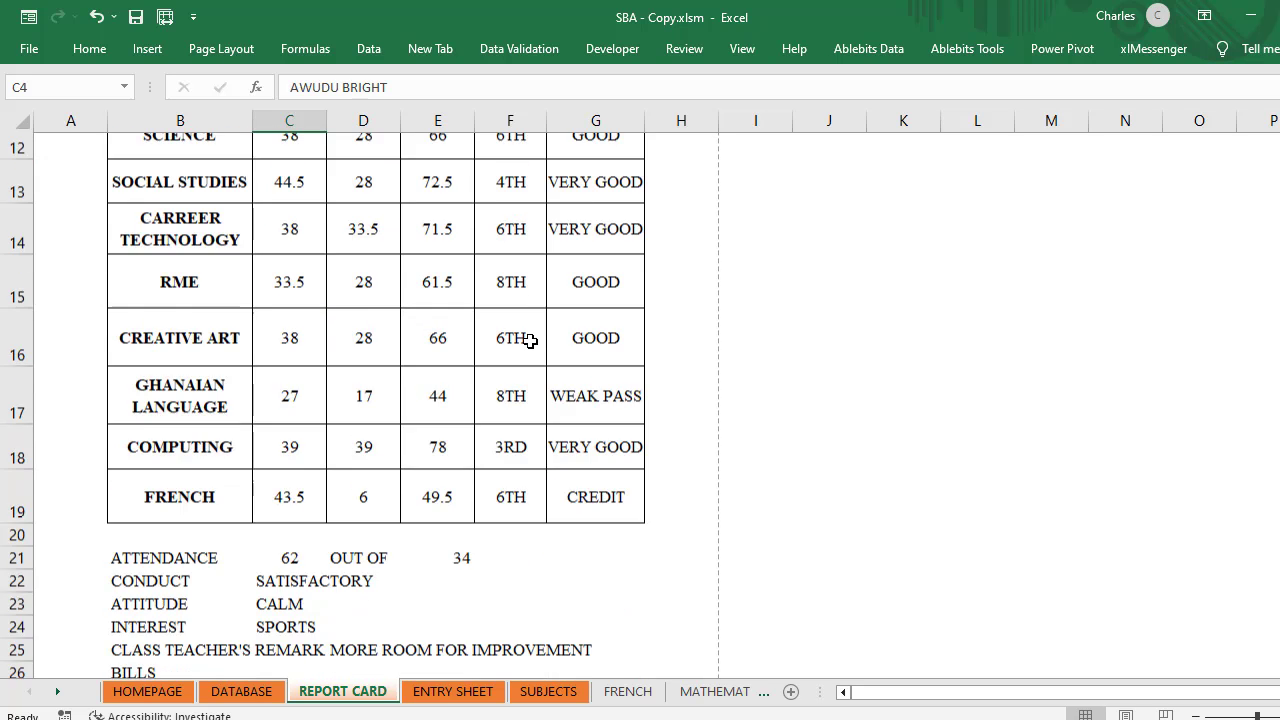
scroll(530, 341, down, 3)
scroll(529, 343, up, 1)
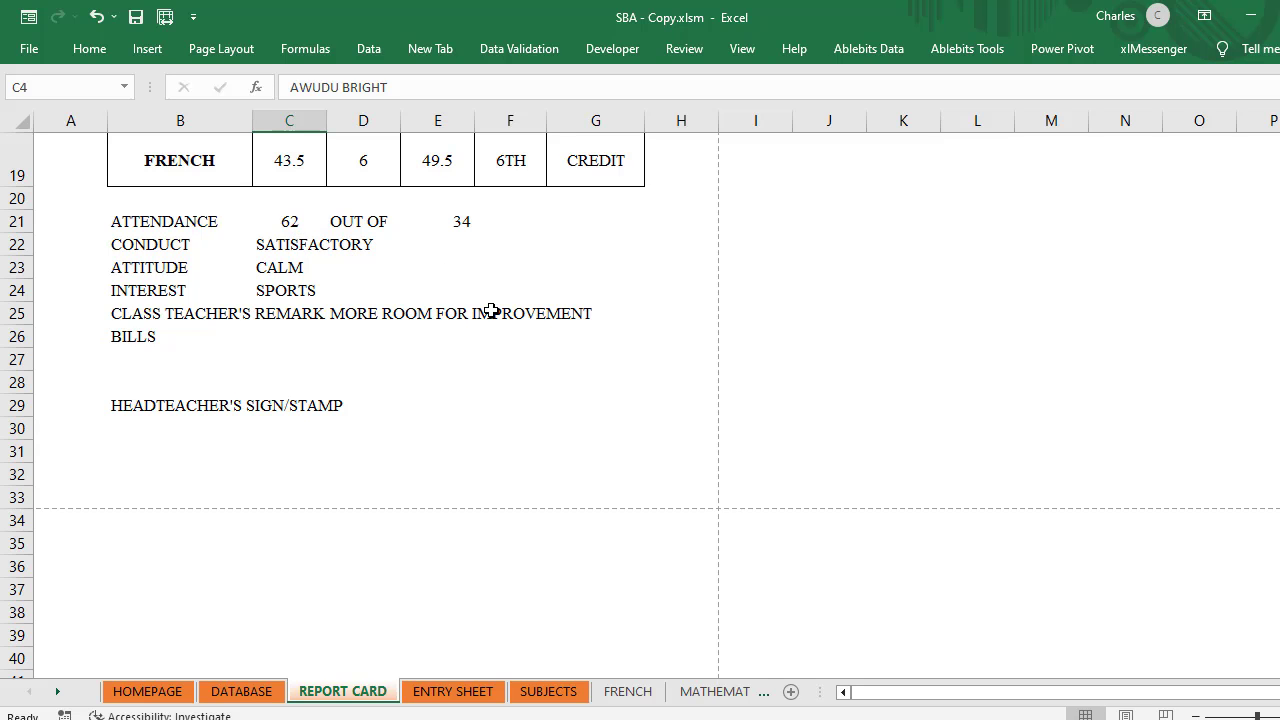
scroll(491, 312, up, 2)
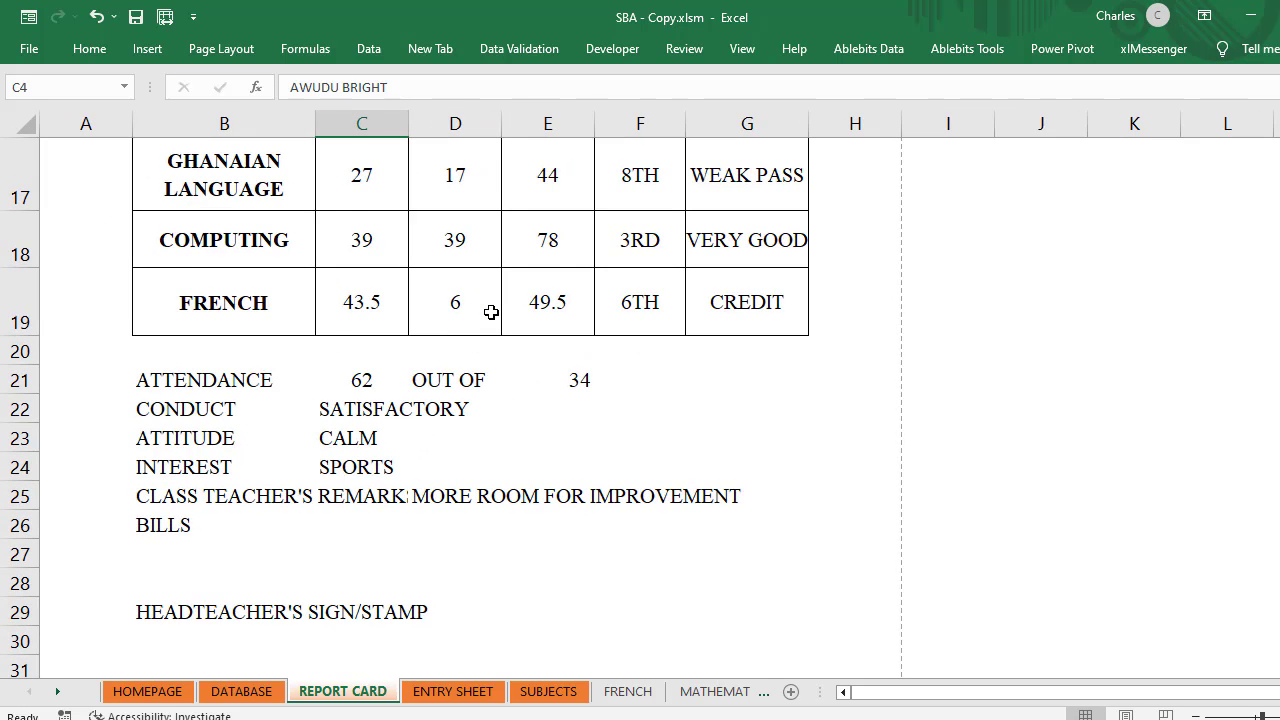
Step: Select the second student on the list as the student's name in C4 and check the updated report card
scroll(491, 312, down, 4)
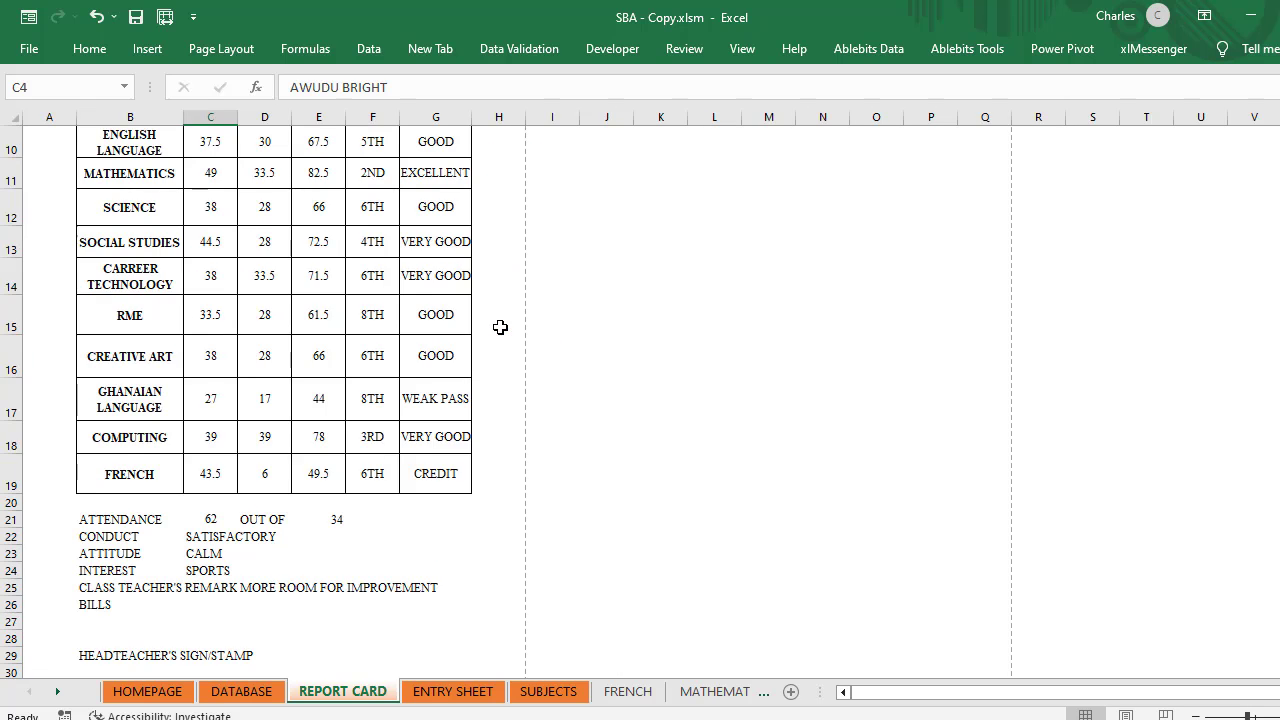
scroll(500, 327, down, 2)
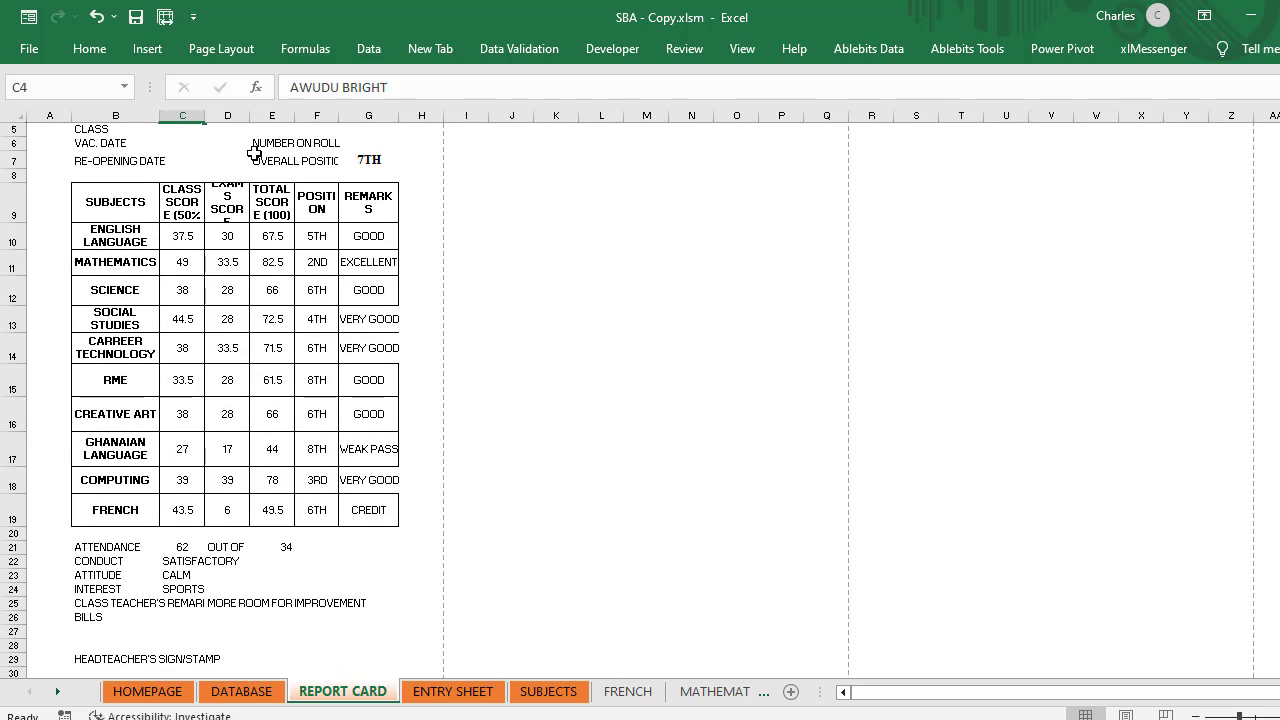
scroll(256, 151, up, 1)
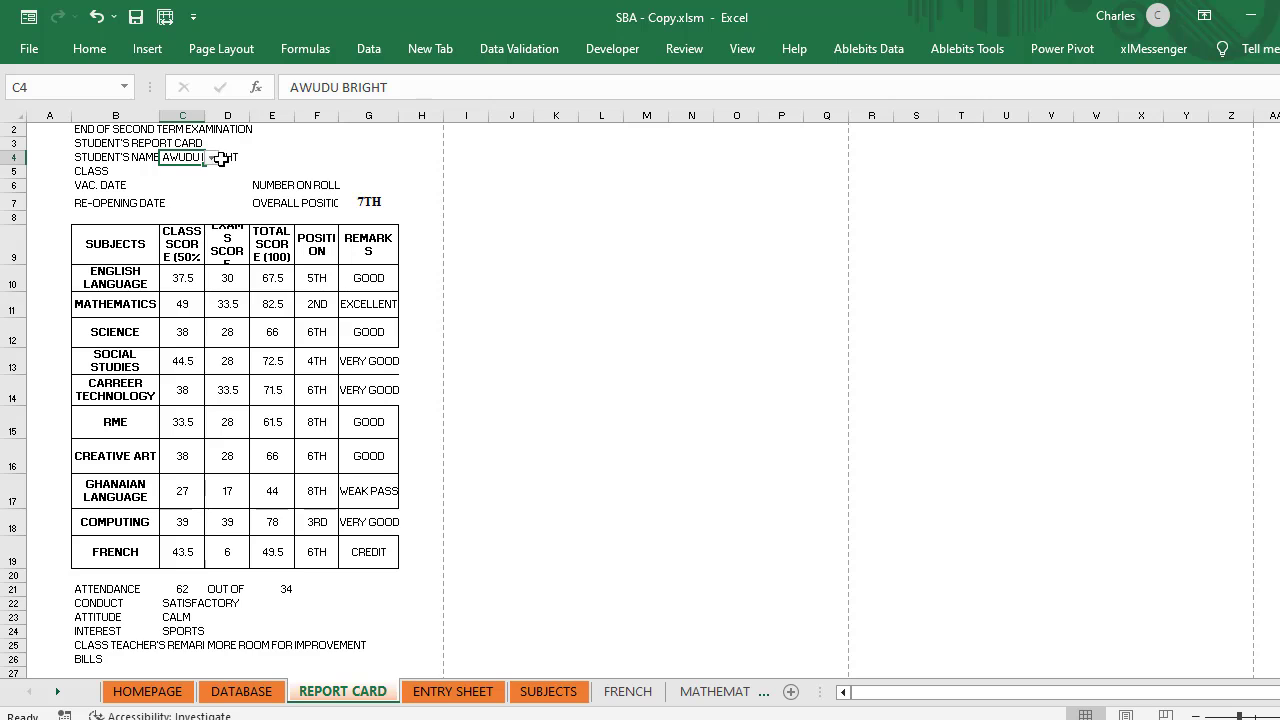
click(211, 158)
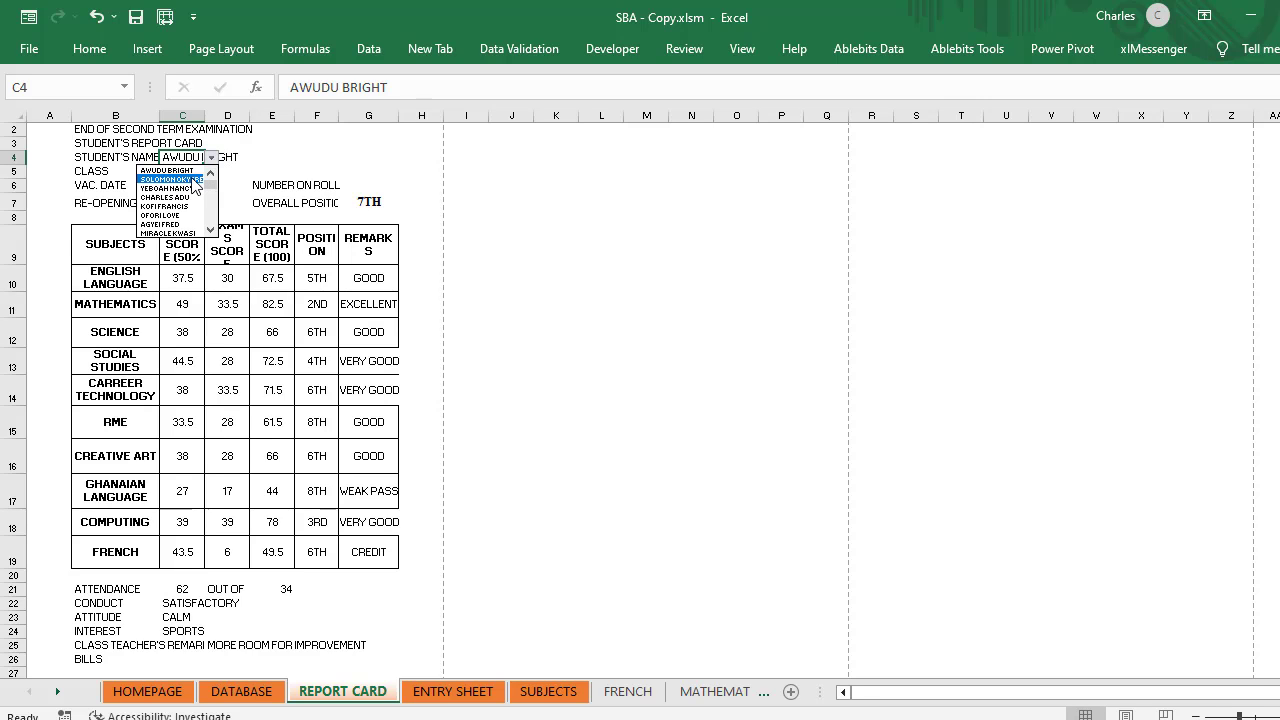
click(195, 181)
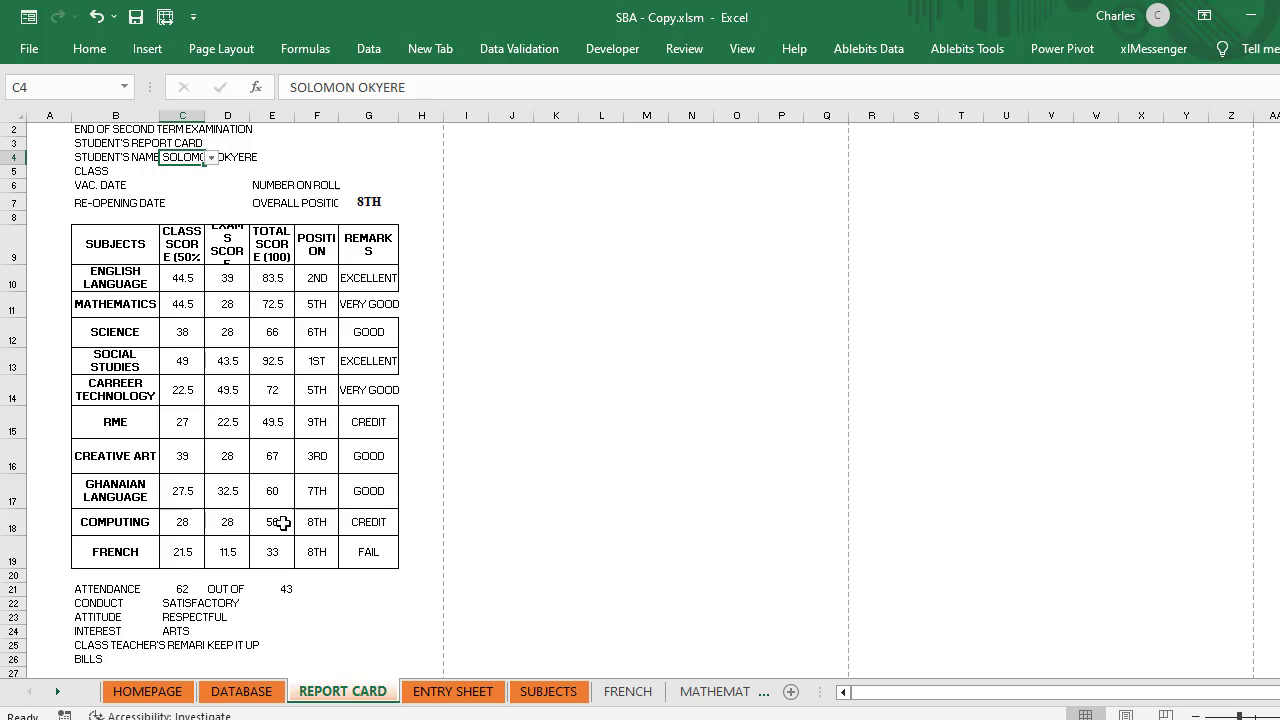
Step: Enter 12-03-2023 as the vacation date in C6
click(362, 183)
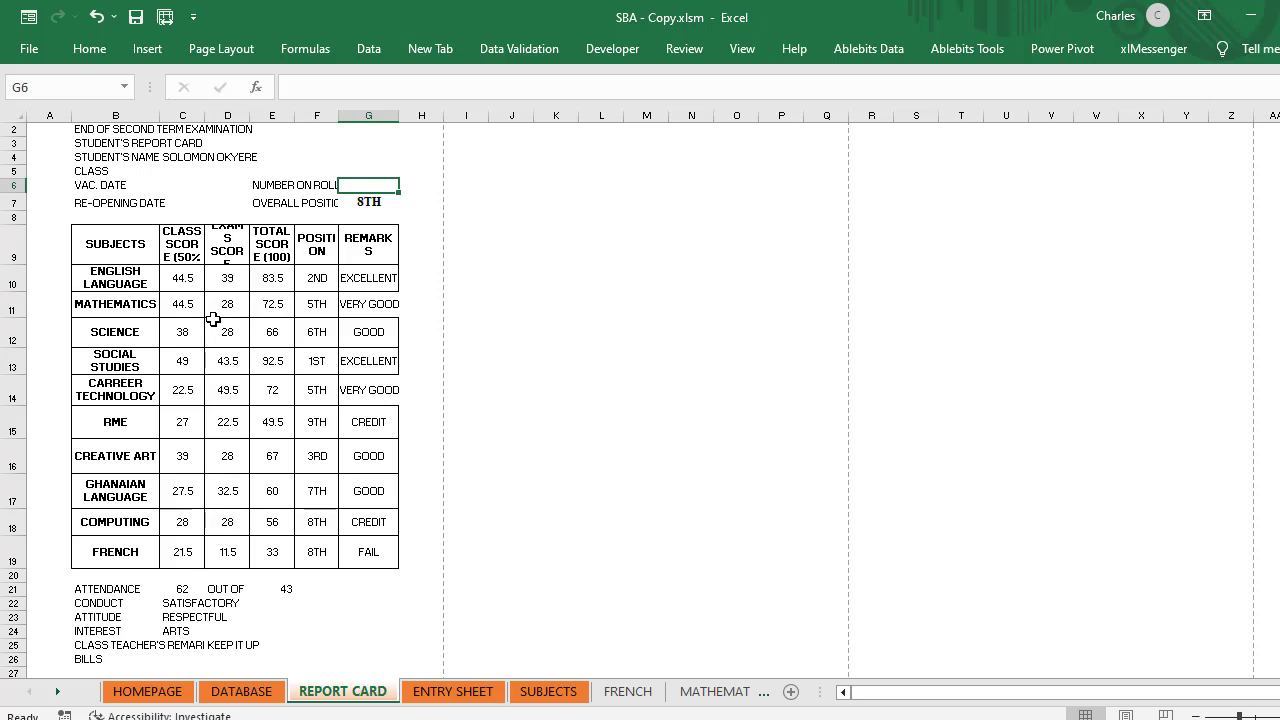
click(160, 185)
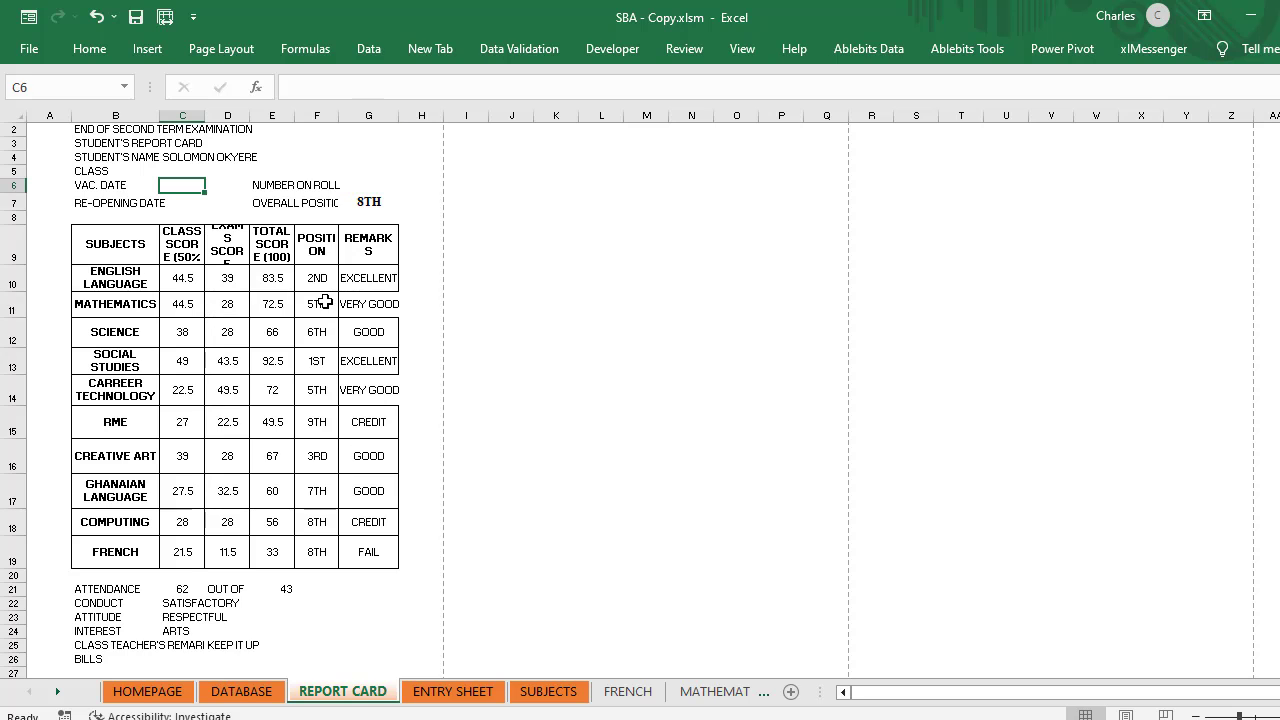
scroll(299, 294, up, 2)
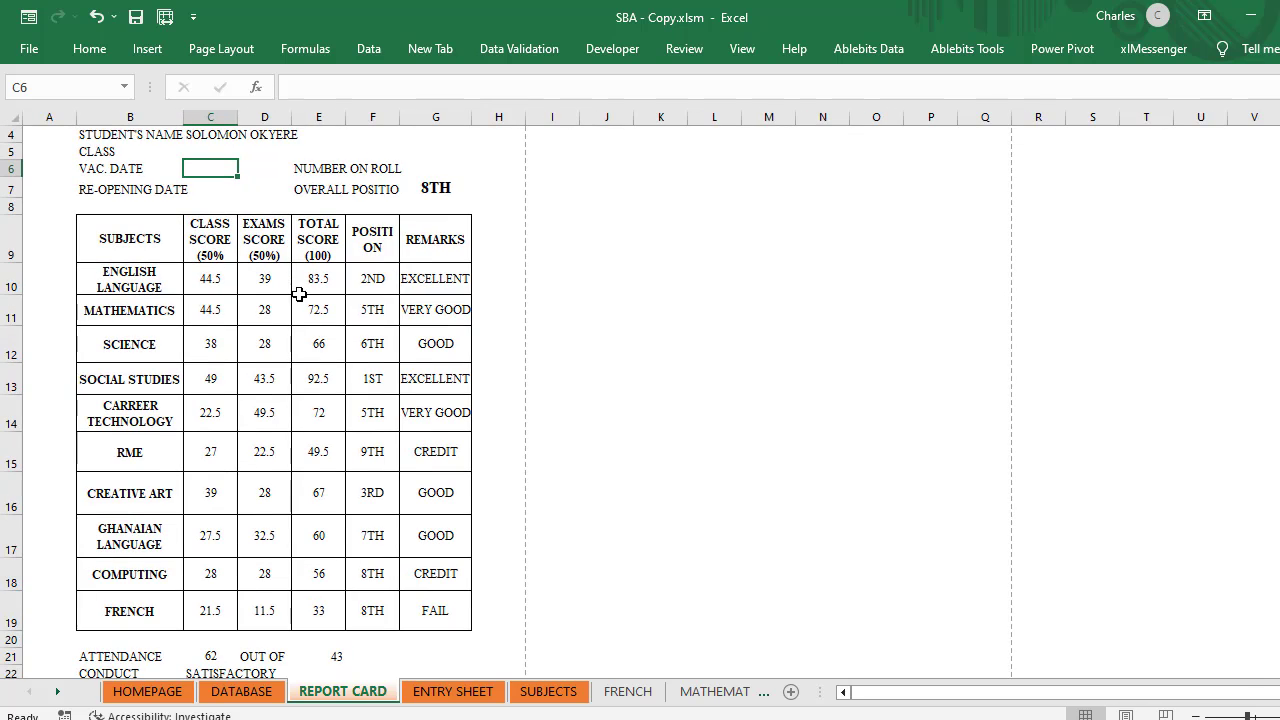
click(436, 168)
click(220, 194)
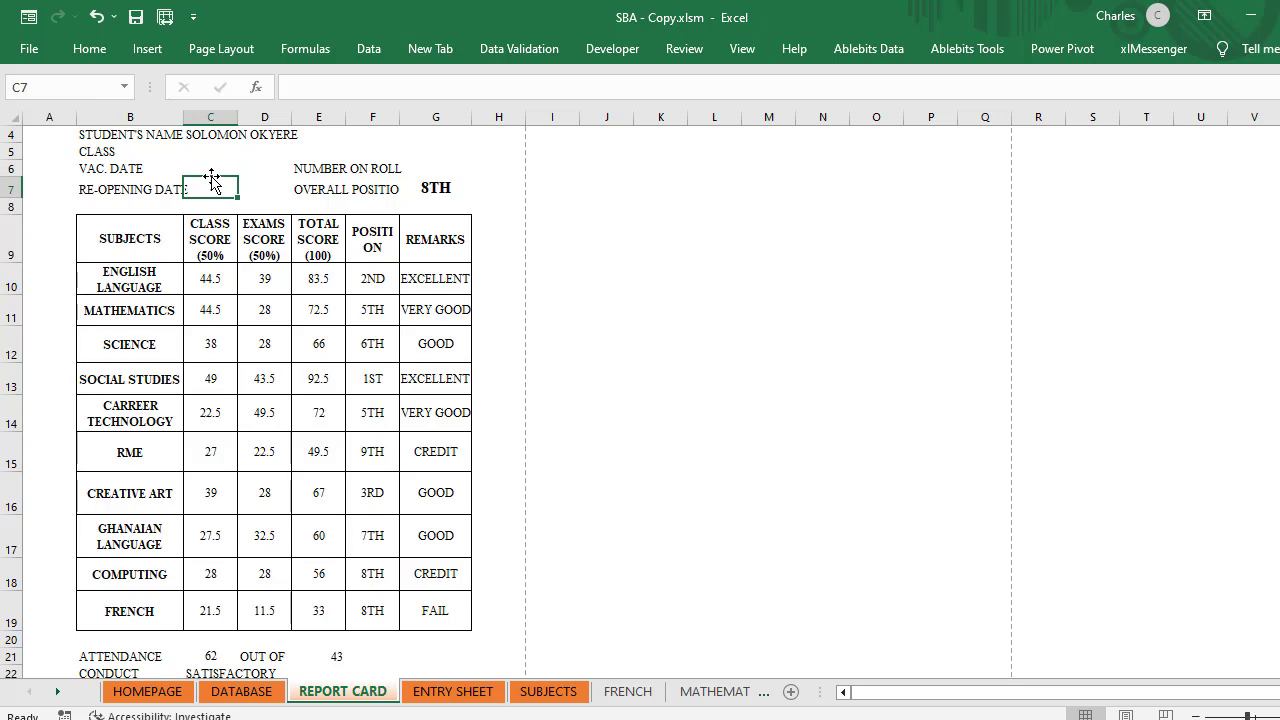
click(209, 172)
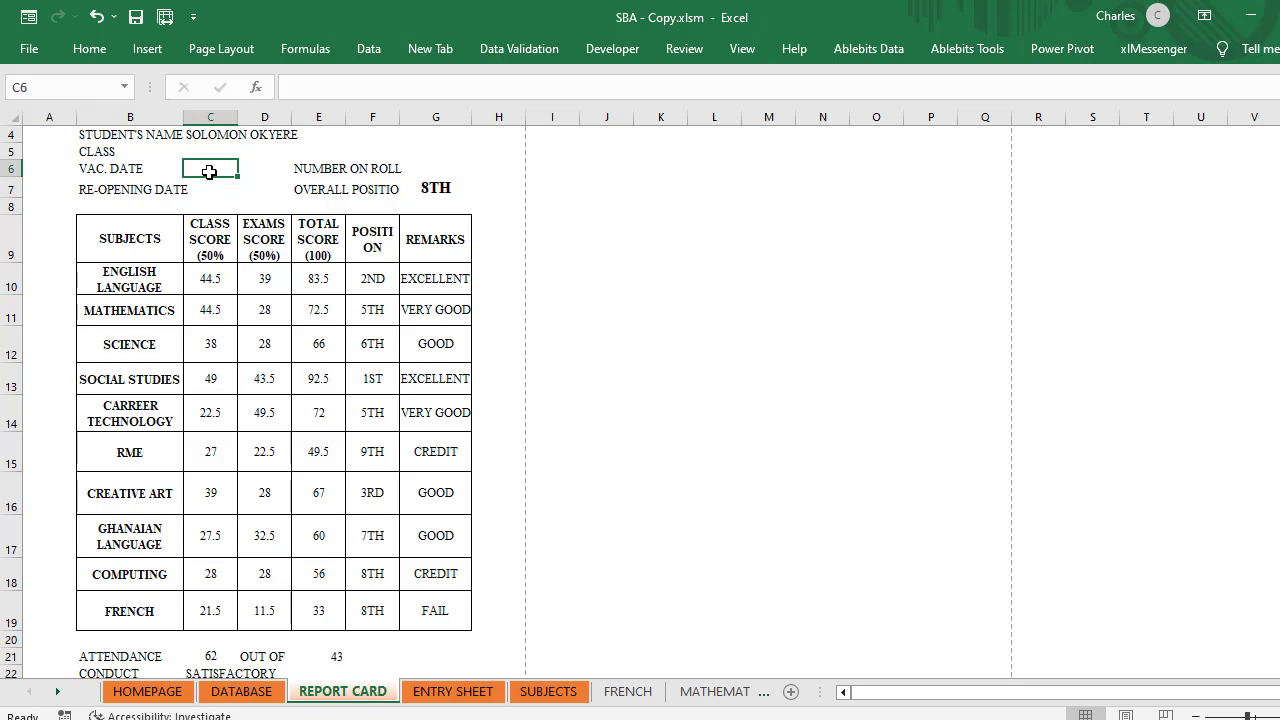
text(12)
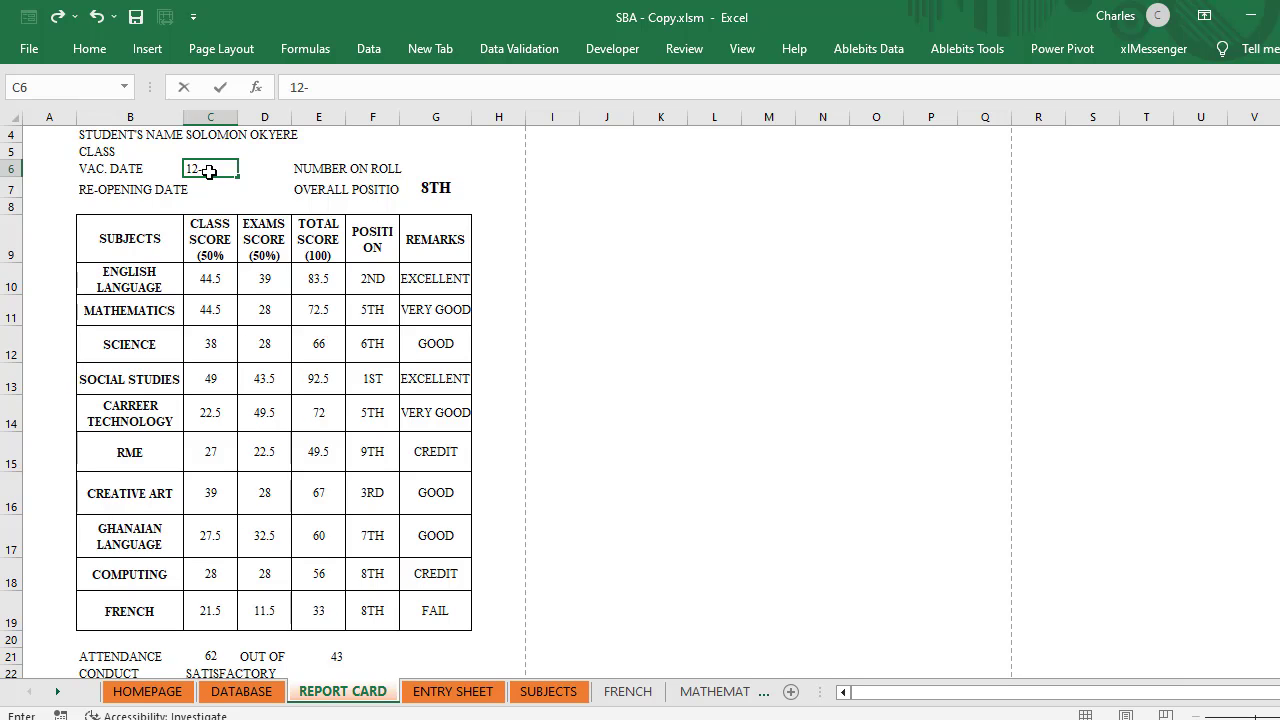
text(-03-2023)
Step: Enter 11/03/2023 as the re-opening date in C7
click(216, 189)
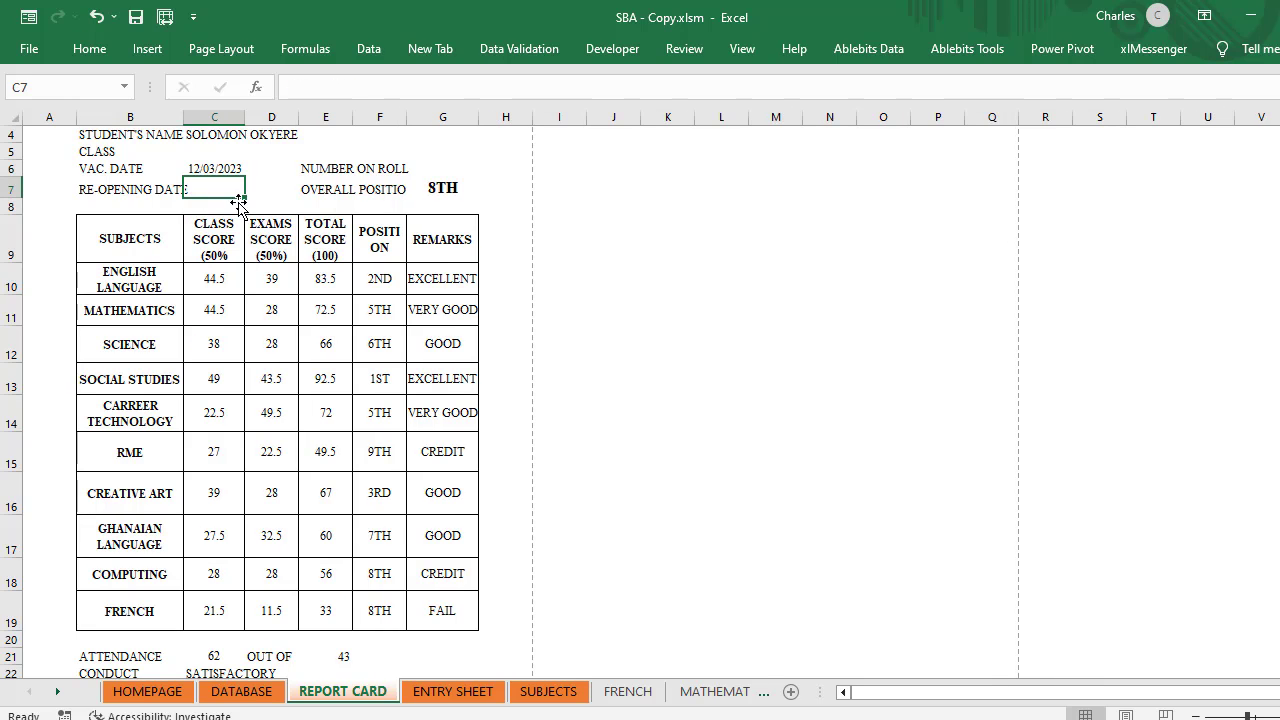
text(11/03)
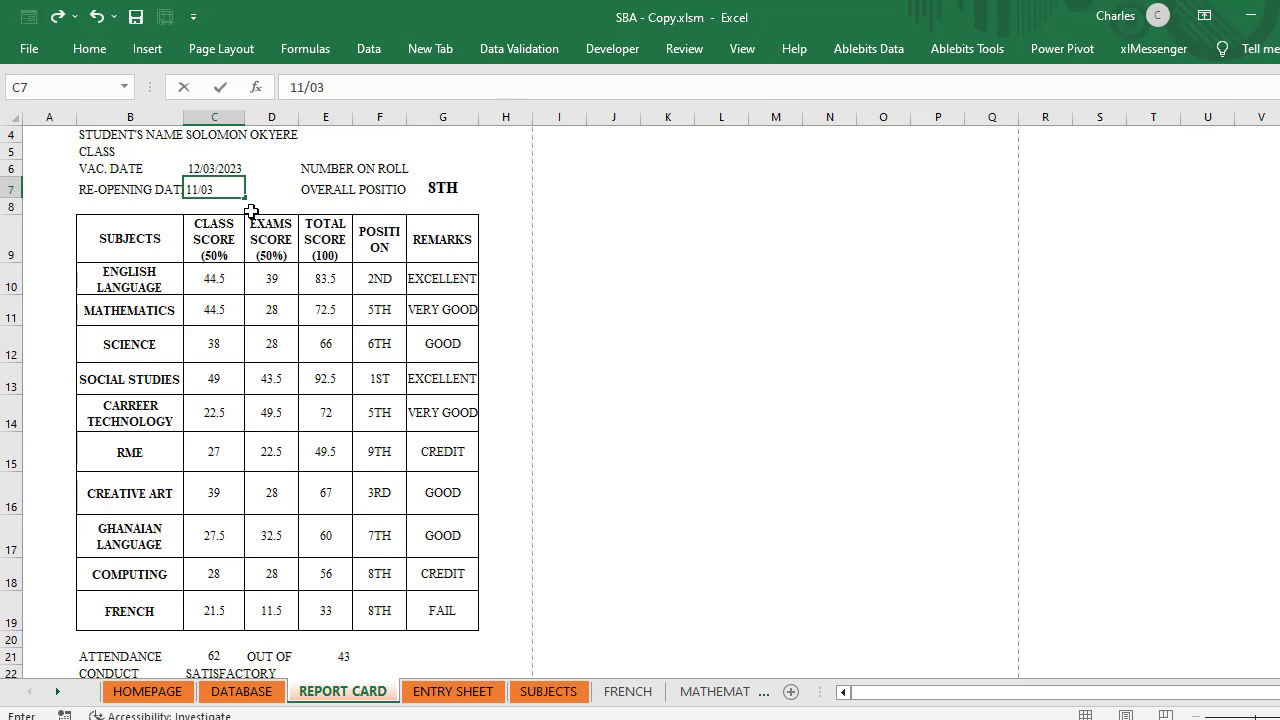
text(/2023)
key(Return)
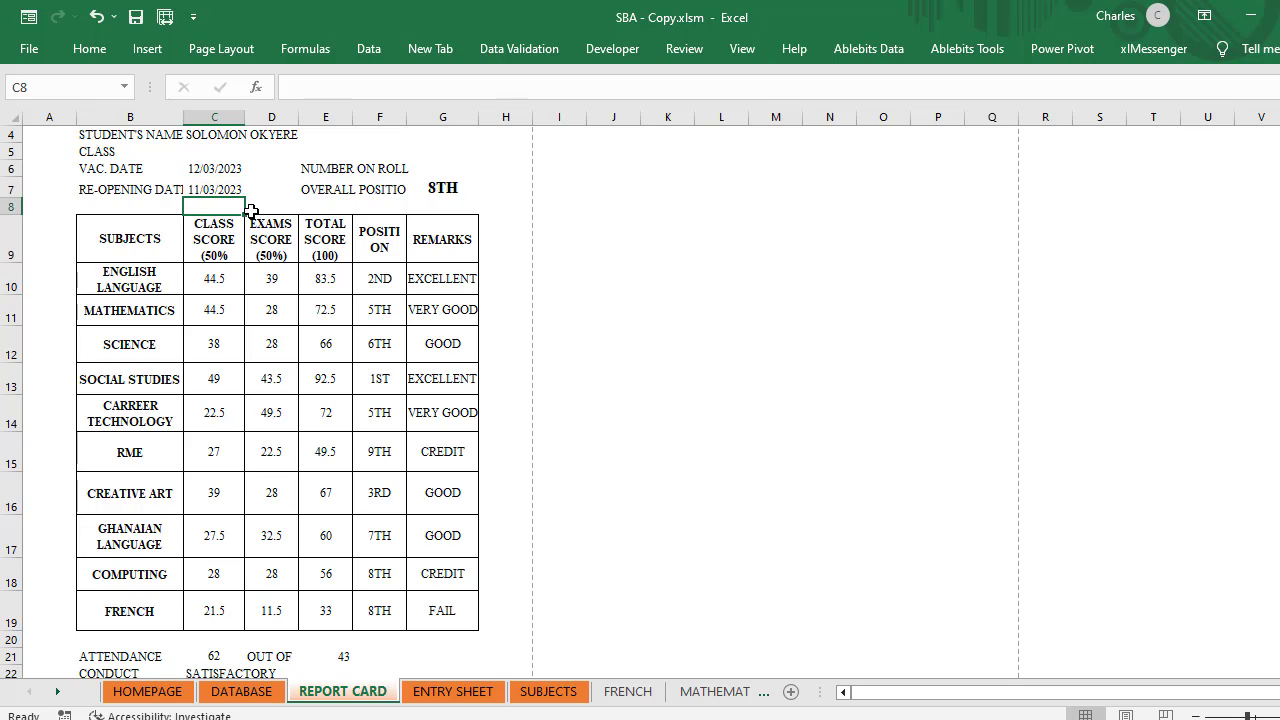
Step: Enter 45 as the number on roll in G6 and centre it horizontally and vertically in the cell
click(443, 163)
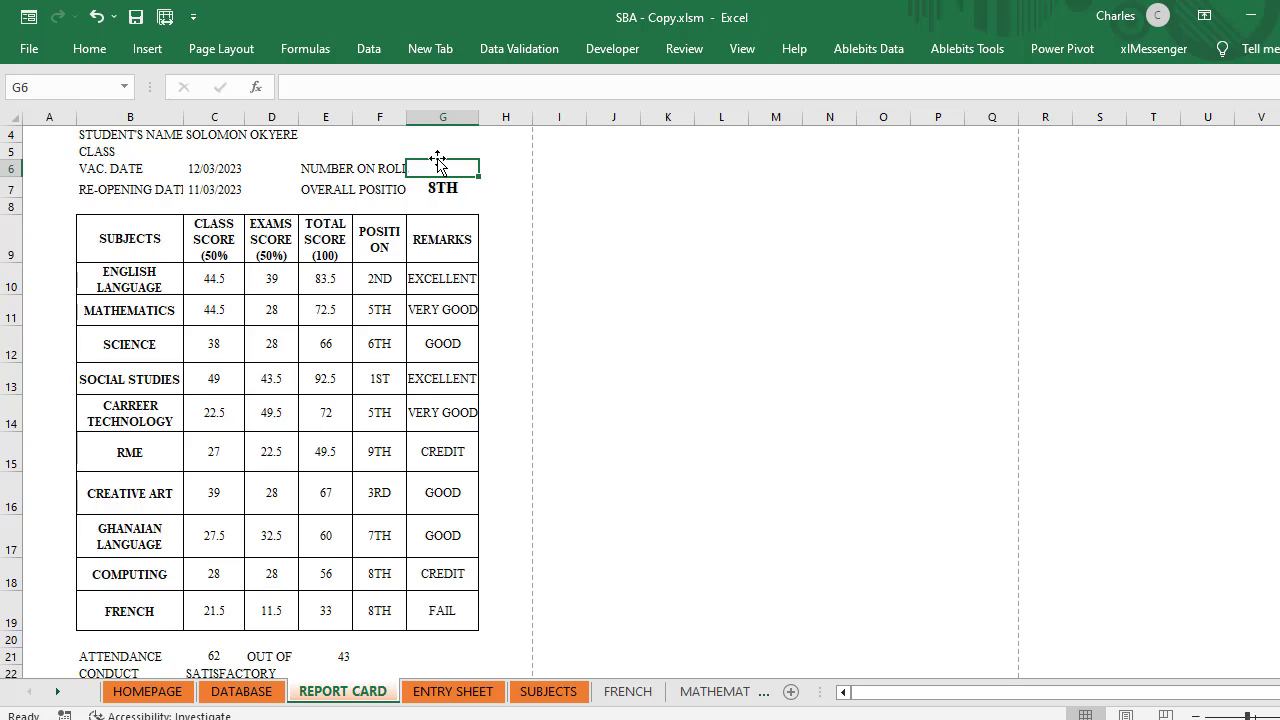
text(45)
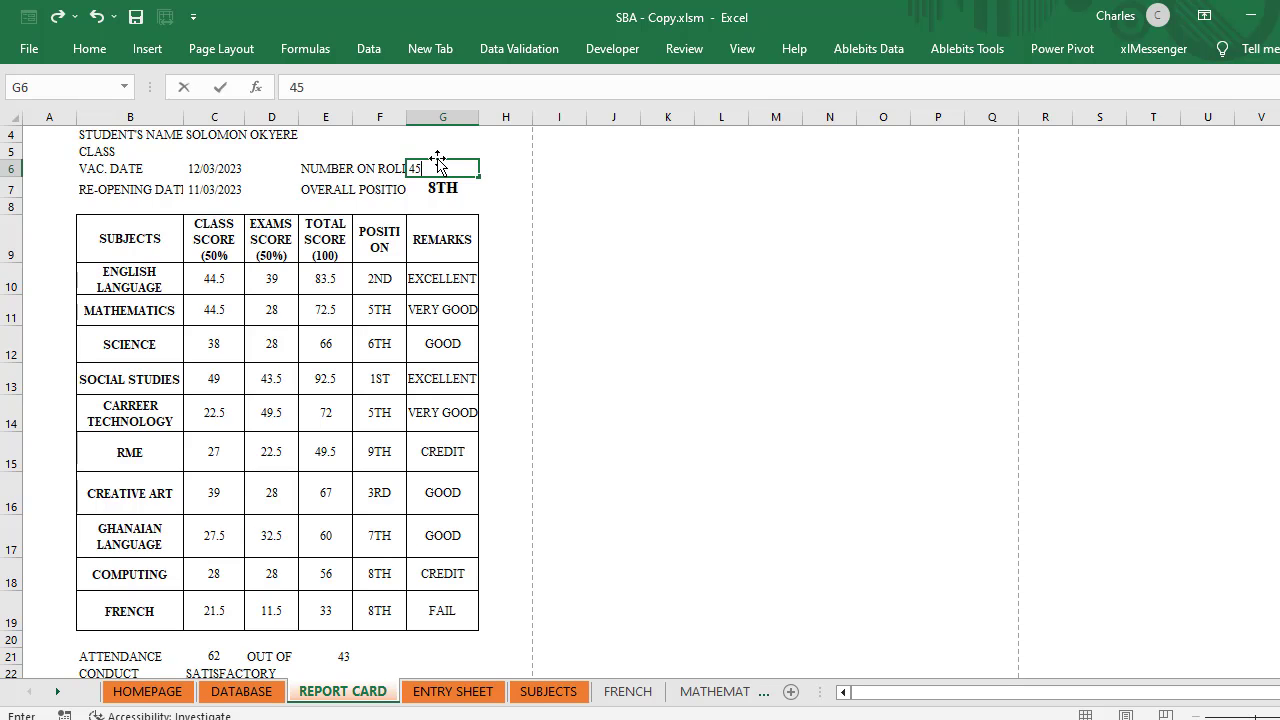
click(381, 258)
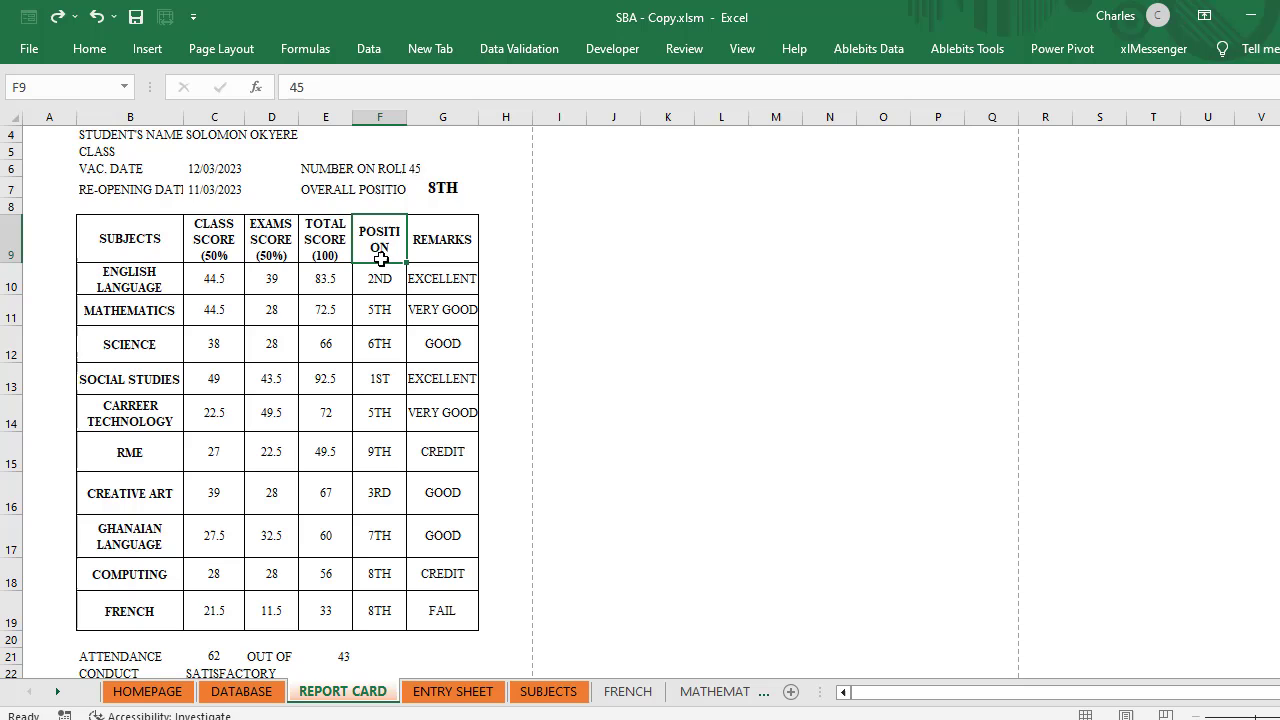
click(450, 171)
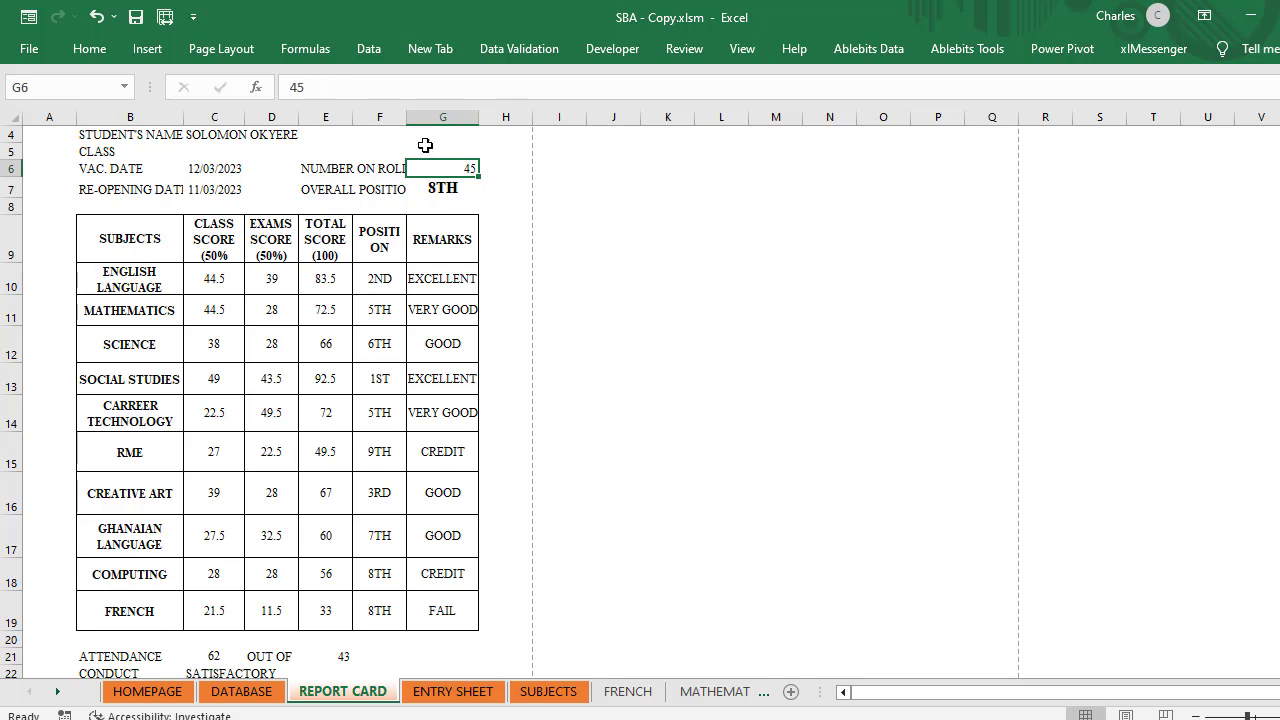
click(89, 52)
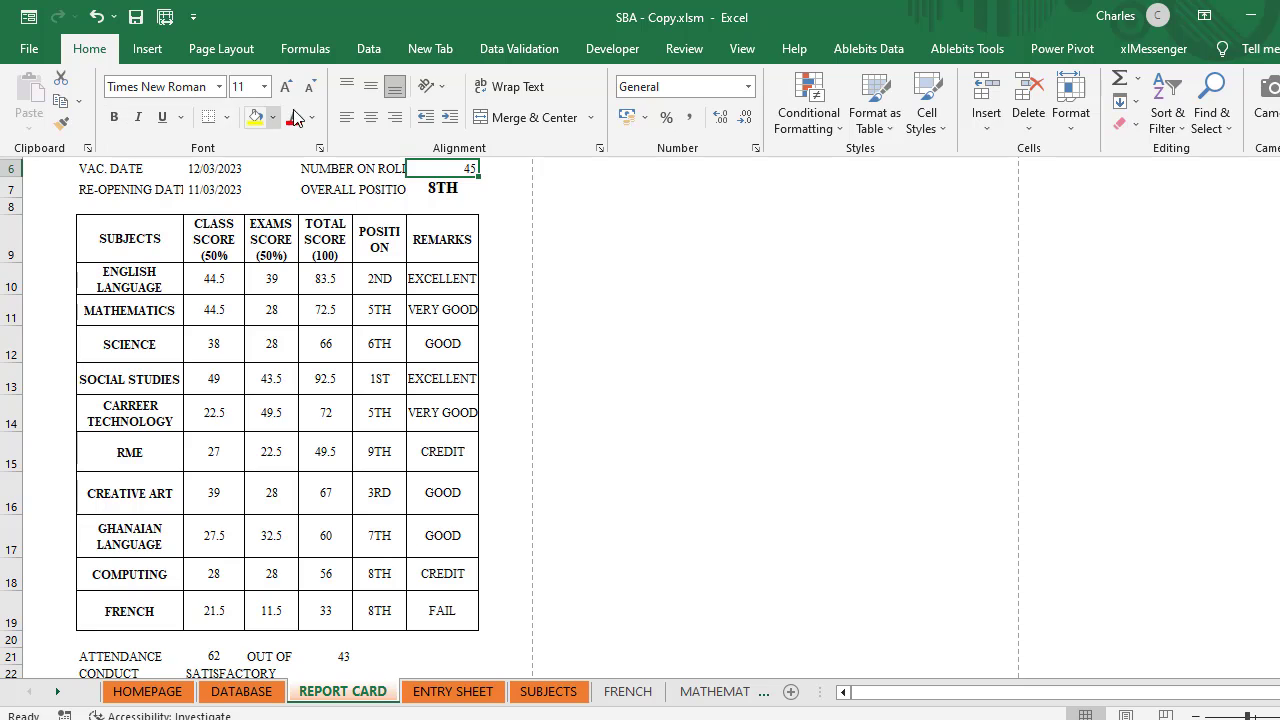
click(370, 118)
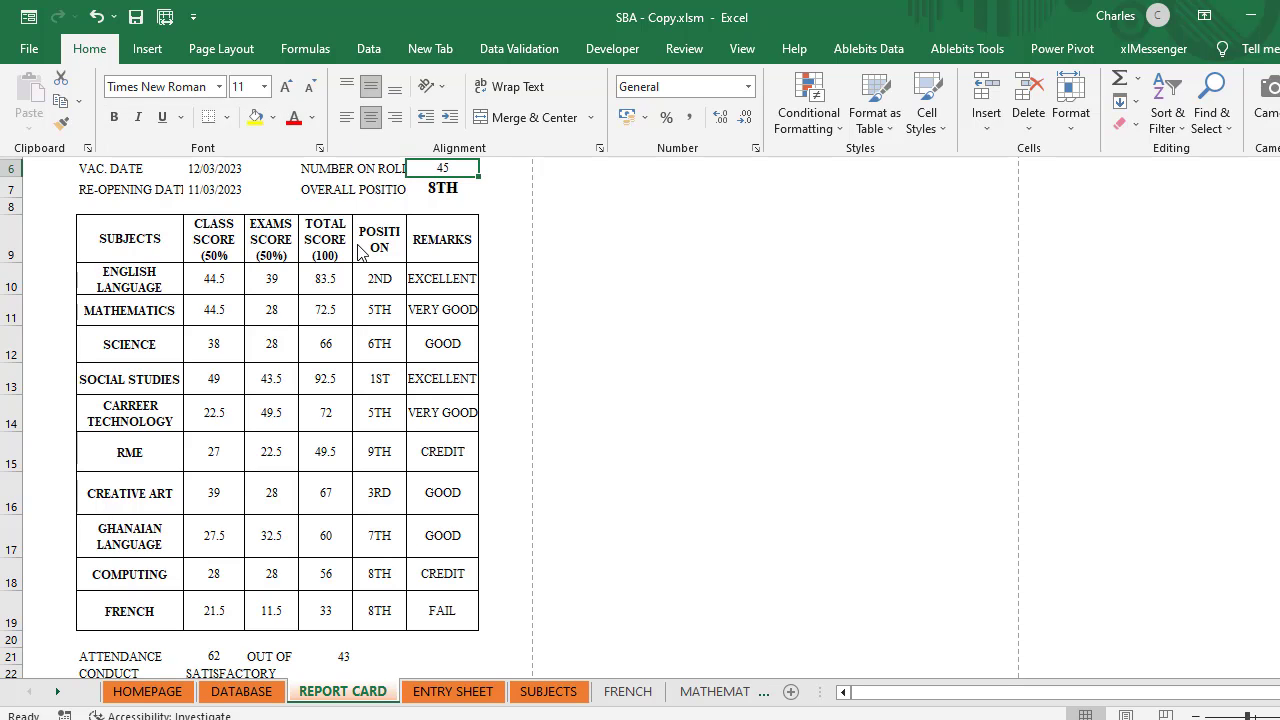
Step: Review the whole report card from the school heading down to the headteacher's signature line and the page break
scroll(414, 214, up, 1)
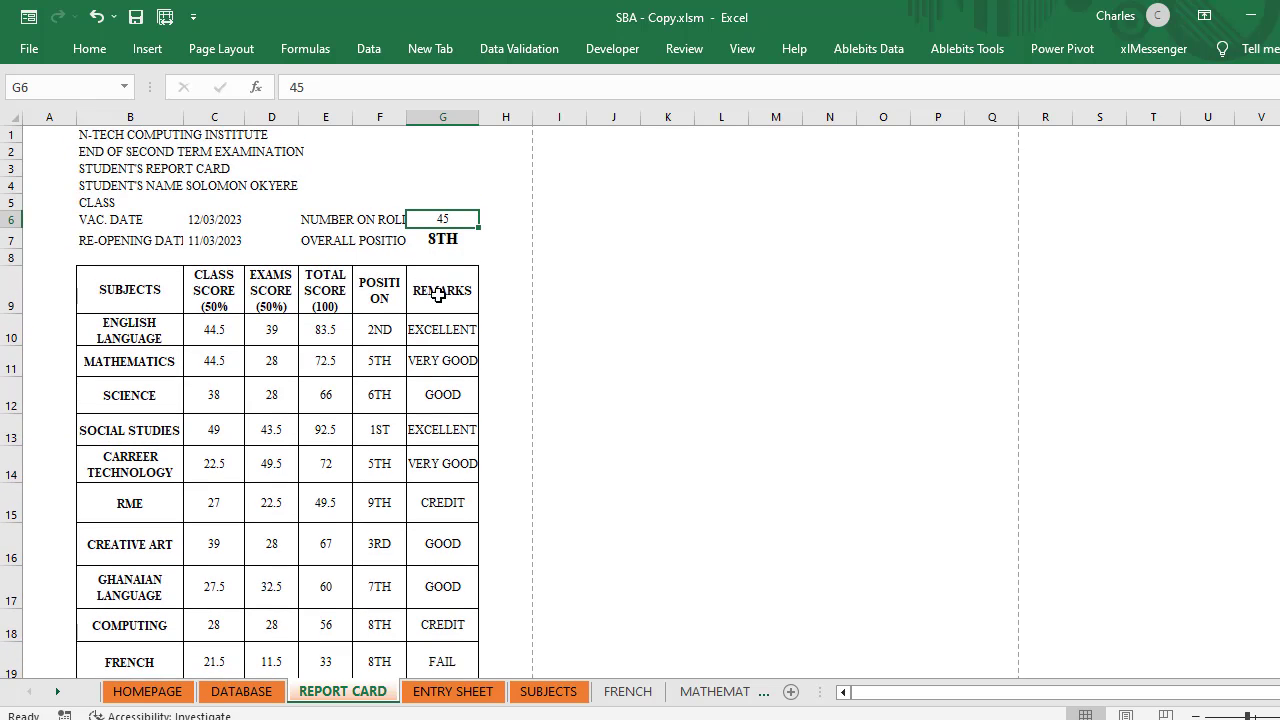
scroll(415, 295, up, 6)
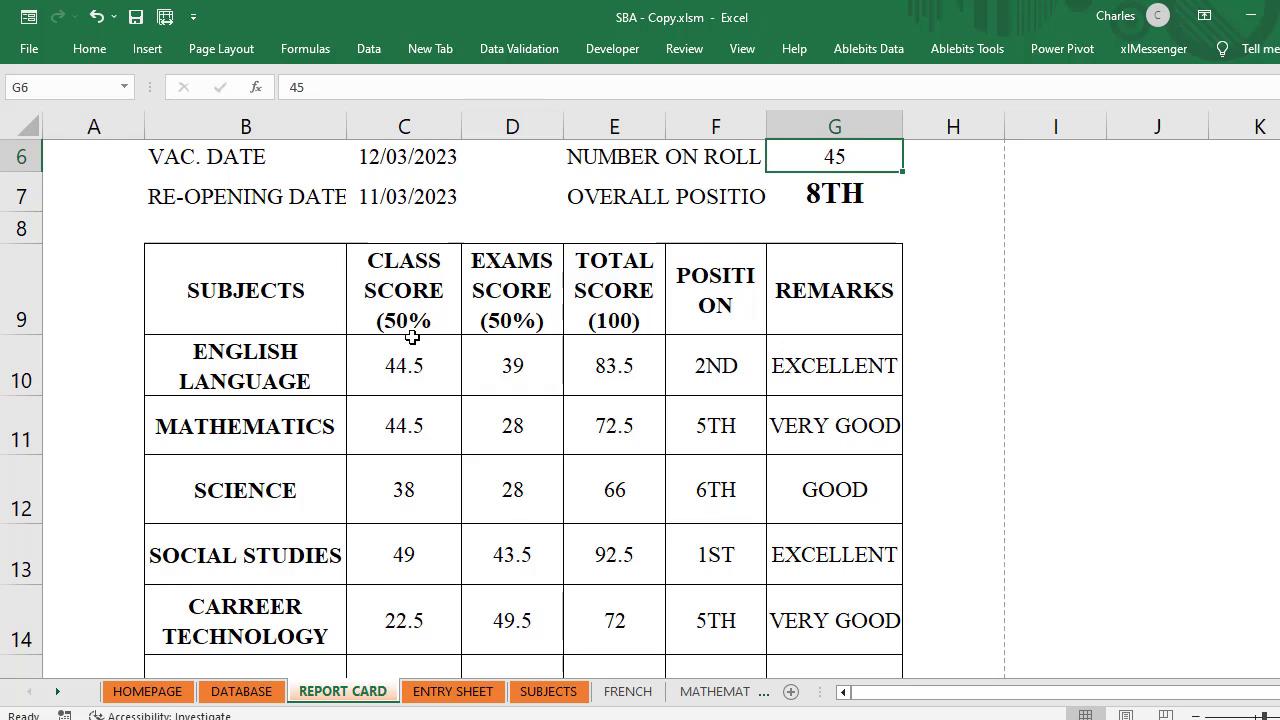
scroll(420, 345, down, 8)
scroll(428, 353, down, 1)
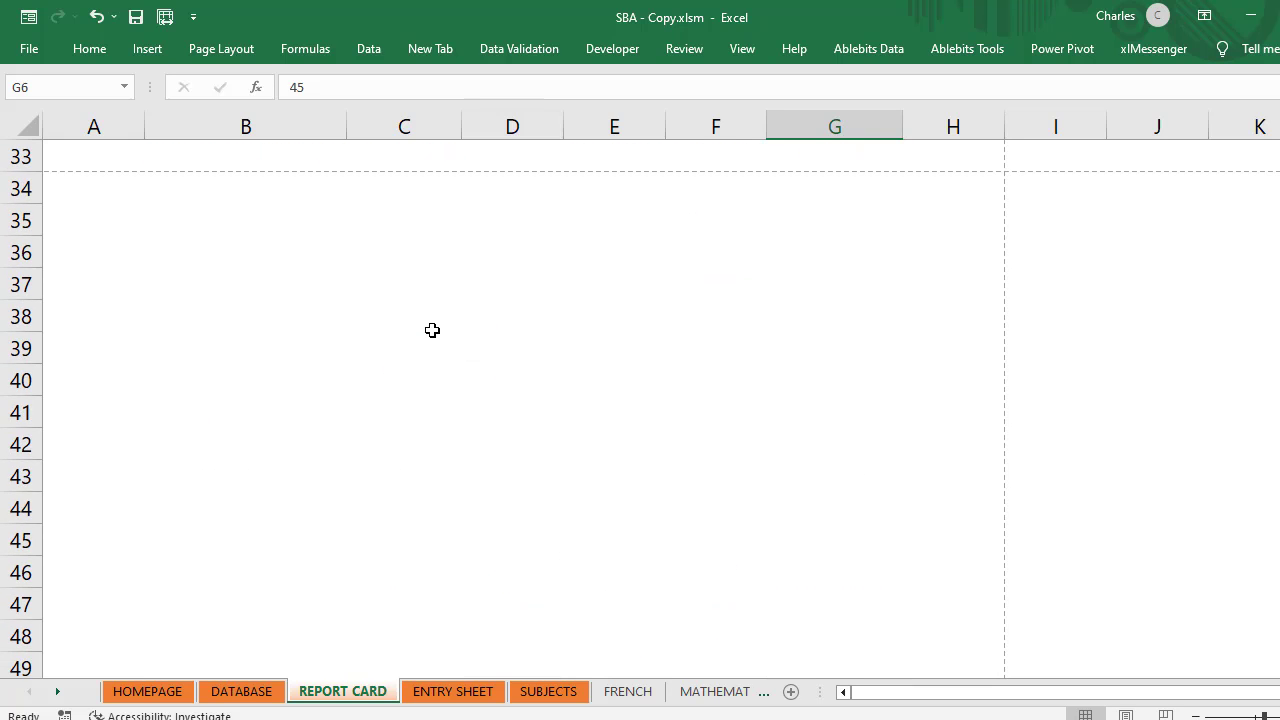
scroll(431, 329, up, 5)
scroll(433, 330, up, 1)
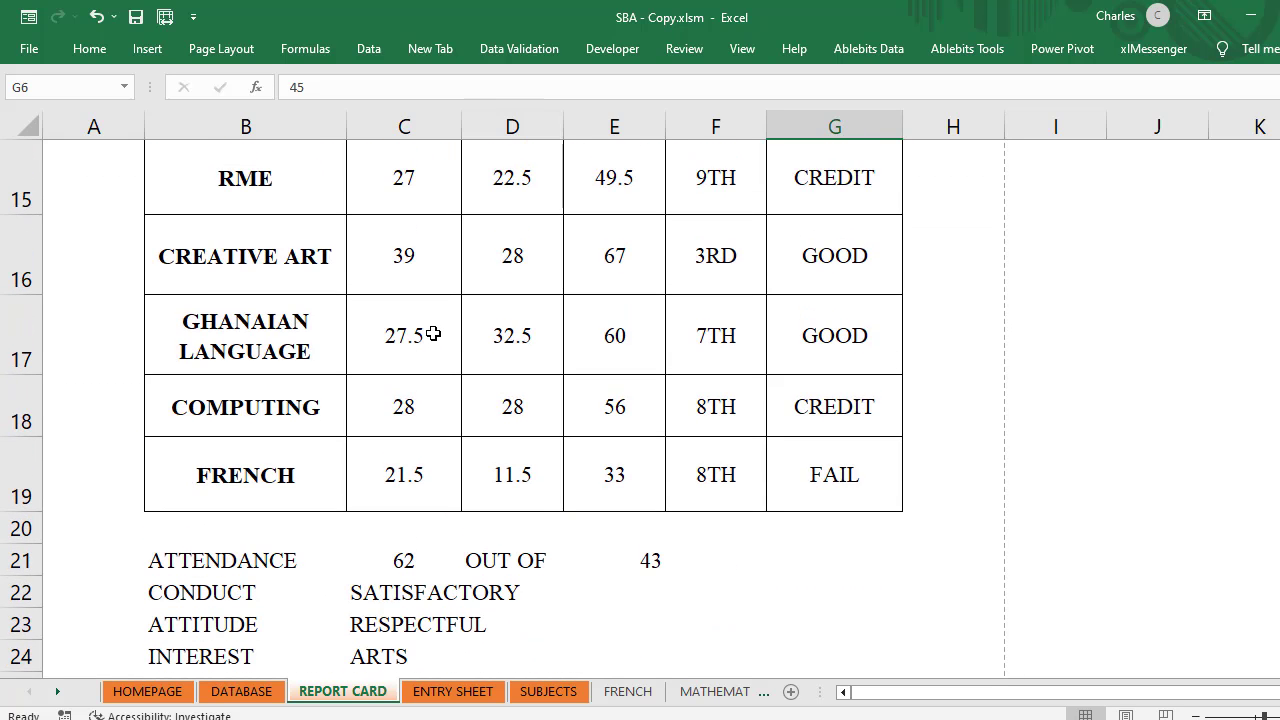
scroll(433, 331, down, 3)
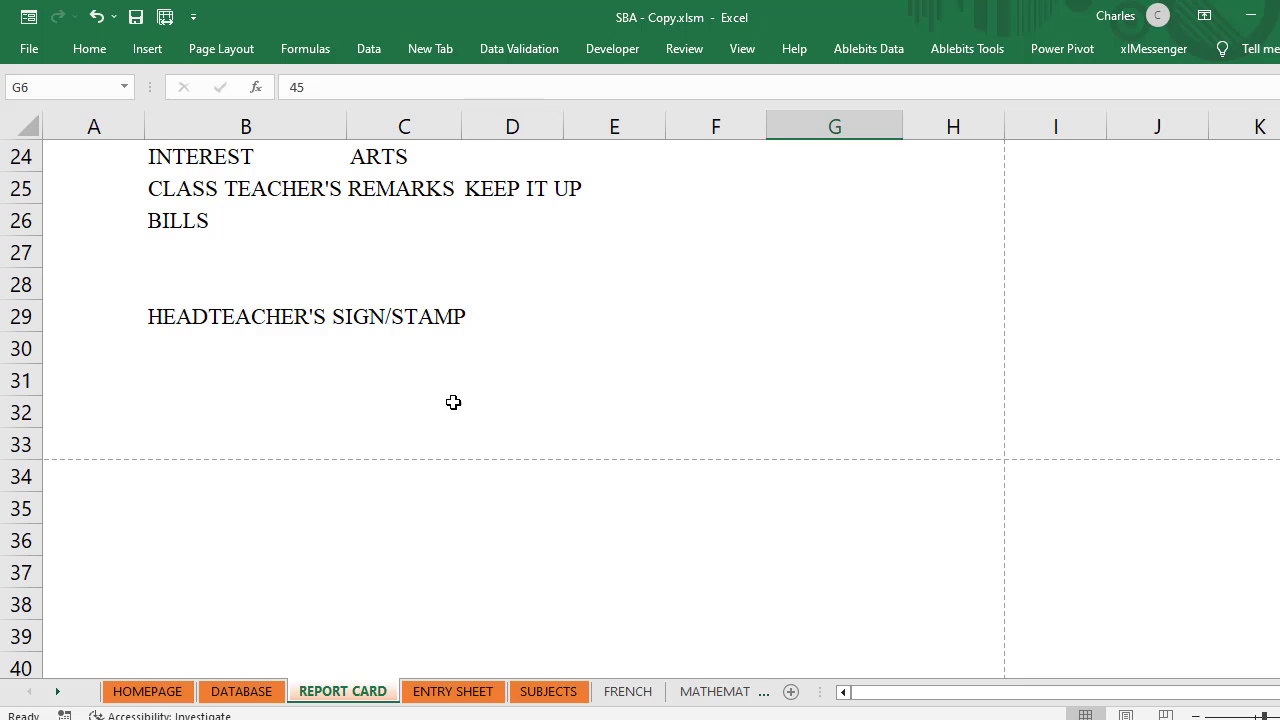
scroll(451, 368, up, 8)
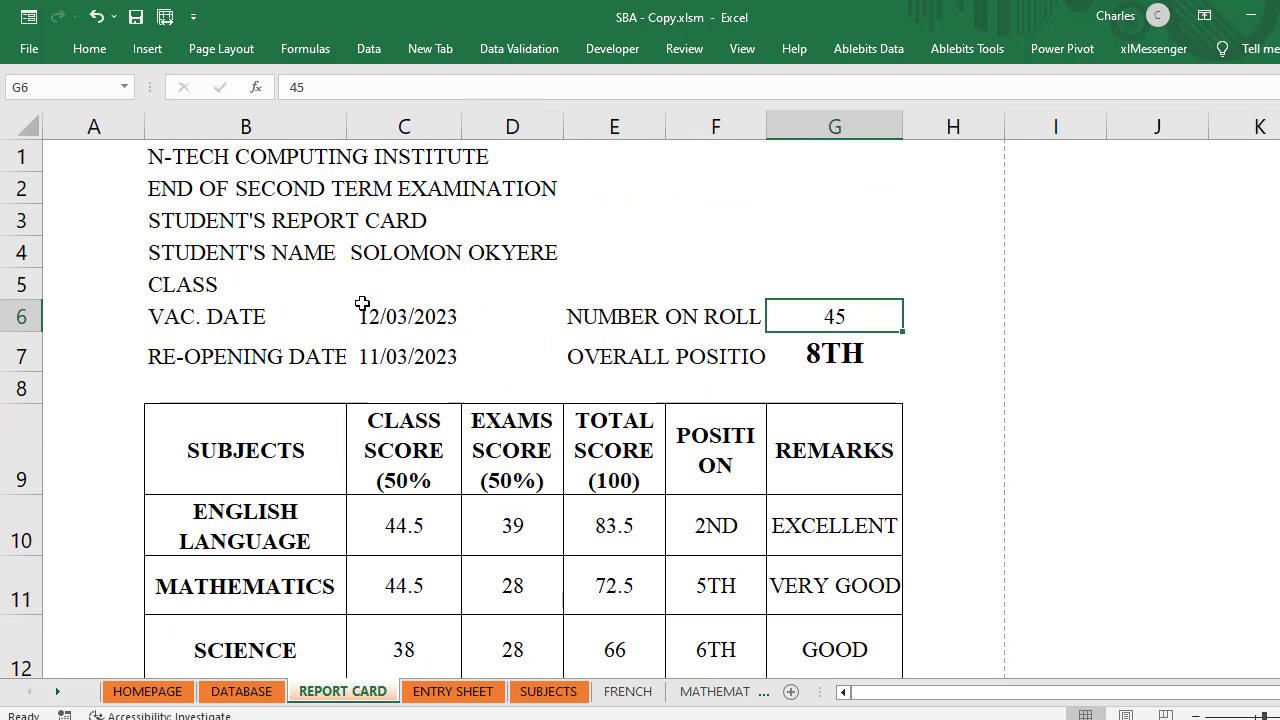
drag(112, 157, 614, 560)
drag(905, 590, 871, 506)
scroll(338, 469, down, 1)
scroll(338, 469, down, 2)
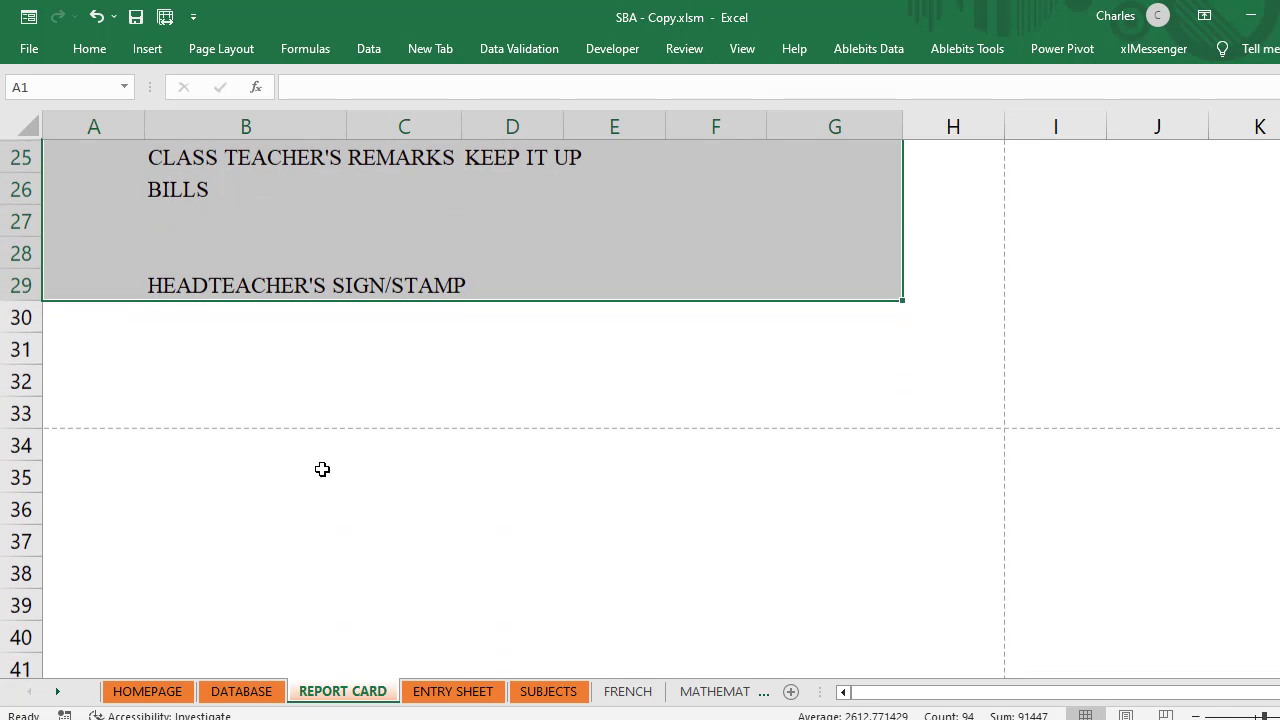
click(79, 453)
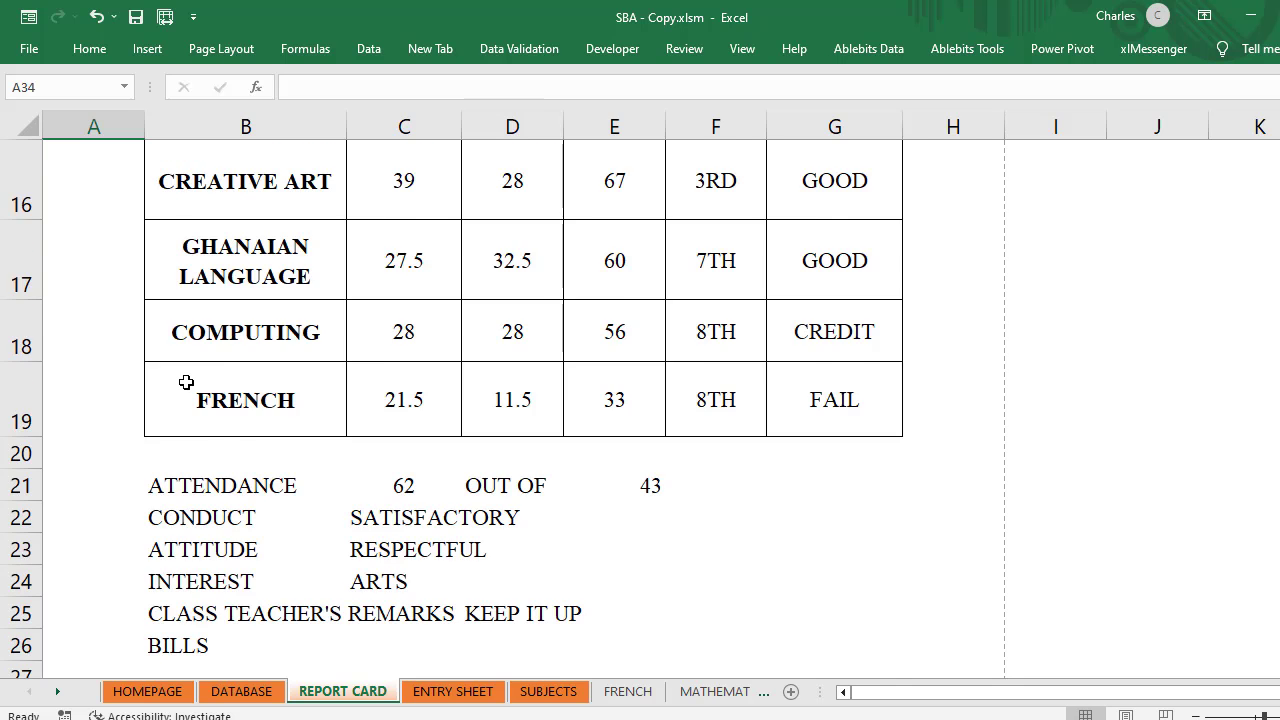
scroll(185, 385, up, 8)
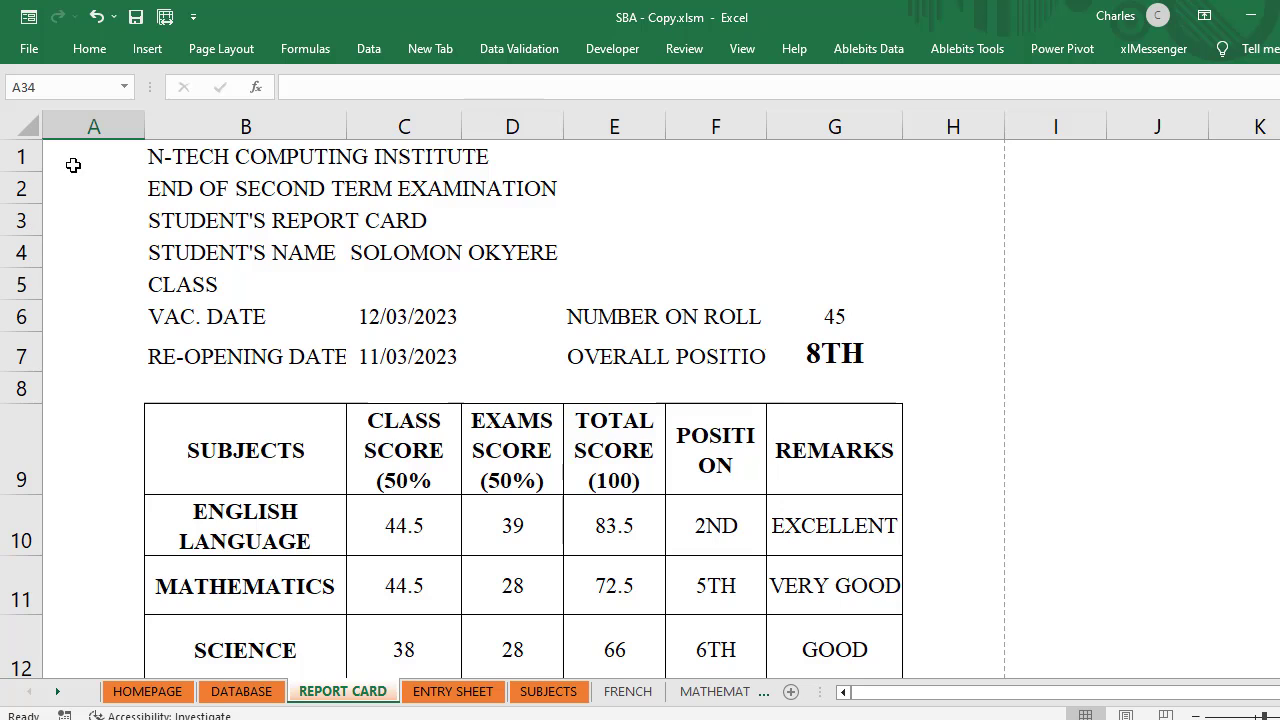
Step: Copy the report card in A1:G30 and paste it at A34, below the page break, as values with source formatting
drag(72, 160, 837, 609)
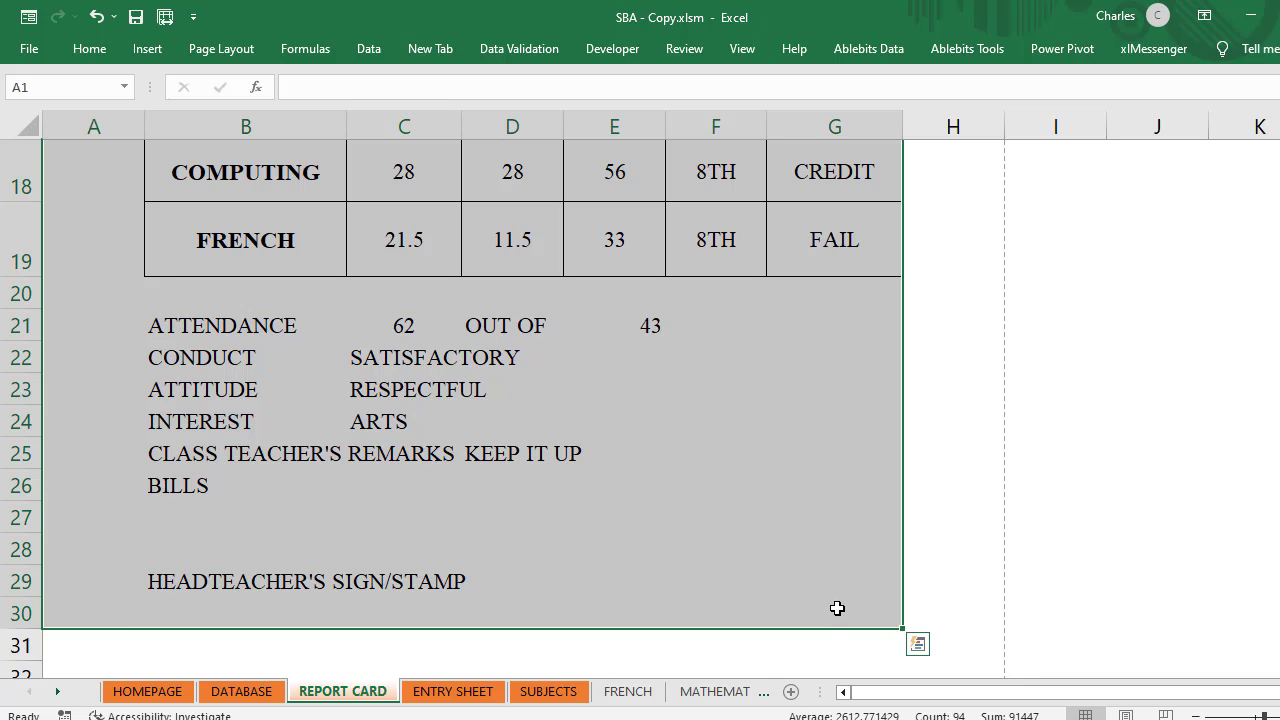
key(ctrl+c)
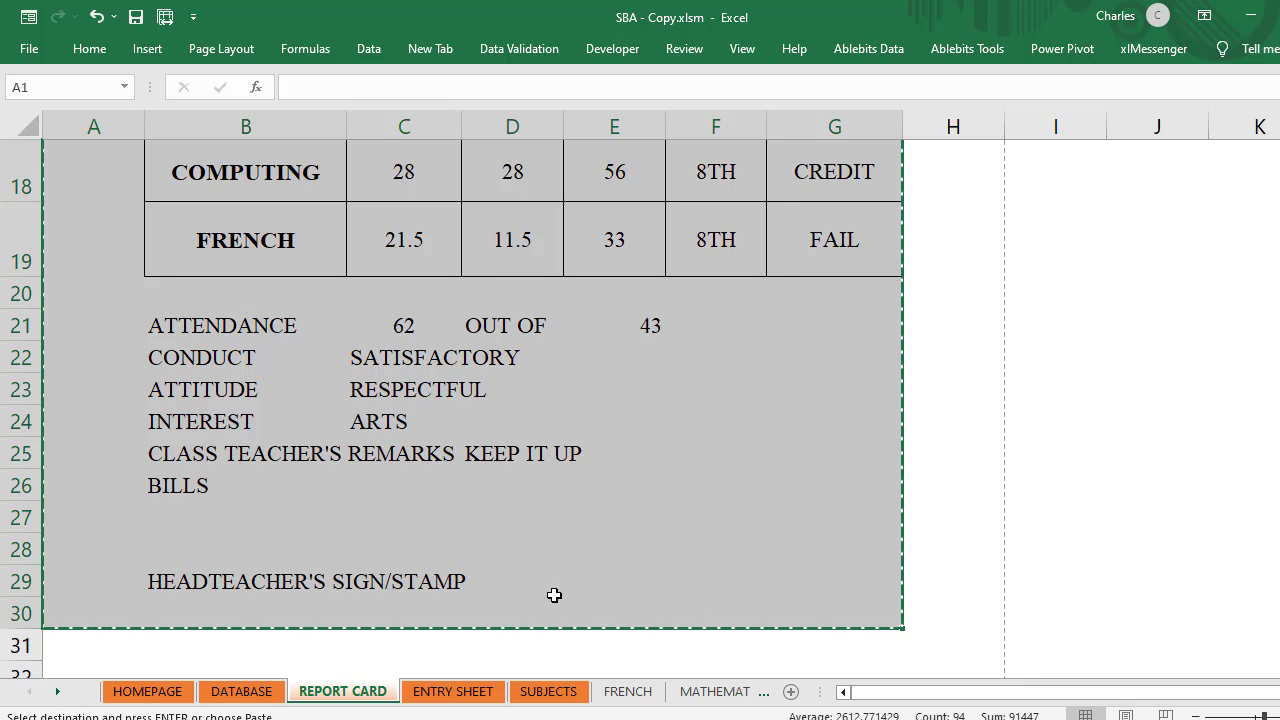
scroll(441, 567, down, 3)
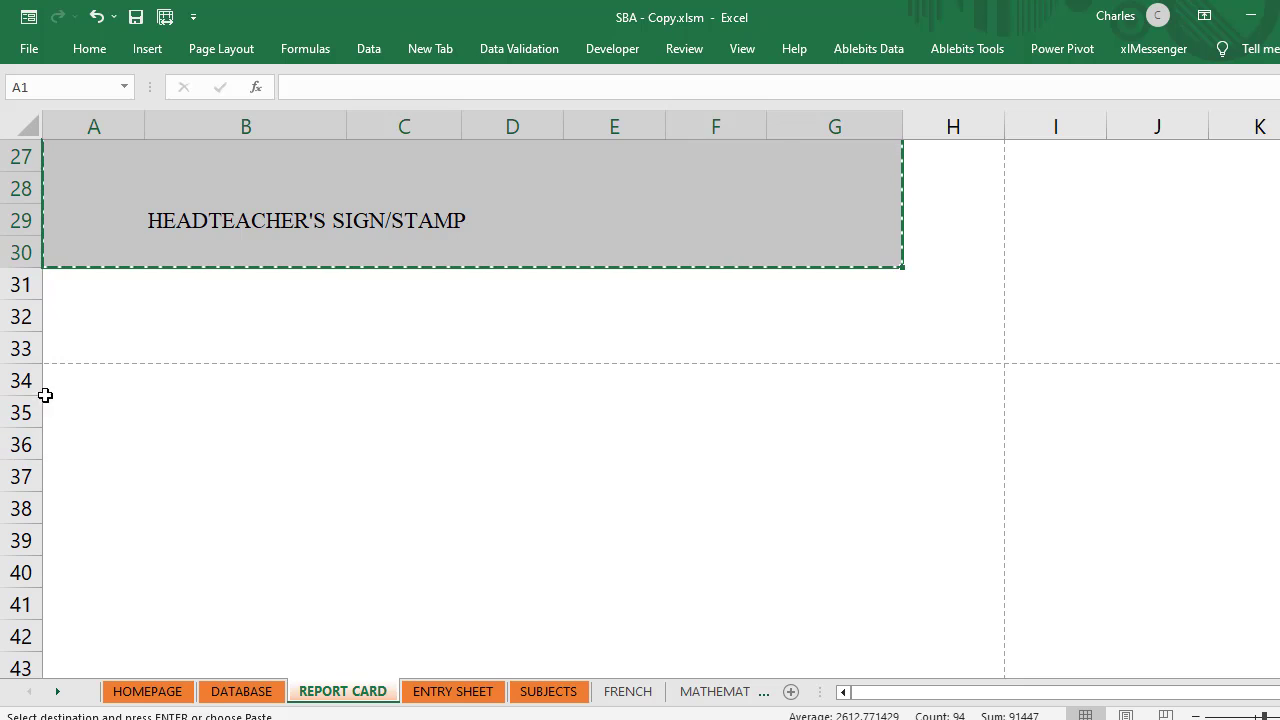
click(56, 382)
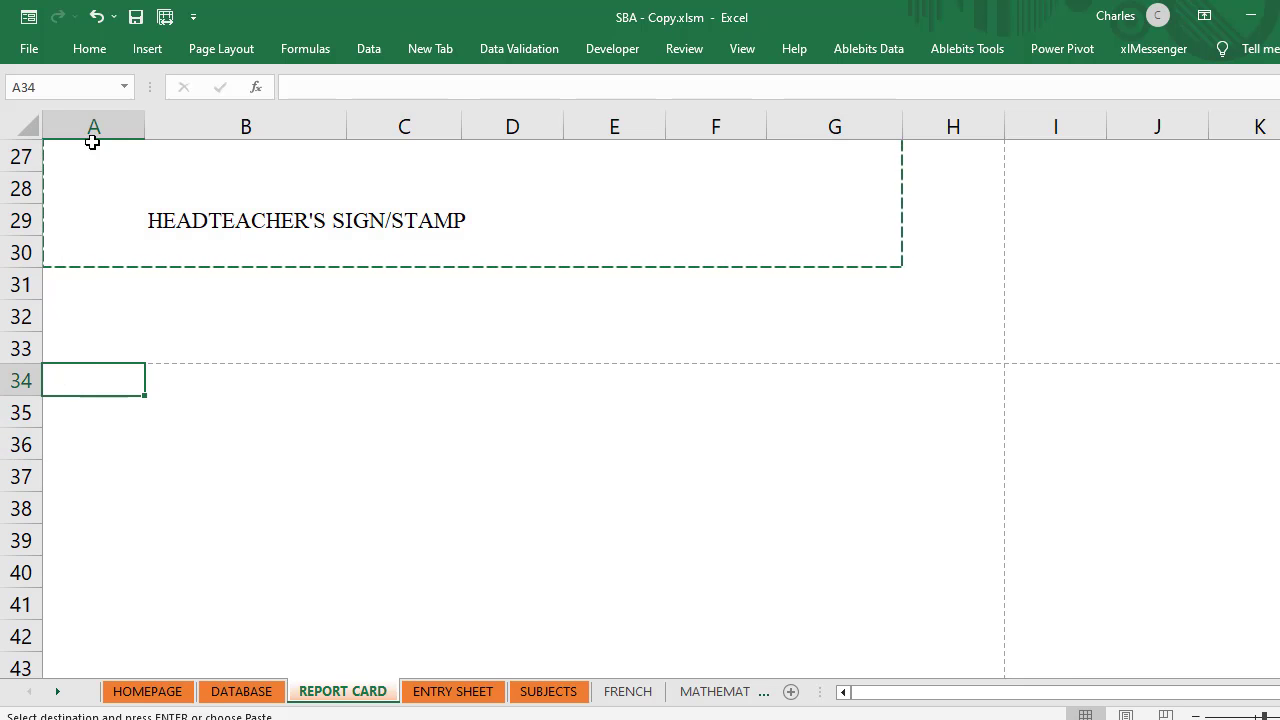
click(82, 50)
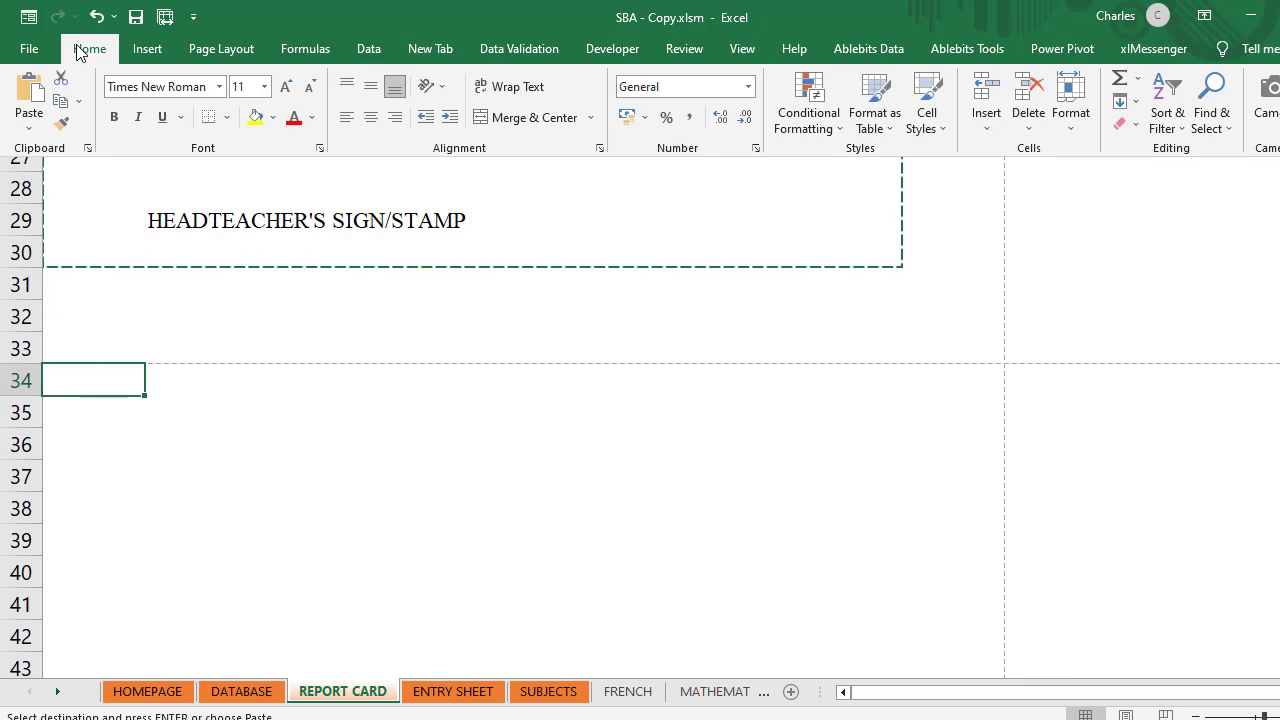
click(26, 135)
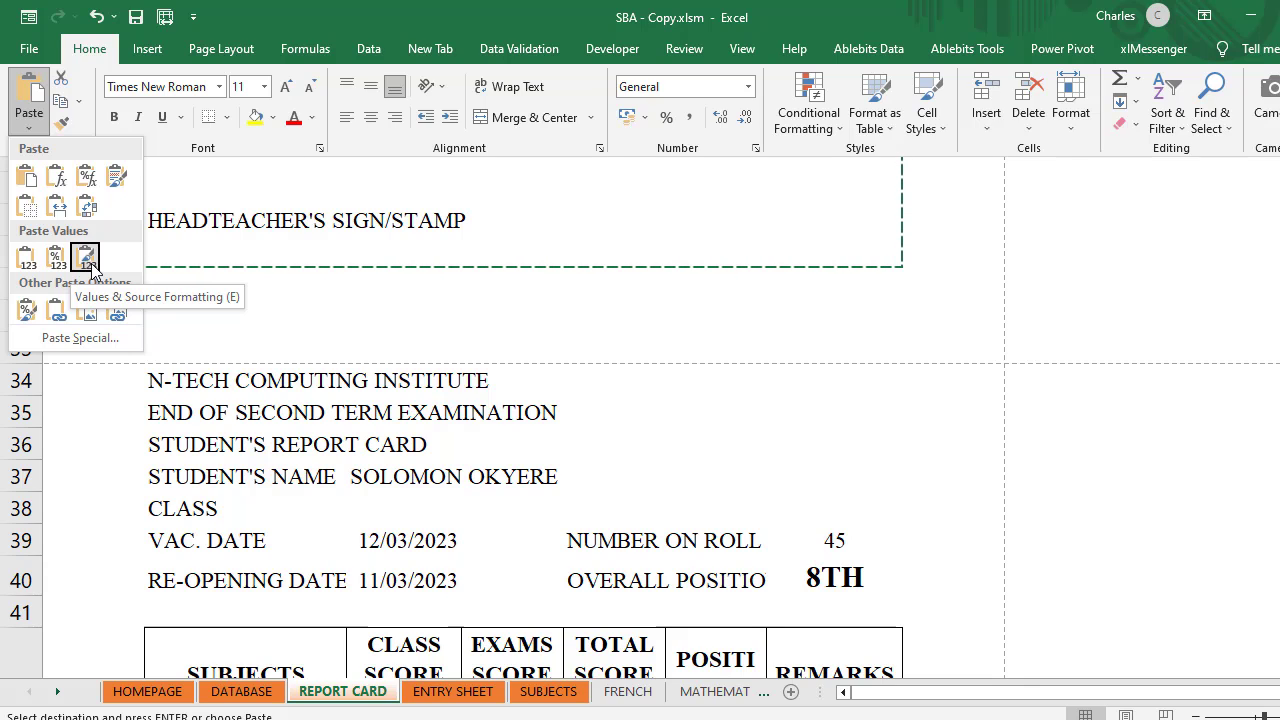
click(88, 260)
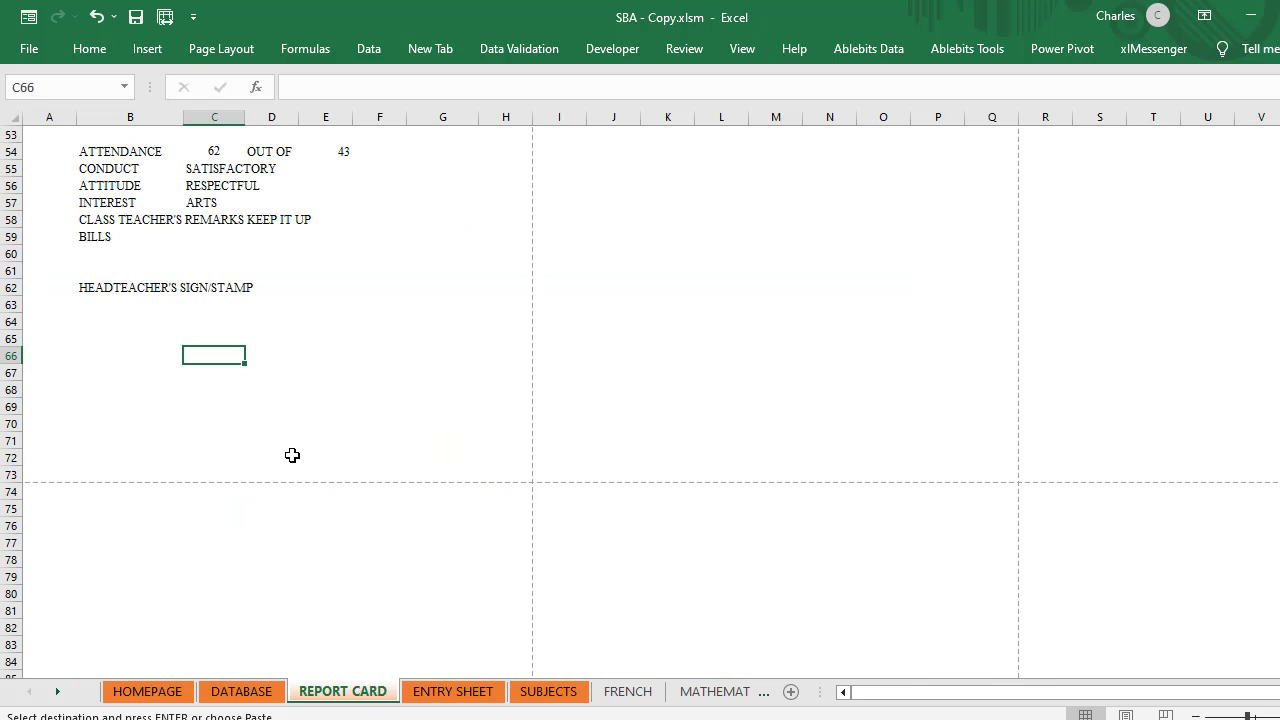
Step: Paste another copy of the report card at A74, directly below the next page break, and compare it with the cards above
click(30, 495)
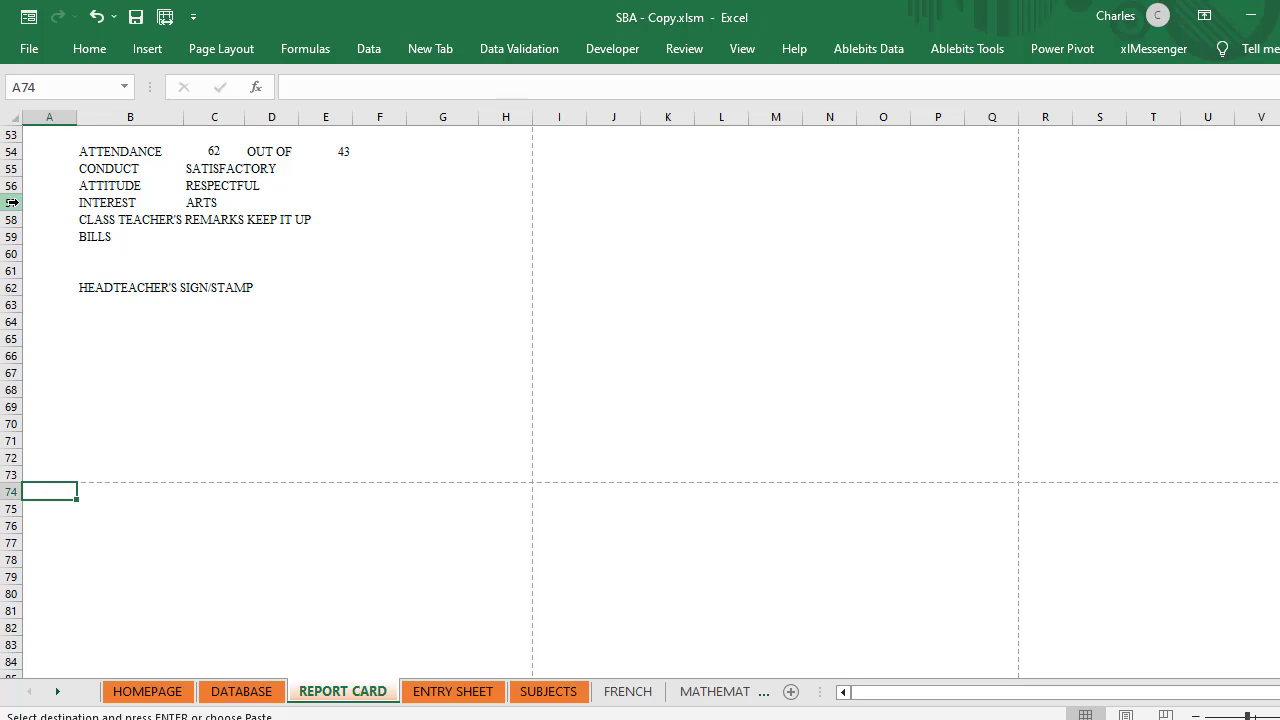
key(Return)
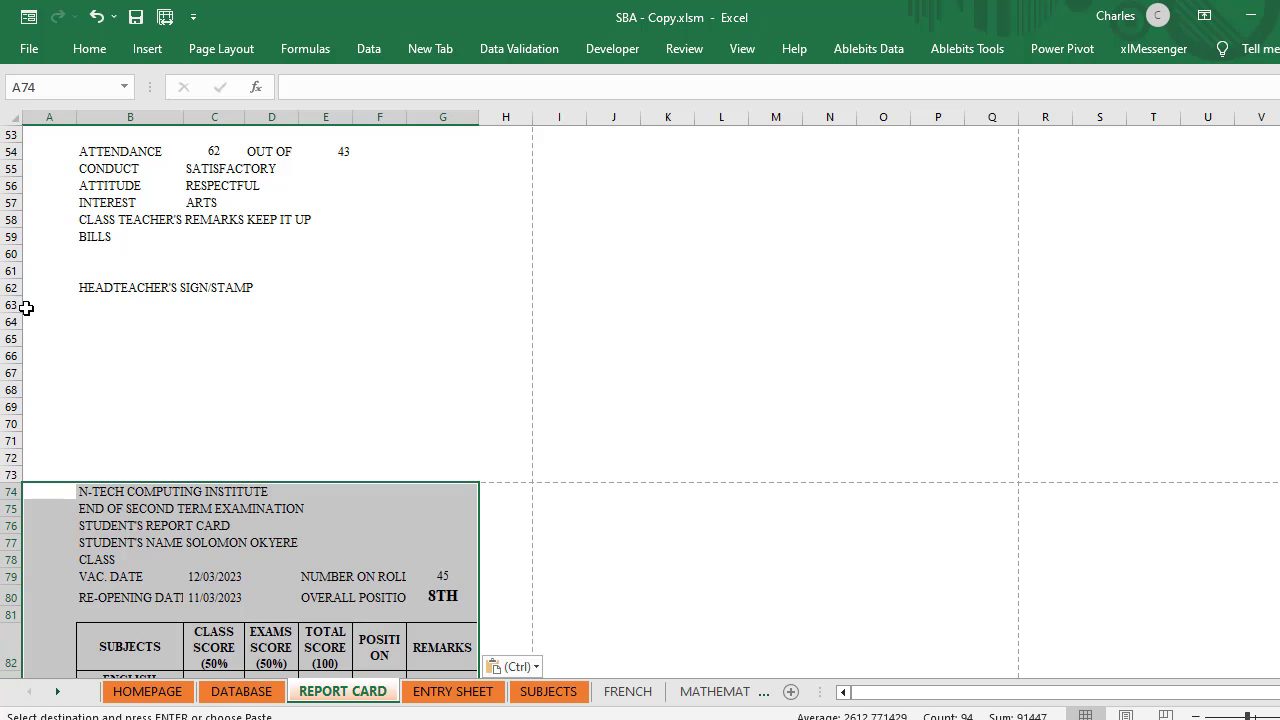
scroll(250, 486, down, 2)
scroll(251, 501, down, 5)
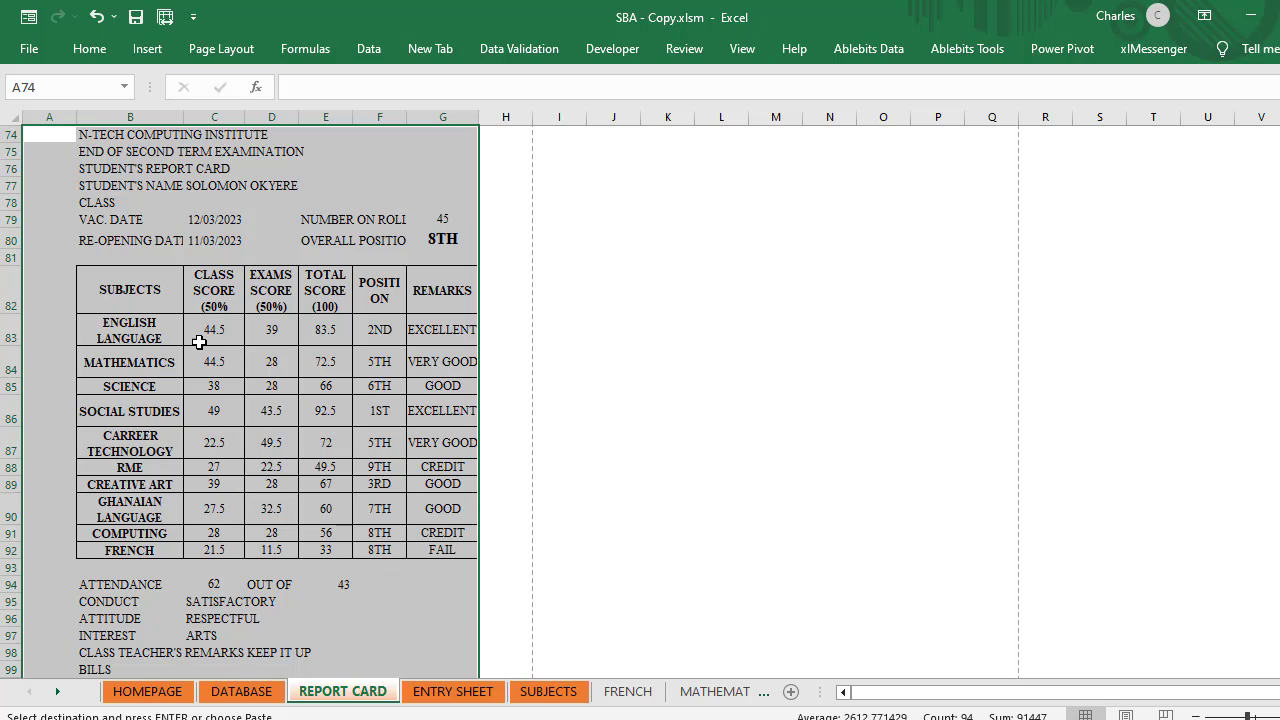
scroll(207, 335, up, 7)
scroll(207, 338, up, 5)
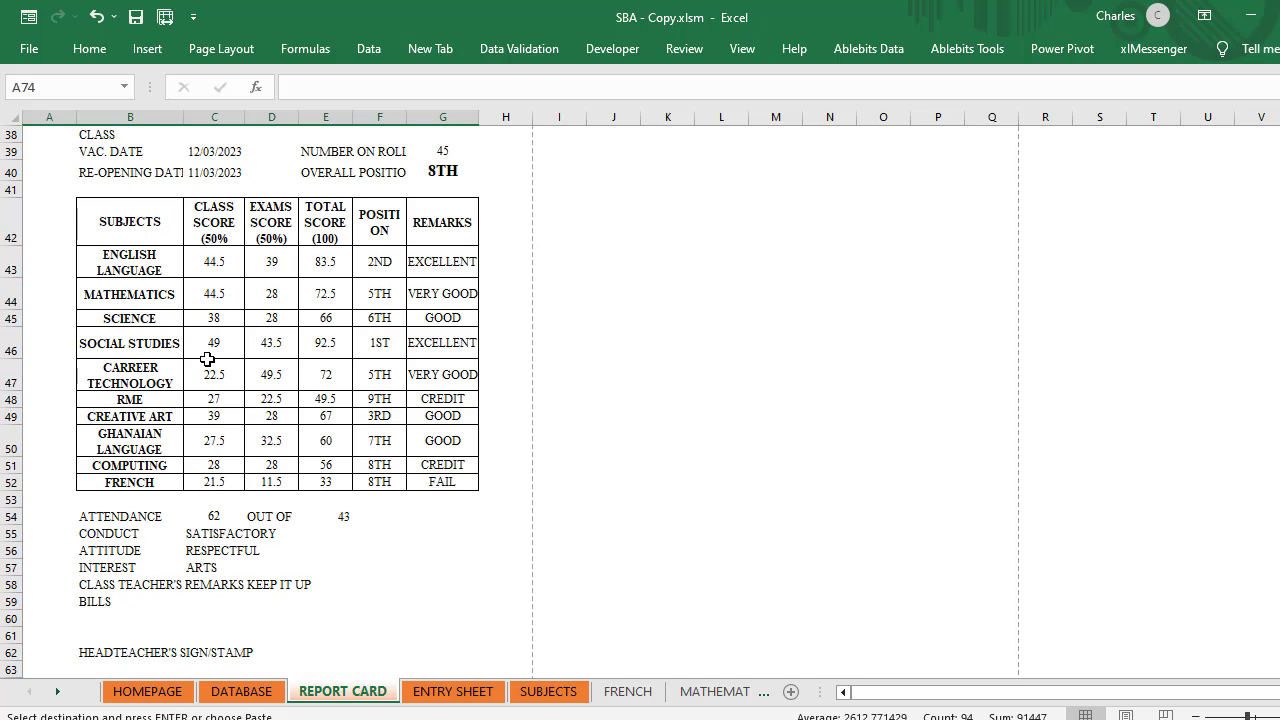
scroll(208, 358, up, 6)
scroll(208, 362, down, 5)
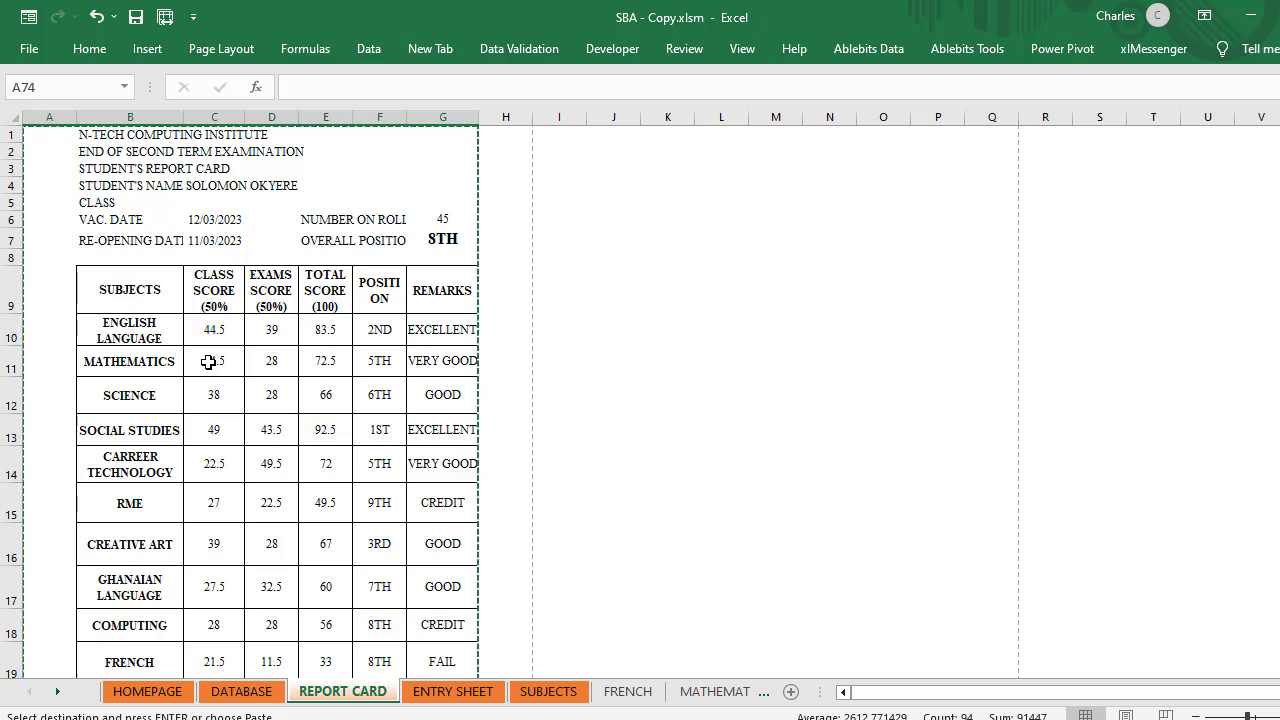
scroll(208, 366, up, 9)
scroll(210, 368, down, 17)
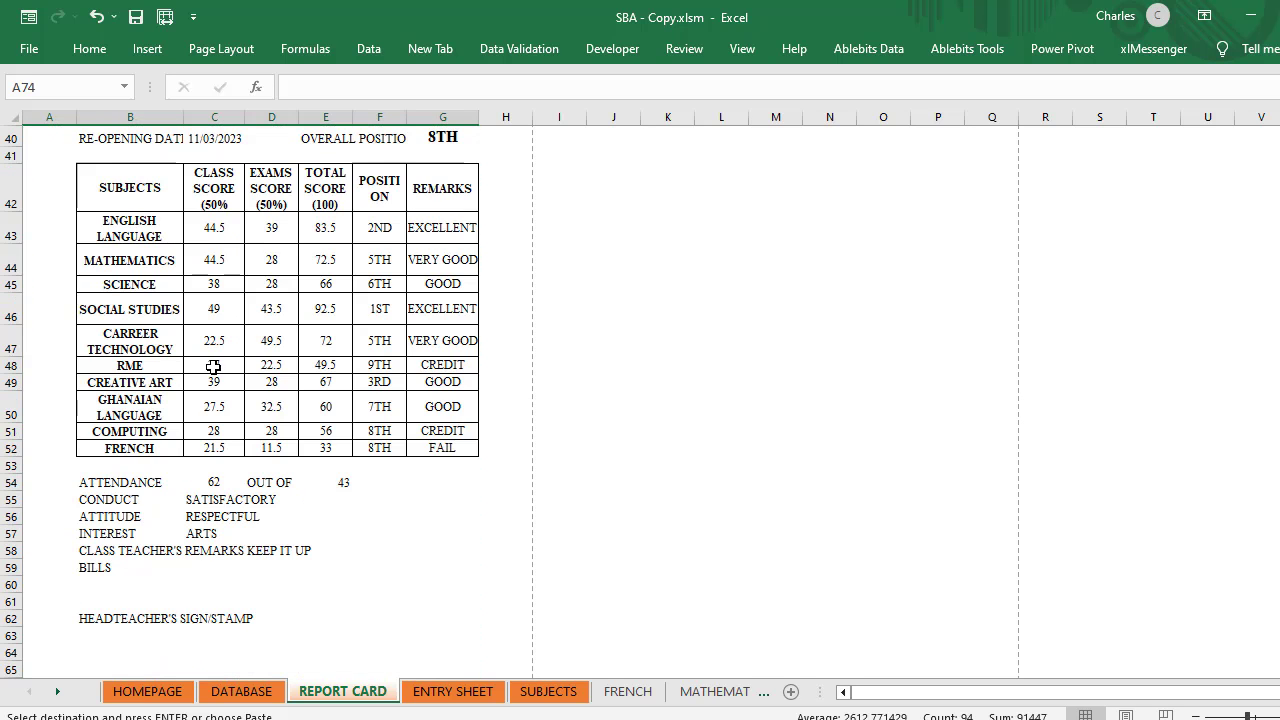
Step: Paste a further copy of the report card at A114, at the start of the next printed page
scroll(213, 367, down, 11)
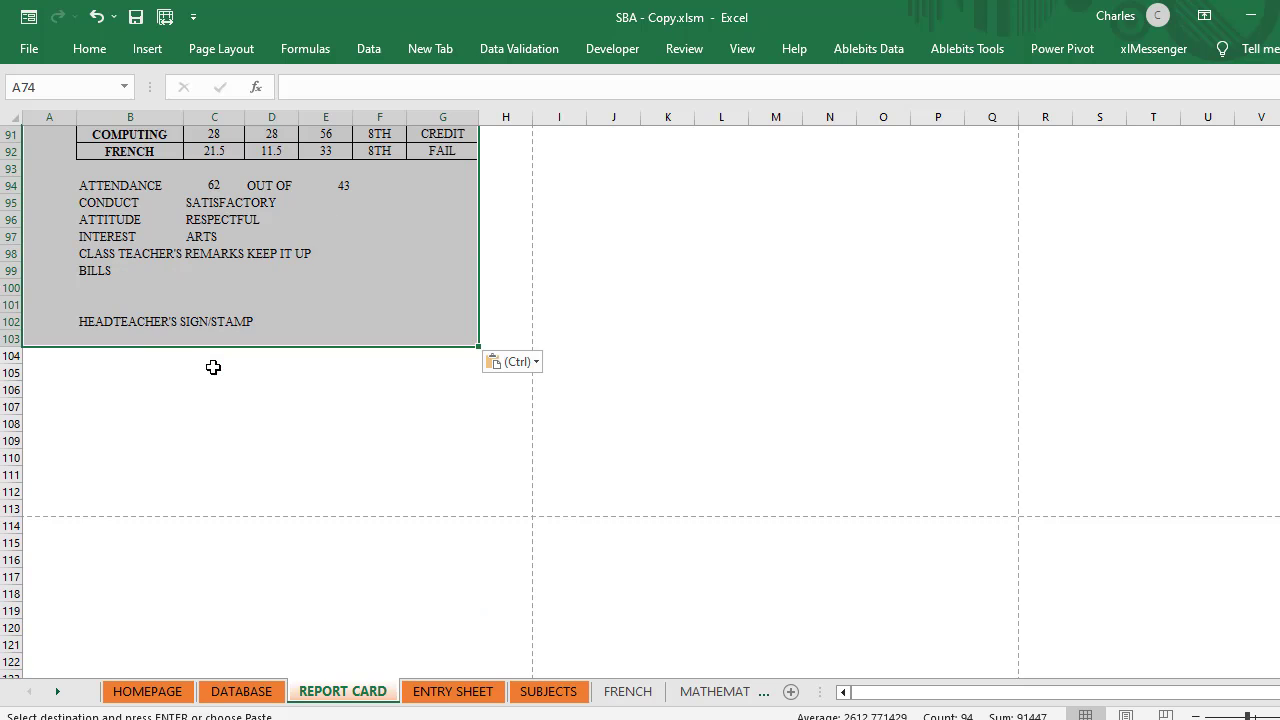
click(46, 526)
key(ctrl+v)
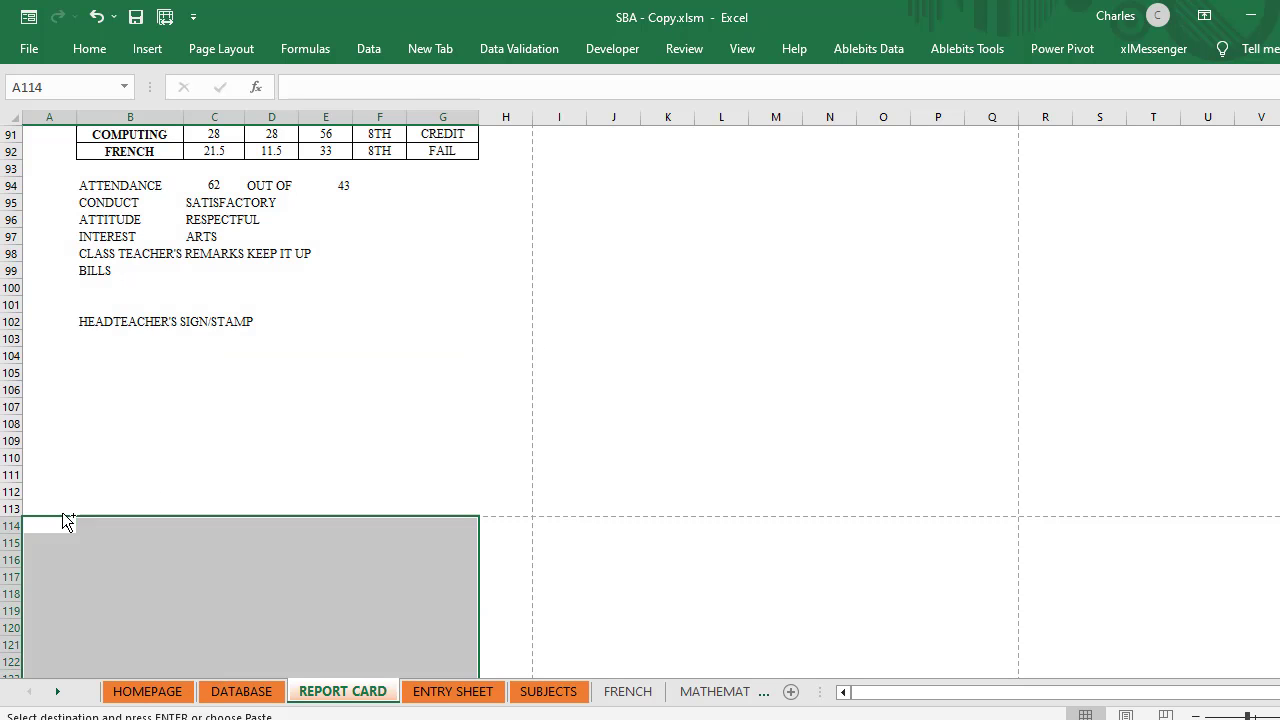
Step: Paste the copied report card at A154, just below the following page break
scroll(173, 505, down, 1)
scroll(175, 495, down, 15)
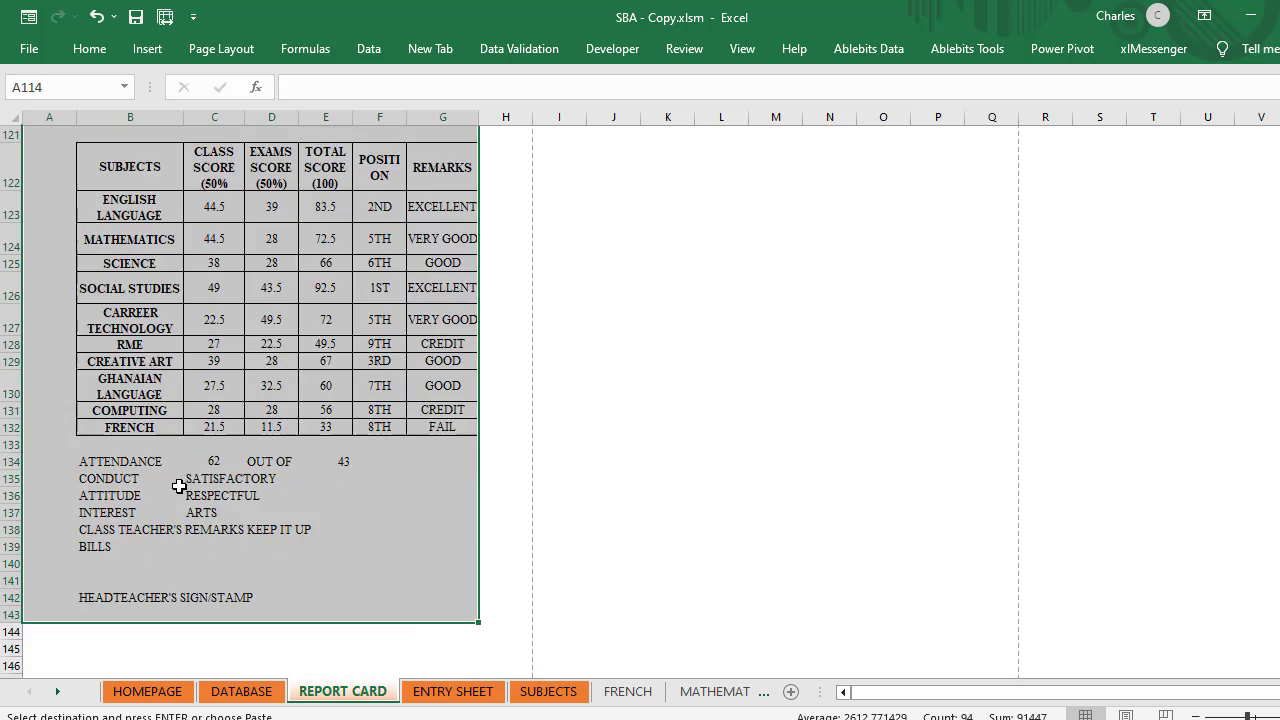
click(37, 440)
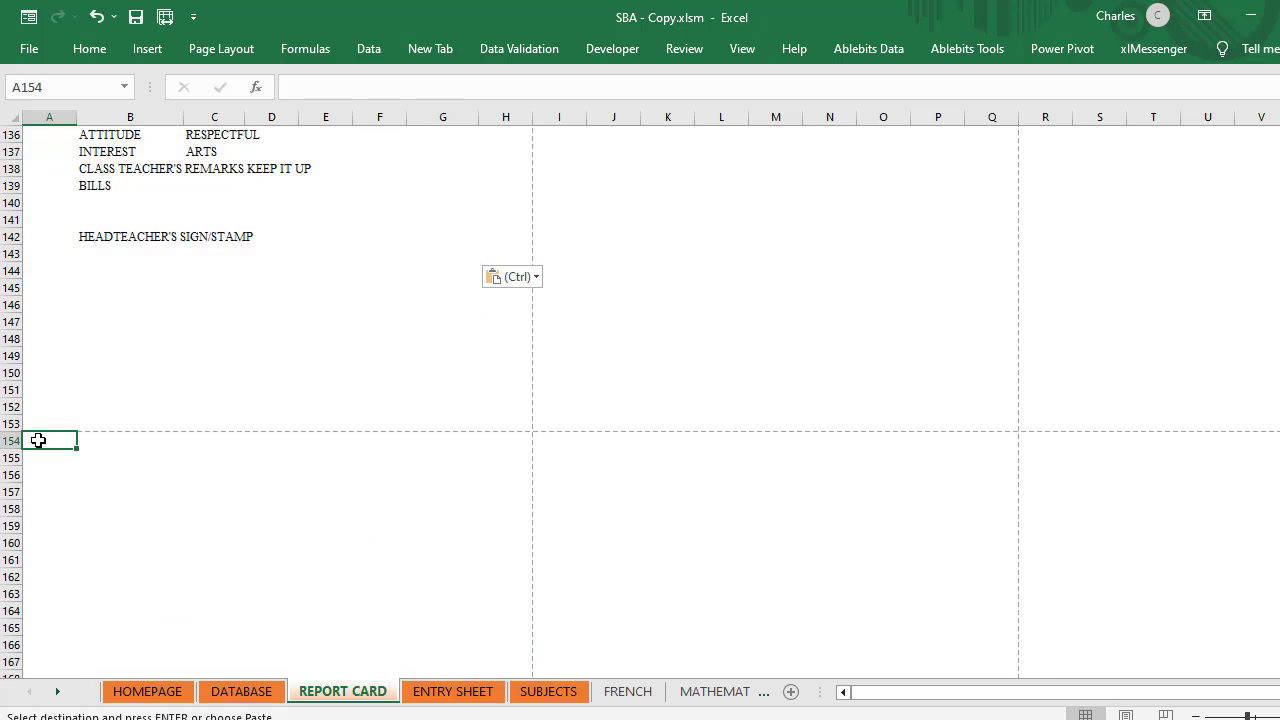
key(ctrl+v)
Step: Add another copy of the report card at A194, beneath the page break after row 193
scroll(135, 455, down, 7)
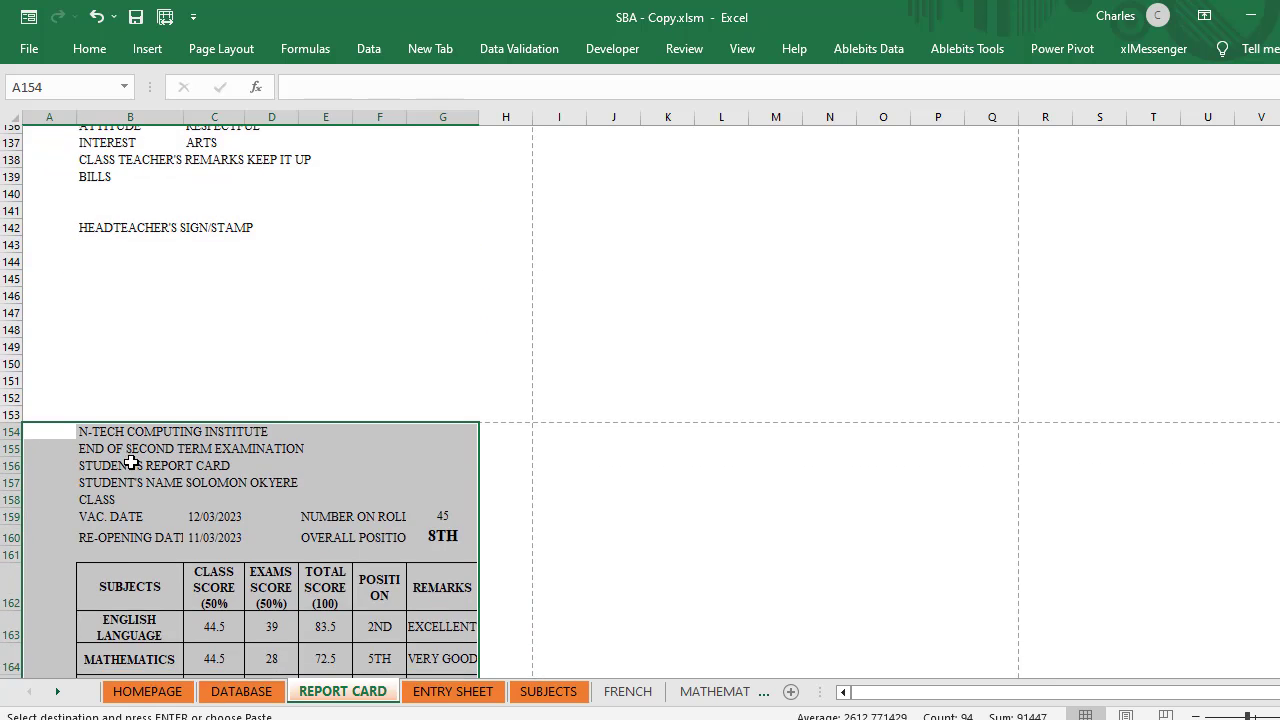
scroll(128, 456, down, 6)
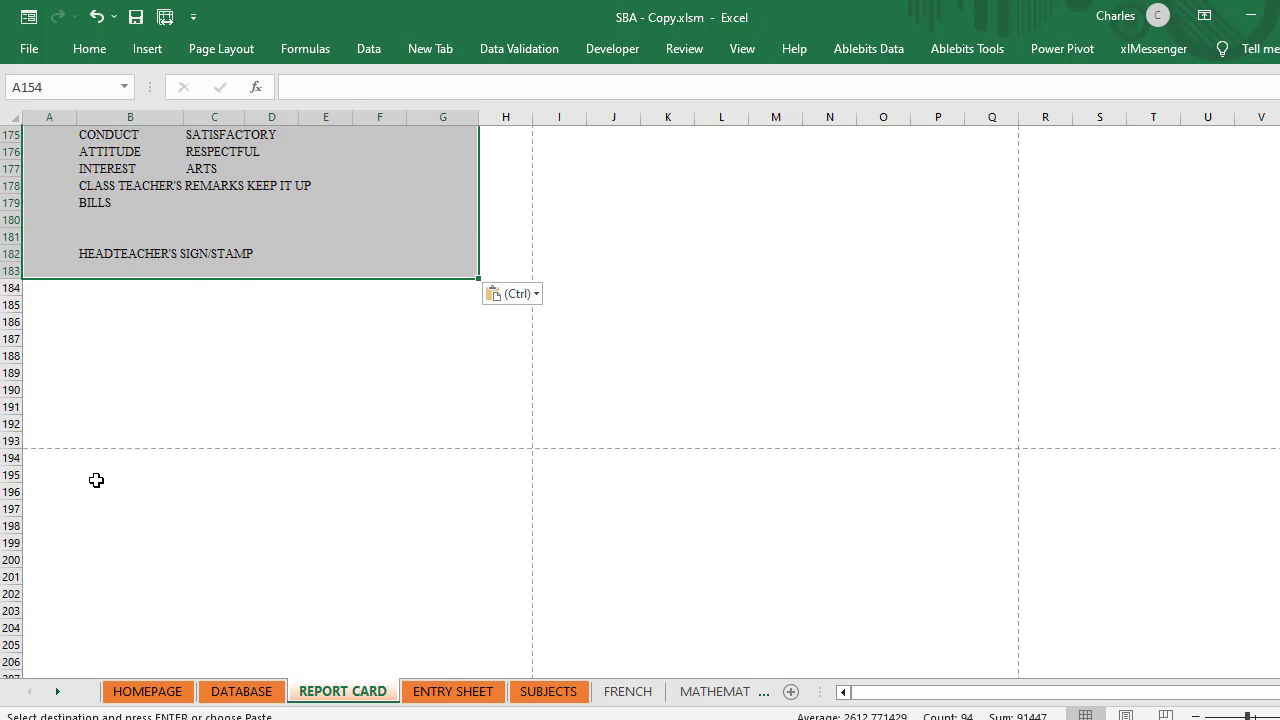
click(36, 459)
key(ctrl+v)
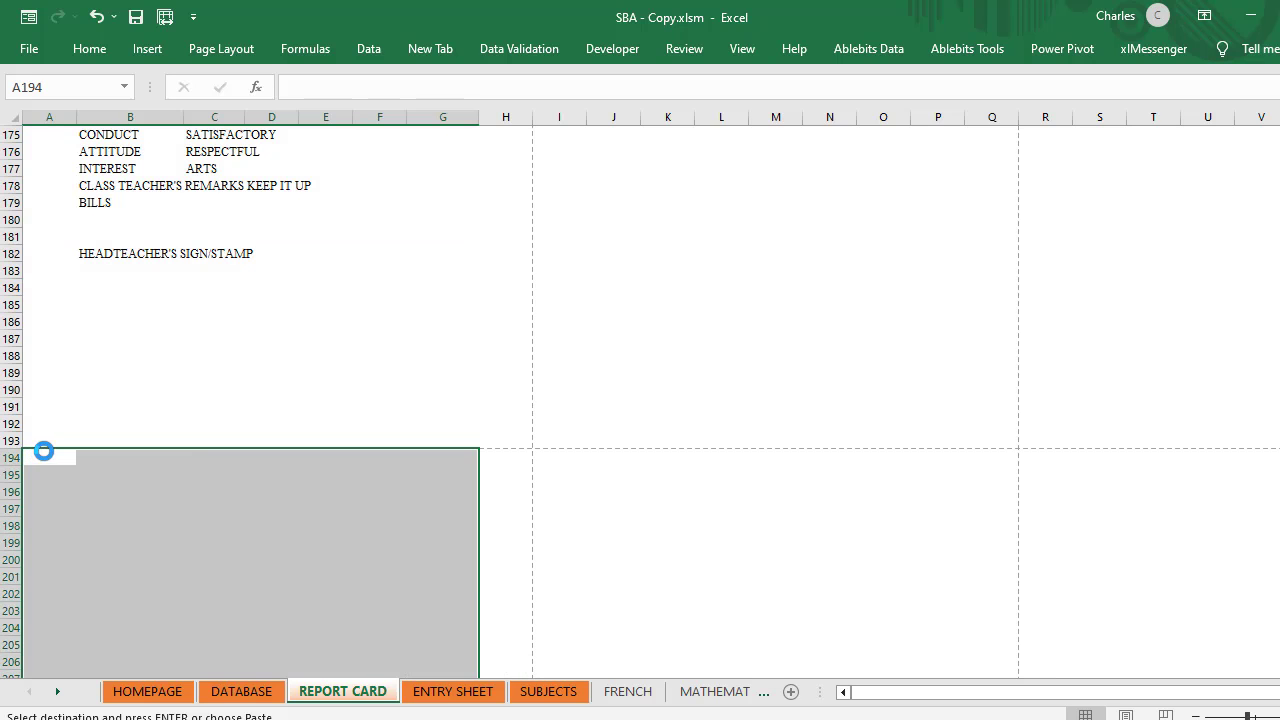
Step: Paste one more report card copy at A234, on the page that starts after row 233
scroll(200, 482, down, 8)
scroll(200, 482, down, 6)
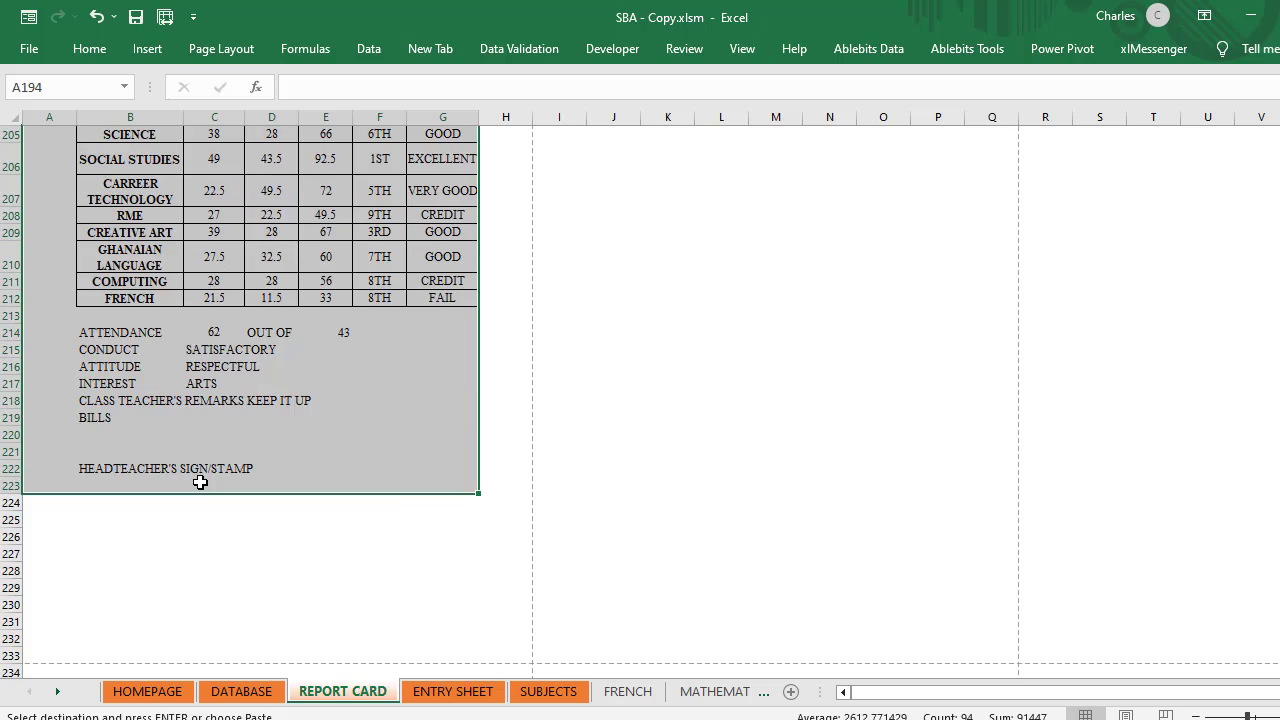
click(33, 427)
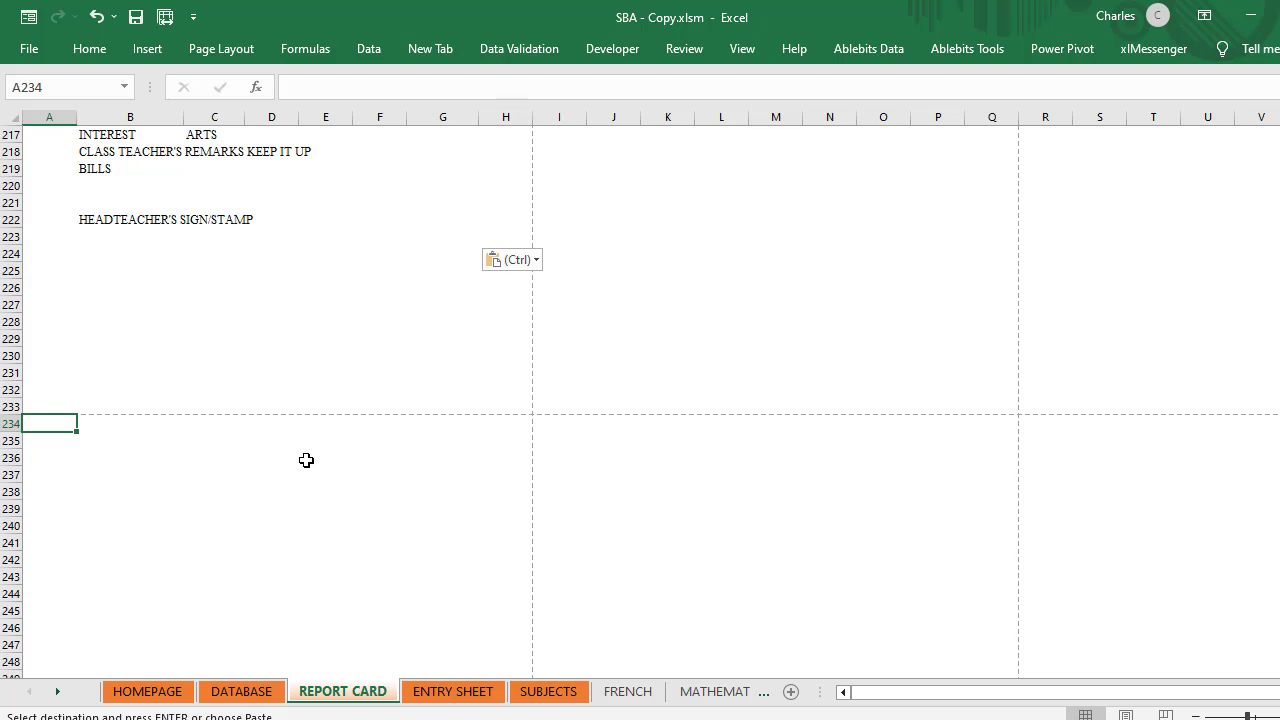
key(ctrl+v)
Step: Review the stacked report card copies from A234 back up to the original card in row 1, and end copy mode
scroll(307, 459, down, 7)
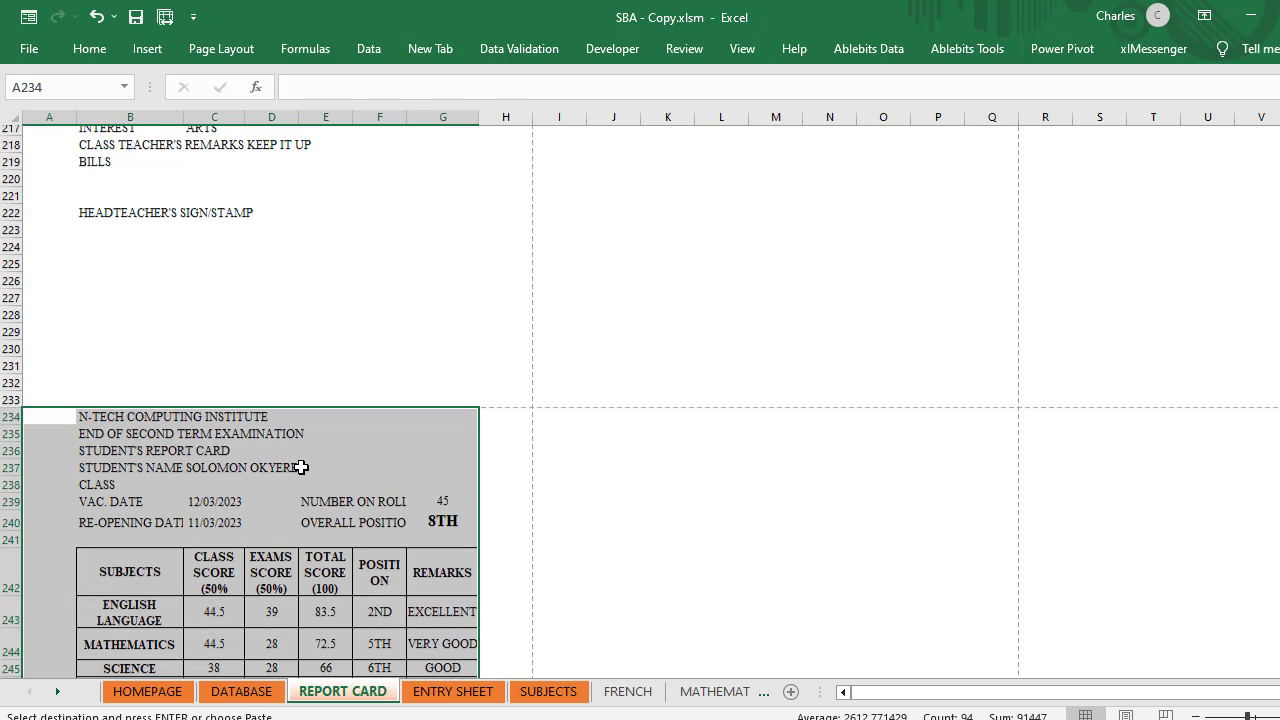
scroll(309, 451, down, 7)
scroll(297, 451, up, 14)
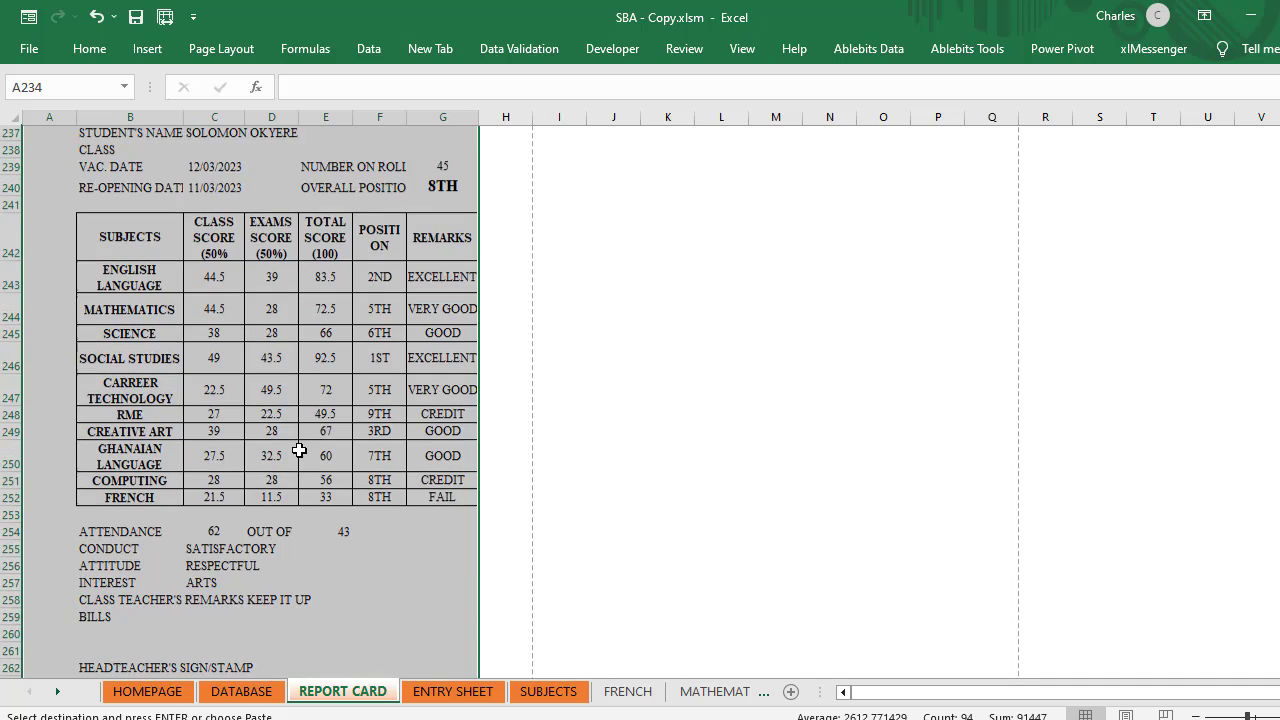
scroll(300, 448, up, 20)
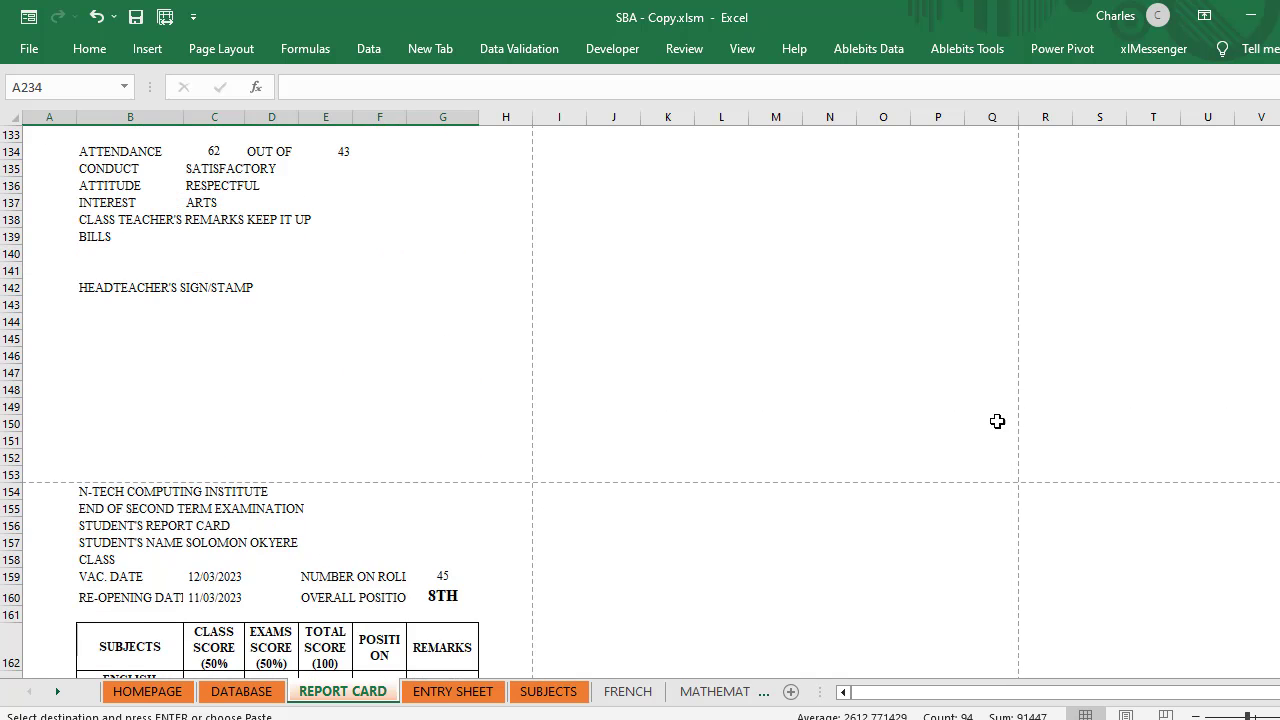
drag(1279, 400, 1279, 148)
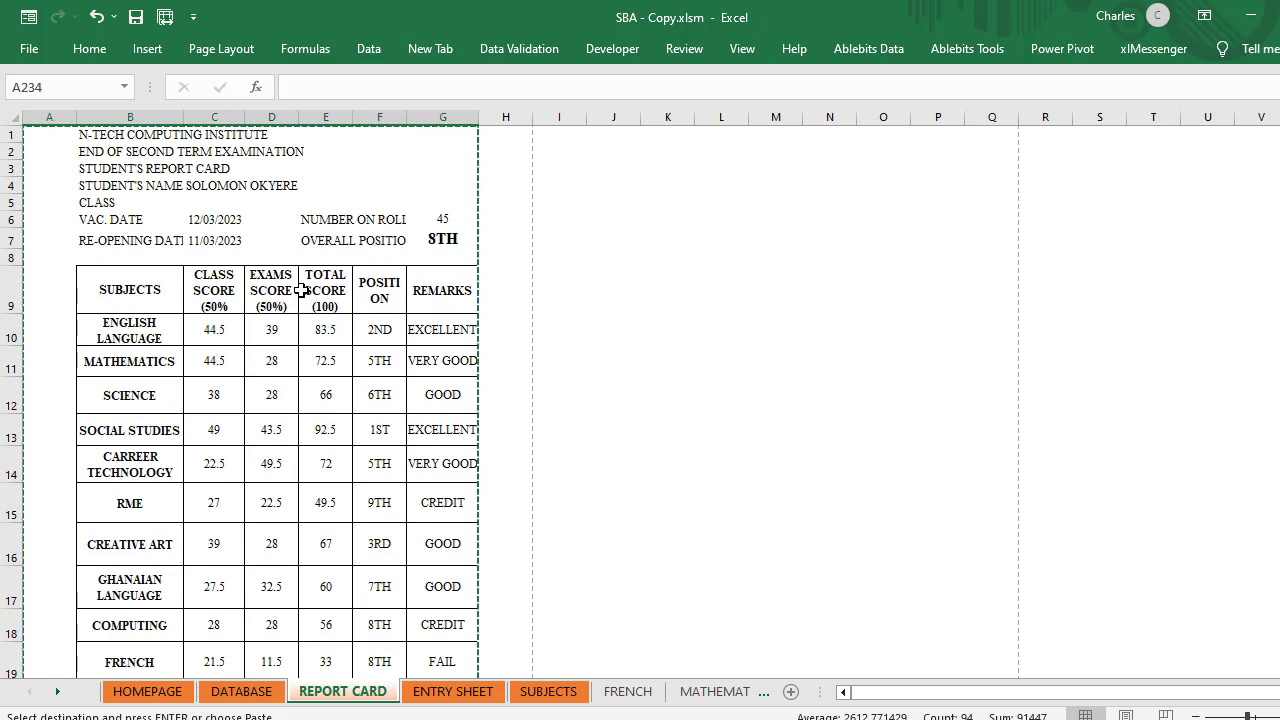
key(Return)
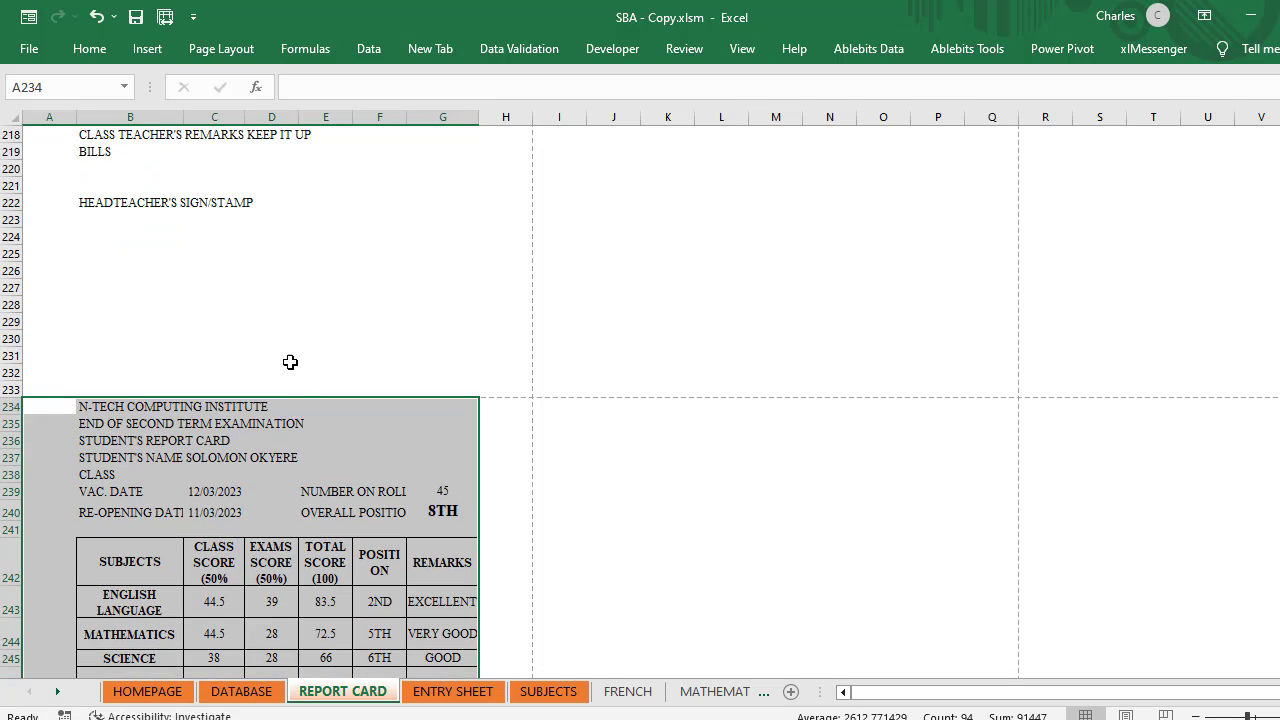
scroll(345, 363, up, 14)
drag(1279, 507, 1279, 148)
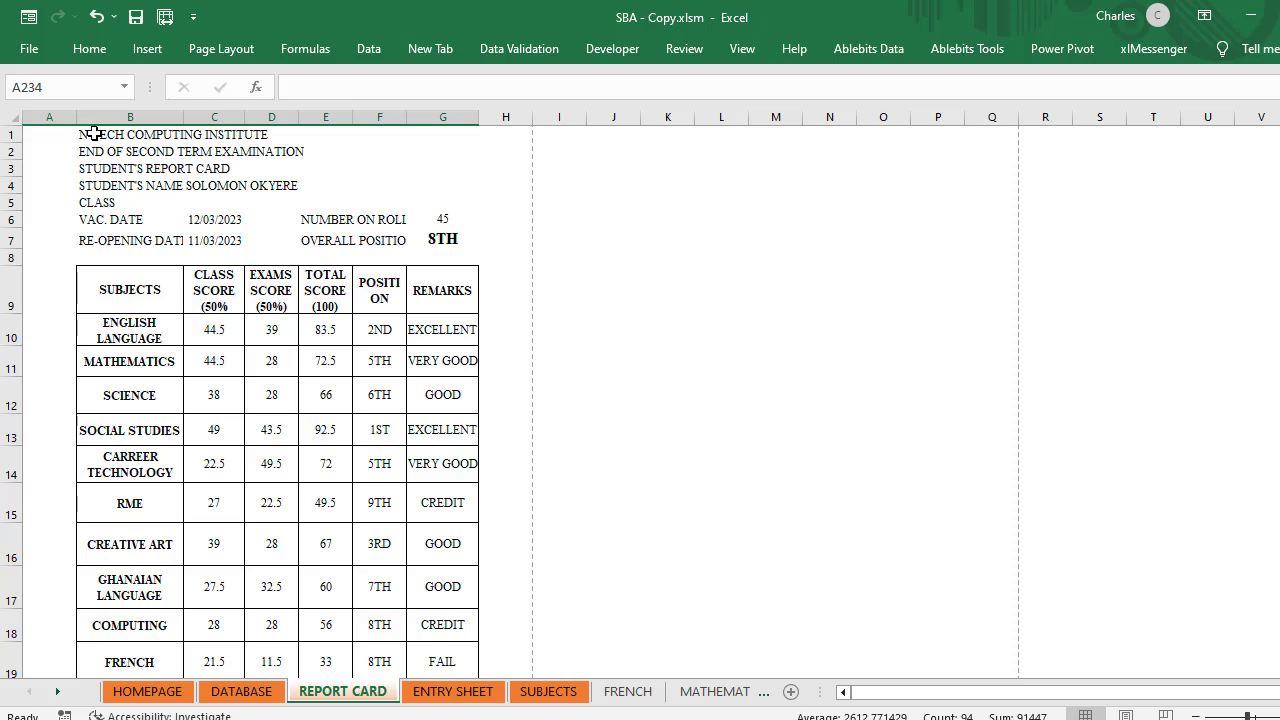
Step: Keep the ribbon permanently expanded, and merge and centre the N-TECH COMPUTING INSTITUTE heading across B1:G1
drag(86, 130, 455, 133)
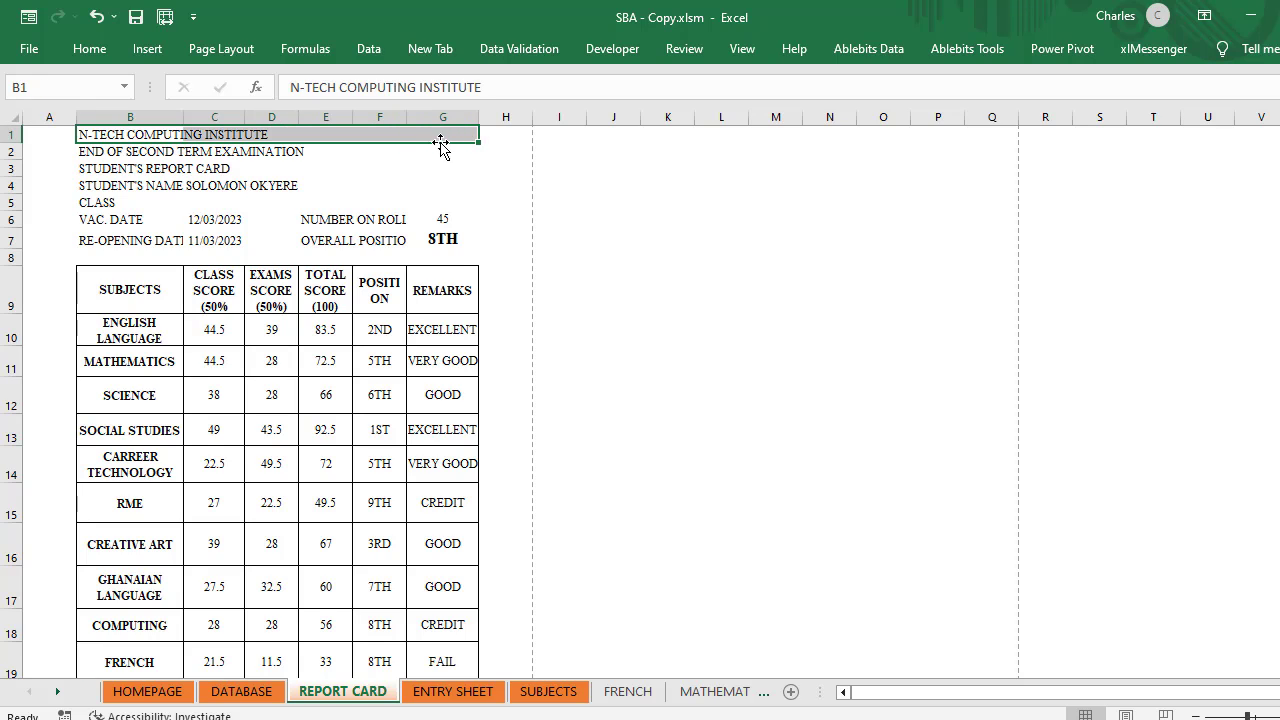
click(86, 49)
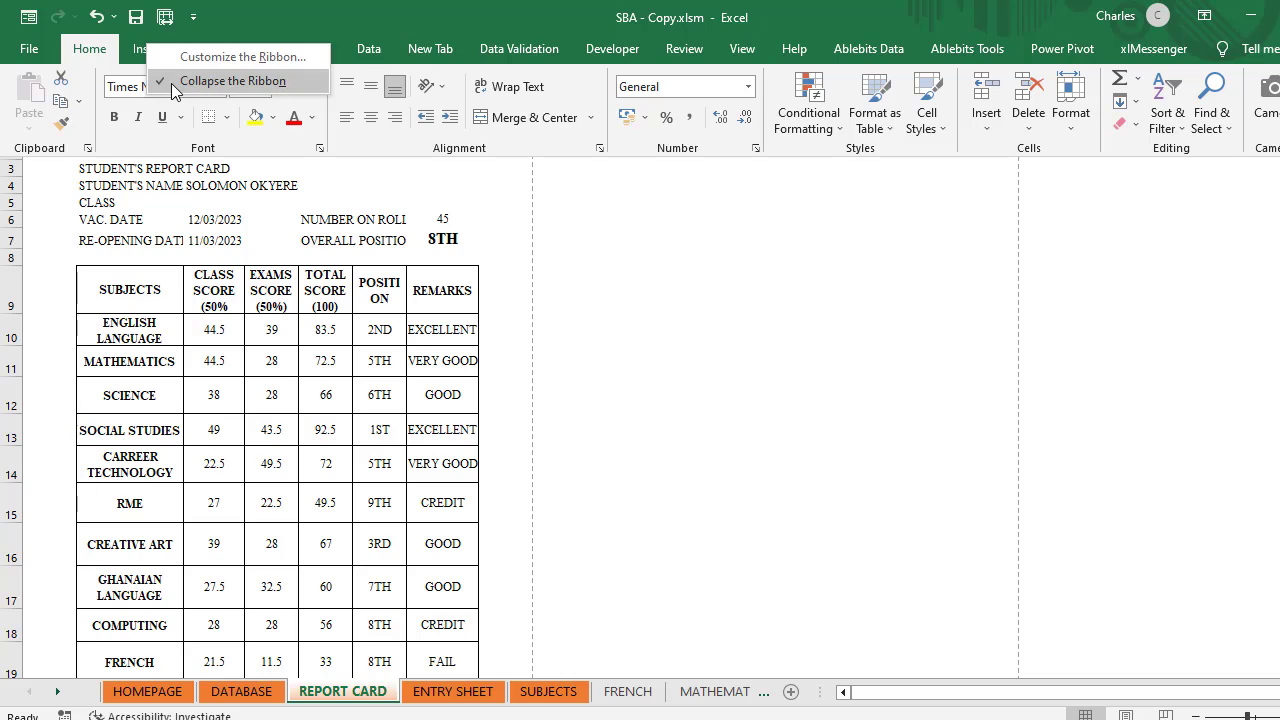
click(232, 81)
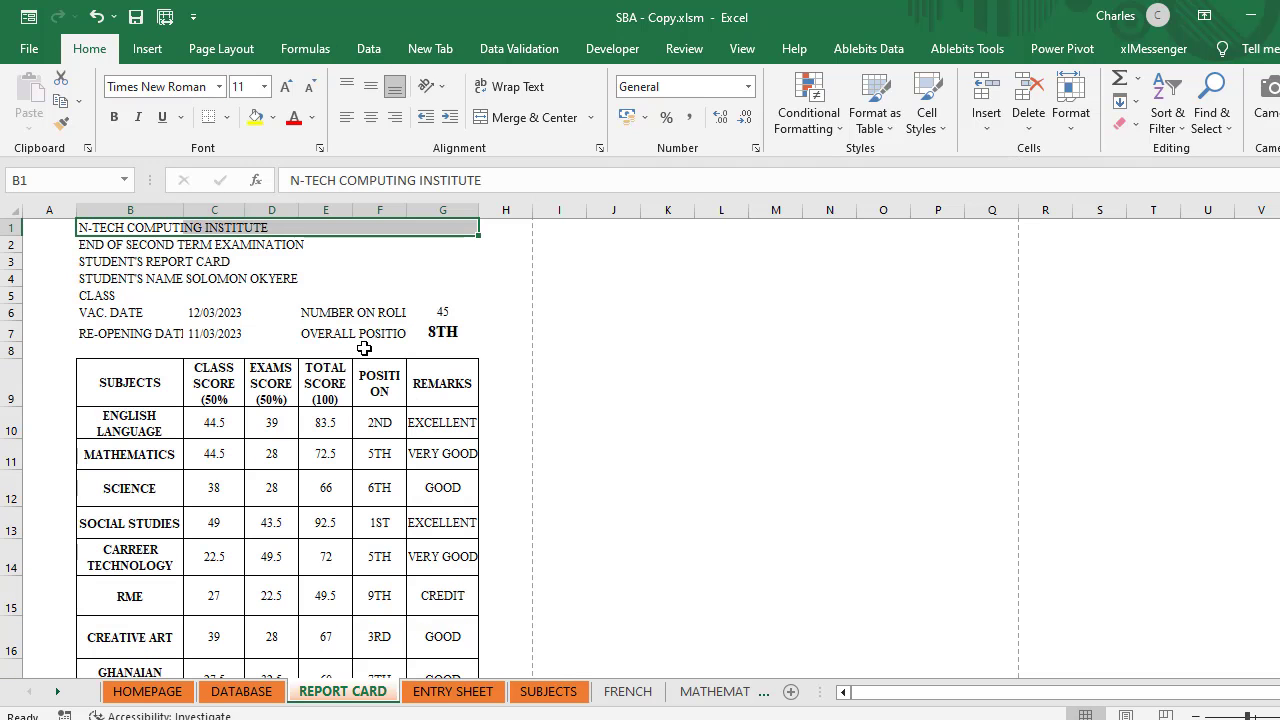
click(530, 117)
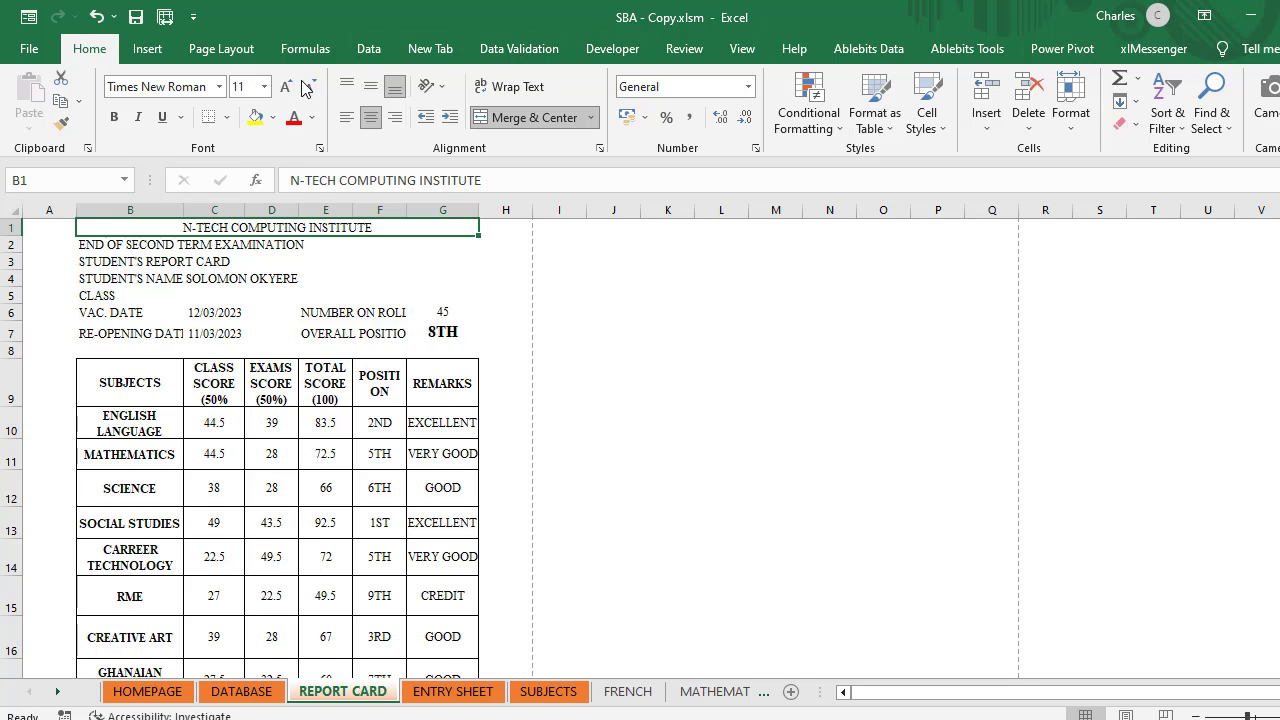
Step: Make the N-TECH COMPUTING INSTITUTE heading bold and enlarge its font to size 16
click(115, 118)
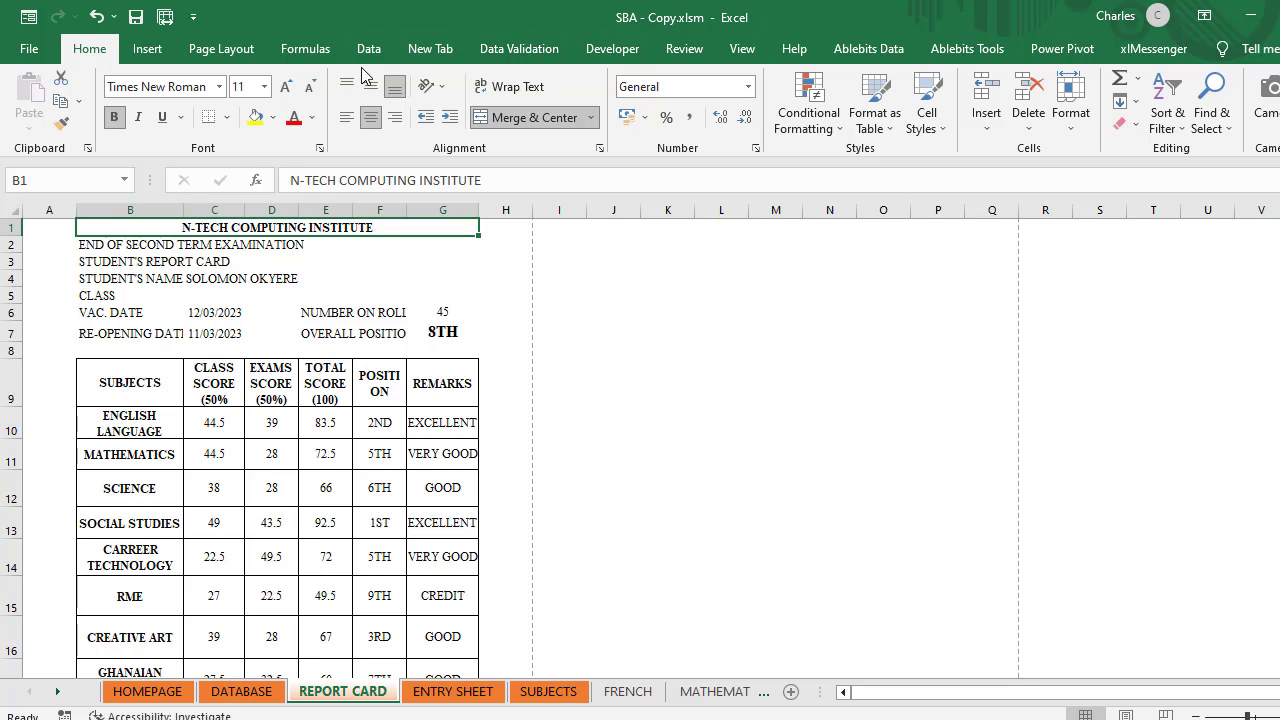
click(286, 90)
click(285, 92)
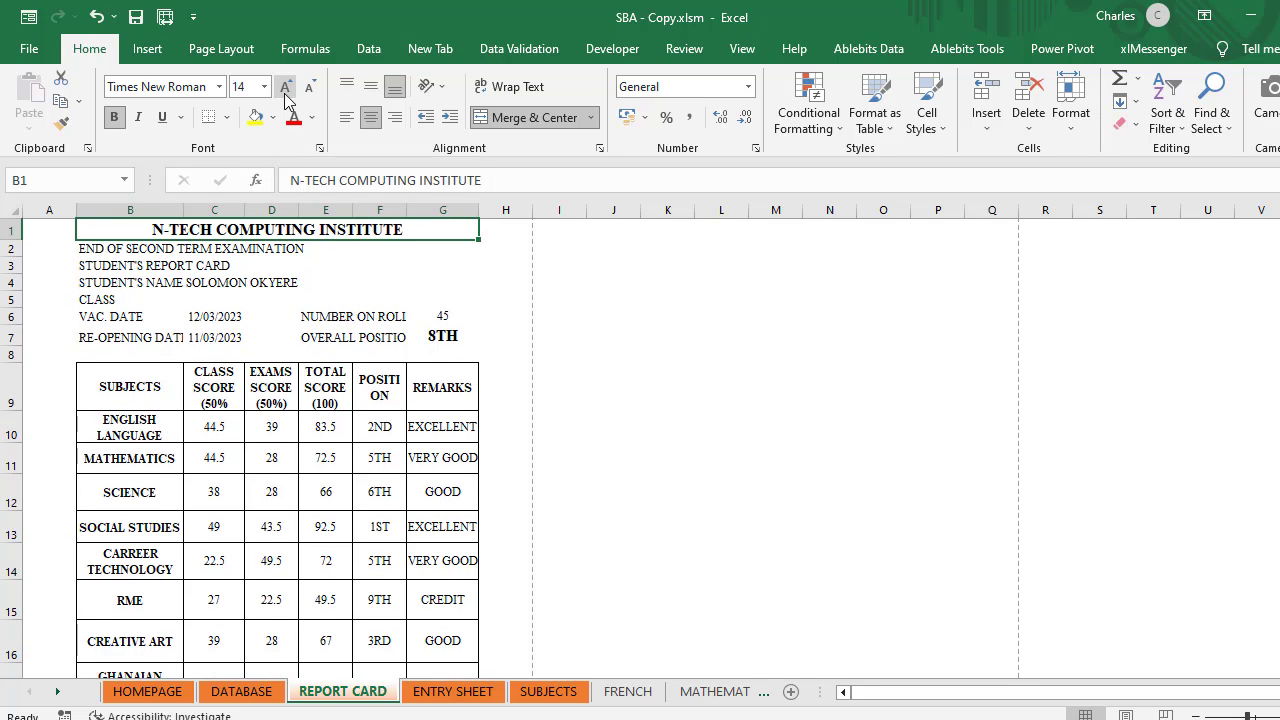
click(285, 92)
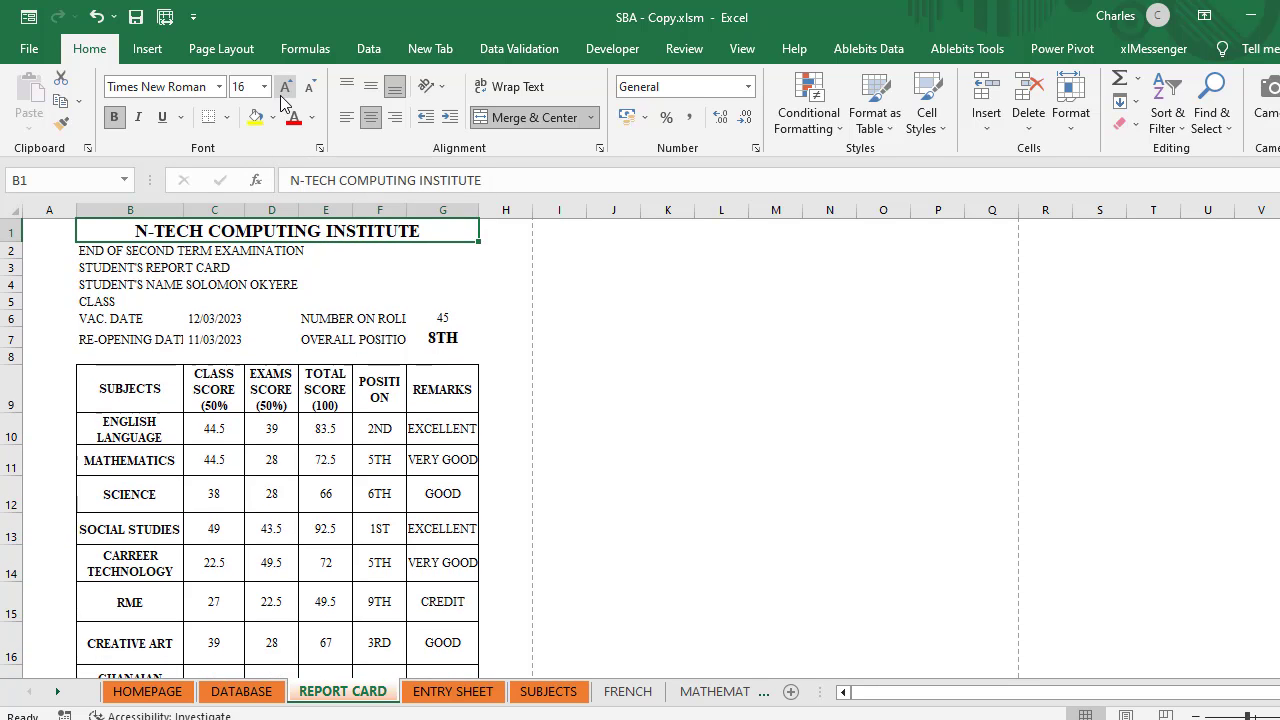
Step: Merge and centre END OF SECOND TERM EXAMINATION across B2:G2 and STUDENT'S REPORT CARD across B3:G3
click(117, 253)
drag(155, 256, 303, 251)
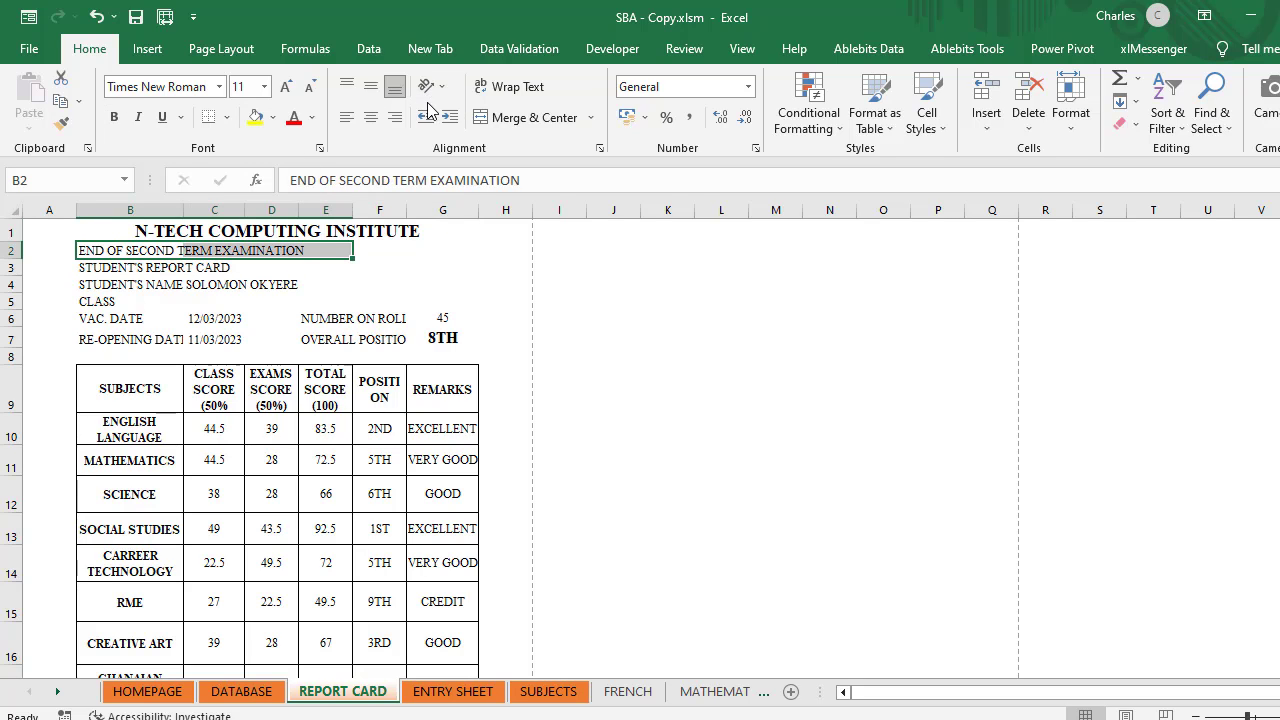
click(181, 312)
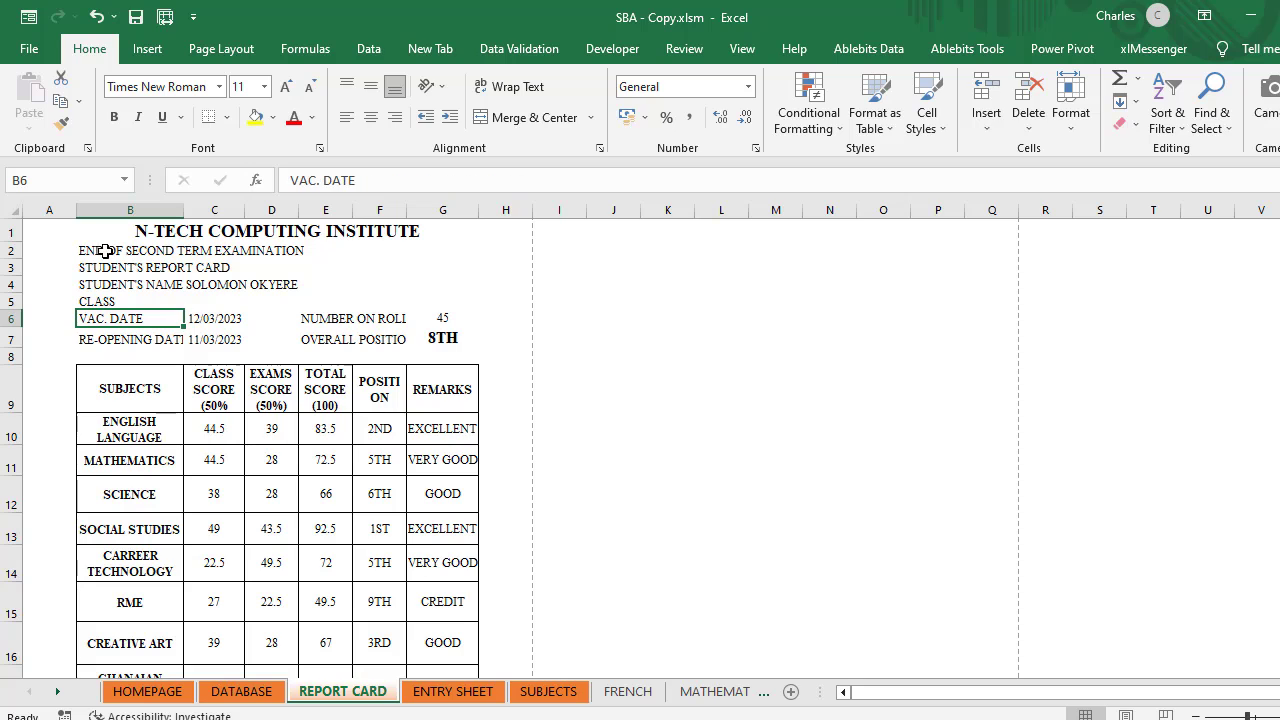
drag(97, 254, 468, 250)
click(520, 117)
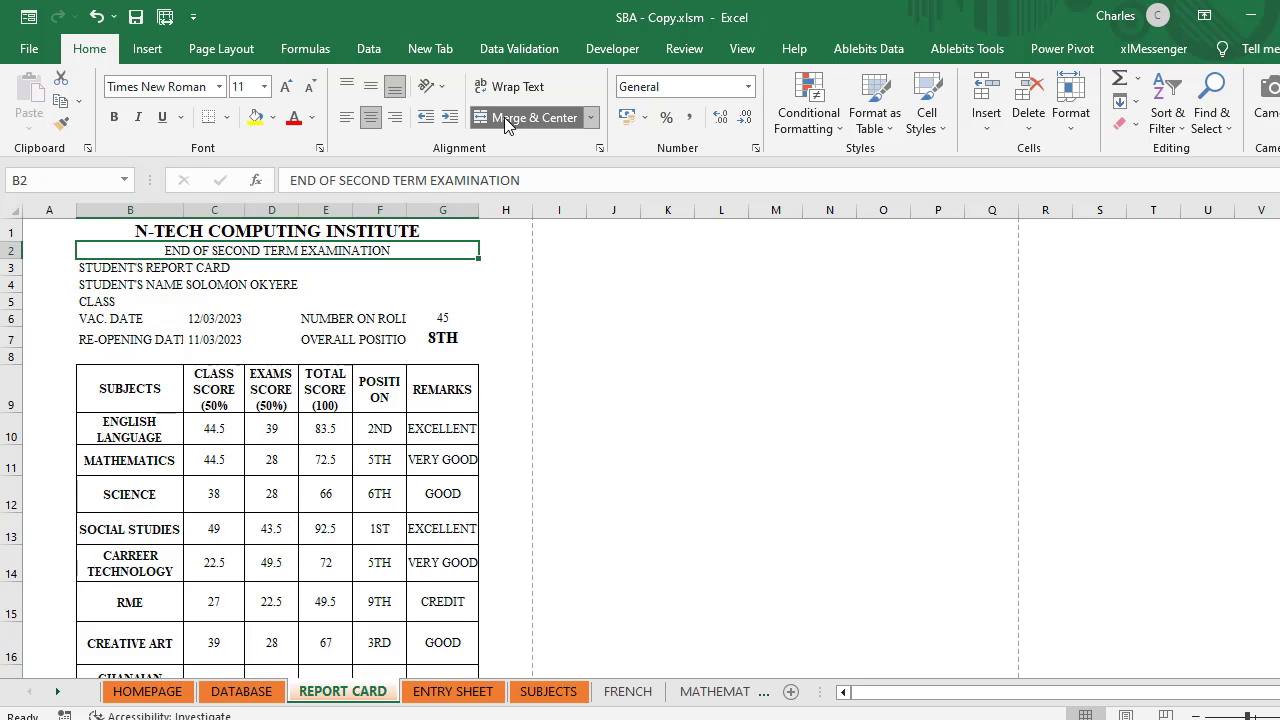
drag(82, 267, 459, 272)
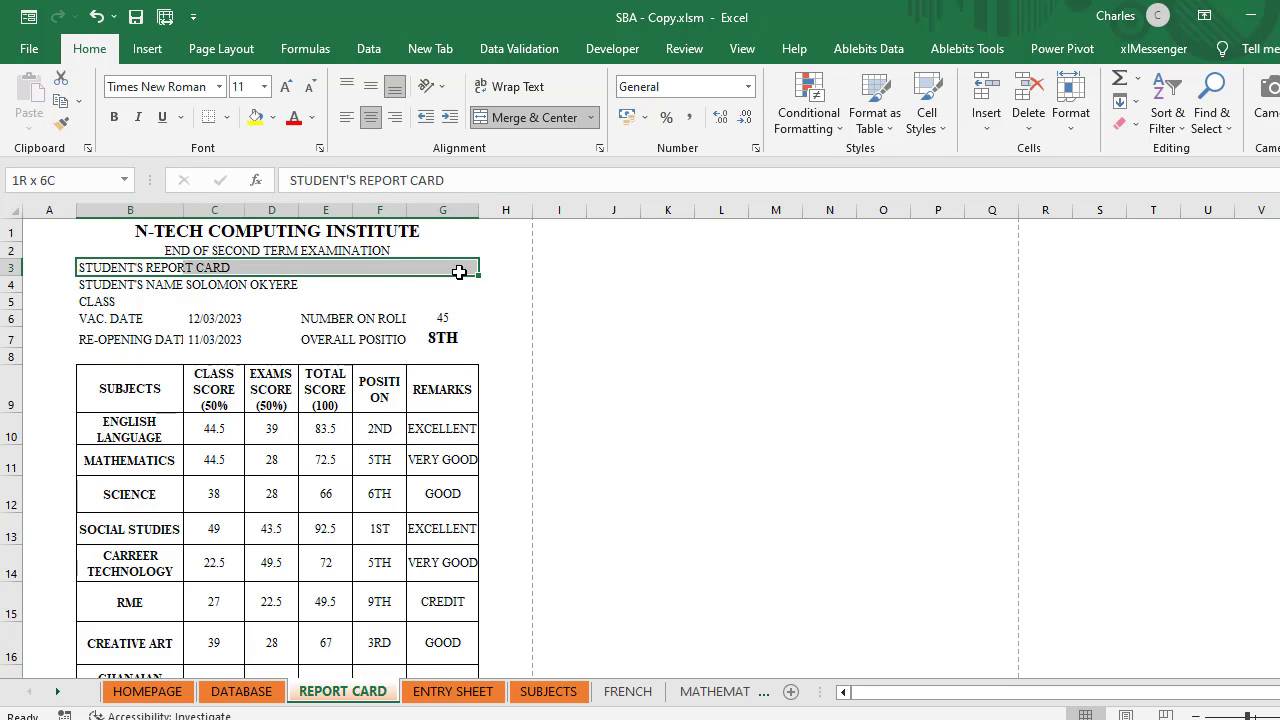
click(520, 117)
Step: Copy the N-TECH COMPUTING INSTITUTE heading's formatting onto the two headings in rows 2 and 3 with Format Painter
click(196, 230)
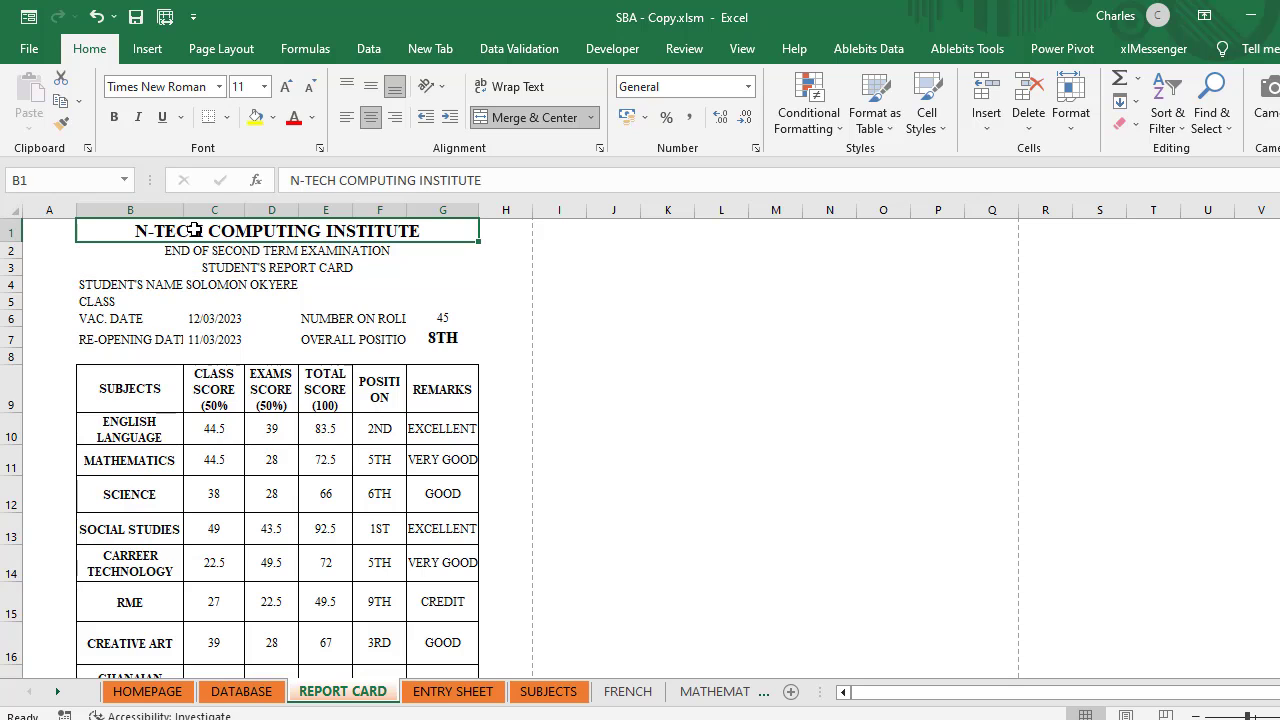
click(59, 126)
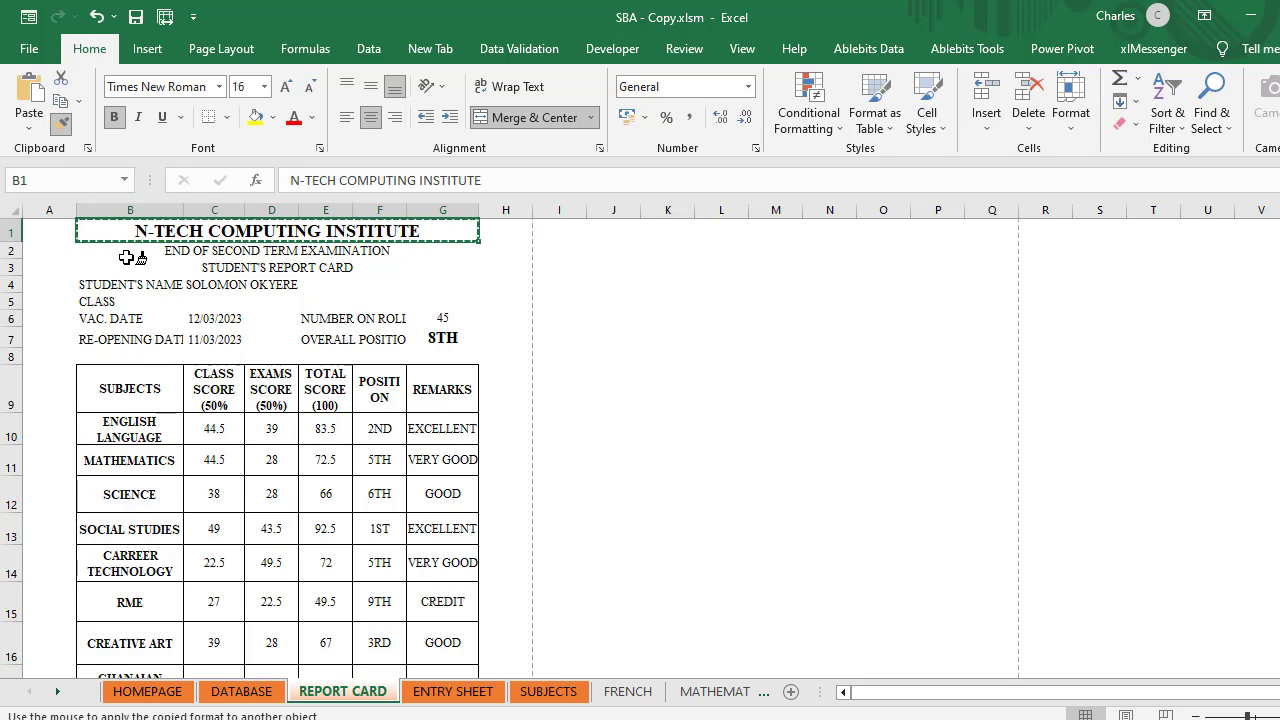
drag(180, 254, 172, 276)
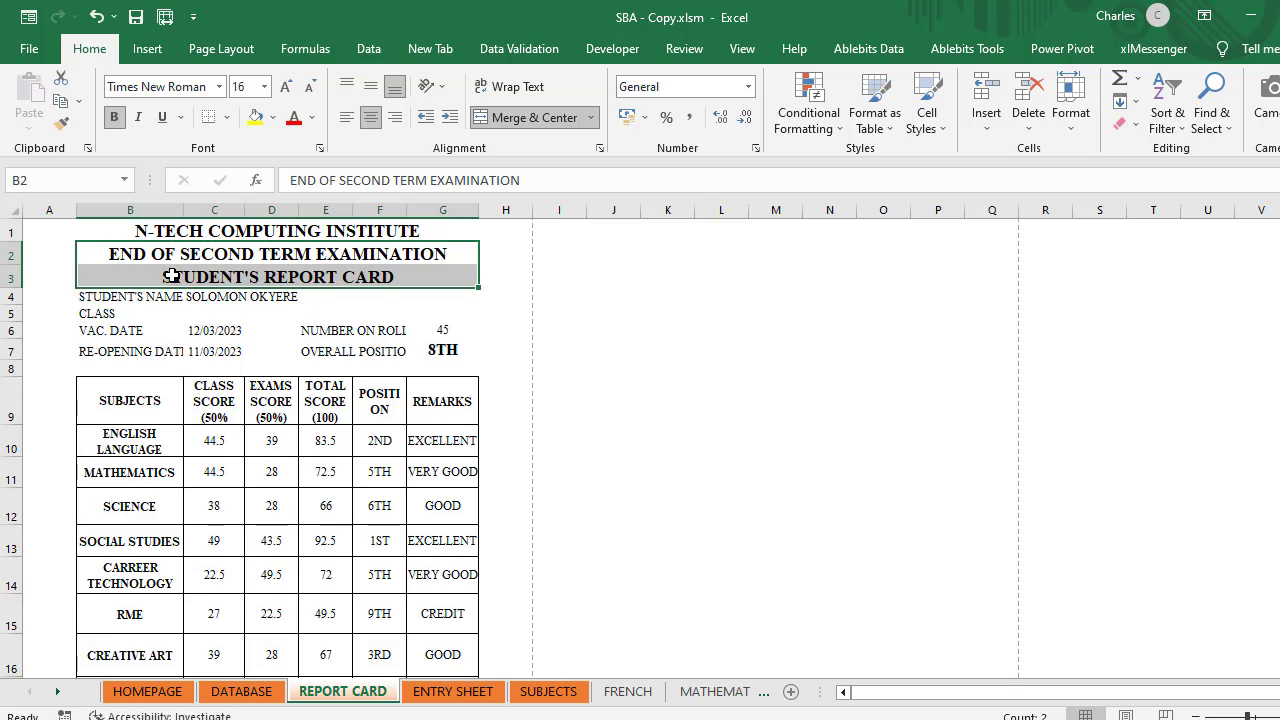
click(303, 382)
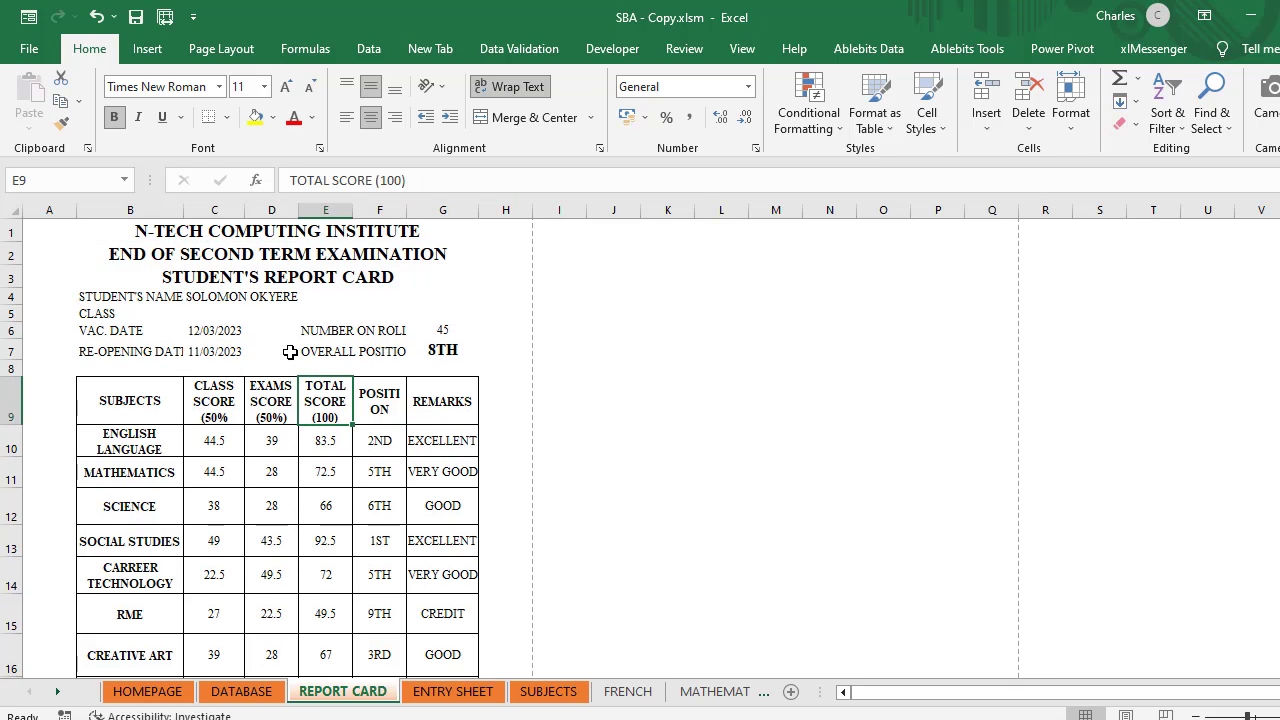
Step: Merge and centre the student's name value across C4:F4 and make it bold
click(182, 297)
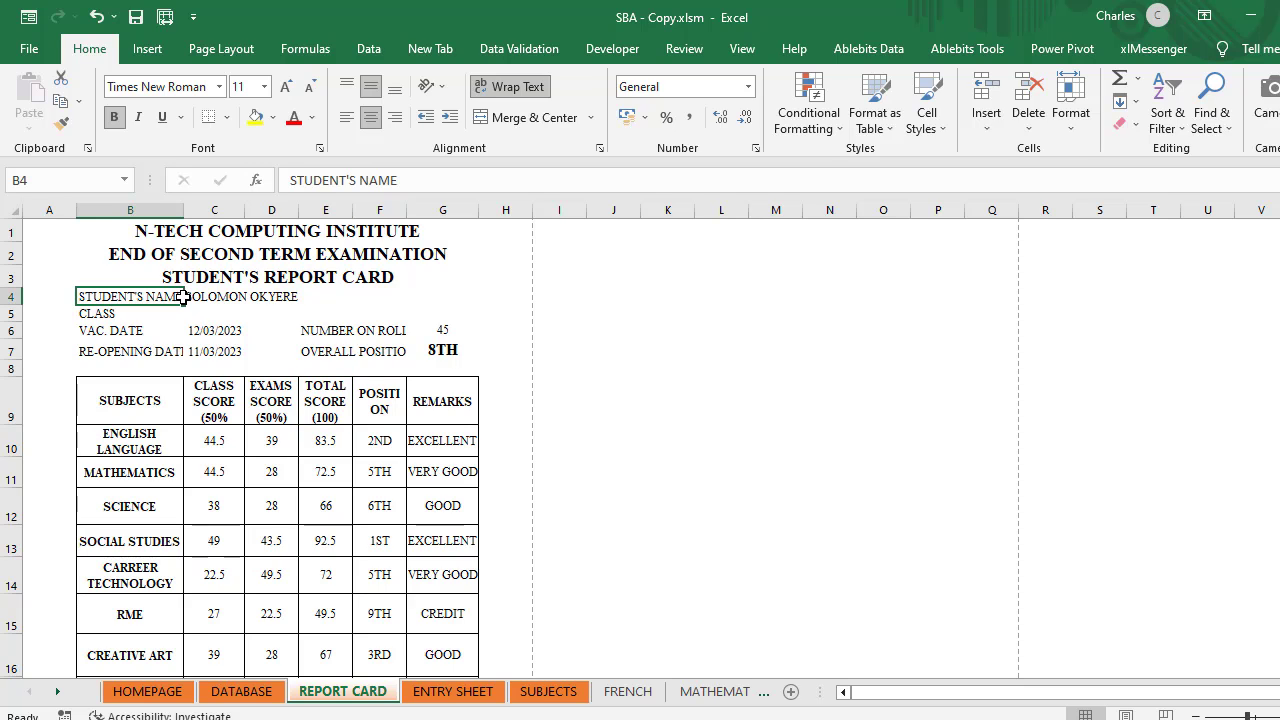
click(212, 297)
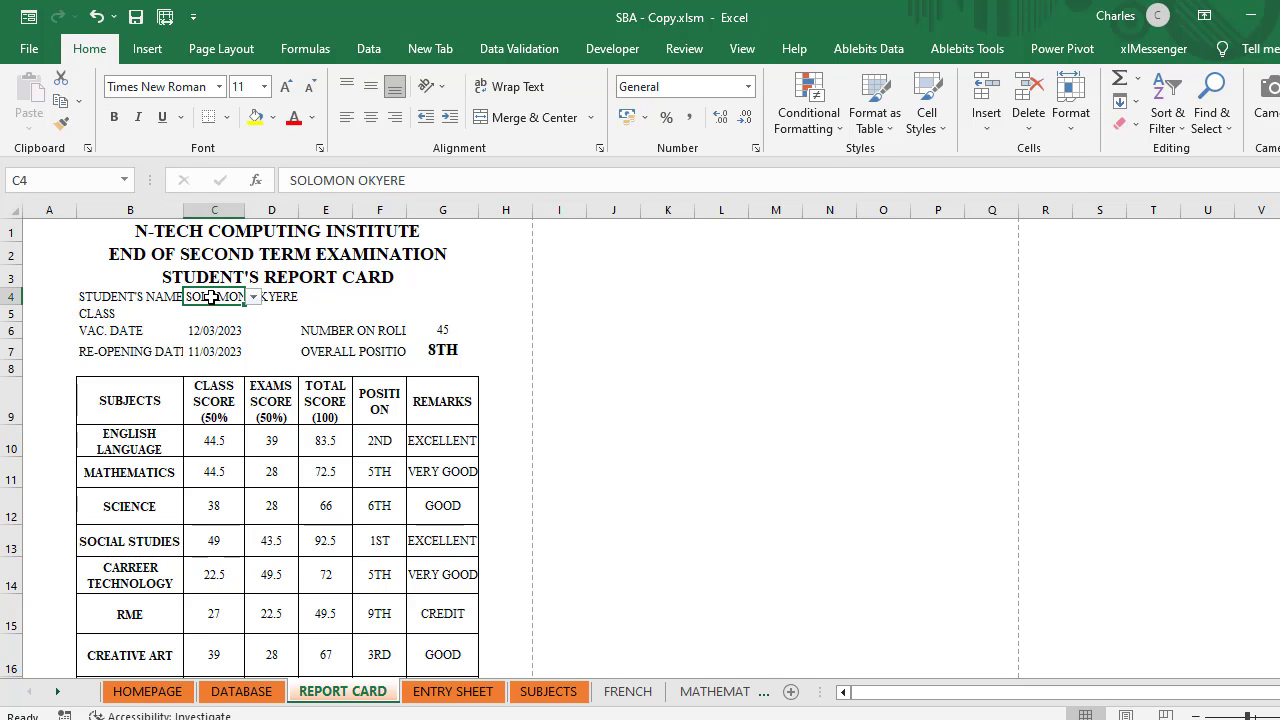
drag(212, 297, 399, 292)
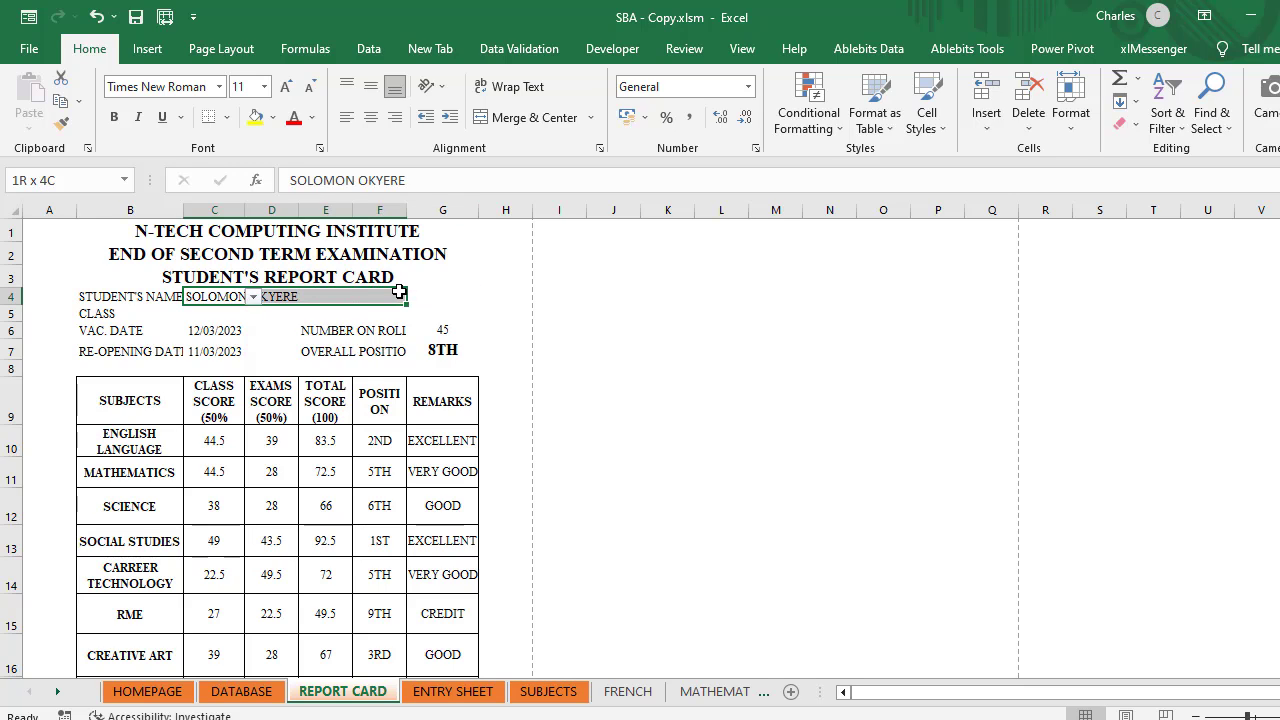
click(519, 118)
click(453, 270)
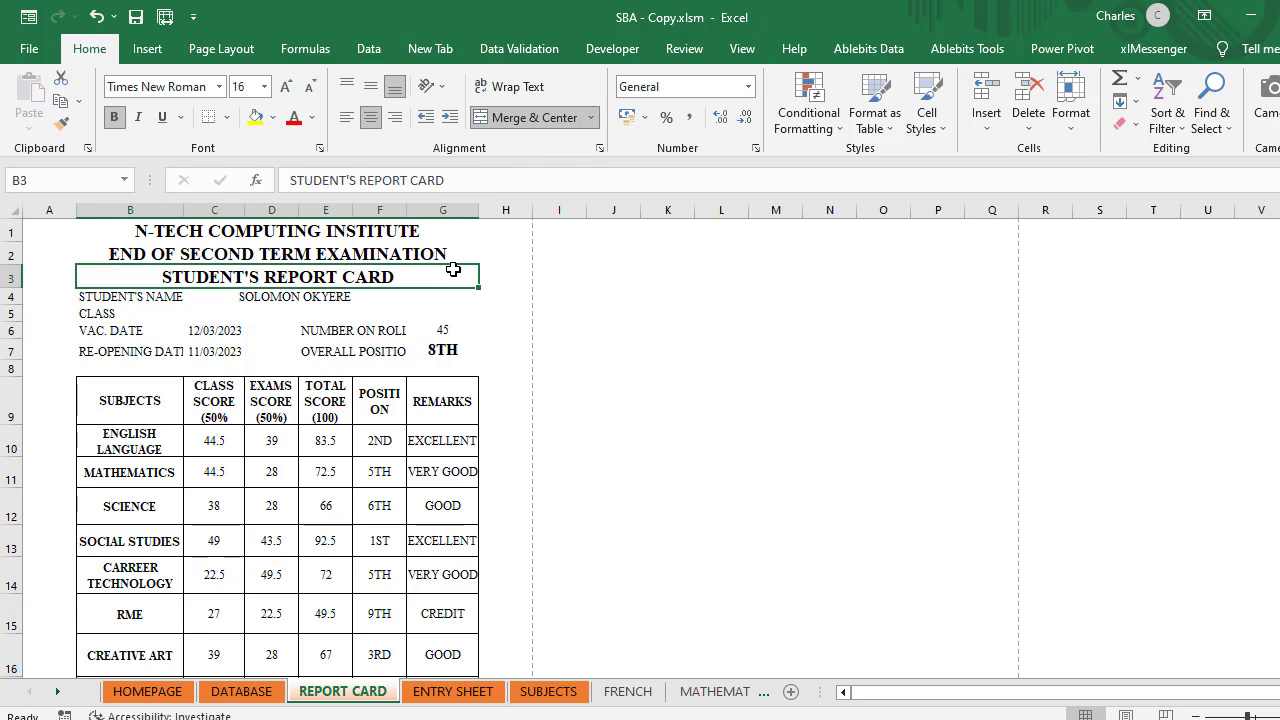
click(333, 299)
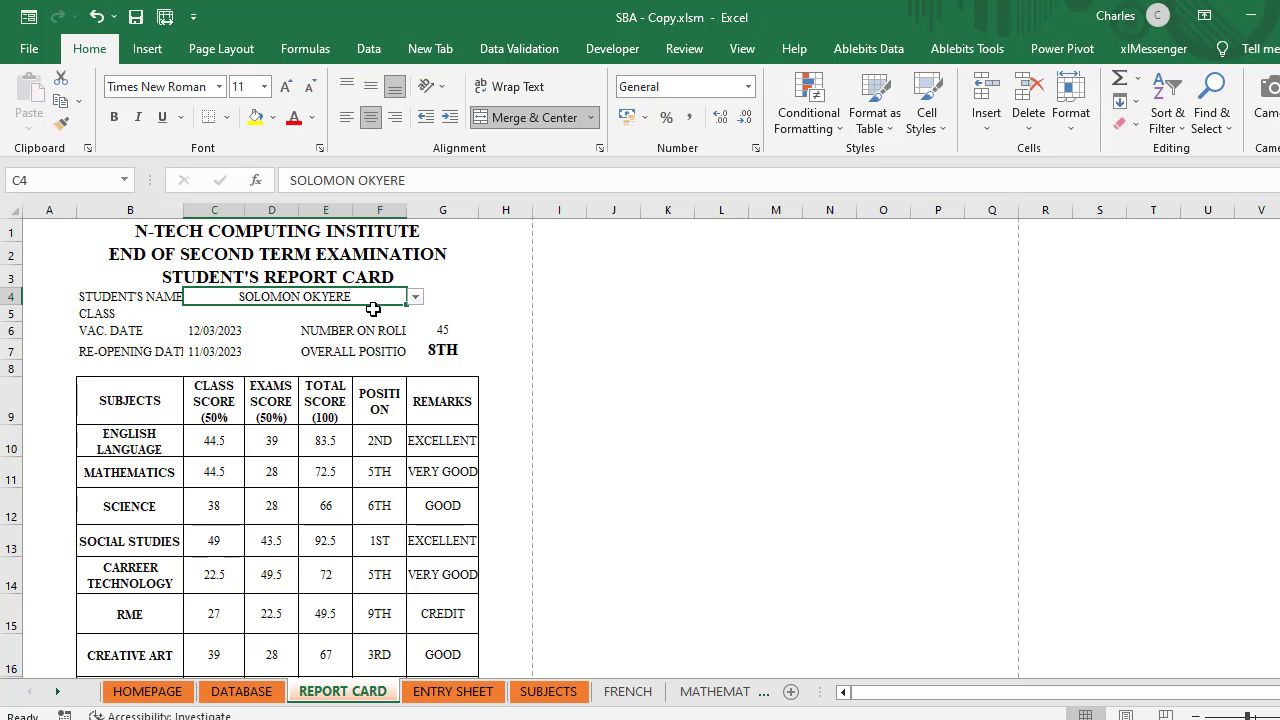
click(114, 117)
click(467, 447)
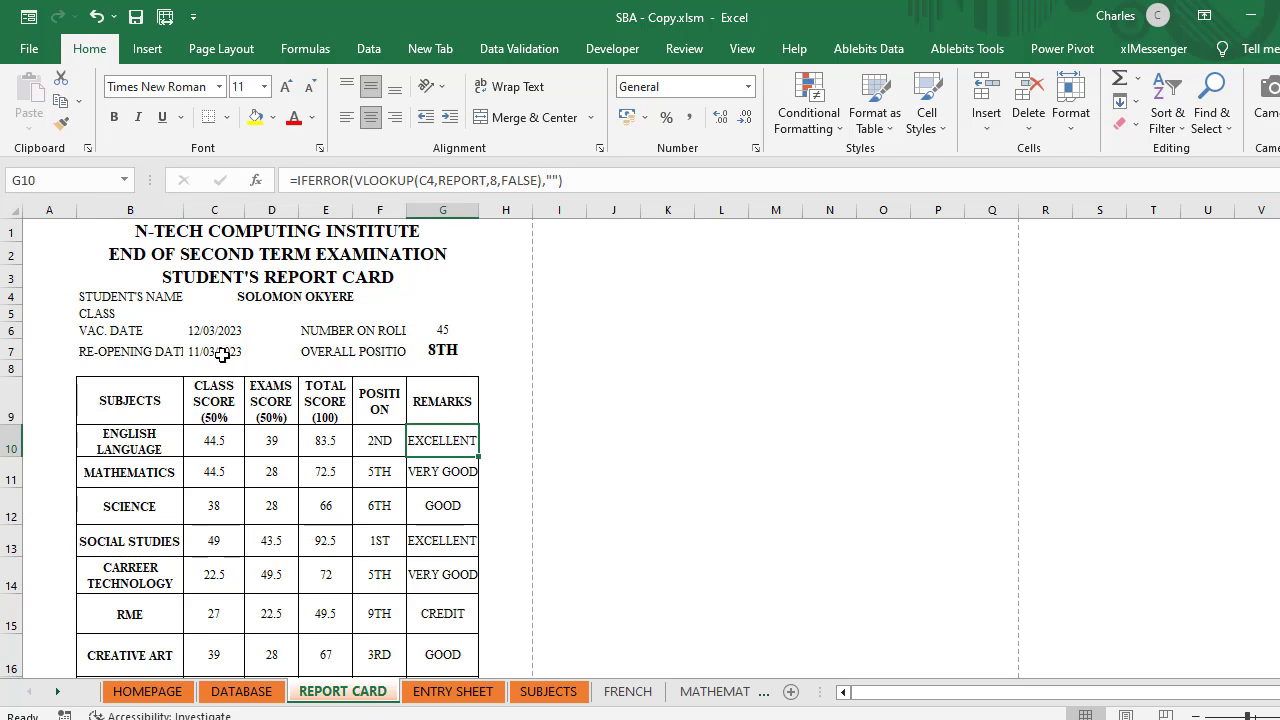
Step: Merge and centre the HEADTEACHER'S SIGN/STAMP label across B29:G29 at the end of the original card
click(118, 334)
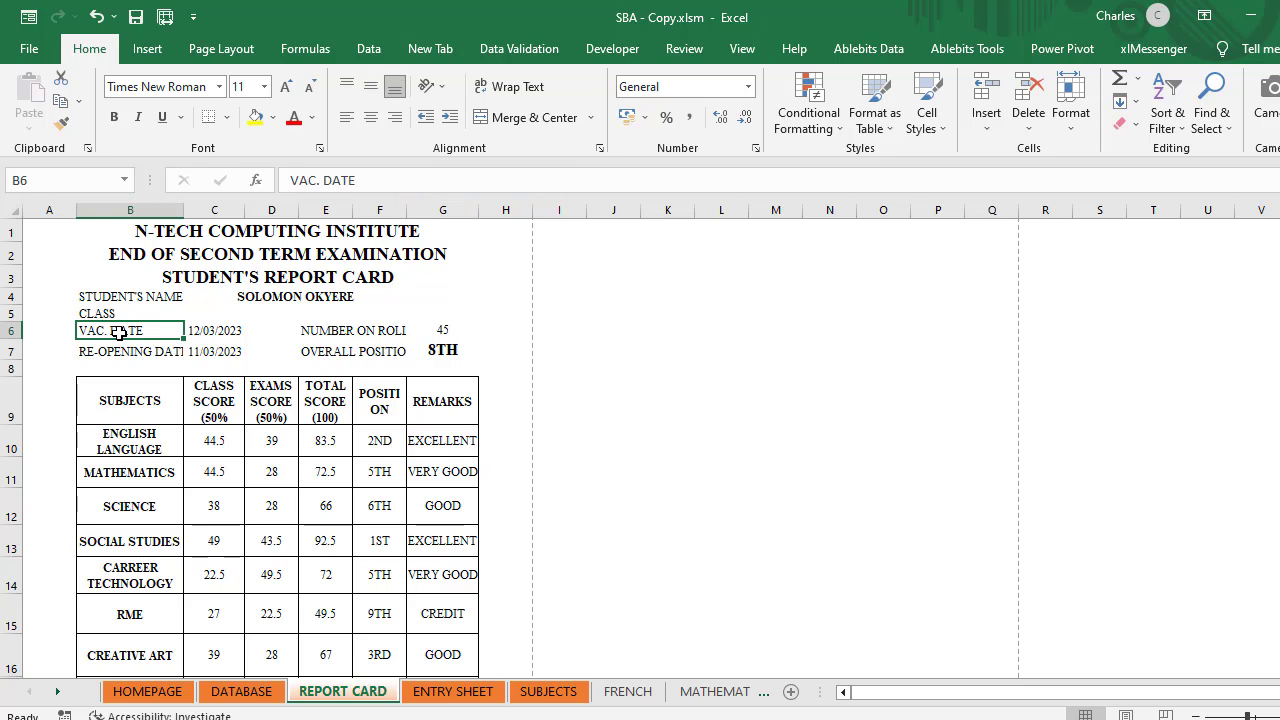
scroll(354, 374, down, 6)
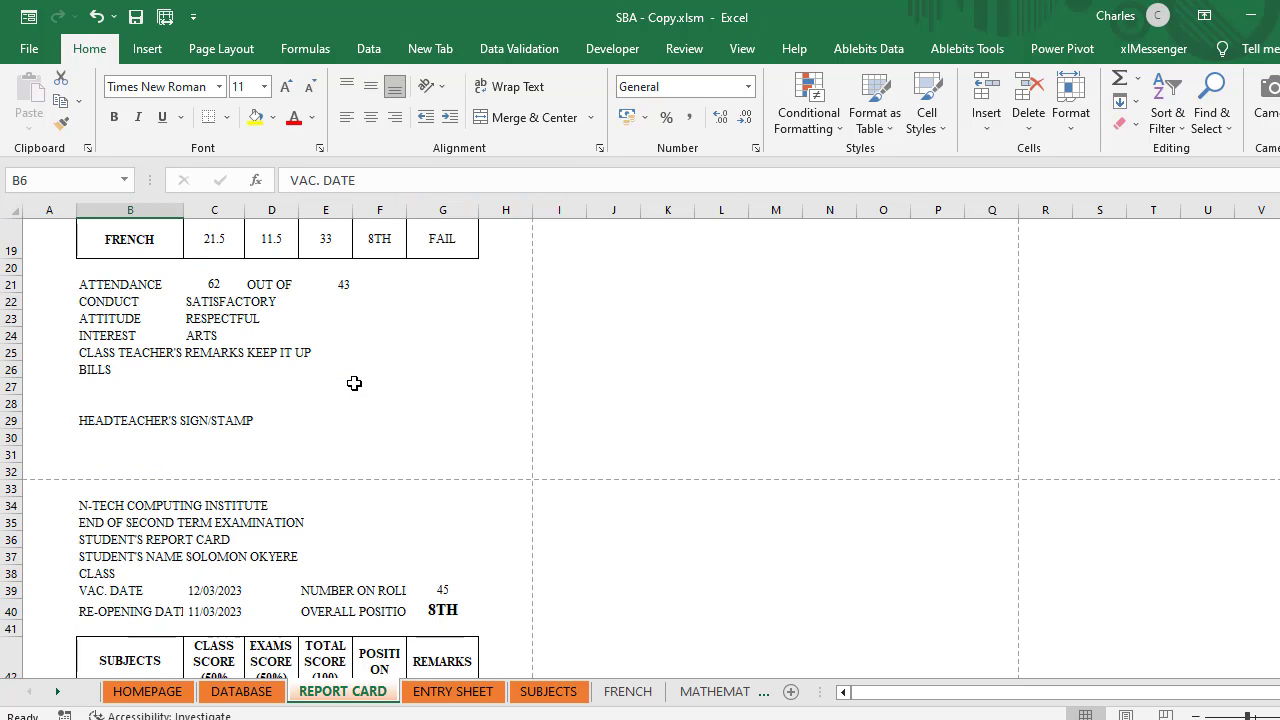
drag(82, 421, 423, 423)
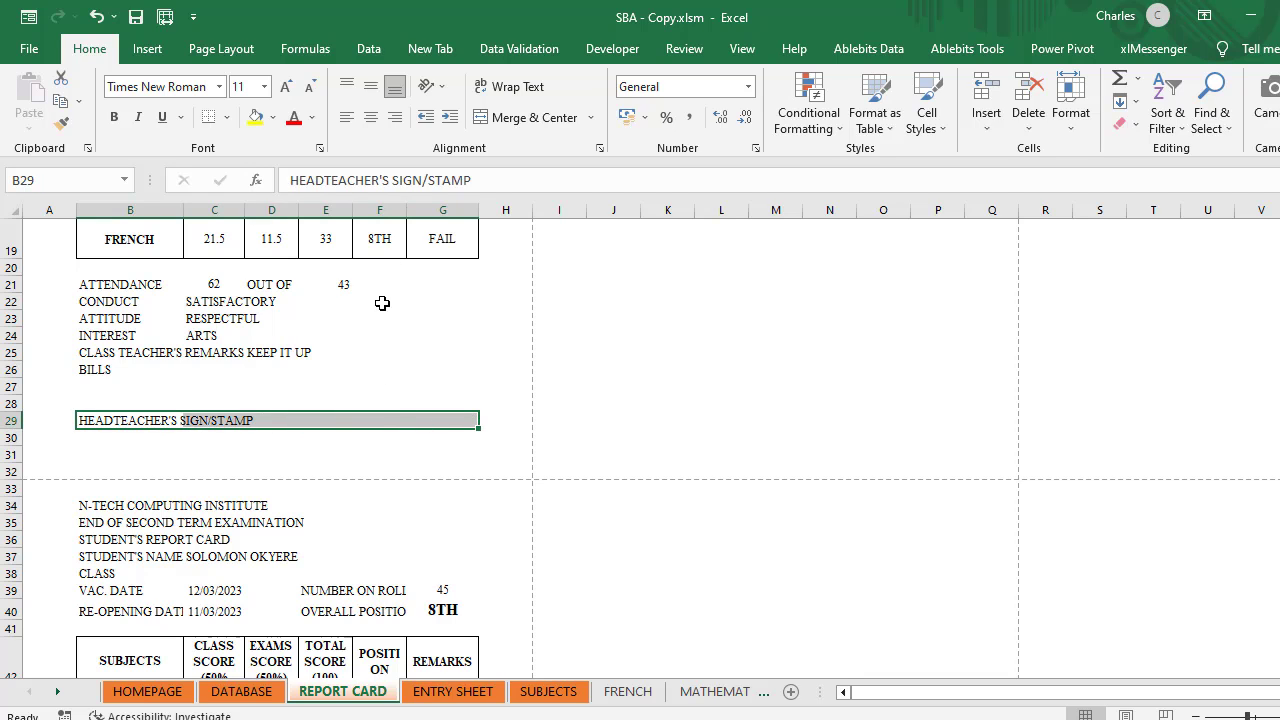
click(512, 119)
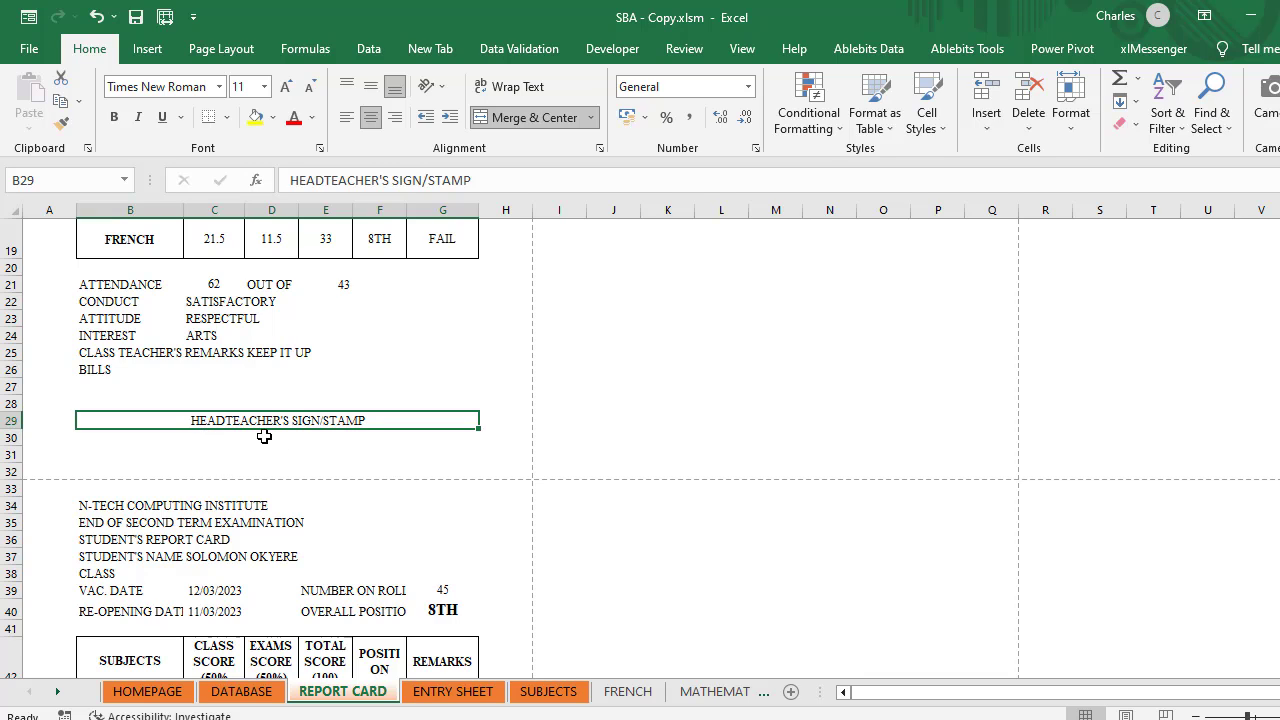
click(283, 400)
click(240, 418)
click(227, 117)
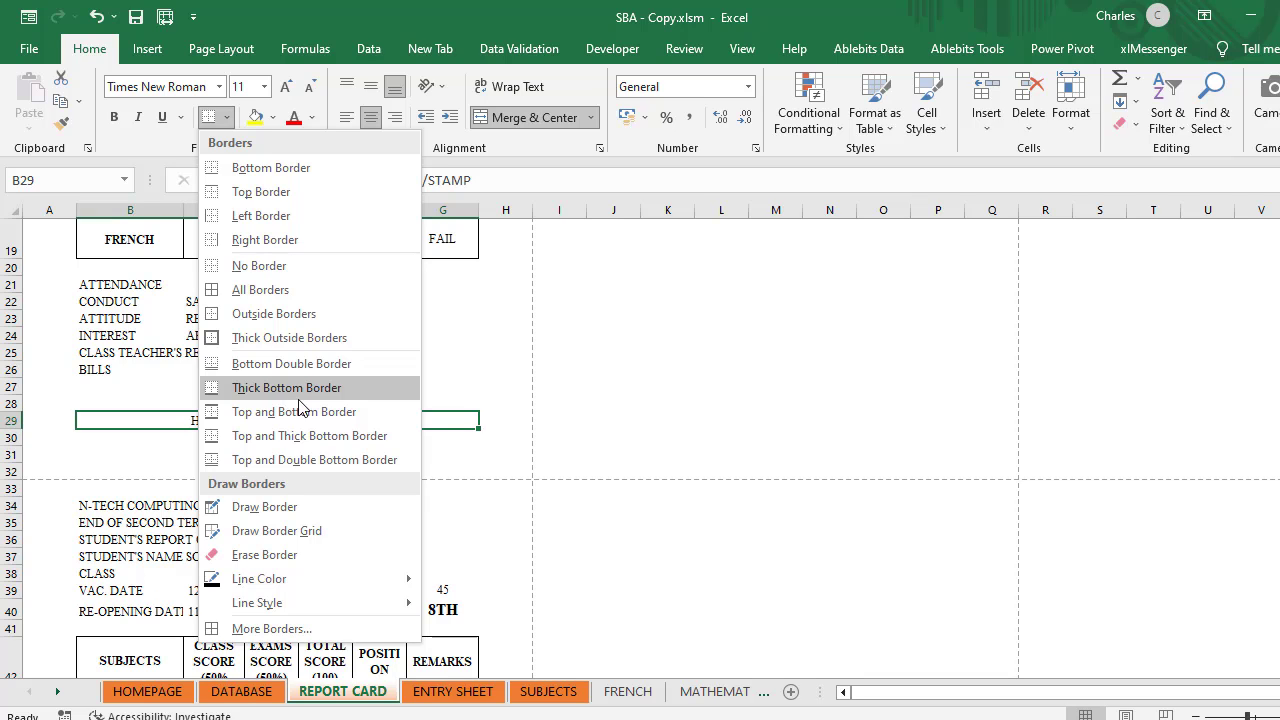
click(474, 343)
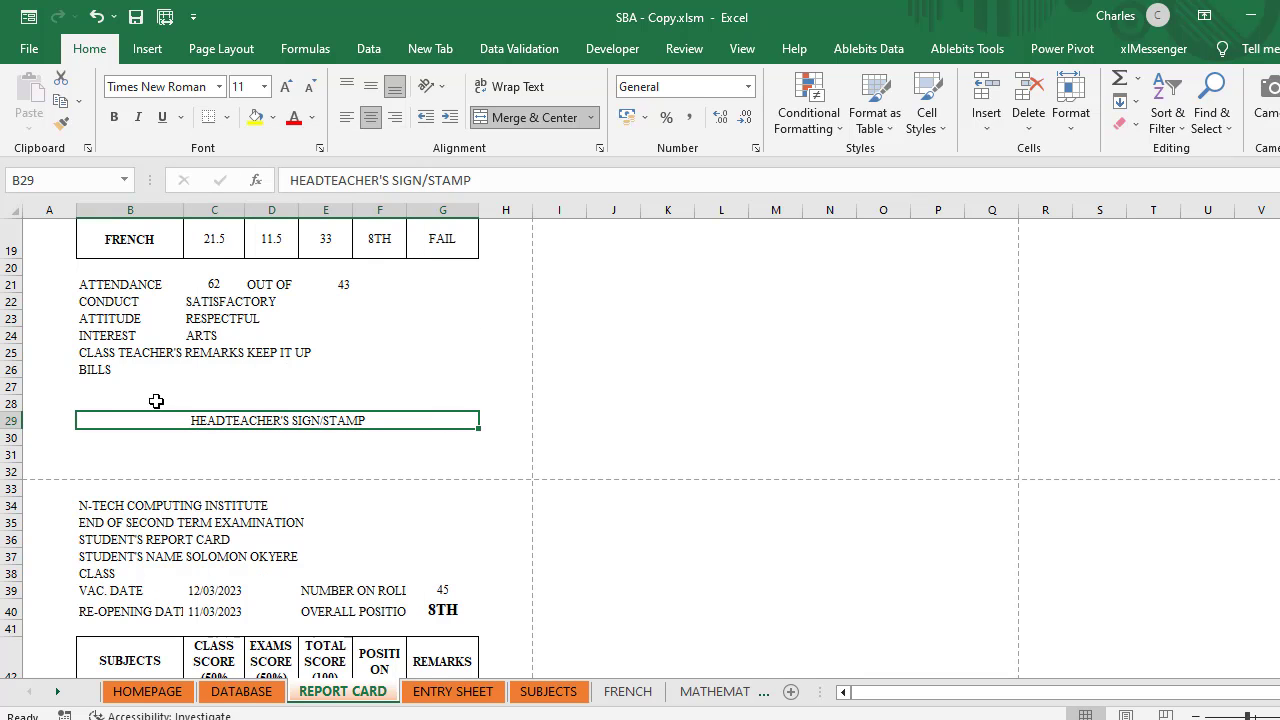
Step: Merge B28:G28 above the HEADTEACHER'S SIGN/STAMP label and give it a bottom border as the signature line
drag(125, 397, 422, 402)
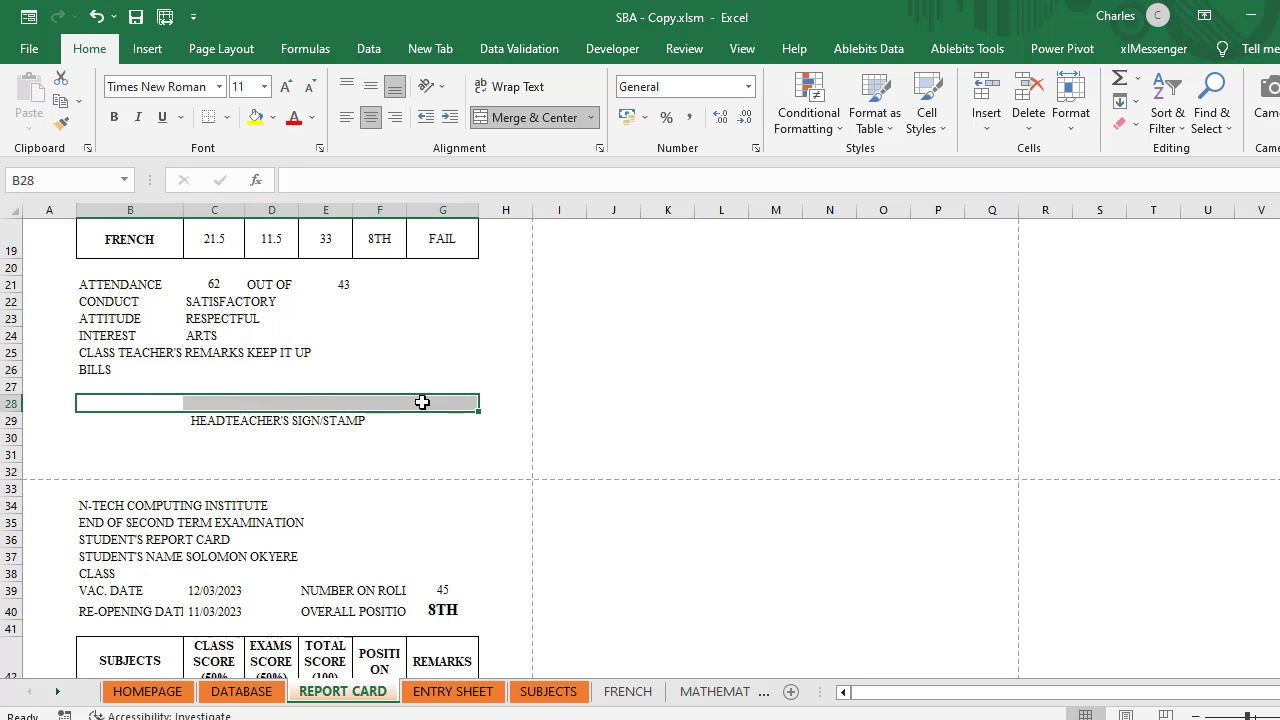
click(512, 117)
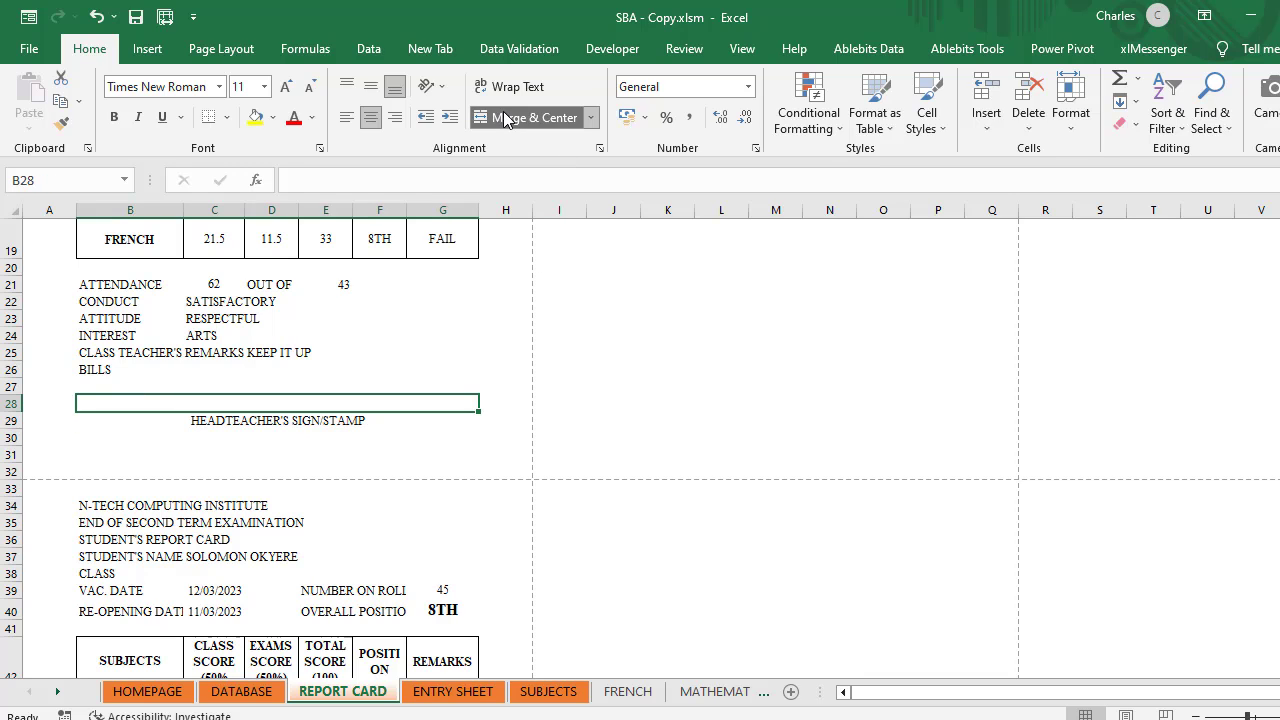
click(226, 117)
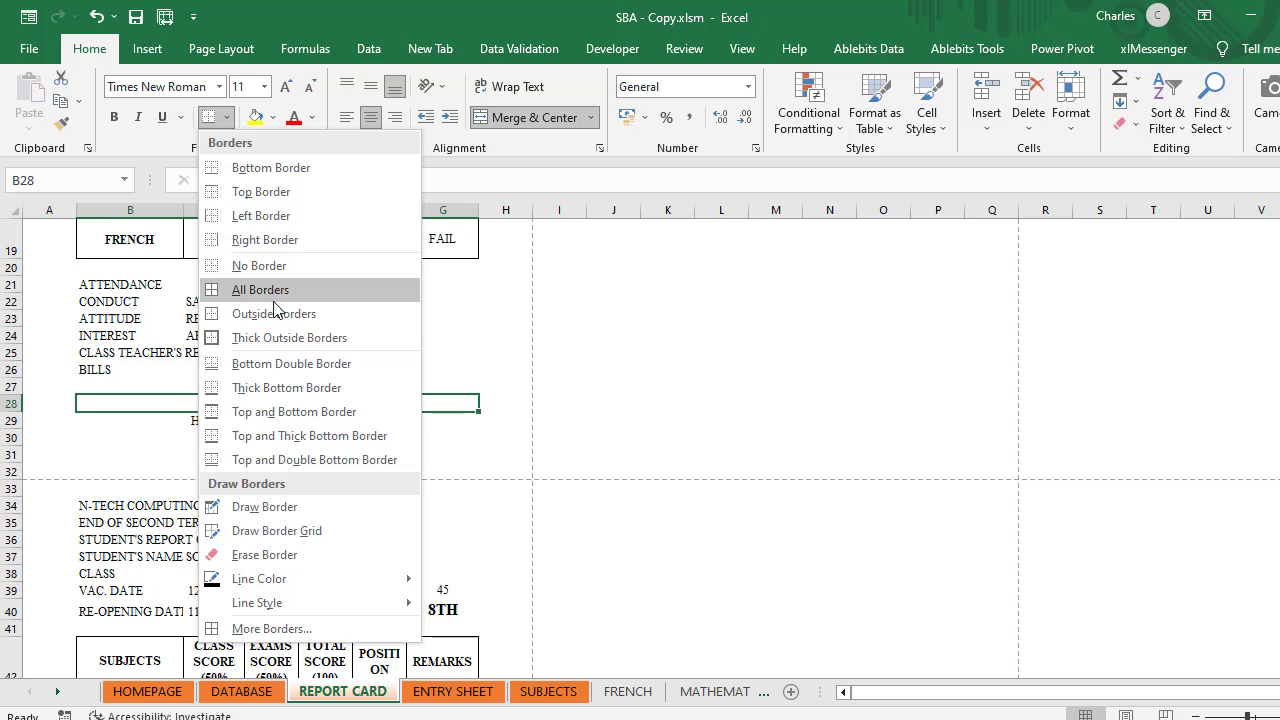
click(271, 168)
click(330, 336)
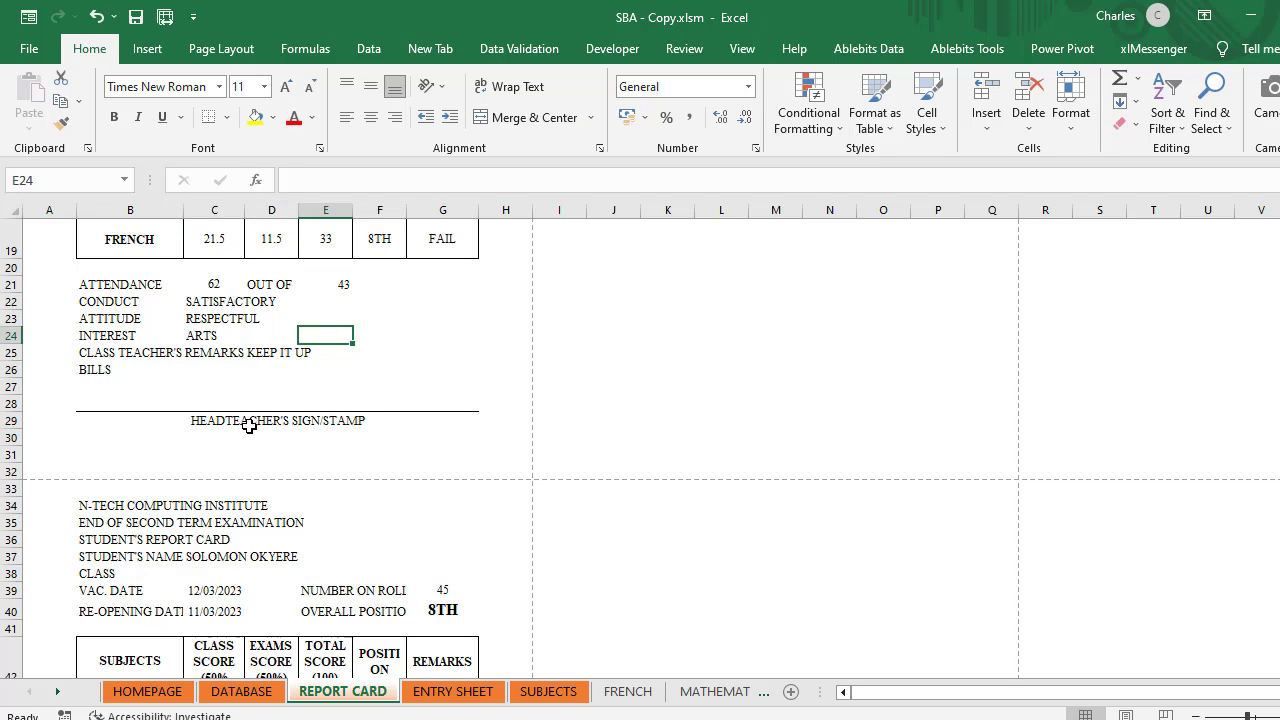
Step: Copy the formatting of the whole original card, B1:G29, onto the second report card at B34:G62 with Format Painter
scroll(338, 373, up, 5)
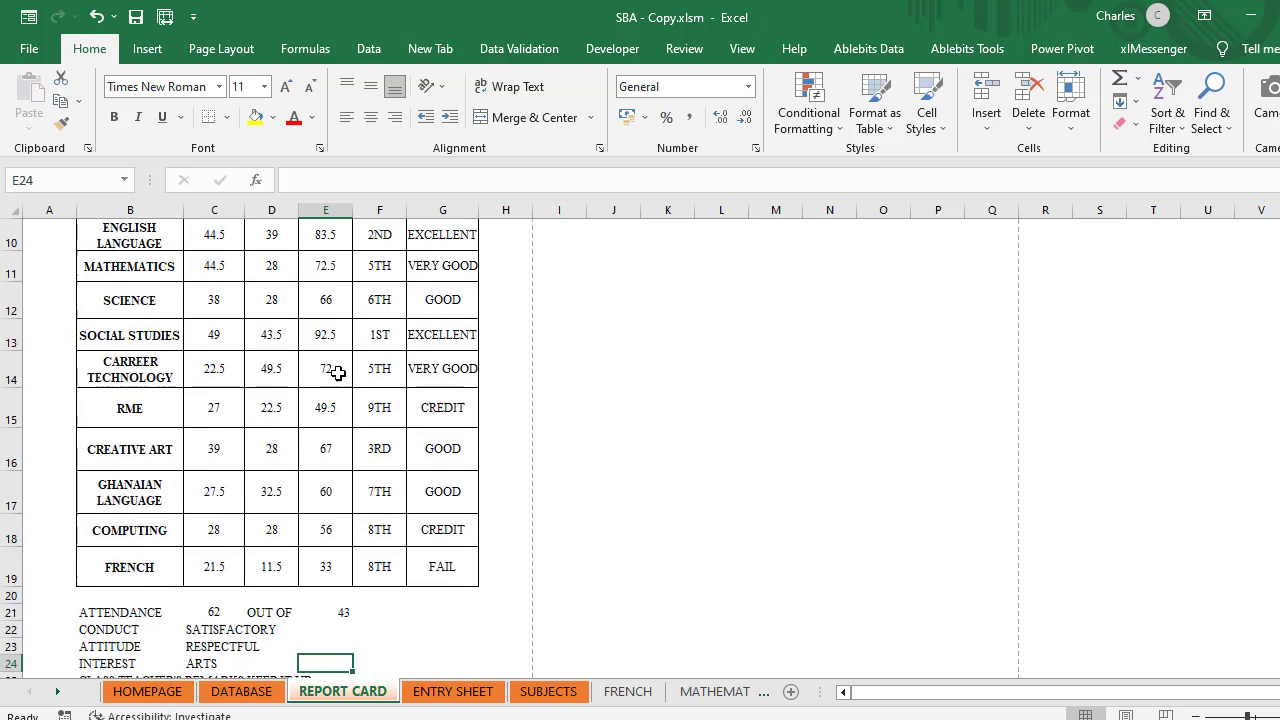
scroll(338, 373, up, 1)
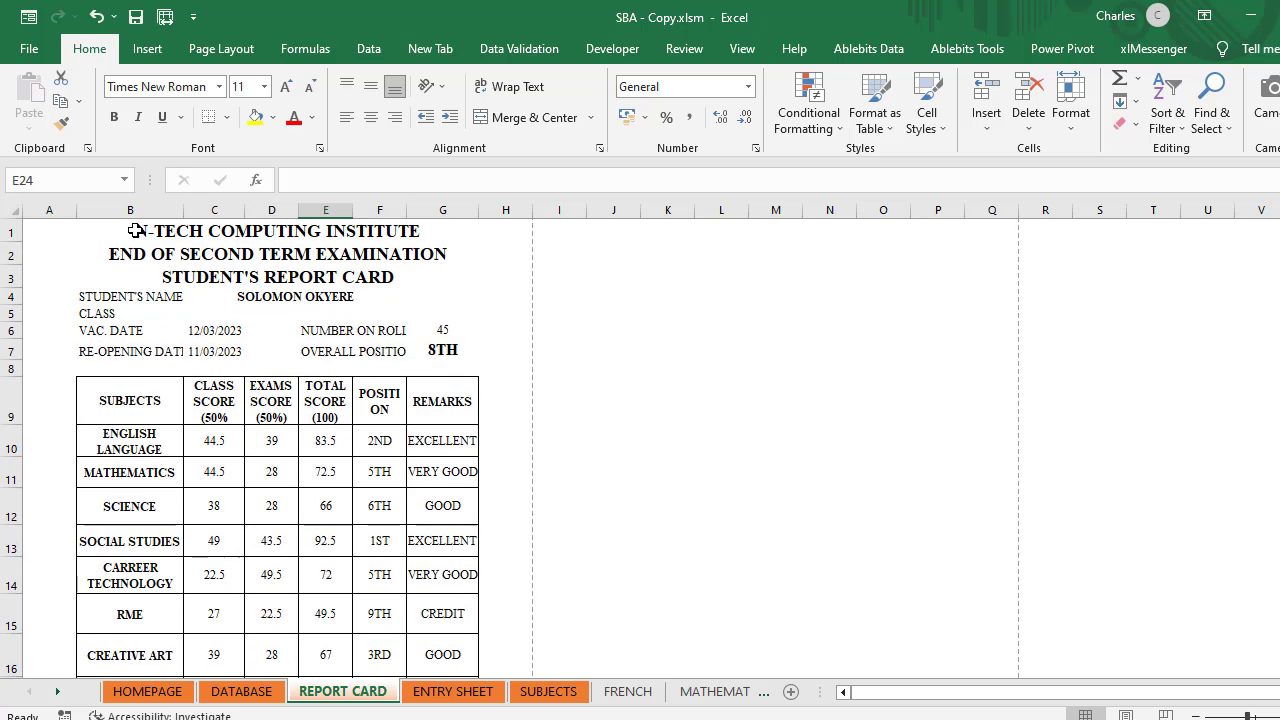
drag(135, 231, 299, 616)
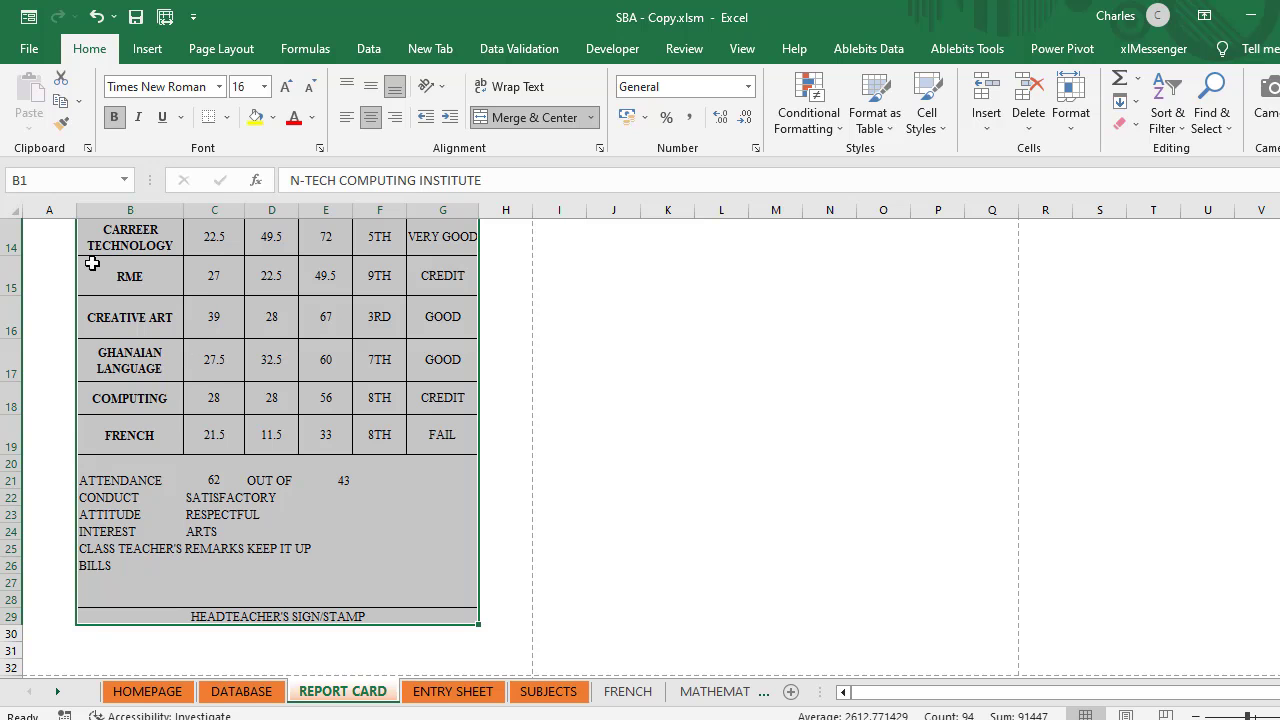
click(59, 123)
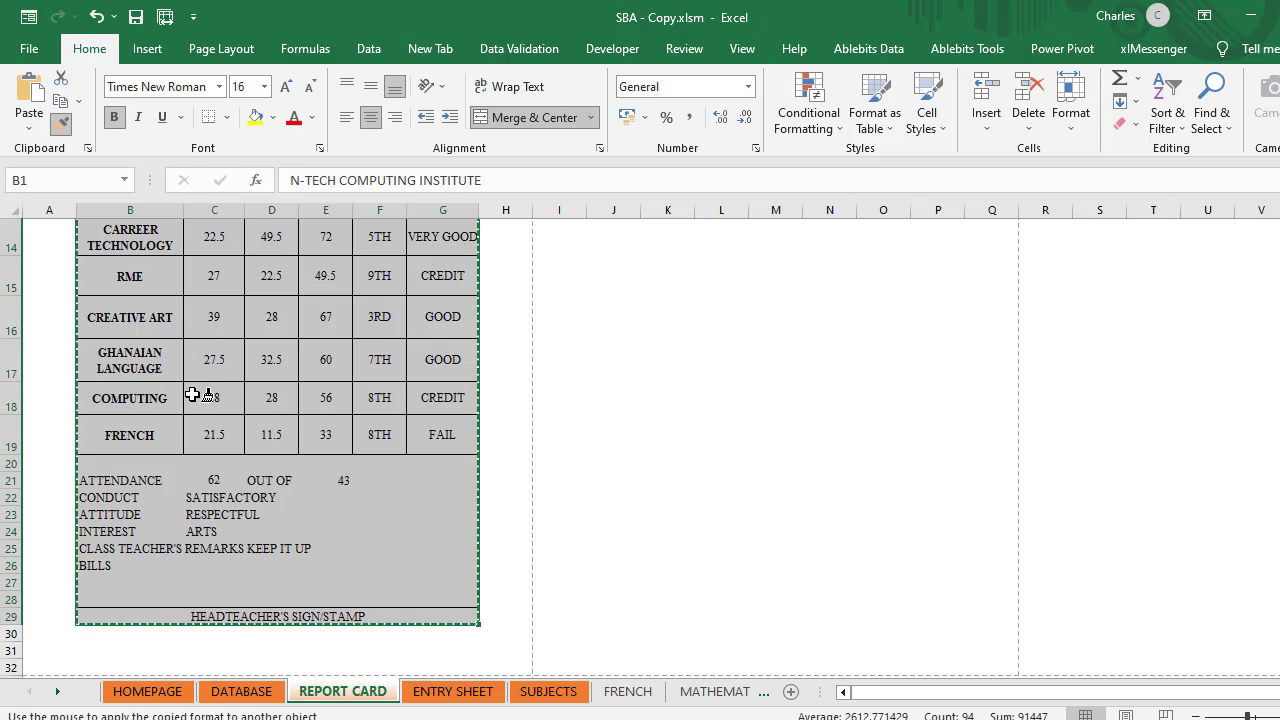
scroll(192, 403, down, 5)
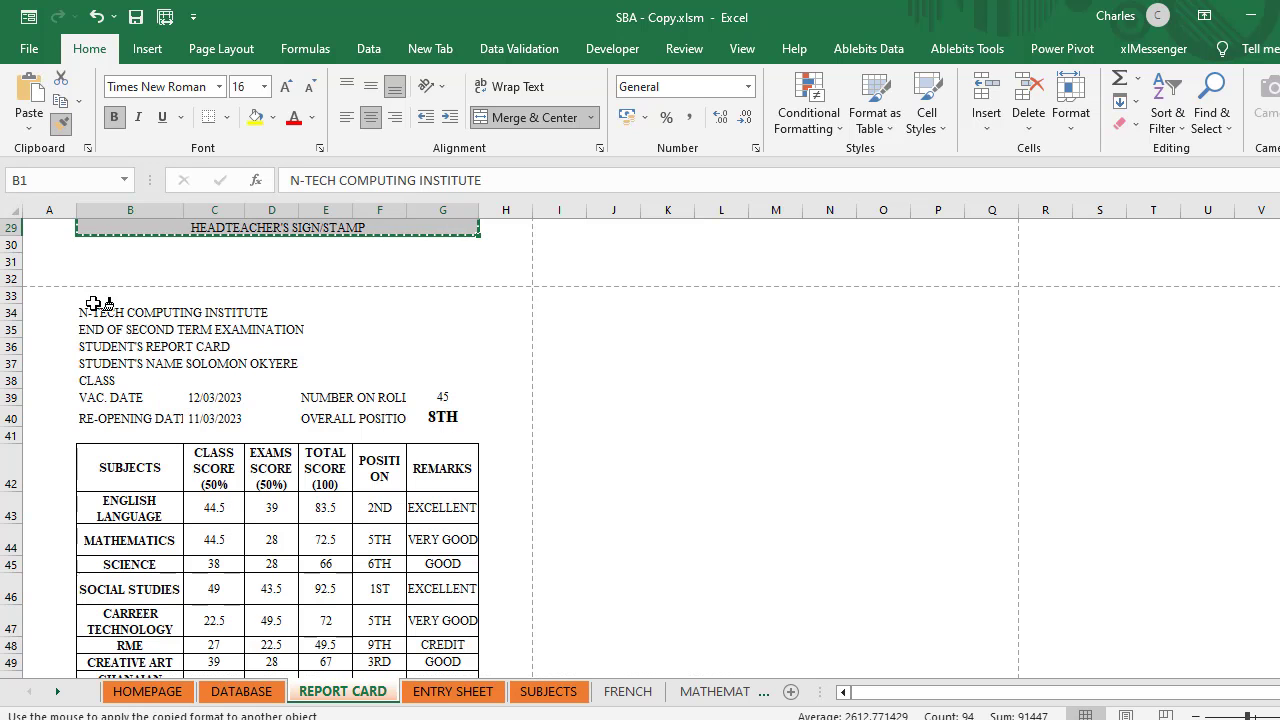
mouse_move(88, 312)
mouse_down()
mouse_move(150, 345)
mouse_move(330, 640)
mouse_move(345, 712)
mouse_move(420, 554)
mouse_move(423, 517)
mouse_up()
scroll(423, 517, up, 9)
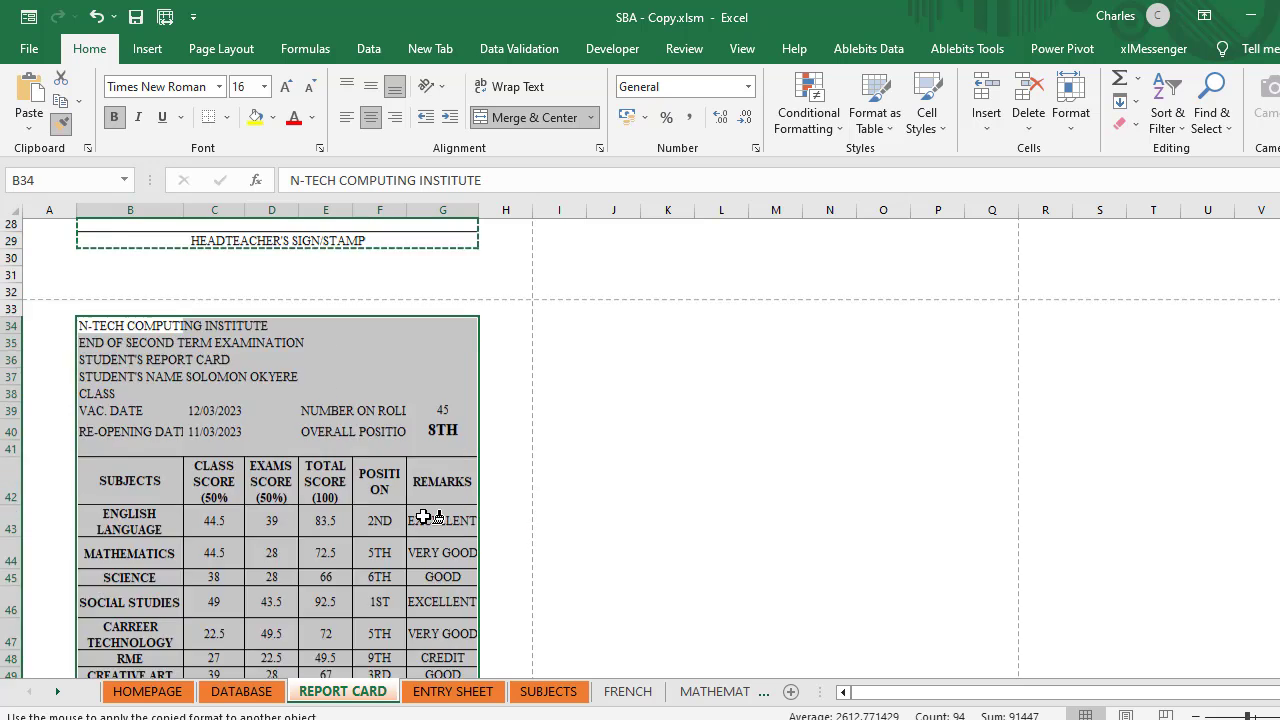
scroll(352, 497, down, 3)
scroll(352, 497, down, 6)
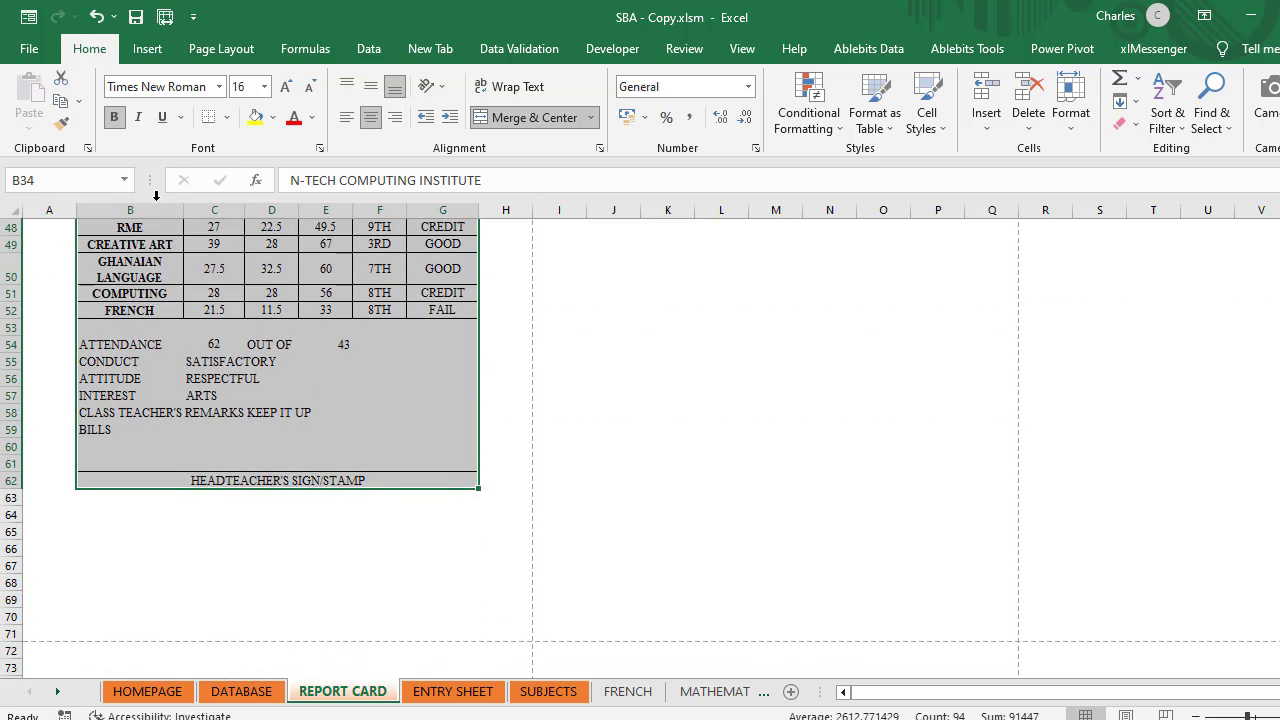
Step: Try to paint the second card's formatting onto the third card from B74 across columns B to F, and undo it
click(60, 135)
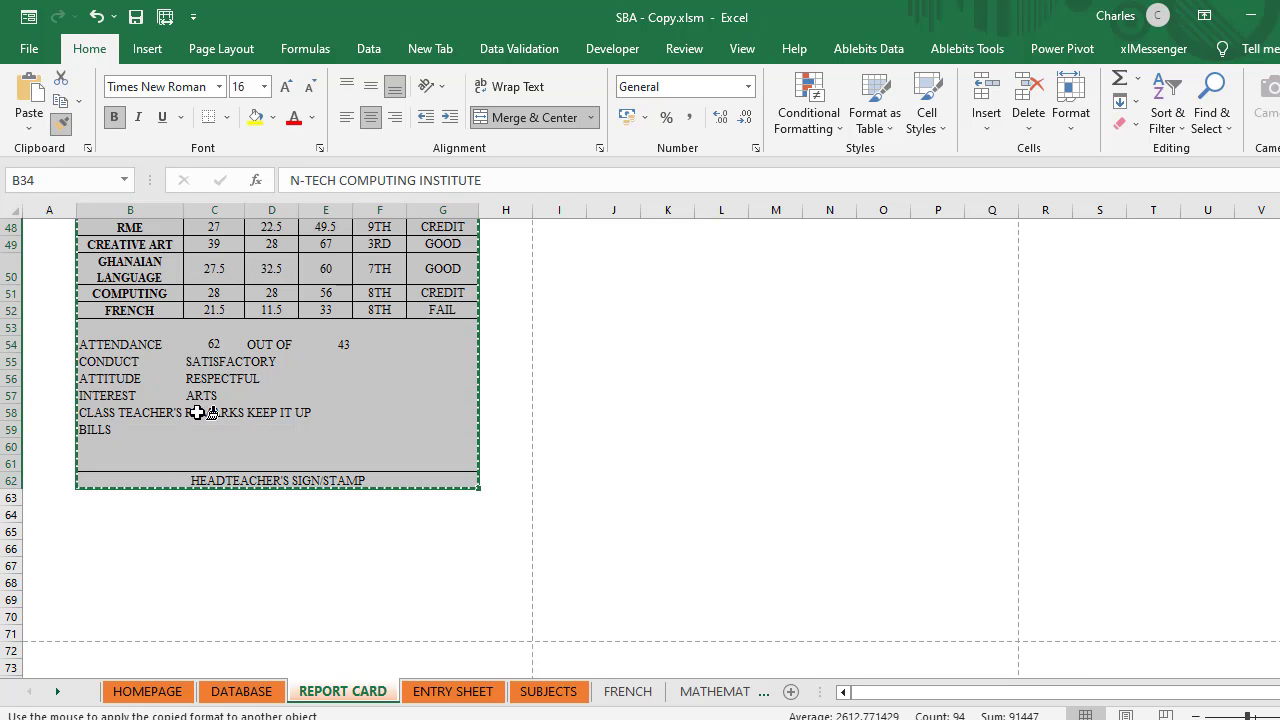
scroll(177, 491, down, 4)
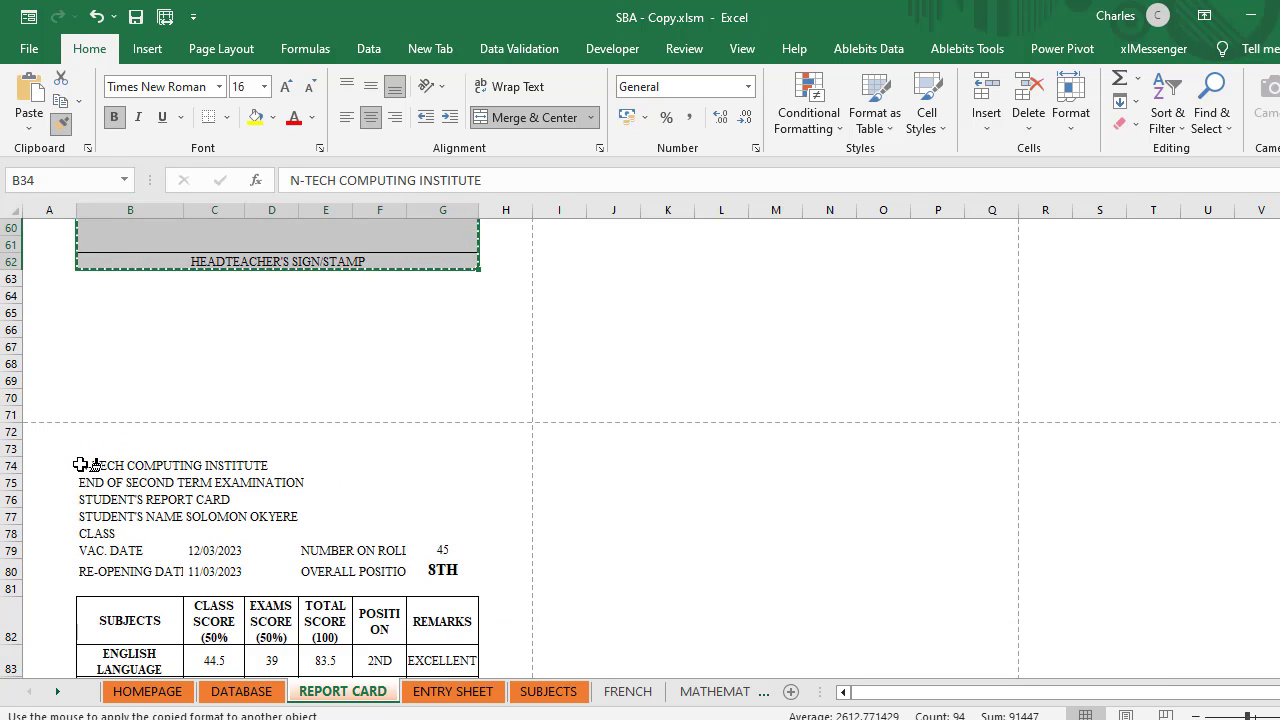
mouse_move(80, 465)
mouse_down()
mouse_move(320, 530)
mouse_move(429, 676)
mouse_move(480, 662)
mouse_move(470, 672)
mouse_move(428, 251)
mouse_move(371, 254)
mouse_move(374, 240)
mouse_up()
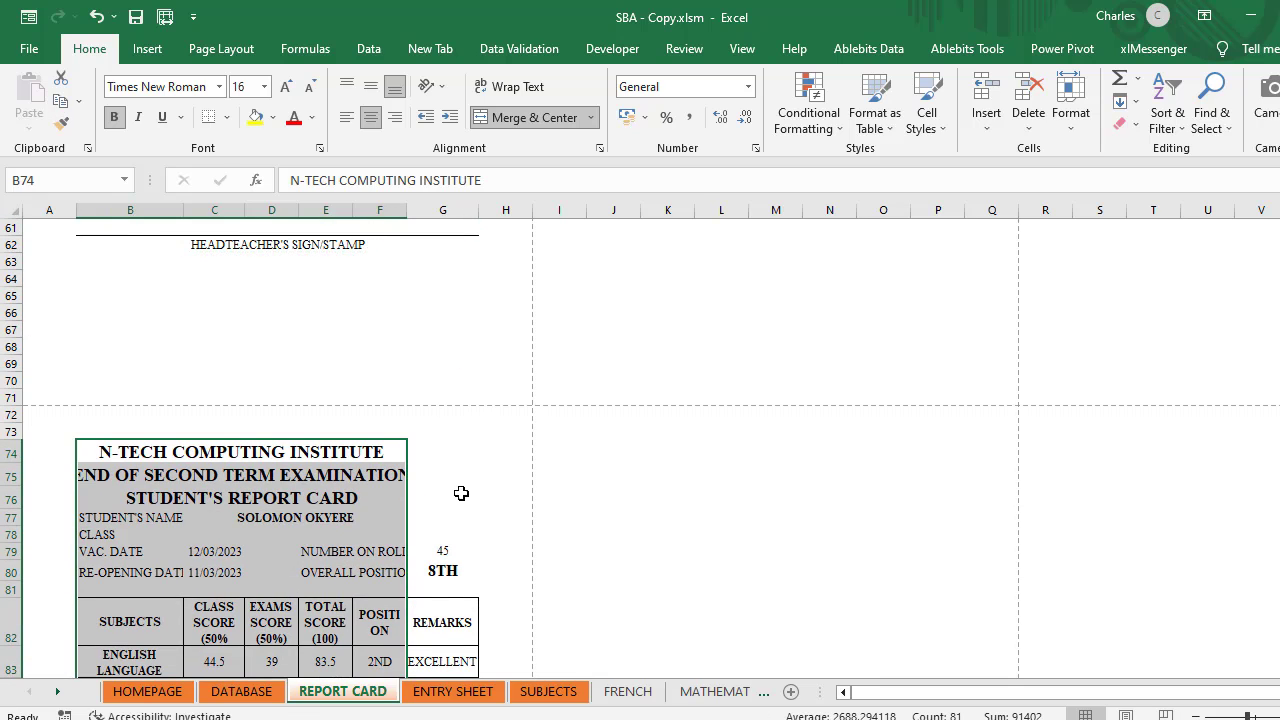
key(ctrl+z)
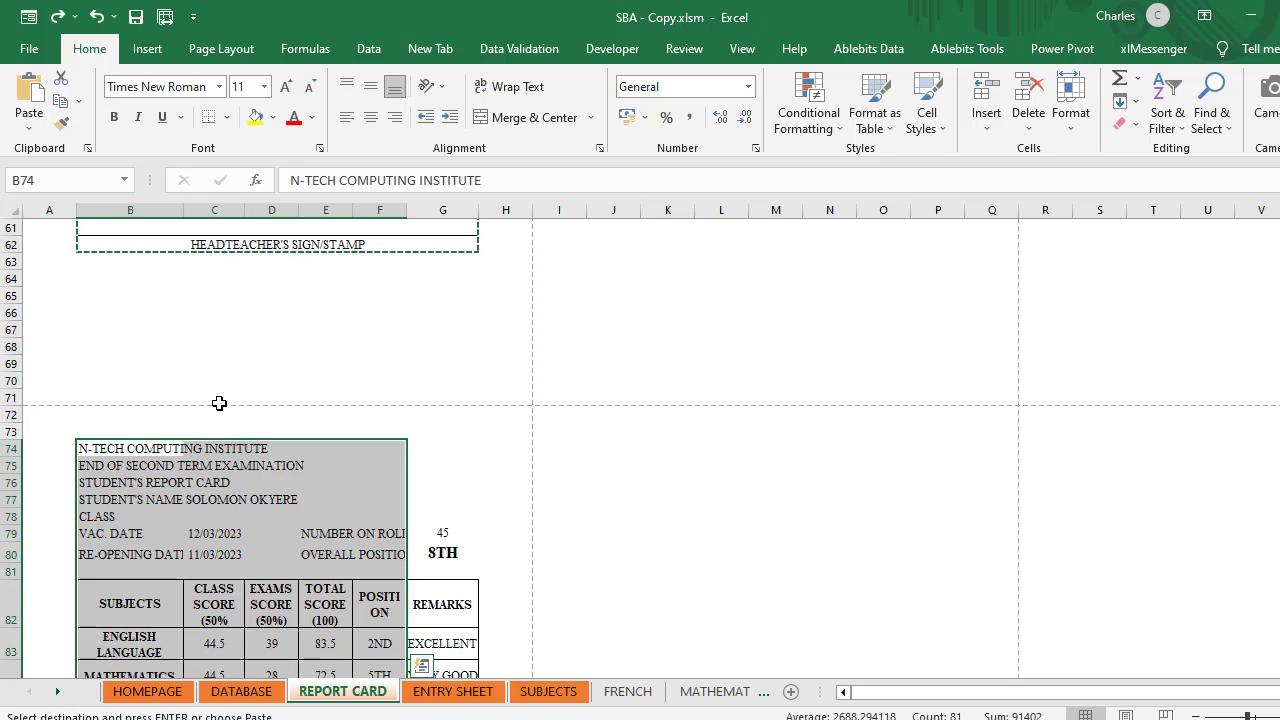
drag(214, 468, 205, 482)
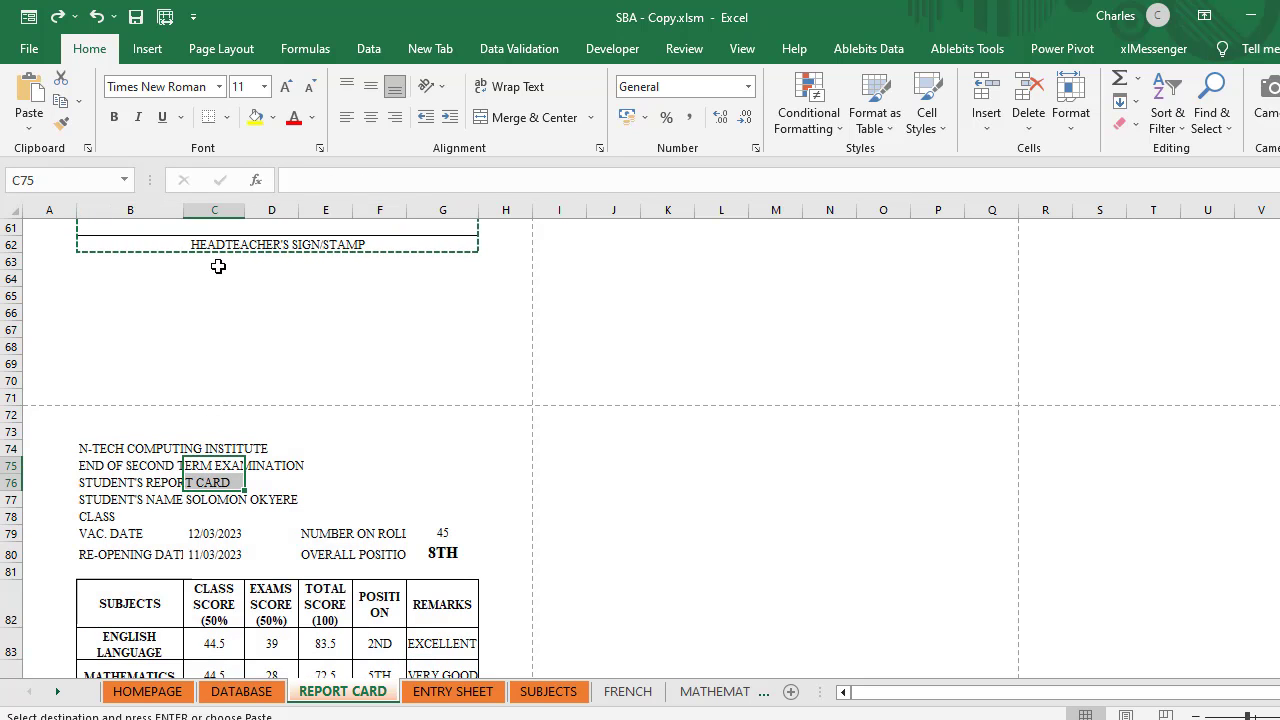
scroll(220, 260, up, 6)
scroll(224, 286, up, 4)
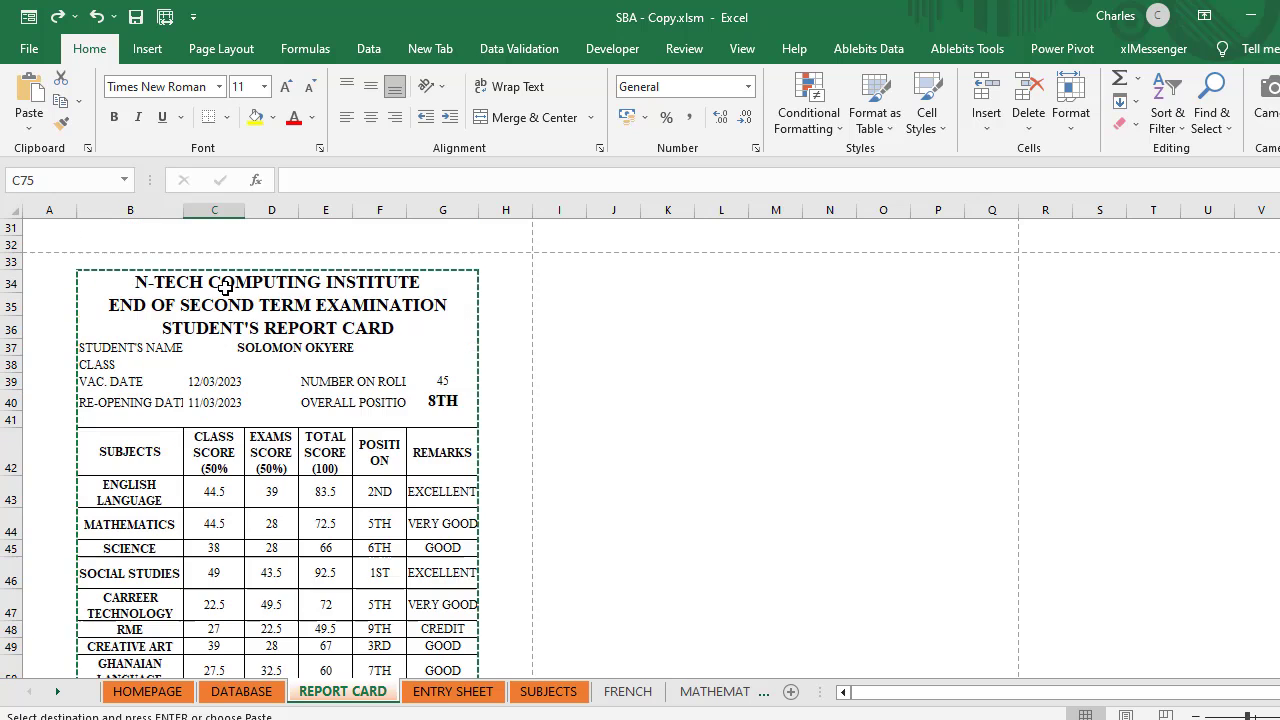
click(61, 122)
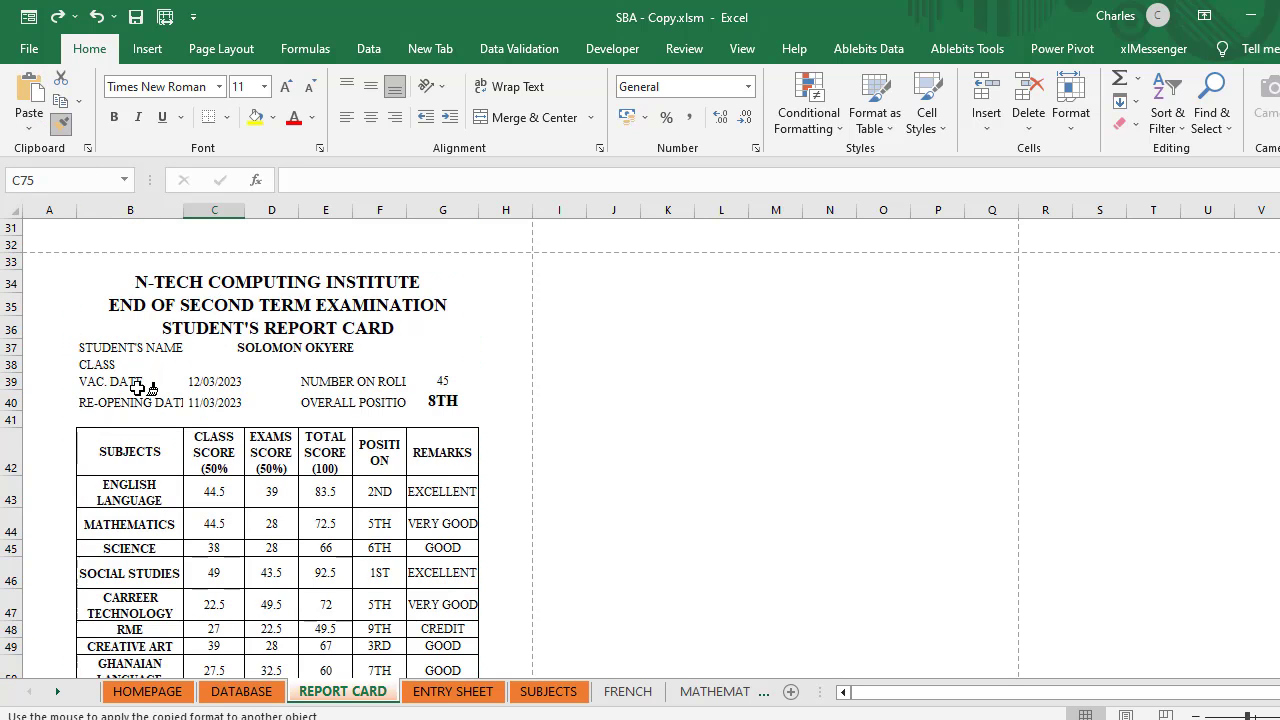
scroll(205, 389, down, 5)
scroll(205, 389, down, 4)
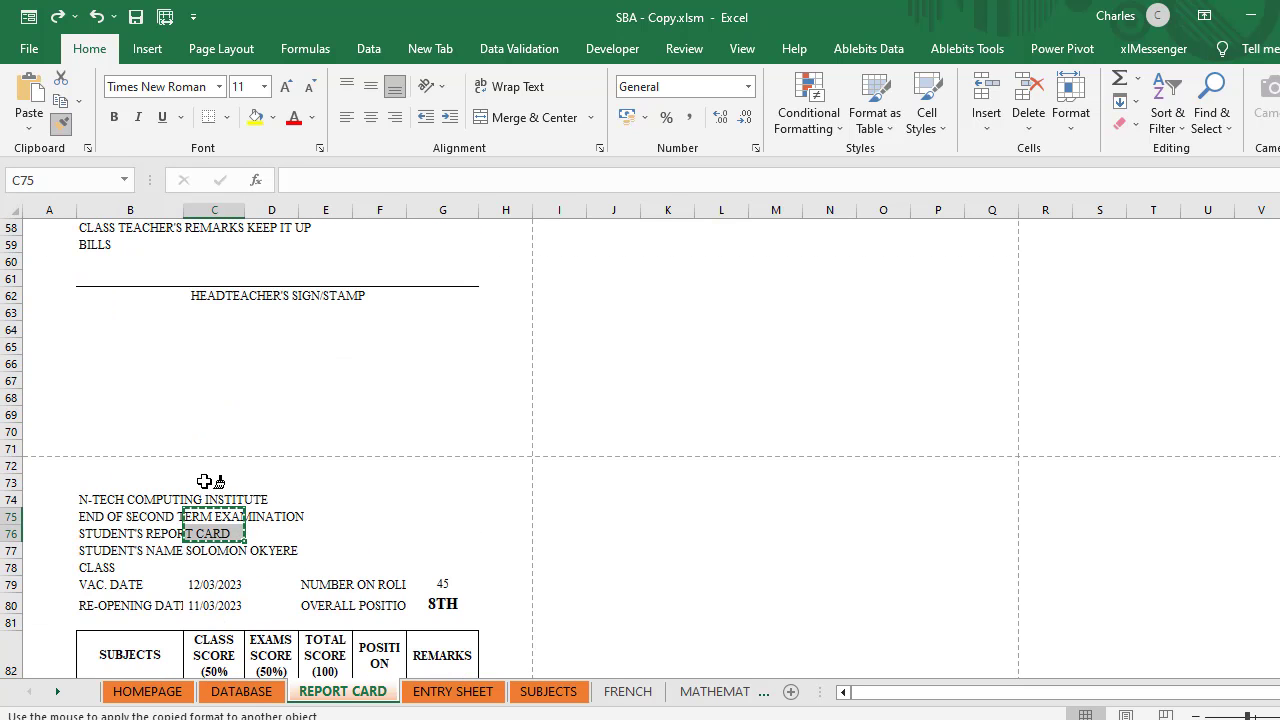
click(184, 500)
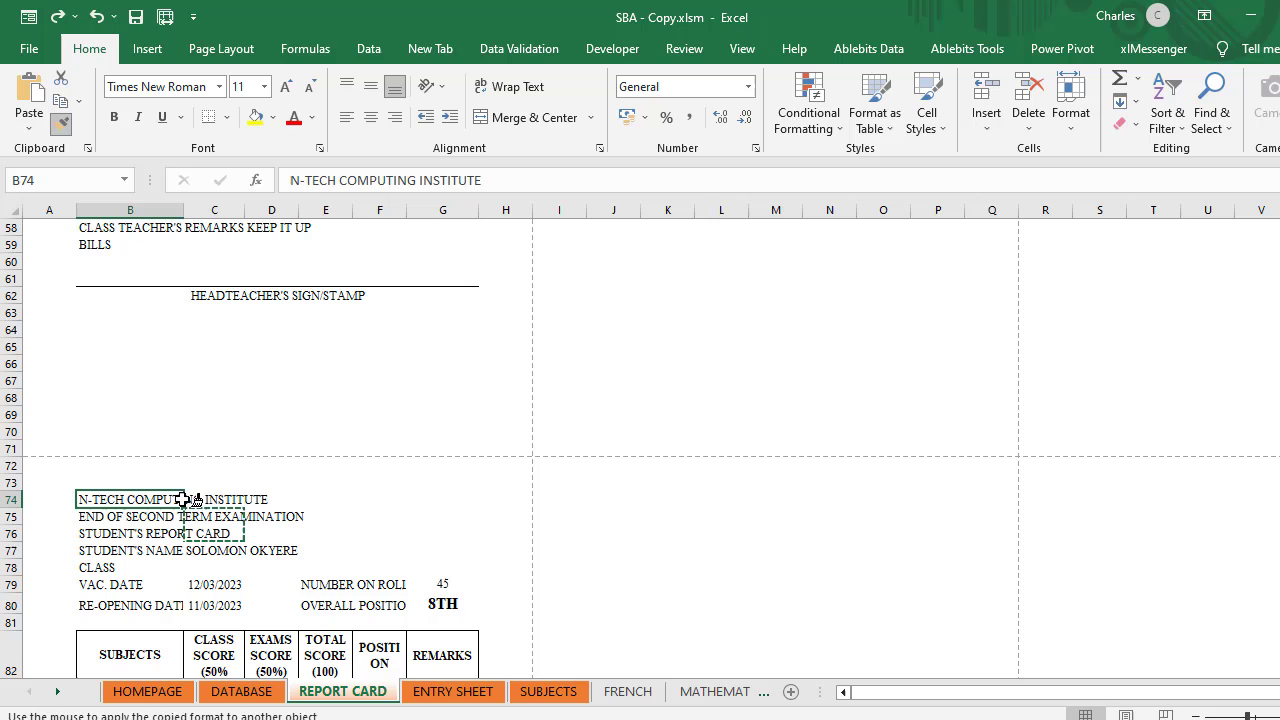
click(256, 517)
Step: Copy the formatting of the second report card, B34:G62, onto the third report card starting at B74 with Format Painter
scroll(240, 474, up, 11)
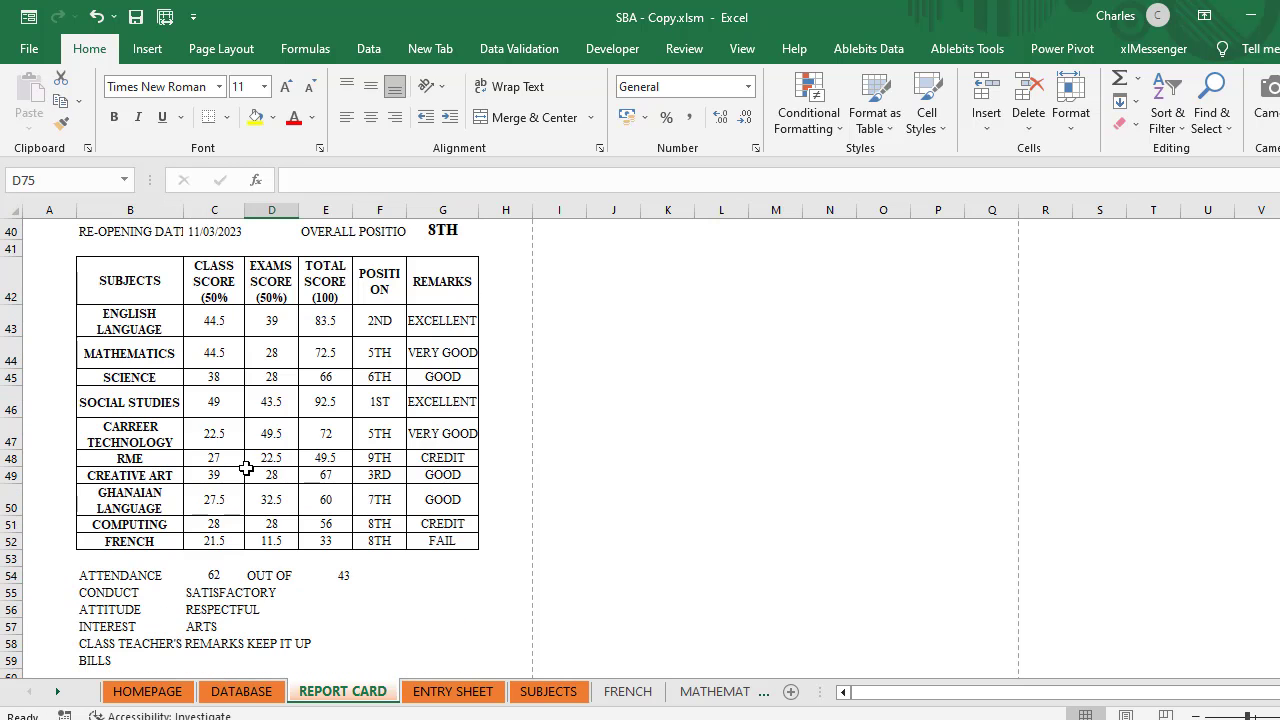
drag(124, 386, 305, 424)
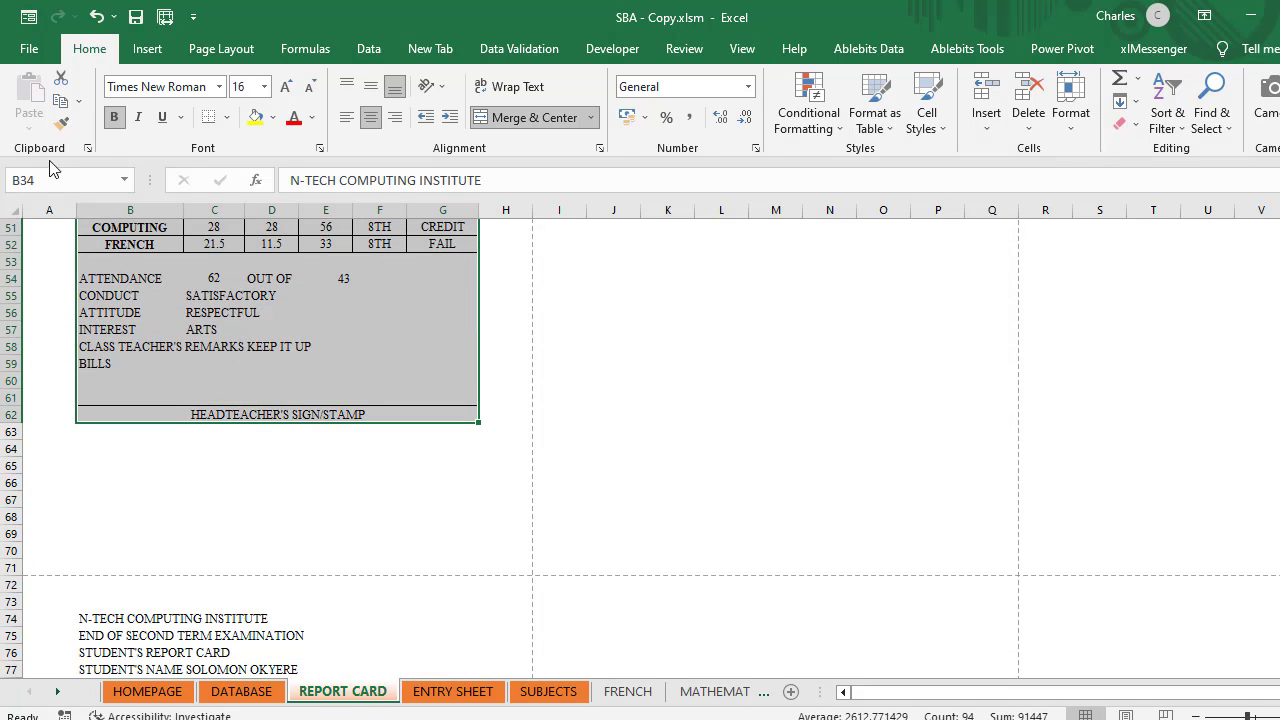
click(61, 123)
scroll(115, 352, down, 2)
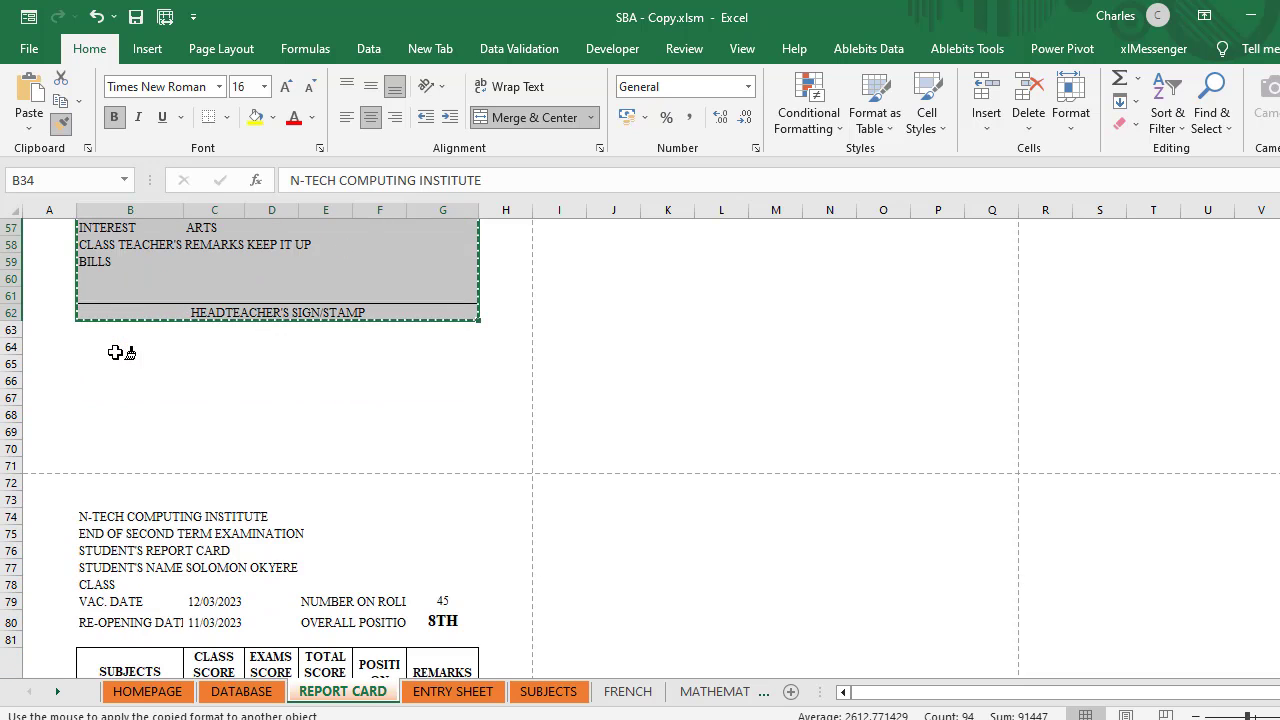
mouse_move(83, 517)
mouse_down()
mouse_move(250, 540)
mouse_move(400, 590)
mouse_move(457, 662)
mouse_move(465, 711)
mouse_move(471, 506)
mouse_up()
scroll(466, 505, up, 9)
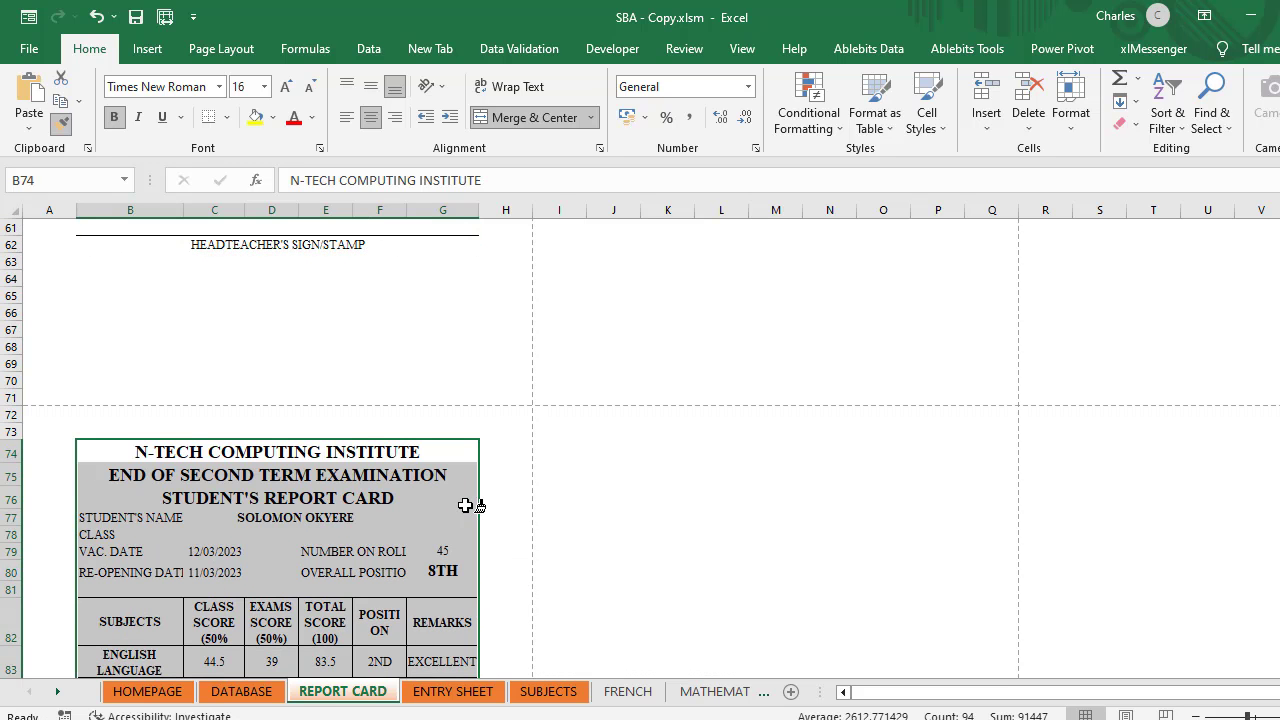
scroll(420, 505, down, 7)
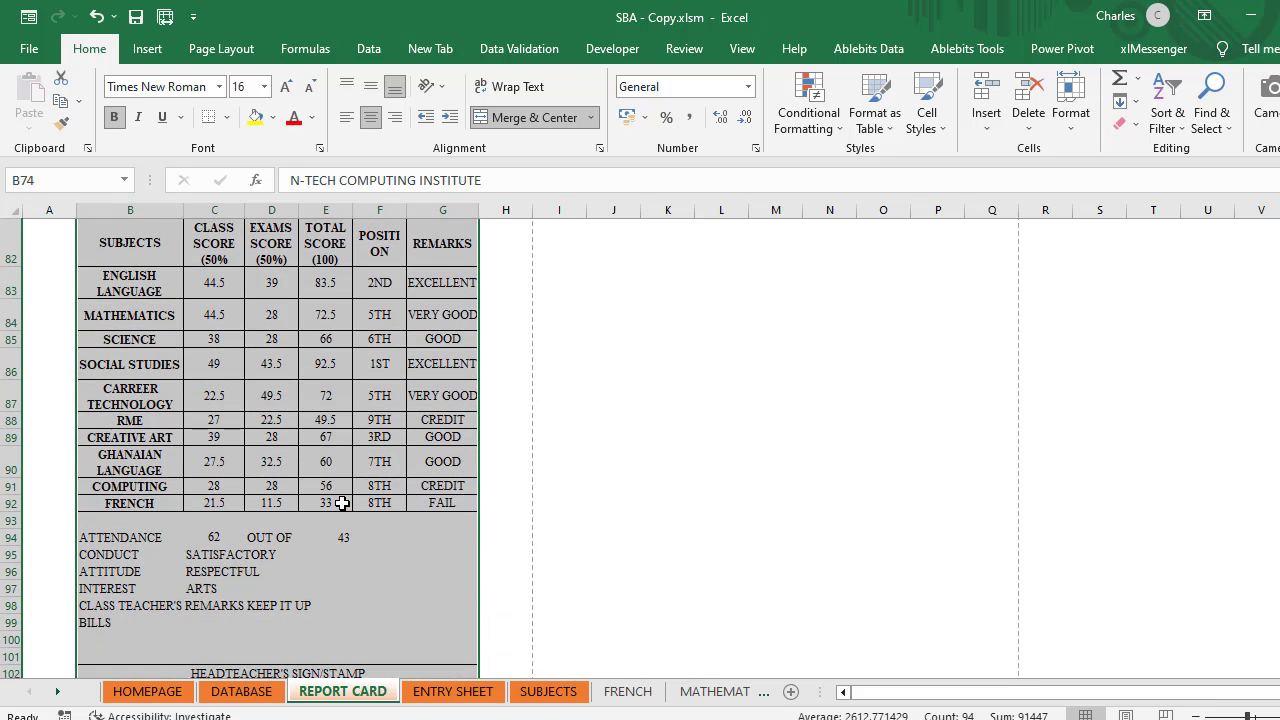
scroll(342, 503, down, 3)
click(342, 511)
scroll(334, 484, up, 6)
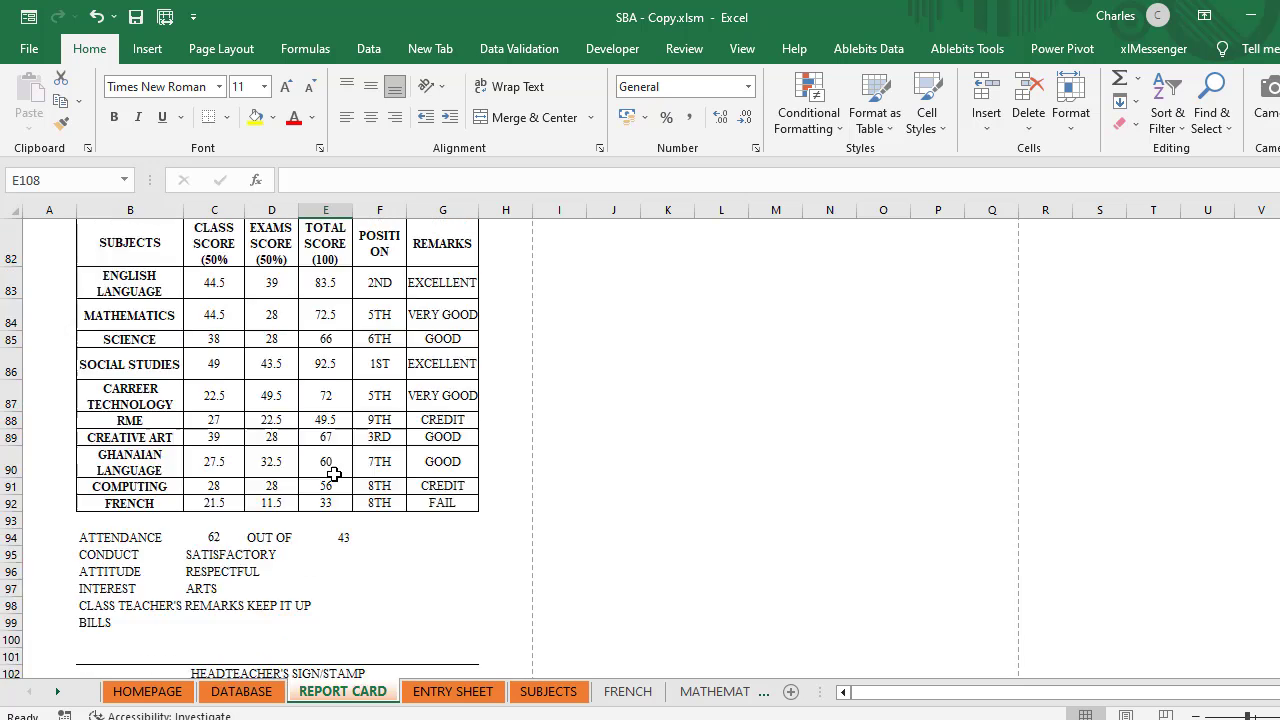
Step: Change the student's name in C4 of the first report card to the student listed directly before the current one
scroll(362, 387, up, 15)
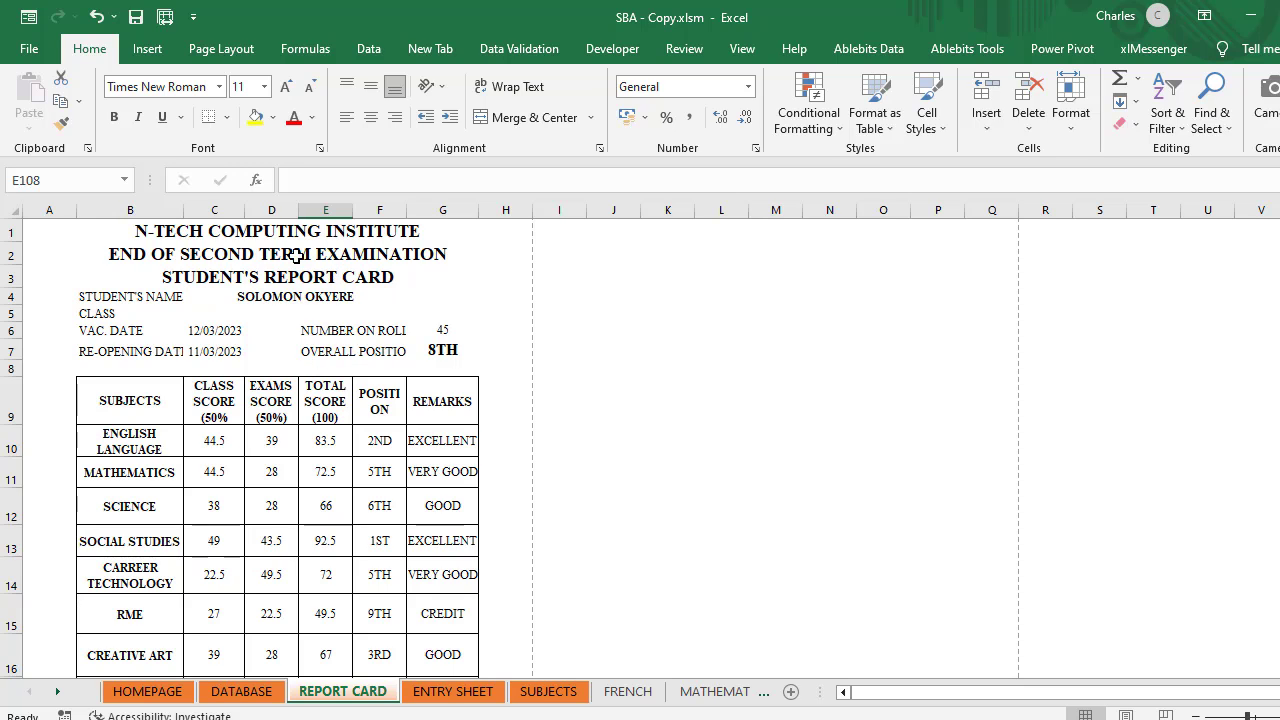
click(316, 298)
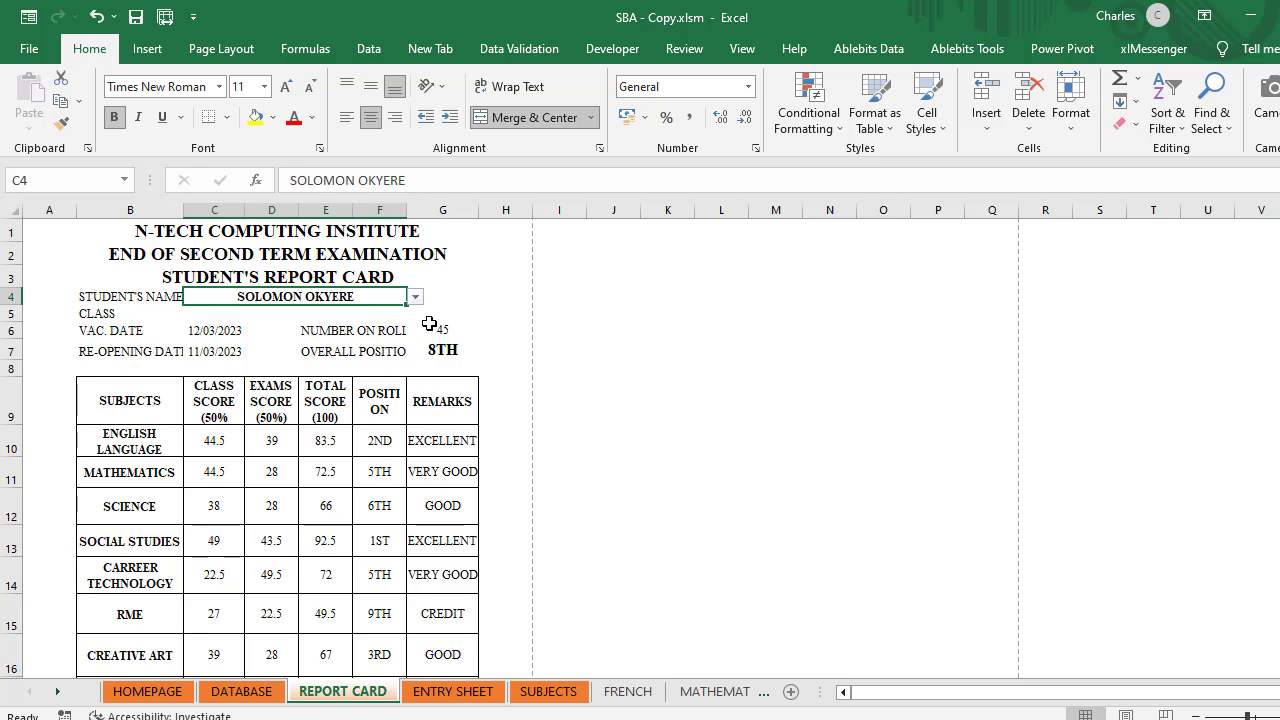
click(415, 297)
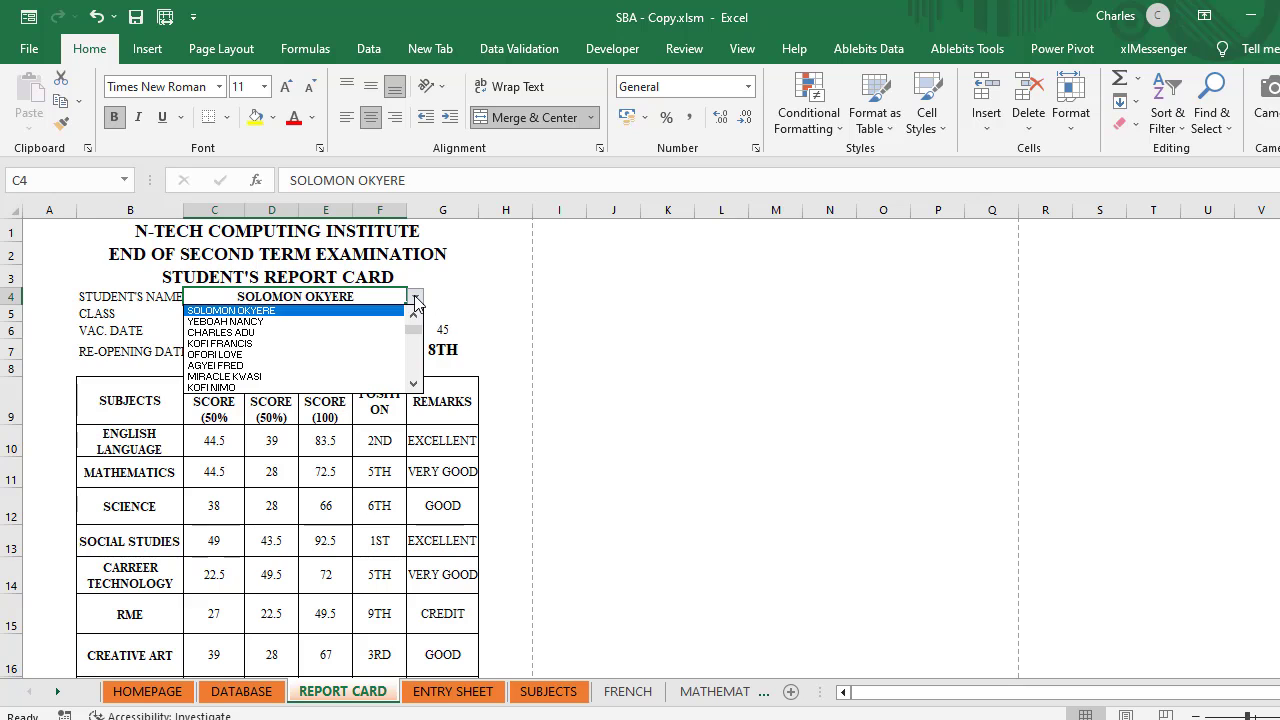
click(416, 312)
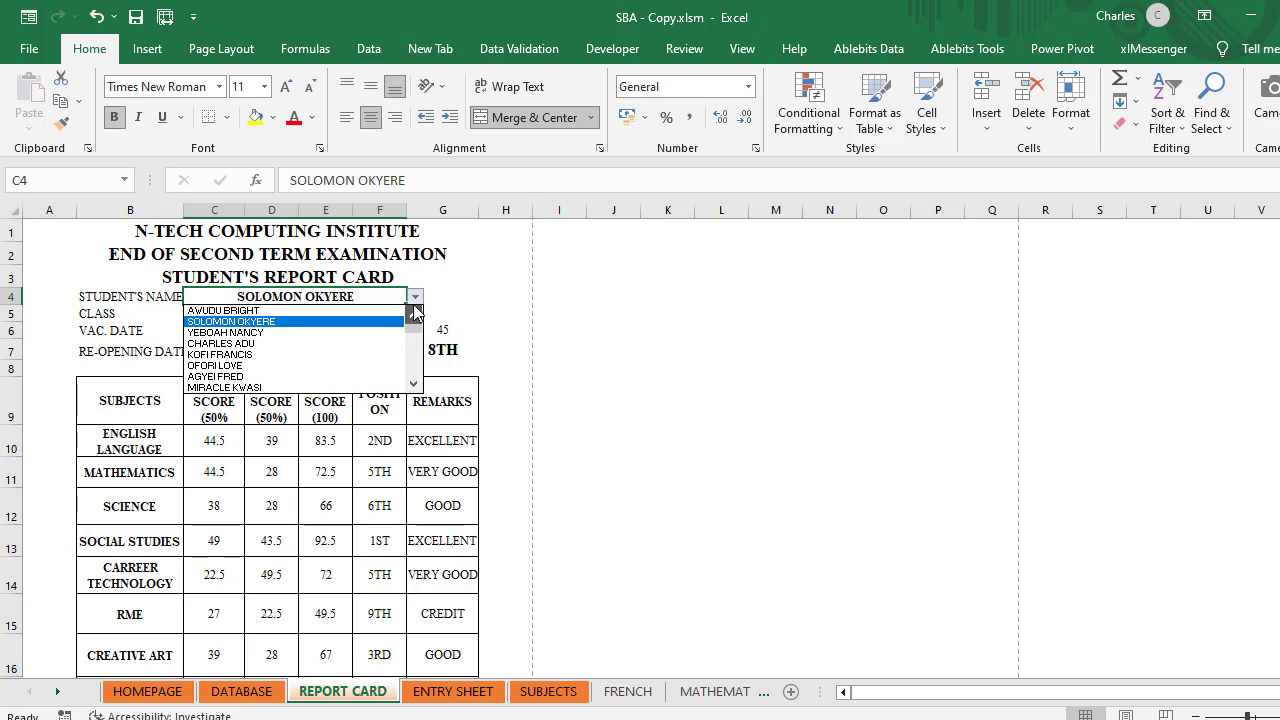
click(303, 311)
scroll(313, 377, down, 4)
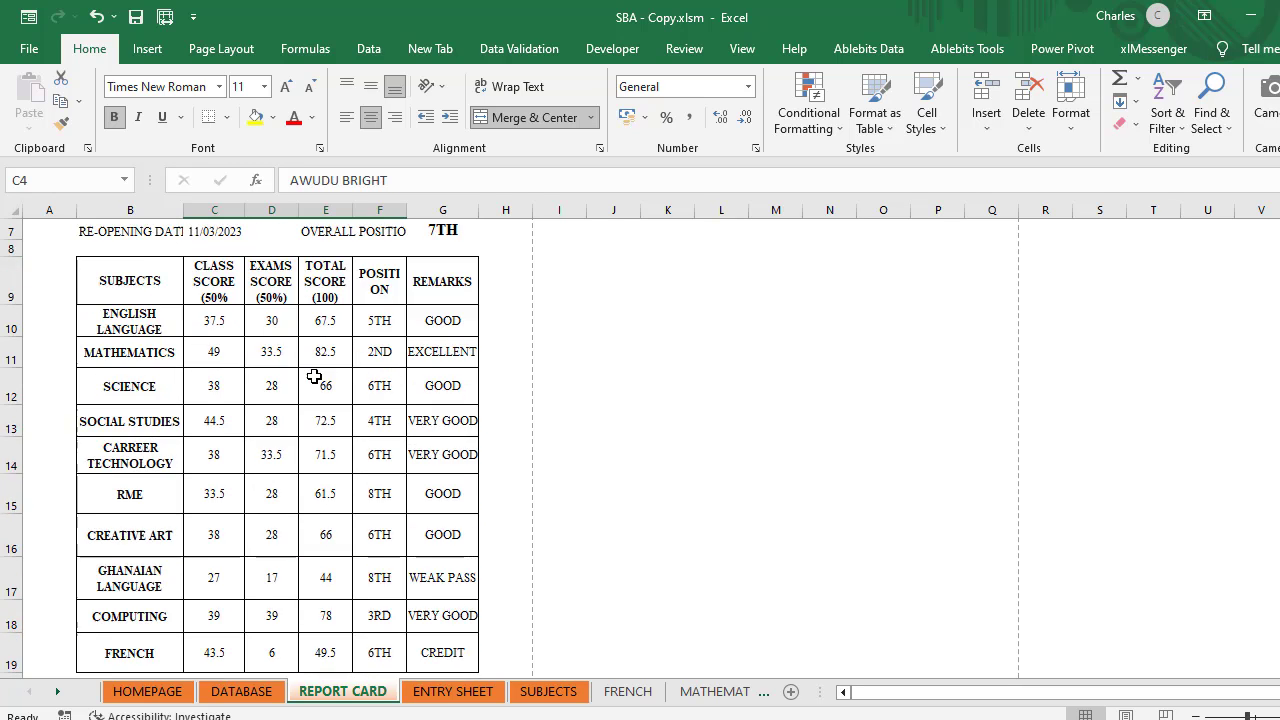
Step: Set the student's name in C37 of the second report card to the student listed directly after the current one
scroll(313, 377, down, 3)
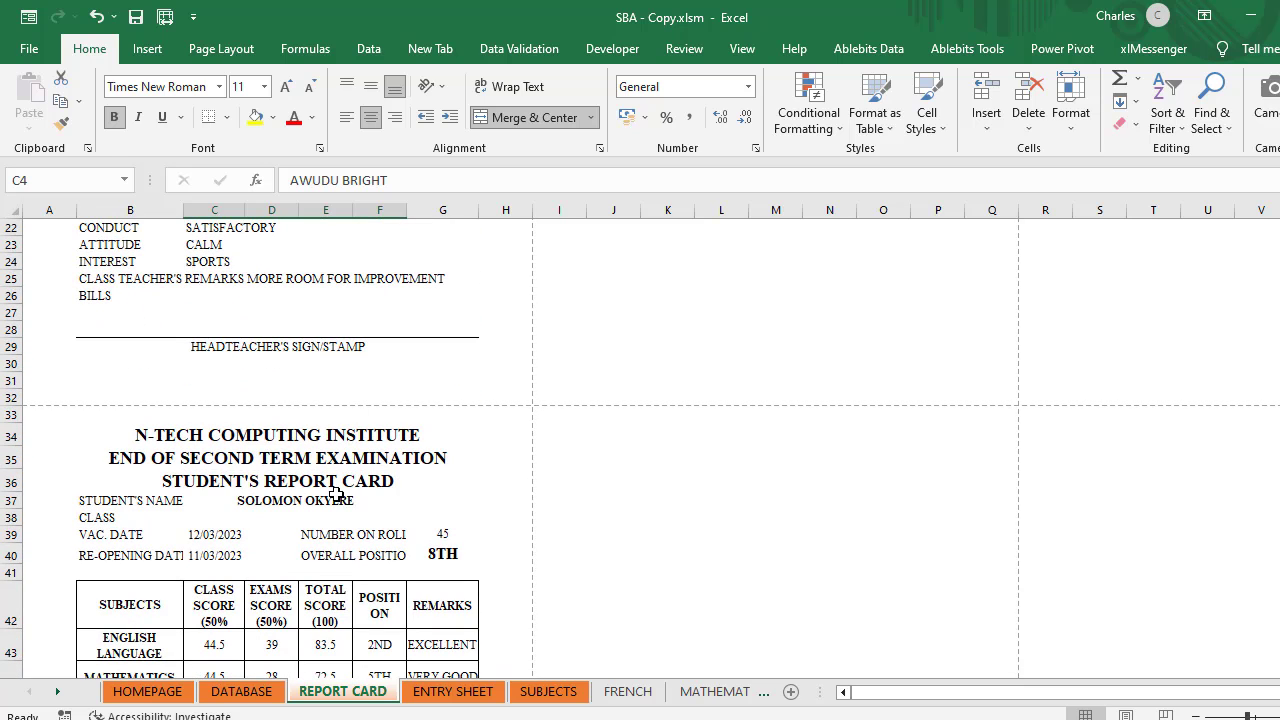
click(336, 496)
click(415, 504)
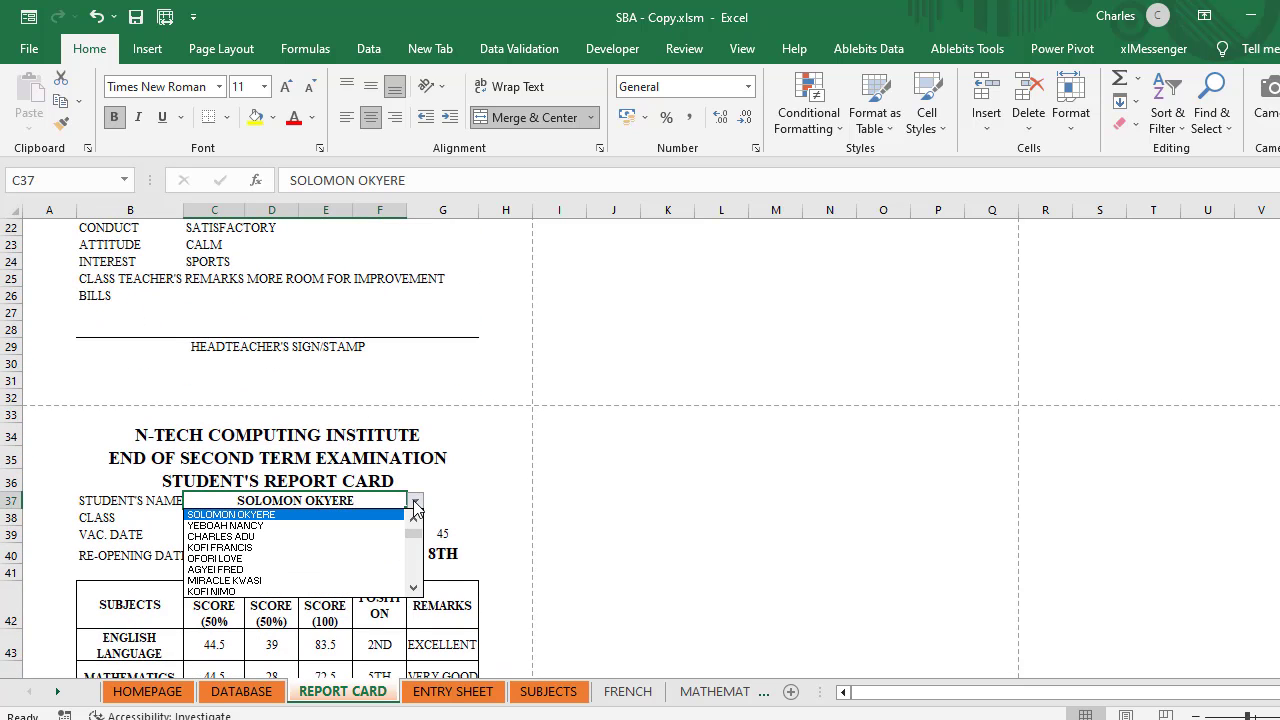
click(289, 526)
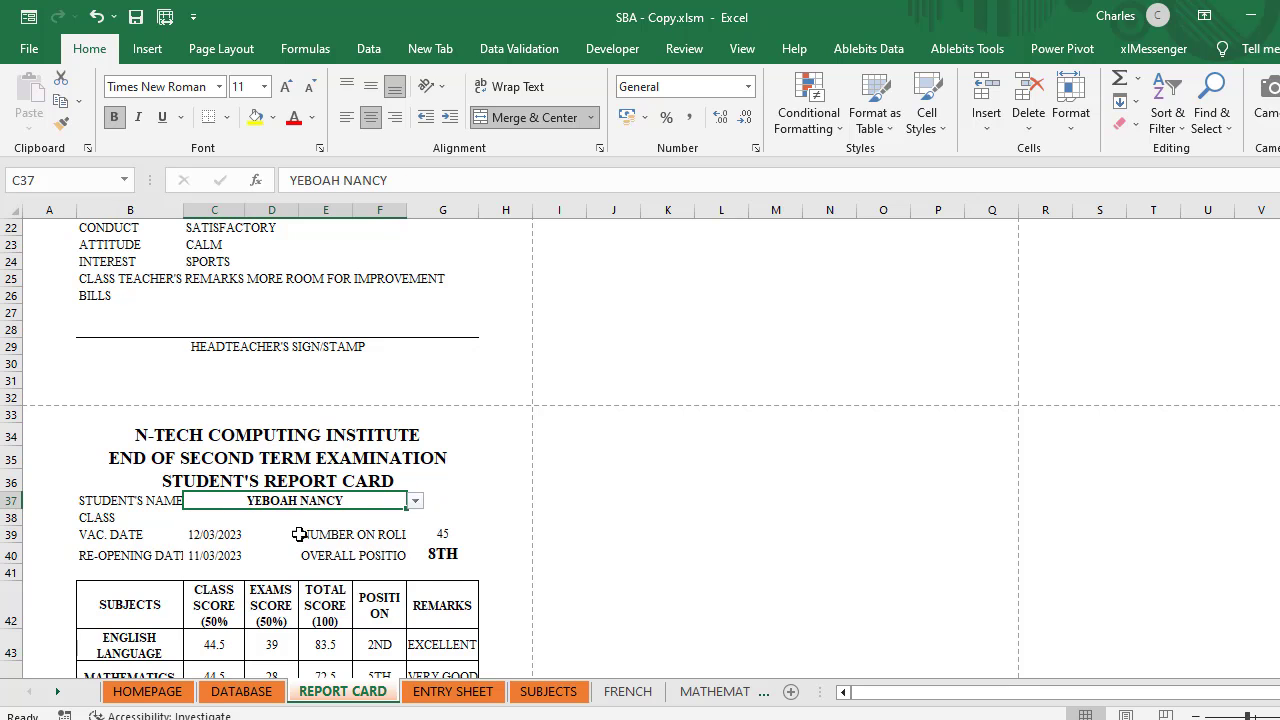
Step: Set the student's name in C77 of the third report card to the student listed two entries after the current one
scroll(375, 528, down, 12)
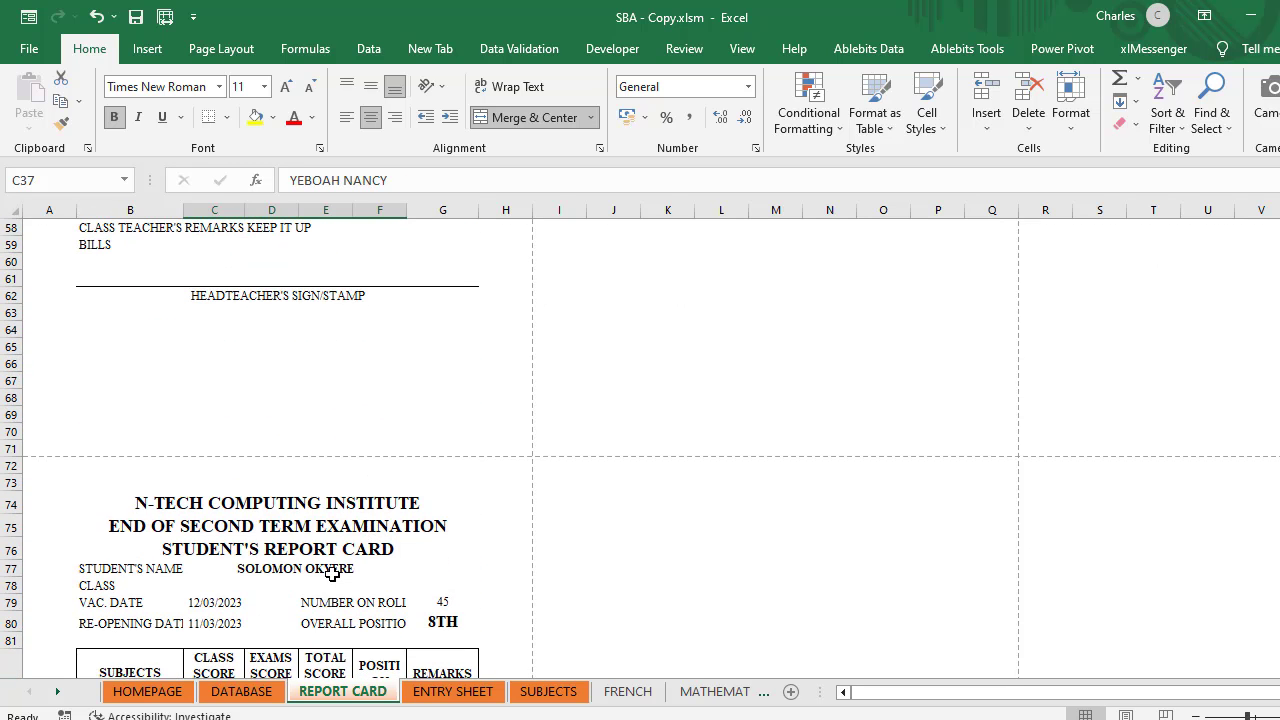
click(332, 572)
click(414, 570)
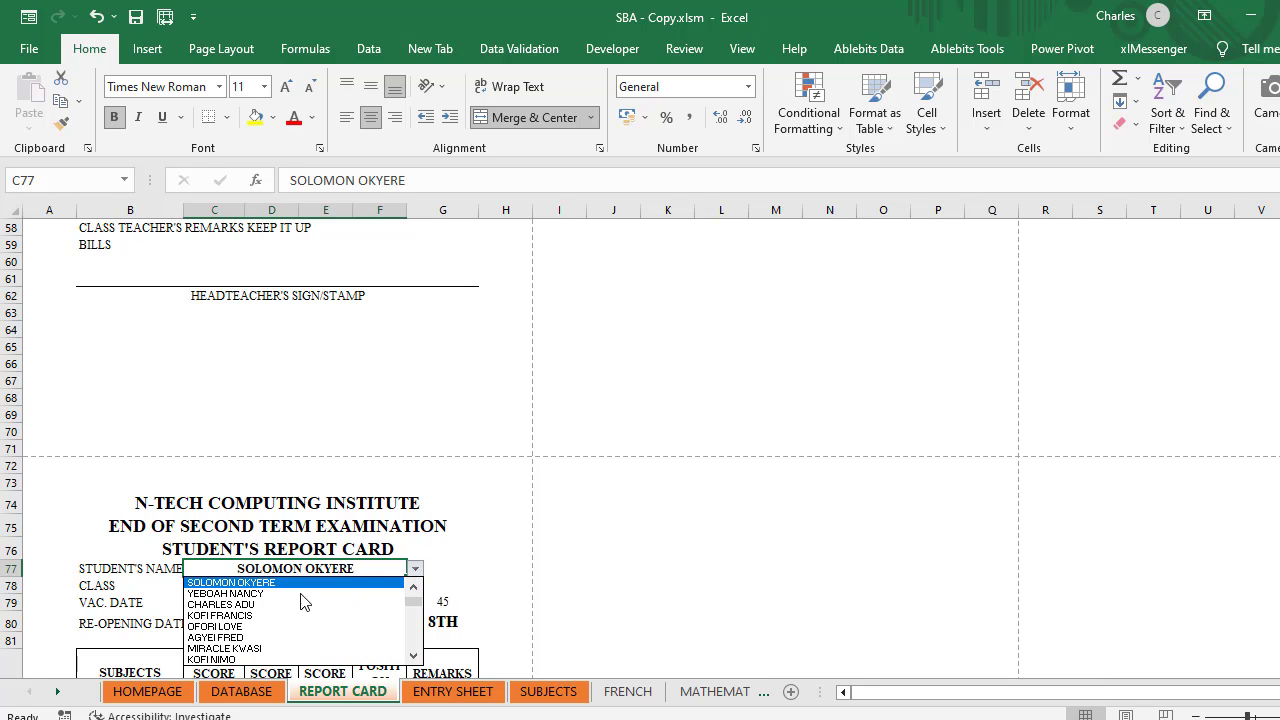
click(265, 605)
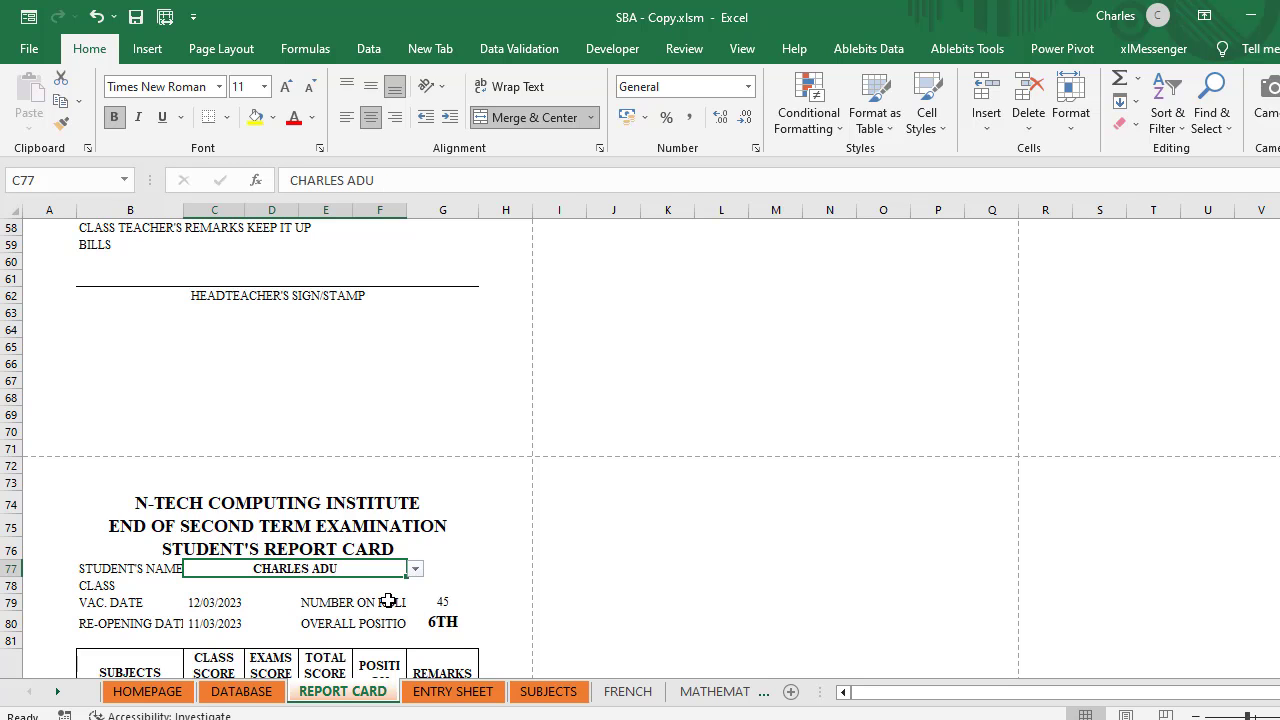
Step: Set the student's name in C117 of the fourth report card to the student listed three entries after the current one
scroll(389, 599, down, 8)
scroll(389, 599, down, 6)
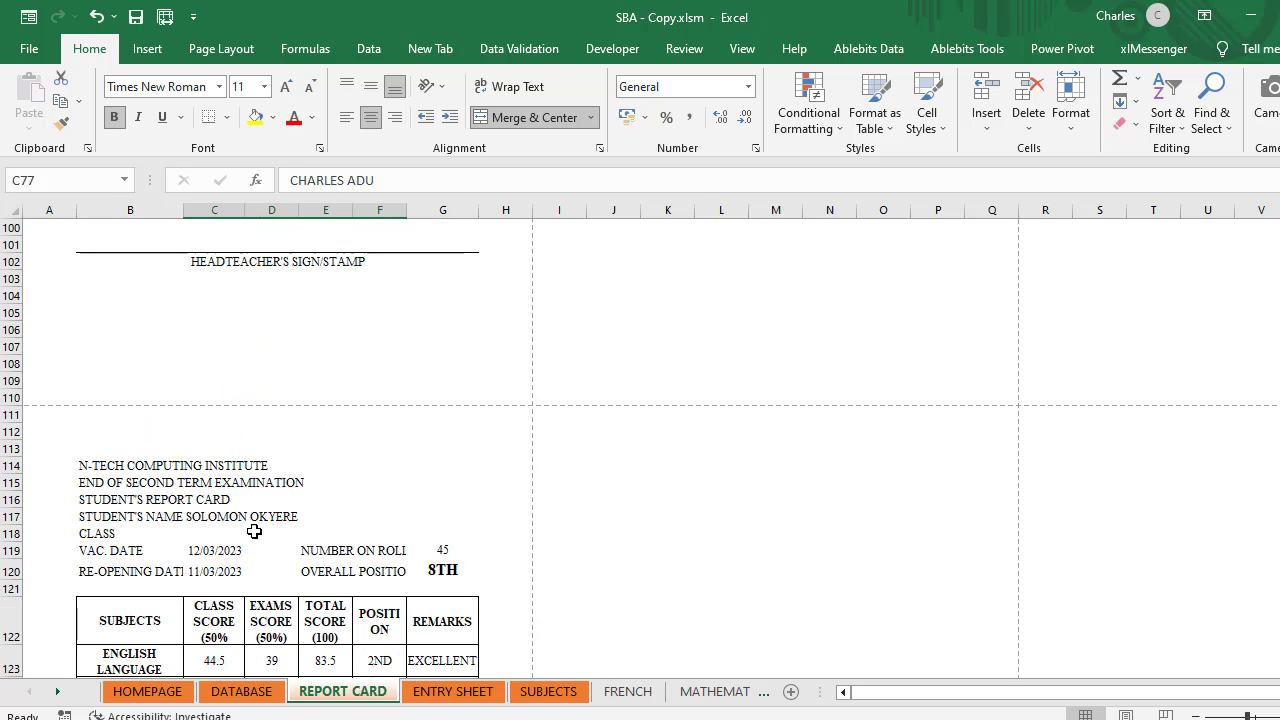
click(269, 520)
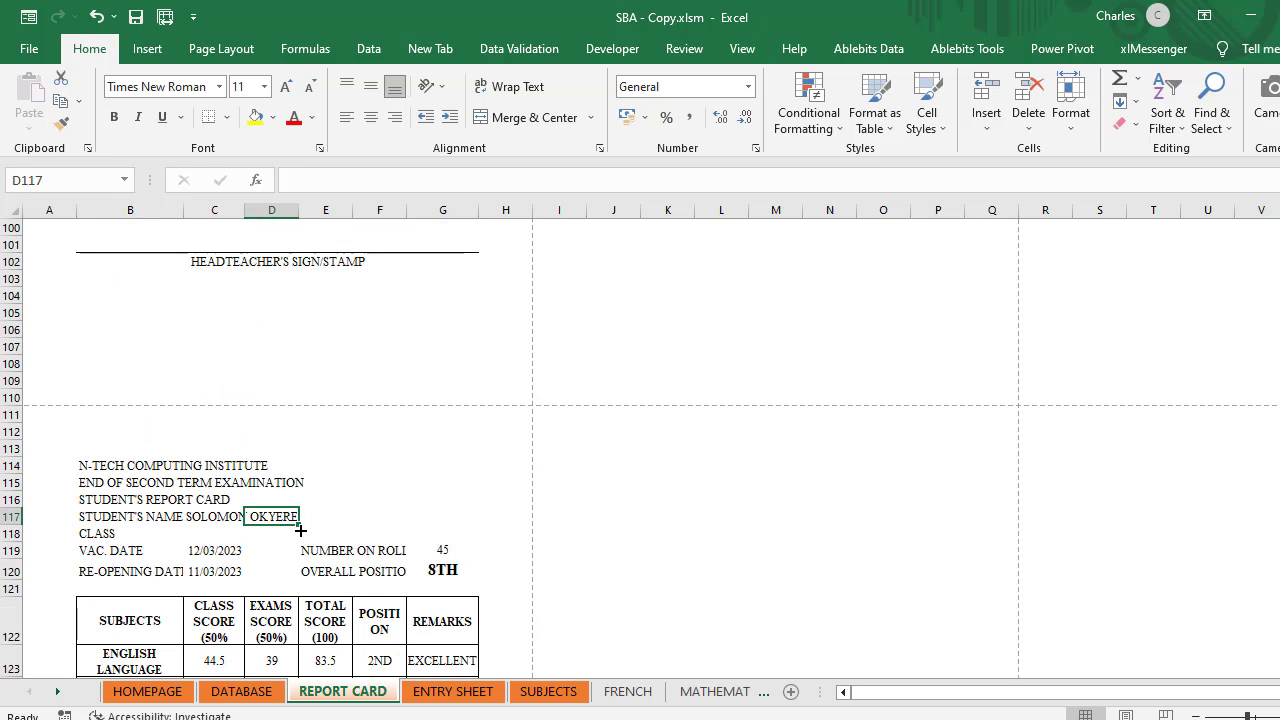
click(224, 516)
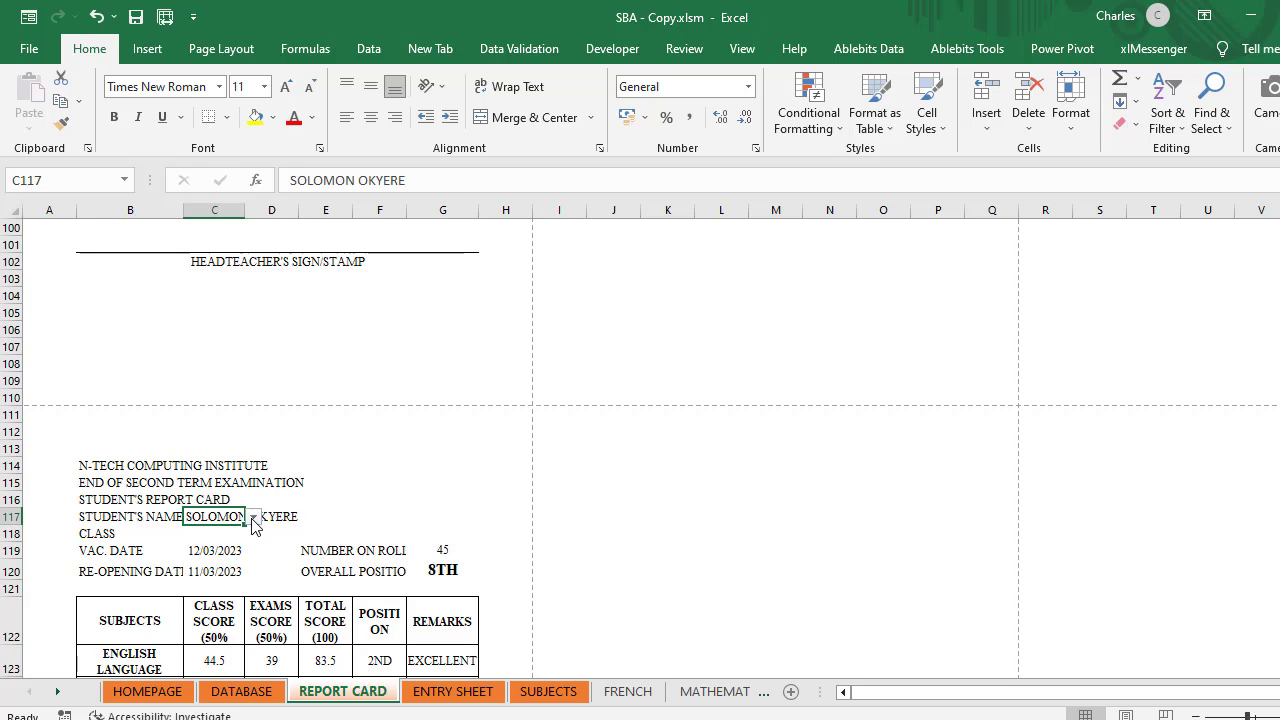
click(254, 518)
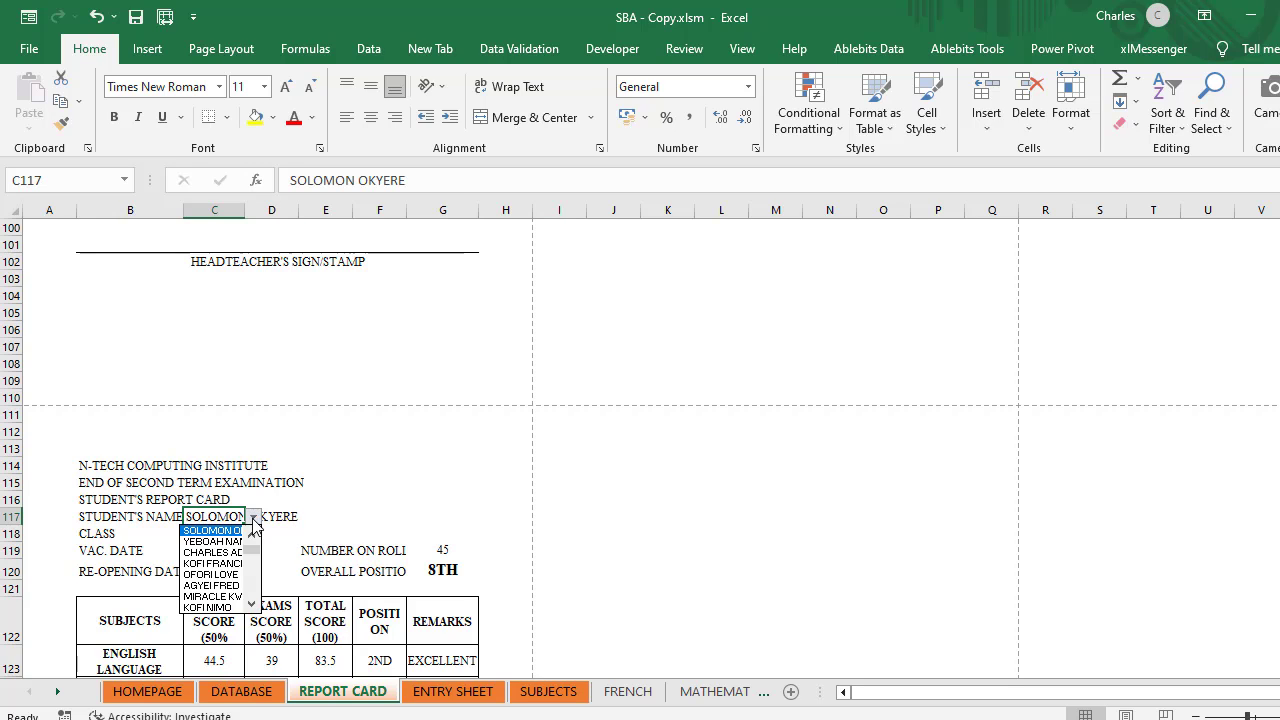
click(229, 564)
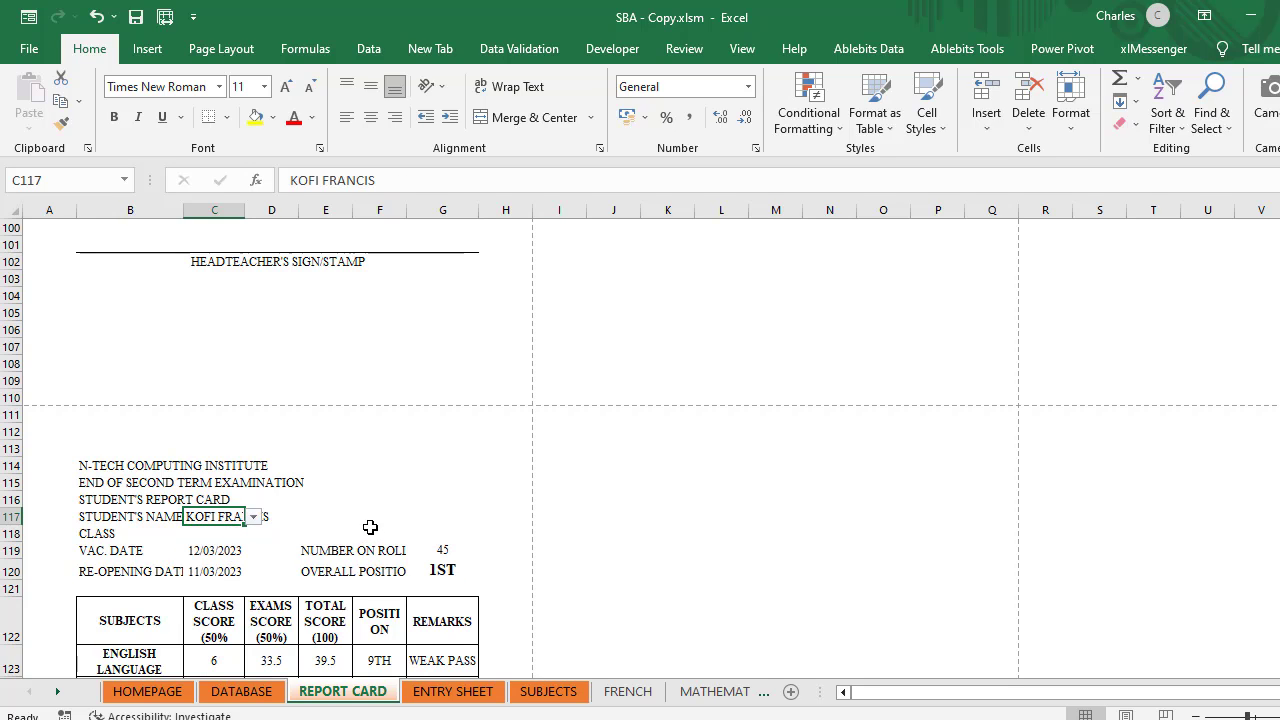
Step: Review the layout and formatting of the report cards from B74 down to the last card, which ends at row 262
scroll(249, 454, up, 15)
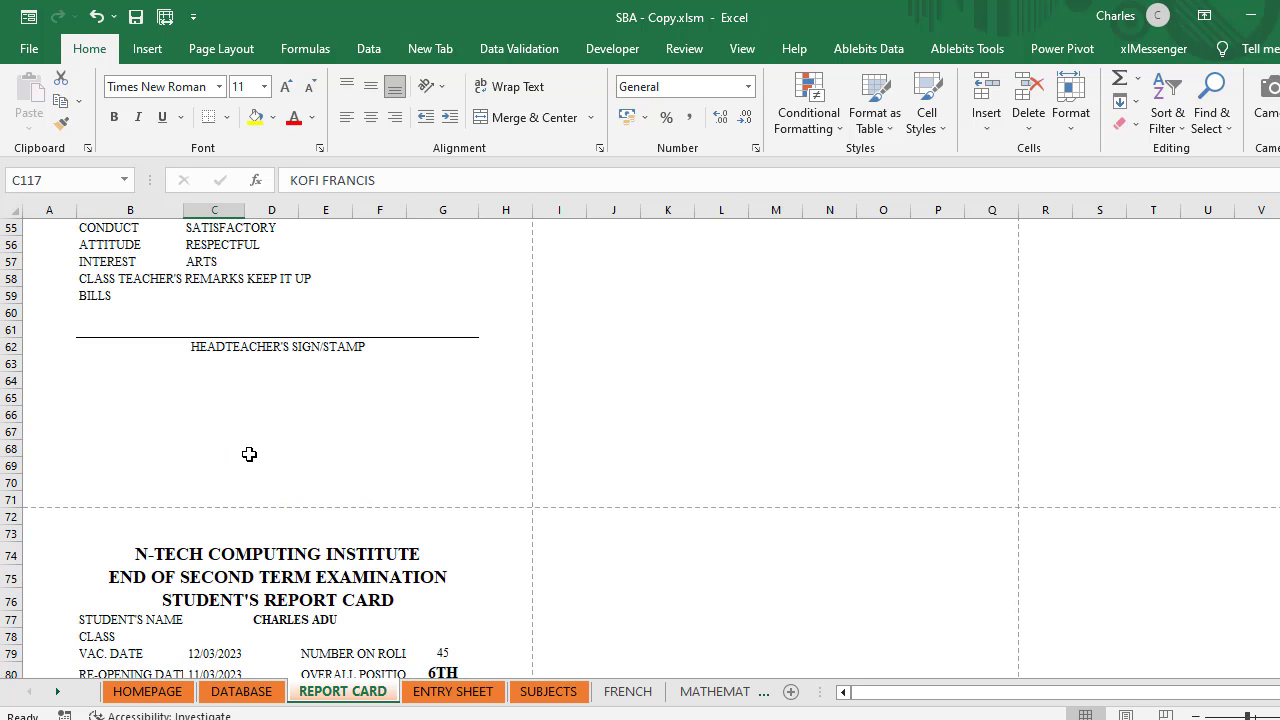
drag(144, 554, 277, 514)
scroll(284, 444, up, 7)
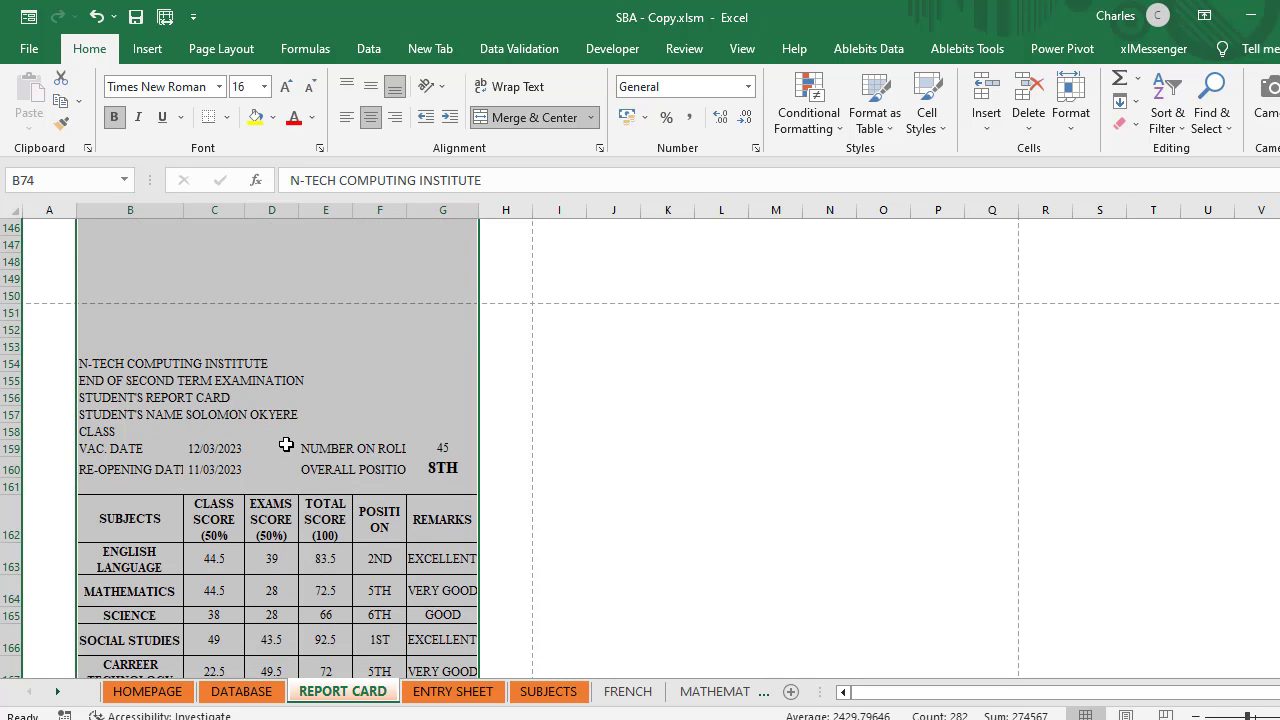
scroll(281, 359, up, 1)
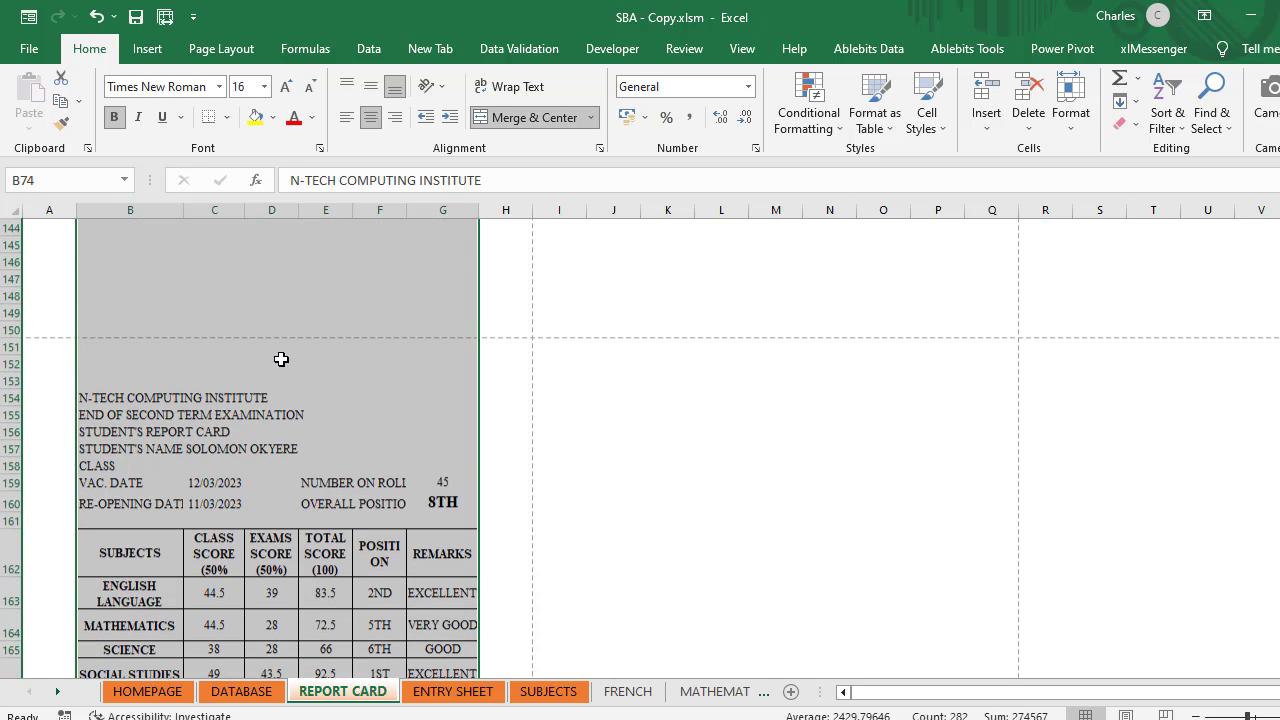
scroll(281, 355, down, 7)
scroll(283, 352, up, 18)
click(358, 399)
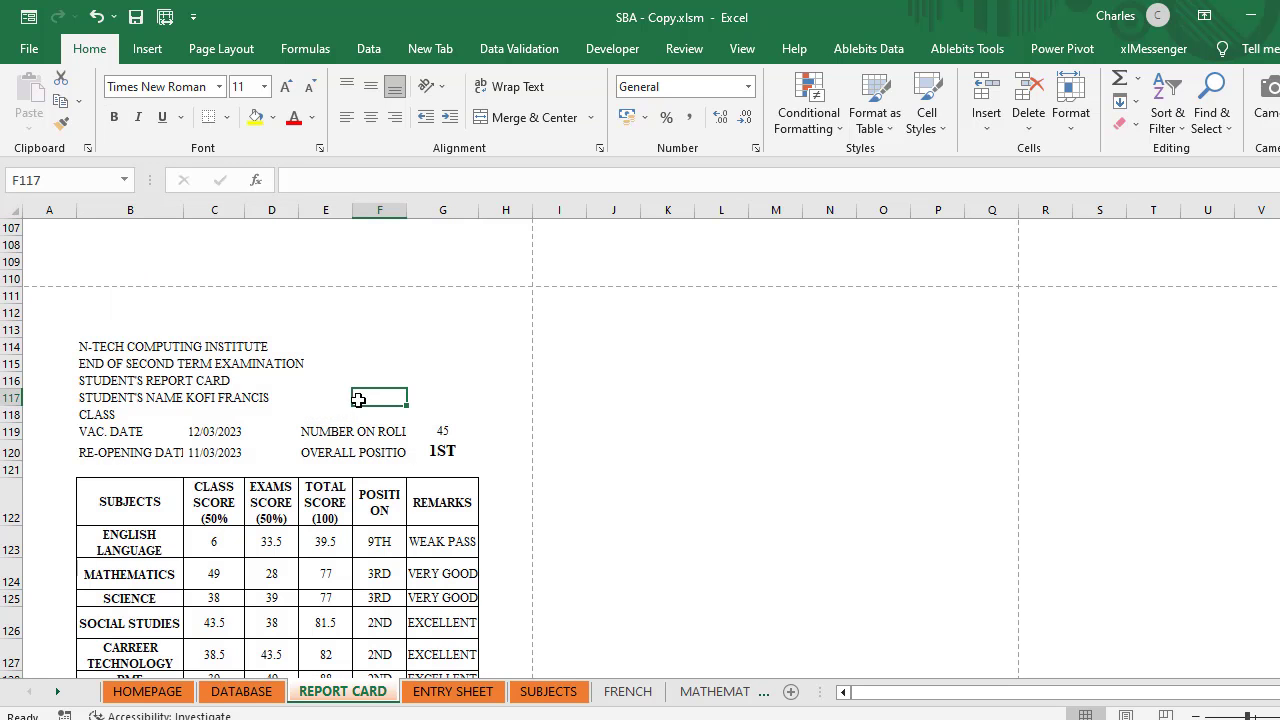
scroll(215, 520, down, 20)
scroll(207, 503, up, 7)
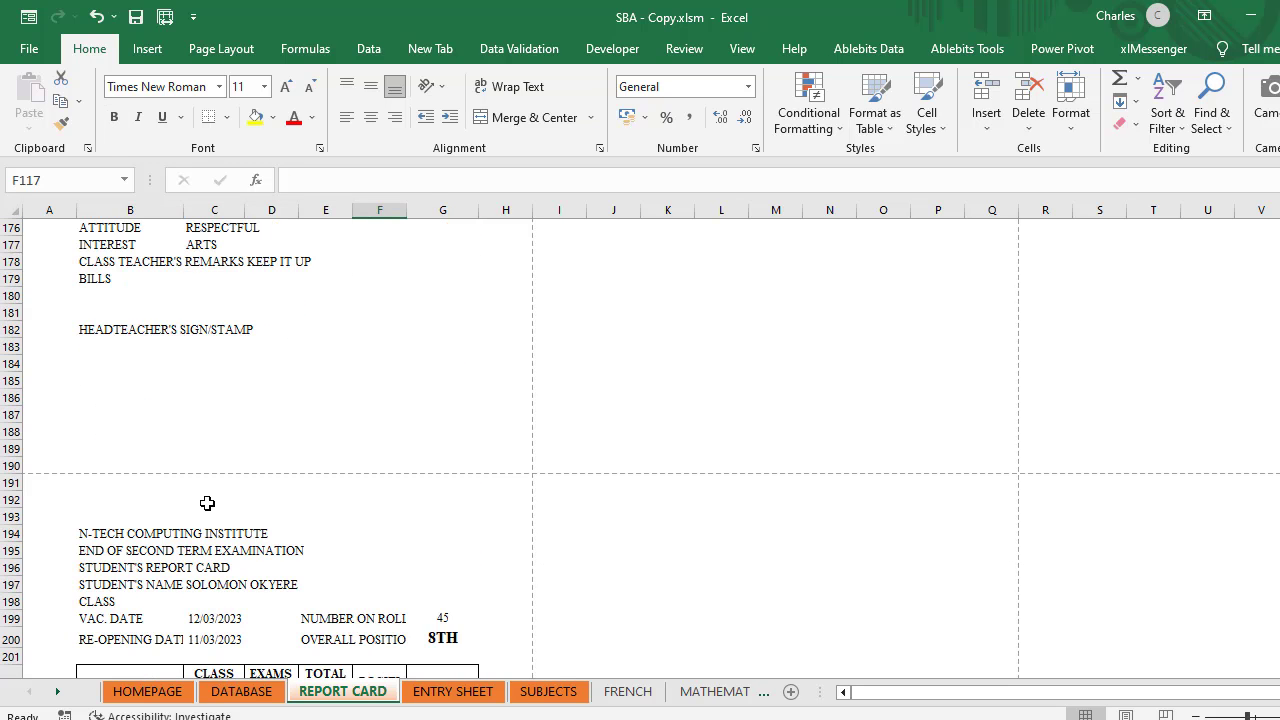
scroll(207, 503, down, 8)
scroll(201, 509, down, 18)
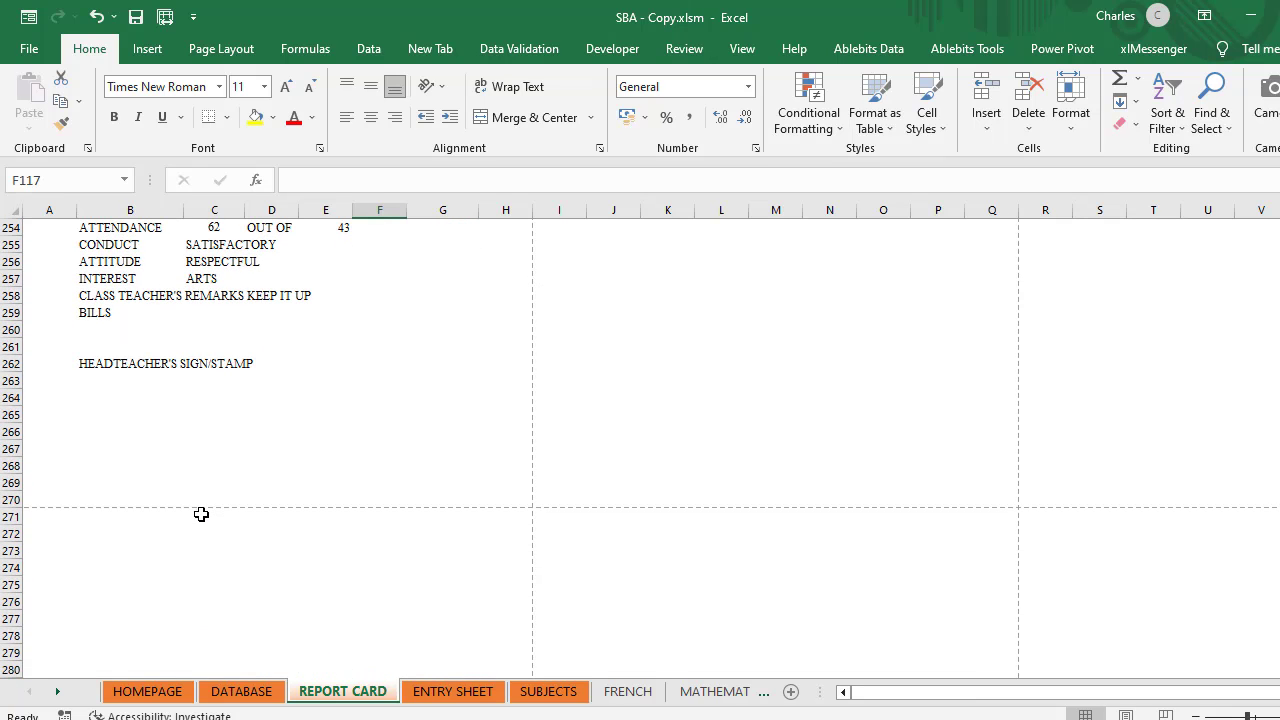
scroll(242, 362, up, 8)
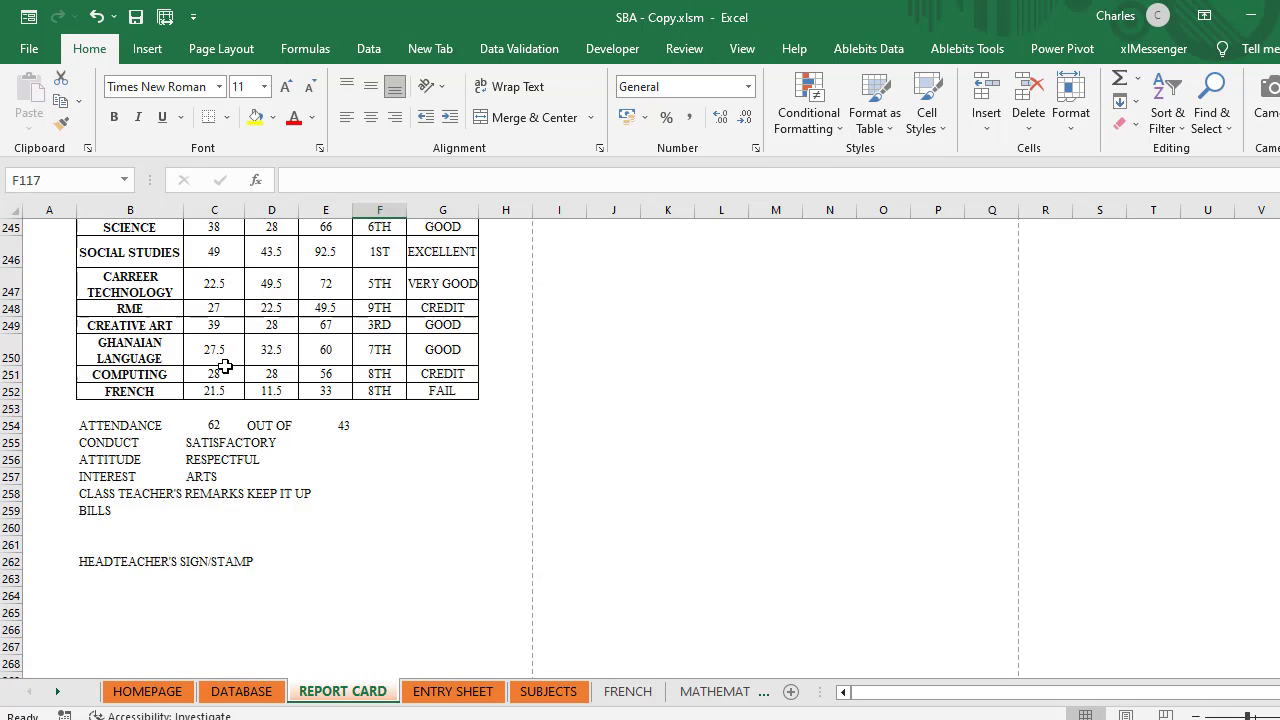